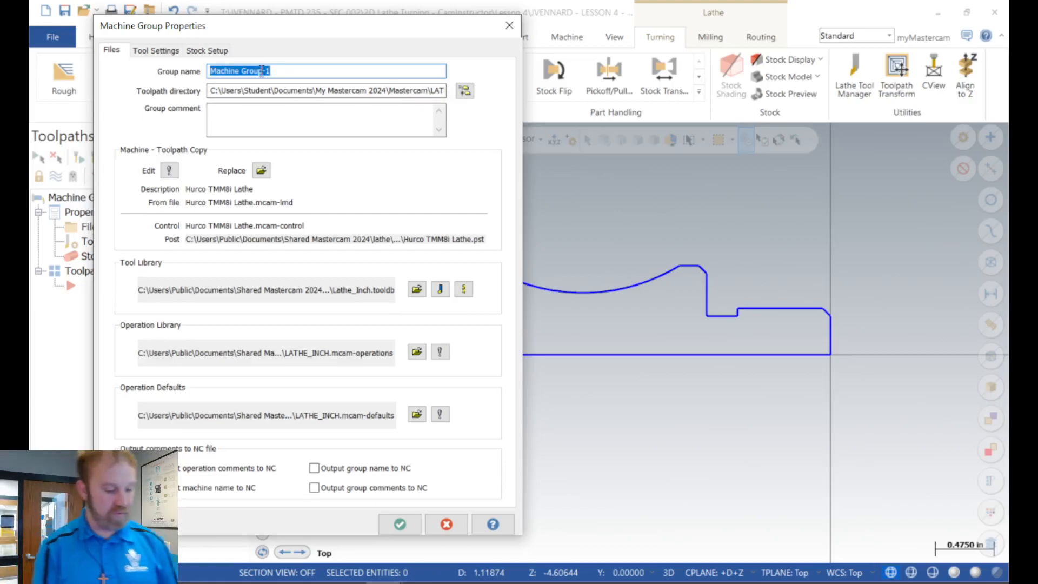
Step: Rename the machine group as LESSON 4 - IN CLASS EXERCISE - THREADING
{"action": "key", "text": "Home"}
{"action": "type", "text": "4"}
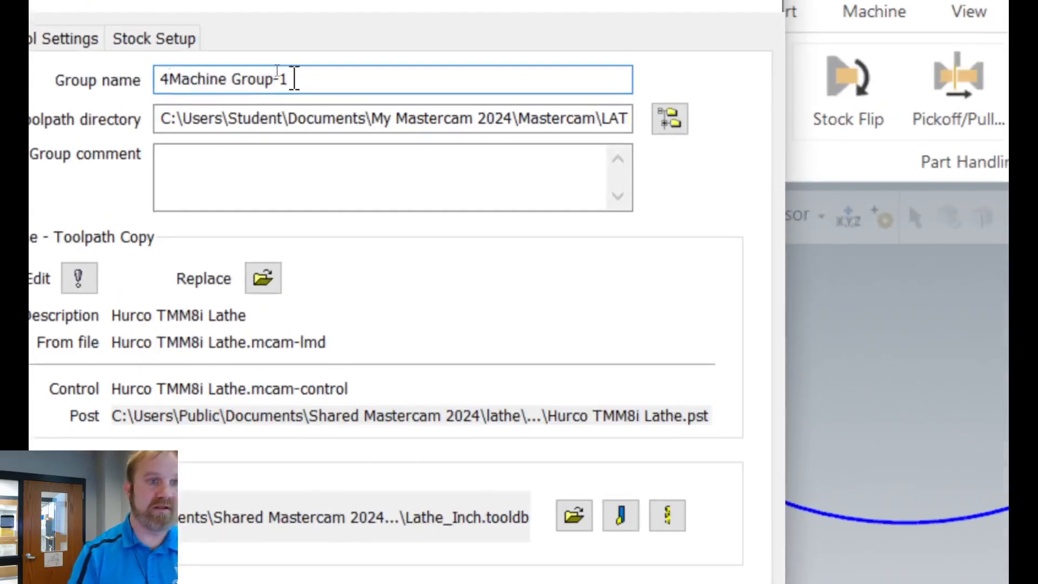
{"action": "left_click_drag", "start_coordinate": [269, 71], "coordinate": [119, 91]}
{"action": "left_click", "coordinate": [294, 79]}
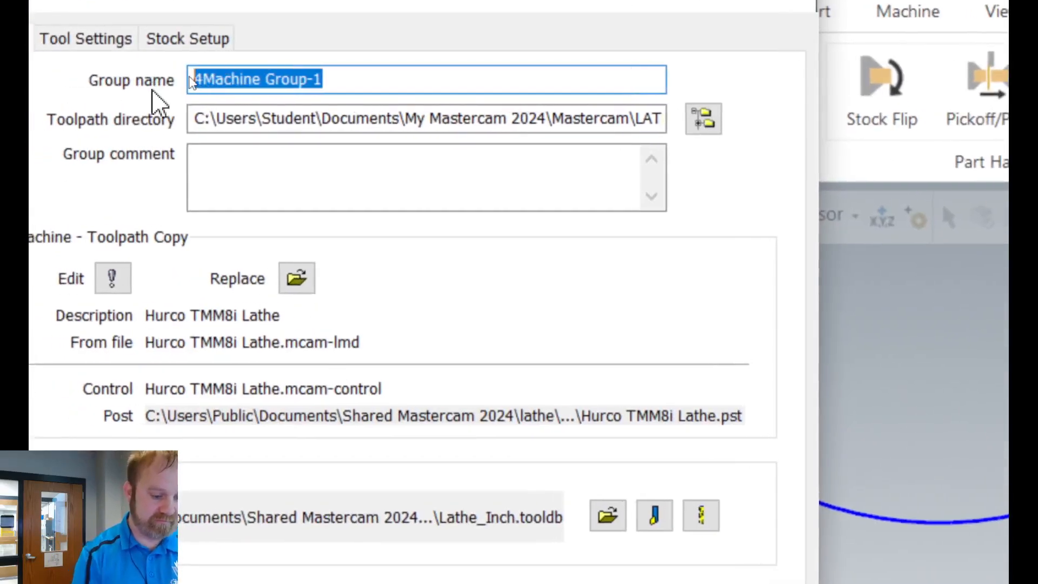
{"action": "type", "text": "les"}
{"action": "key", "text": "BackSpace"}
{"action": "key", "text": "BackSpace"}
{"action": "key", "text": "BackSpace"}
{"action": "type", "text": "LE"}
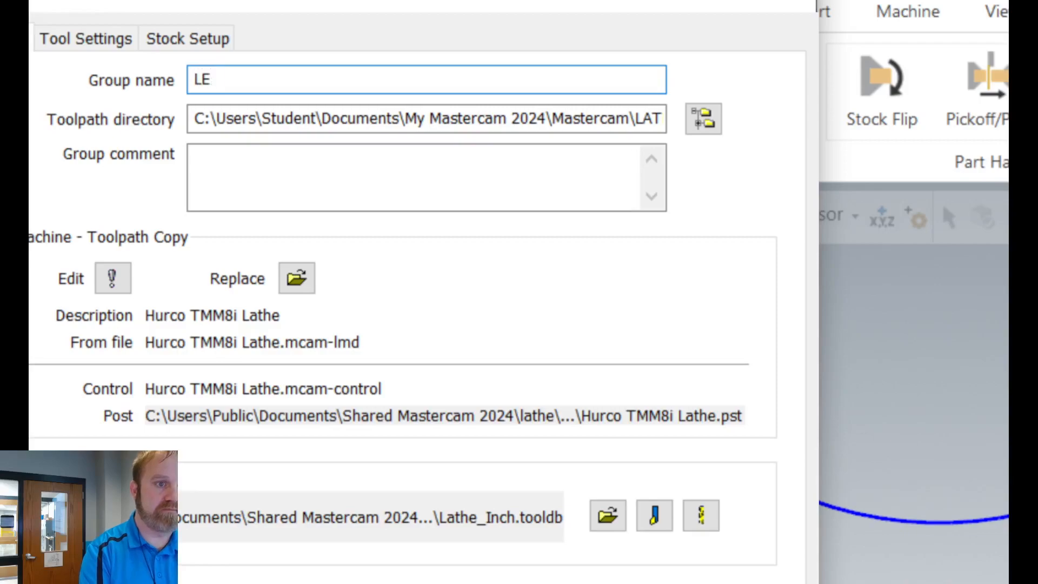
{"action": "type", "text": "SSON 4 - IN CLASS EXERCISE - "}
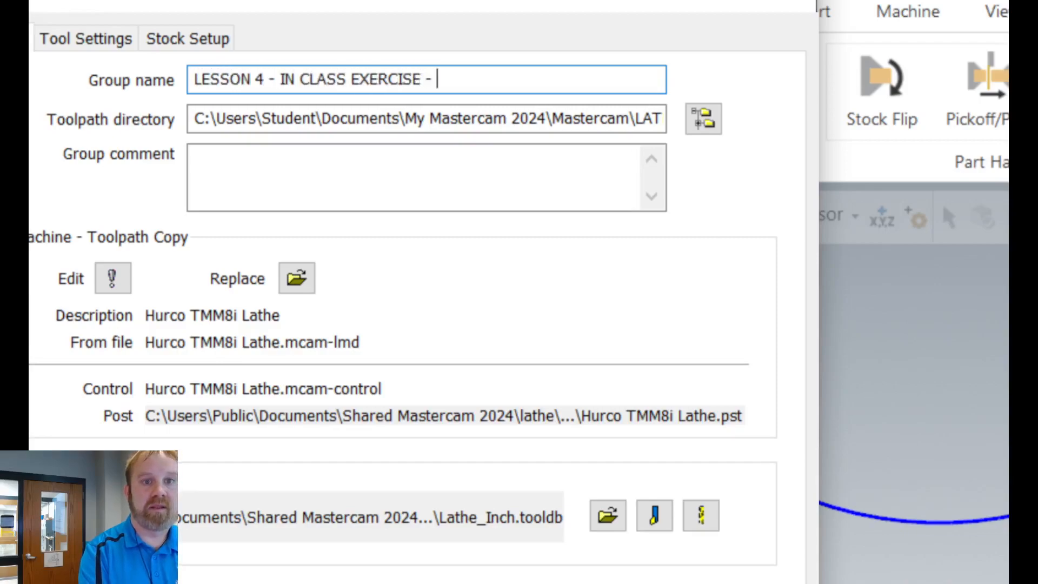
{"action": "type", "text": "THREADING"}
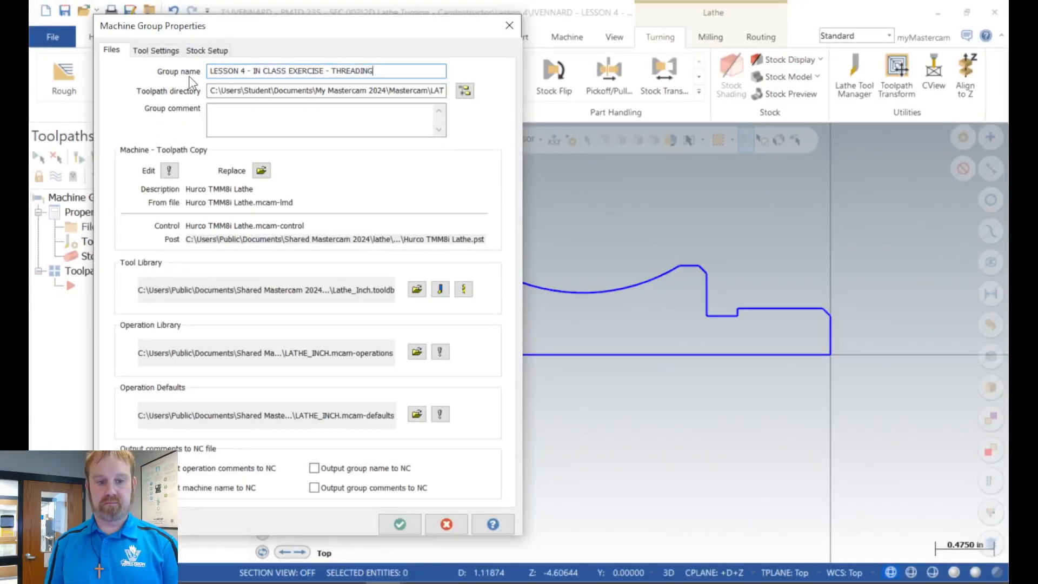
Step: Set the machine group's default program number to 4021 in the tool settings
{"action": "left_click", "coordinate": [160, 52]}
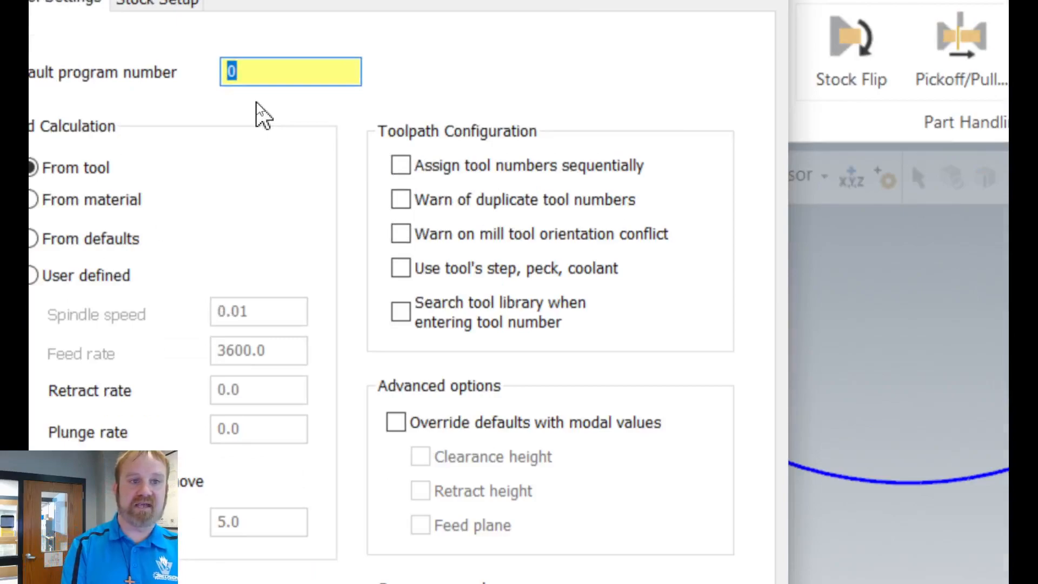
{"action": "type", "text": "041"}
{"action": "key", "text": "BackSpace"}
{"action": "type", "text": "01"}
{"action": "key", "text": "BackSpace"}
{"action": "type", "text": "21"}
{"action": "key", "text": "Tab"}
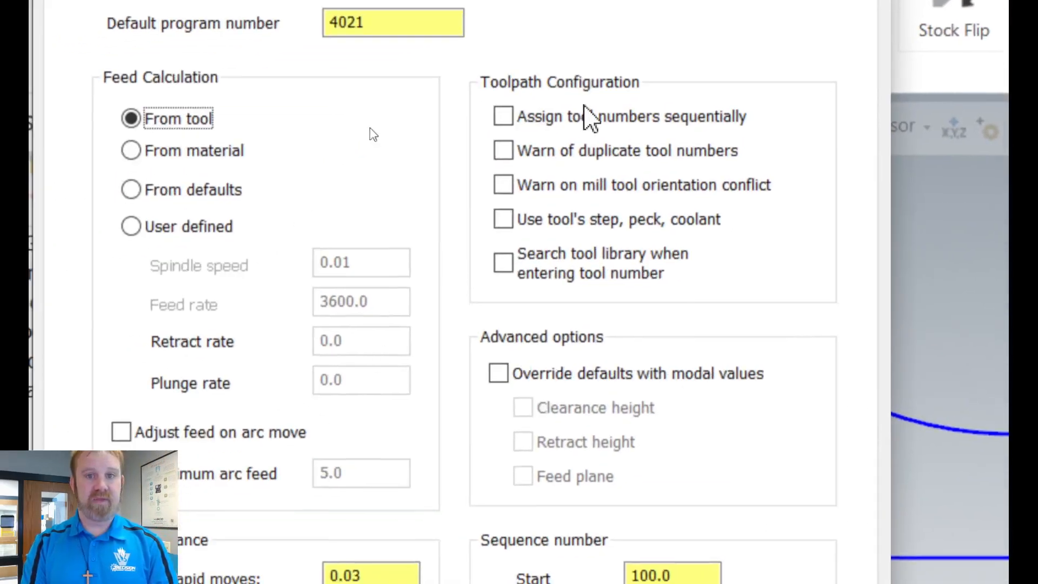
Step: Enable sequential tool numbering, duplicate tool number warnings, mill tool orientation conflict warnings, and use of the tool's step, peck and coolant
{"action": "left_click", "coordinate": [477, 136]}
{"action": "left_click", "coordinate": [467, 170]}
{"action": "left_click", "coordinate": [522, 184]}
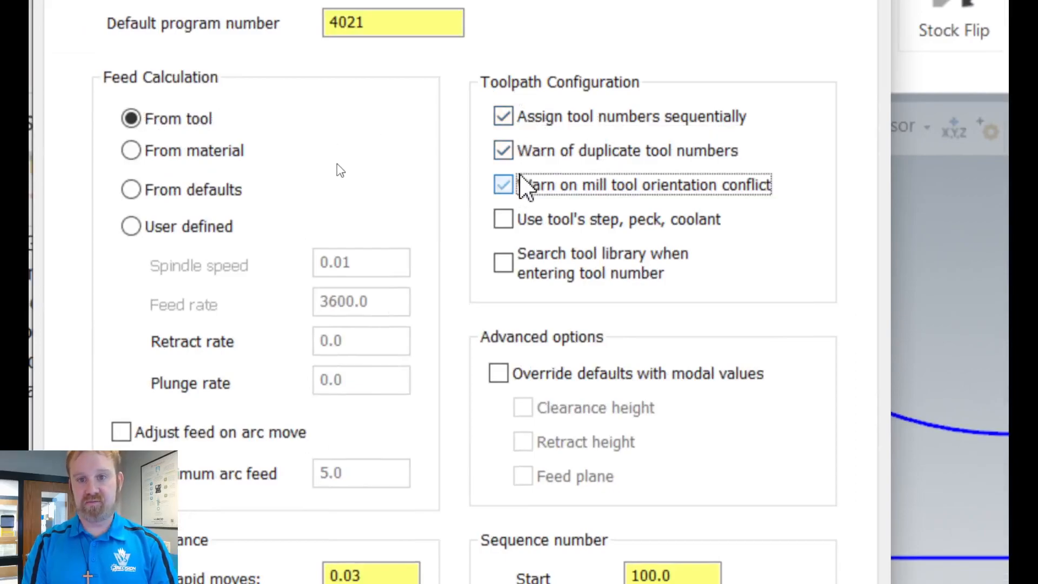
{"action": "left_click", "coordinate": [529, 219]}
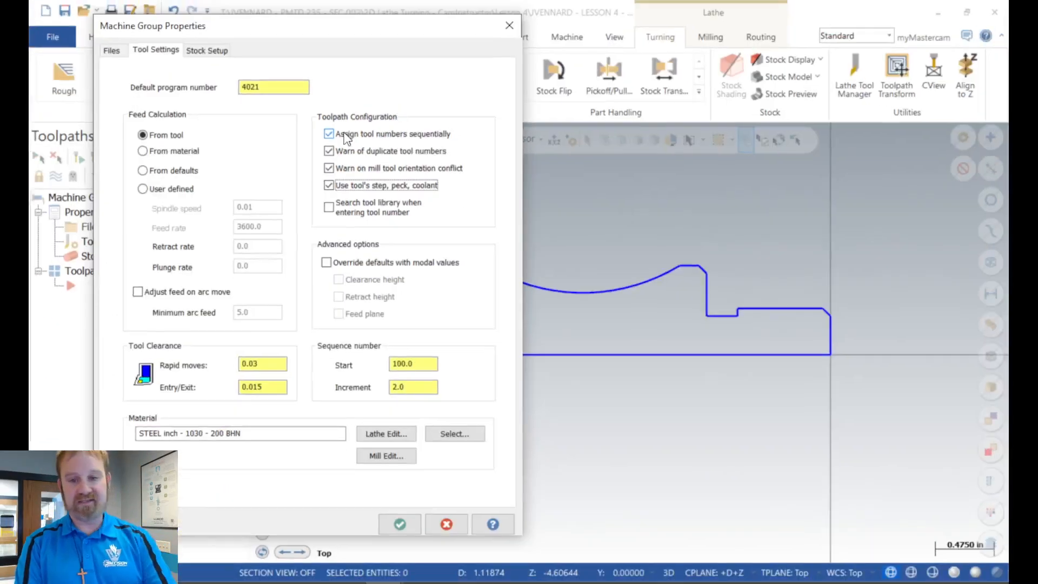
Step: Override defaults with modal values for the clearance height, retract height and feed plane
{"action": "left_click", "coordinate": [564, 378]}
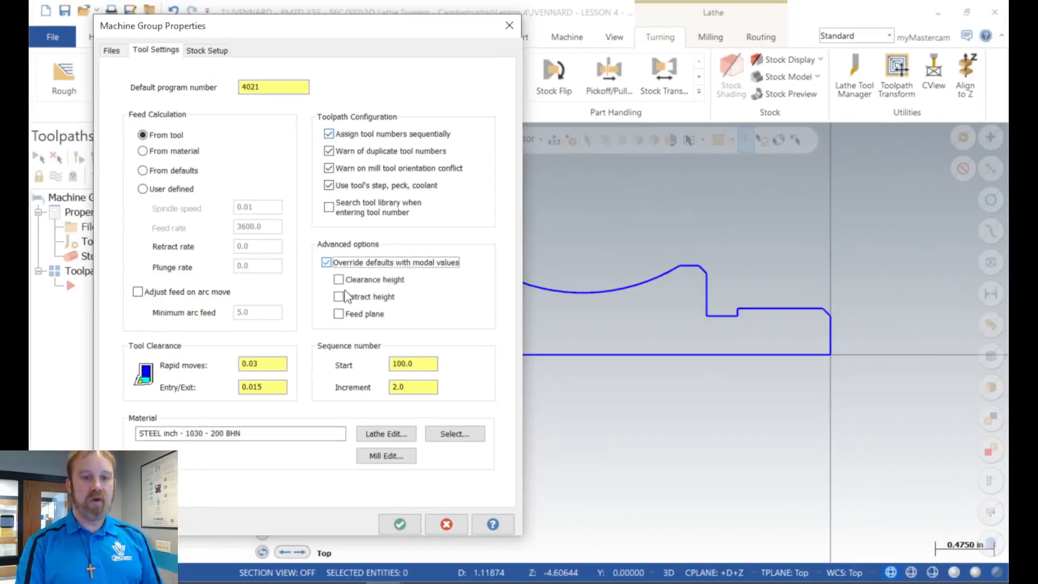
{"action": "left_click", "coordinate": [338, 280]}
{"action": "left_click", "coordinate": [338, 297]}
{"action": "left_click", "coordinate": [338, 314]}
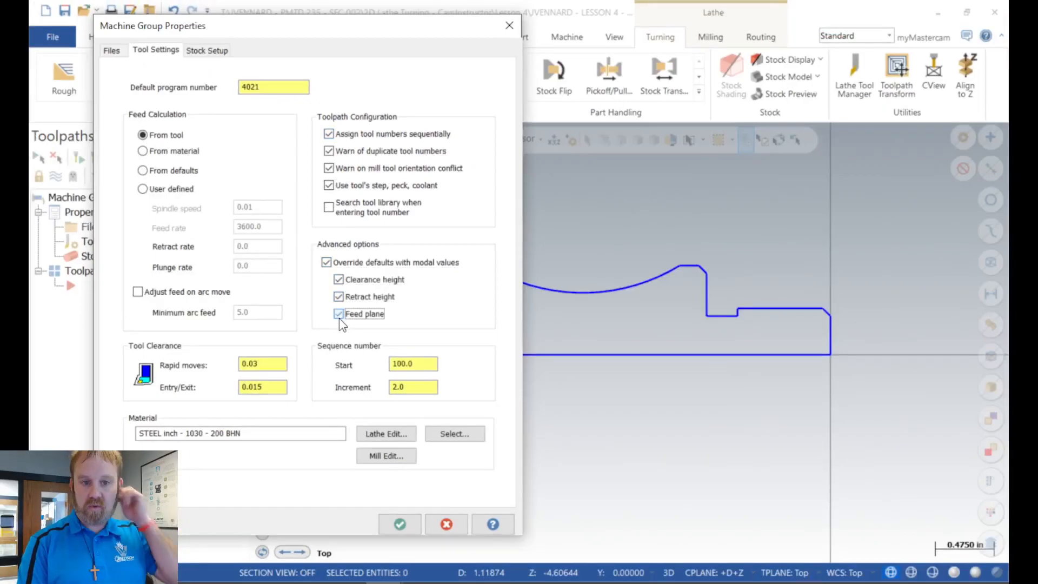
Step: Rename the lathe material as 6061 ALUMINUM and accept the material definition
{"action": "left_click", "coordinate": [377, 435]}
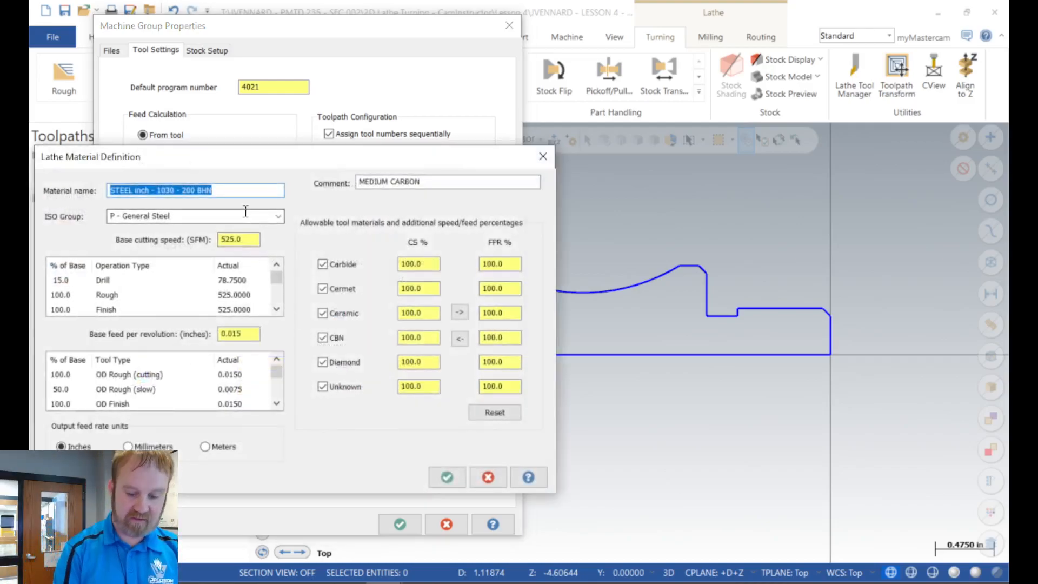
{"action": "type", "text": "6061 ALUMINUM"}
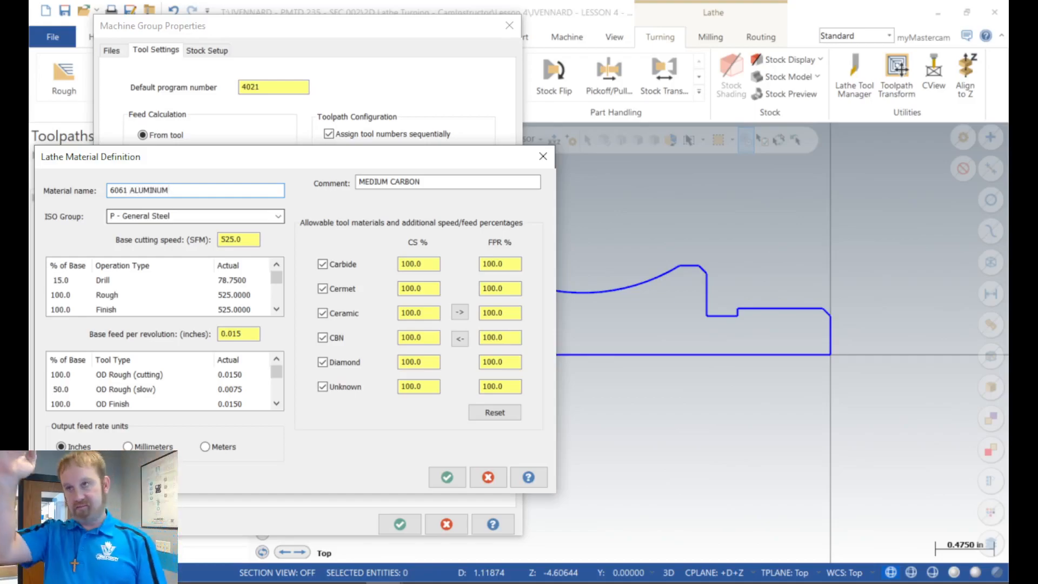
{"action": "left_click", "coordinate": [447, 477]}
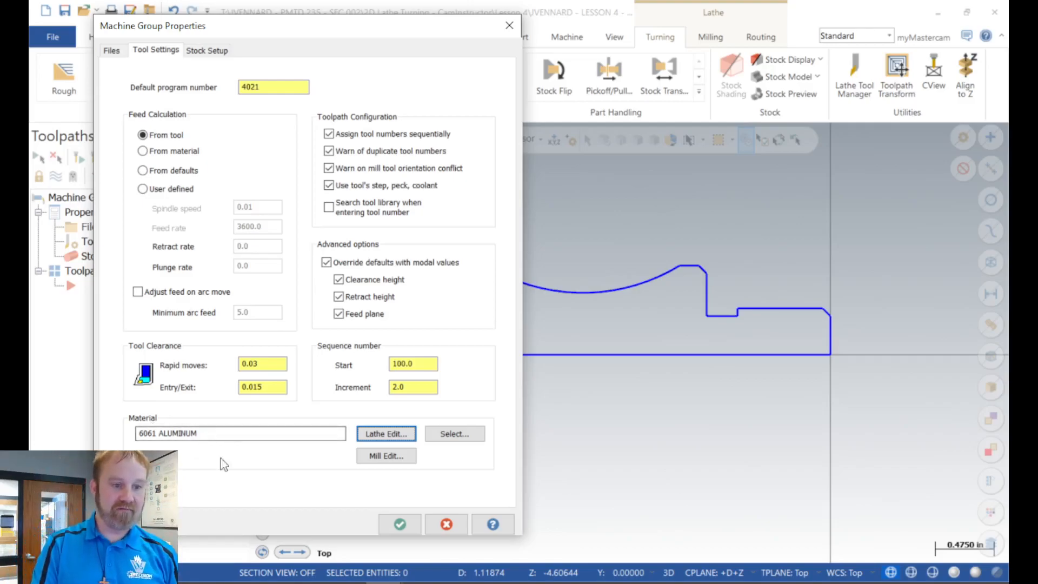
Step: Define the left spindle stock cylinder with an OD of 1.625 and a length of 5.0
{"action": "left_click", "coordinate": [208, 52]}
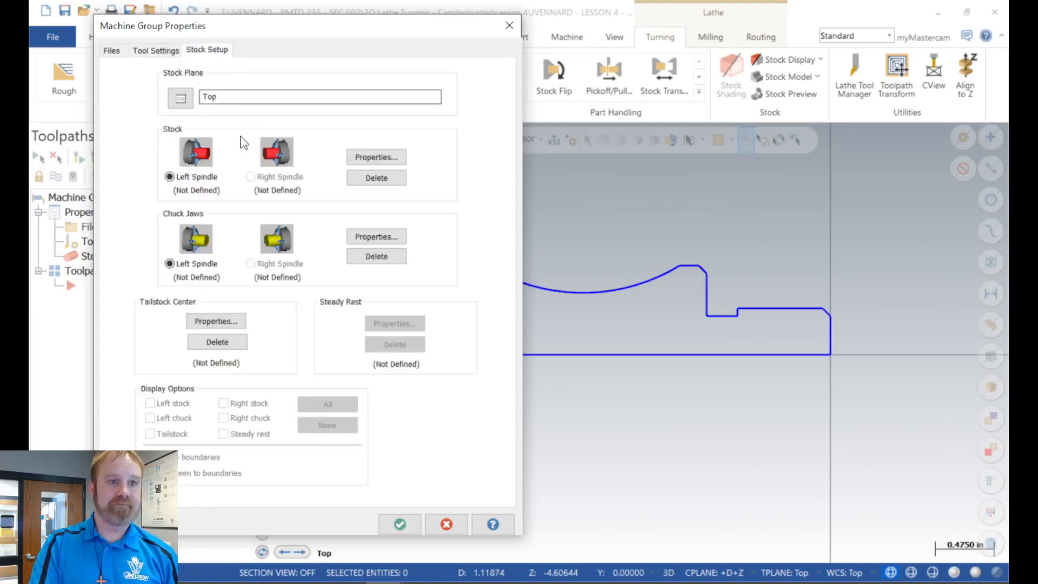
{"action": "left_click", "coordinate": [374, 158]}
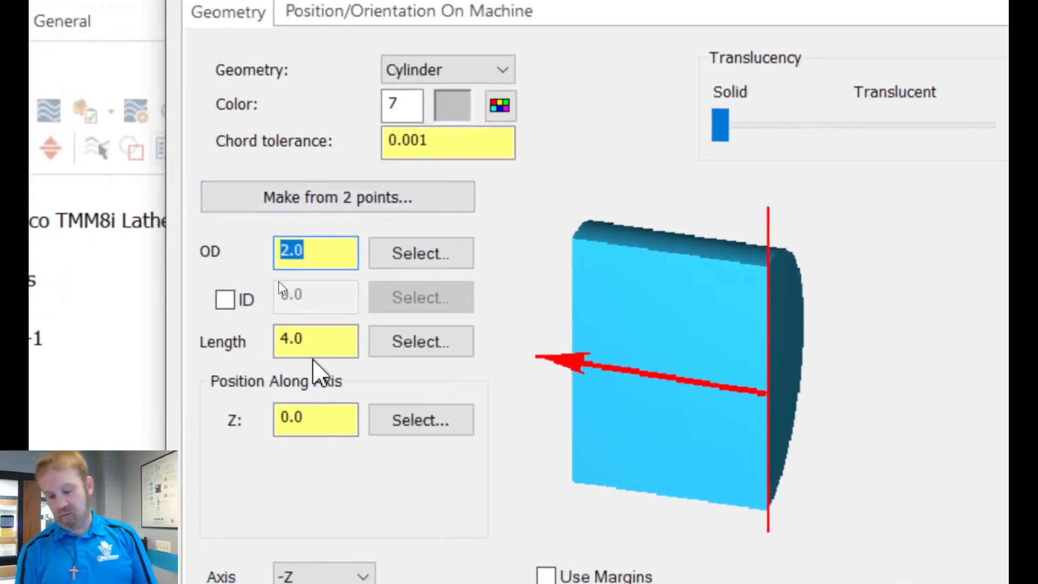
{"action": "type", "text": "1.625"}
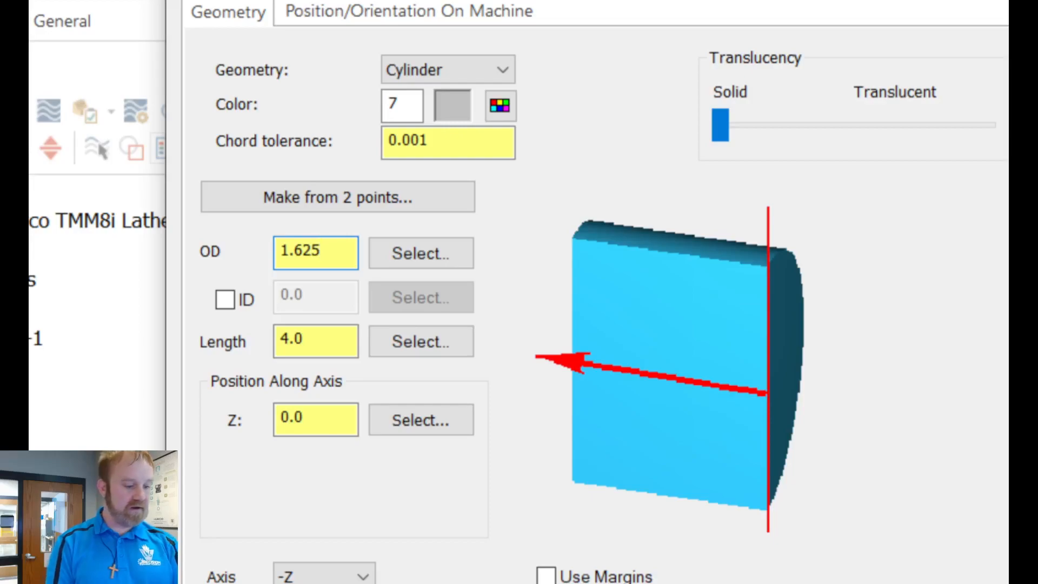
{"action": "key", "text": "Tab"}
{"action": "key", "text": "Tab"}
{"action": "key", "text": "Tab"}
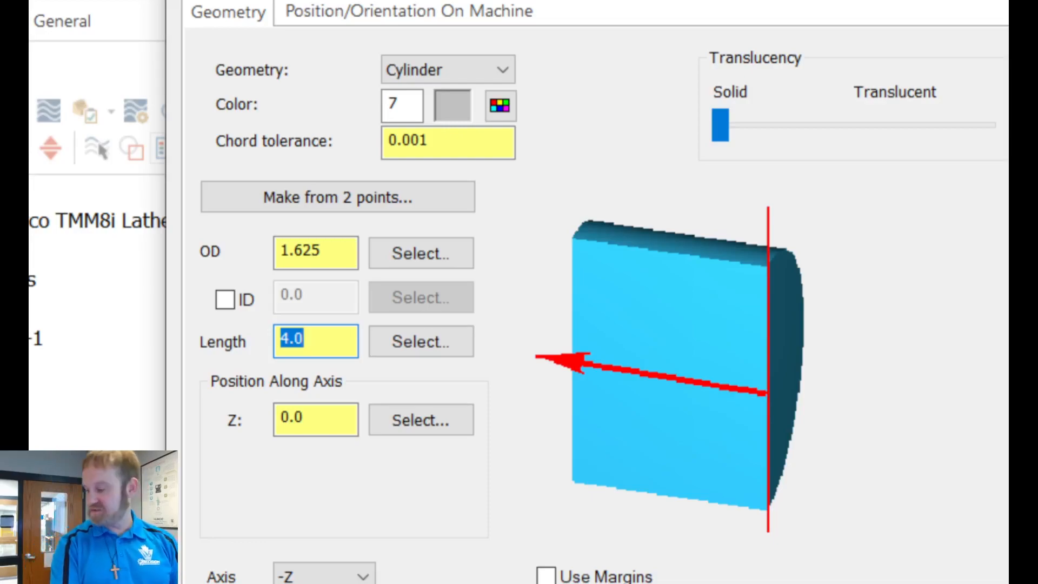
{"action": "type", "text": "5"}
{"action": "key", "text": "Return"}
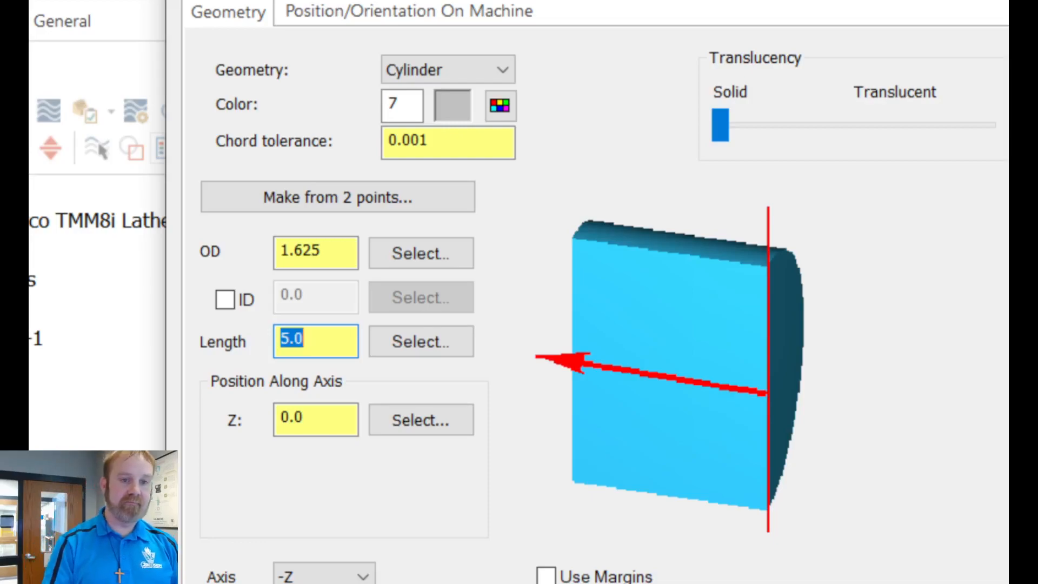
Step: Set the stock's Z position along the axis to 0.05 and accept the stock definition
{"action": "left_click", "coordinate": [318, 417]}
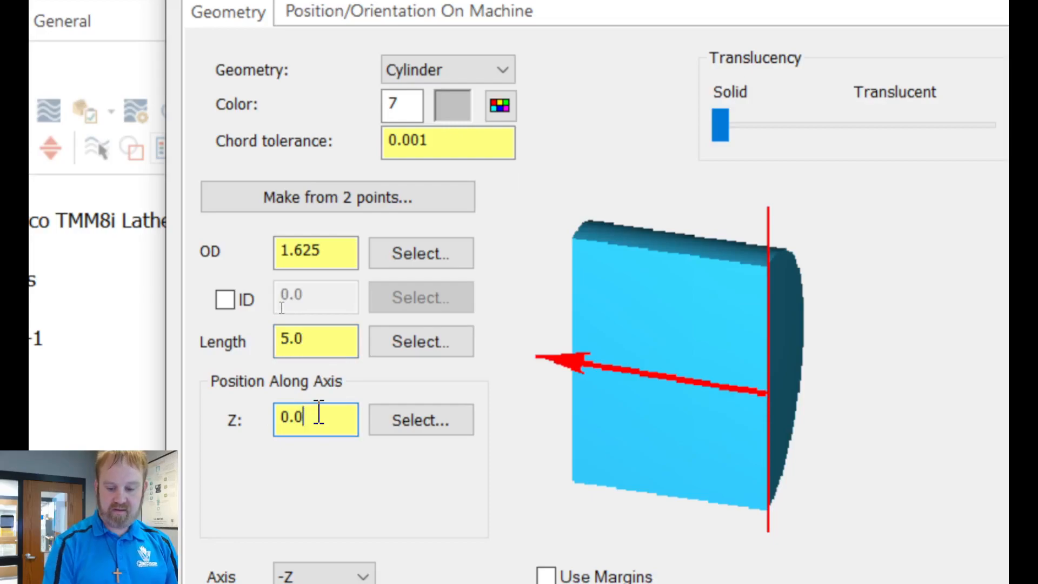
{"action": "type", "text": "5"}
{"action": "key", "text": "Return"}
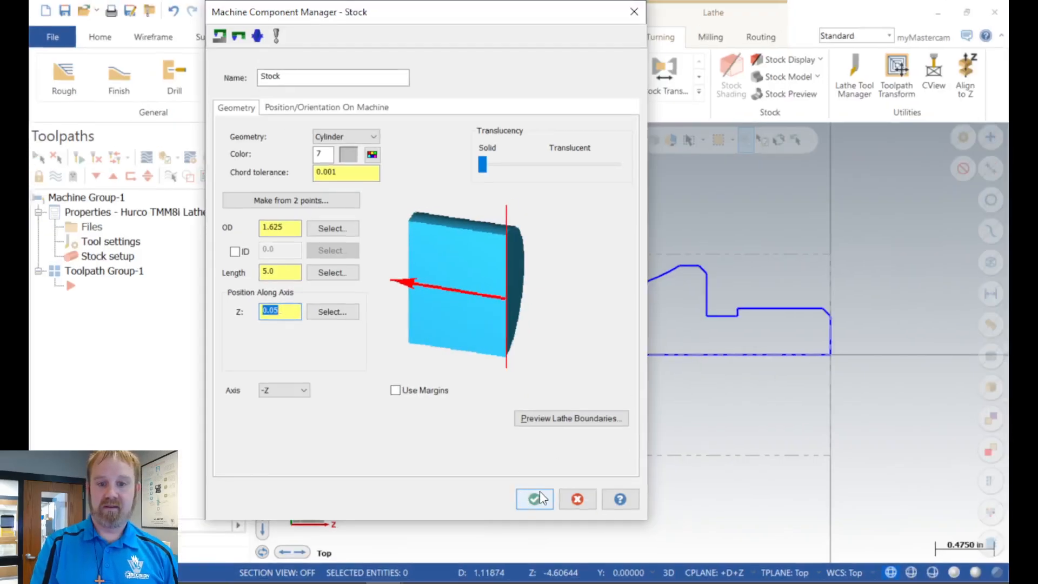
{"action": "left_click", "coordinate": [540, 497]}
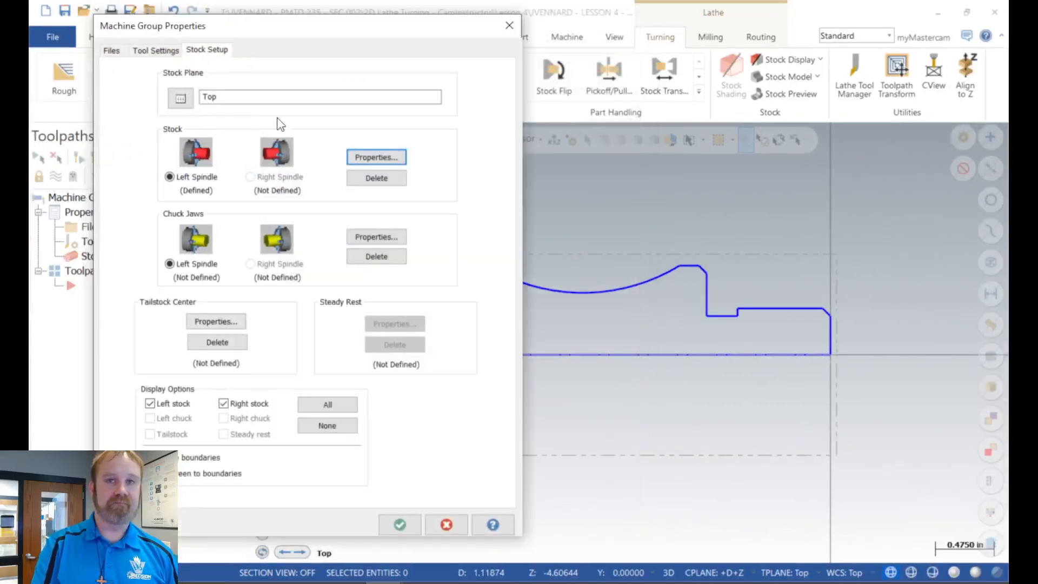
Step: Position the left spindle chuck jaws from stock with a grip length of 4.95-3.25, and accept the jaw definition
{"action": "left_click", "coordinate": [375, 239]}
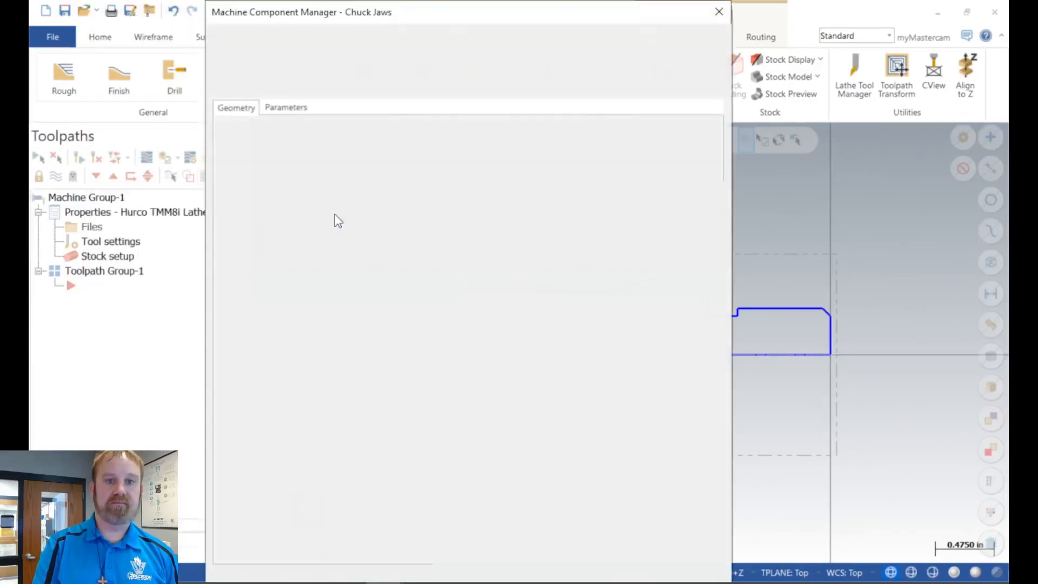
{"action": "left_click", "coordinate": [291, 109]}
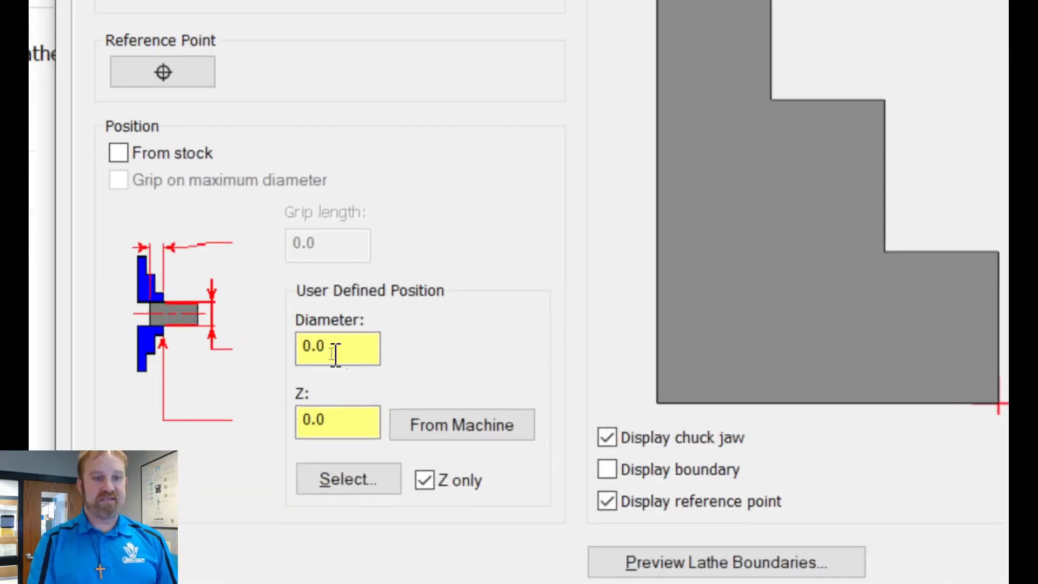
{"action": "left_click", "coordinate": [119, 153]}
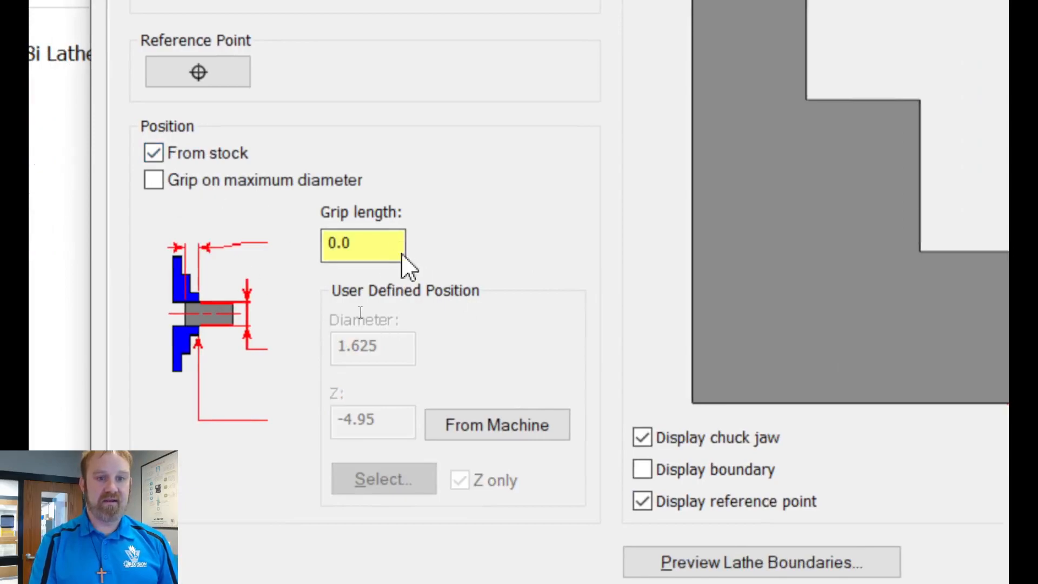
{"action": "left_click", "coordinate": [358, 250]}
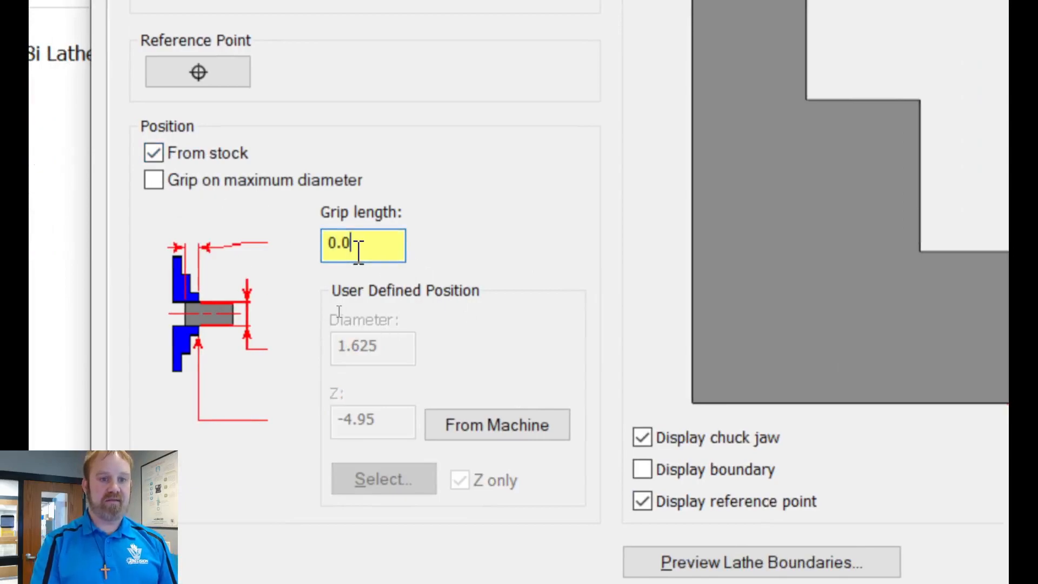
{"action": "left_click_drag", "start_coordinate": [358, 250], "coordinate": [326, 252]}
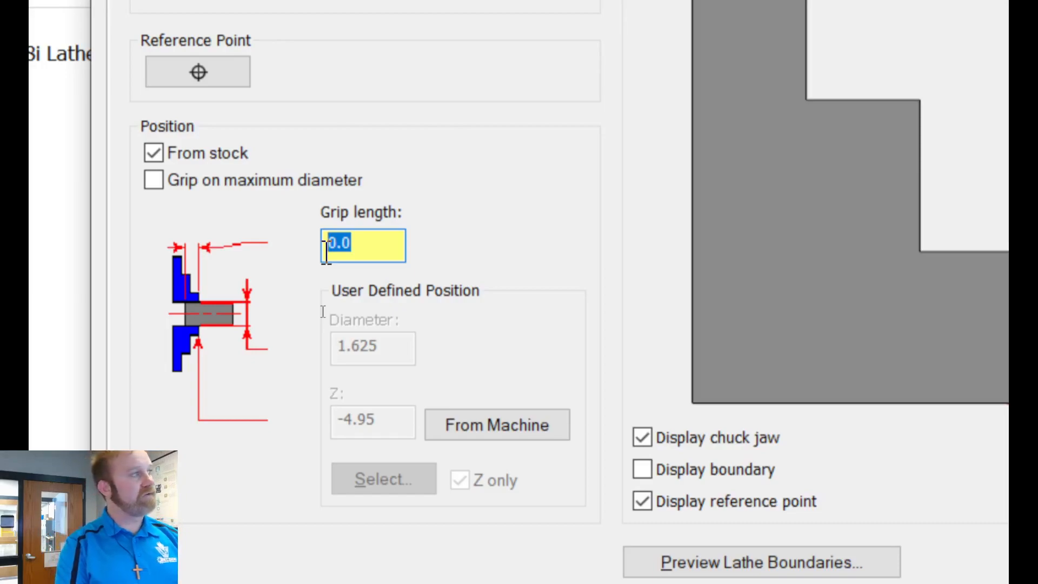
{"action": "type", "text": "4.95"}
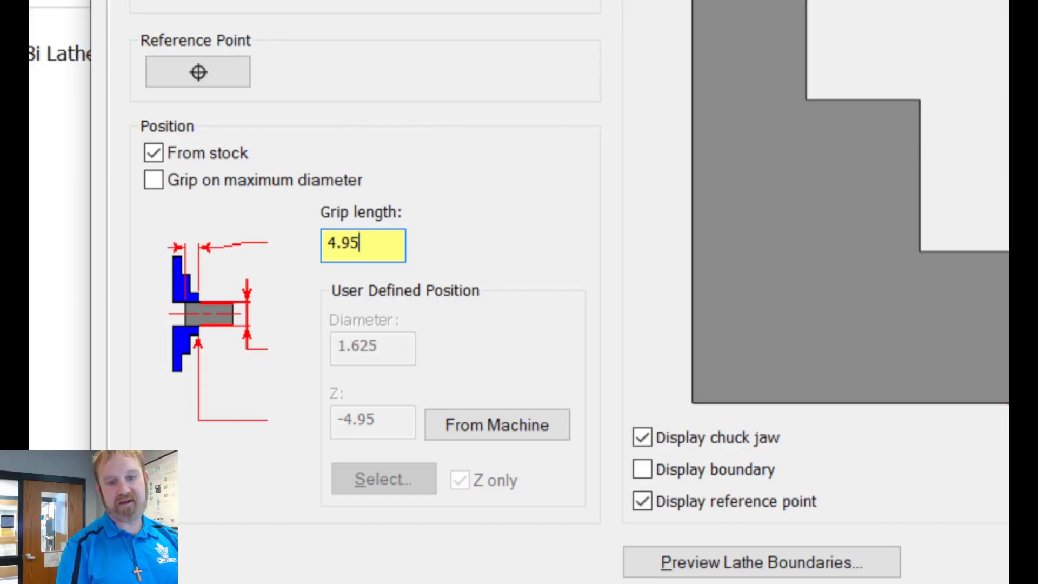
{"action": "type", "text": "-"}
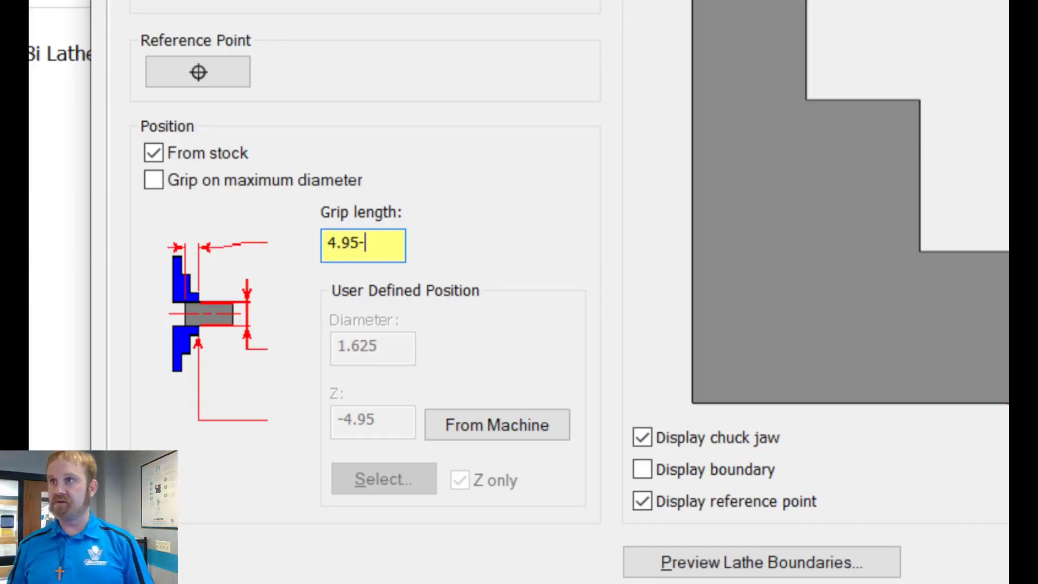
{"action": "type", "text": "3.25"}
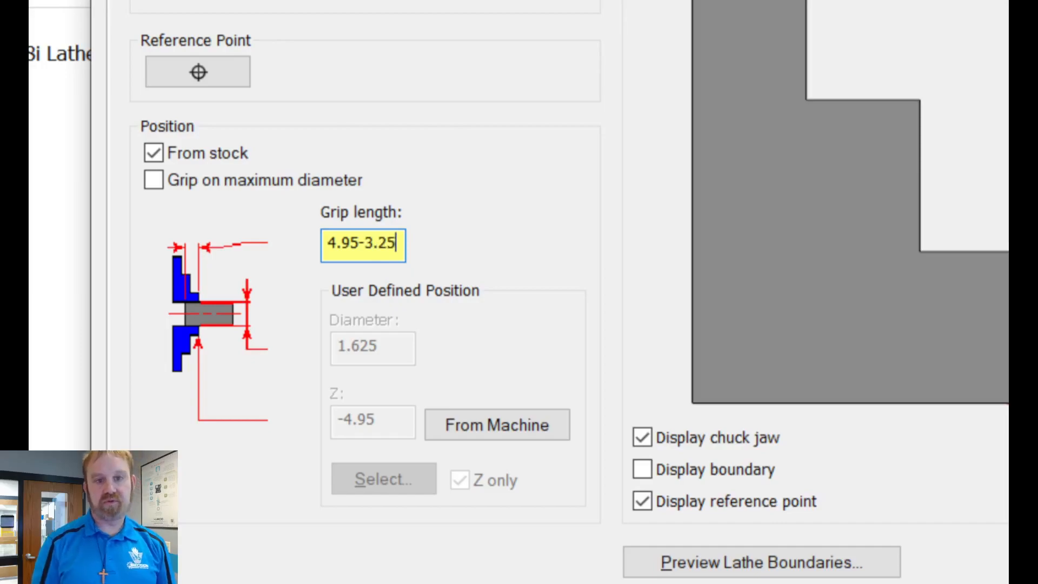
{"action": "key", "text": "Return"}
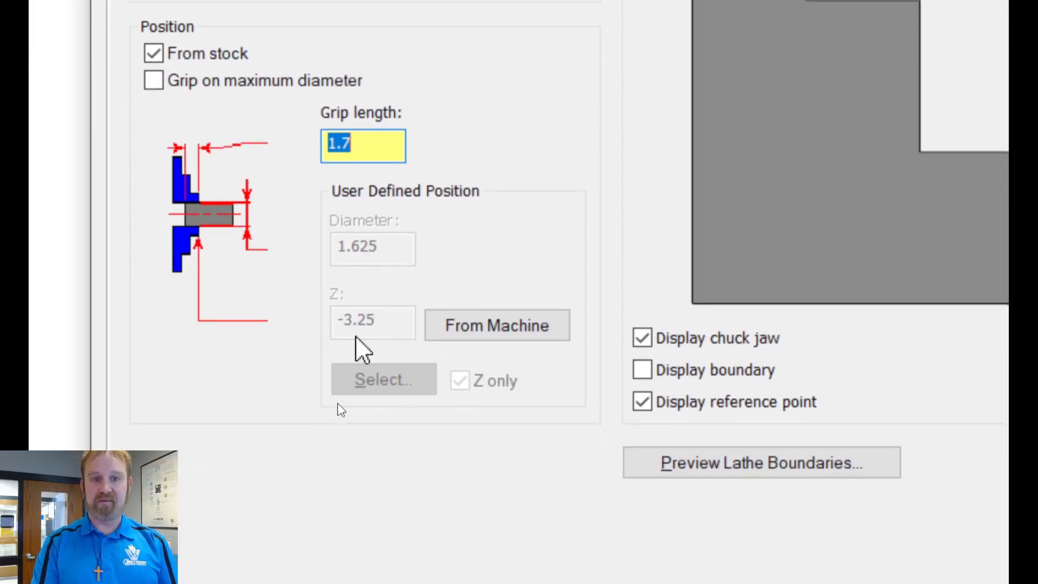
{"action": "key", "text": "ctrl"}
{"action": "key", "text": "ctrl"}
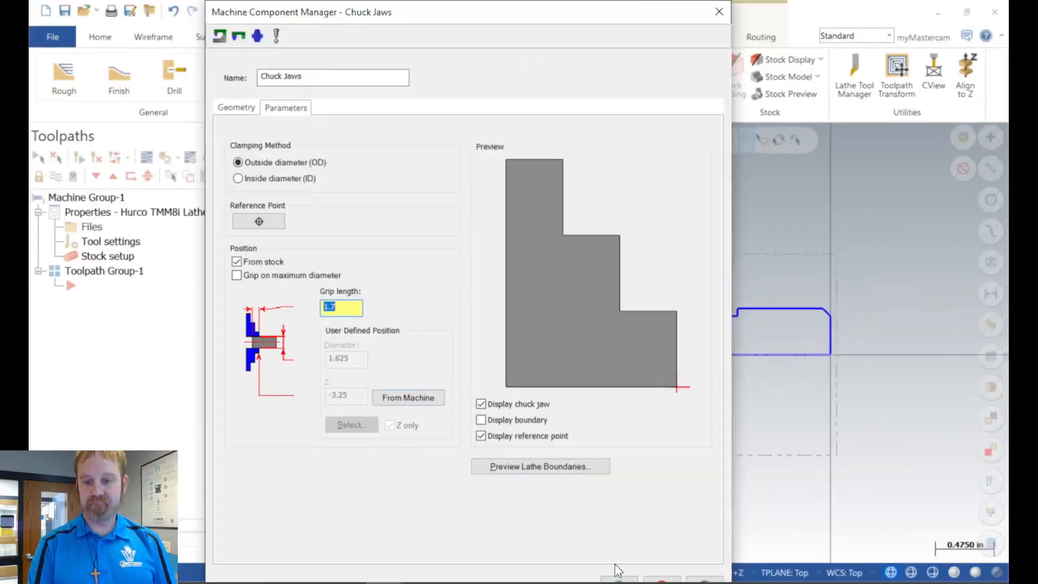
{"action": "left_click", "coordinate": [617, 577]}
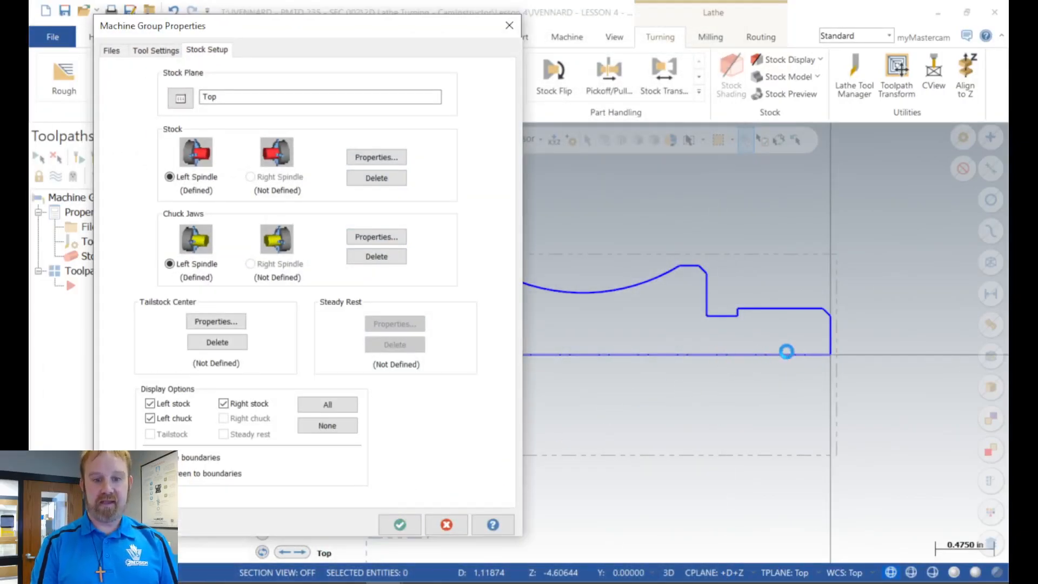
Step: Accept the machine group properties and save the part file
{"action": "left_click", "coordinate": [400, 524]}
{"action": "scroll", "coordinate": [656, 368], "scroll_direction": "down", "scroll_amount": 2}
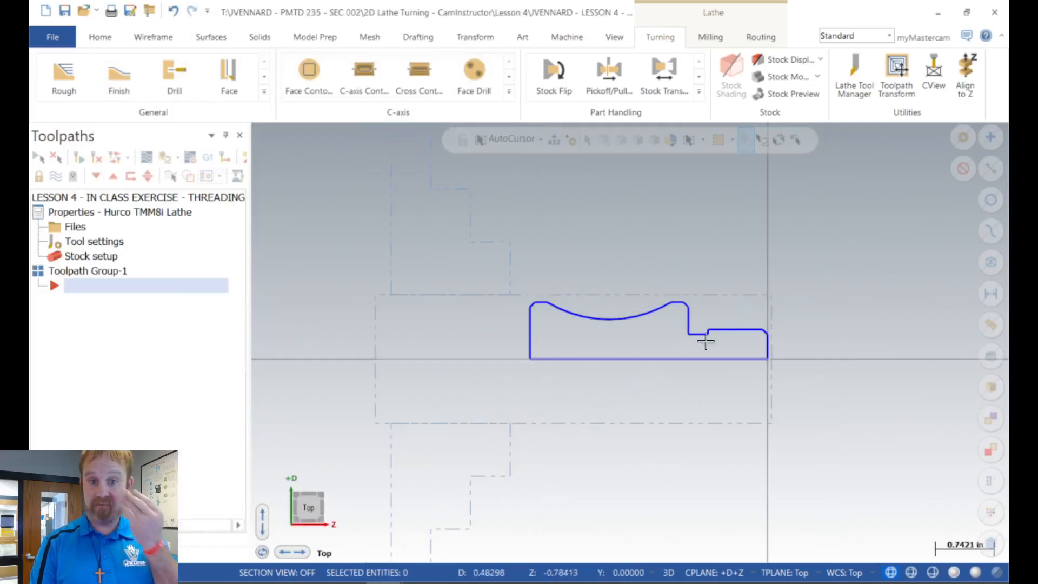
{"action": "left_click", "coordinate": [63, 9]}
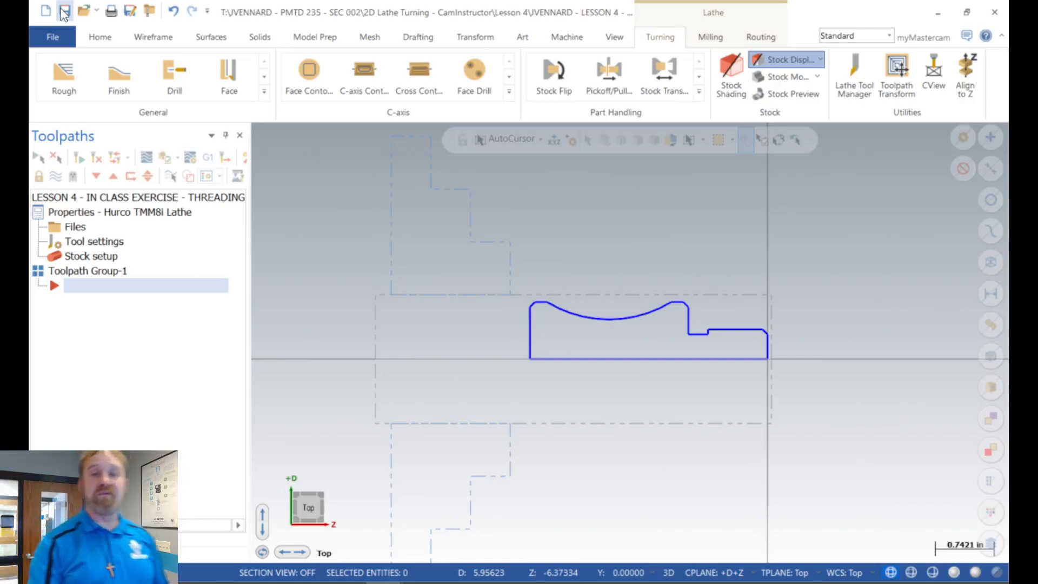
Step: Start importing toolpath operations and load the LESSON 2 - IN CLASS EXERCISE file from the Lesson 2 folder as the source library
{"action": "right_click", "coordinate": [111, 319]}
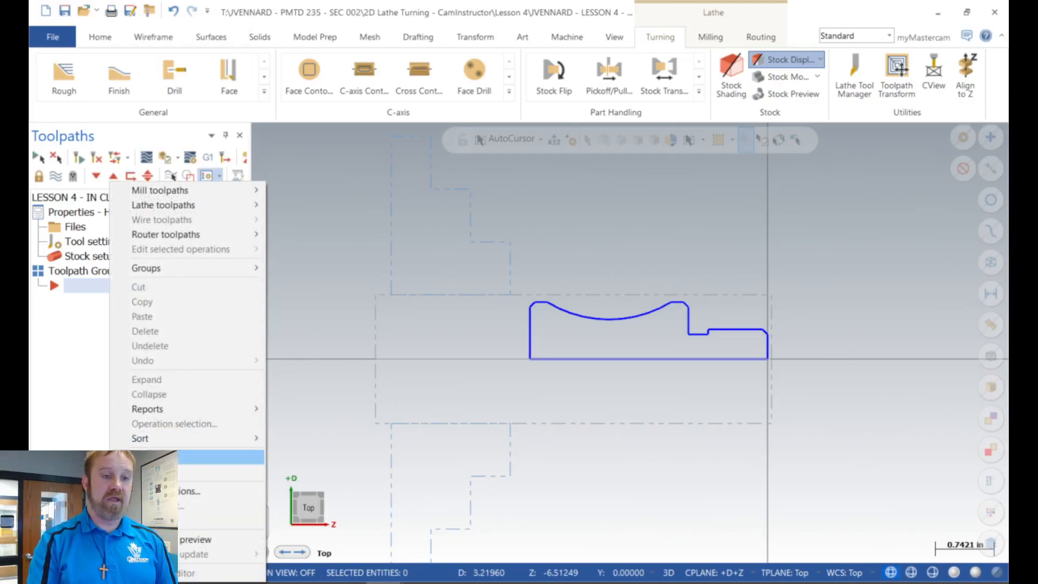
{"action": "left_click", "coordinate": [146, 457]}
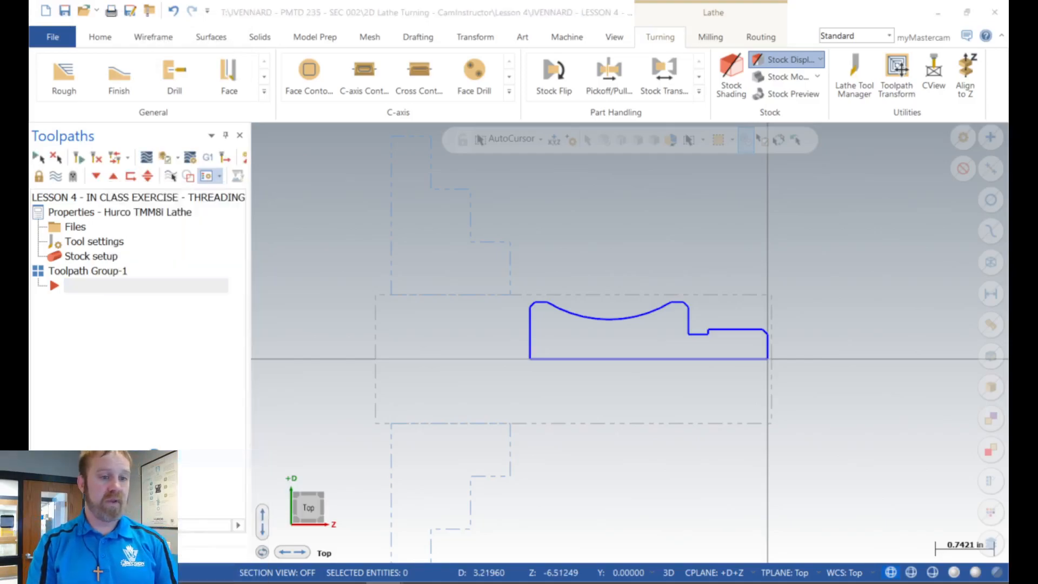
{"action": "left_click", "coordinate": [379, 65]}
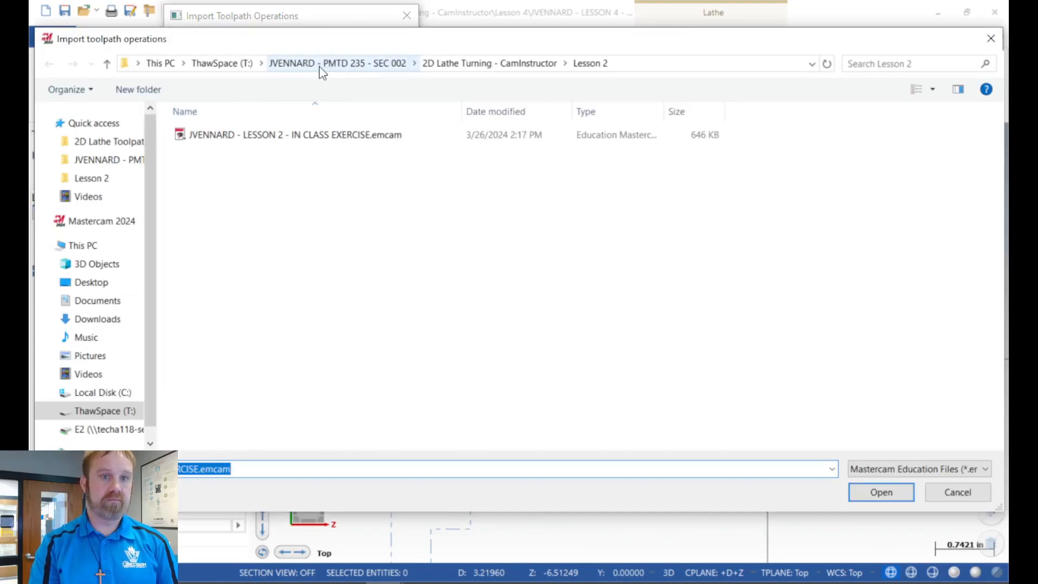
{"action": "left_click", "coordinate": [319, 66]}
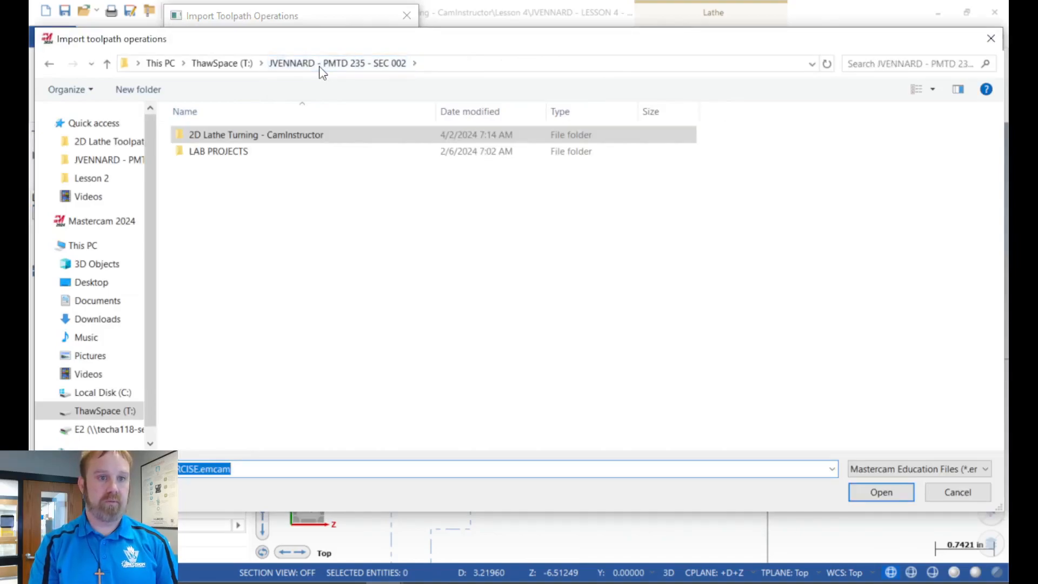
{"action": "double_click", "coordinate": [247, 135]}
{"action": "double_click", "coordinate": [216, 169]}
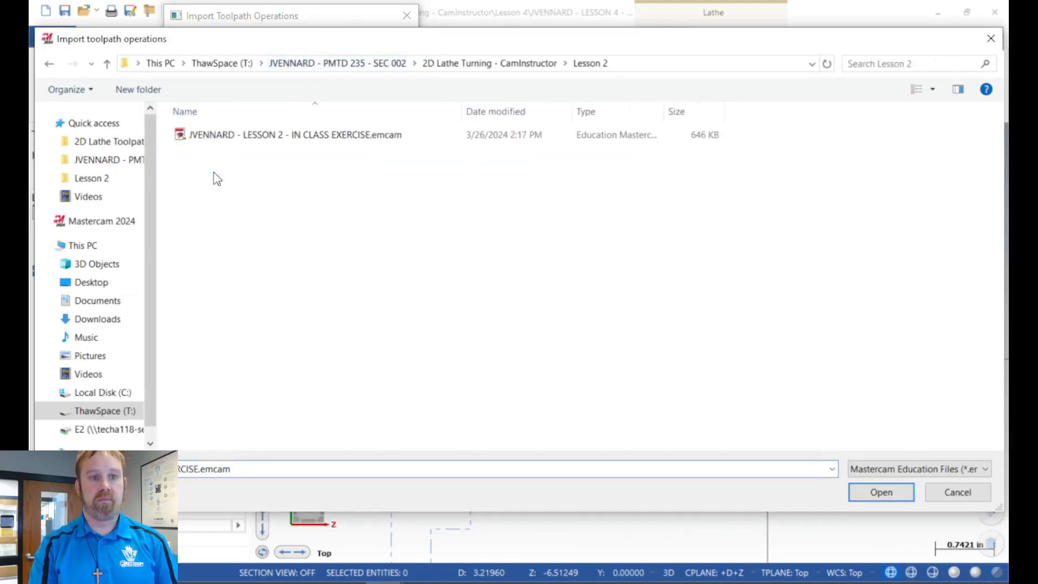
{"action": "left_click", "coordinate": [256, 139]}
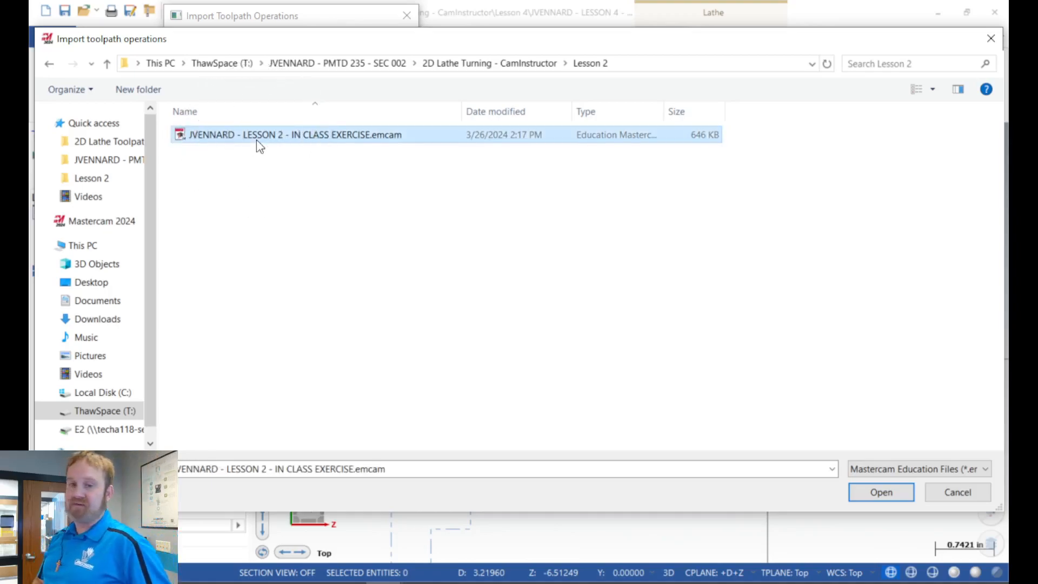
{"action": "key", "text": "ctrl"}
{"action": "key", "text": "ctrl"}
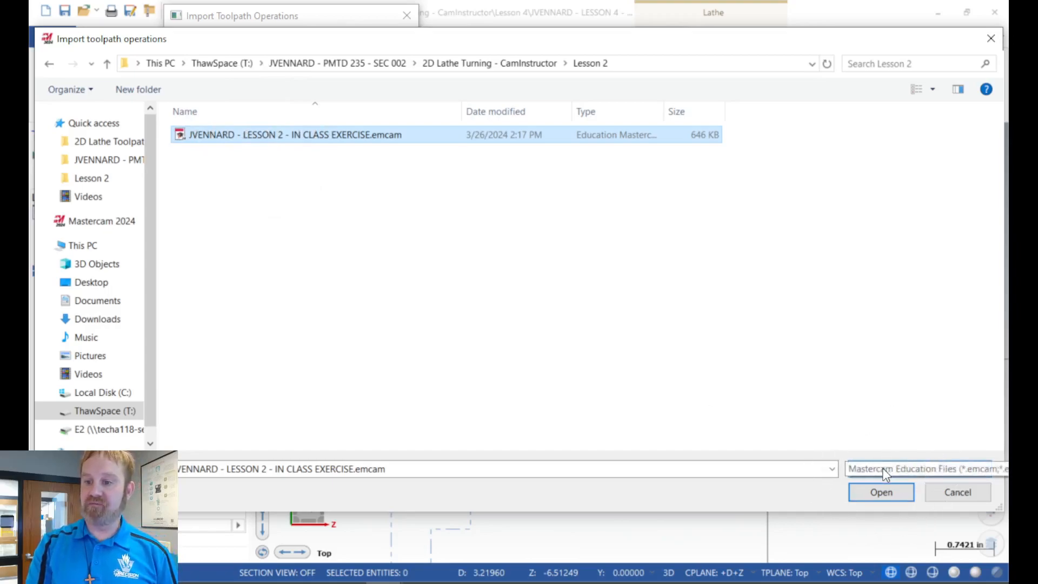
{"action": "key", "text": "ctrl"}
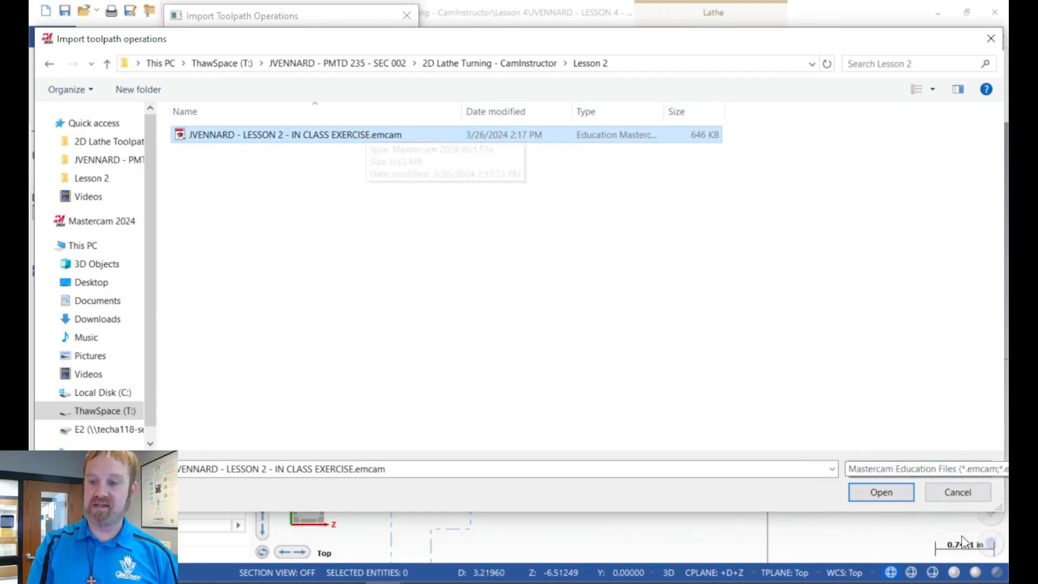
{"action": "left_click", "coordinate": [889, 489]}
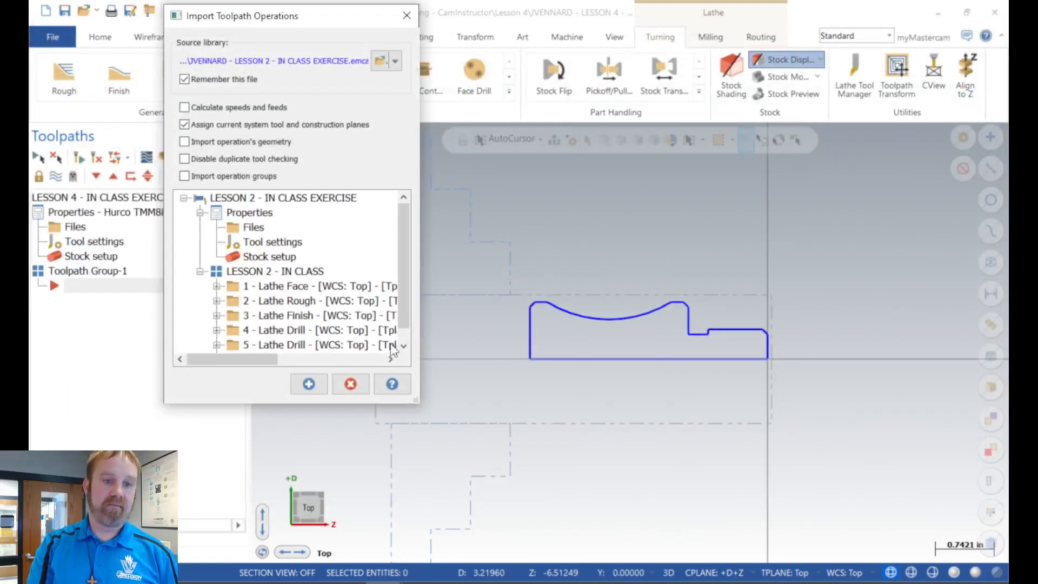
Step: Enlarge the import dialog and import only the Lathe Face operation from Lesson 2 into Toolpath Group-1
{"action": "left_click_drag", "start_coordinate": [417, 399], "coordinate": [505, 547]}
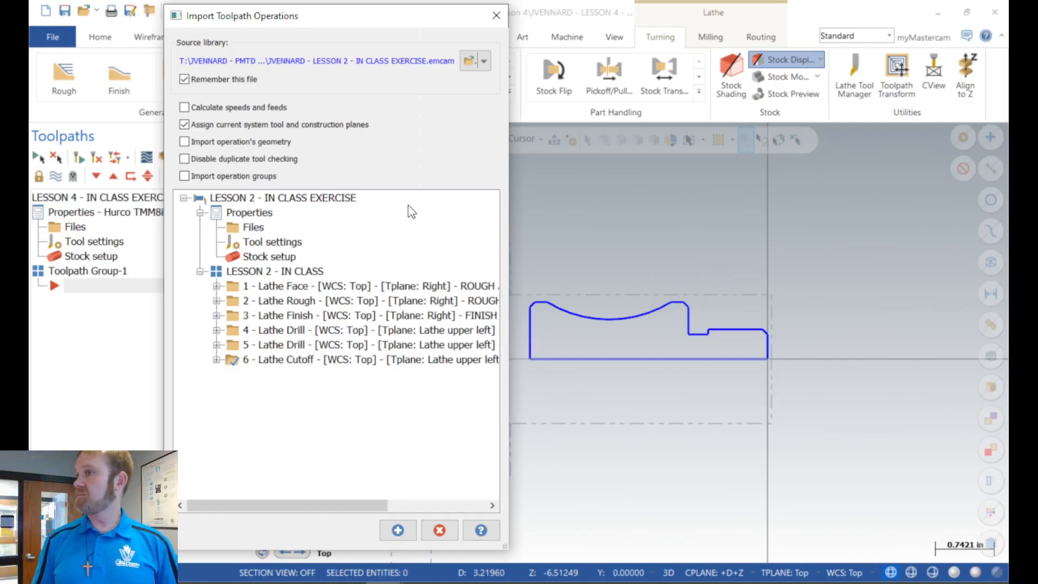
{"action": "left_click", "coordinate": [272, 290]}
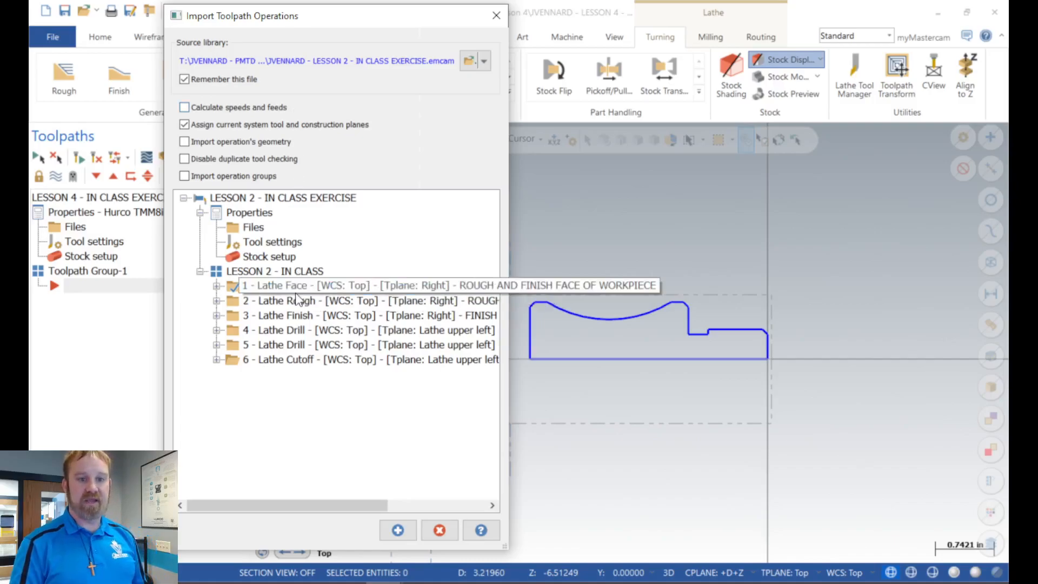
{"action": "left_click", "coordinate": [398, 531]}
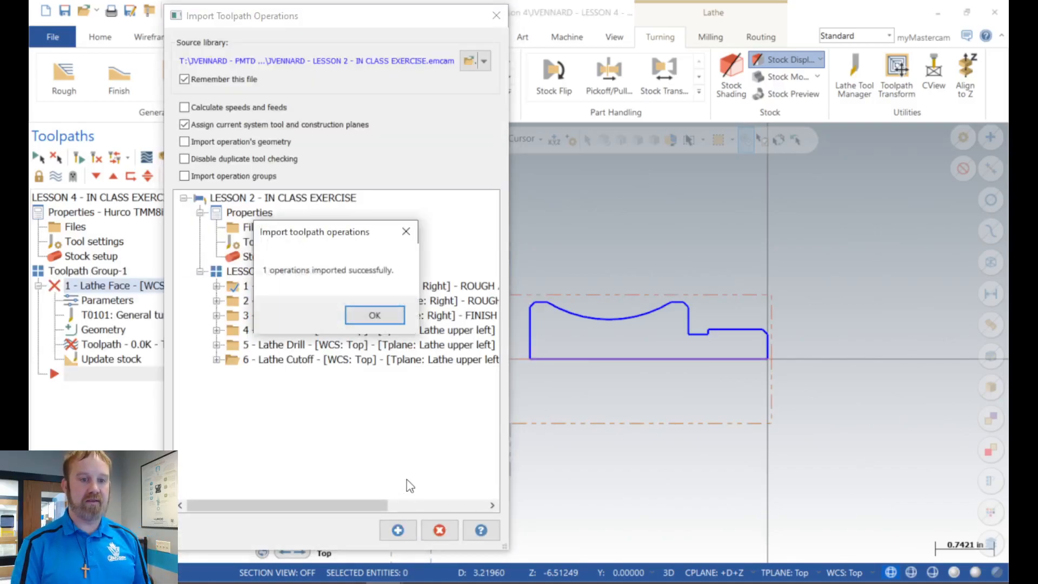
{"action": "left_click", "coordinate": [372, 315]}
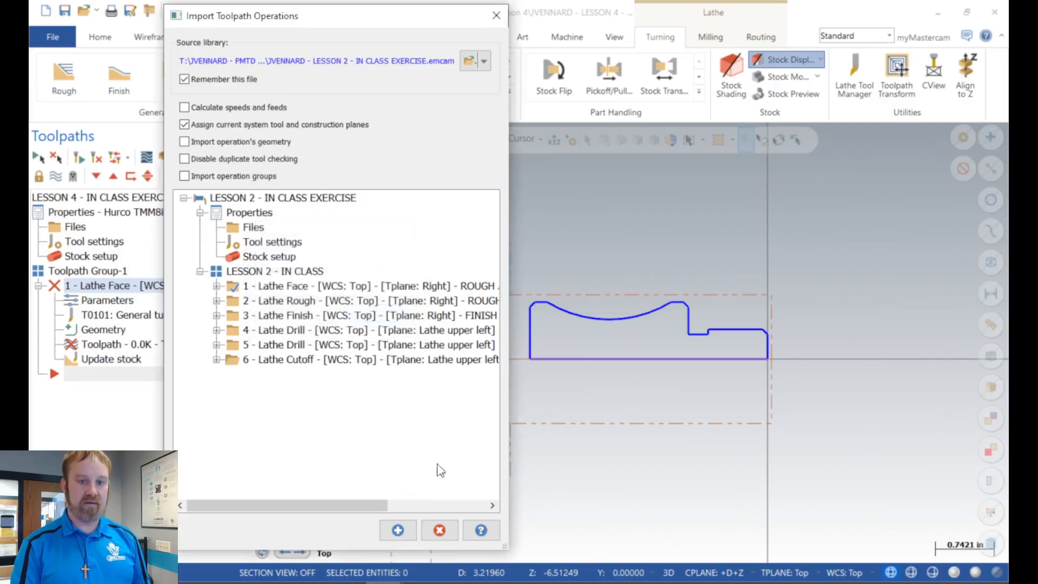
{"action": "left_click", "coordinate": [439, 530]}
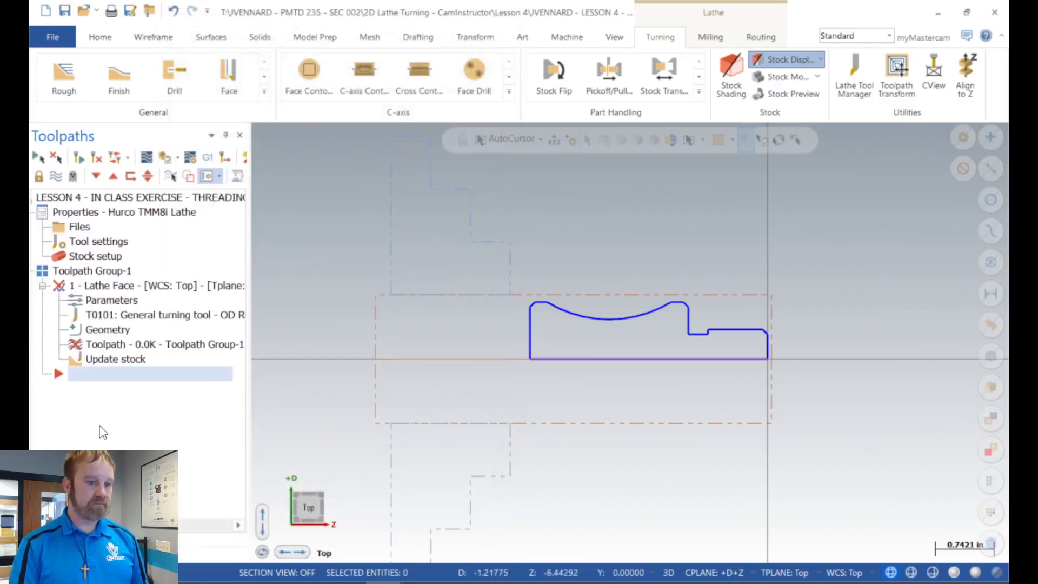
Step: Name level 1 WIREFRAME
{"action": "left_click", "coordinate": [148, 555]}
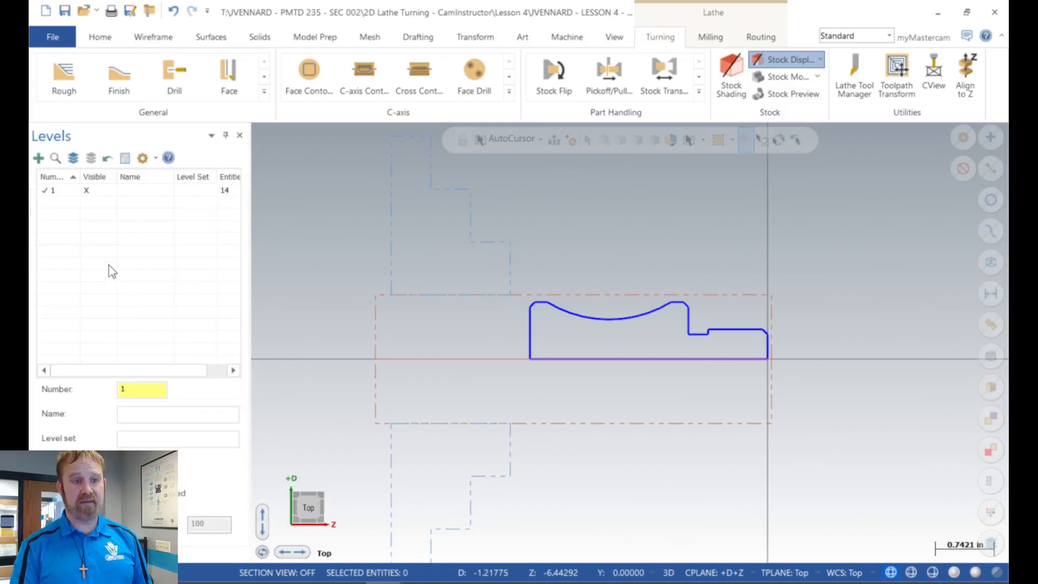
{"action": "left_click", "coordinate": [70, 191]}
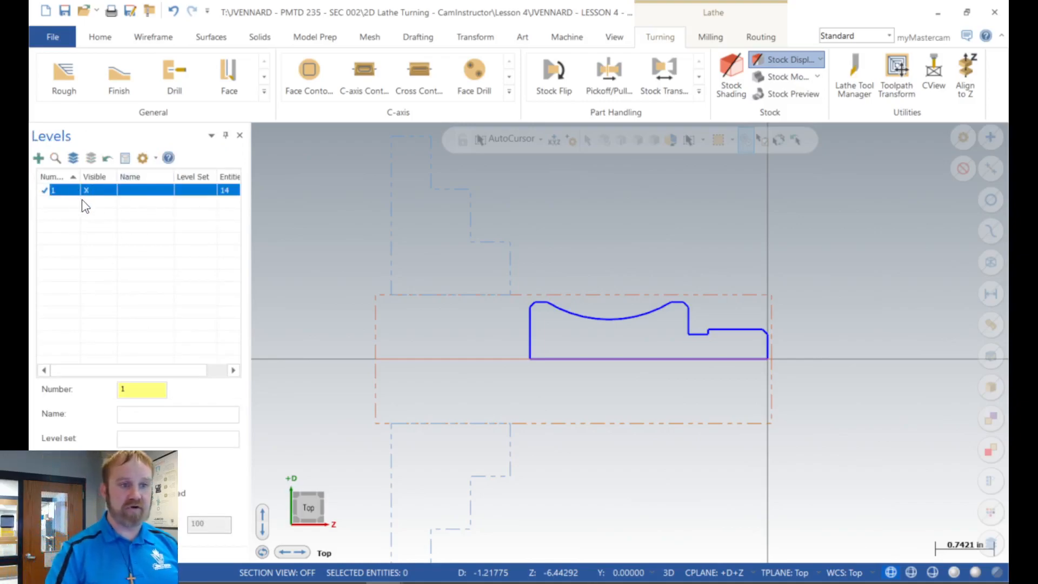
{"action": "left_click", "coordinate": [139, 415]}
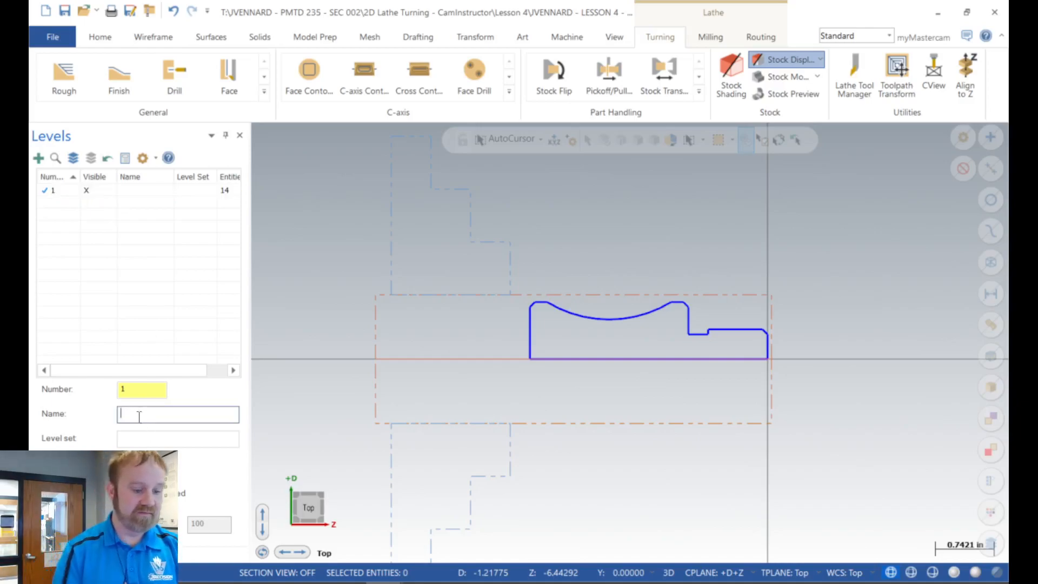
{"action": "type", "text": "w"}
{"action": "key", "text": "BackSpace"}
{"action": "type", "text": "WIREFRAME"}
{"action": "key", "text": "Return"}
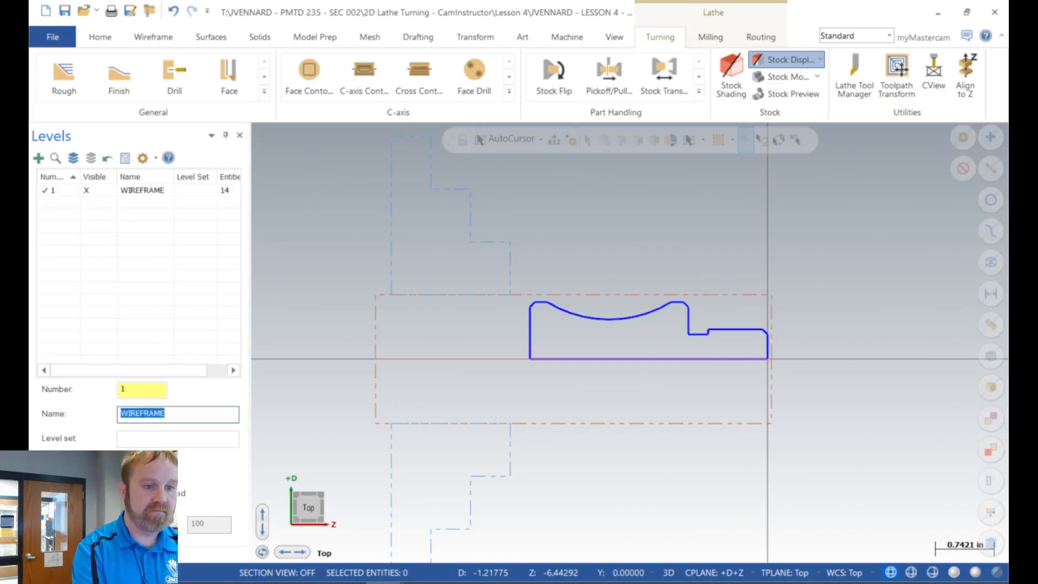
Step: Regenerate the imported Lathe Face operation, reviewing and accepting its toolpath and face parameters to generate the toolpath
{"action": "scroll", "coordinate": [662, 301], "scroll_direction": "up", "scroll_amount": 1}
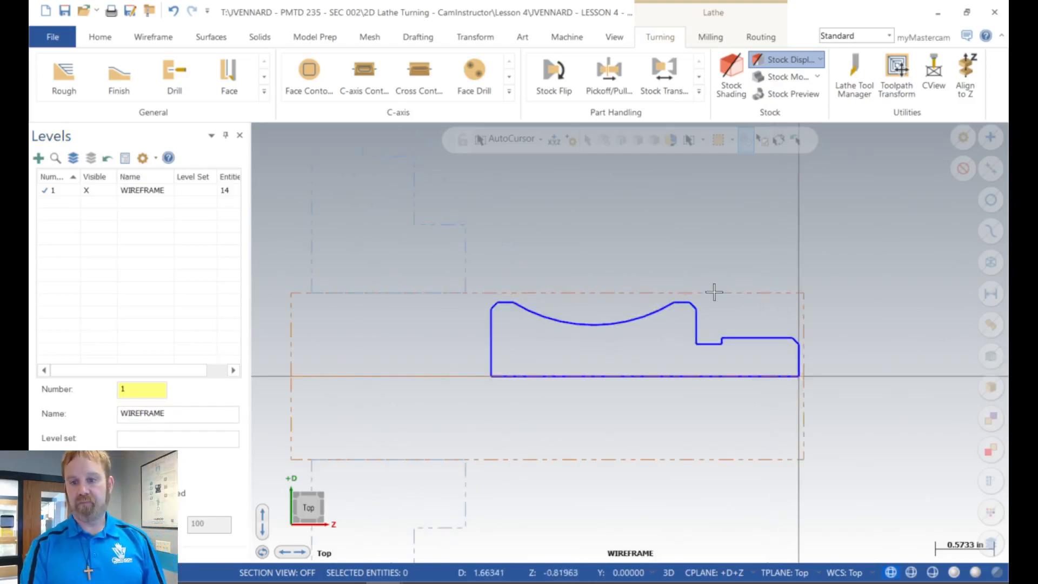
{"action": "scroll", "coordinate": [714, 292], "scroll_direction": "up", "scroll_amount": 2}
{"action": "left_click", "coordinate": [48, 553]}
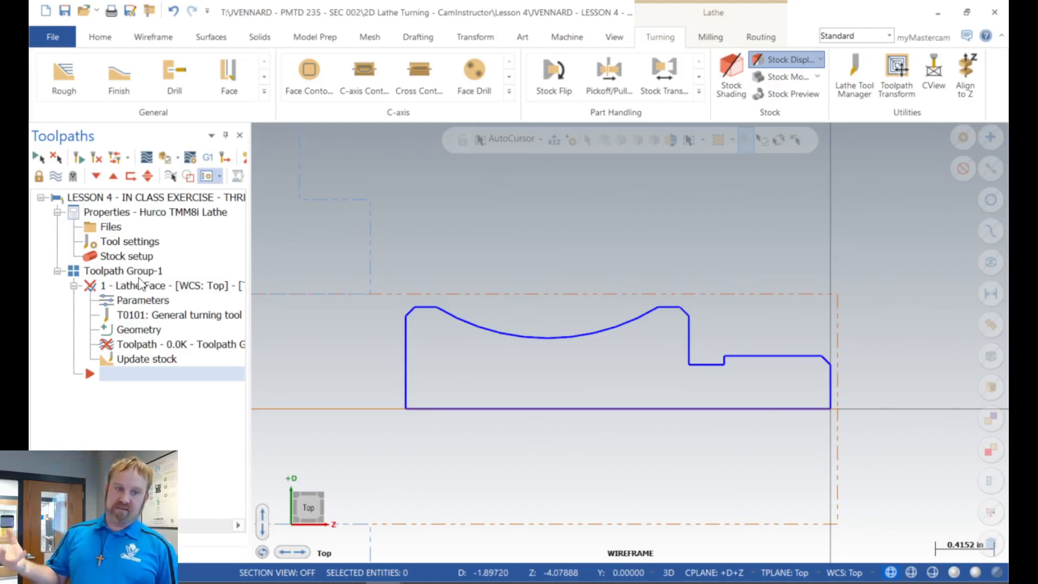
{"action": "left_click", "coordinate": [98, 159]}
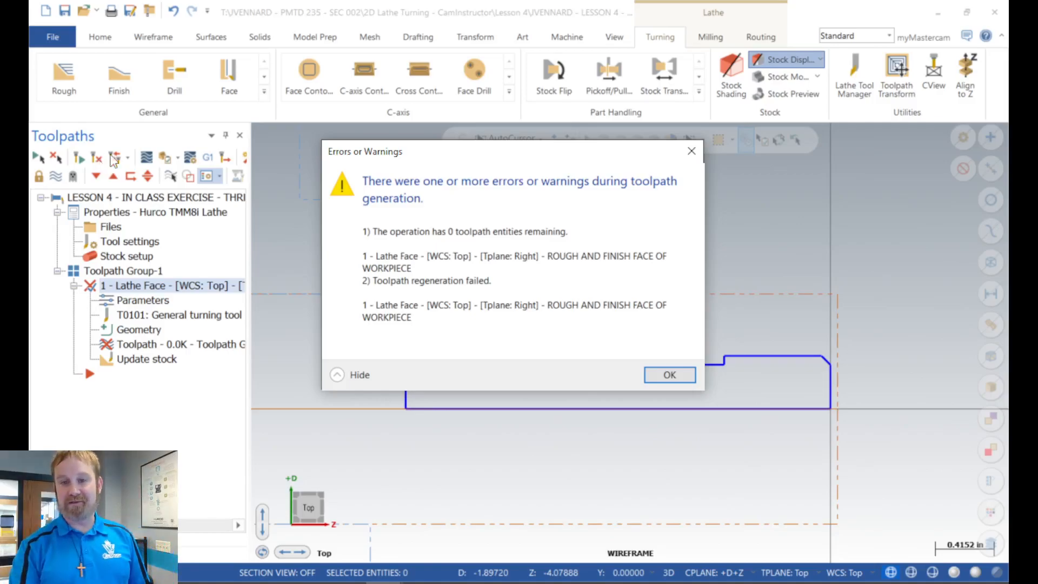
{"action": "left_click", "coordinate": [679, 373]}
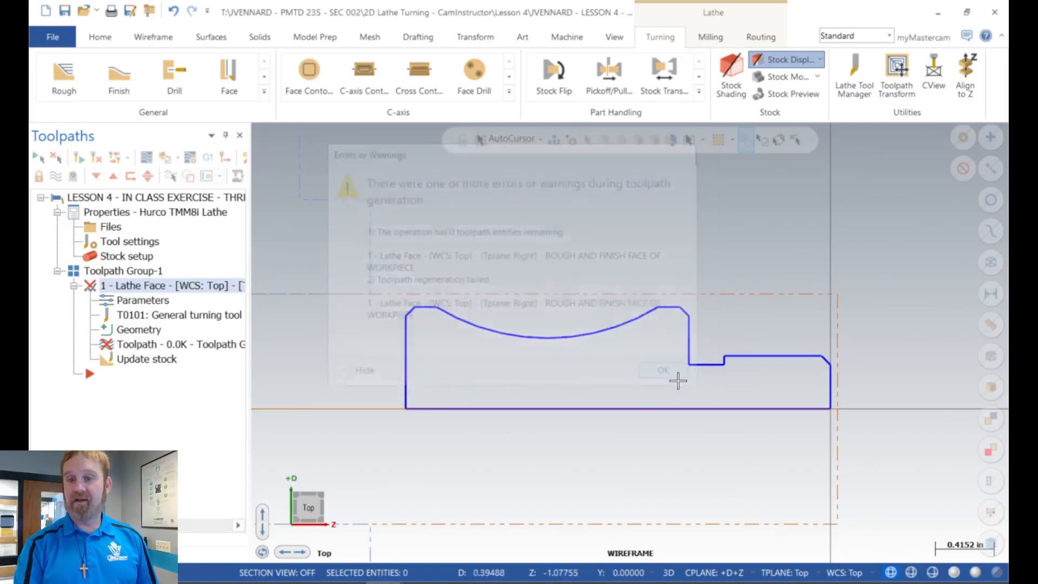
{"action": "left_click", "coordinate": [134, 302]}
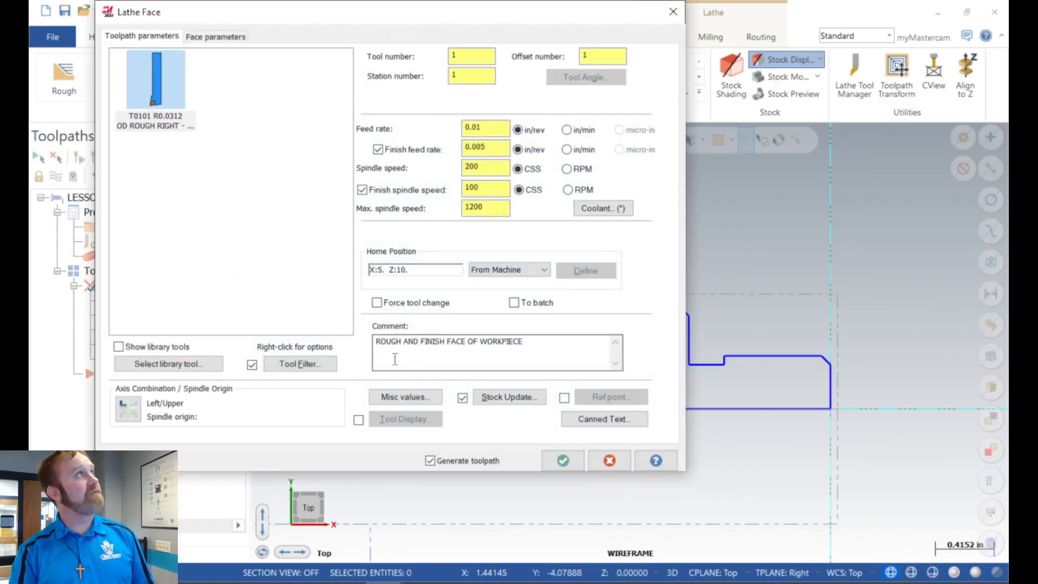
{"action": "left_click", "coordinate": [214, 37]}
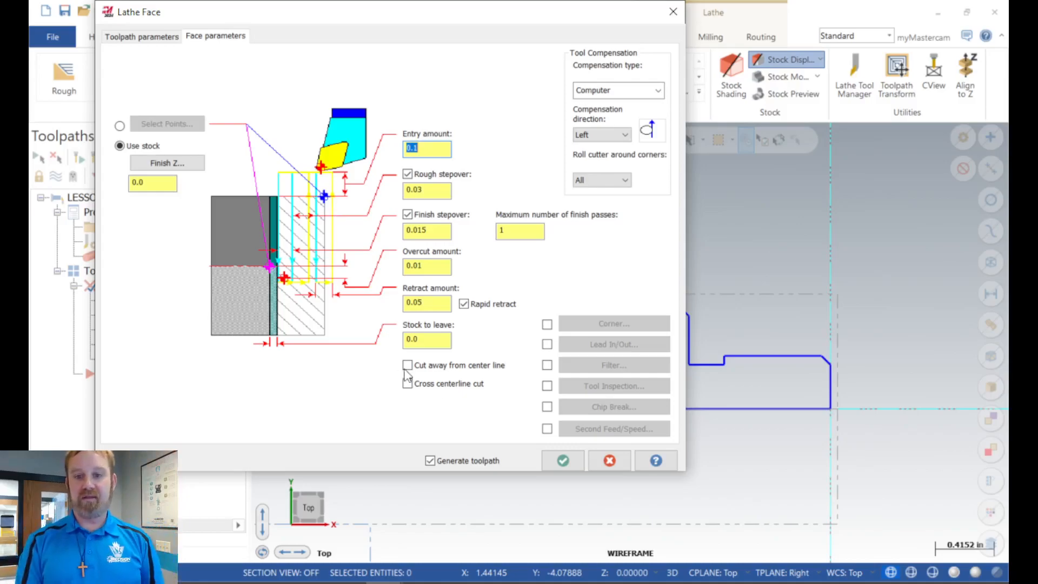
{"action": "left_click", "coordinate": [562, 460]}
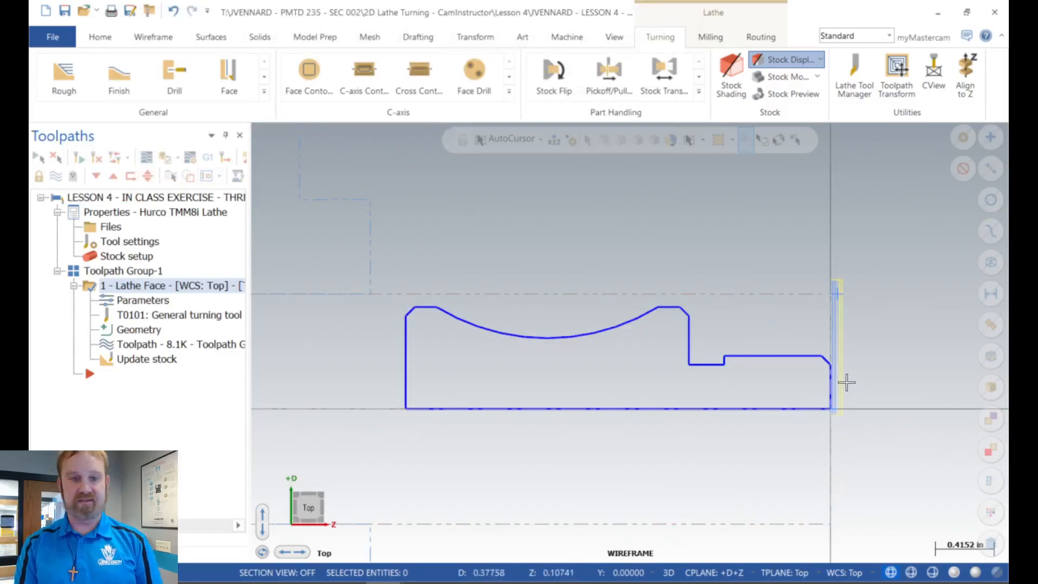
Step: Collapse the Lathe Face operation and import the Lathe Rough operation for the OD profile from the Lesson 2 library
{"action": "scroll", "coordinate": [846, 382], "scroll_direction": "up", "scroll_amount": 4}
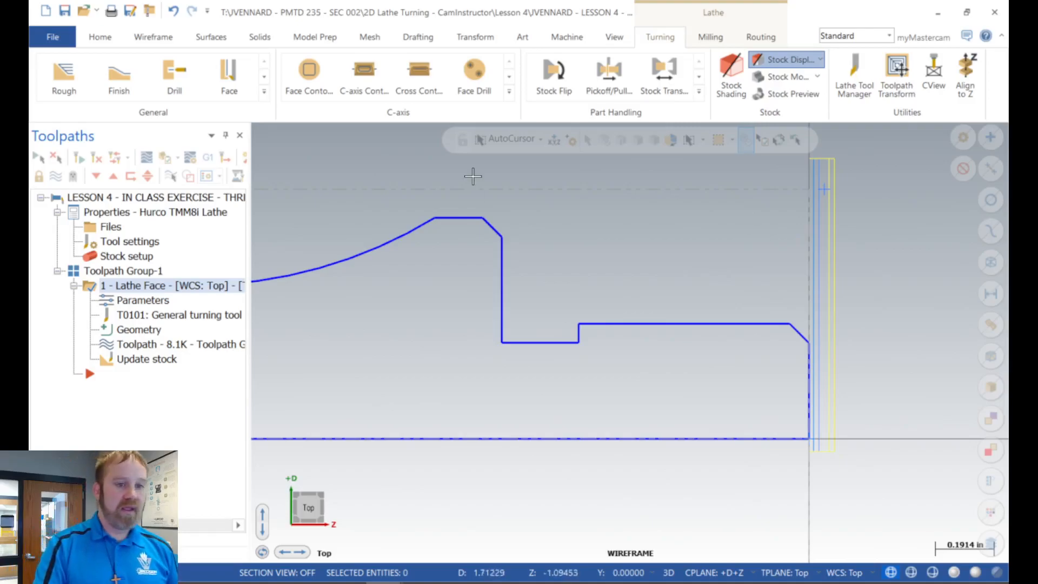
{"action": "scroll", "coordinate": [724, 204], "scroll_direction": "down", "scroll_amount": 3}
{"action": "scroll", "coordinate": [492, 215], "scroll_direction": "up", "scroll_amount": 1}
{"action": "scroll", "coordinate": [492, 214], "scroll_direction": "up", "scroll_amount": 2}
{"action": "left_click", "coordinate": [74, 286]}
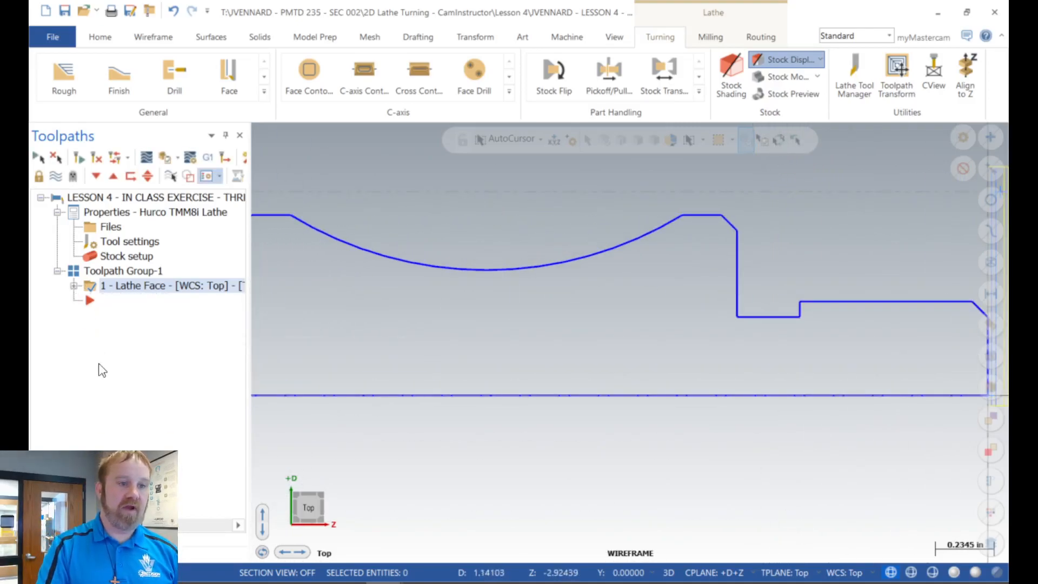
{"action": "right_click", "coordinate": [123, 344]}
{"action": "left_click", "coordinate": [159, 457]}
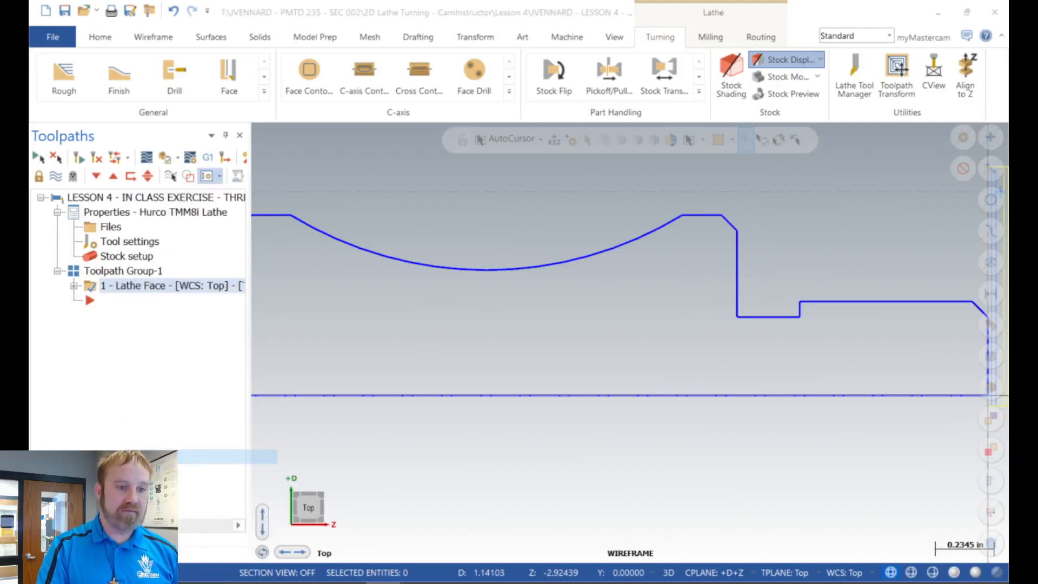
{"action": "left_click", "coordinate": [288, 304]}
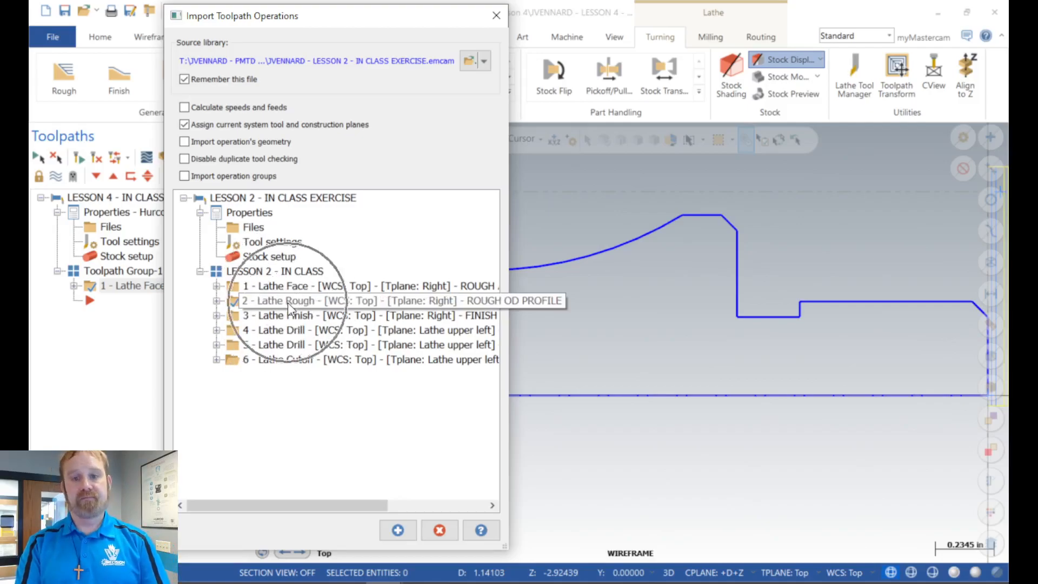
{"action": "left_click", "coordinate": [392, 532]}
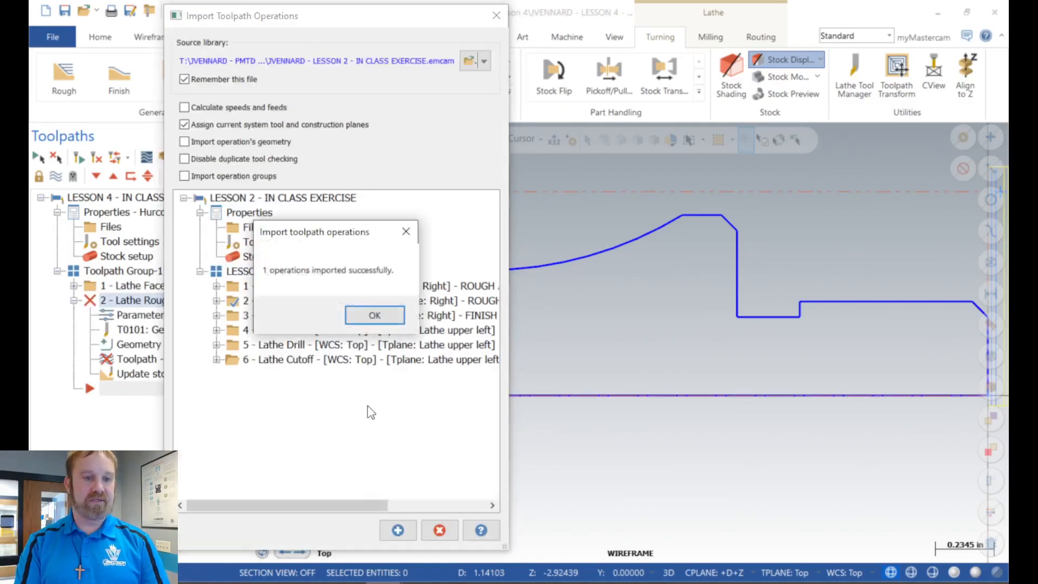
{"action": "left_click", "coordinate": [376, 314]}
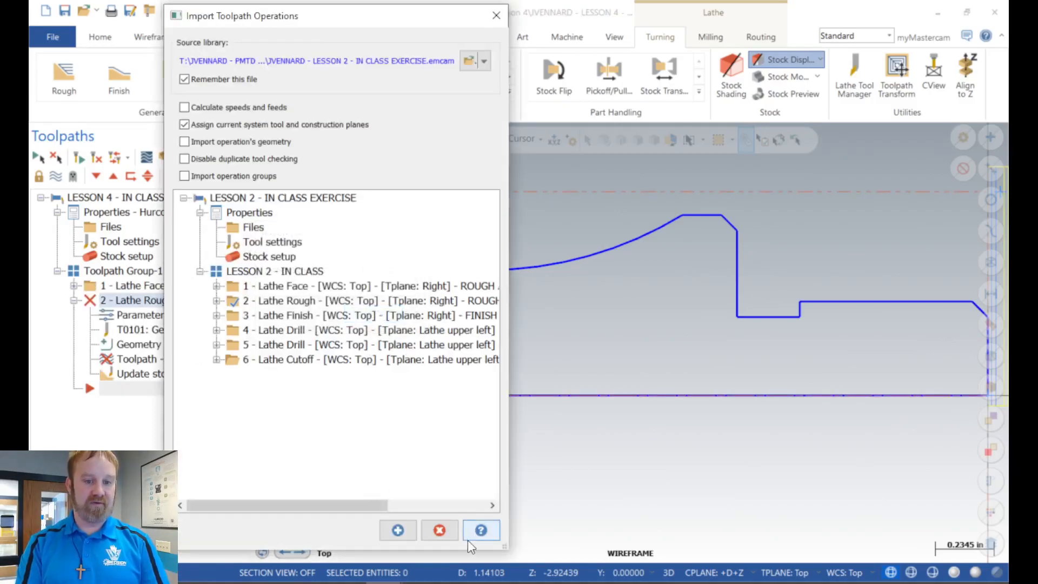
{"action": "left_click", "coordinate": [439, 531]}
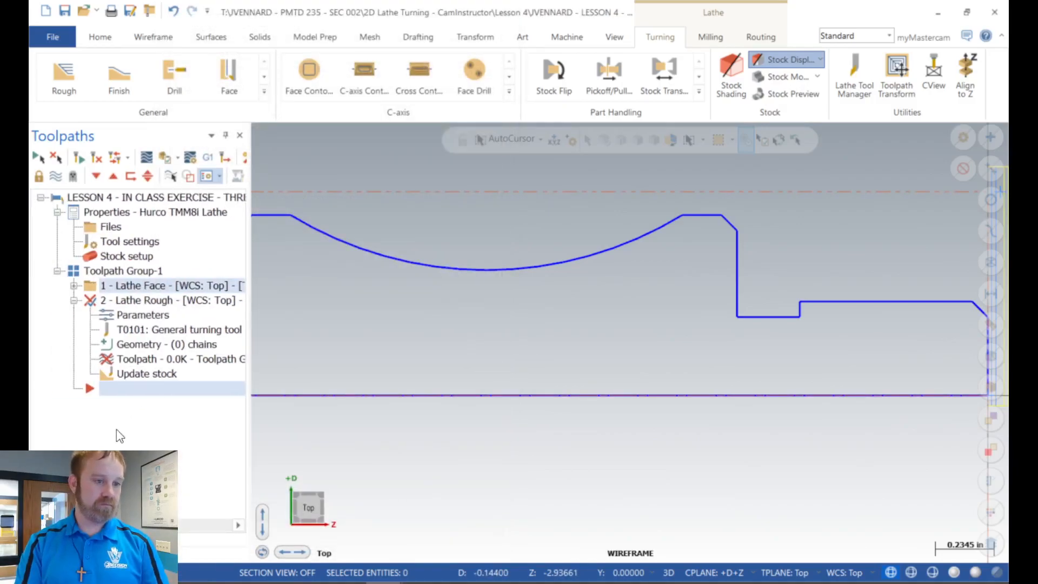
Step: Open the chain manager for the imported Lathe Rough operation's empty geometry and start adding a chain
{"action": "left_click", "coordinate": [110, 394]}
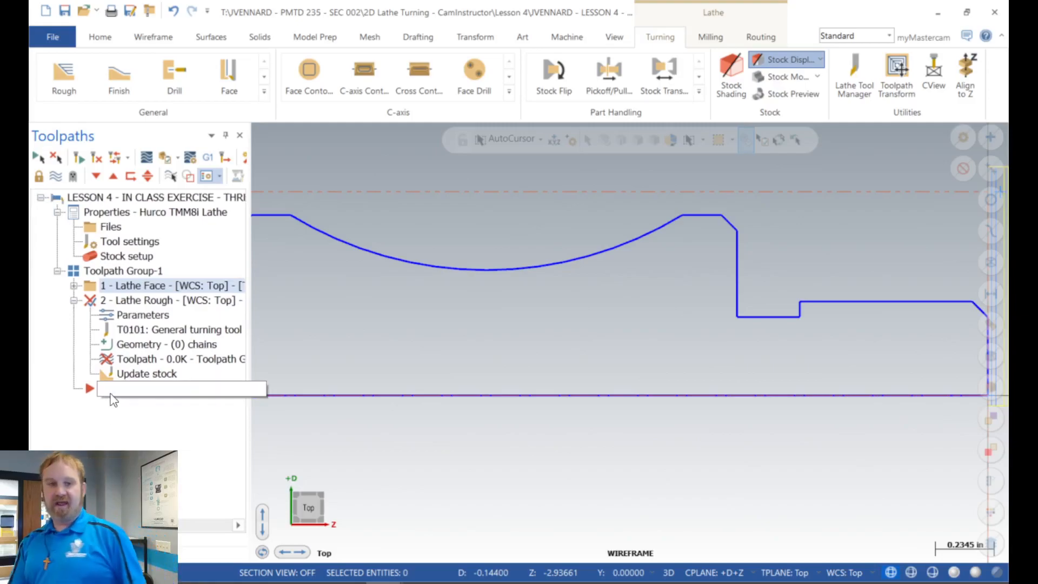
{"action": "scroll", "coordinate": [448, 362], "scroll_direction": "down", "scroll_amount": 2}
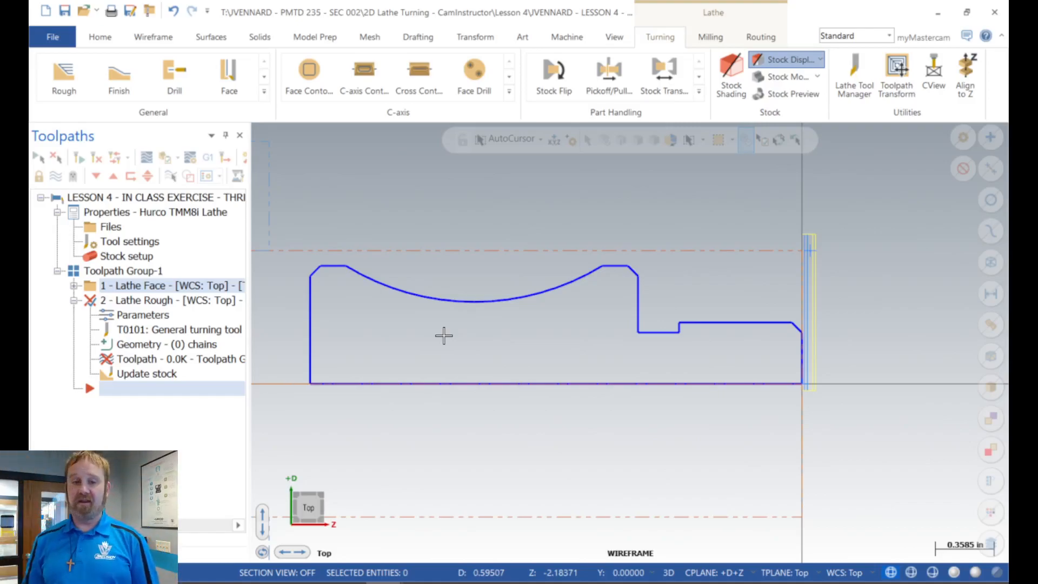
{"action": "left_click", "coordinate": [130, 345]}
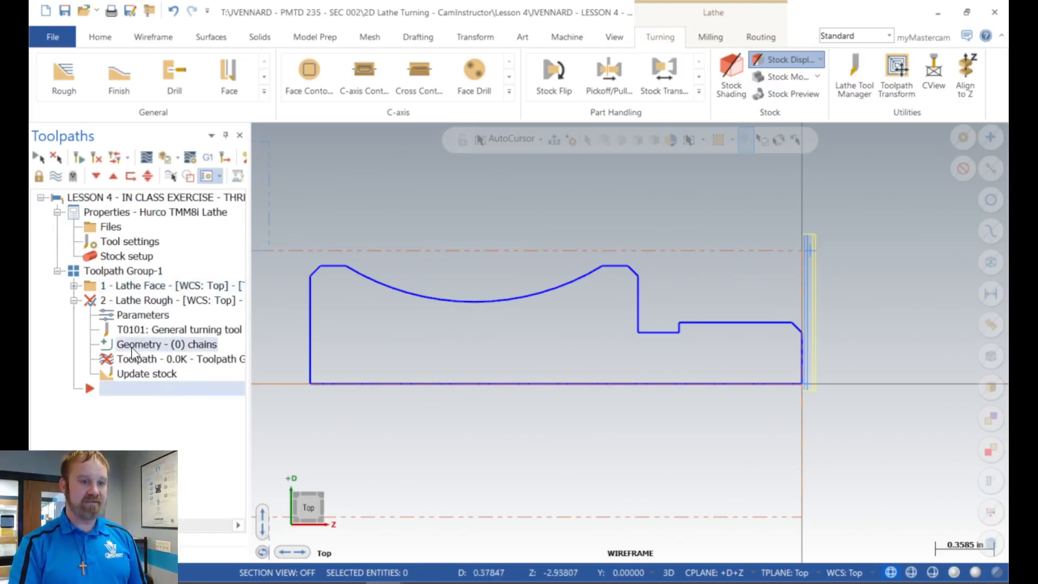
{"action": "right_click", "coordinate": [104, 205]}
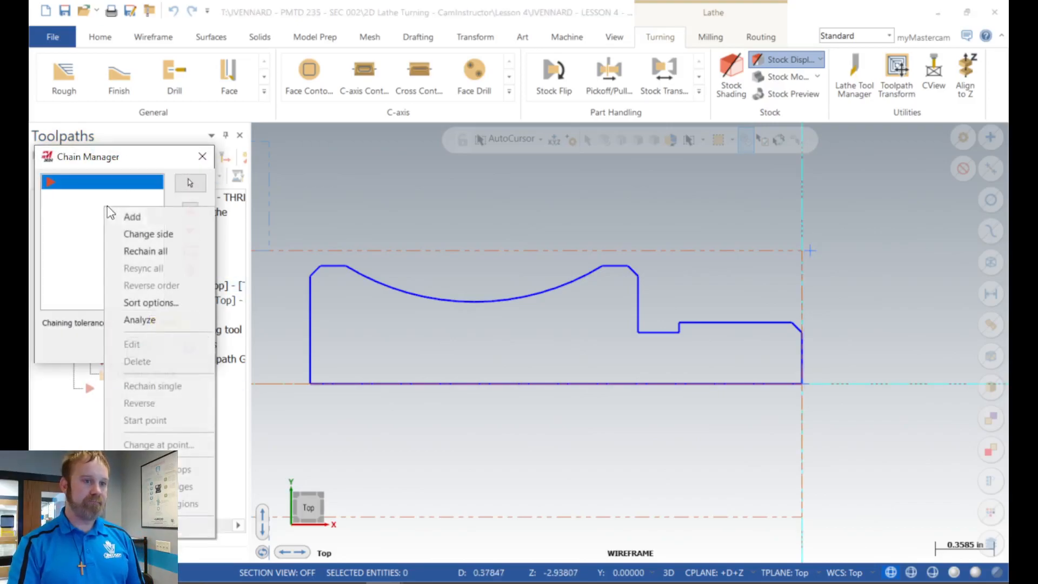
{"action": "left_click", "coordinate": [138, 219]}
{"action": "left_click", "coordinate": [801, 363]}
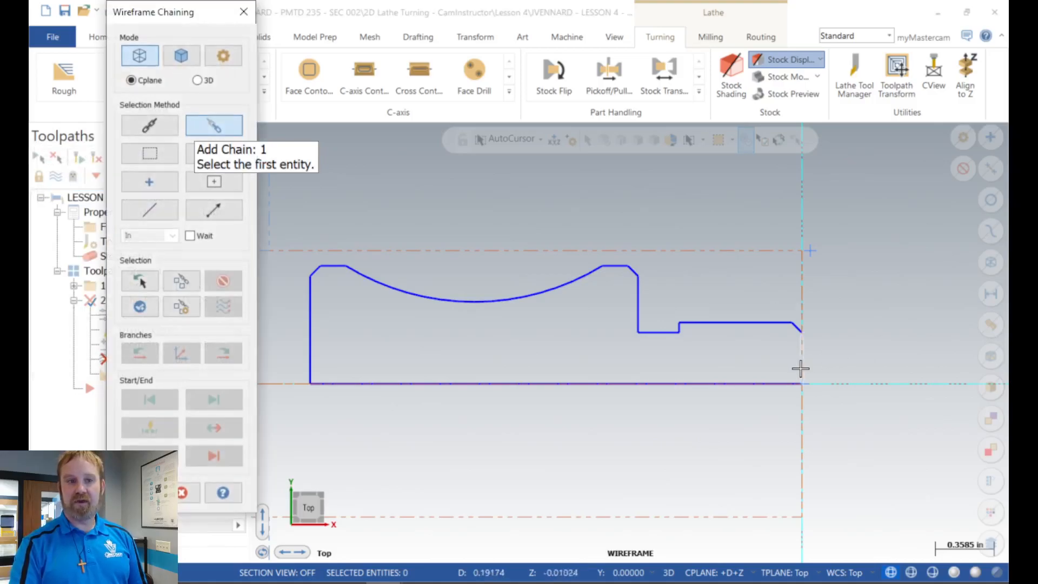
{"action": "left_click", "coordinate": [318, 352]}
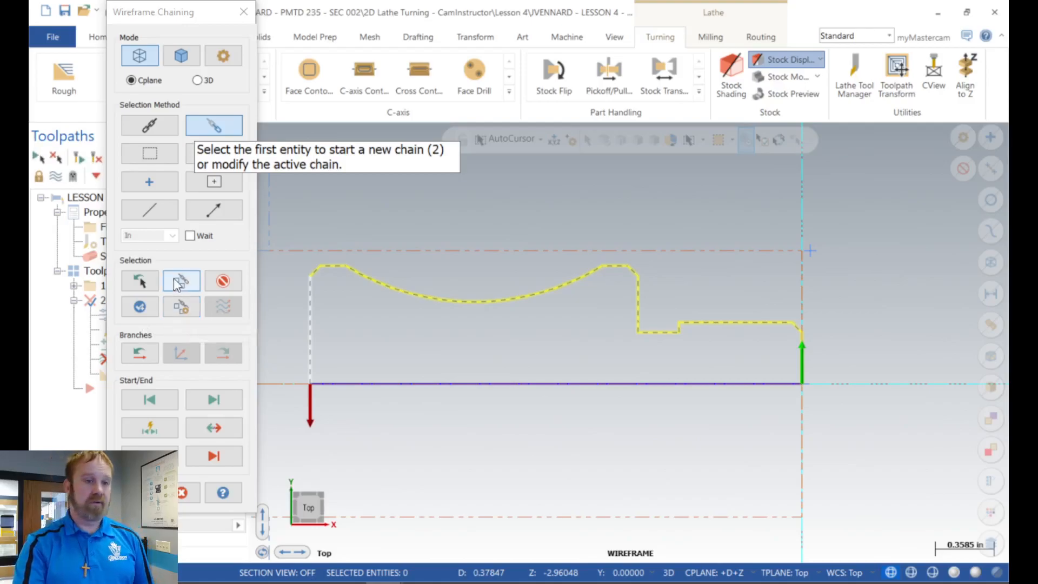
{"action": "left_click", "coordinate": [230, 278]}
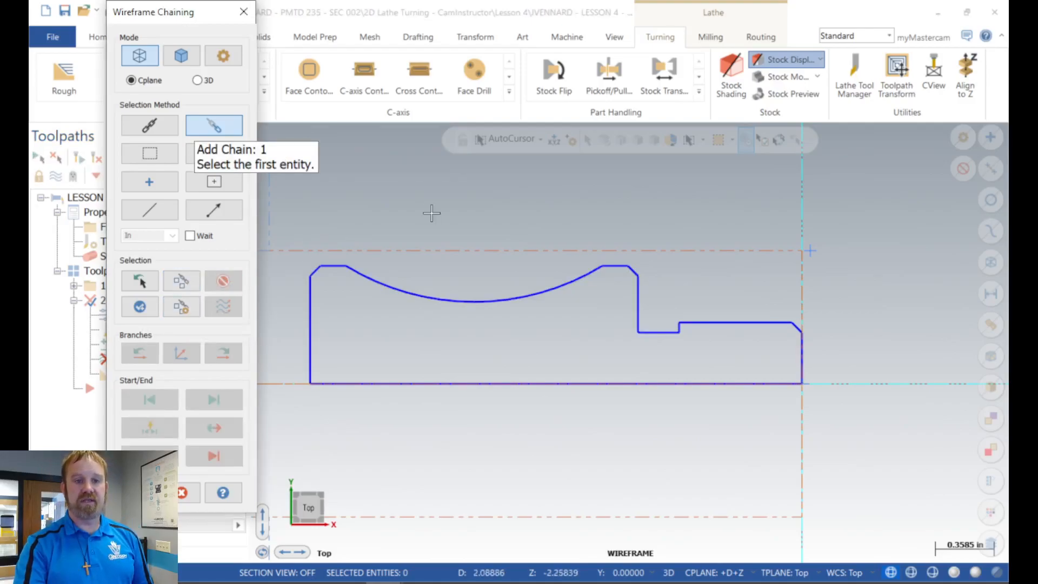
Step: Partially chain the outer profile from the front chamfer to the rear chamfer and accept it as the Lathe Rough geometry
{"action": "scroll", "coordinate": [804, 308], "scroll_direction": "up", "scroll_amount": 6}
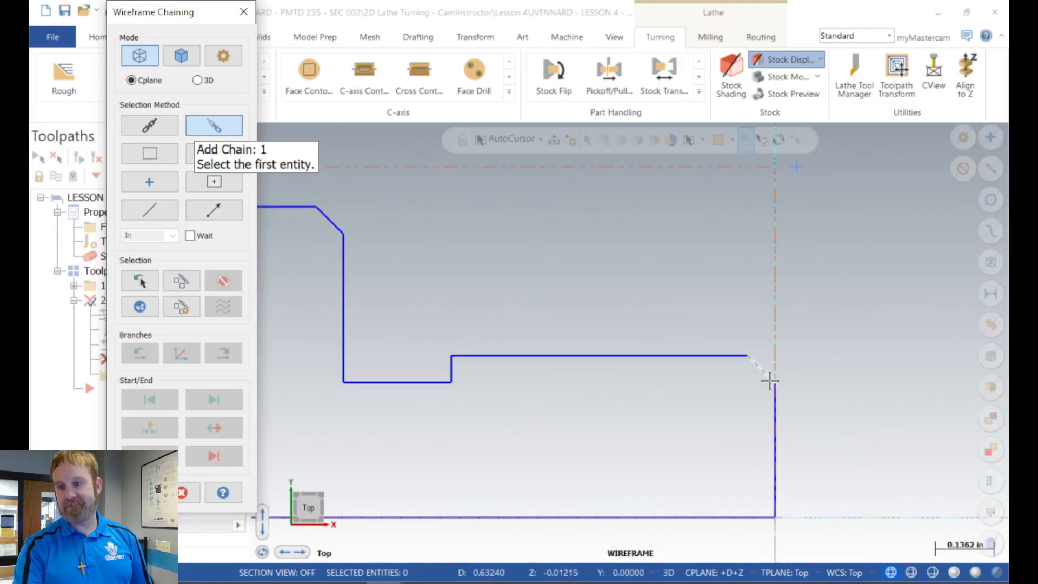
{"action": "left_click", "coordinate": [769, 381]}
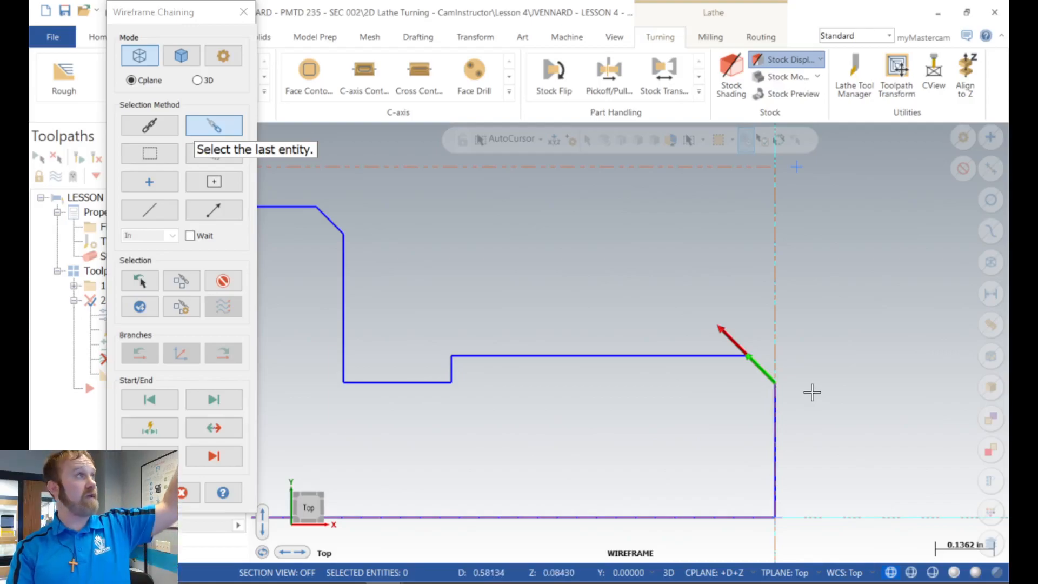
{"action": "scroll", "coordinate": [838, 373], "scroll_direction": "down", "scroll_amount": 5}
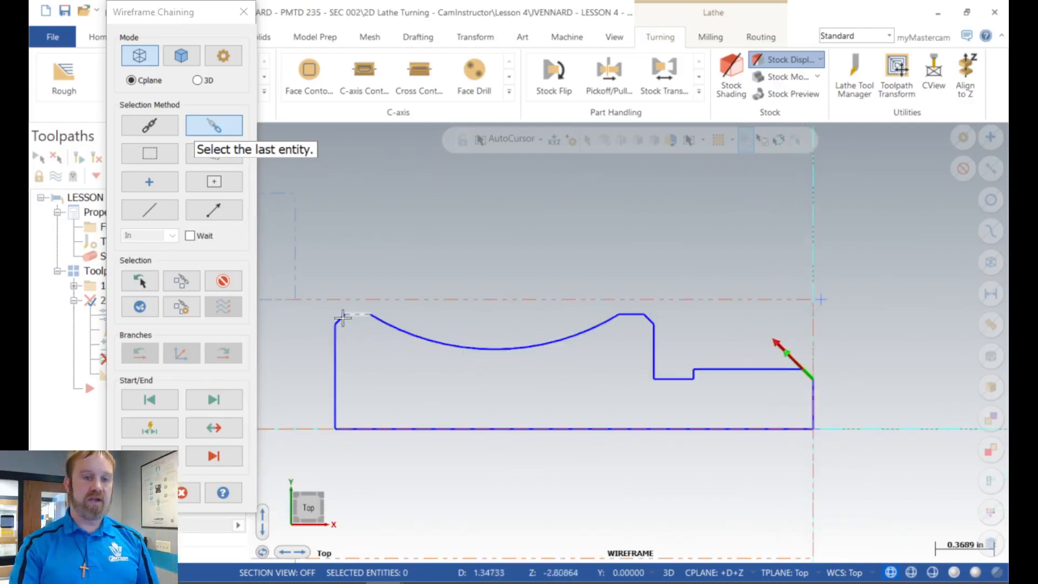
{"action": "scroll", "coordinate": [343, 317], "scroll_direction": "up", "scroll_amount": 6}
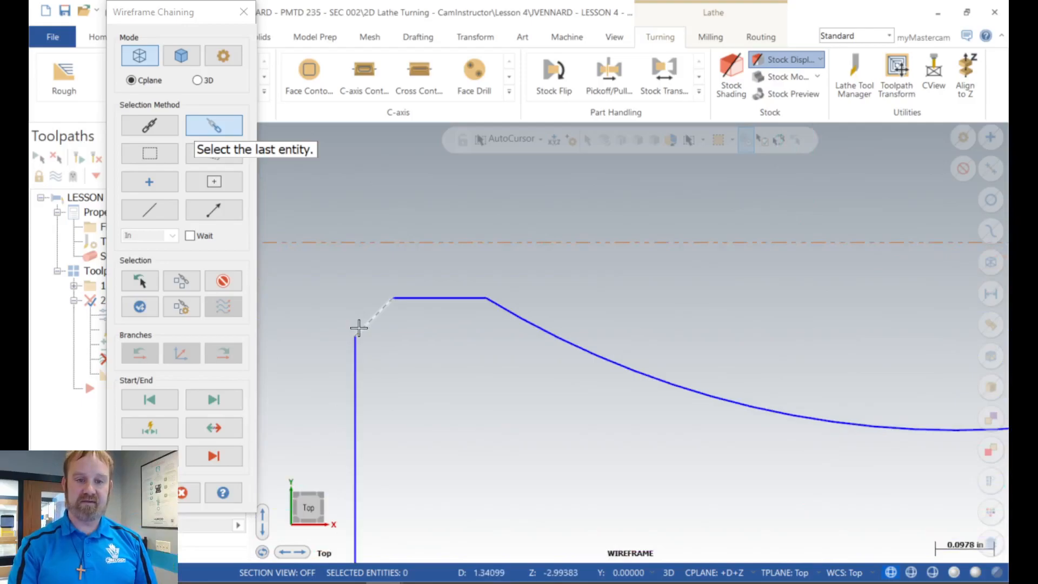
{"action": "left_click", "coordinate": [361, 327]}
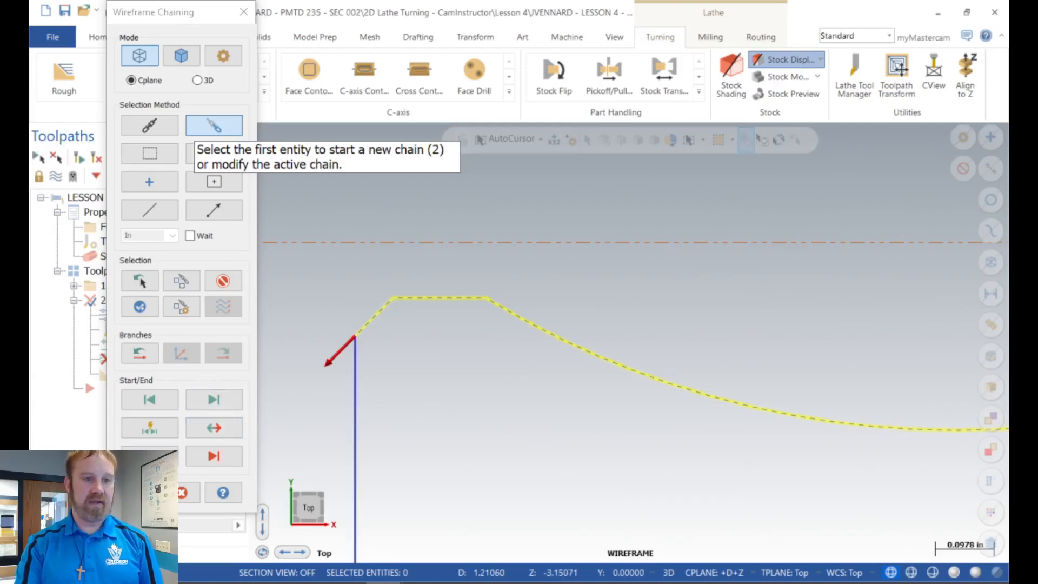
{"action": "left_click", "coordinate": [140, 492]}
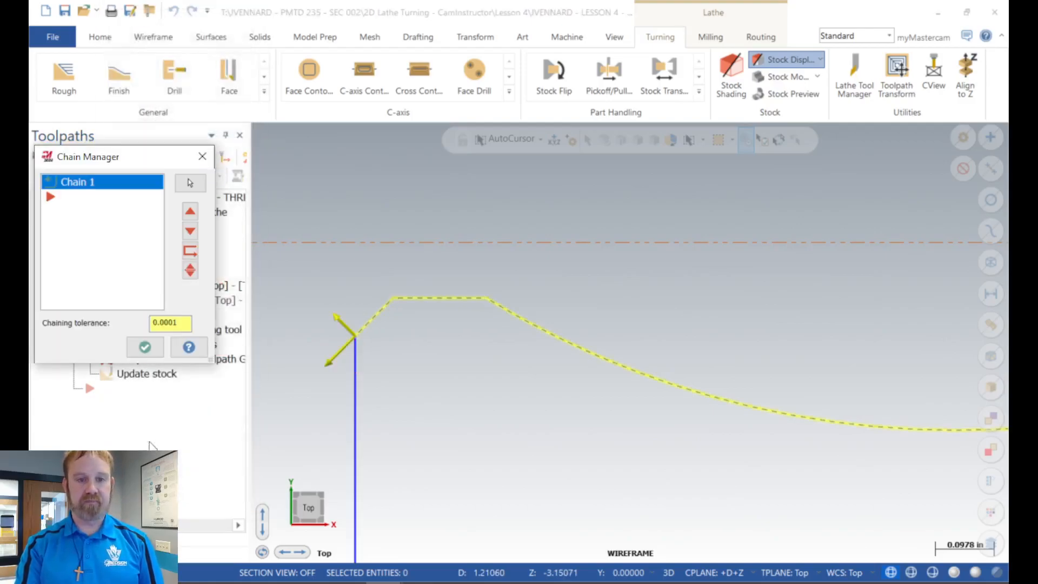
{"action": "scroll", "coordinate": [317, 316], "scroll_direction": "down", "scroll_amount": 2}
{"action": "scroll", "coordinate": [360, 240], "scroll_direction": "down", "scroll_amount": 4}
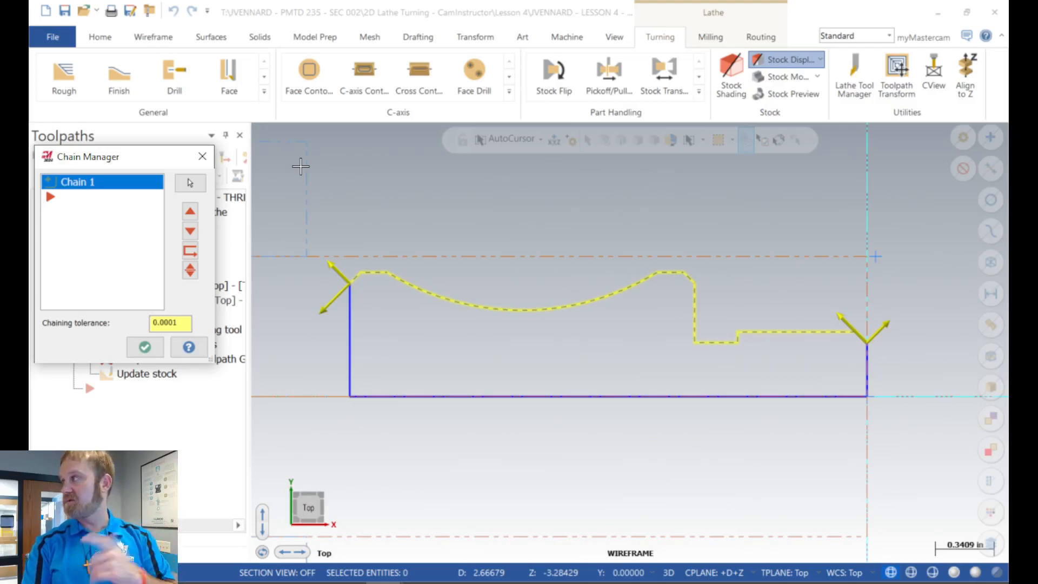
{"action": "right_click", "coordinate": [109, 186]}
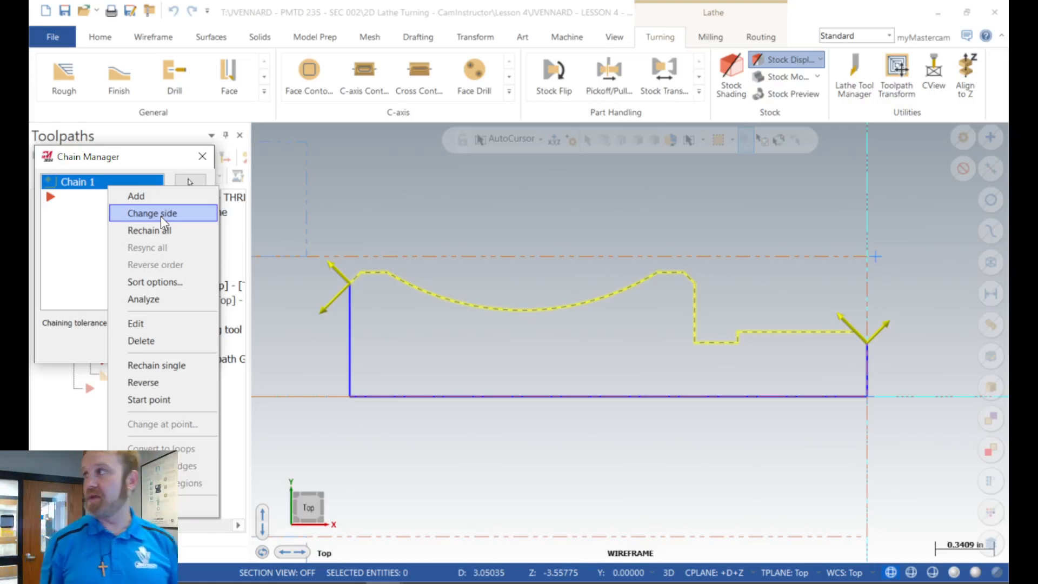
{"action": "left_click", "coordinate": [61, 211]}
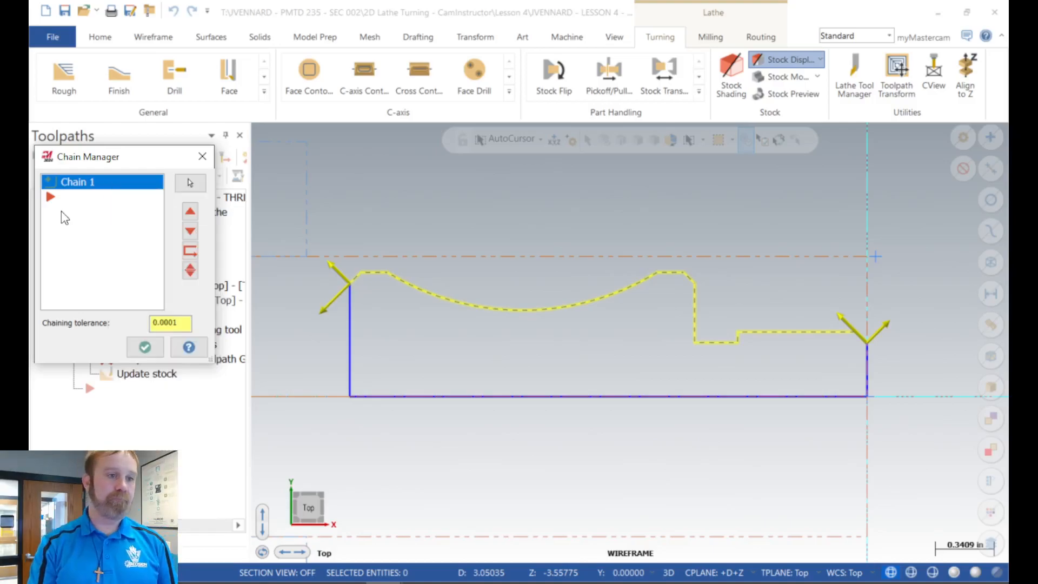
{"action": "left_click", "coordinate": [151, 348]}
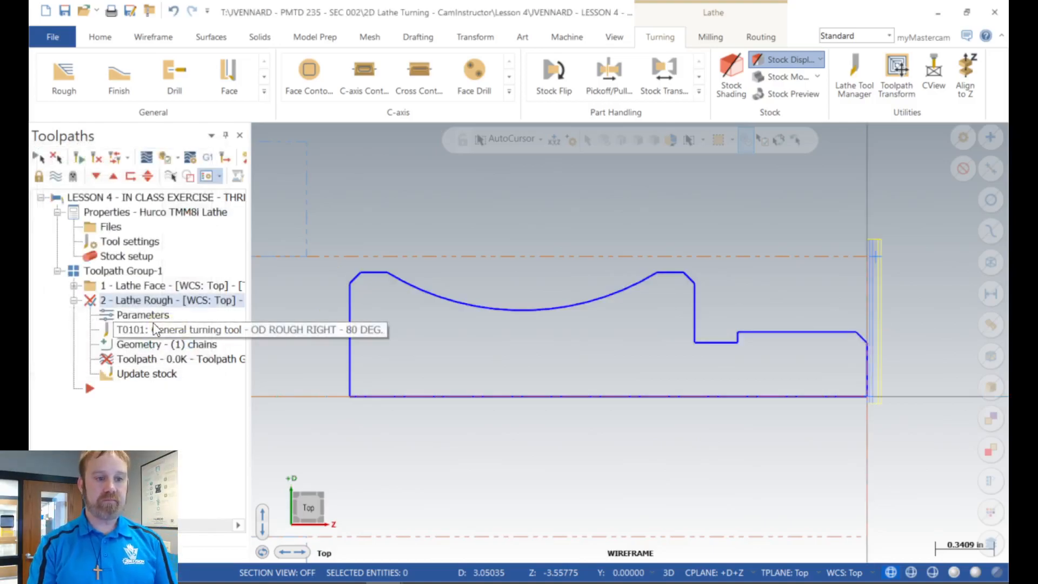
Step: Review and accept the Lathe Rough toolpath, rough and lead in/out parameters, and regenerate the operation
{"action": "left_click", "coordinate": [149, 316]}
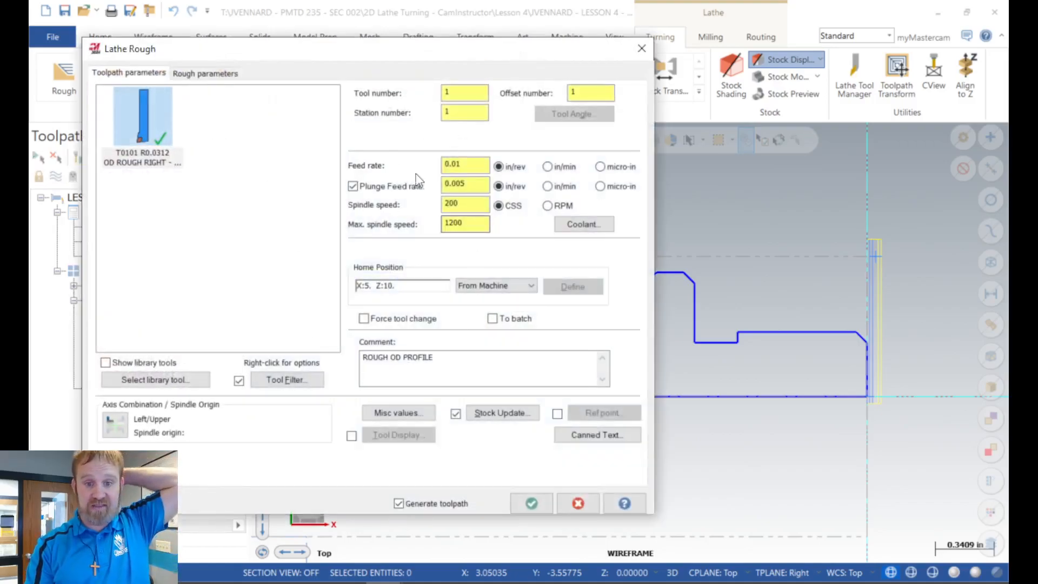
{"action": "left_click", "coordinate": [192, 71]}
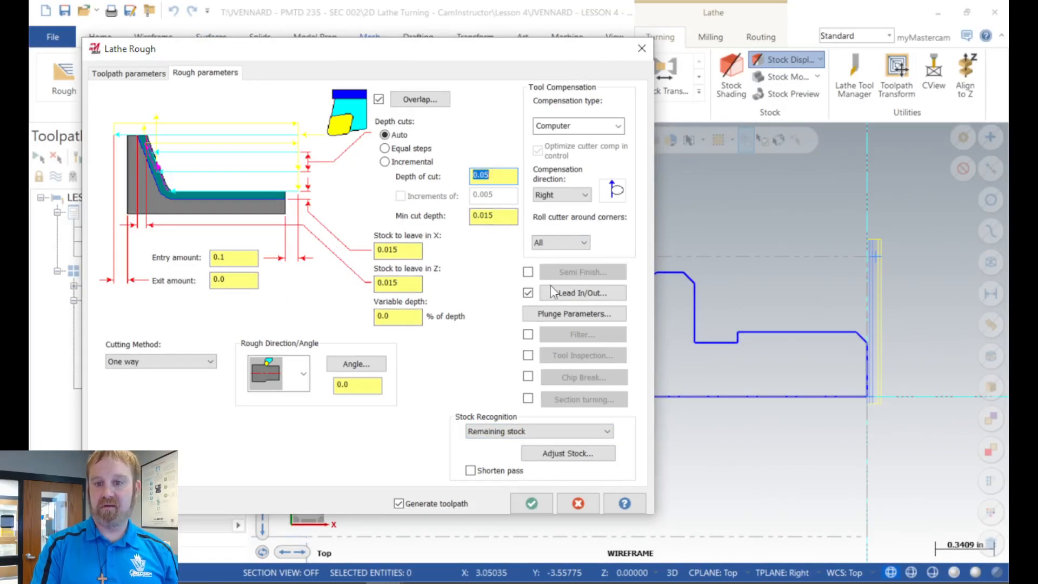
{"action": "left_click", "coordinate": [580, 294]}
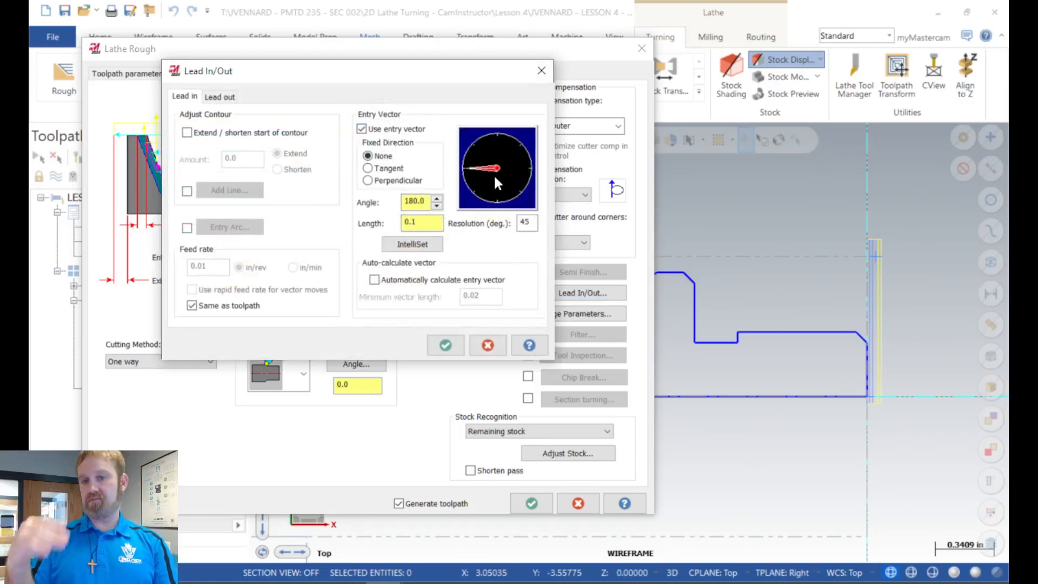
{"action": "left_click", "coordinate": [228, 98]}
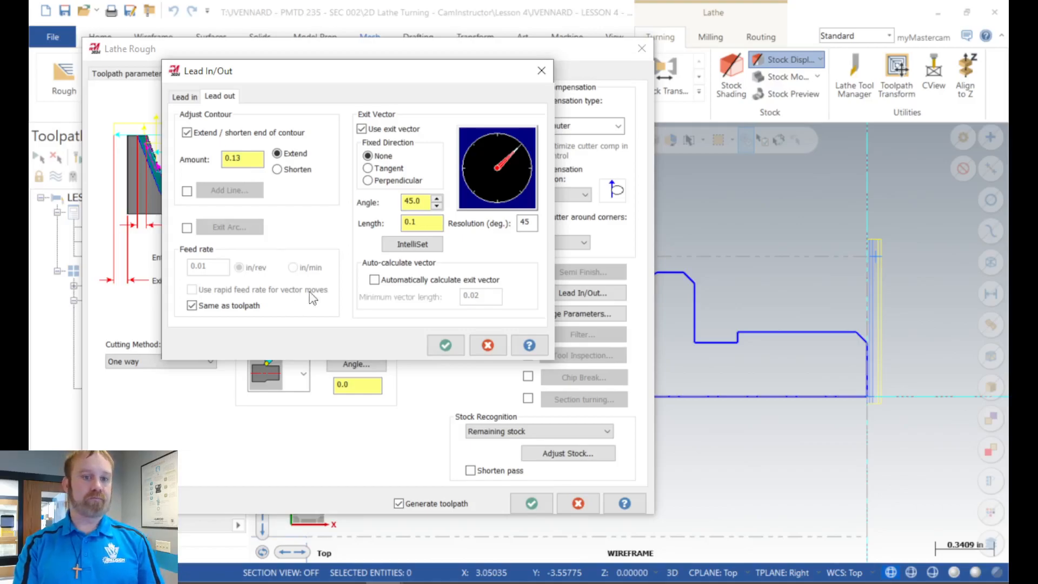
{"action": "left_click", "coordinate": [444, 346]}
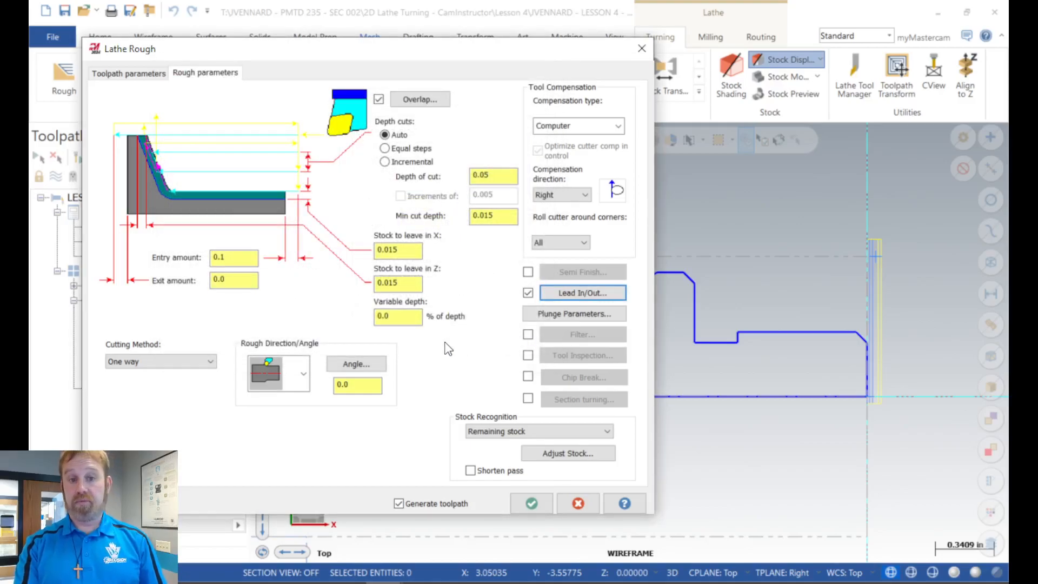
{"action": "left_click", "coordinate": [141, 74]}
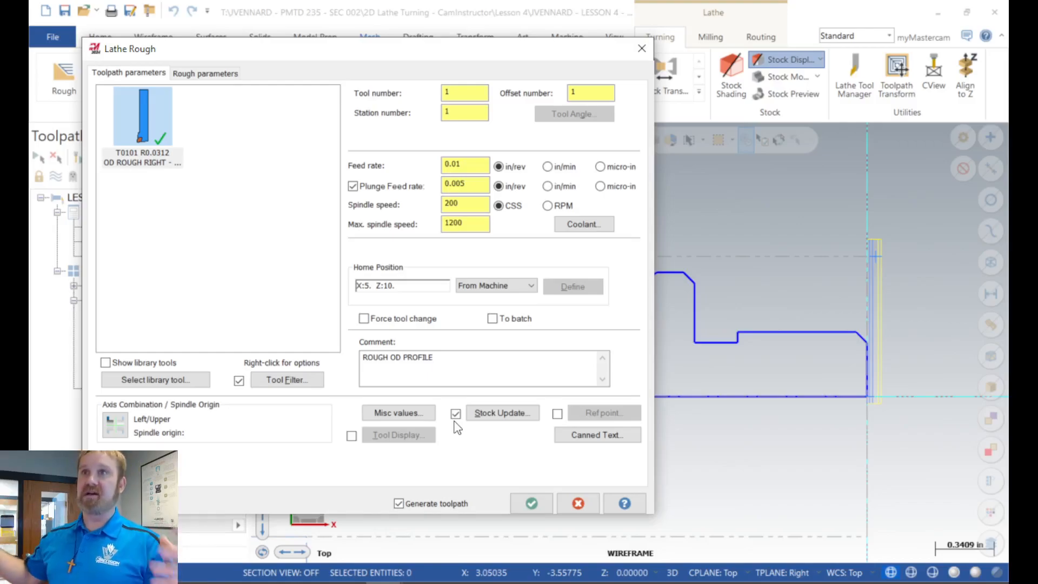
{"action": "left_click", "coordinate": [531, 504]}
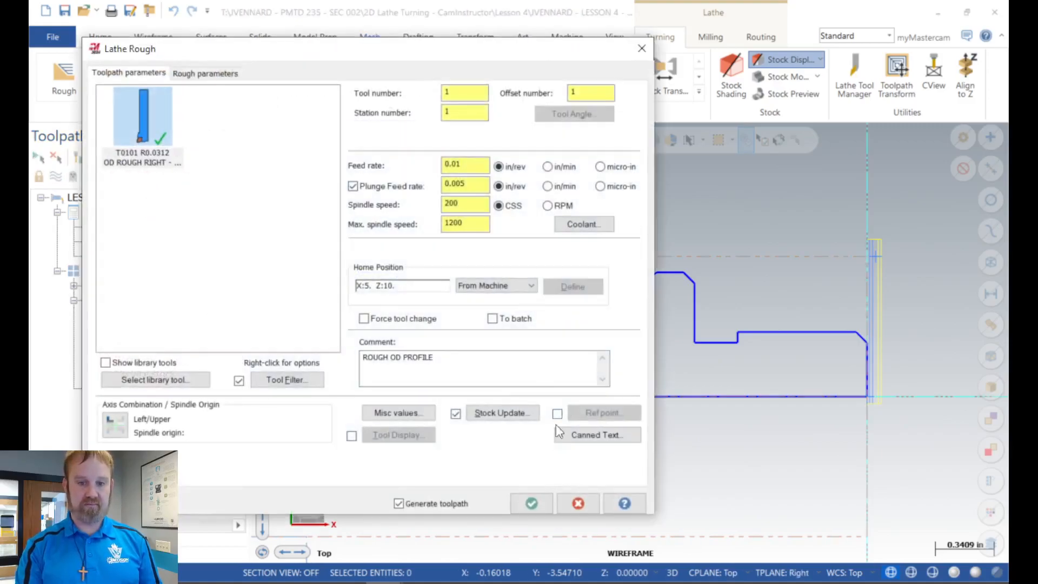
{"action": "left_click", "coordinate": [533, 504]}
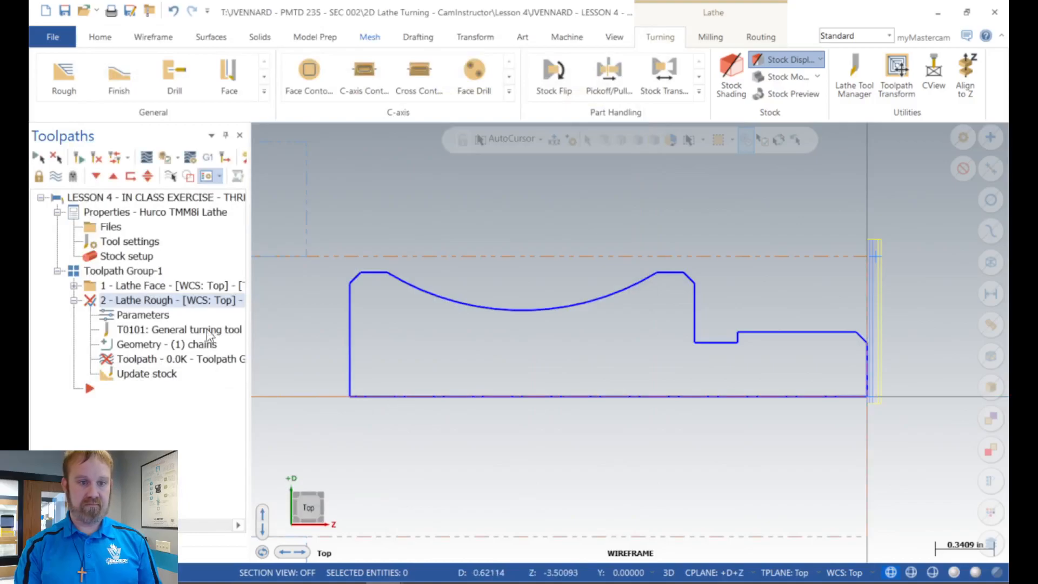
{"action": "left_click", "coordinate": [77, 158]}
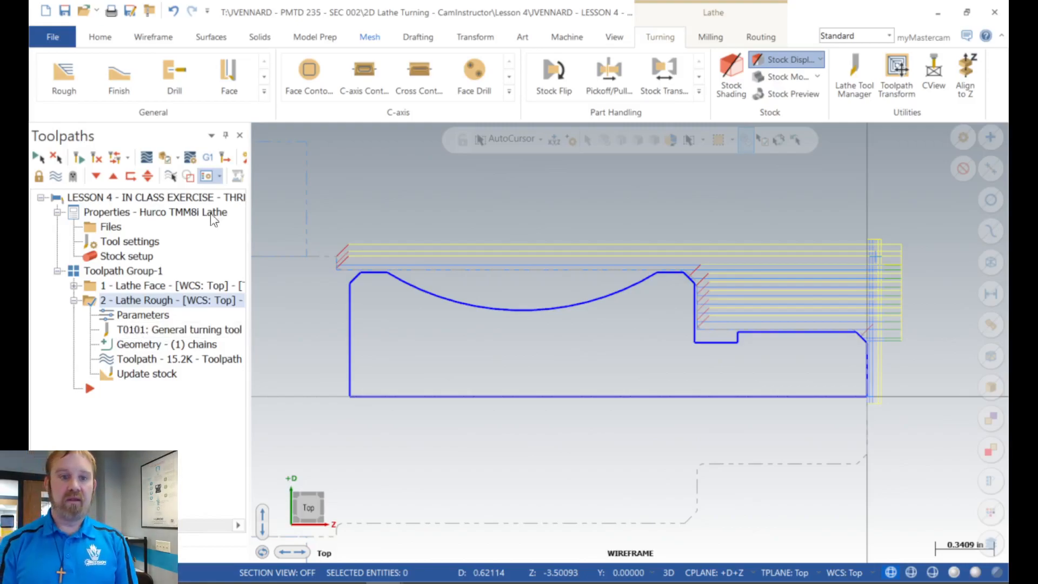
Step: Hide the Lathe Rough toolpath display and switch the operation's stock update off and back on to compare the stock boundary
{"action": "left_click", "coordinate": [74, 176]}
{"action": "left_click", "coordinate": [74, 177]}
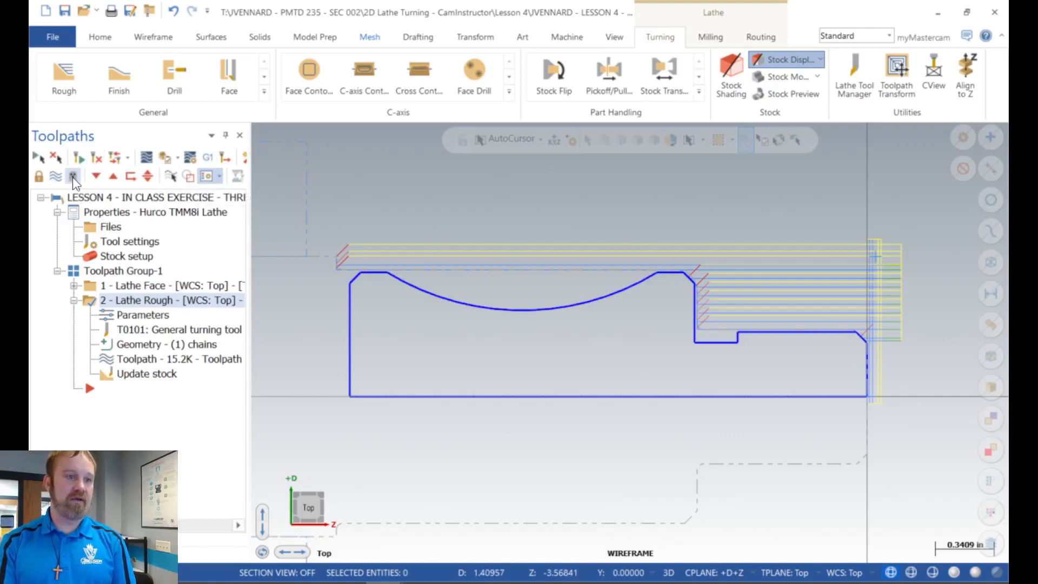
{"action": "left_click", "coordinate": [57, 177]}
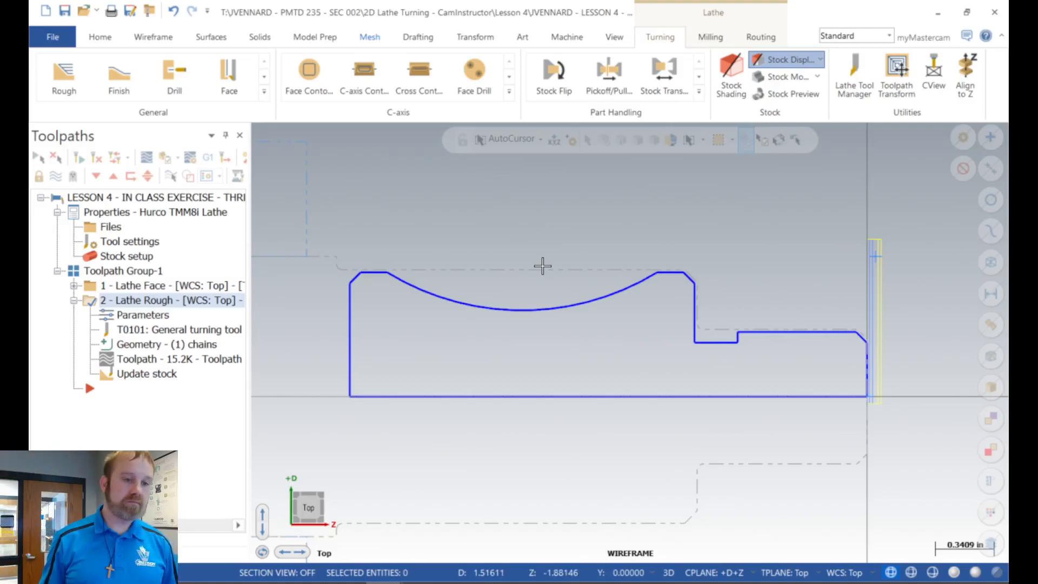
{"action": "left_click", "coordinate": [145, 376]}
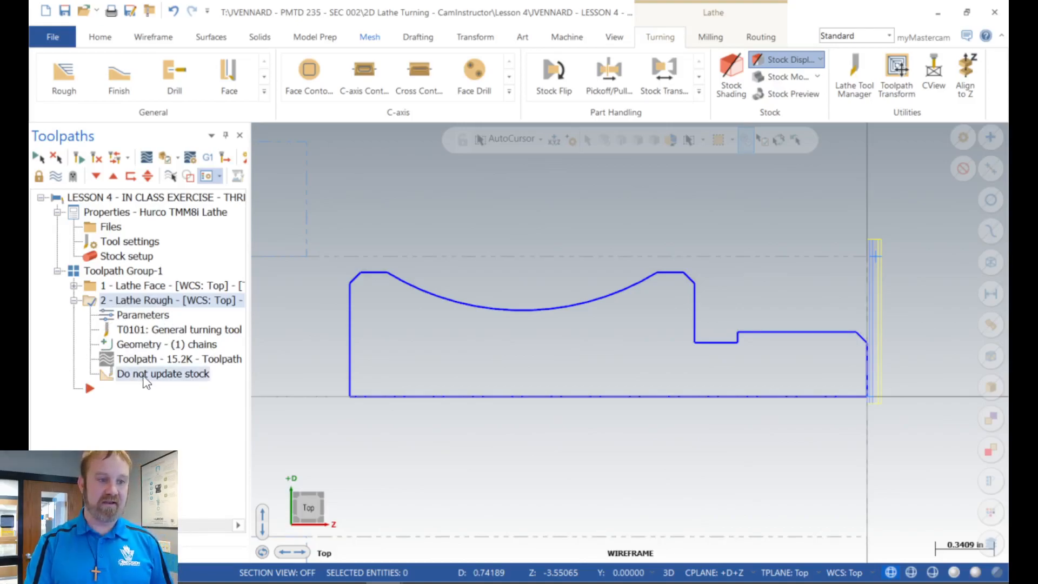
{"action": "left_click", "coordinate": [127, 374]}
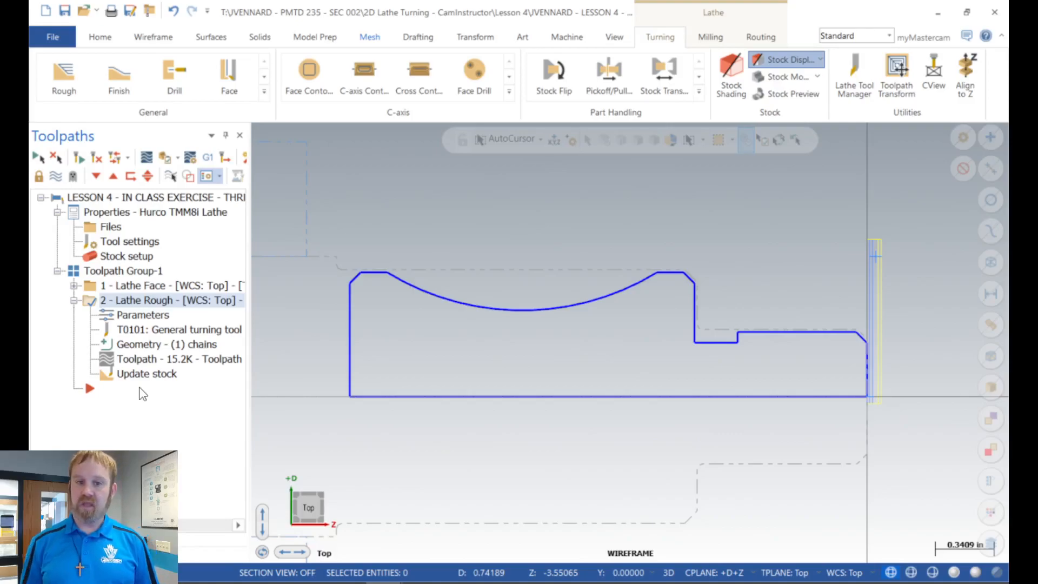
Step: Collapse the Lathe Rough operation and duplicate it directly below the original in Toolpath Group-1
{"action": "left_click", "coordinate": [74, 300]}
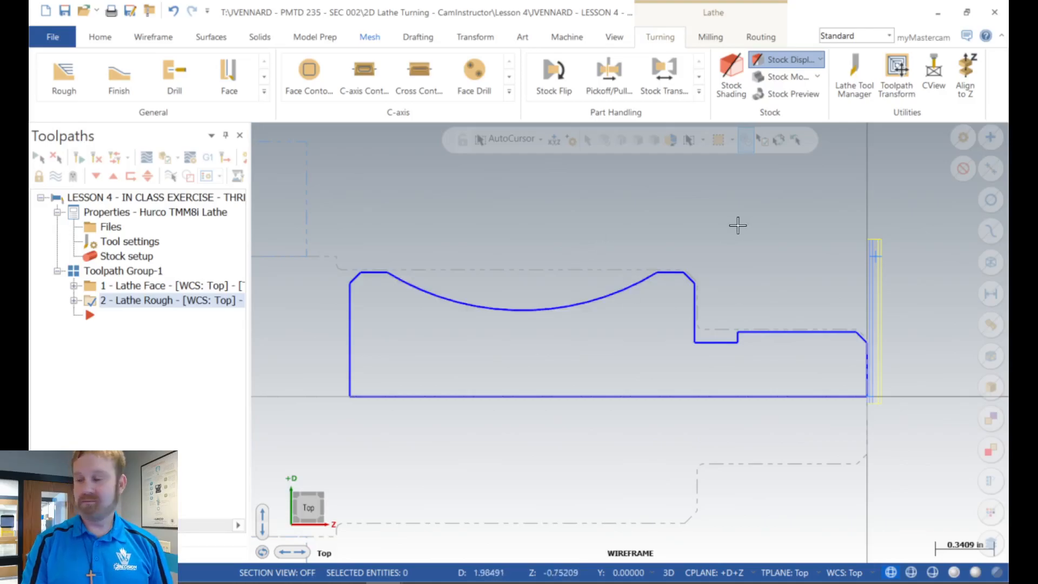
{"action": "scroll", "coordinate": [737, 225], "scroll_direction": "down", "scroll_amount": 1}
{"action": "scroll", "coordinate": [639, 238], "scroll_direction": "up", "scroll_amount": 1}
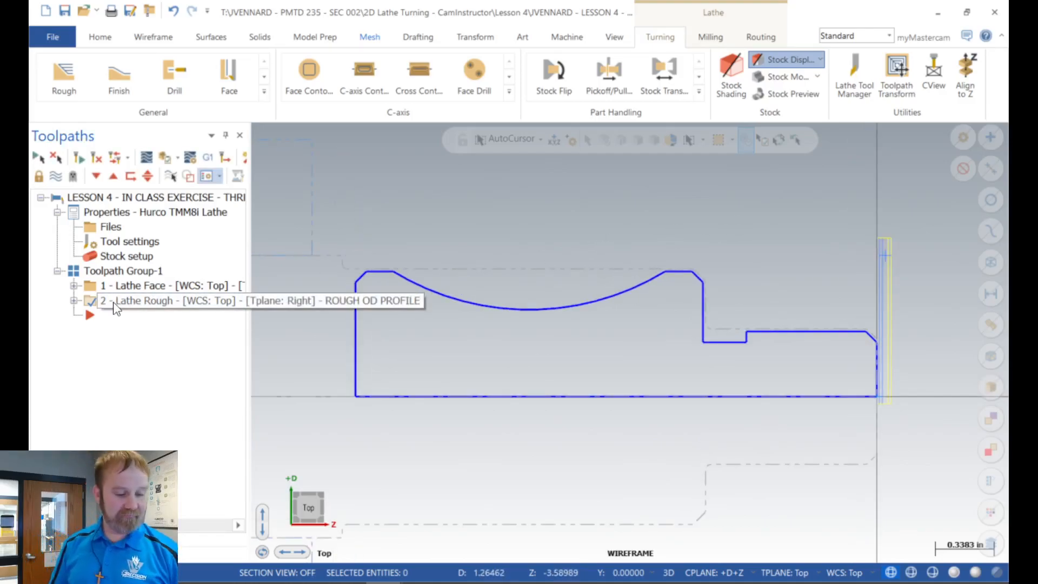
{"action": "key", "text": "ctrl+c"}
{"action": "key", "text": "ctrl+v"}
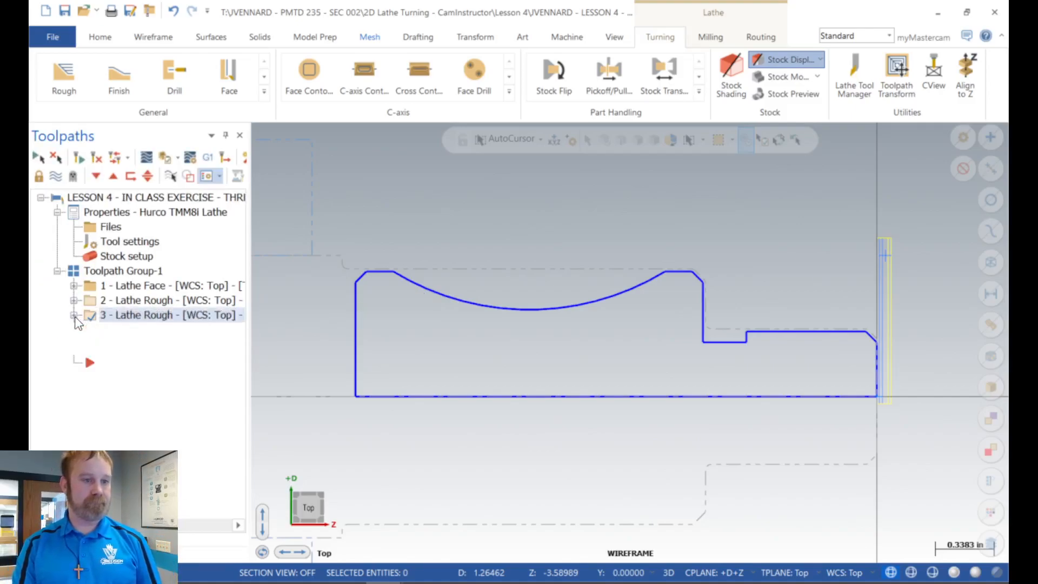
Step: Assign the library tool T1212 OD 55 deg Right to the duplicated Lathe Rough operation
{"action": "left_click", "coordinate": [74, 315]}
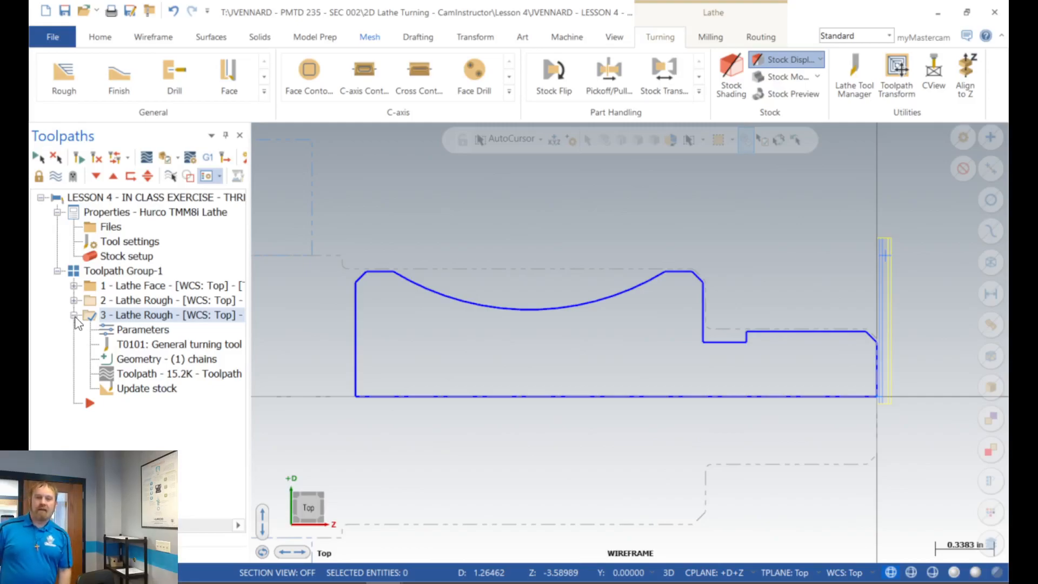
{"action": "left_click", "coordinate": [135, 329]}
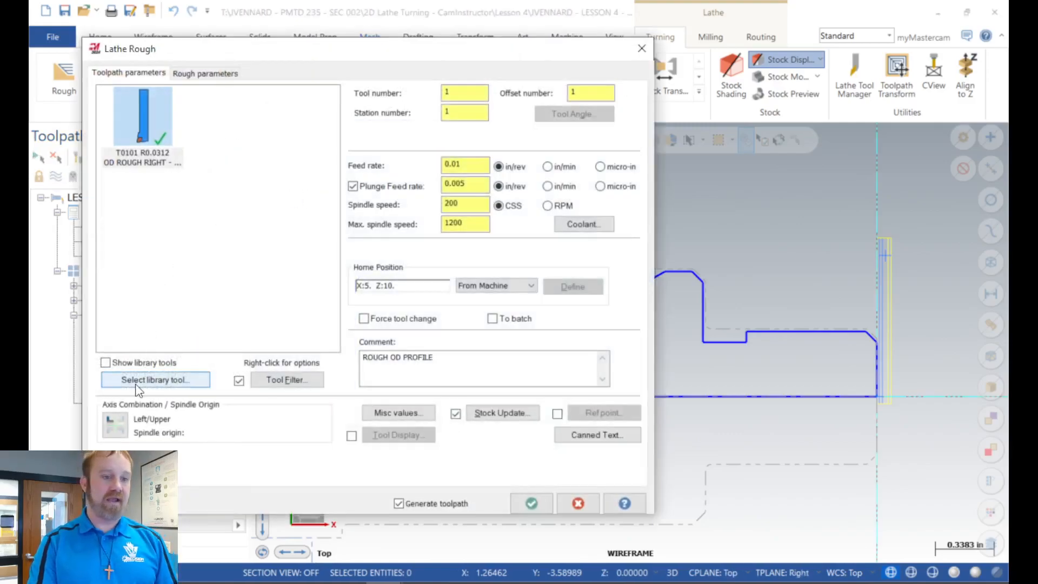
{"action": "left_click", "coordinate": [137, 381]}
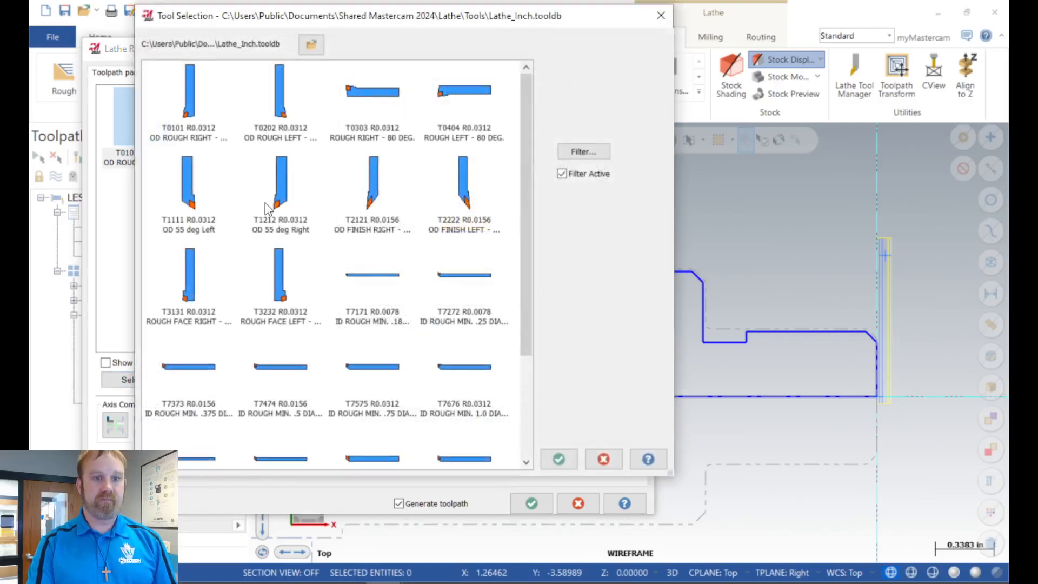
{"action": "left_click", "coordinate": [283, 192]}
{"action": "mouse_move", "coordinate": [282, 192]}
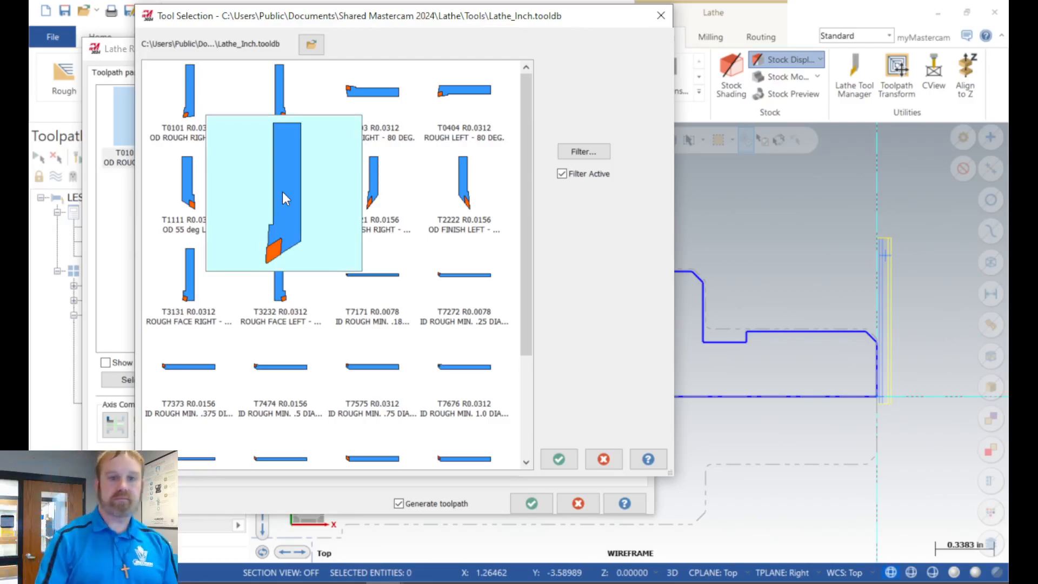
{"action": "left_click", "coordinate": [559, 459]}
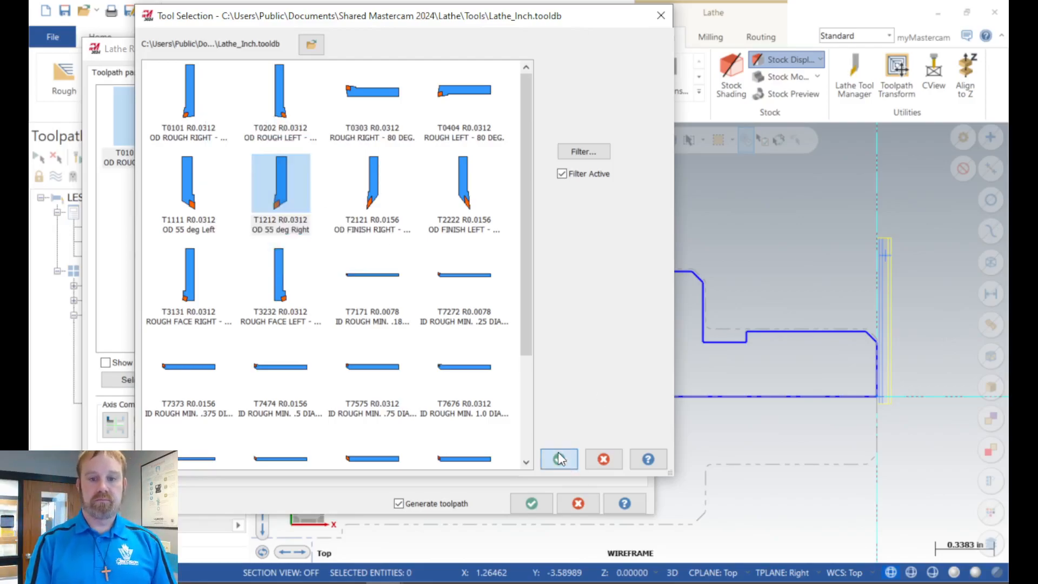
{"action": "left_click", "coordinate": [238, 165]}
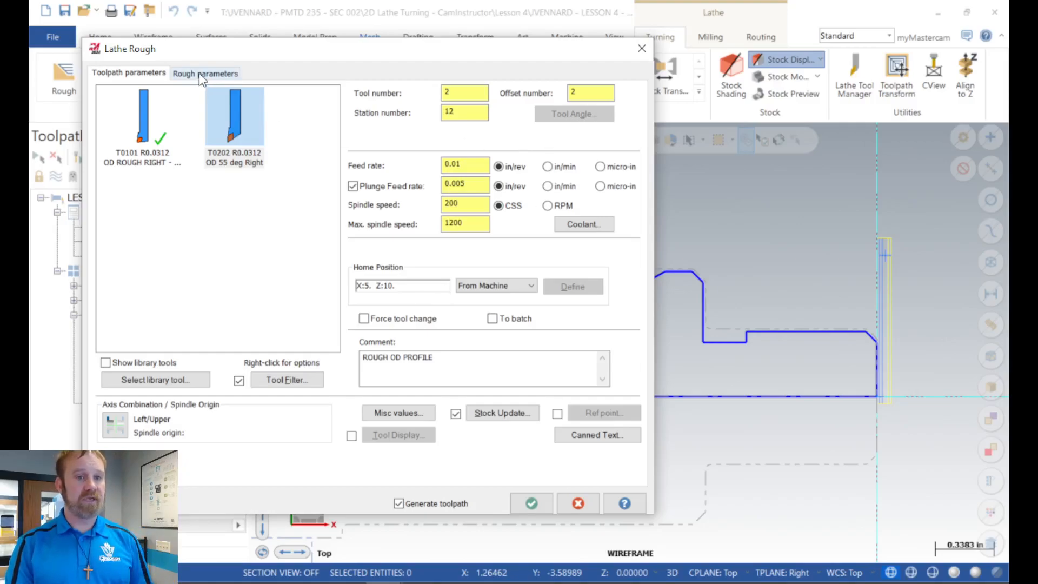
Step: Change the duplicated operation's comment to RE-ROUGH CONCAVE AREAS OD PROFILE
{"action": "left_click", "coordinate": [362, 357]}
{"action": "type", "text": "RE-"}
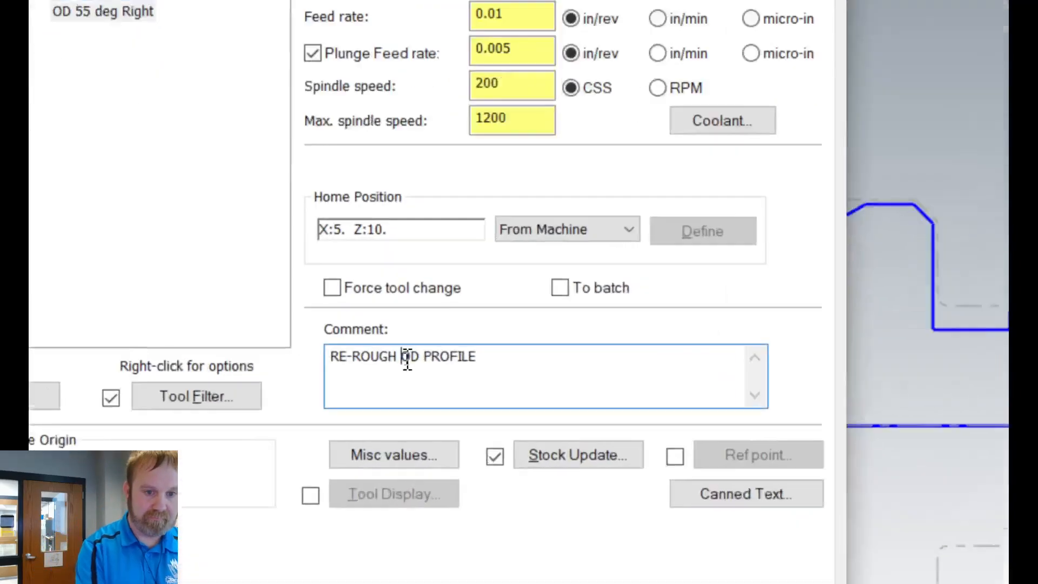
{"action": "left_click", "coordinate": [405, 358]}
{"action": "type", "text": "CONCAVE AREAS"}
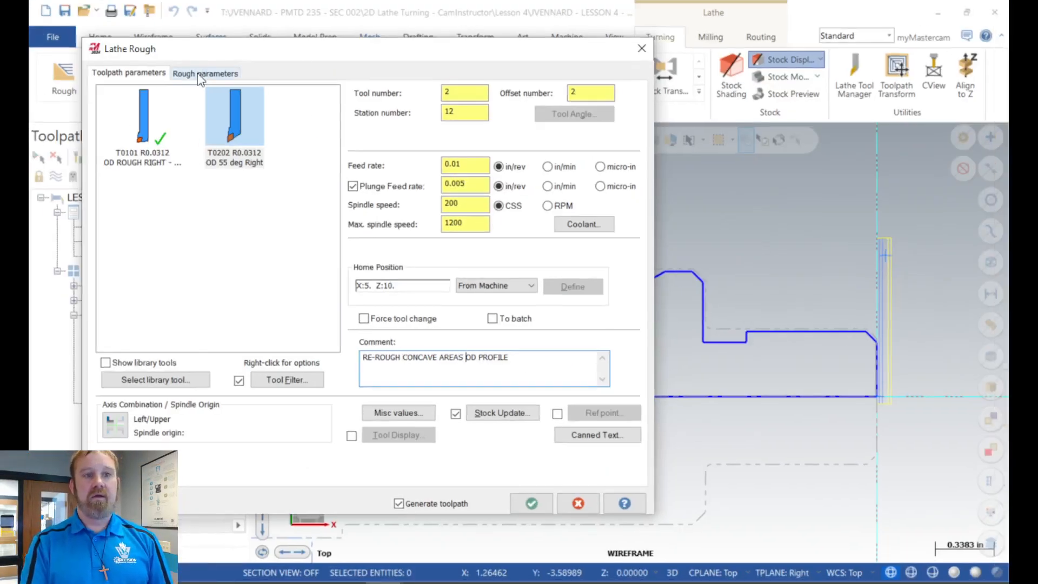
Step: Set the duplicated rough operation's depth of cut to 0.035 and accept the parameters to generate its toolpath
{"action": "left_click", "coordinate": [199, 75]}
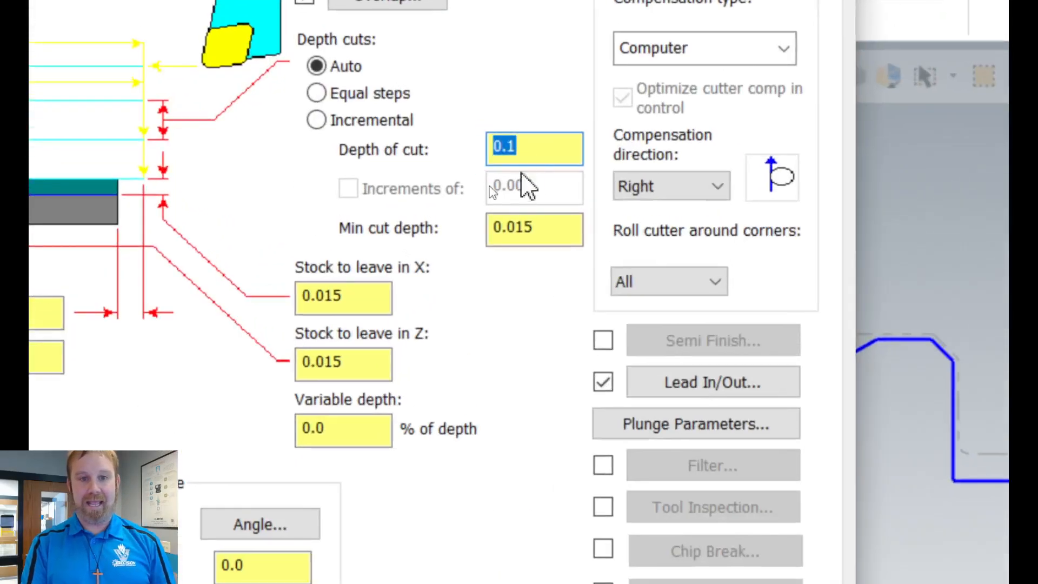
{"action": "left_click", "coordinate": [496, 175]}
{"action": "double_click", "coordinate": [539, 145]}
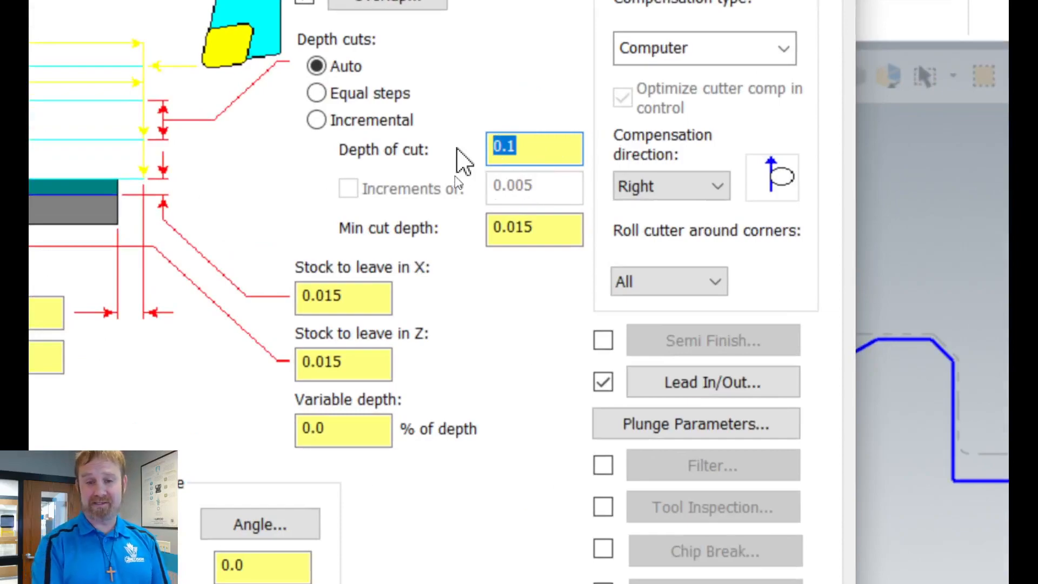
{"action": "type", "text": ".0"}
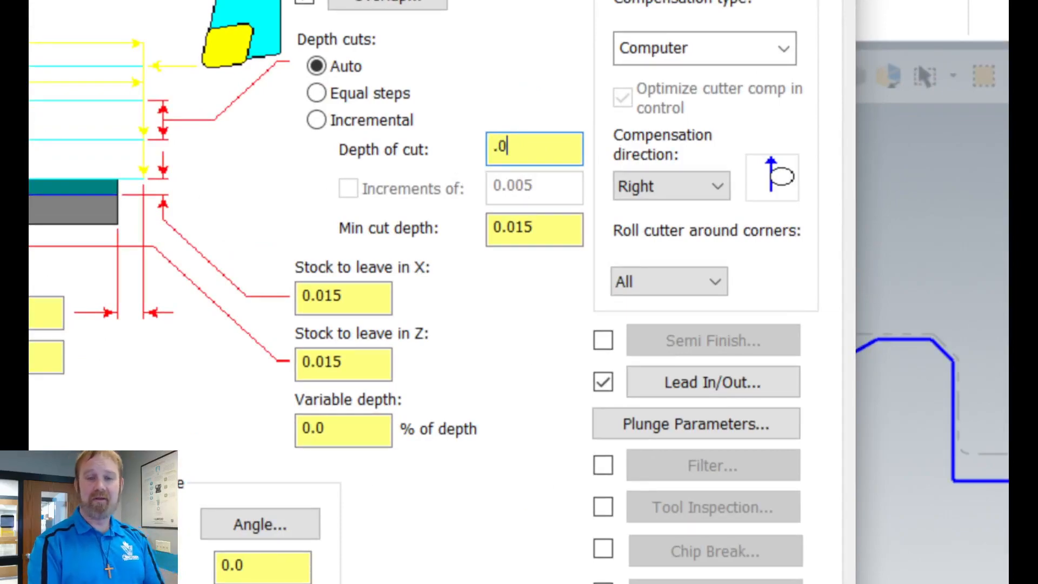
{"action": "type", "text": "35"}
{"action": "key", "text": "Return"}
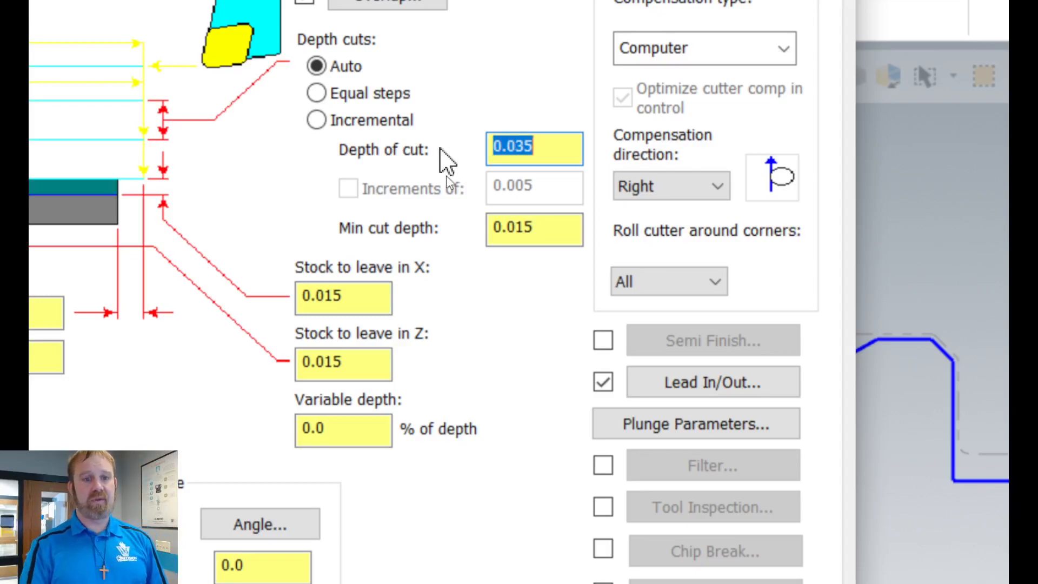
{"action": "left_click", "coordinate": [566, 147]}
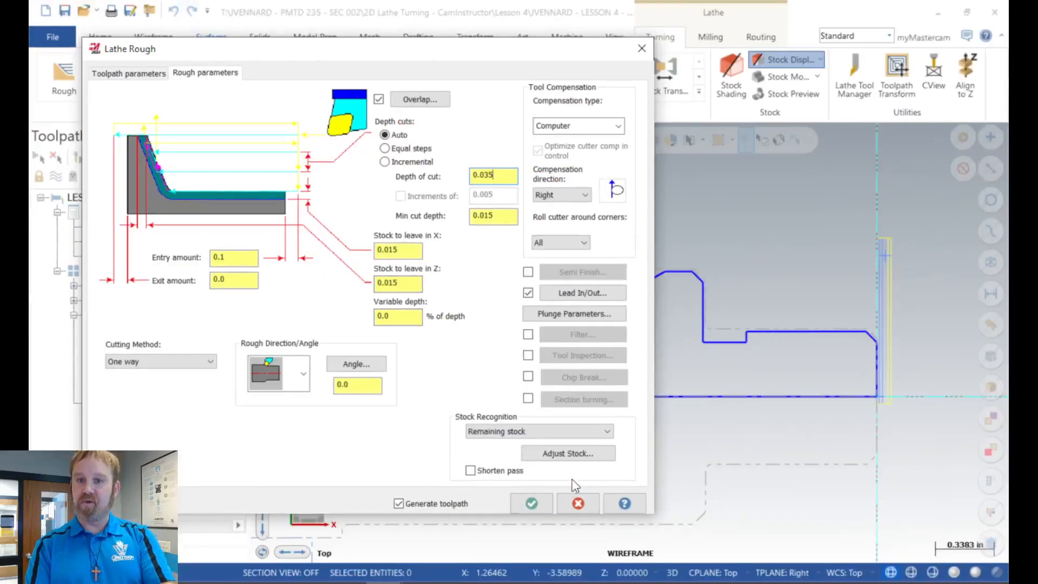
{"action": "left_click", "coordinate": [528, 504]}
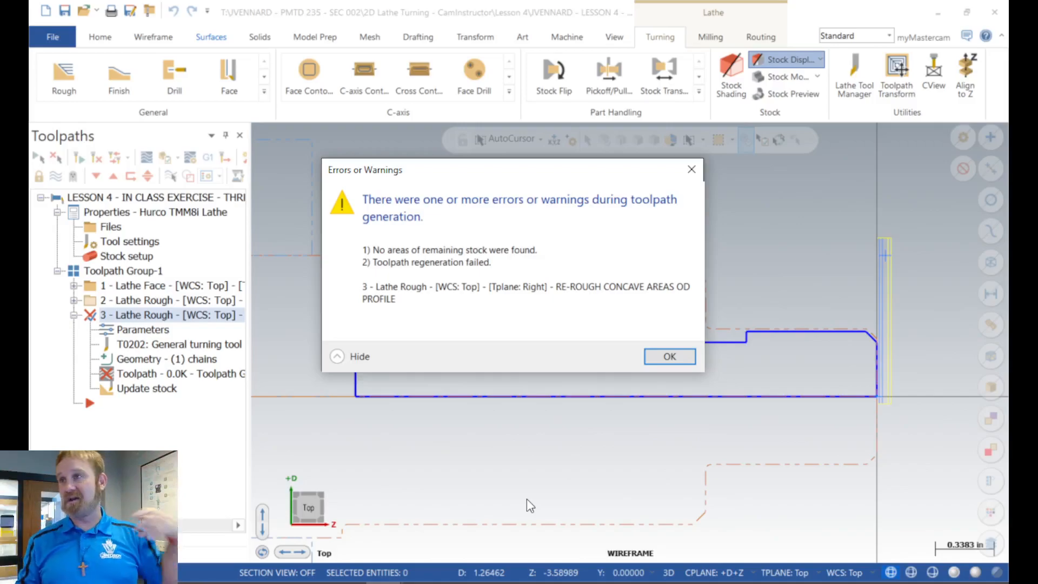
{"action": "left_click", "coordinate": [667, 355]}
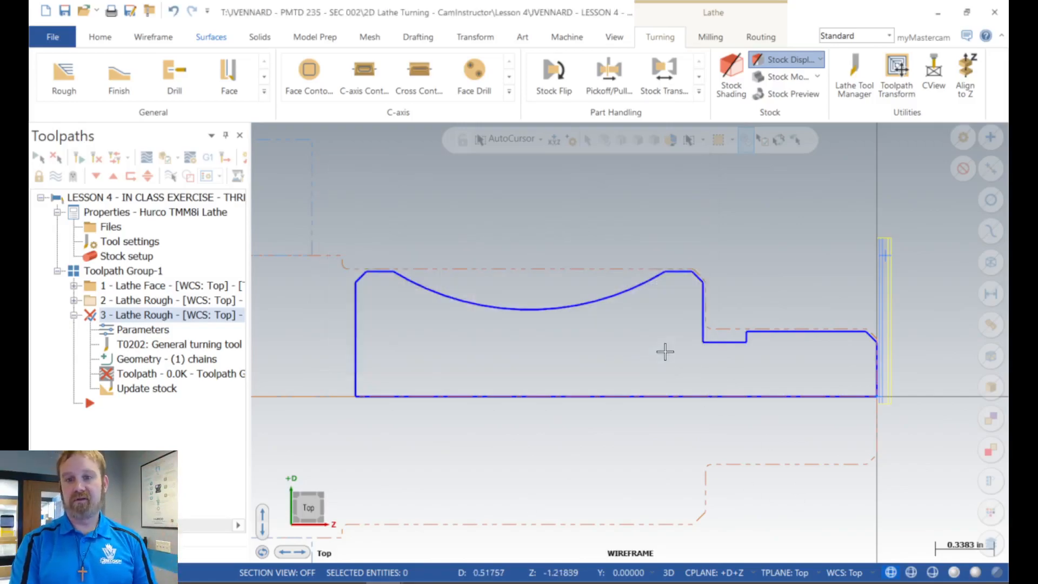
Step: Allow plunging in both directions for the re-rough operation, with a front clearance angle of 3.0
{"action": "left_click", "coordinate": [154, 330]}
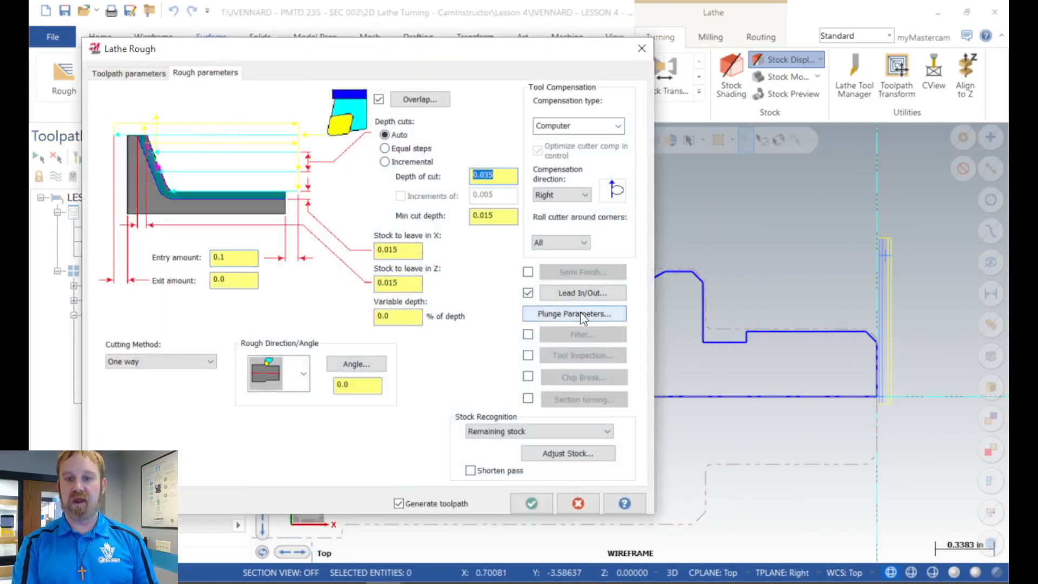
{"action": "left_click", "coordinate": [580, 312]}
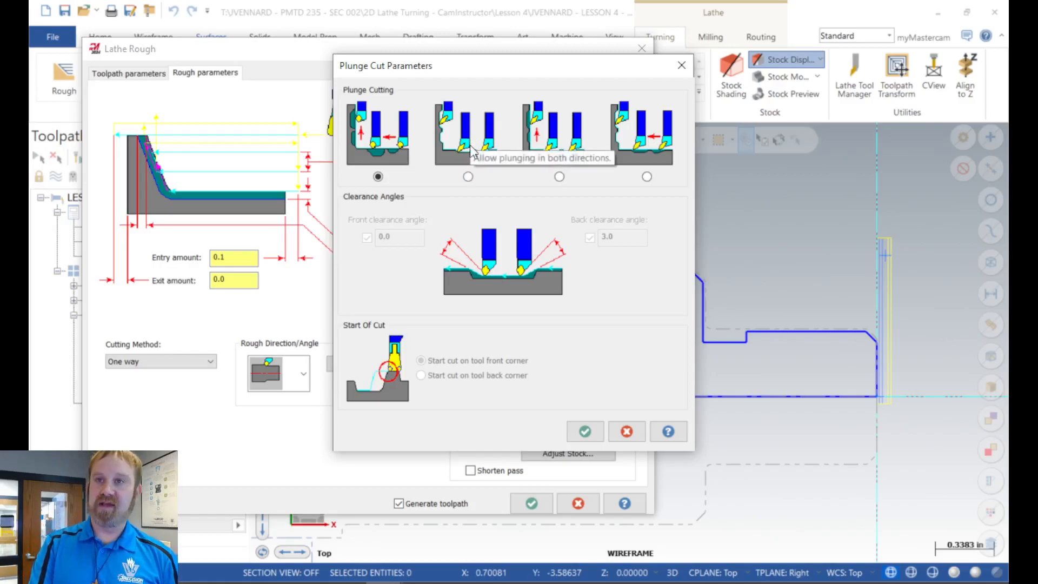
{"action": "left_click", "coordinate": [468, 177]}
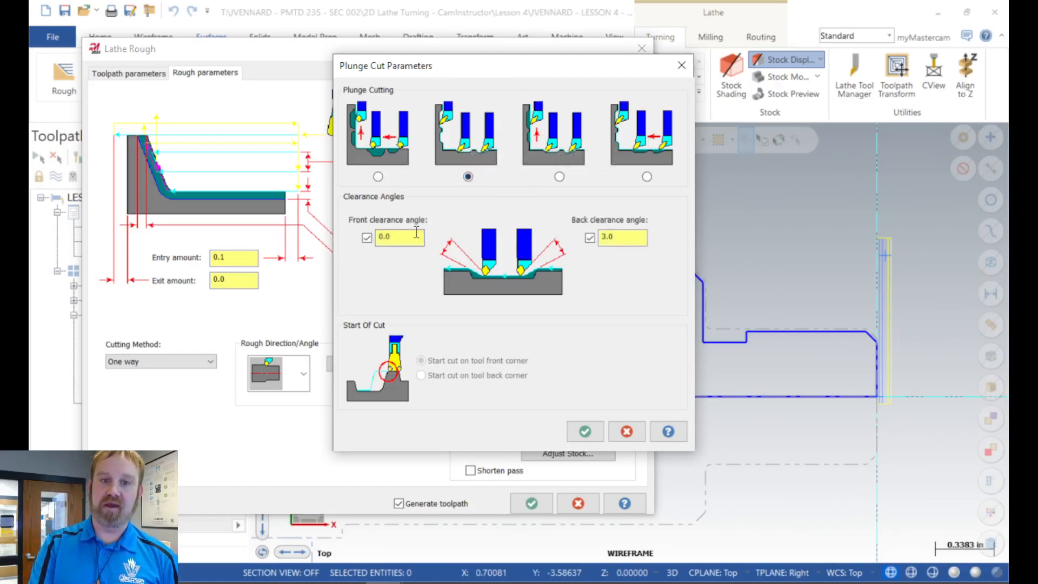
{"action": "type", "text": "3.0"}
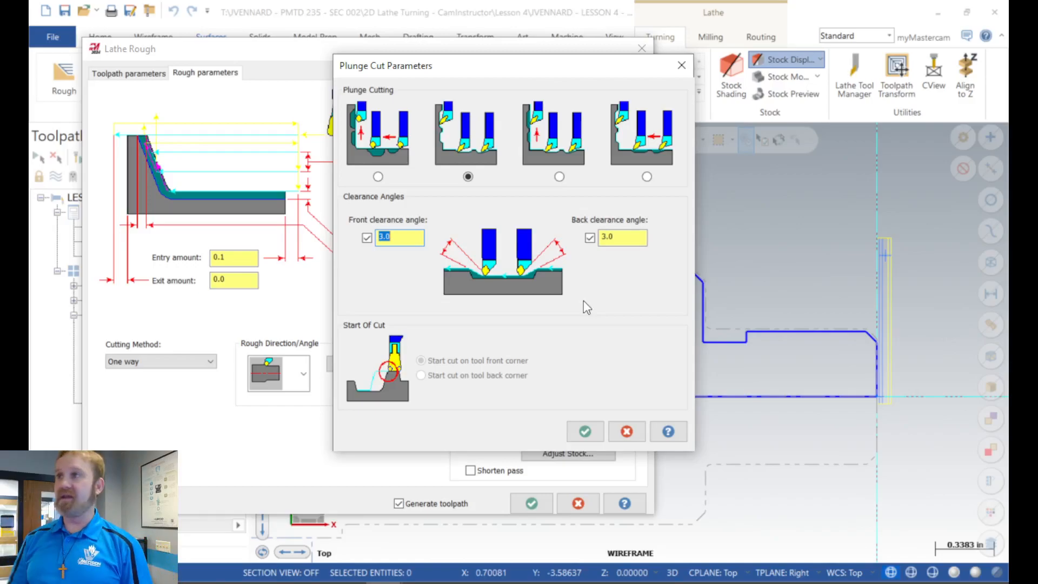
{"action": "left_click", "coordinate": [586, 432]}
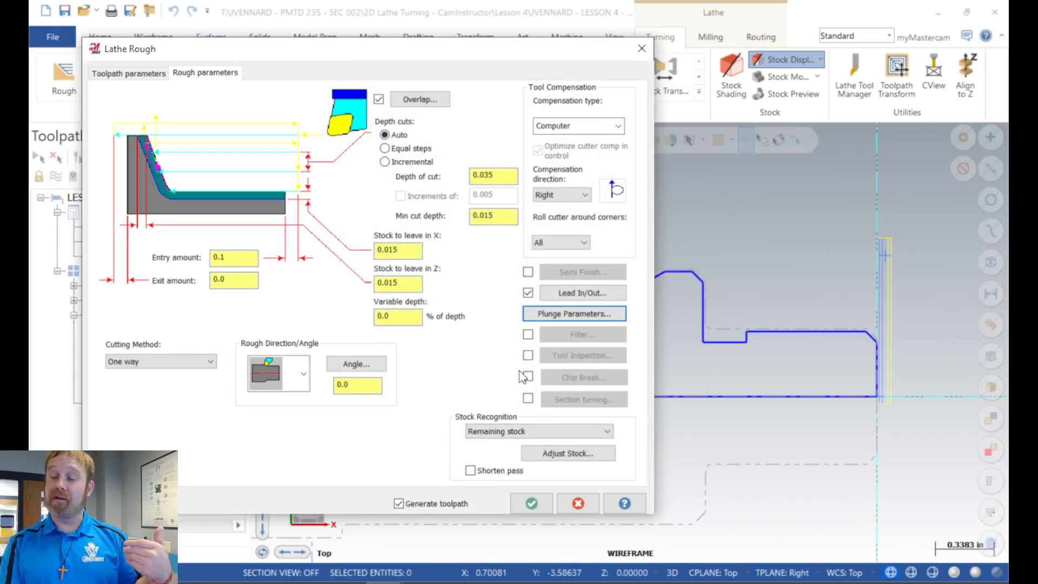
Step: Accept the re-rough parameters and generate the toolpath, continuing through every tool collision warning
{"action": "left_click", "coordinate": [531, 504]}
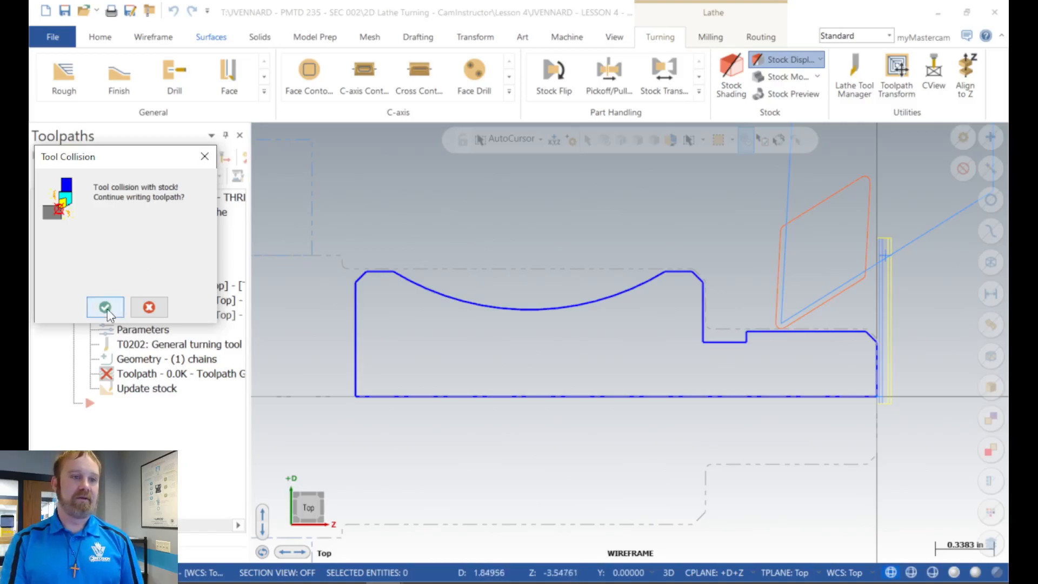
{"action": "left_click", "coordinate": [107, 310]}
{"action": "left_click", "coordinate": [108, 307]}
{"action": "left_click", "coordinate": [108, 307]}
{"action": "left_click", "coordinate": [108, 307]}
{"action": "left_click", "coordinate": [108, 307]}
{"action": "left_click", "coordinate": [108, 307]}
{"action": "left_click", "coordinate": [108, 307]}
{"action": "left_click", "coordinate": [108, 307]}
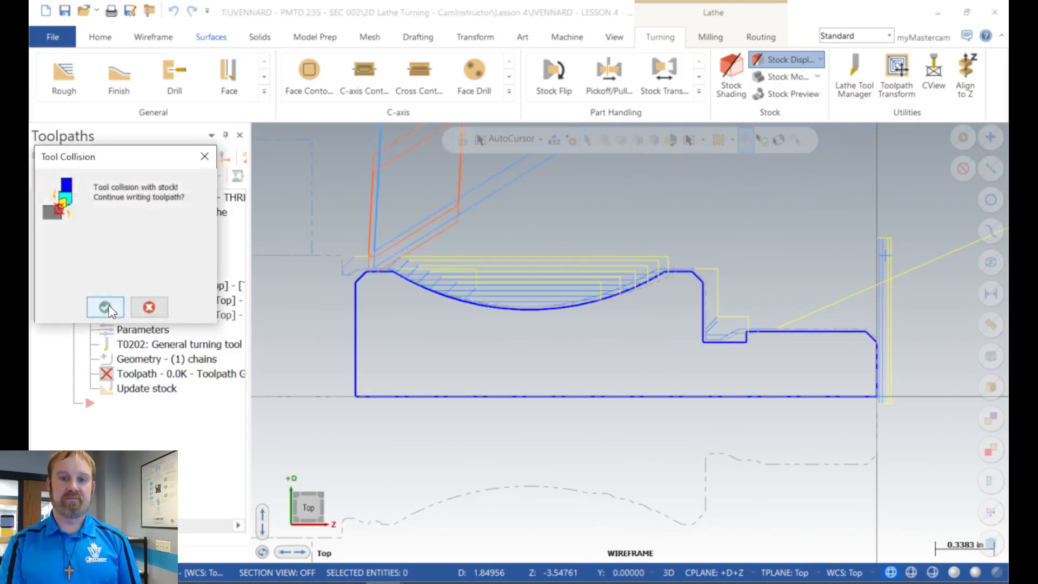
{"action": "left_click", "coordinate": [108, 307]}
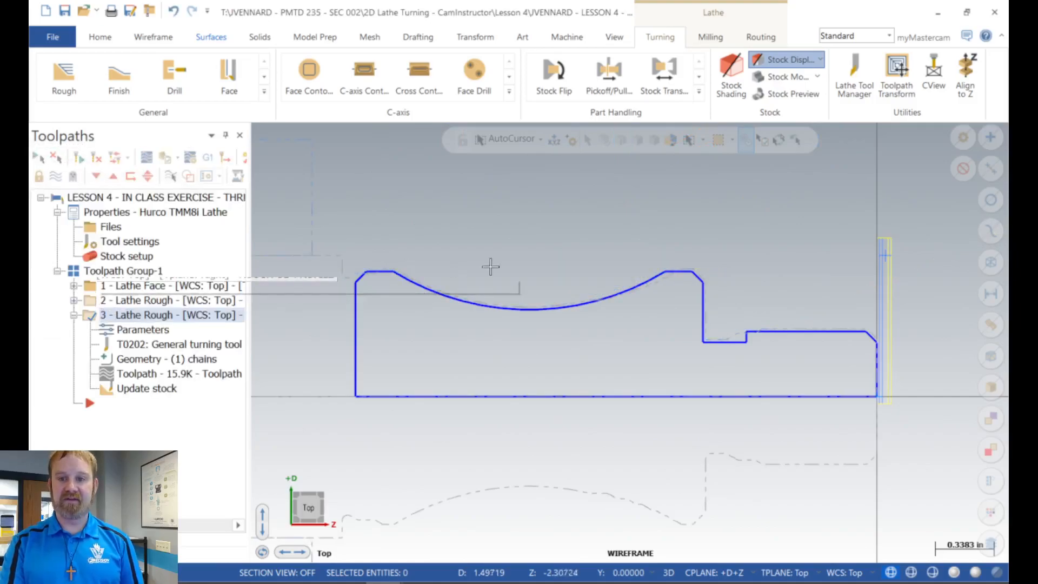
Step: Inspect the remaining stock around the undercut and try a lead-in entry vector angle of -135 for the re-rough operation
{"action": "scroll", "coordinate": [643, 271], "scroll_direction": "up", "scroll_amount": 2}
{"action": "scroll", "coordinate": [643, 272], "scroll_direction": "up", "scroll_amount": 2}
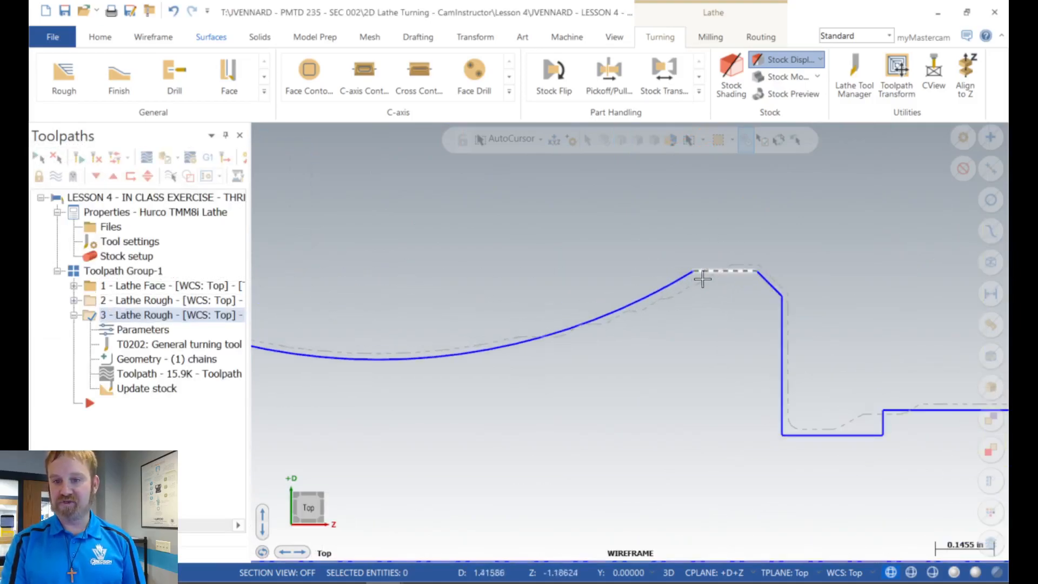
{"action": "scroll", "coordinate": [843, 373], "scroll_direction": "up", "scroll_amount": 2}
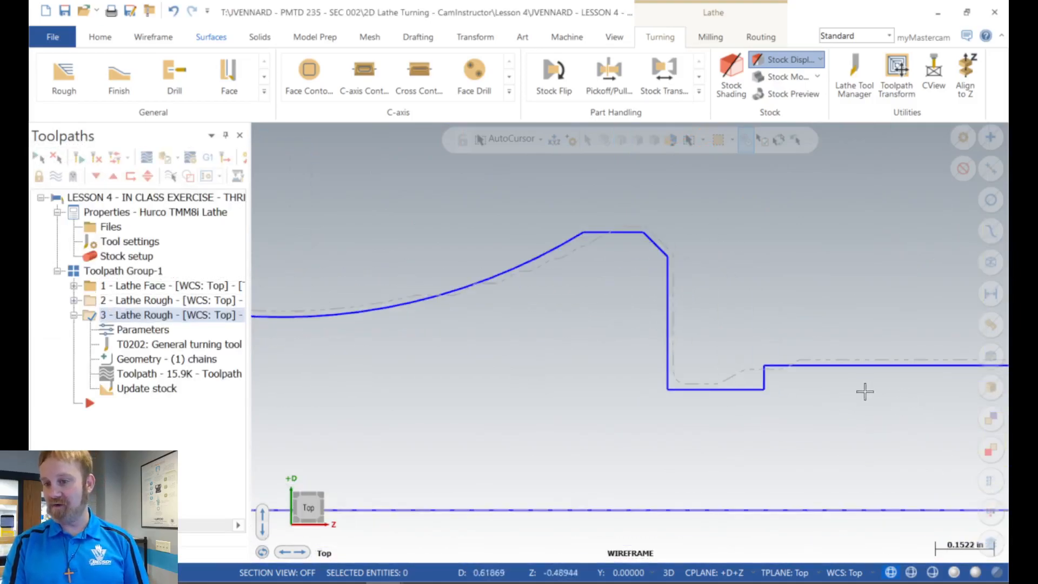
{"action": "scroll", "coordinate": [763, 322], "scroll_direction": "down", "scroll_amount": 4}
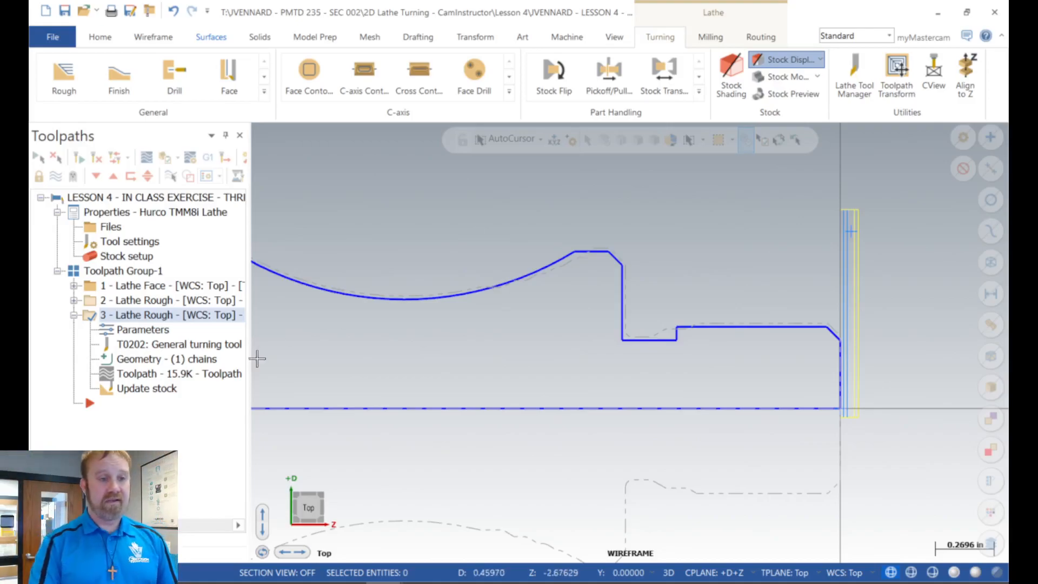
{"action": "left_click", "coordinate": [140, 329]}
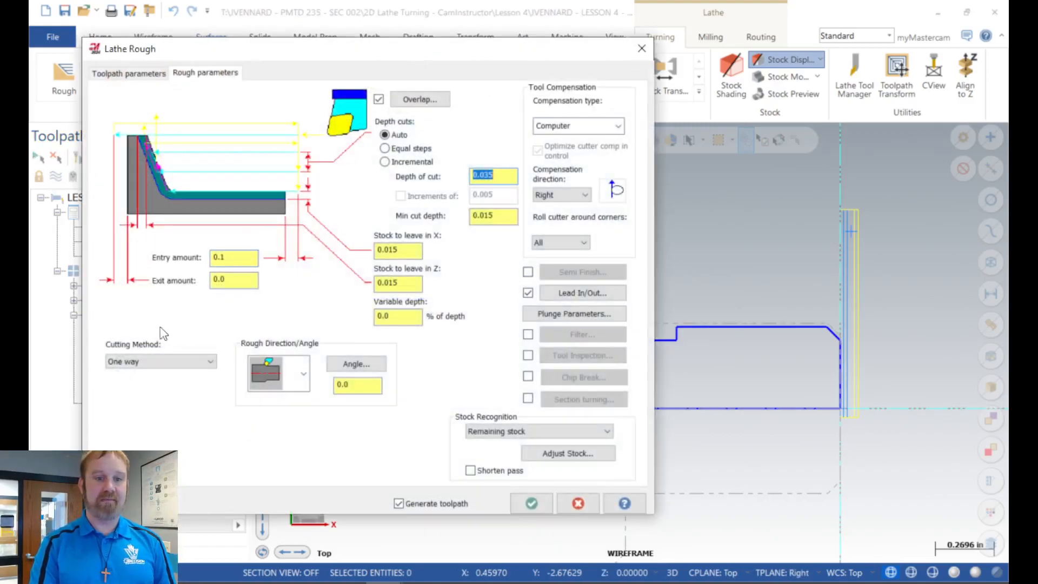
{"action": "left_click", "coordinate": [571, 293]}
{"action": "left_click", "coordinate": [476, 184]}
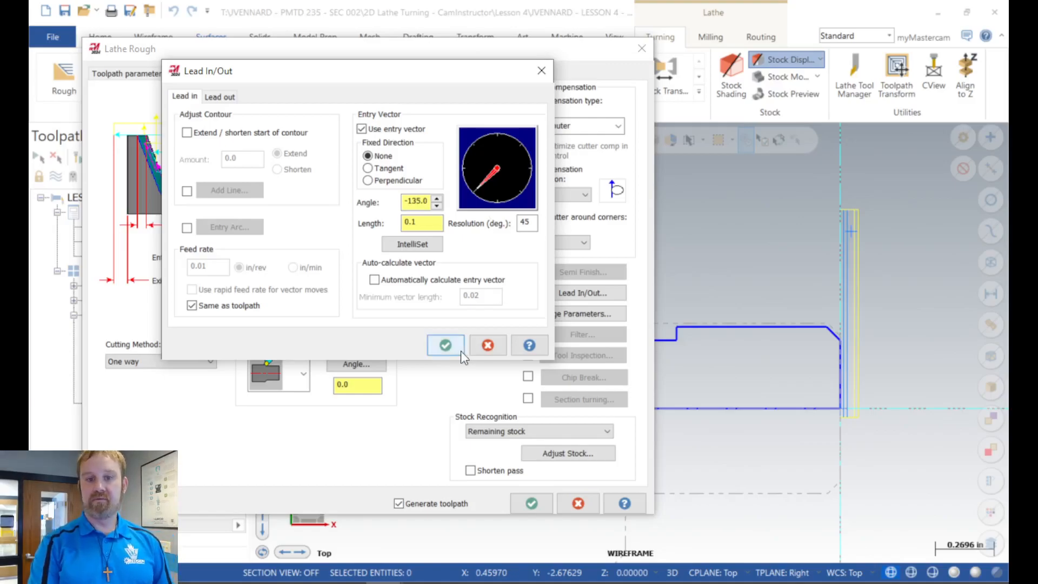
{"action": "left_click", "coordinate": [445, 345]}
{"action": "left_click", "coordinate": [532, 503]}
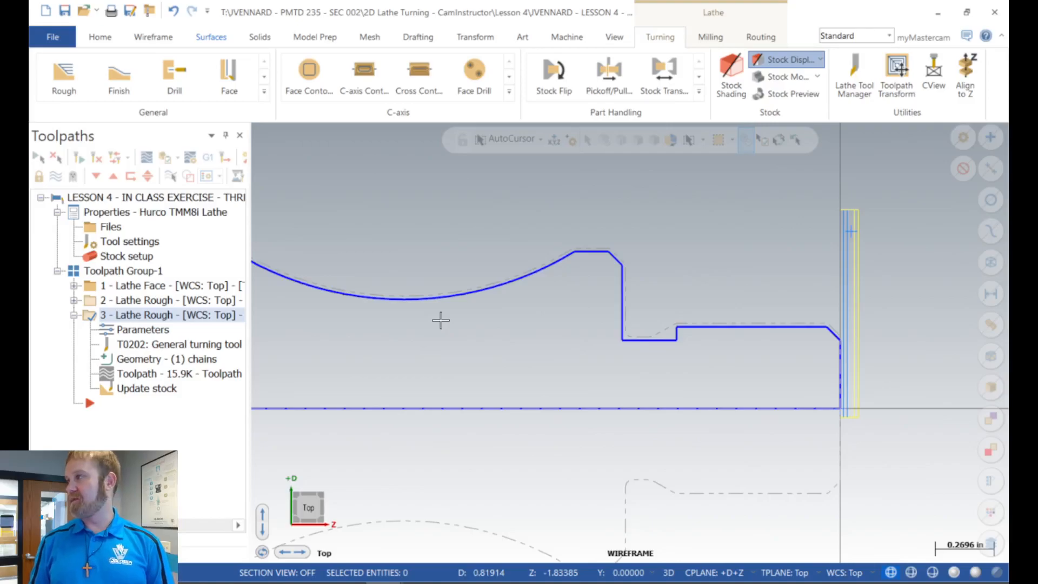
Step: Set the re-rough operation's lead-in entry vector angle to 180 and regenerate it, continuing through the tool collision warnings
{"action": "left_click", "coordinate": [155, 329]}
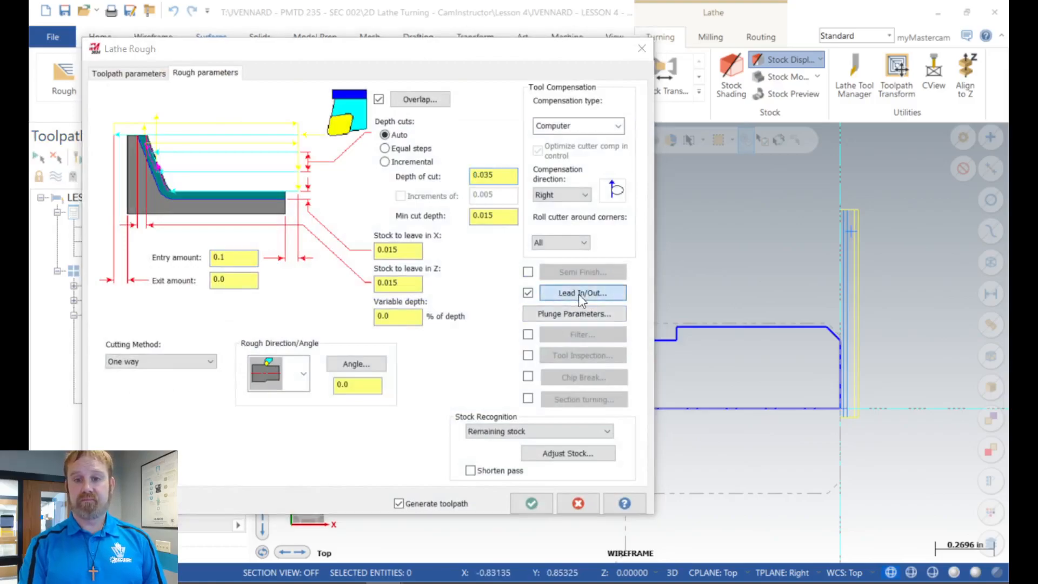
{"action": "left_click", "coordinate": [578, 294]}
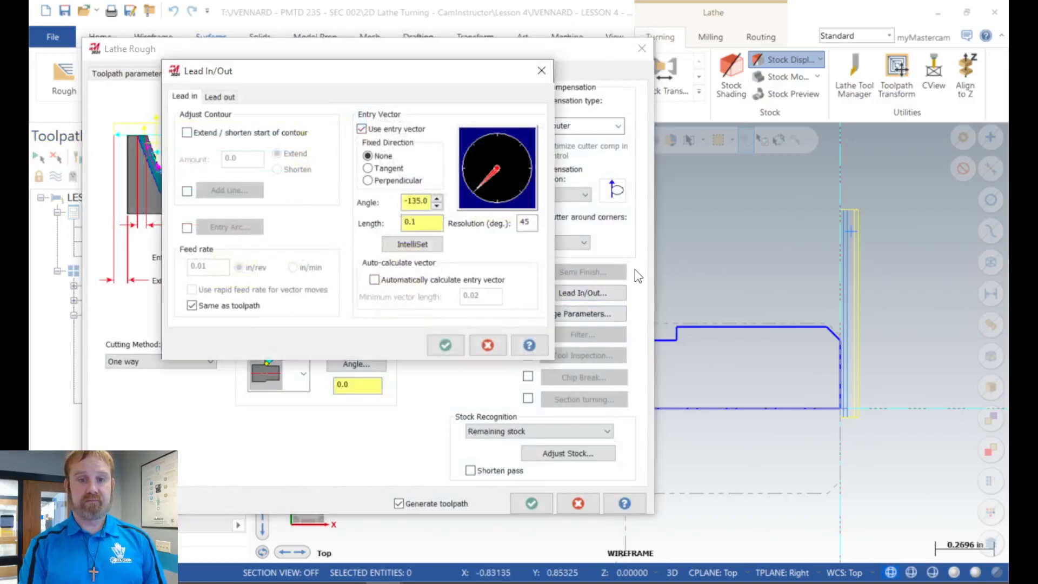
{"action": "left_click", "coordinate": [435, 198]}
{"action": "left_click", "coordinate": [436, 198]}
{"action": "left_click", "coordinate": [436, 198]}
{"action": "left_click", "coordinate": [411, 245]}
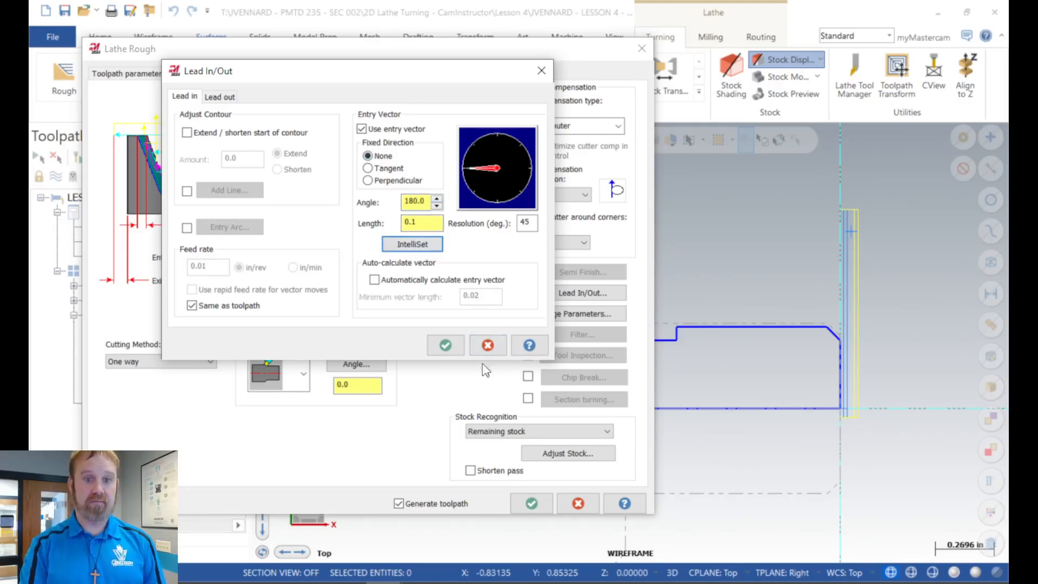
{"action": "left_click", "coordinate": [443, 344]}
{"action": "left_click", "coordinate": [531, 503]}
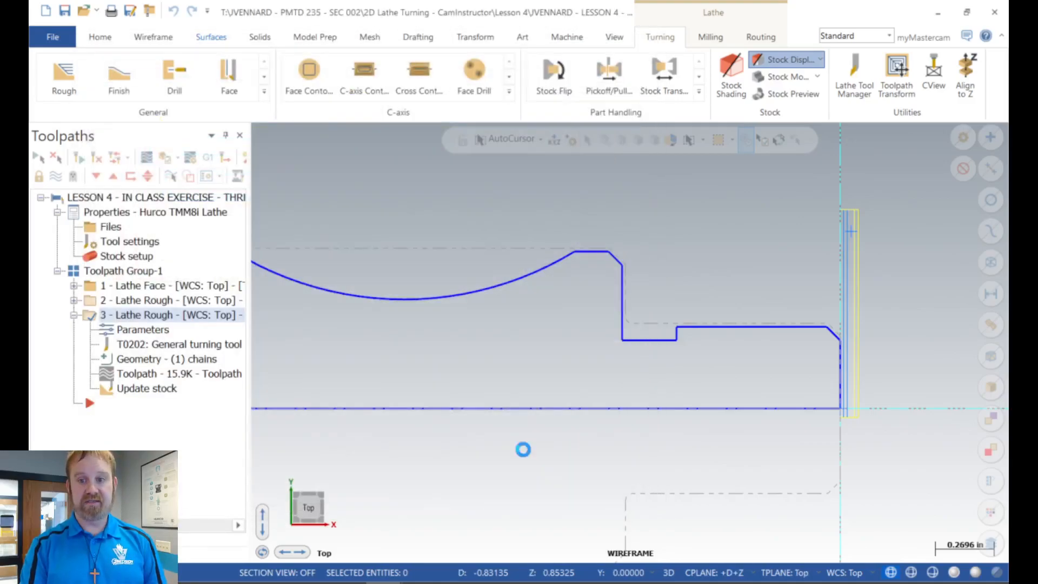
{"action": "left_click", "coordinate": [97, 308]}
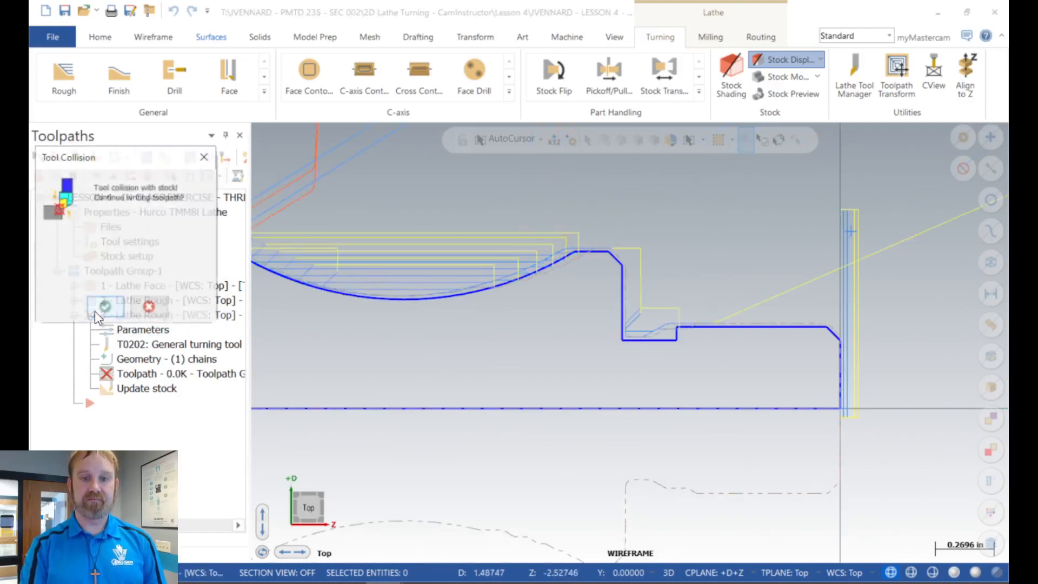
{"action": "left_click", "coordinate": [96, 310]}
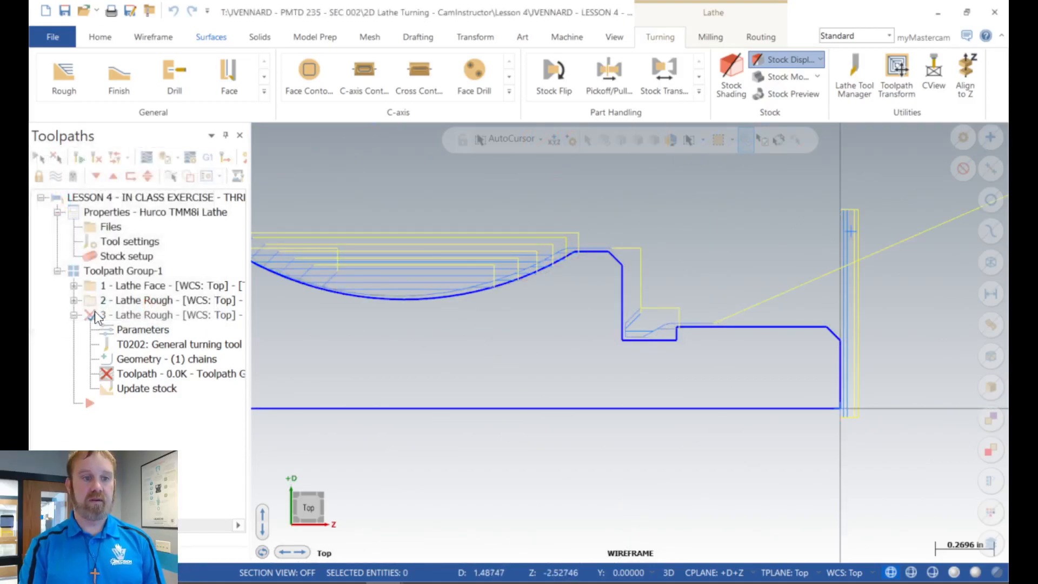
Step: Read the help page on the re-rough operation's lead-in settings, including IntelliSet and automatic vector calculation, and close the dialogs
{"action": "left_click", "coordinate": [142, 331]}
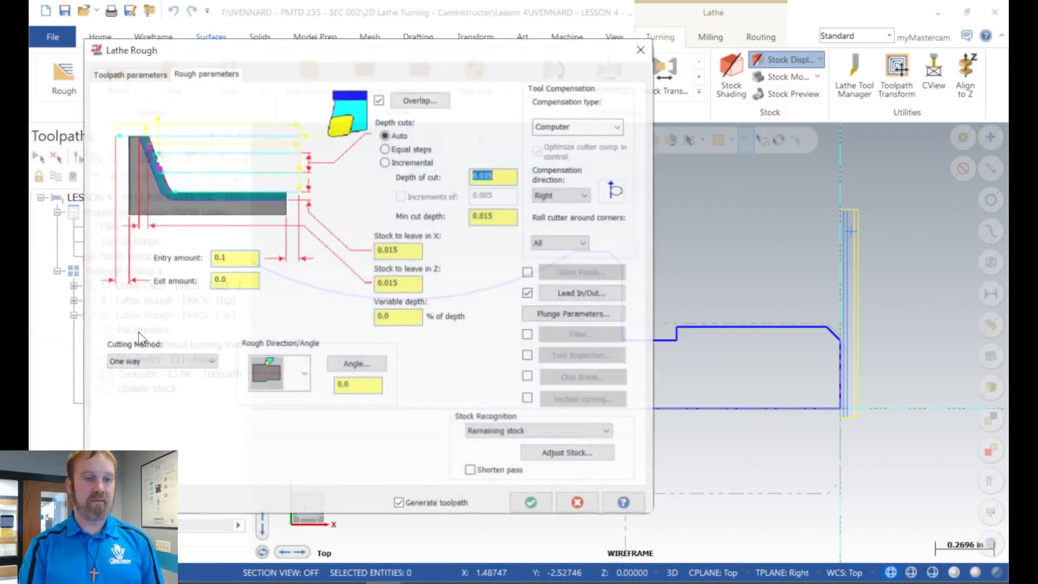
{"action": "left_click", "coordinate": [575, 293]}
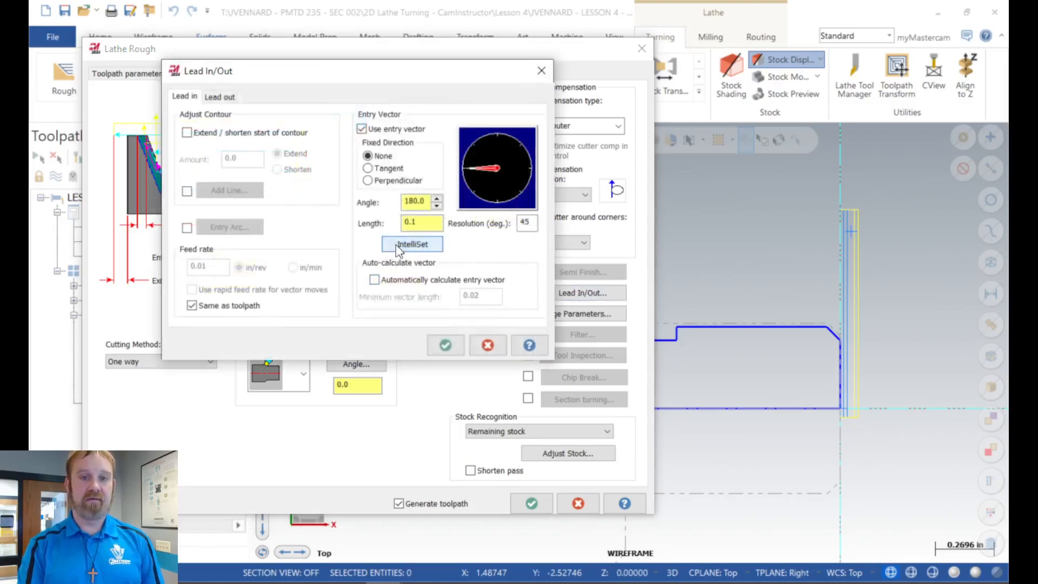
{"action": "left_click", "coordinate": [529, 346]}
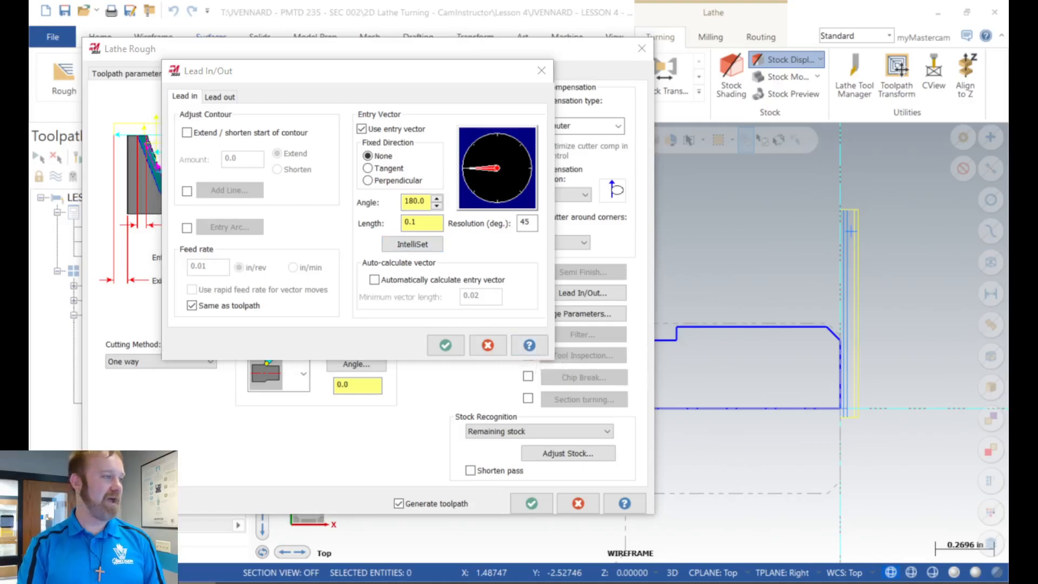
{"action": "left_click_drag", "start_coordinate": [31, 27], "coordinate": [584, 2]}
{"action": "scroll", "coordinate": [372, 408], "scroll_direction": "down", "scroll_amount": 3}
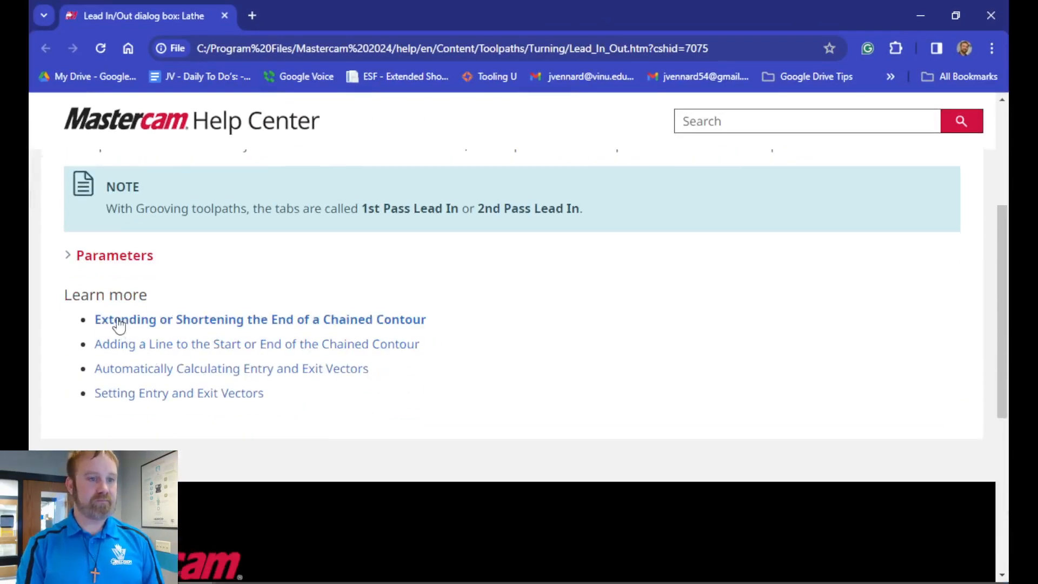
{"action": "left_click", "coordinate": [114, 257]}
{"action": "scroll", "coordinate": [300, 336], "scroll_direction": "down", "scroll_amount": 10}
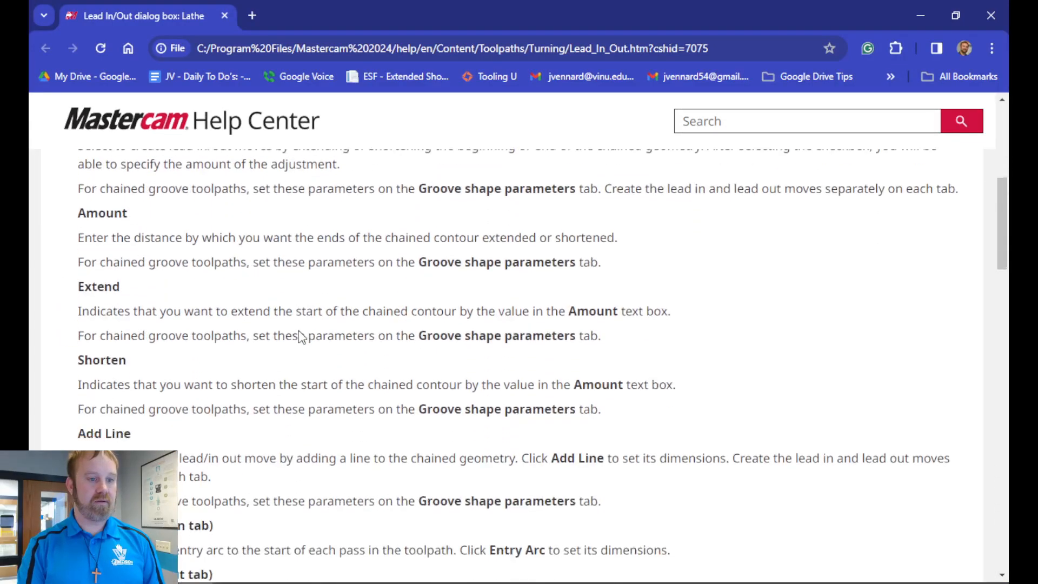
{"action": "scroll", "coordinate": [300, 336], "scroll_direction": "down", "scroll_amount": 10}
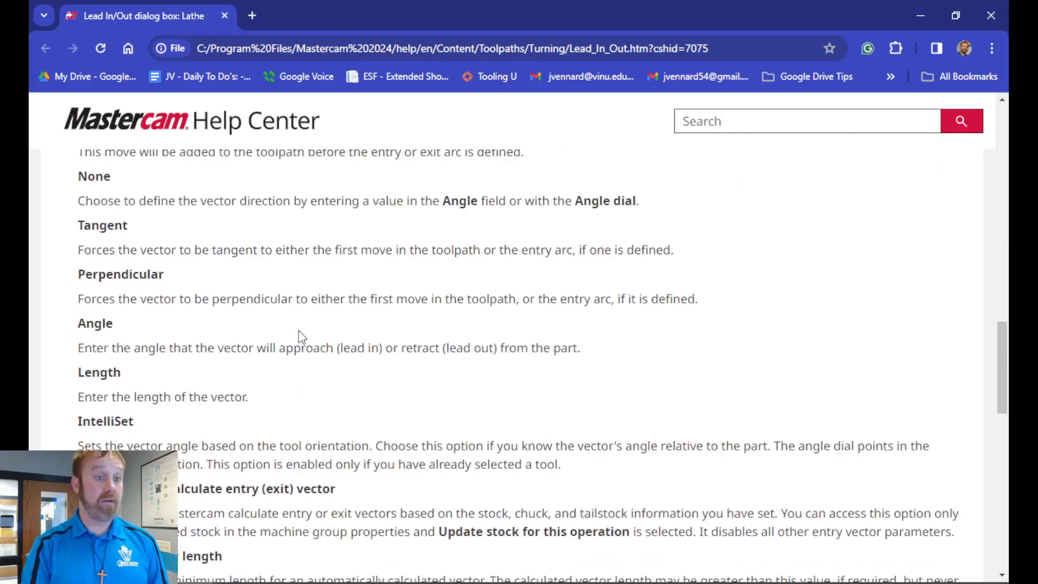
{"action": "scroll", "coordinate": [300, 337], "scroll_direction": "down", "scroll_amount": 2}
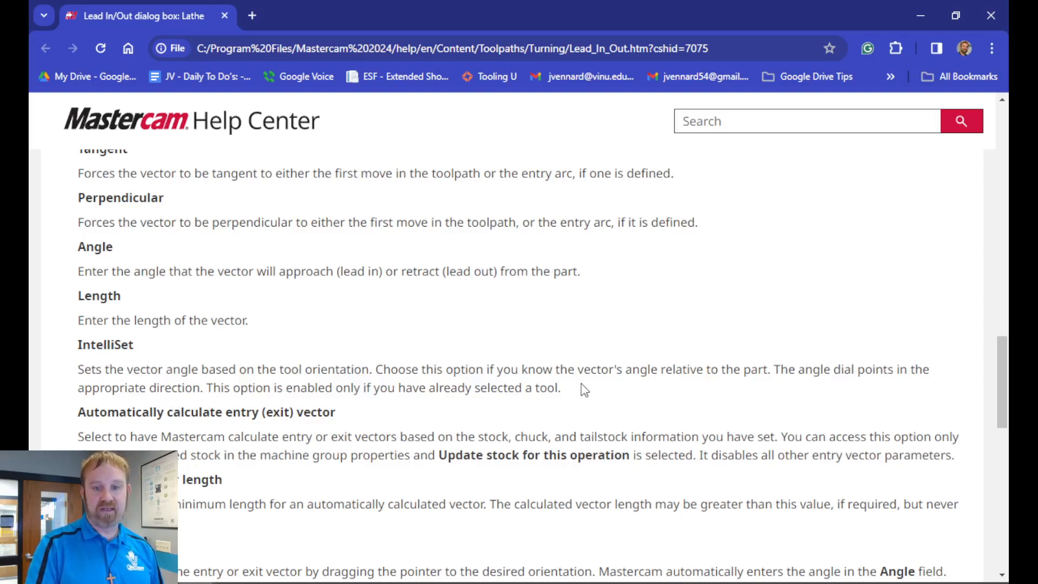
{"action": "left_click", "coordinate": [920, 15]}
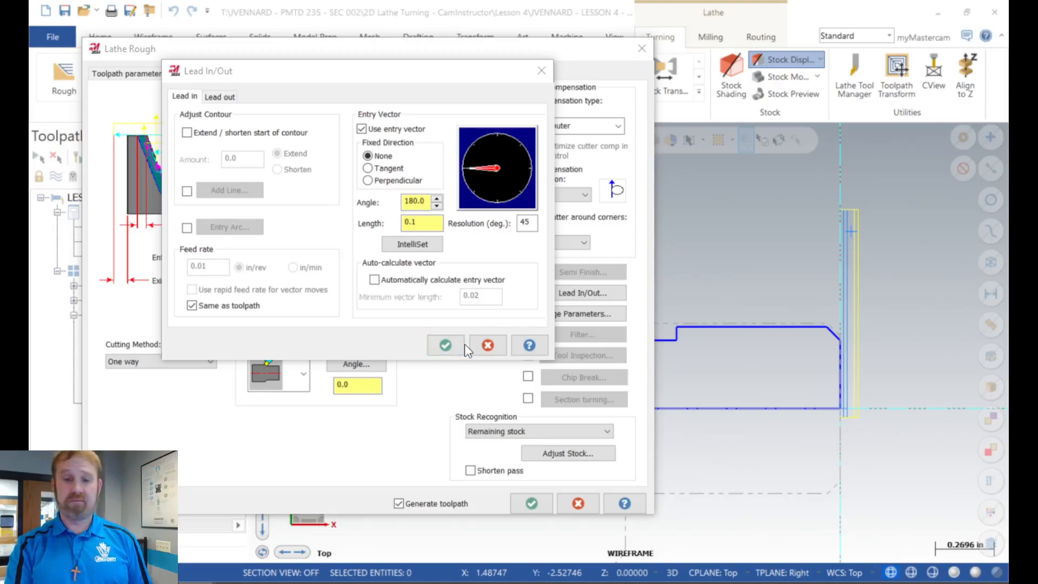
{"action": "left_click", "coordinate": [488, 345]}
{"action": "left_click", "coordinate": [532, 503]}
Step: Rechain the re-rough operation's geometry with a single-entity selection of only the concave arc
{"action": "scroll", "coordinate": [846, 218], "scroll_direction": "down", "scroll_amount": 1}
{"action": "scroll", "coordinate": [846, 218], "scroll_direction": "down", "scroll_amount": 1}
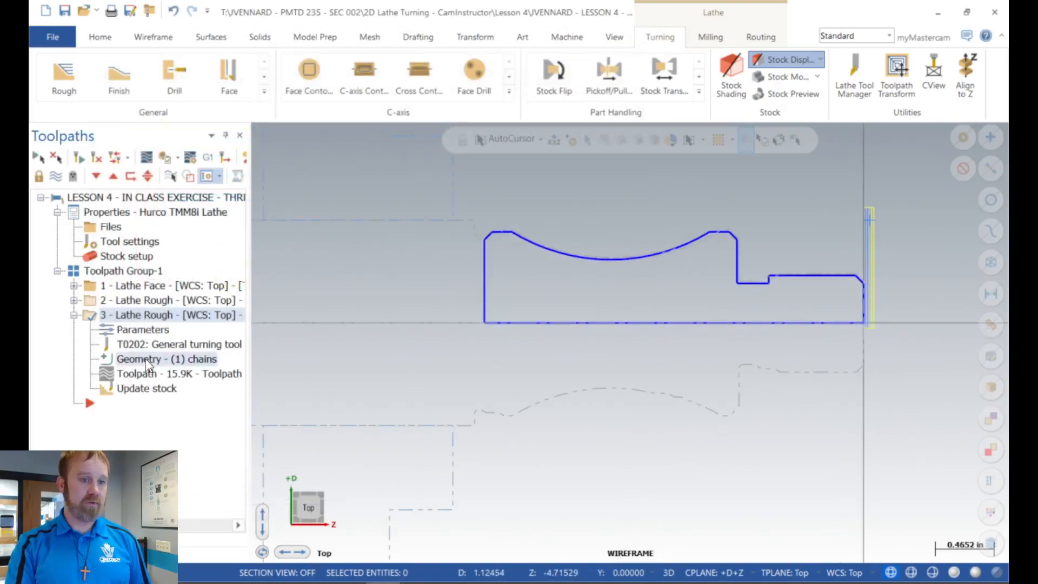
{"action": "left_click", "coordinate": [166, 359]}
{"action": "right_click", "coordinate": [138, 235]}
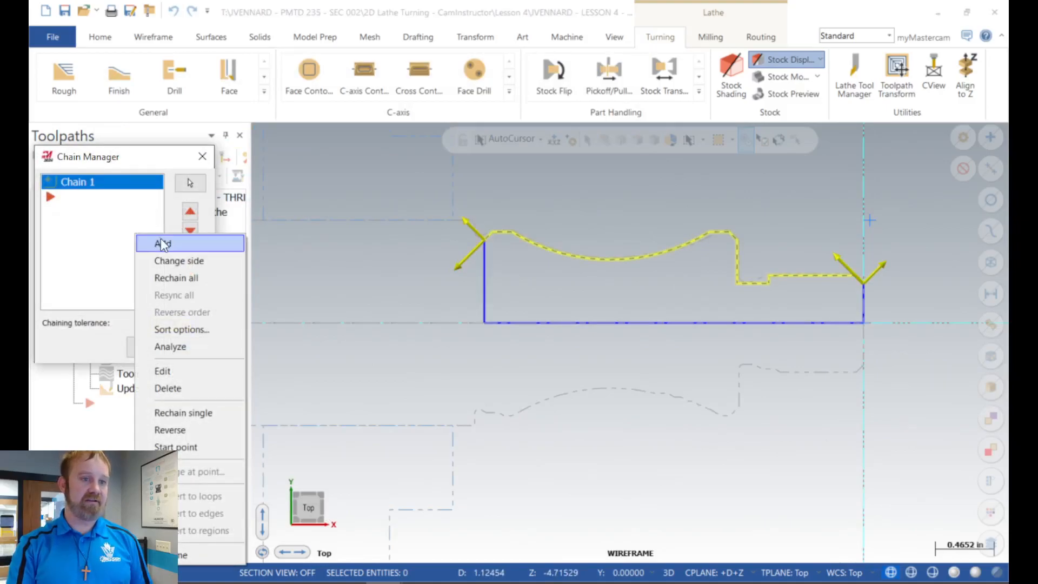
{"action": "left_click", "coordinate": [173, 277]}
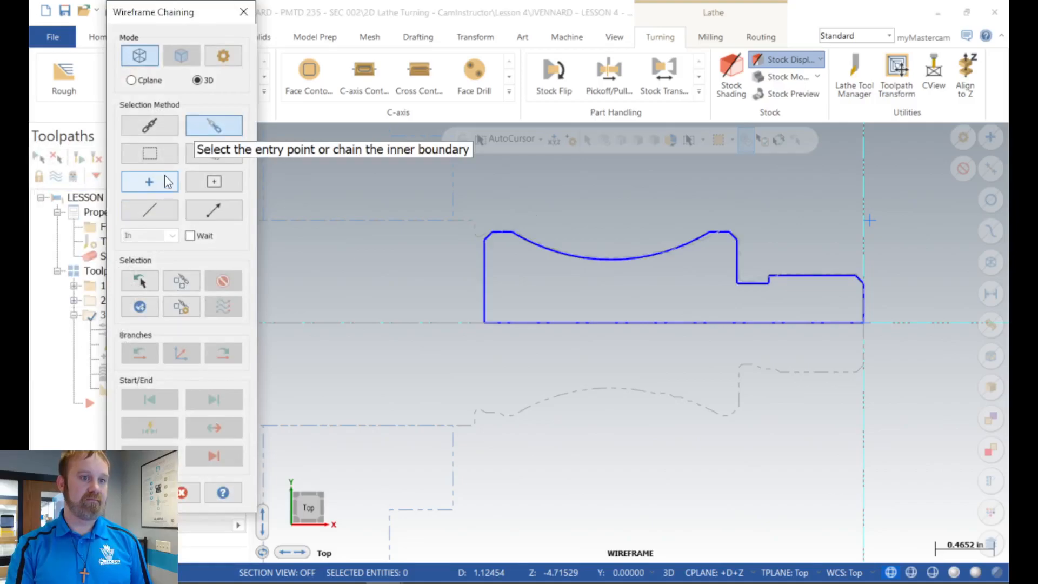
{"action": "left_click", "coordinate": [147, 205]}
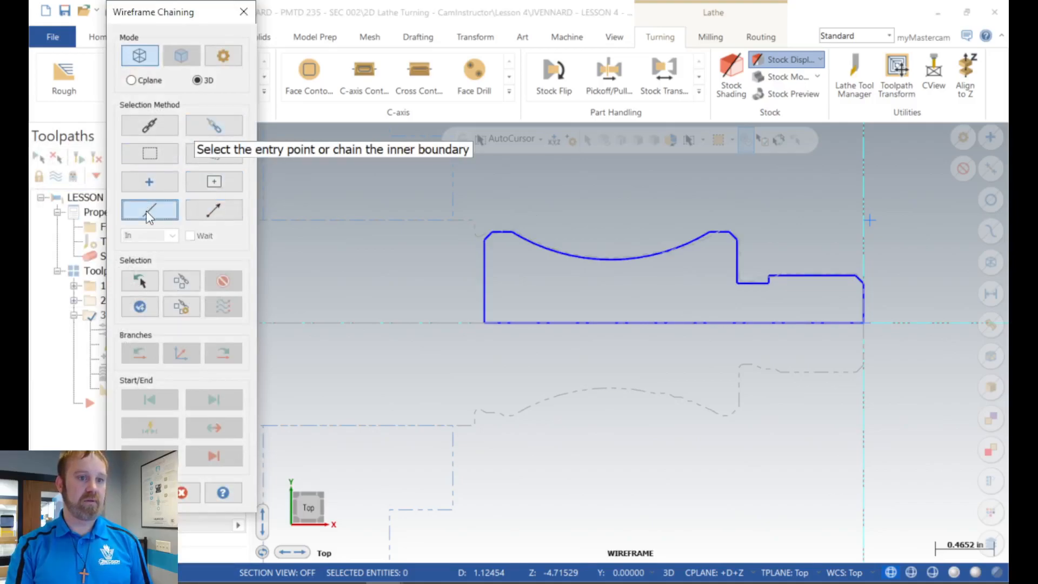
{"action": "left_click", "coordinate": [690, 239]}
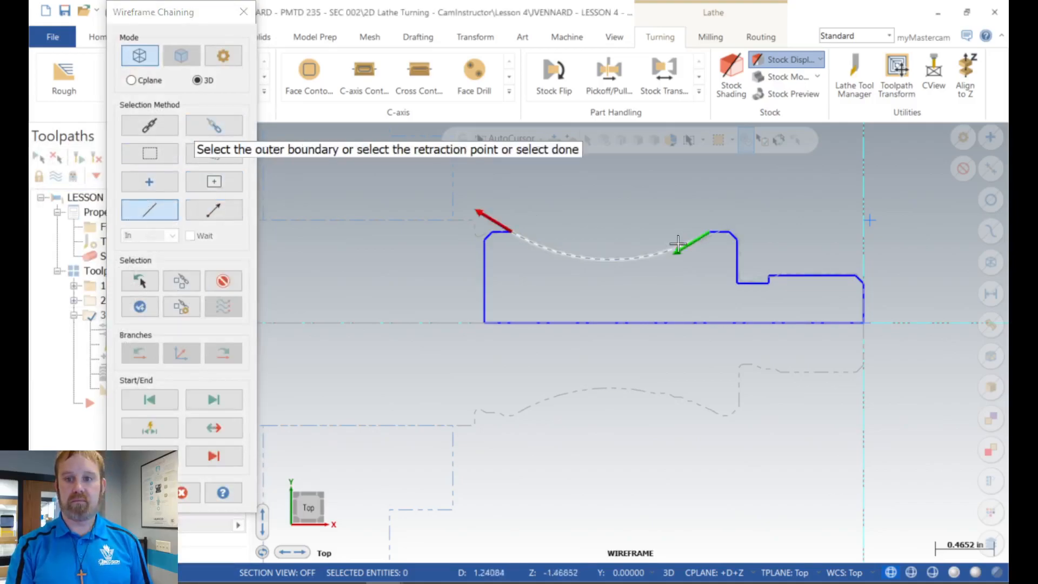
{"action": "key", "text": "Return"}
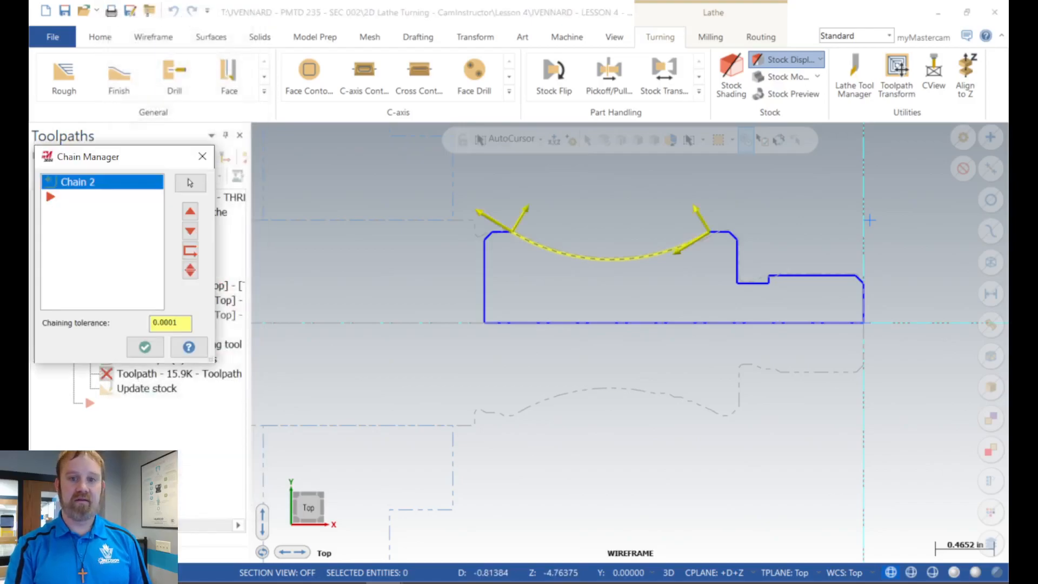
{"action": "left_click", "coordinate": [144, 344]}
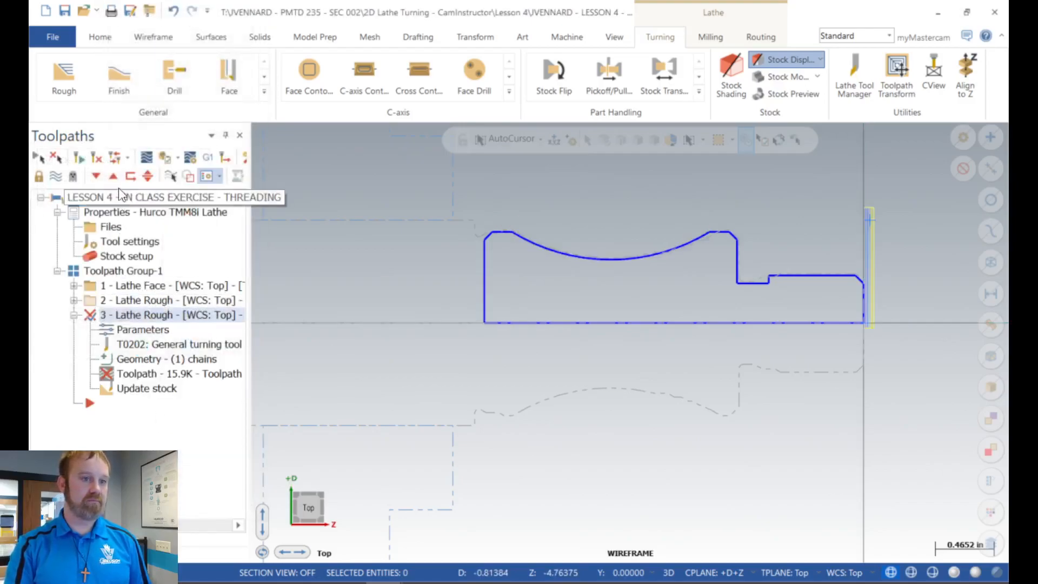
Step: Try IntelliSet for the lead-in entry vector angle of the re-rough operation
{"action": "left_click", "coordinate": [130, 331]}
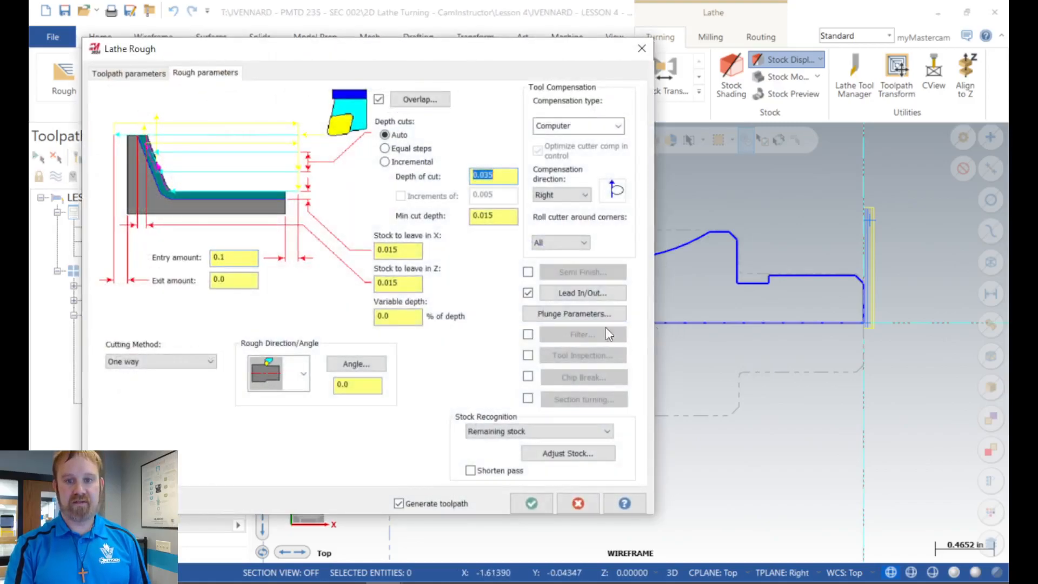
{"action": "left_click", "coordinate": [581, 292]}
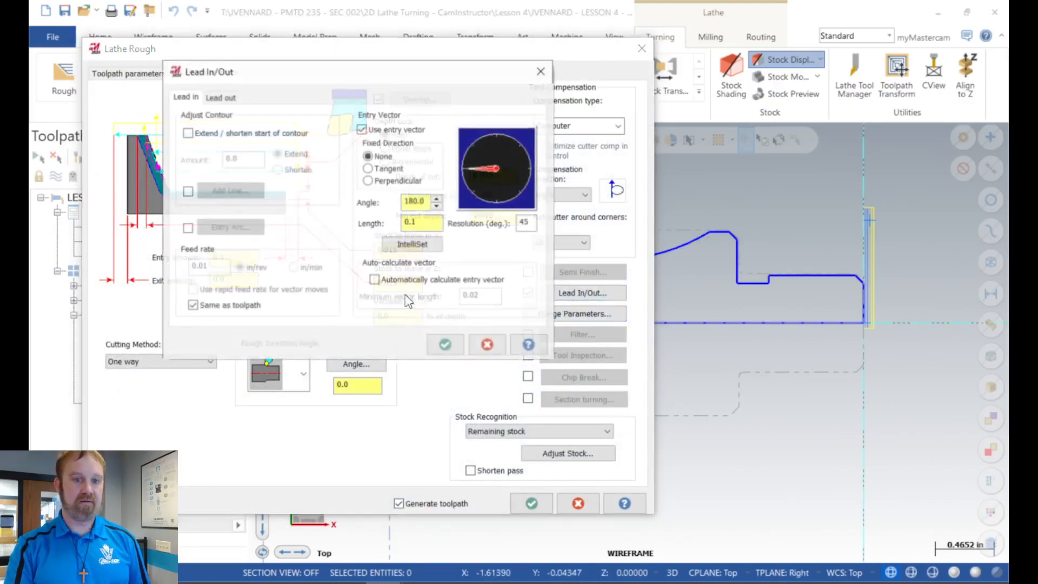
{"action": "left_click", "coordinate": [406, 246]}
{"action": "left_click", "coordinate": [510, 145]}
{"action": "left_click", "coordinate": [516, 167]}
{"action": "left_click", "coordinate": [411, 247]}
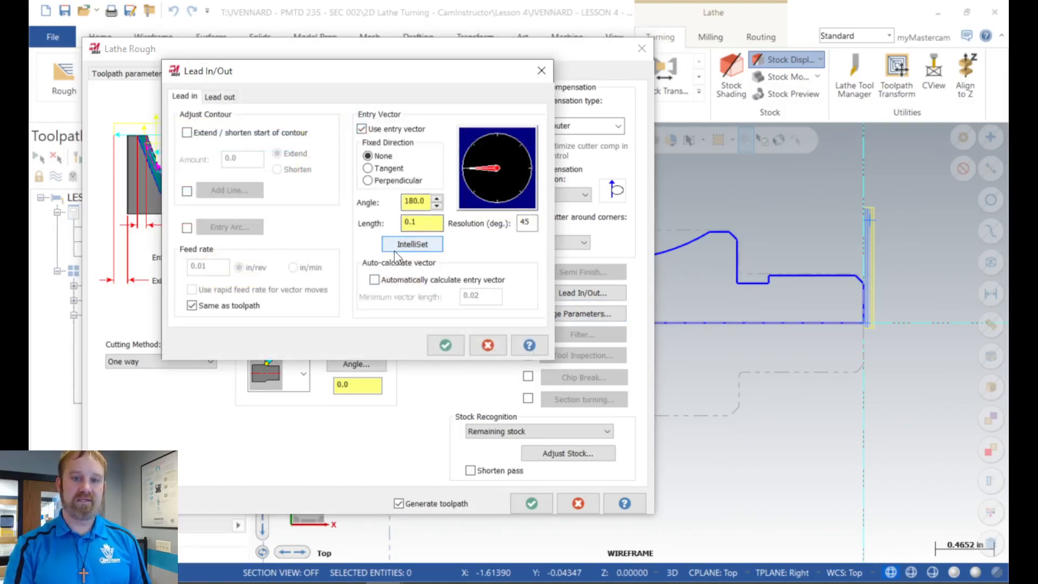
Step: Enable automatic calculation of the re-rough lead-in entry vector, regenerate the operation and display its toolpath
{"action": "left_click", "coordinate": [374, 280]}
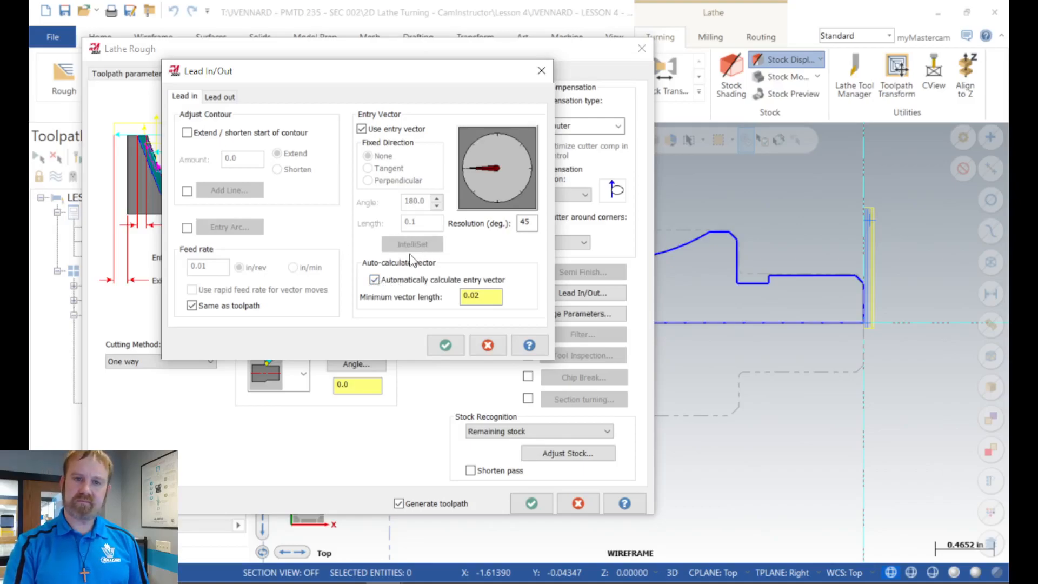
{"action": "left_click", "coordinate": [388, 277]}
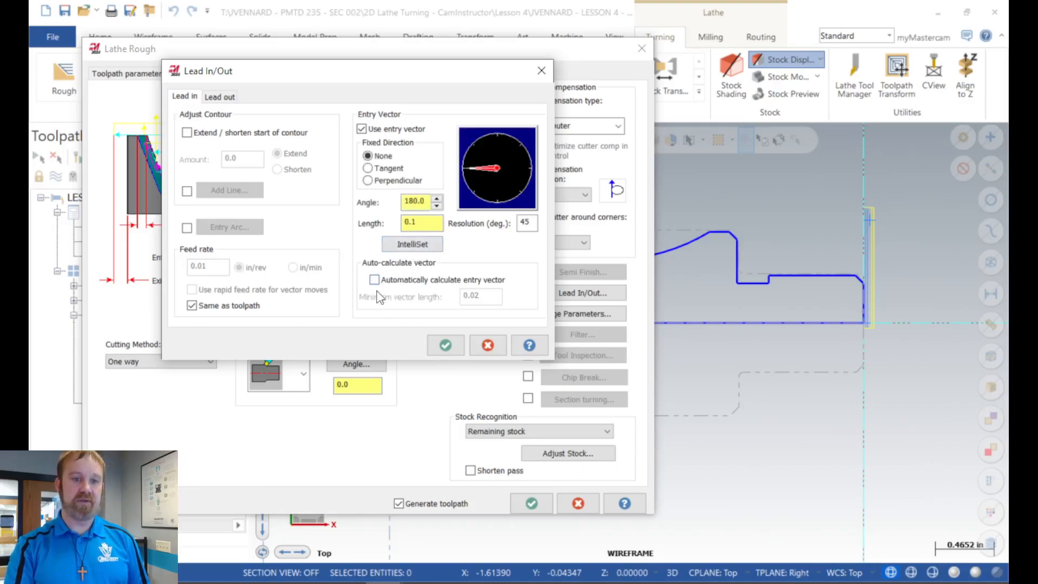
{"action": "left_click", "coordinate": [374, 279]}
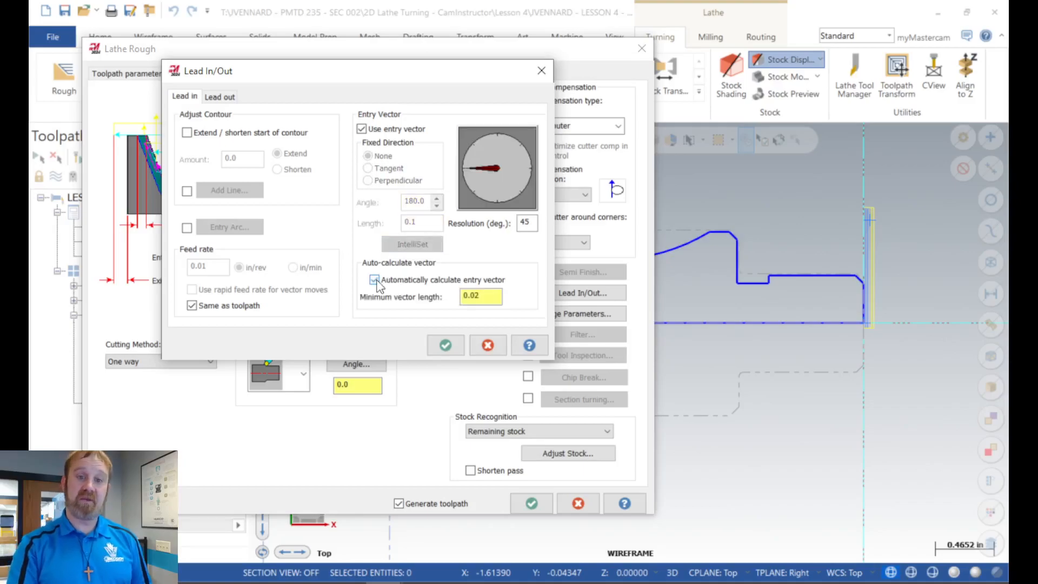
{"action": "left_click", "coordinate": [444, 345]}
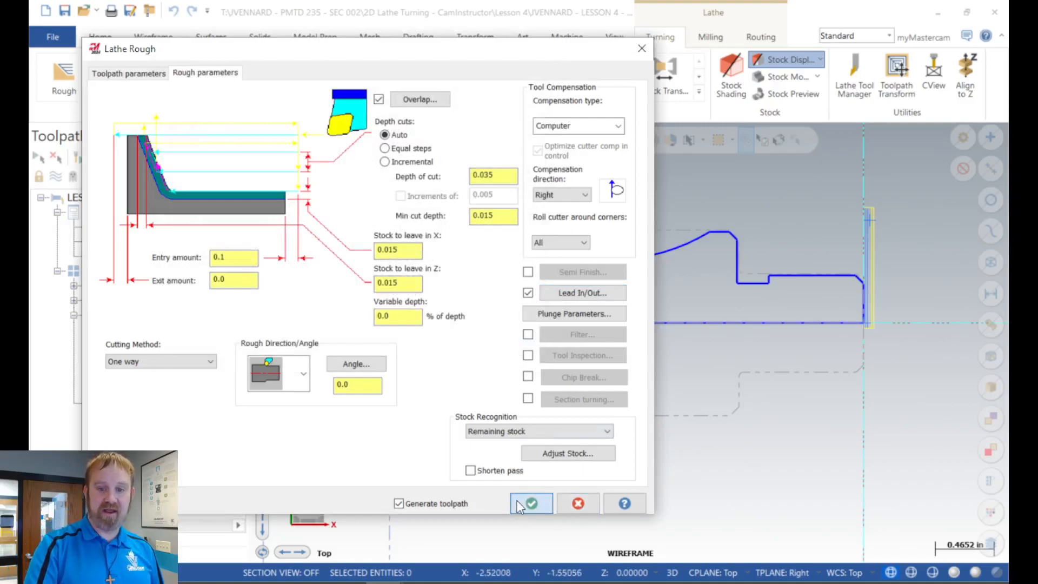
{"action": "left_click", "coordinate": [532, 503]}
{"action": "scroll", "coordinate": [693, 218], "scroll_direction": "up", "scroll_amount": 4}
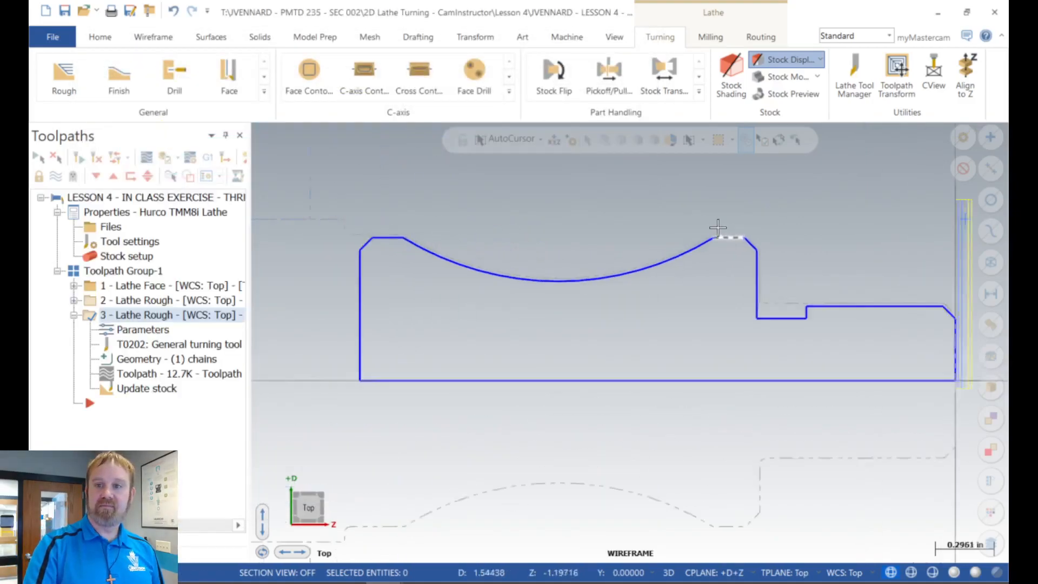
{"action": "left_click", "coordinate": [54, 180]}
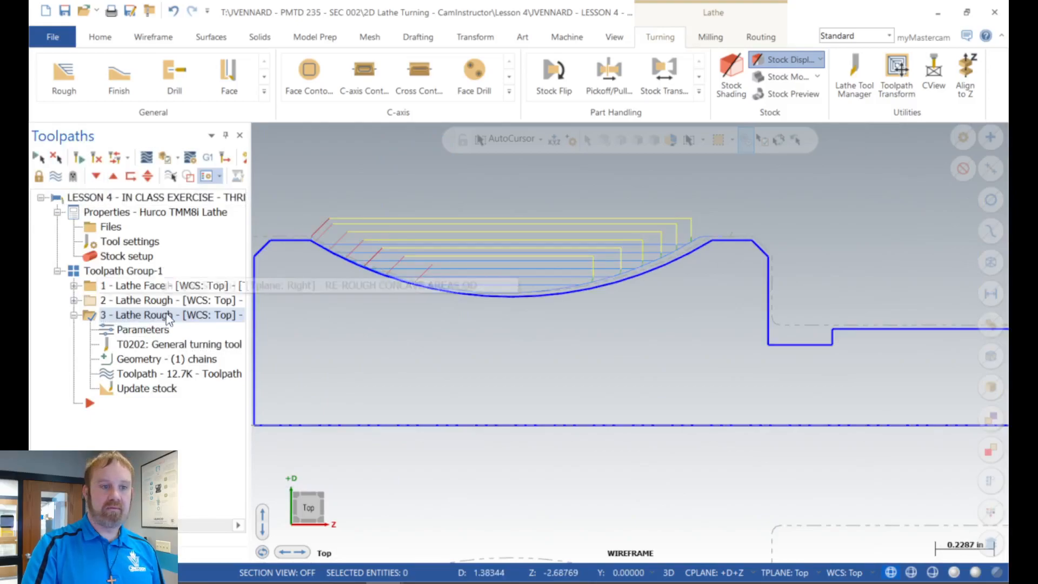
Step: Copy the first rough operation's geometry chain into the re-rough operation and delete the concave arc chain there
{"action": "left_click", "coordinate": [75, 300]}
{"action": "left_click_drag", "start_coordinate": [145, 344], "coordinate": [147, 439]}
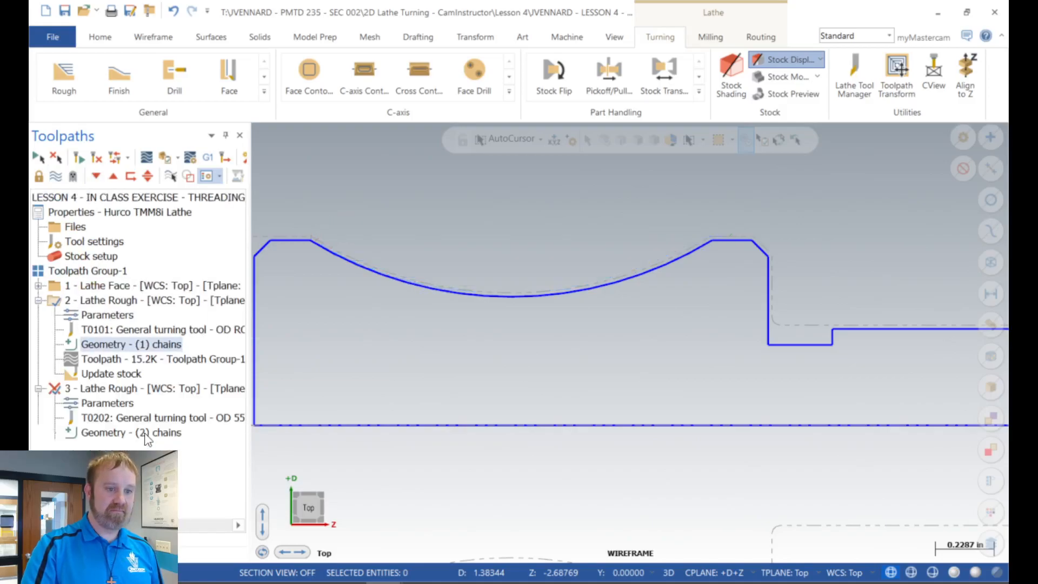
{"action": "left_click", "coordinate": [106, 434]}
{"action": "left_click", "coordinate": [87, 182]}
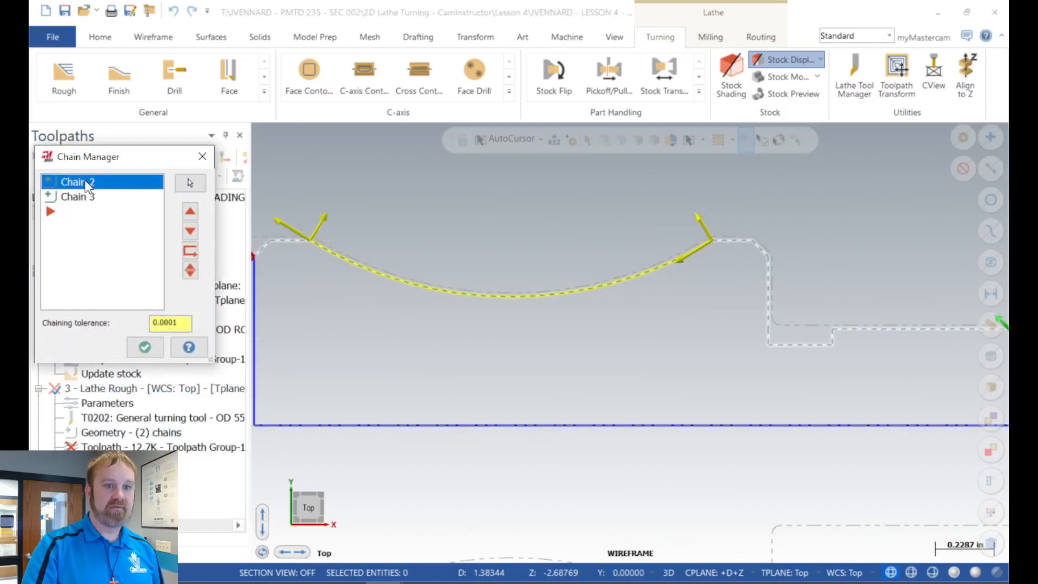
{"action": "key", "text": "Delete"}
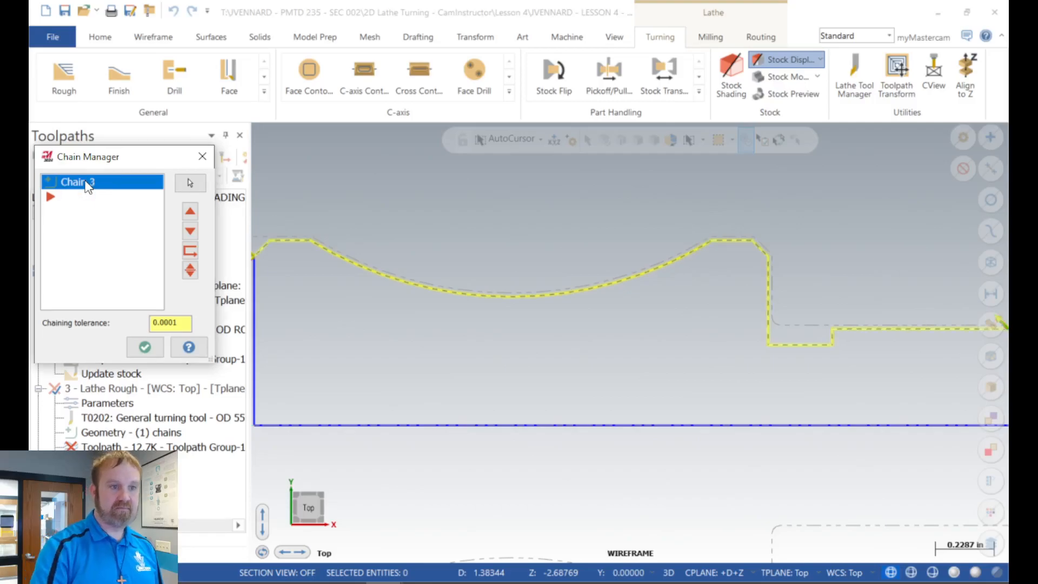
Step: Accept the re-rough chain, regenerate the toolpath and collapse the details of the first rough operation
{"action": "left_click", "coordinate": [151, 349]}
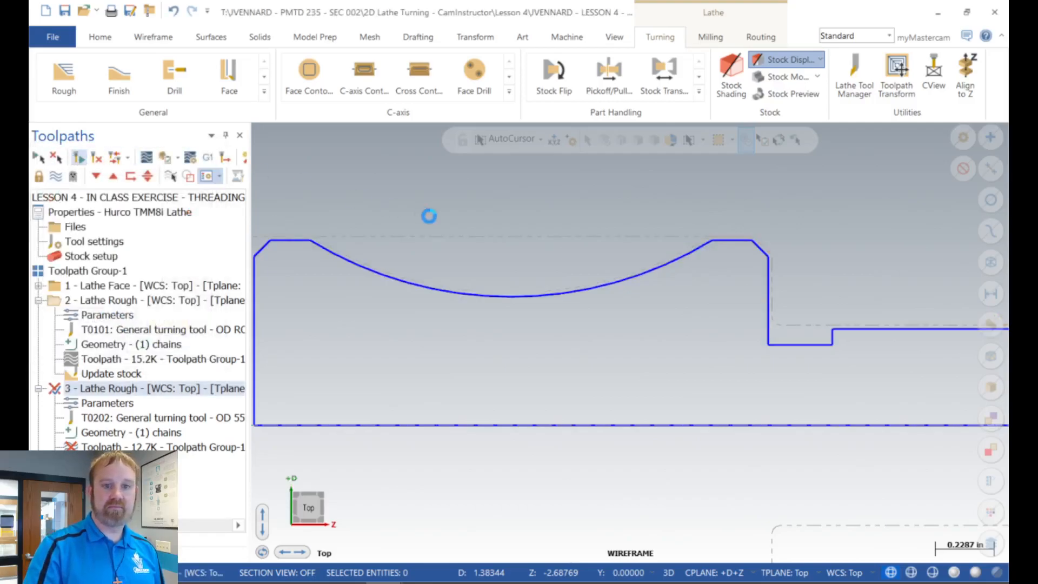
{"action": "scroll", "coordinate": [493, 248], "scroll_direction": "down", "scroll_amount": 3}
{"action": "scroll", "coordinate": [688, 252], "scroll_direction": "up", "scroll_amount": 2}
{"action": "scroll", "coordinate": [703, 279], "scroll_direction": "up", "scroll_amount": 2}
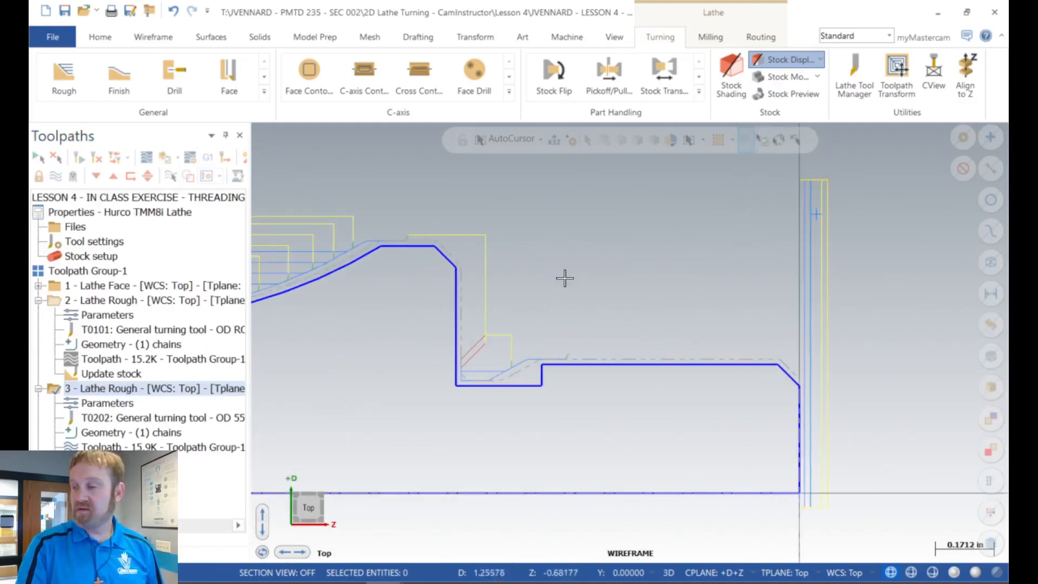
{"action": "scroll", "coordinate": [564, 277], "scroll_direction": "down", "scroll_amount": 5}
{"action": "scroll", "coordinate": [365, 254], "scroll_direction": "up", "scroll_amount": 3}
{"action": "left_click", "coordinate": [38, 301]}
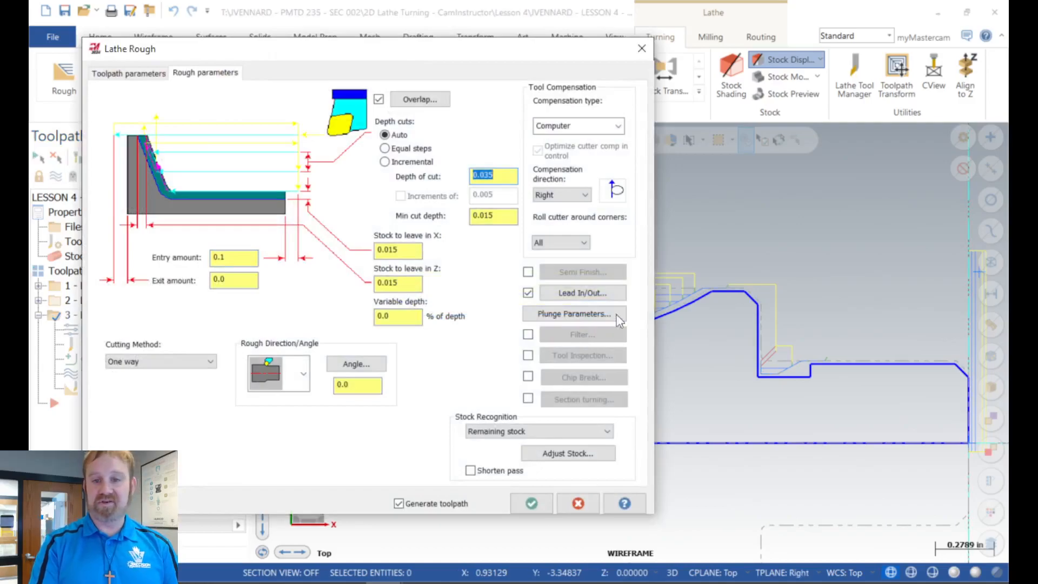
Step: Turn off automatic entry vector calculation, set the re-rough lead-in angle to -135 and regenerate the toolpath
{"action": "left_click", "coordinate": [595, 287]}
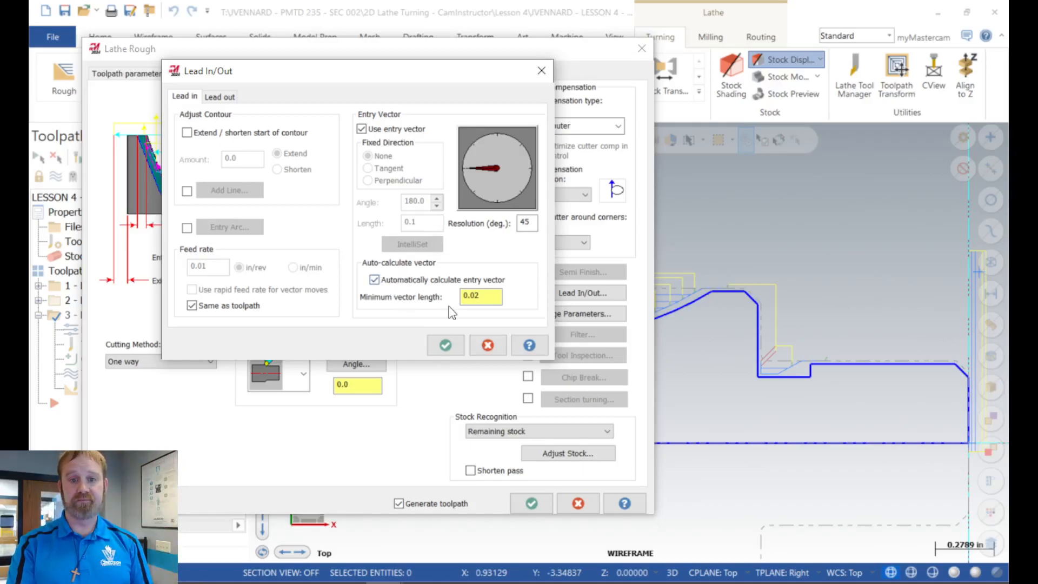
{"action": "left_click", "coordinate": [445, 345]}
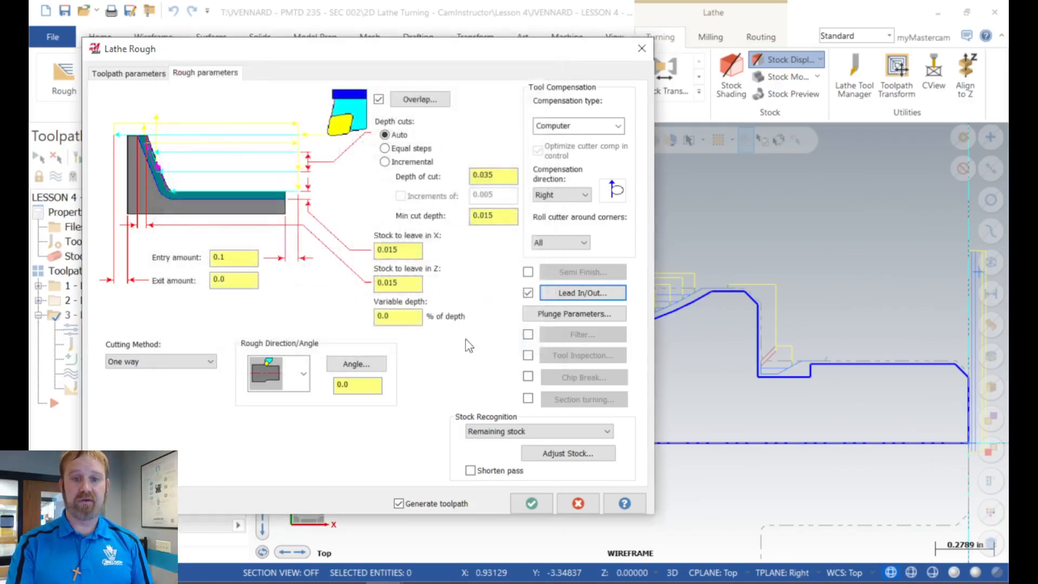
{"action": "left_click", "coordinate": [583, 293]}
{"action": "left_click", "coordinate": [385, 278]}
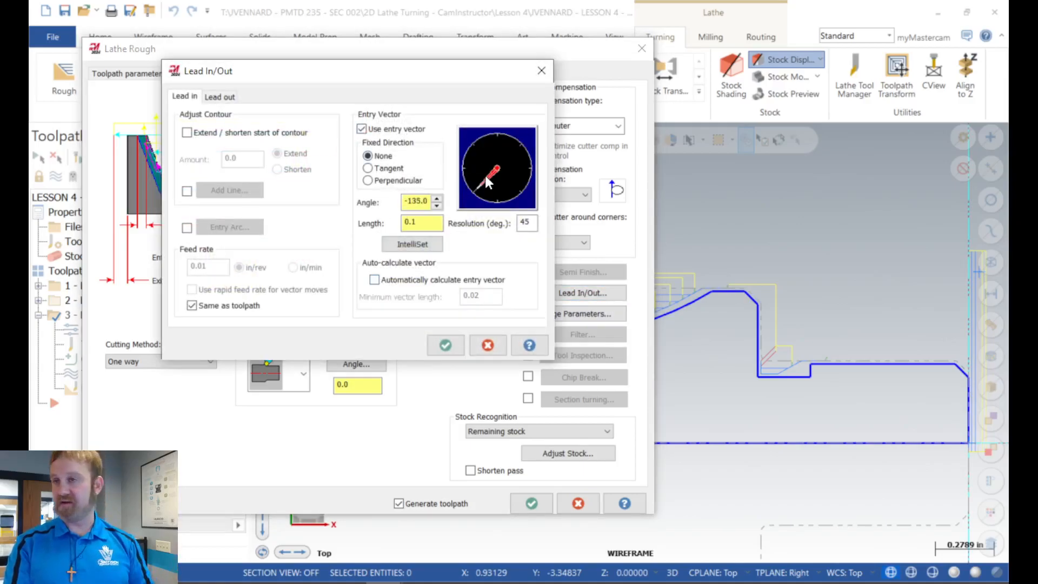
{"action": "left_click", "coordinate": [446, 343]}
{"action": "left_click", "coordinate": [531, 504]}
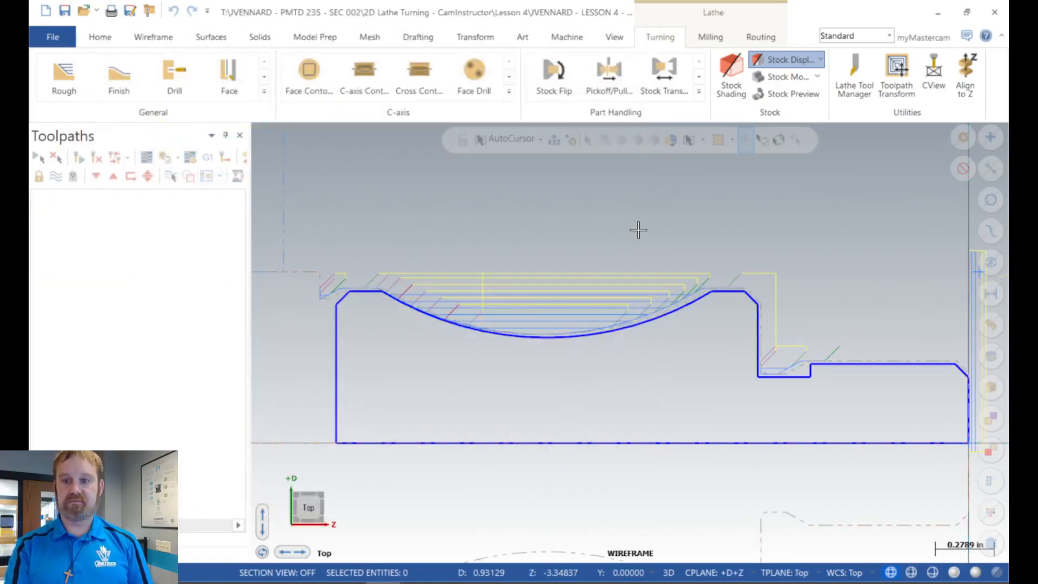
{"action": "scroll", "coordinate": [424, 231], "scroll_direction": "down", "scroll_amount": 2}
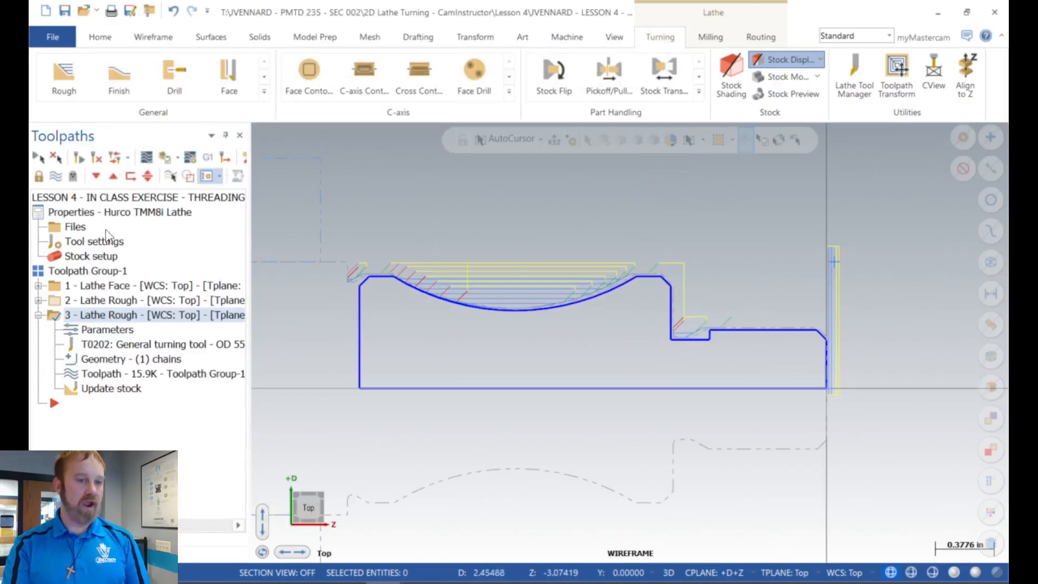
Step: Collapse the concave-area re-rough operation and display only the selected operation's toolpath
{"action": "left_click", "coordinate": [38, 314]}
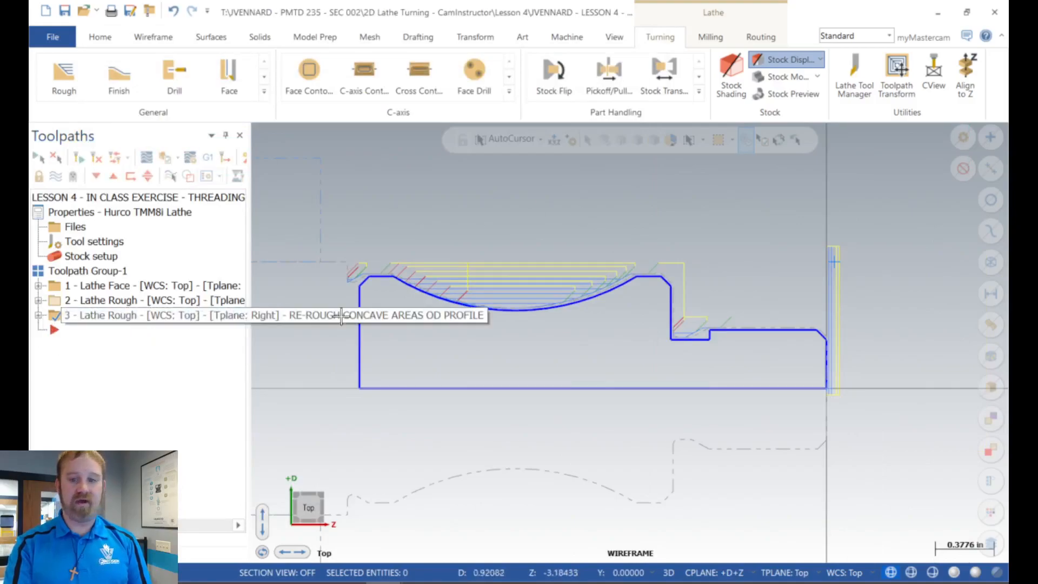
{"action": "scroll", "coordinate": [662, 302], "scroll_direction": "up", "scroll_amount": 2}
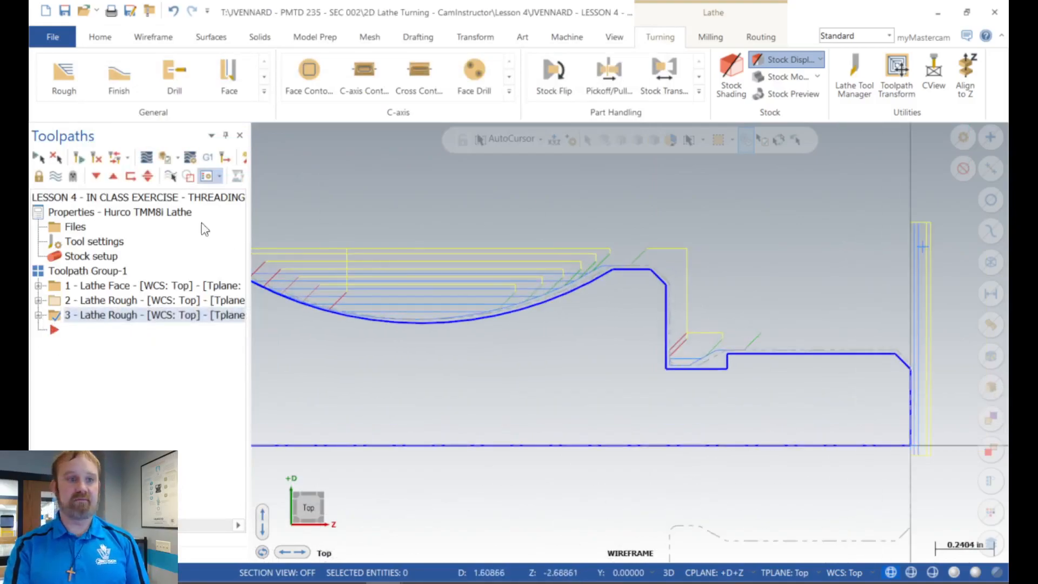
{"action": "left_click", "coordinate": [170, 176]}
{"action": "scroll", "coordinate": [690, 235], "scroll_direction": "down", "scroll_amount": 1}
{"action": "scroll", "coordinate": [802, 246], "scroll_direction": "down", "scroll_amount": 1}
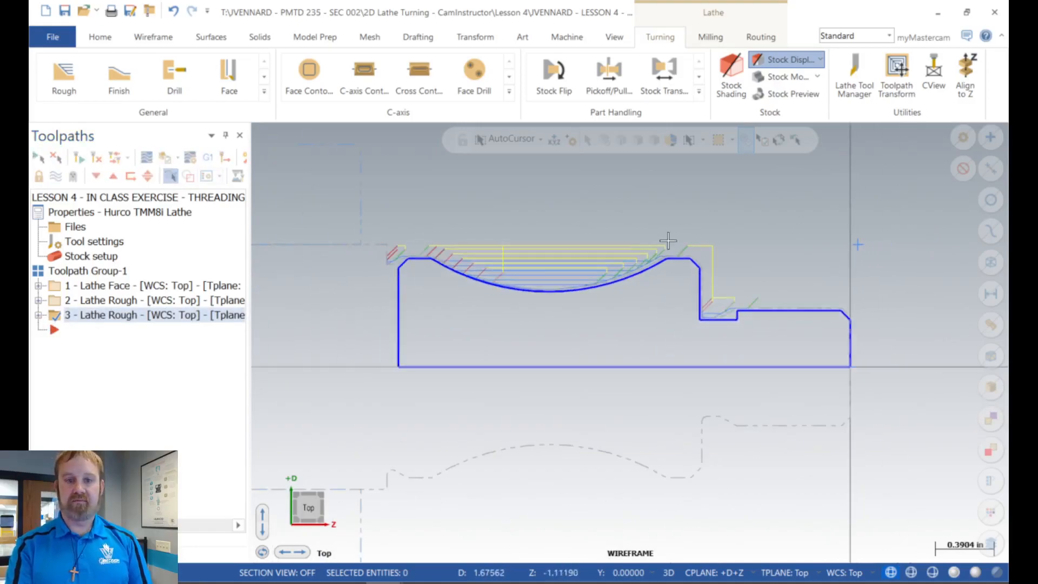
Step: Examine the re-rough toolpath around the concave arc and the chamfer at the part's back end
{"action": "scroll", "coordinate": [407, 241], "scroll_direction": "up", "scroll_amount": 1}
{"action": "scroll", "coordinate": [871, 291], "scroll_direction": "down", "scroll_amount": 2}
{"action": "scroll", "coordinate": [679, 297], "scroll_direction": "up", "scroll_amount": 1}
{"action": "scroll", "coordinate": [671, 293], "scroll_direction": "up", "scroll_amount": 1}
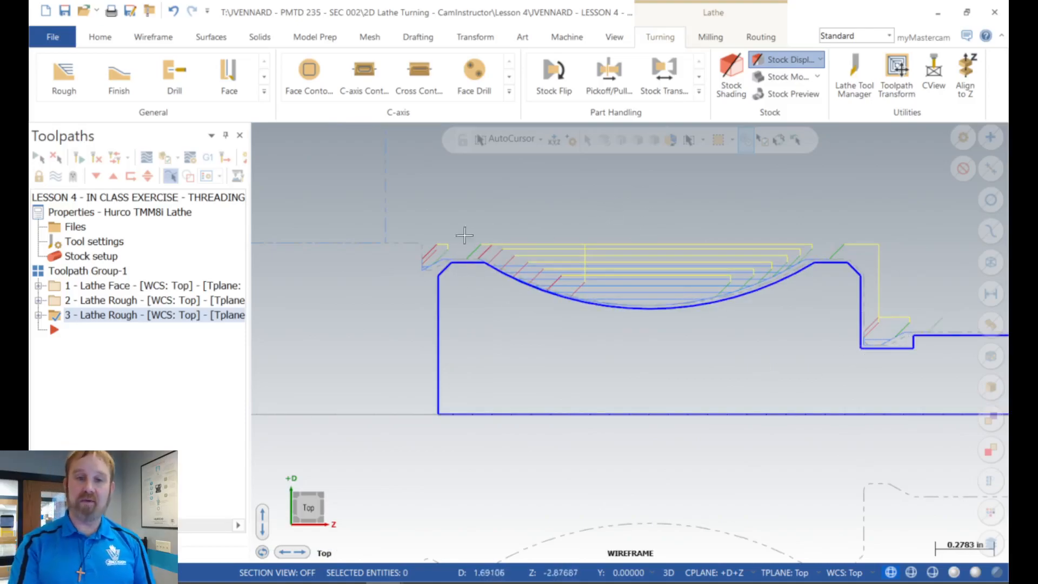
{"action": "scroll", "coordinate": [394, 255], "scroll_direction": "up", "scroll_amount": 6}
{"action": "scroll", "coordinate": [415, 249], "scroll_direction": "up", "scroll_amount": 2}
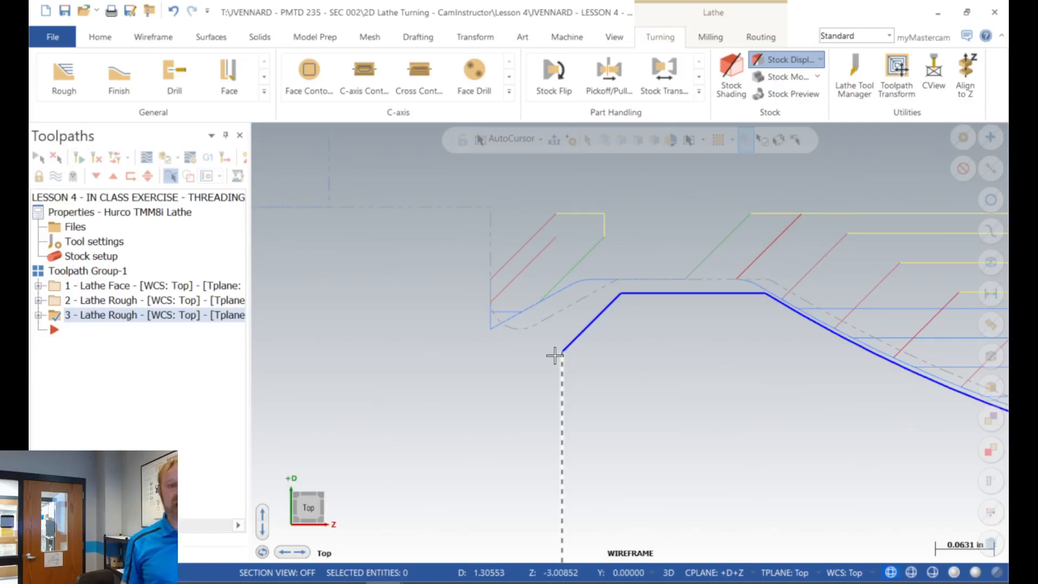
{"action": "scroll", "coordinate": [554, 346], "scroll_direction": "down", "scroll_amount": 3}
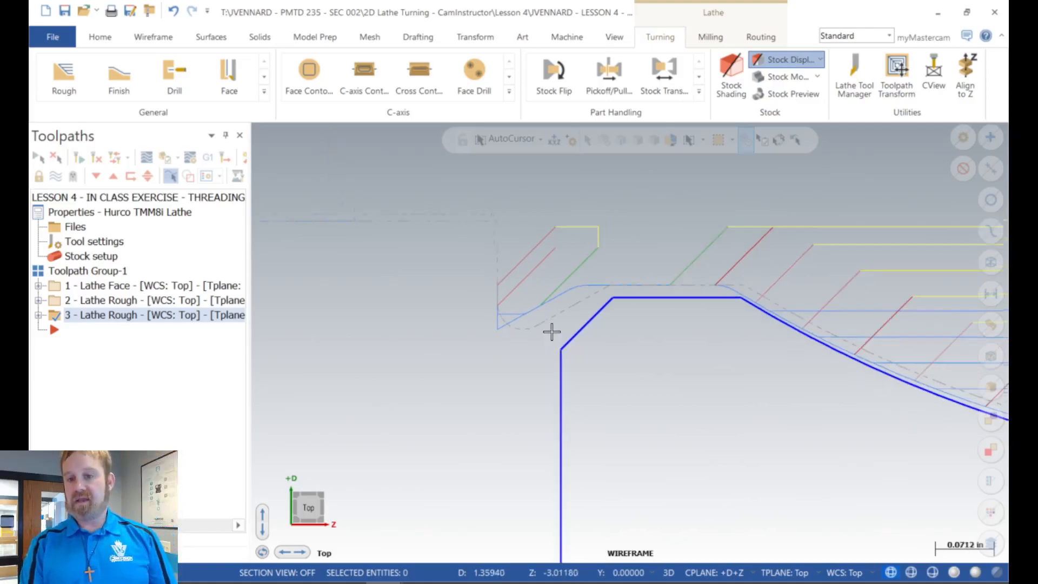
{"action": "scroll", "coordinate": [417, 282], "scroll_direction": "down", "scroll_amount": 10}
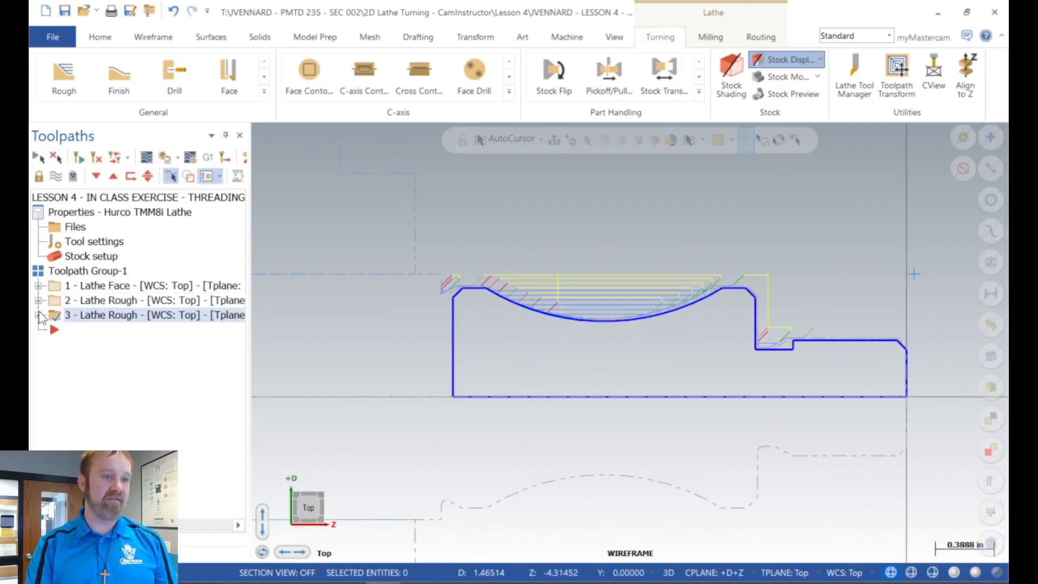
Step: Open the first rough operation's geometry and start rechaining all of its chains
{"action": "left_click", "coordinate": [38, 300]}
{"action": "scroll", "coordinate": [379, 325], "scroll_direction": "down", "scroll_amount": 3}
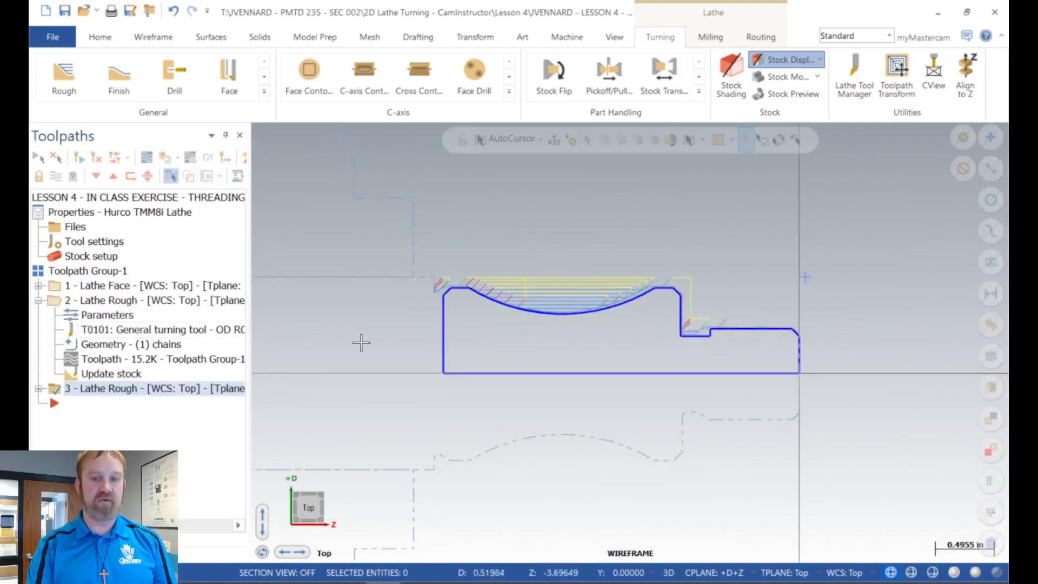
{"action": "scroll", "coordinate": [698, 331], "scroll_direction": "up", "scroll_amount": 2}
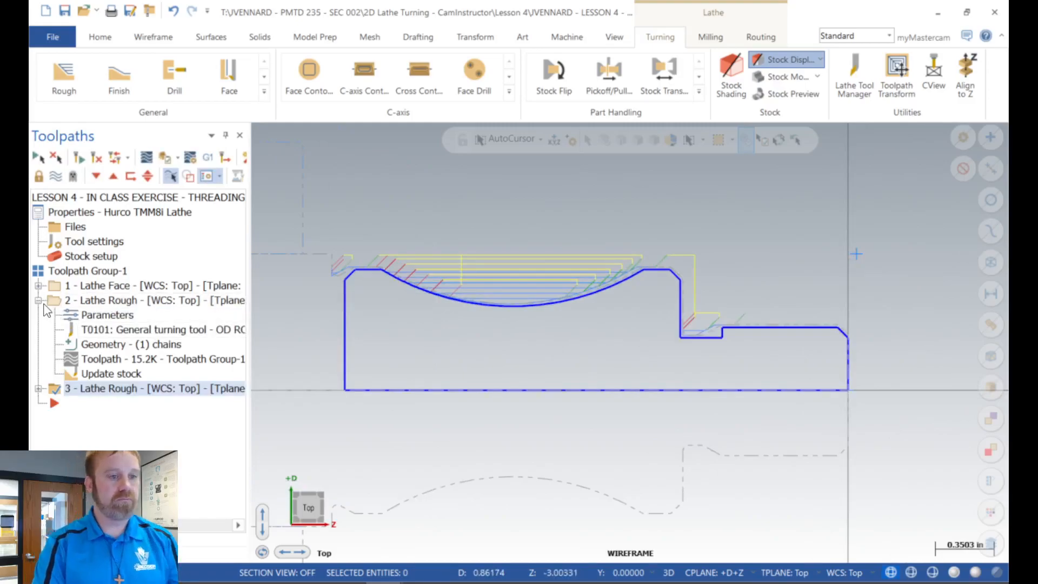
{"action": "left_click", "coordinate": [104, 345]}
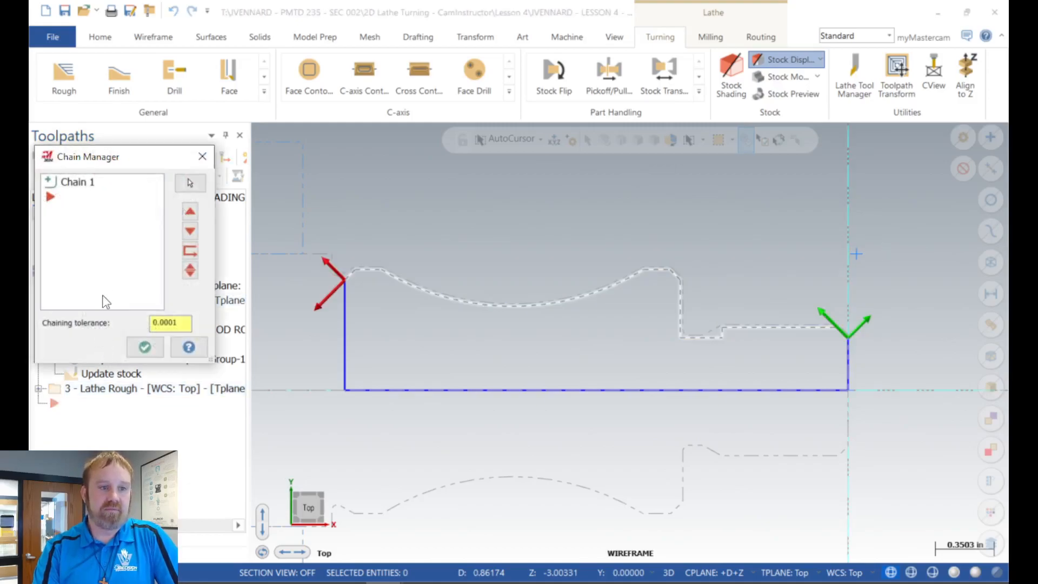
{"action": "right_click", "coordinate": [106, 252]}
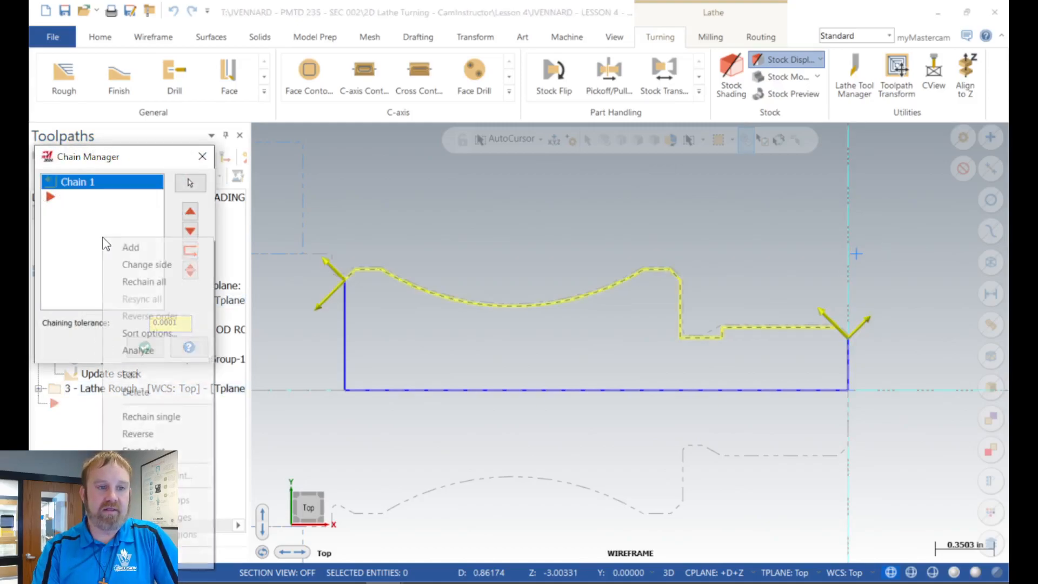
{"action": "left_click", "coordinate": [134, 281]}
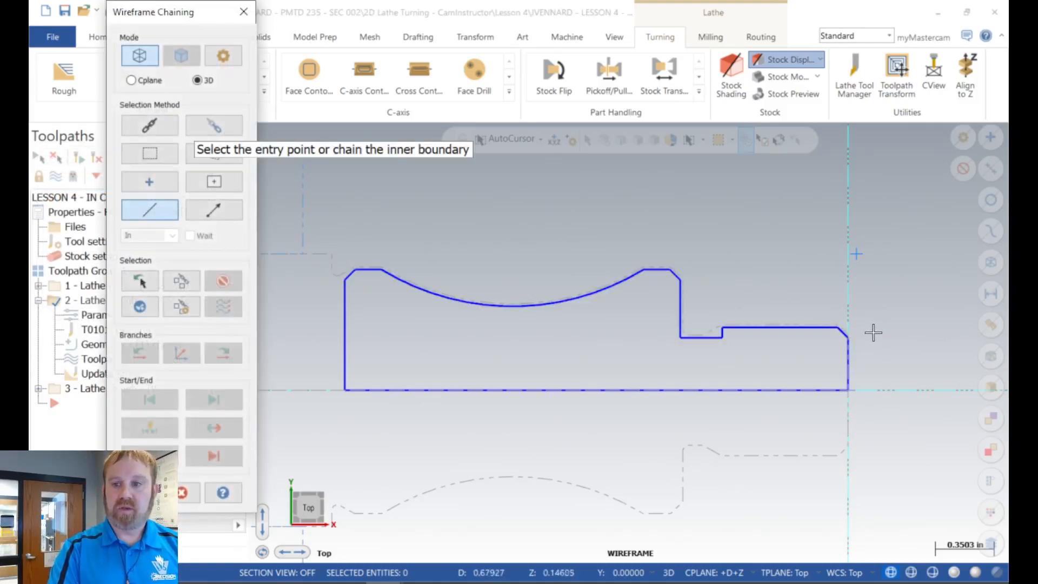
{"action": "left_click", "coordinate": [845, 334]}
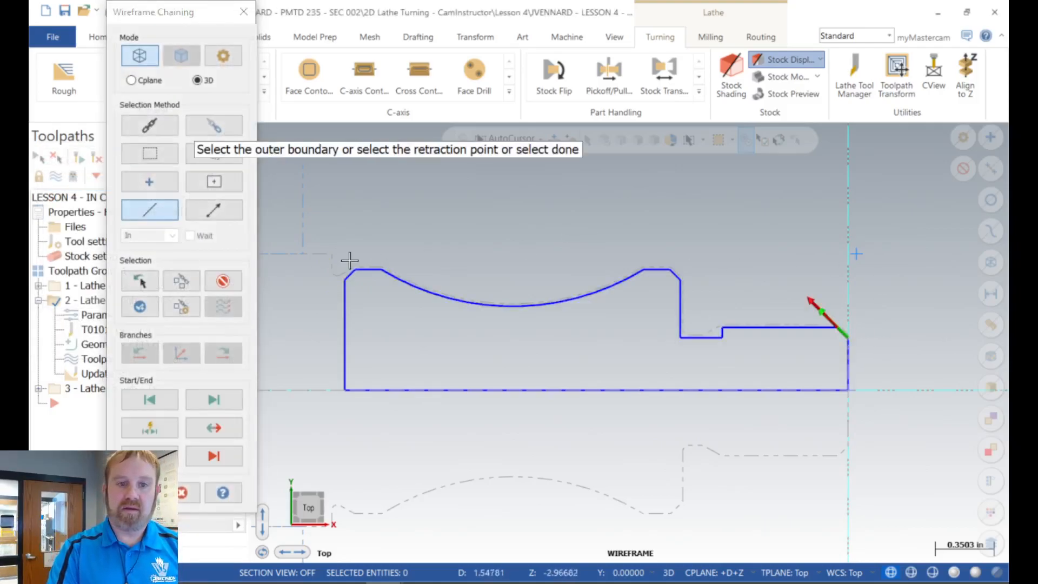
{"action": "left_click", "coordinate": [348, 266]}
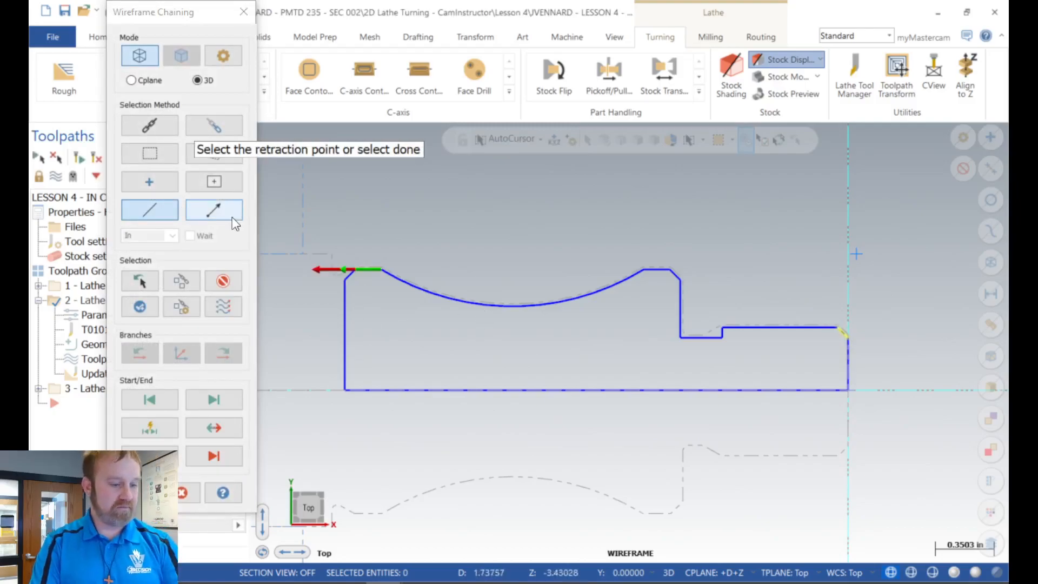
{"action": "left_click", "coordinate": [220, 281]}
{"action": "left_click", "coordinate": [220, 281]}
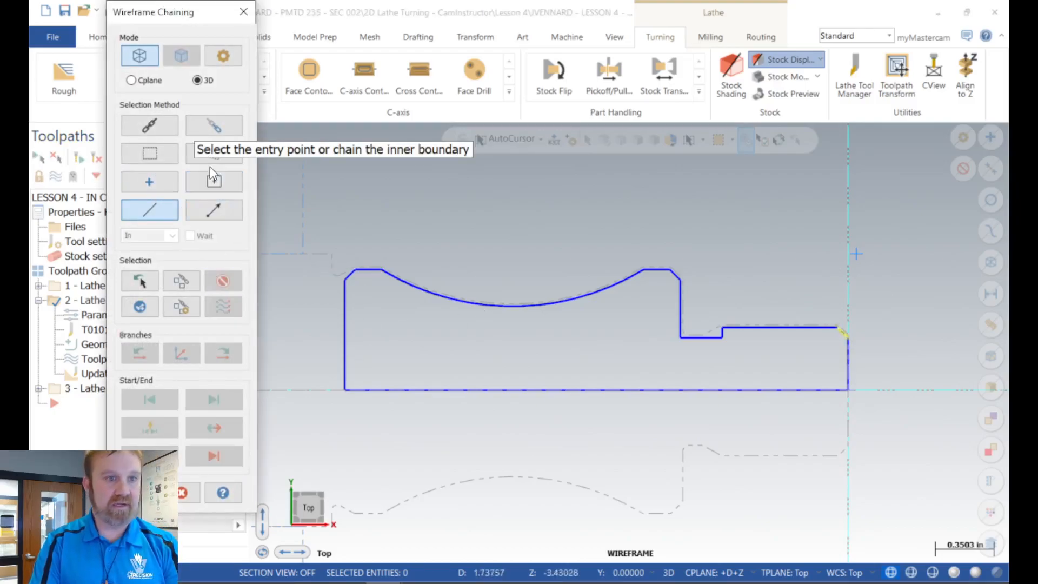
Step: Rechain the first rough operation with a partial chain from the front chamfer to the short horizontal line before the back chamfer, and accept it
{"action": "left_click", "coordinate": [211, 121]}
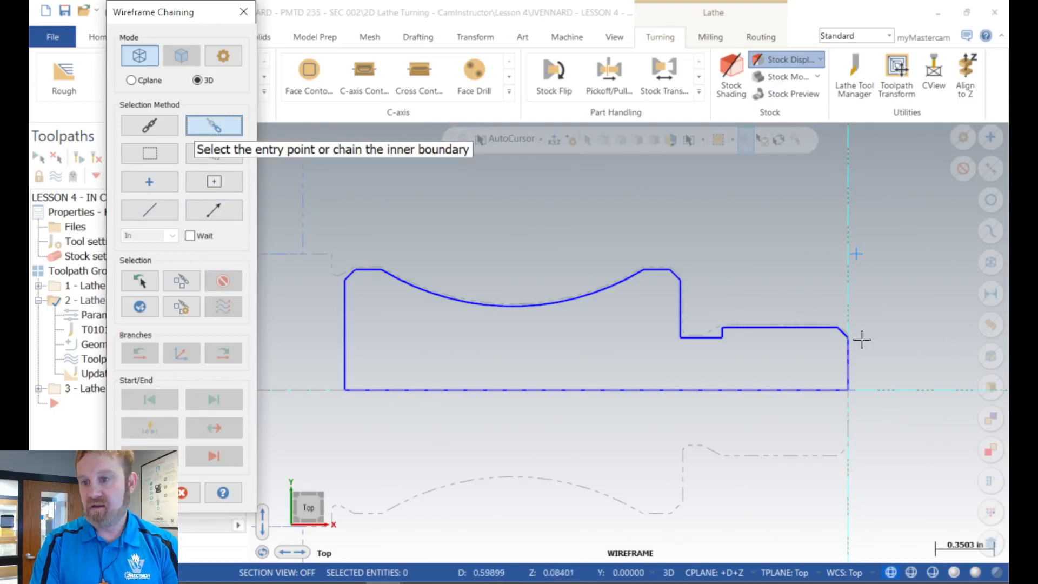
{"action": "left_click", "coordinate": [844, 337]}
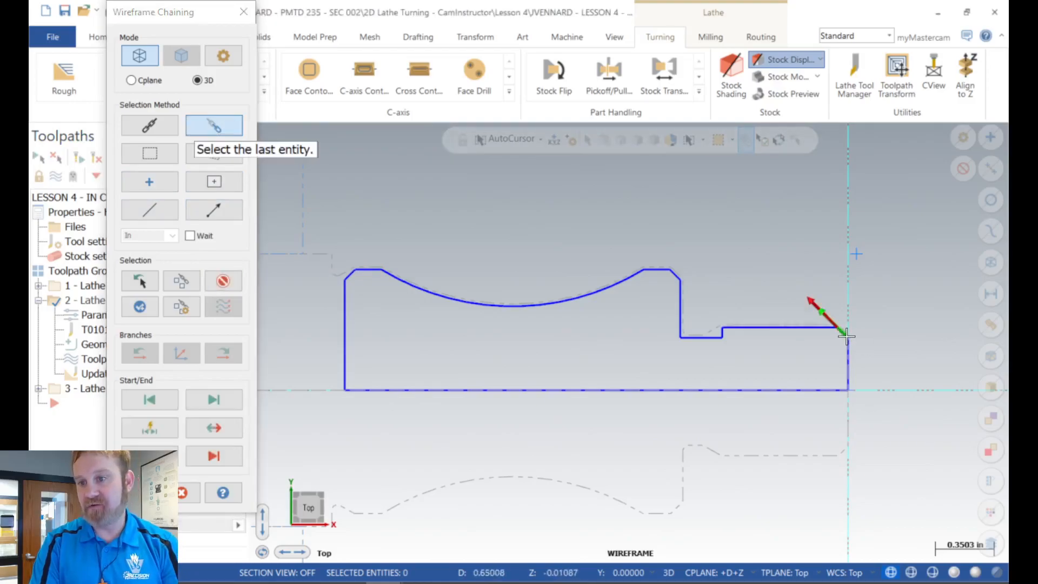
{"action": "left_click", "coordinate": [363, 268]}
{"action": "key", "text": "ctrl"}
{"action": "key", "text": "ctrl"}
{"action": "key", "text": "ctrl"}
{"action": "key", "text": "ctrl"}
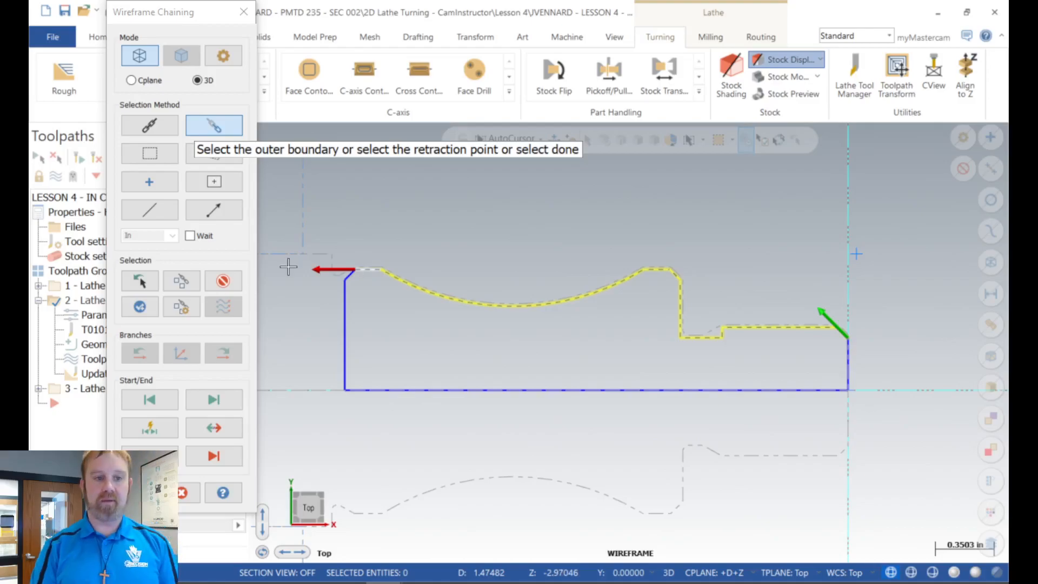
{"action": "left_click", "coordinate": [140, 492]}
{"action": "scroll", "coordinate": [364, 255], "scroll_direction": "up", "scroll_amount": 4}
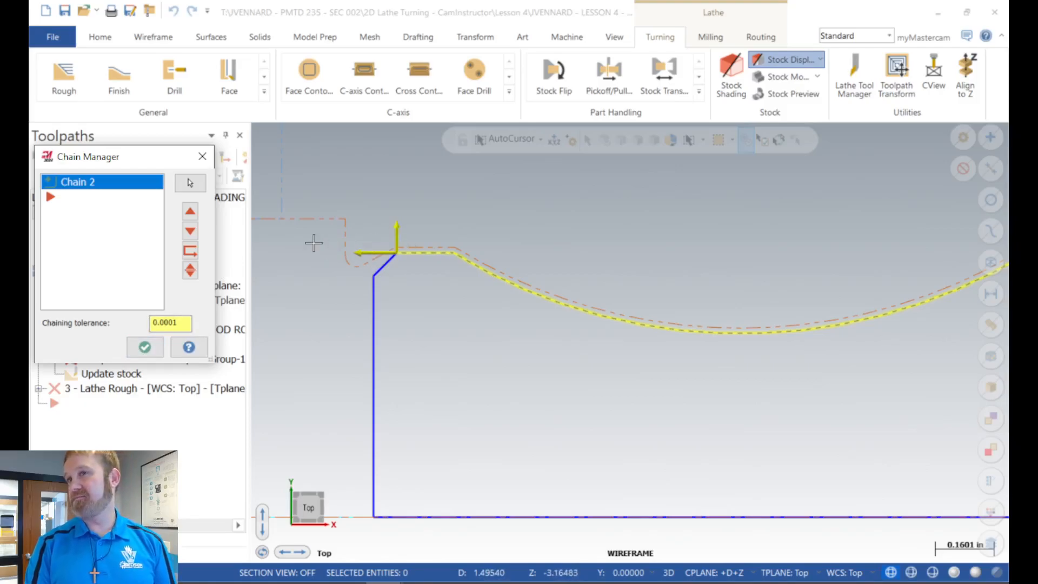
{"action": "left_click", "coordinate": [145, 346]}
Step: Set the first rough operation's lead-out contour extension to .13+.0625, regenerate all outdated operations and collapse the operation's details
{"action": "left_click", "coordinate": [108, 317]}
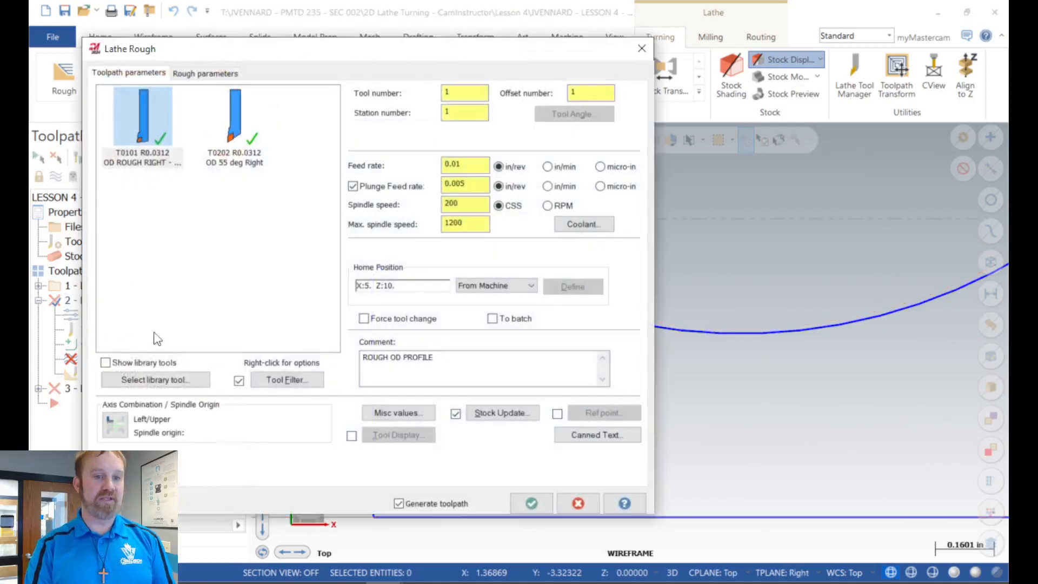
{"action": "left_click", "coordinate": [207, 73]}
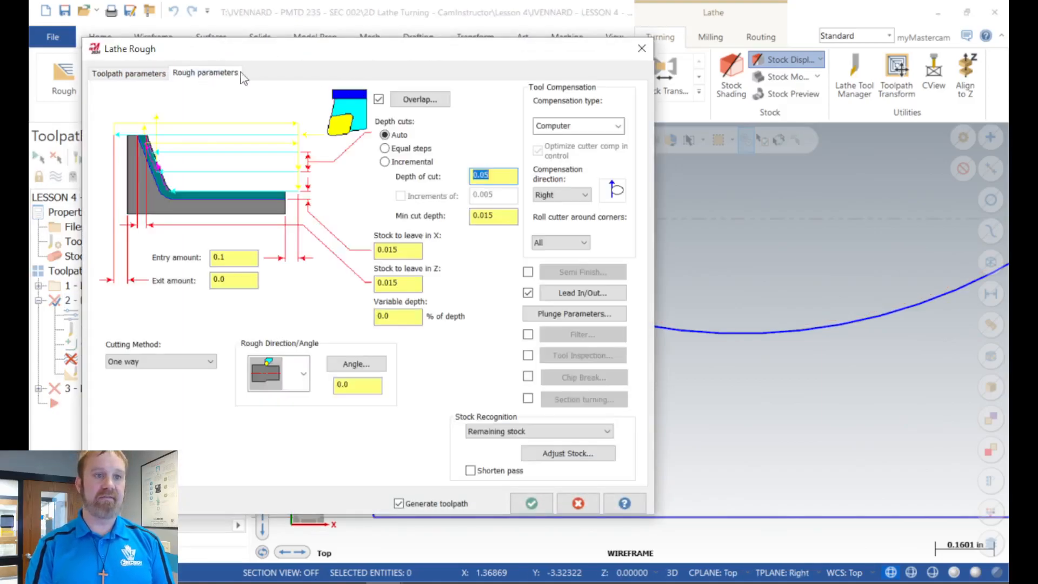
{"action": "left_click", "coordinate": [575, 292]}
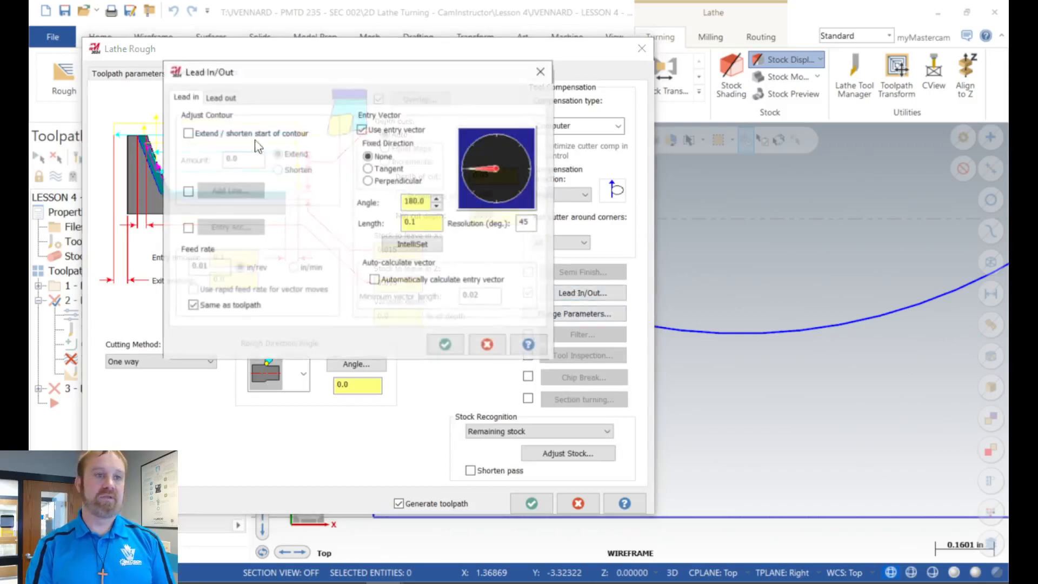
{"action": "left_click", "coordinate": [227, 98]}
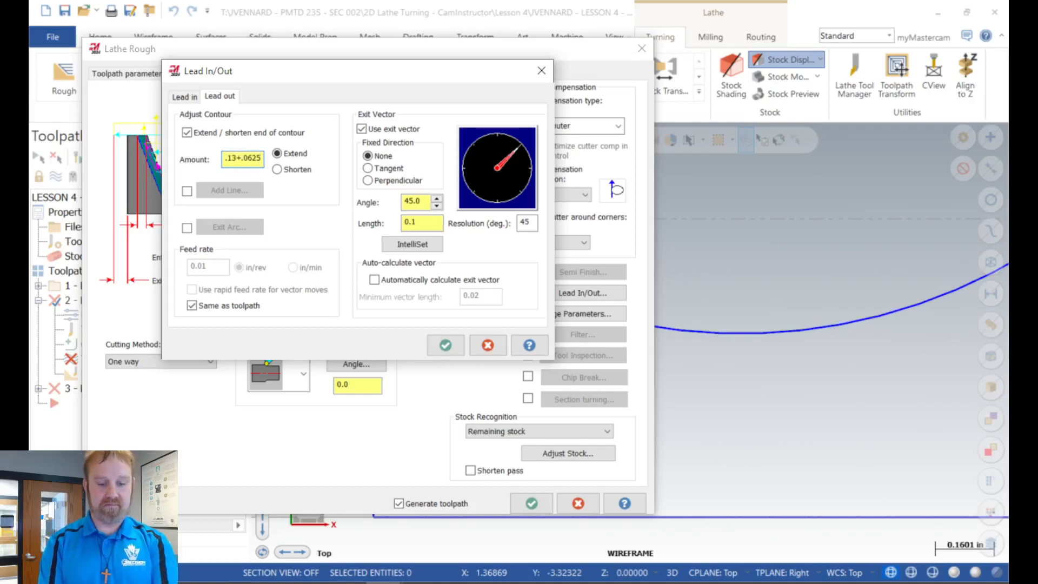
{"action": "key", "text": "Return"}
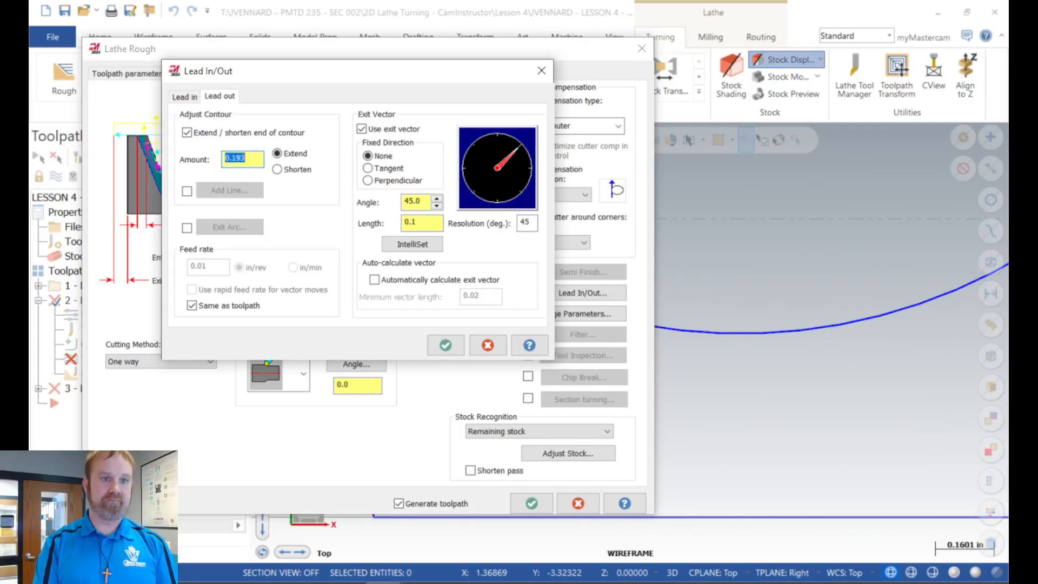
{"action": "left_click", "coordinate": [446, 345]}
{"action": "left_click", "coordinate": [532, 503]}
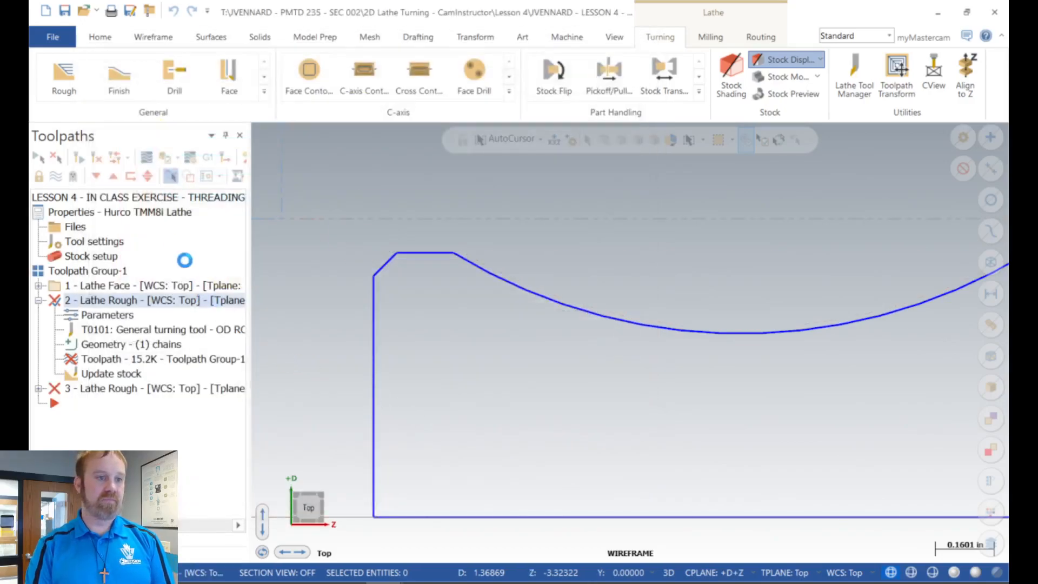
{"action": "left_click", "coordinate": [96, 157]}
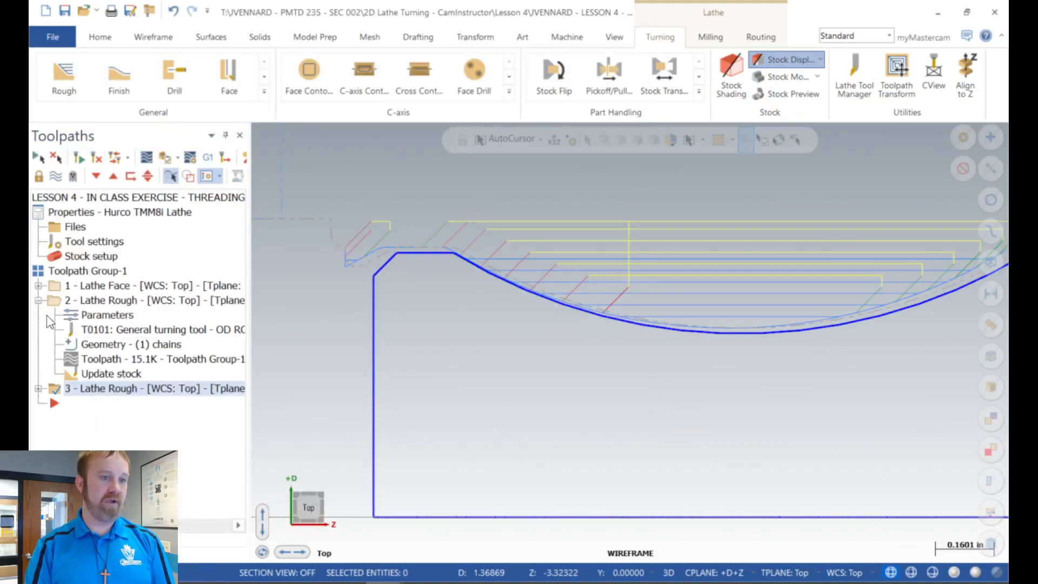
{"action": "left_click", "coordinate": [39, 300]}
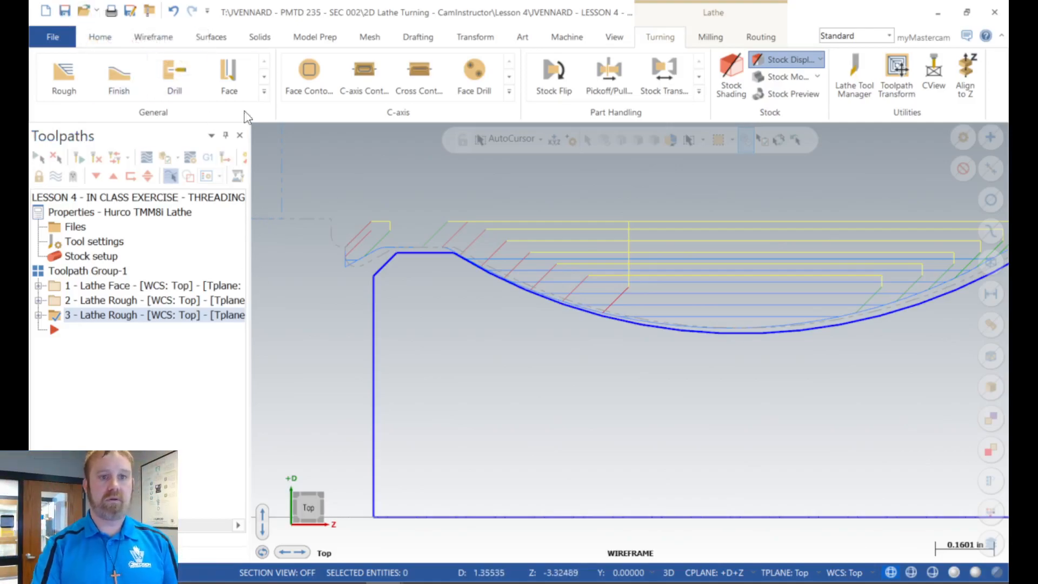
Step: Import operation 3, the Lathe Finish of the OD profile, from the Lesson 2 in-class exercise library and continue importing
{"action": "scroll", "coordinate": [371, 293], "scroll_direction": "down", "scroll_amount": 4}
{"action": "scroll", "coordinate": [467, 285], "scroll_direction": "down", "scroll_amount": 2}
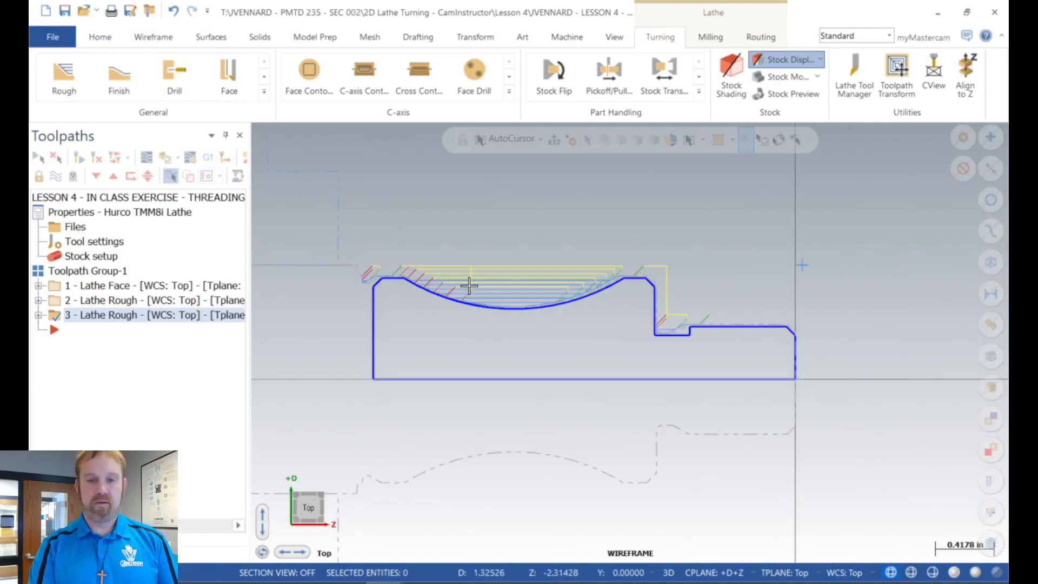
{"action": "scroll", "coordinate": [422, 411], "scroll_direction": "up", "scroll_amount": 1}
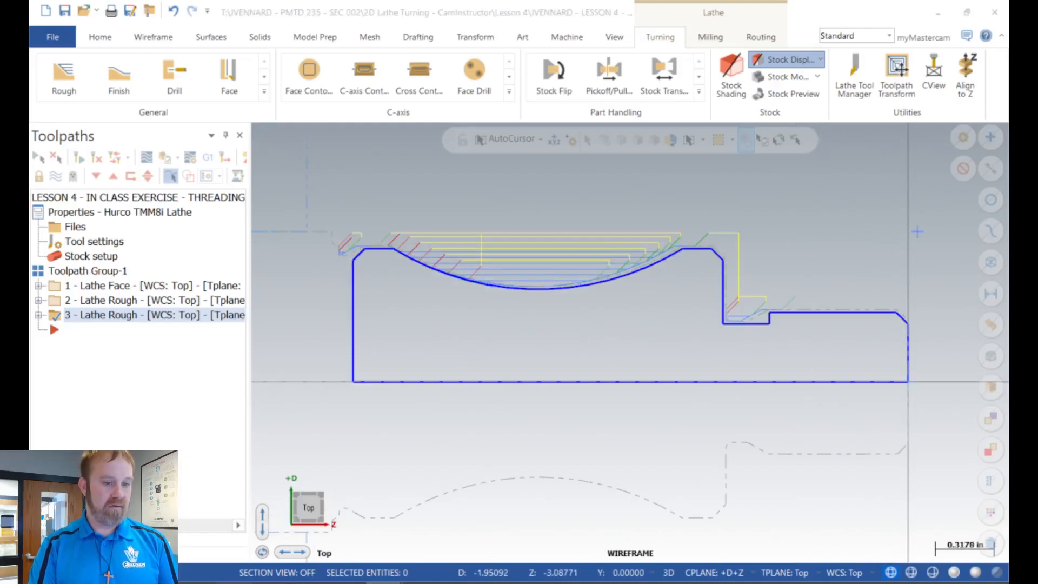
{"action": "left_click", "coordinate": [303, 501]}
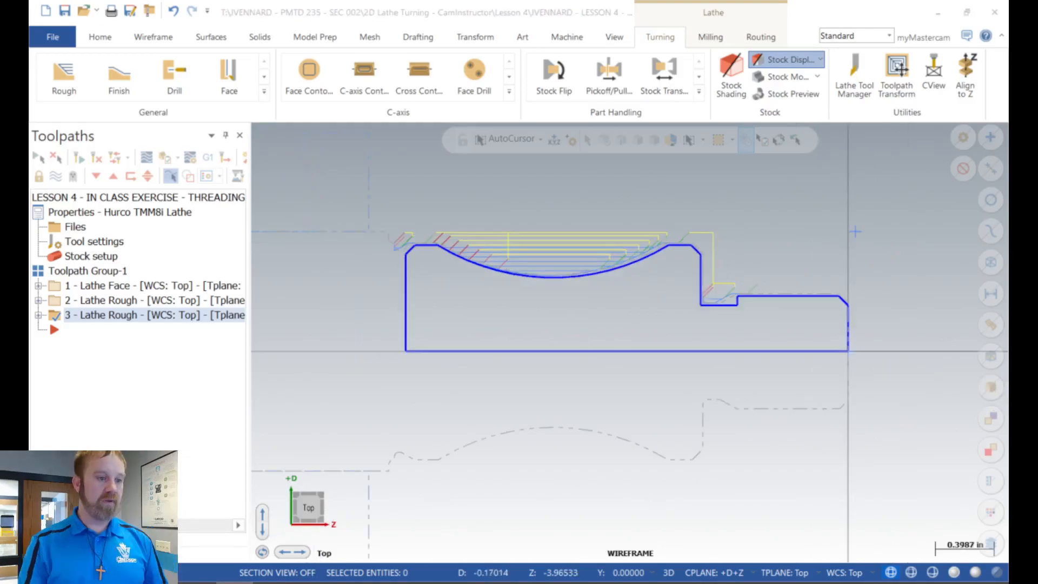
{"action": "right_click", "coordinate": [115, 371]}
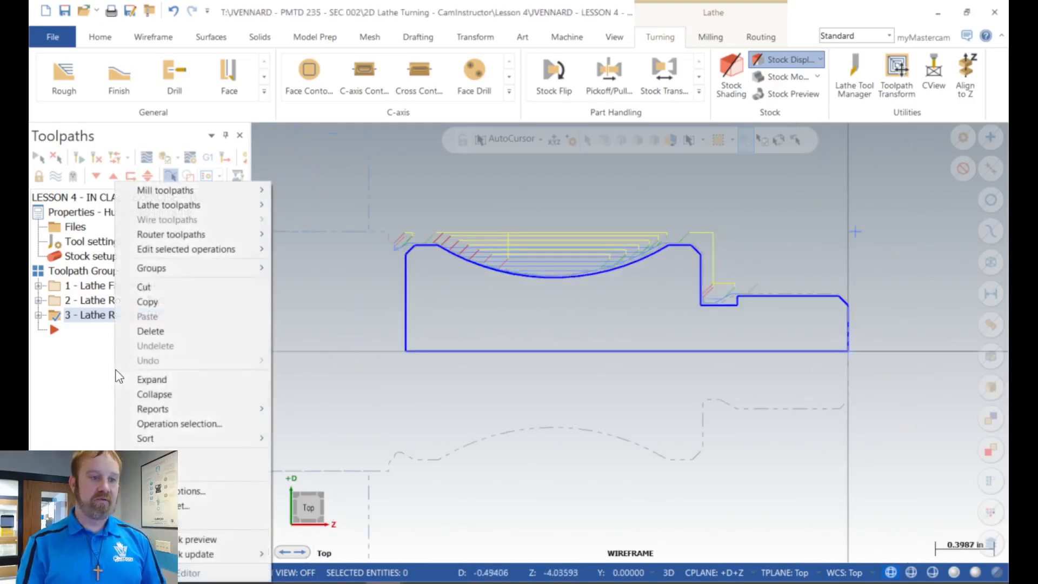
{"action": "left_click", "coordinate": [157, 456]}
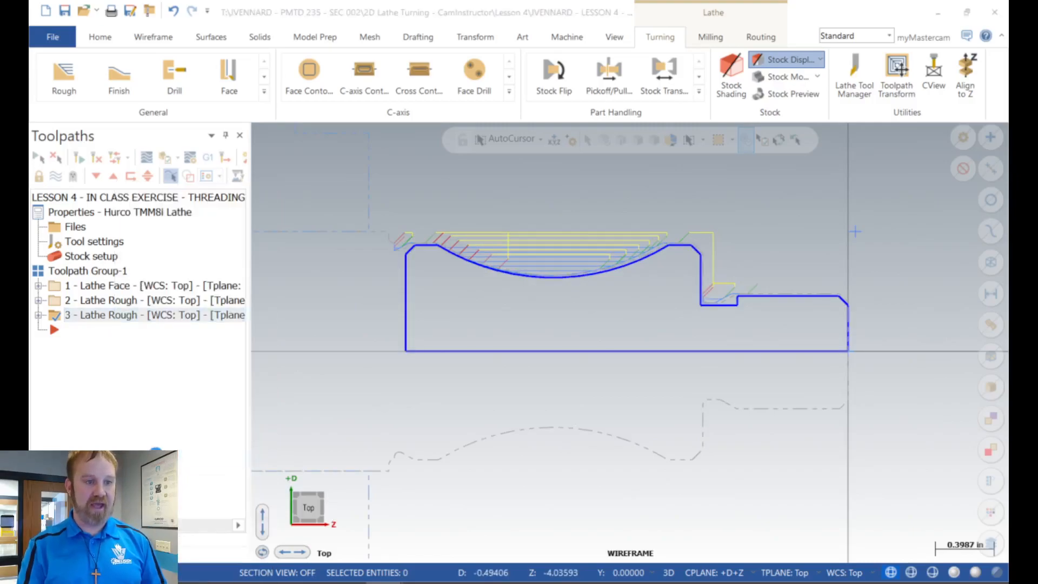
{"action": "left_click", "coordinate": [267, 318]}
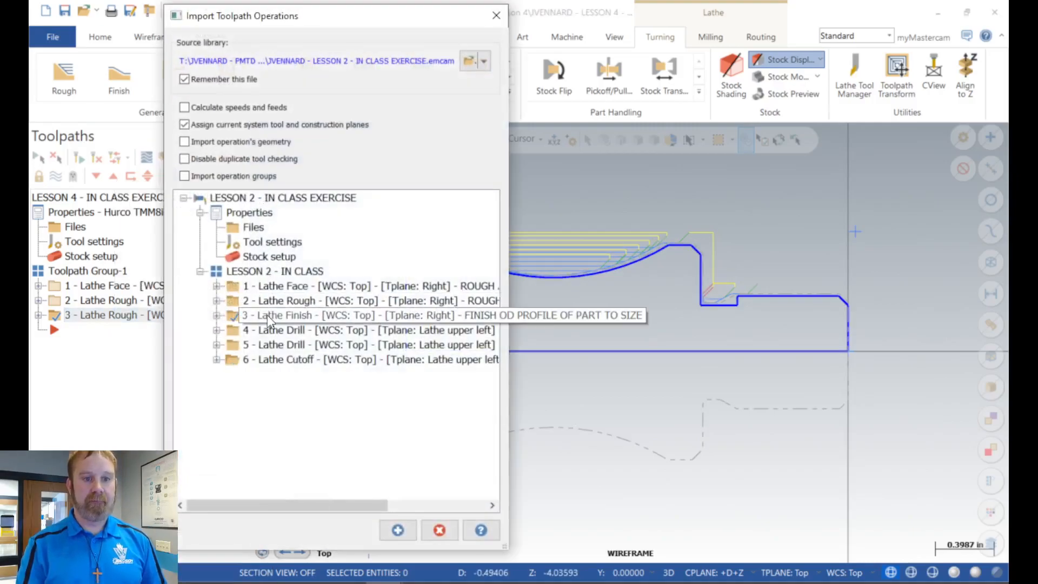
{"action": "left_click", "coordinate": [396, 529]}
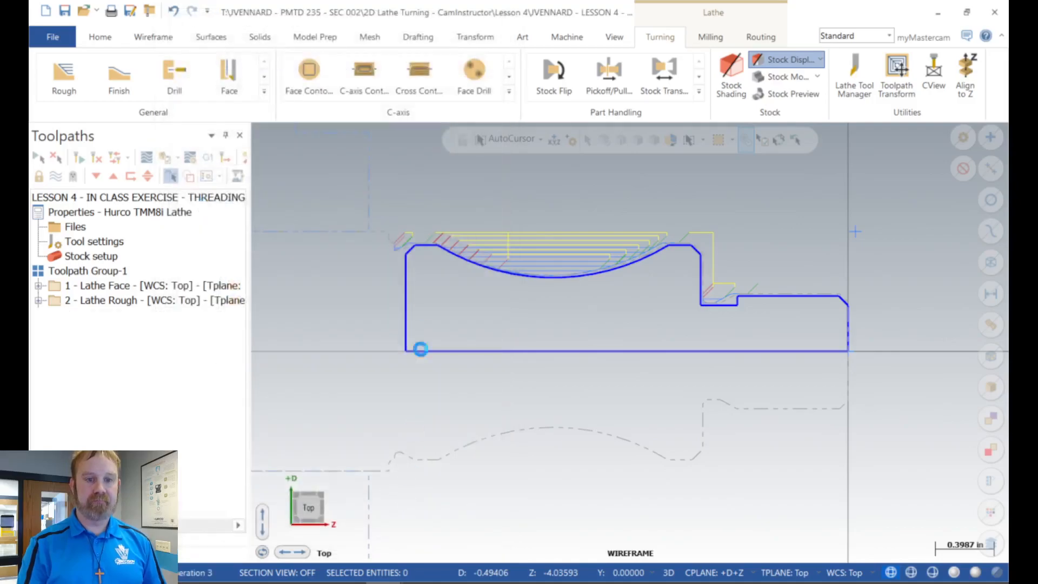
{"action": "left_click", "coordinate": [373, 316]}
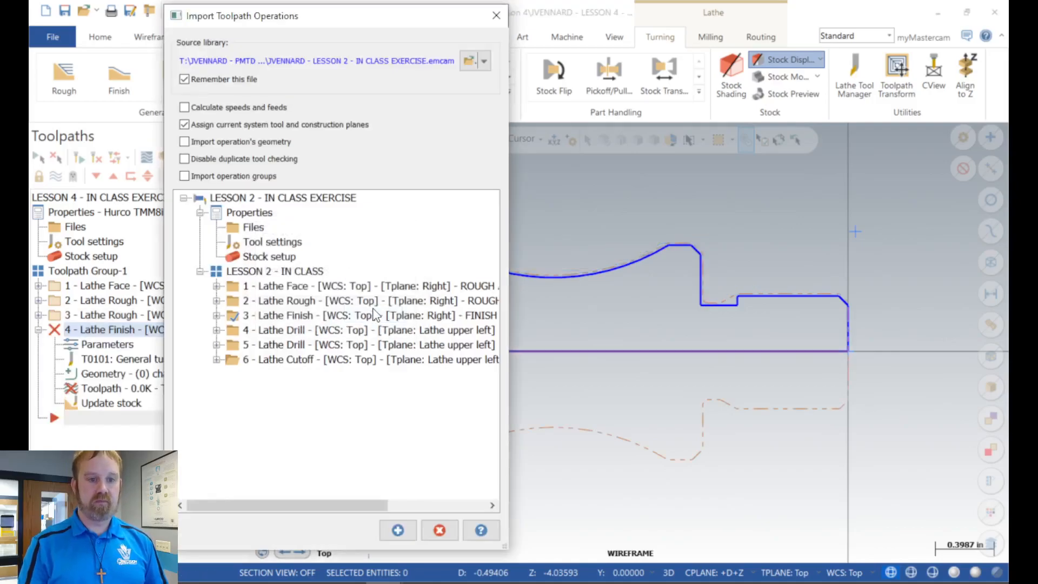
Step: Finish importing and copy the chain geometry of operation 3, the second Lathe Rough, to Lathe Finish operation 4
{"action": "left_click", "coordinate": [435, 529]}
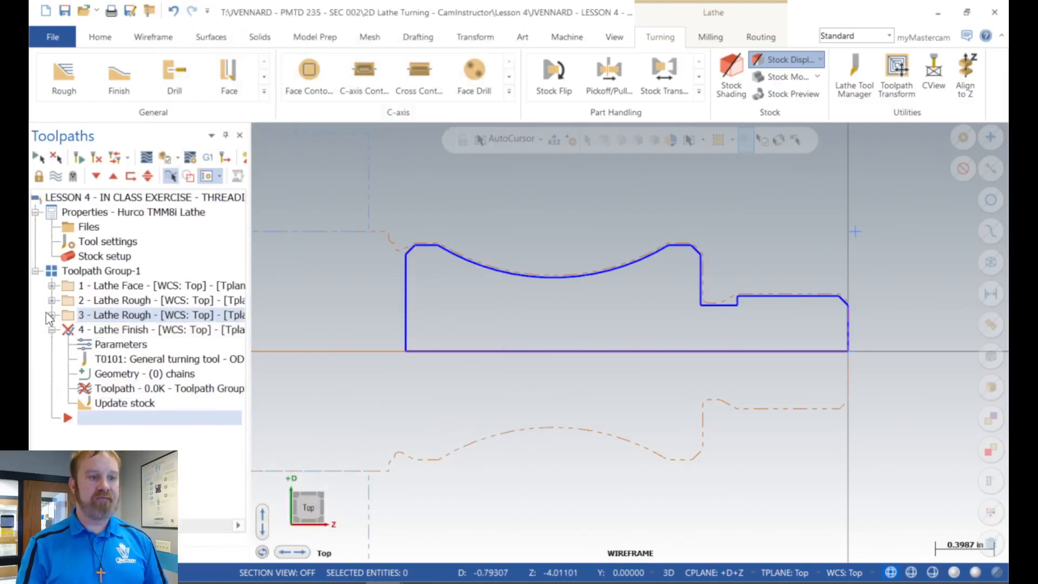
{"action": "left_click", "coordinate": [51, 315]}
{"action": "scroll", "coordinate": [197, 342], "scroll_direction": "right", "scroll_amount": 3}
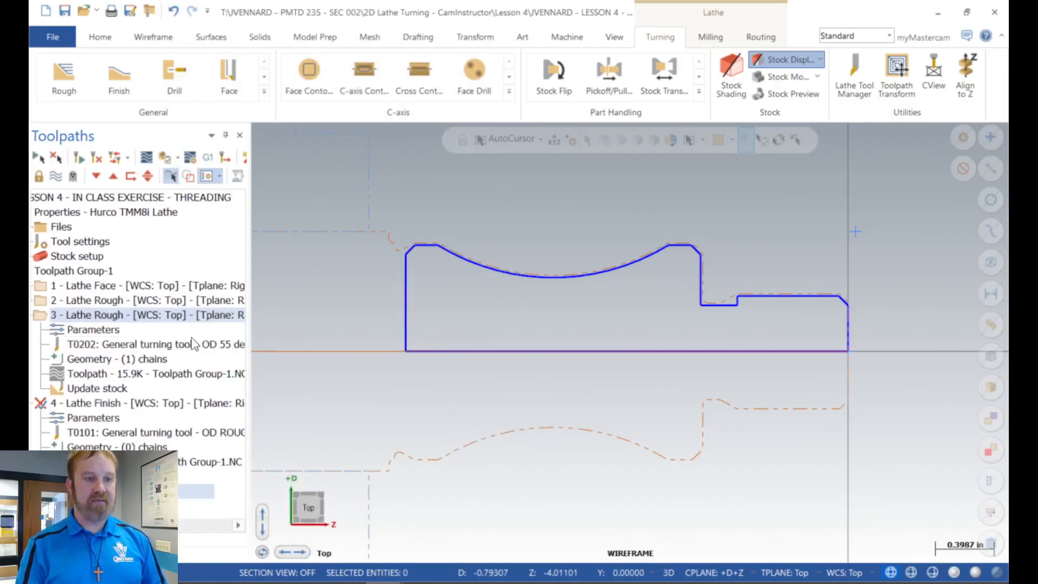
{"action": "scroll", "coordinate": [193, 343], "scroll_direction": "left", "scroll_amount": 4}
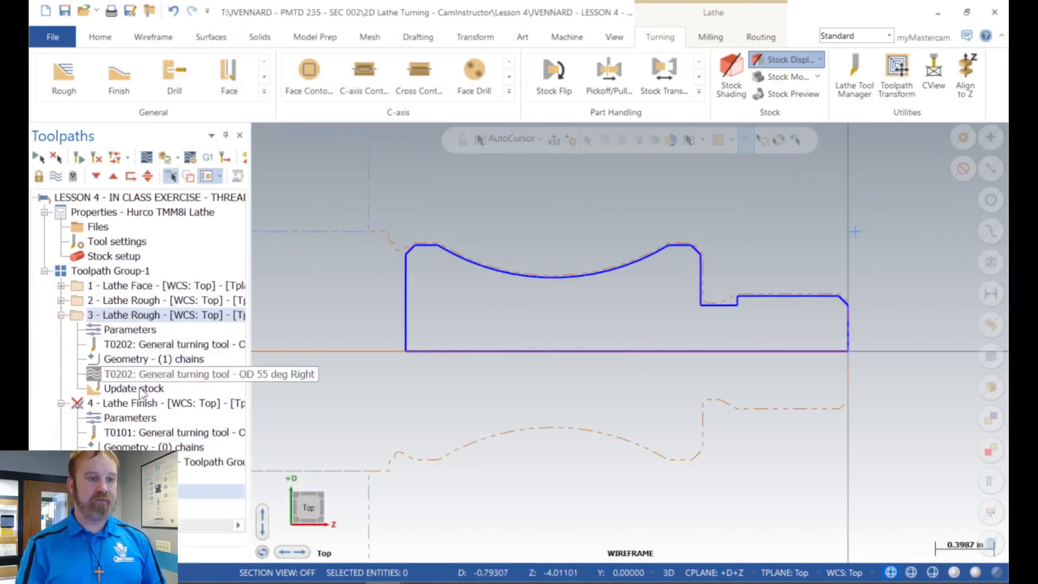
{"action": "left_click", "coordinate": [130, 360]}
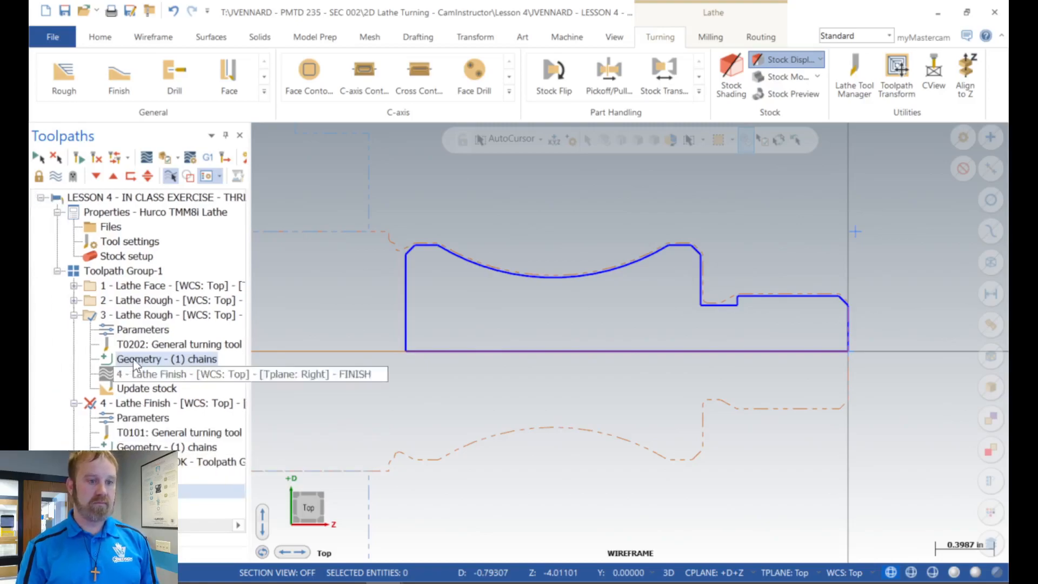
{"action": "left_click", "coordinate": [74, 316]}
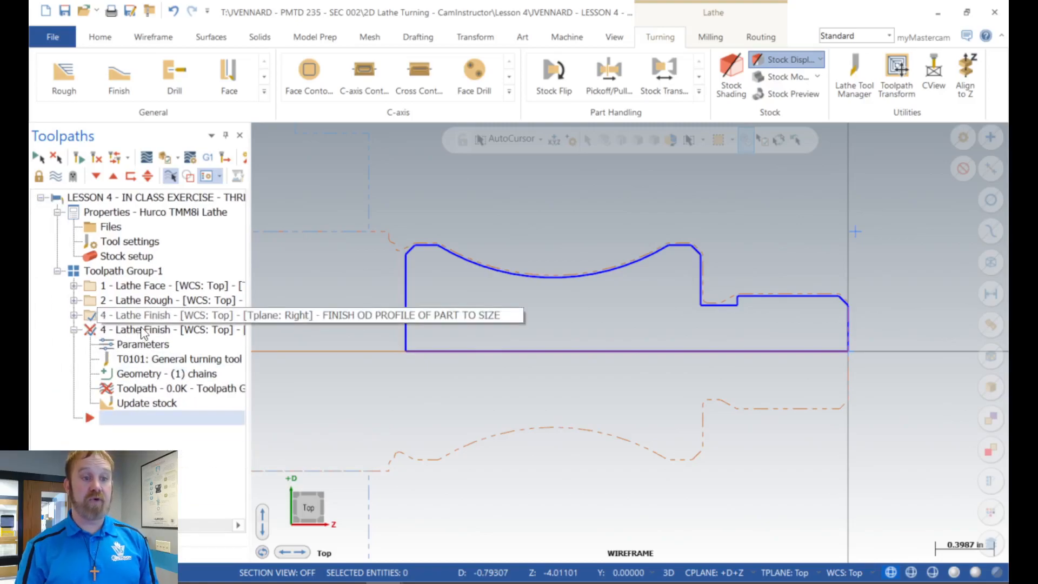
Step: Assign the T0202 OD 55 deg Right tool to the finish operation and set the second plunge cutting option with a 3.0 front clearance angle
{"action": "left_click", "coordinate": [133, 346]}
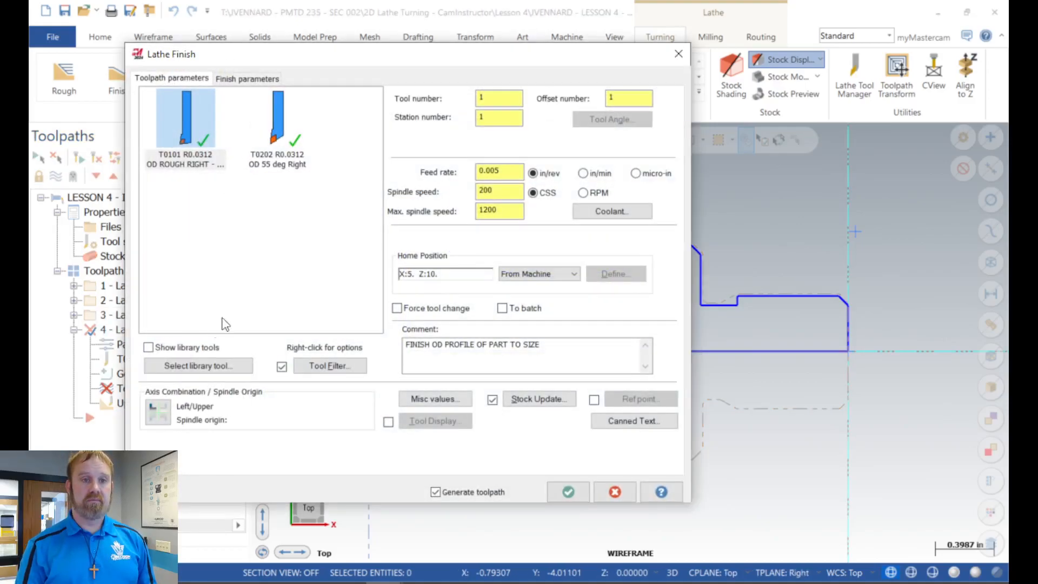
{"action": "left_click", "coordinate": [279, 124]}
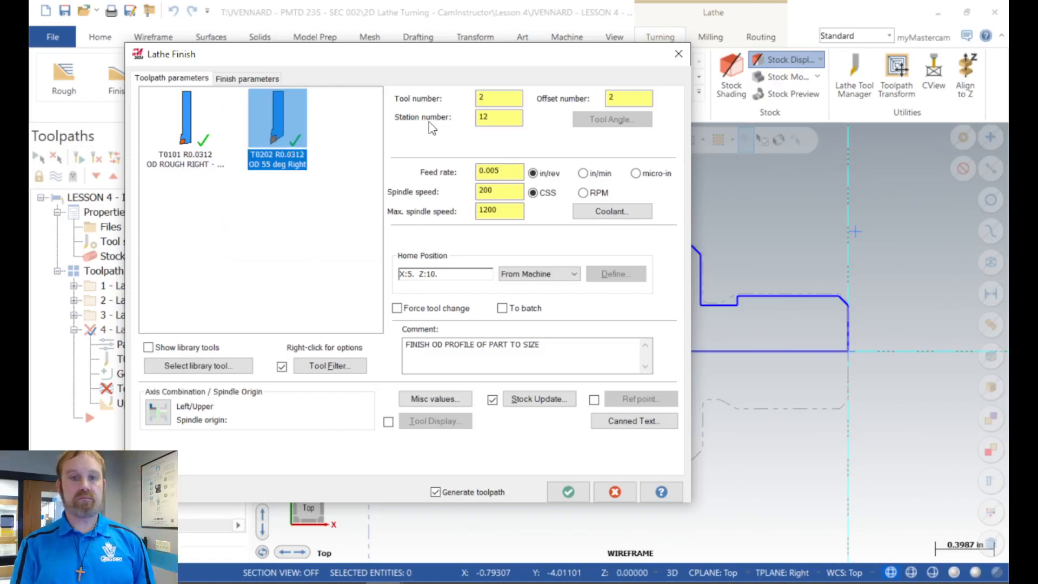
{"action": "left_click", "coordinate": [260, 76]}
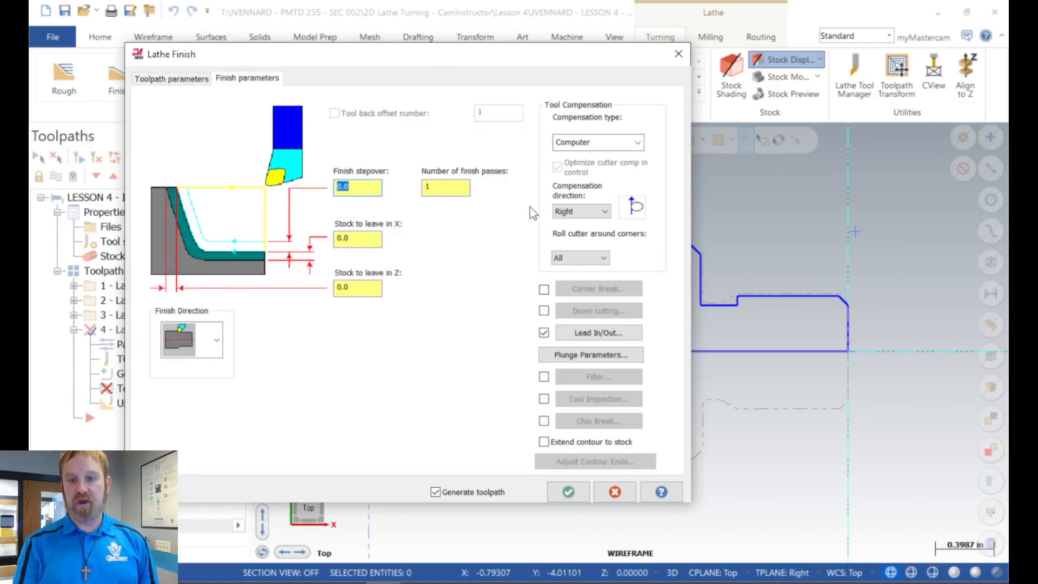
{"action": "left_click", "coordinate": [598, 356]}
{"action": "left_click", "coordinate": [467, 177]}
{"action": "left_click", "coordinate": [367, 238]}
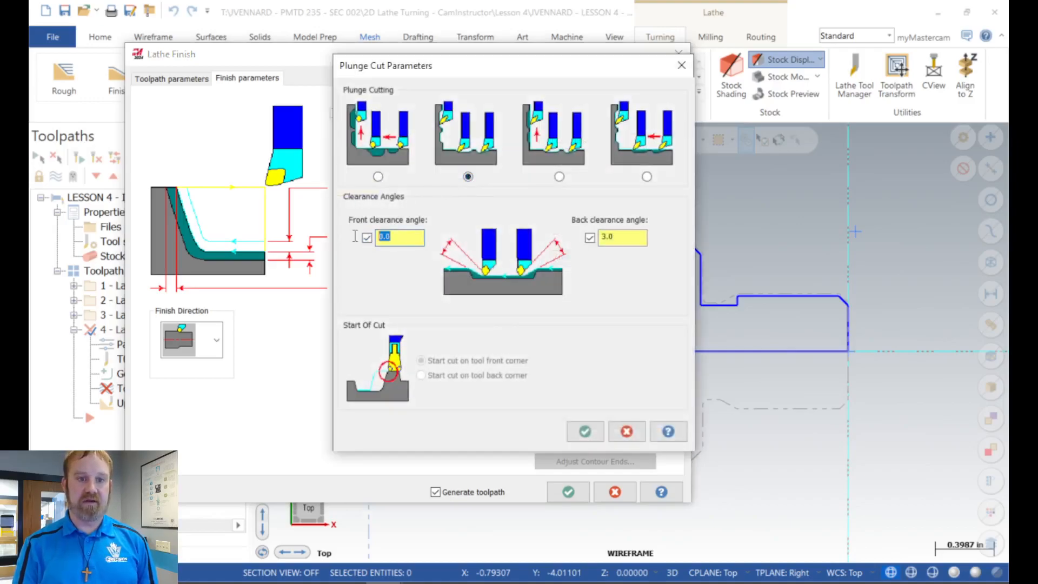
{"action": "type", "text": "3.0"}
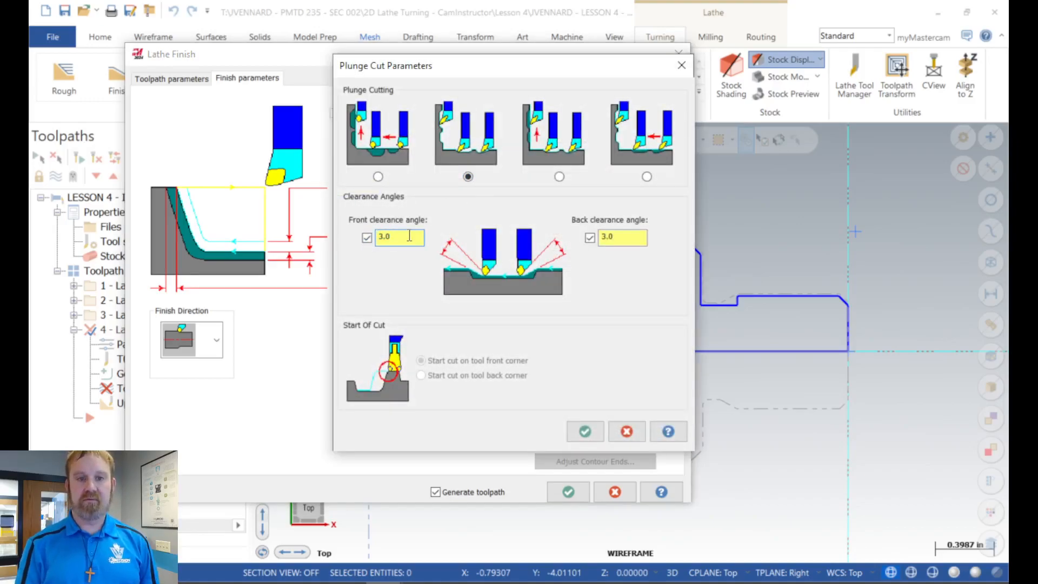
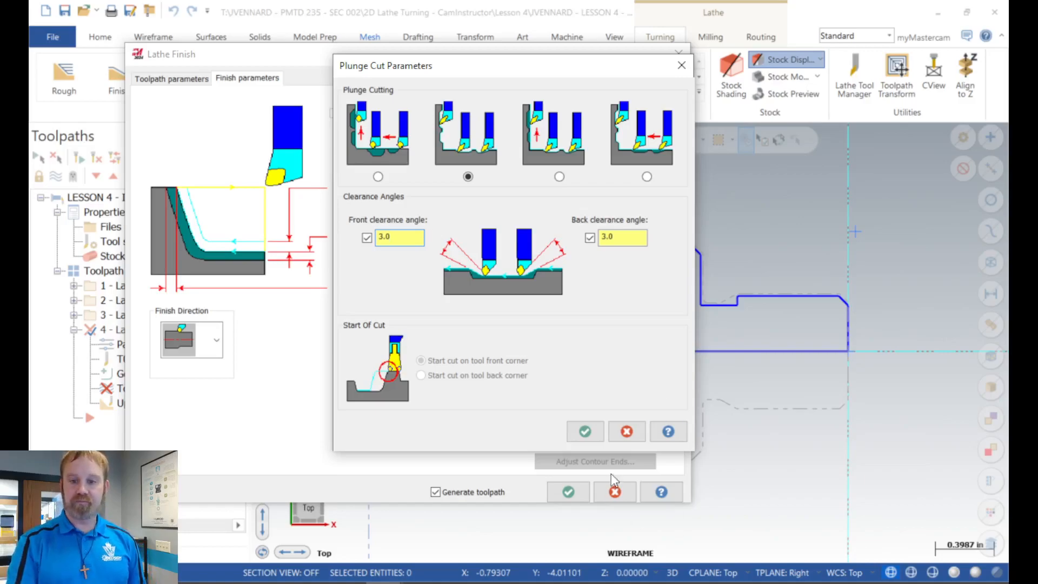
Step: Accept the plunge settings, review the lead-in and lead-out values of the Lathe Finish operation, and generate its toolpath
{"action": "left_click", "coordinate": [585, 431]}
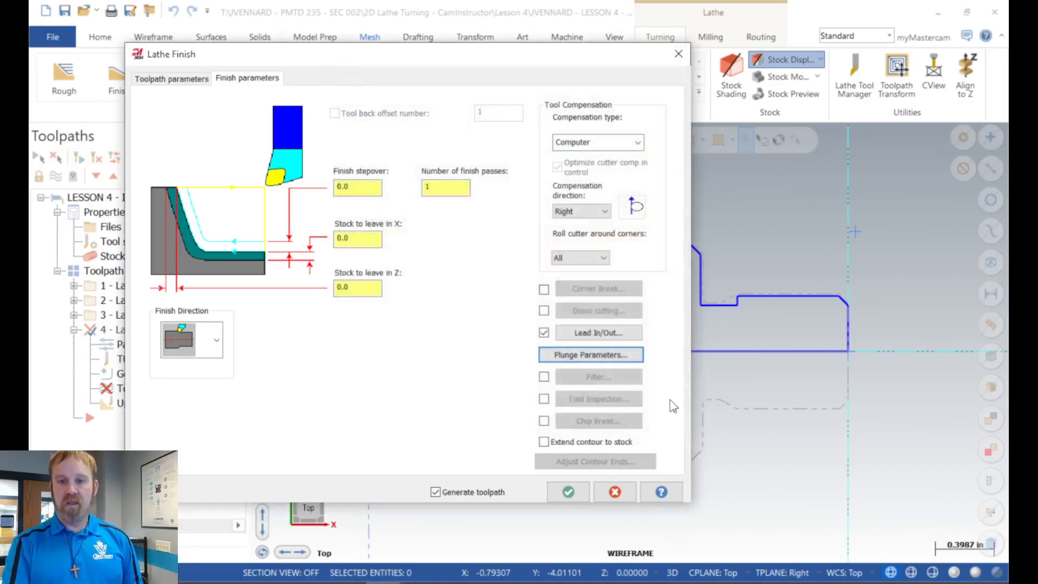
{"action": "left_click", "coordinate": [598, 333]}
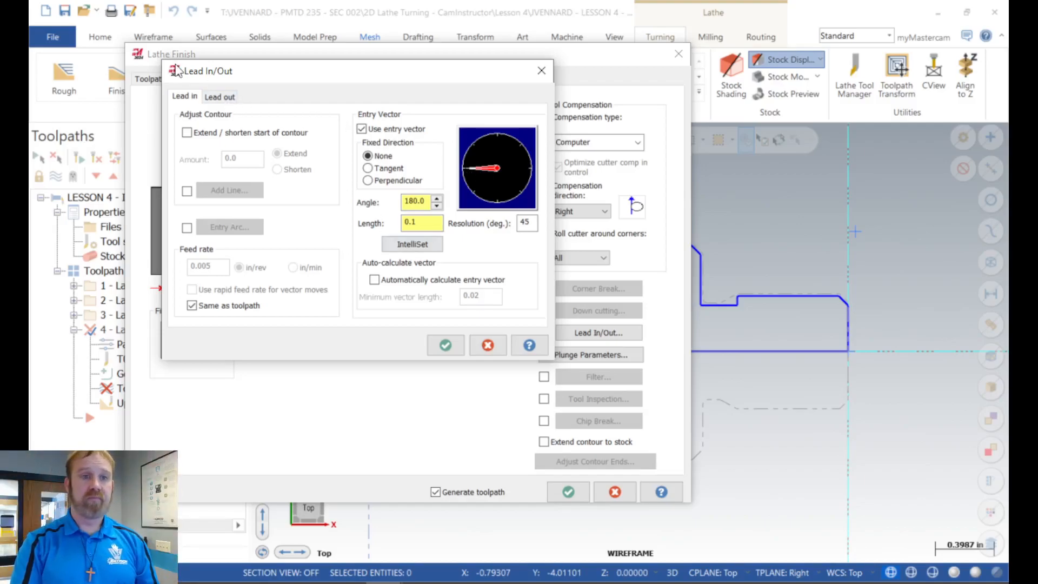
{"action": "left_click", "coordinate": [219, 96]}
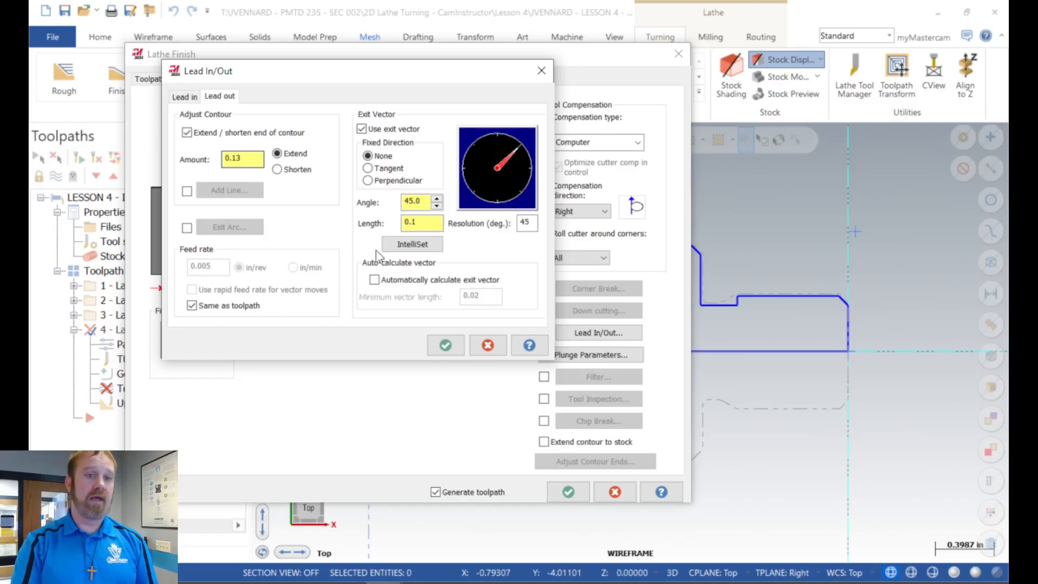
{"action": "left_click", "coordinate": [443, 345]}
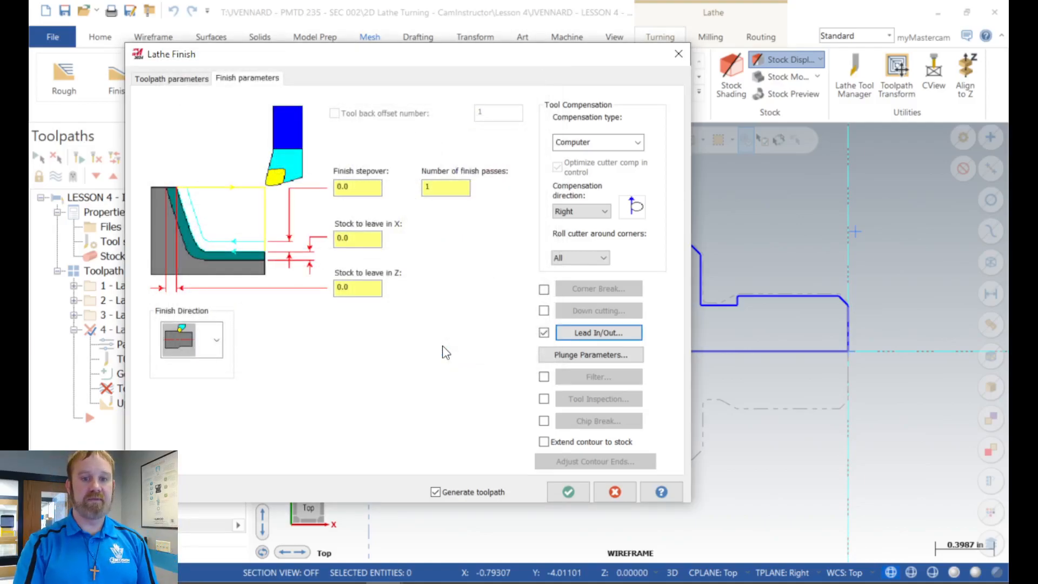
{"action": "left_click", "coordinate": [566, 493]}
Step: Examine the finish toolpath along the OD profile, including the chamfers, the concave arc and the lead-out
{"action": "scroll", "coordinate": [378, 245], "scroll_direction": "up", "scroll_amount": 4}
{"action": "scroll", "coordinate": [380, 245], "scroll_direction": "up", "scroll_amount": 3}
{"action": "scroll", "coordinate": [347, 259], "scroll_direction": "down", "scroll_amount": 2}
{"action": "scroll", "coordinate": [377, 265], "scroll_direction": "down", "scroll_amount": 1}
{"action": "scroll", "coordinate": [377, 264], "scroll_direction": "down", "scroll_amount": 2}
{"action": "scroll", "coordinate": [401, 268], "scroll_direction": "down", "scroll_amount": 3}
{"action": "scroll", "coordinate": [814, 274], "scroll_direction": "up", "scroll_amount": 3}
{"action": "scroll", "coordinate": [854, 278], "scroll_direction": "up", "scroll_amount": 1}
{"action": "scroll", "coordinate": [880, 300], "scroll_direction": "down", "scroll_amount": 3}
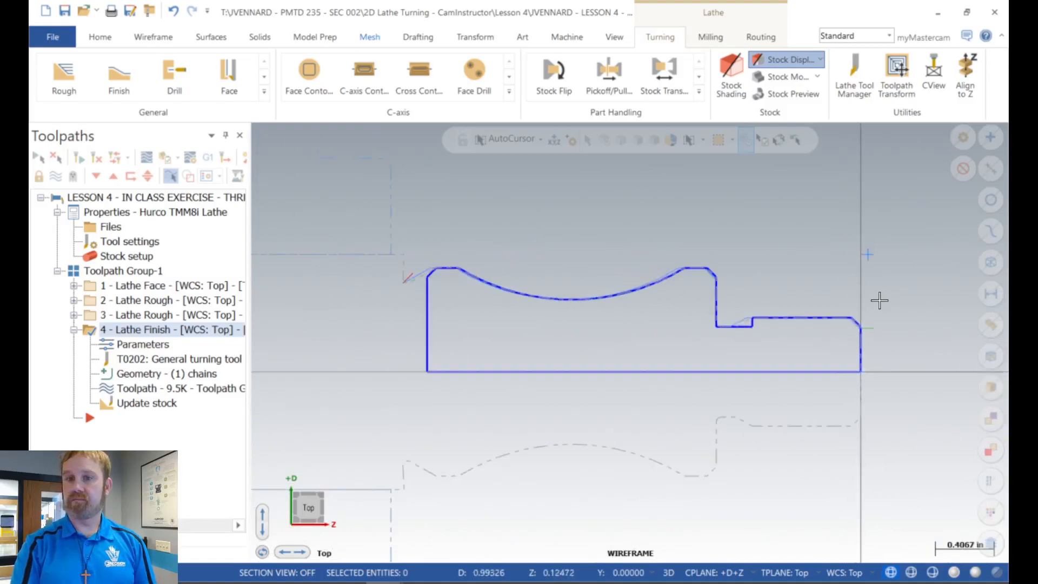
{"action": "scroll", "coordinate": [713, 273], "scroll_direction": "up", "scroll_amount": 5}
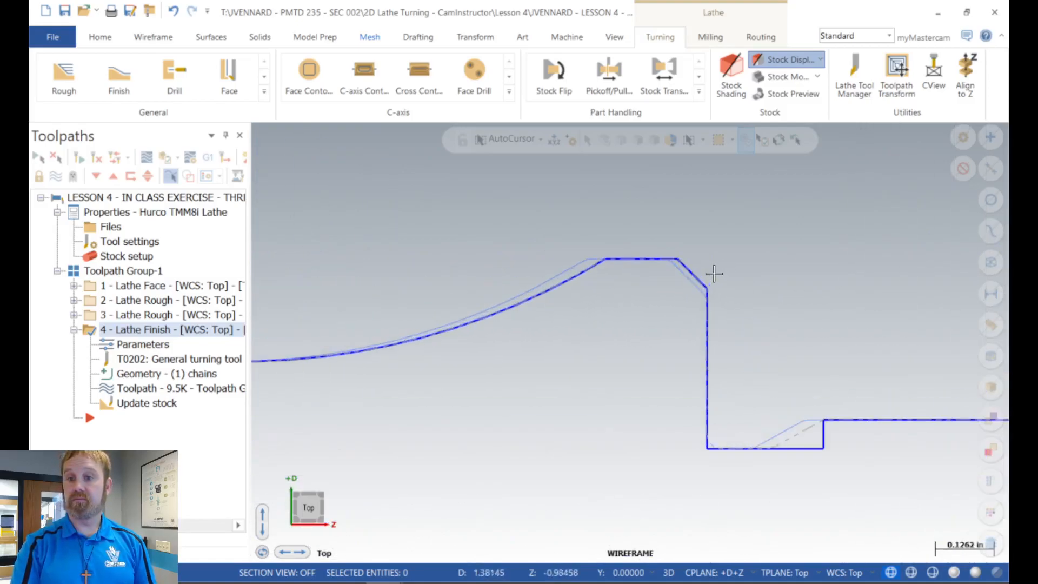
{"action": "scroll", "coordinate": [763, 271], "scroll_direction": "down", "scroll_amount": 2}
{"action": "scroll", "coordinate": [771, 271], "scroll_direction": "down", "scroll_amount": 3}
{"action": "scroll", "coordinate": [262, 283], "scroll_direction": "up", "scroll_amount": 4}
{"action": "scroll", "coordinate": [303, 286], "scroll_direction": "up", "scroll_amount": 3}
{"action": "scroll", "coordinate": [576, 313], "scroll_direction": "down", "scroll_amount": 3}
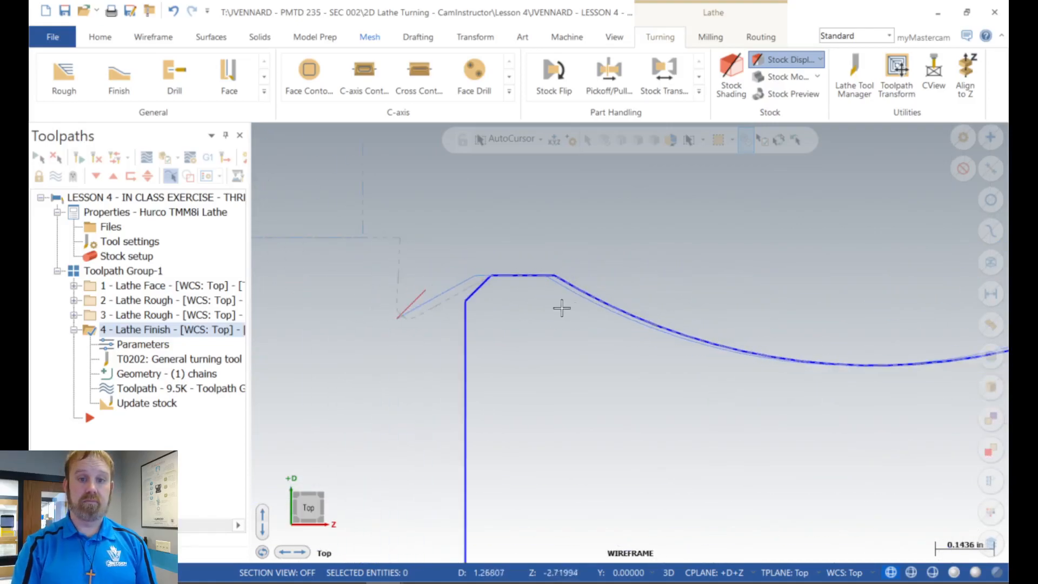
{"action": "scroll", "coordinate": [447, 290], "scroll_direction": "up", "scroll_amount": 4}
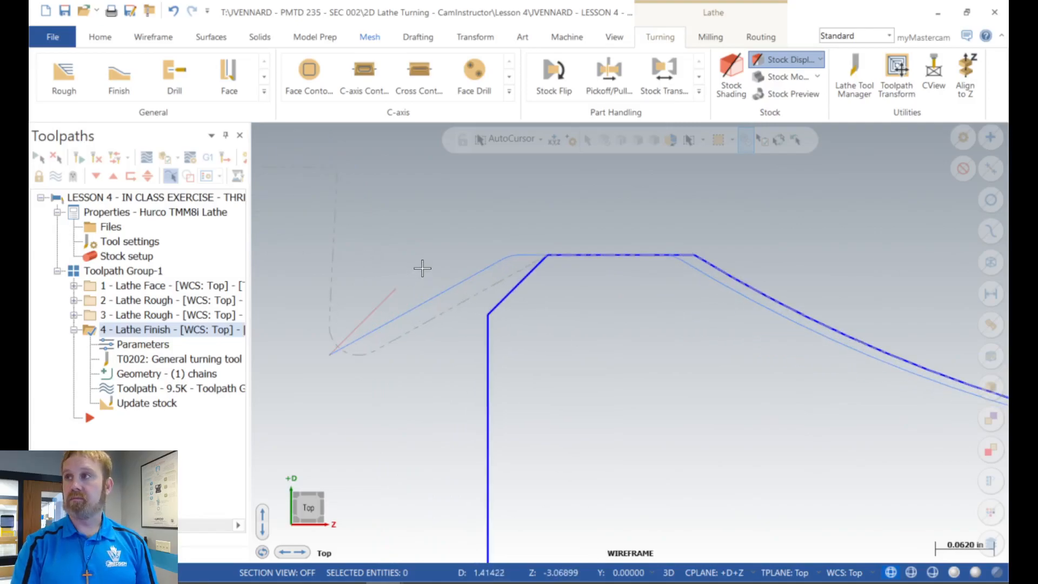
{"action": "scroll", "coordinate": [441, 384], "scroll_direction": "down", "scroll_amount": 1}
{"action": "scroll", "coordinate": [441, 384], "scroll_direction": "down", "scroll_amount": 1}
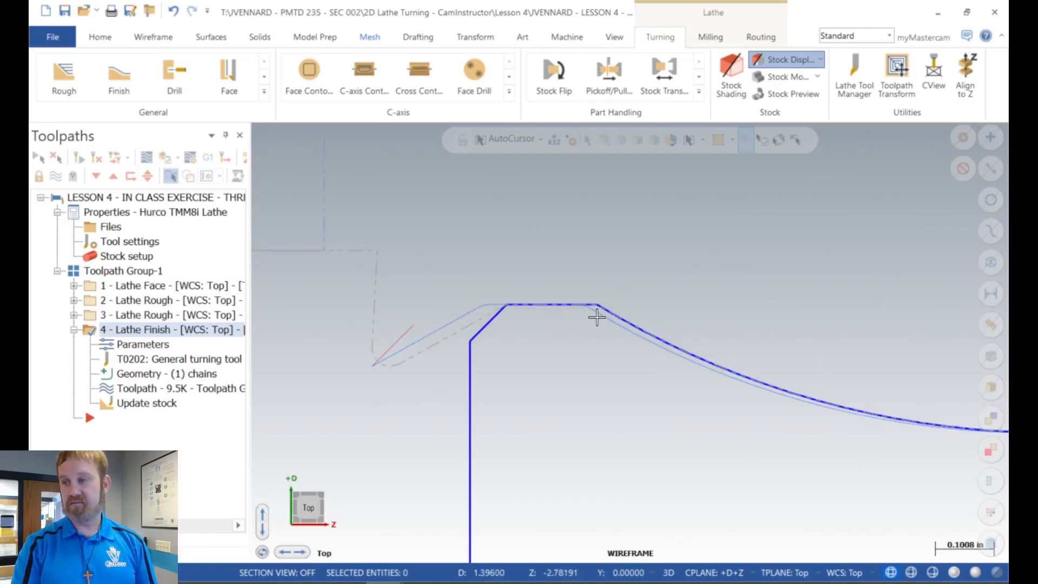
{"action": "scroll", "coordinate": [519, 330], "scroll_direction": "down", "scroll_amount": 1}
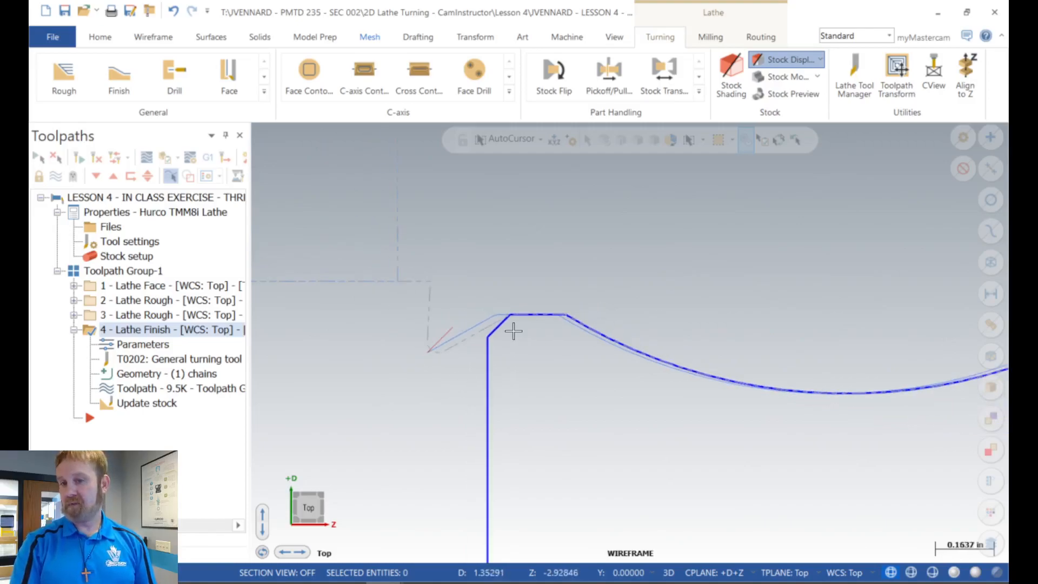
Step: Sketch a line about 0.184 in long crossing the start of the concave arc's descending side and set its angle to 265 degrees
{"action": "scroll", "coordinate": [590, 326], "scroll_direction": "up", "scroll_amount": 3}
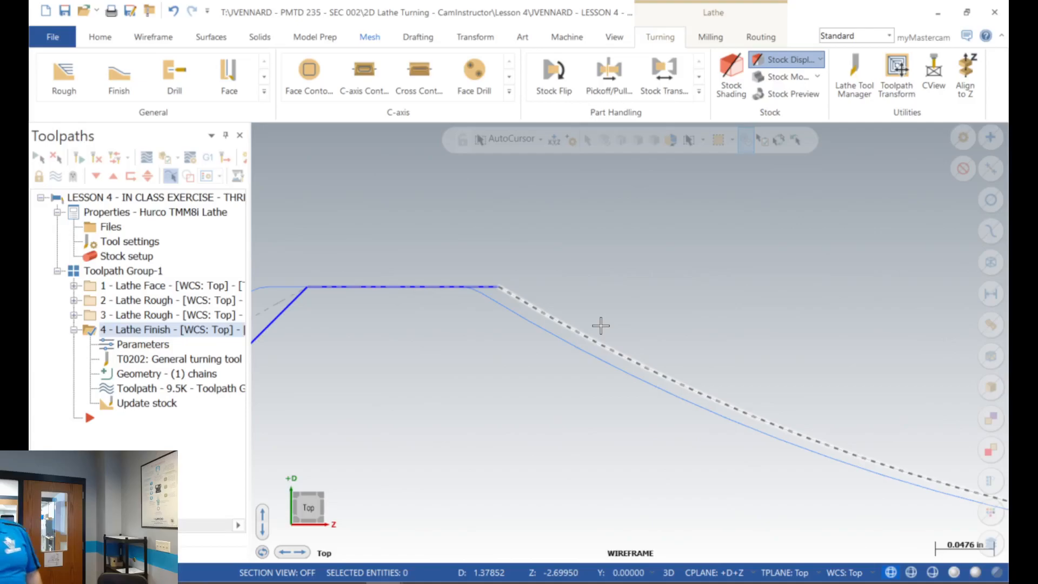
{"action": "left_click", "coordinate": [155, 37]}
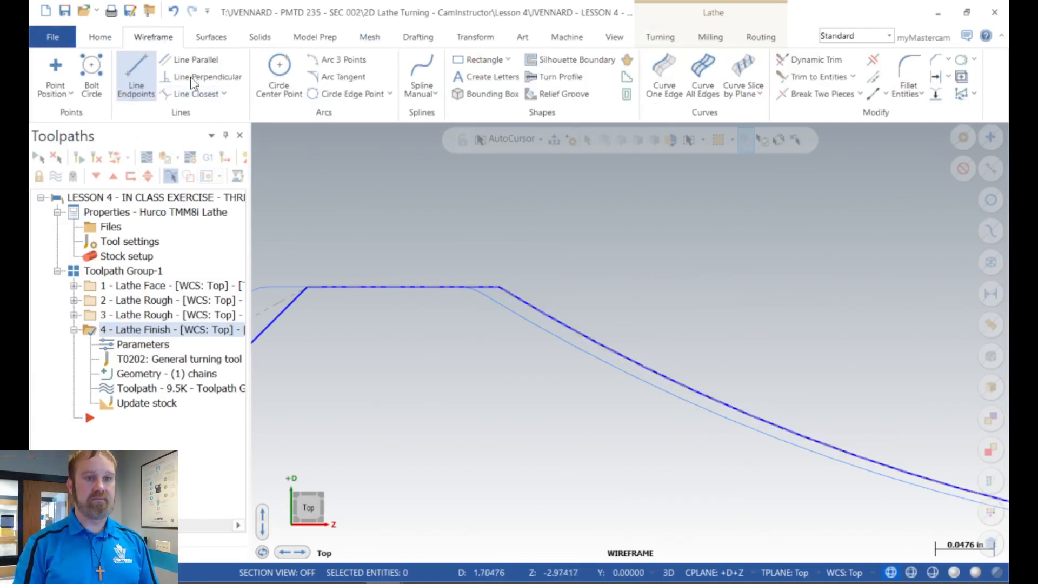
{"action": "left_click", "coordinate": [157, 82]}
{"action": "left_click", "coordinate": [602, 200]}
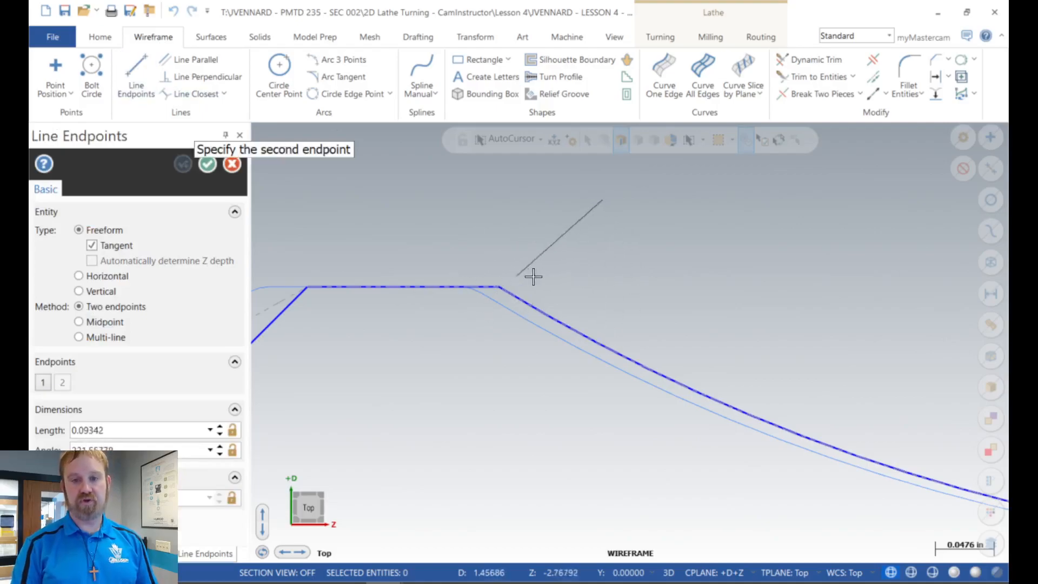
{"action": "left_click", "coordinate": [548, 421]}
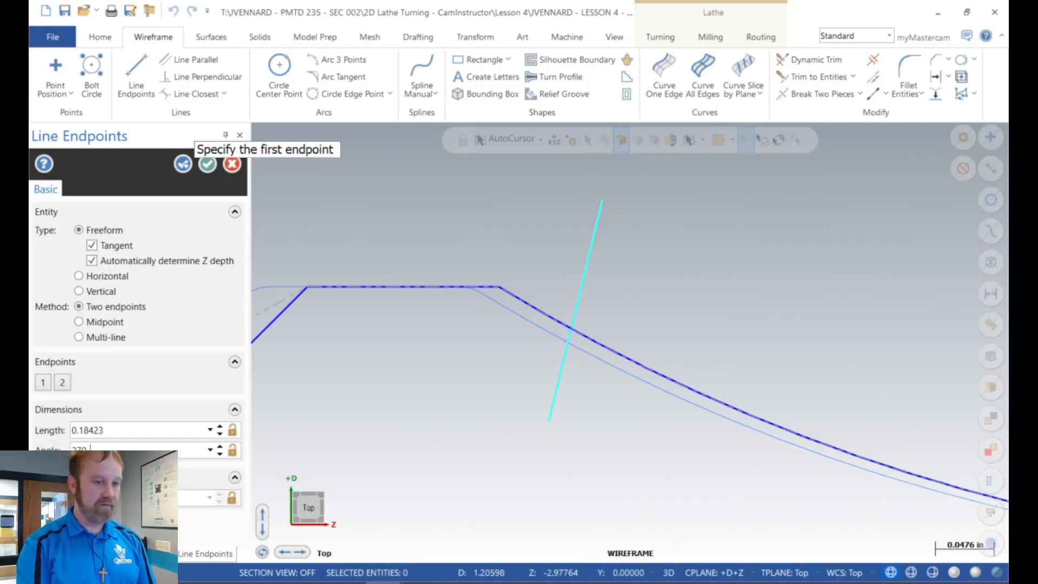
{"action": "type", "text": "65"}
{"action": "key", "text": "Return"}
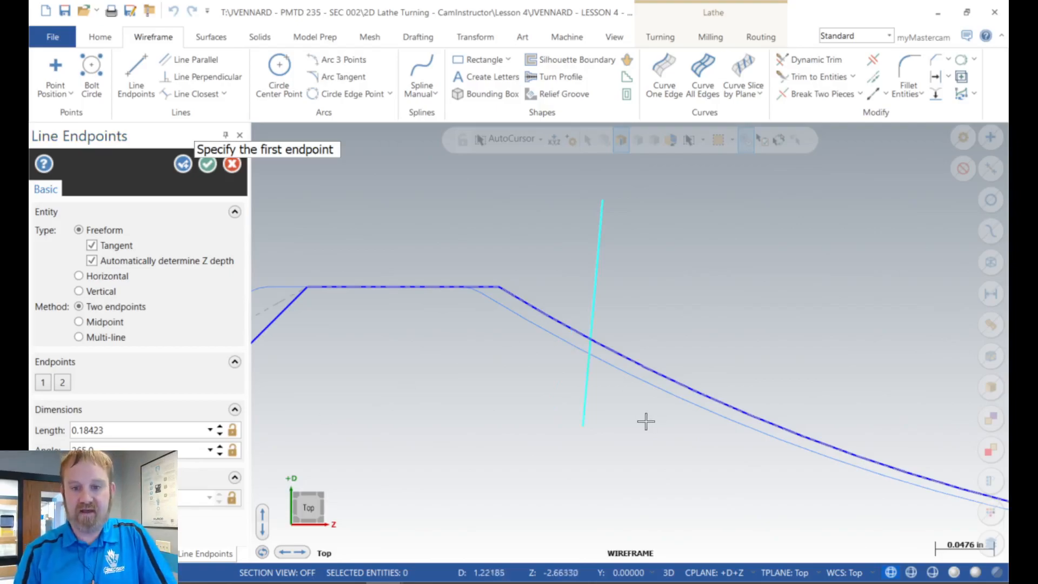
Step: Draw a second line about 0.265 in long from the first line's lower endpoint and set its angle to 30 degrees
{"action": "left_click", "coordinate": [584, 431]}
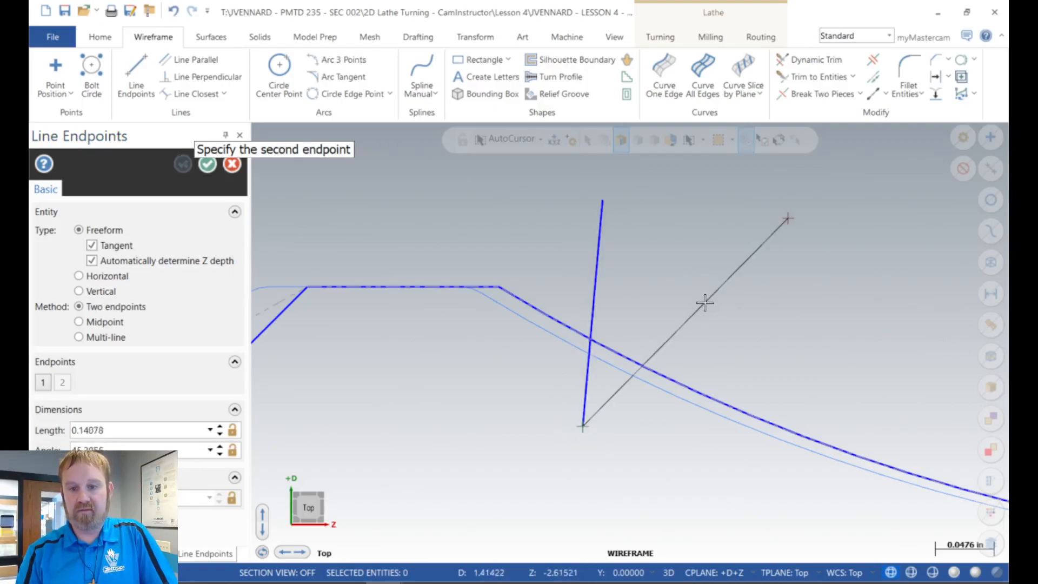
{"action": "left_click", "coordinate": [802, 184]}
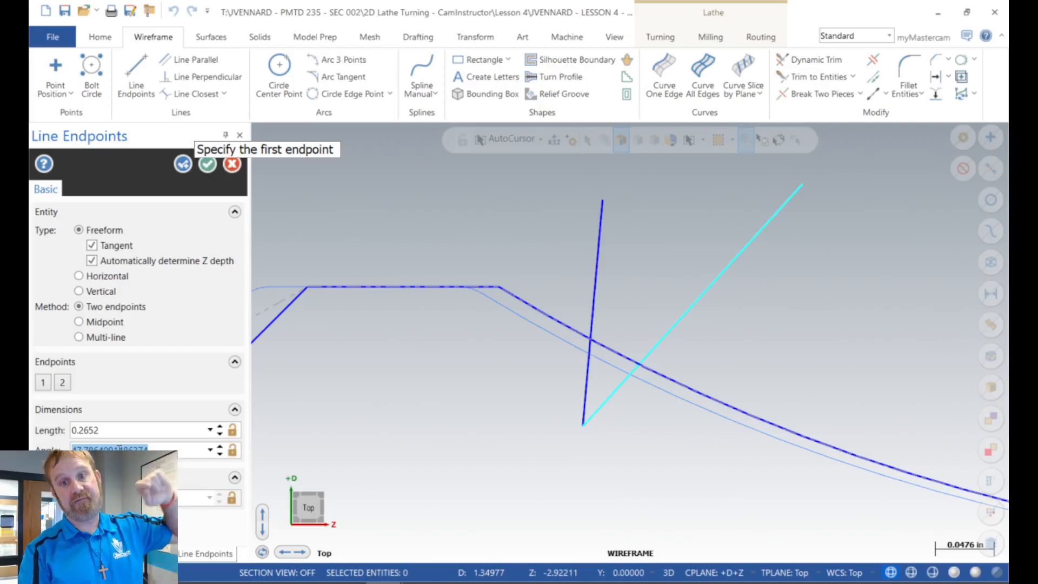
{"action": "key", "text": "Return"}
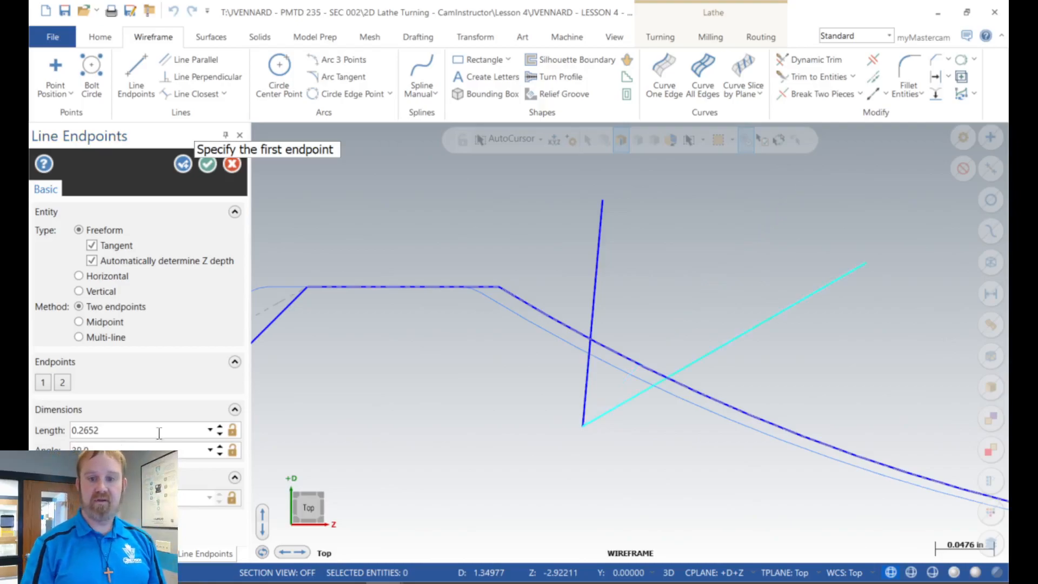
{"action": "left_click", "coordinate": [207, 164]}
Step: Move both V-shaped lines dynamically by their shared corner so that it sits on the finish toolpath along the concave arc
{"action": "scroll", "coordinate": [494, 443], "scroll_direction": "down", "scroll_amount": 2}
{"action": "scroll", "coordinate": [469, 427], "scroll_direction": "down", "scroll_amount": 4}
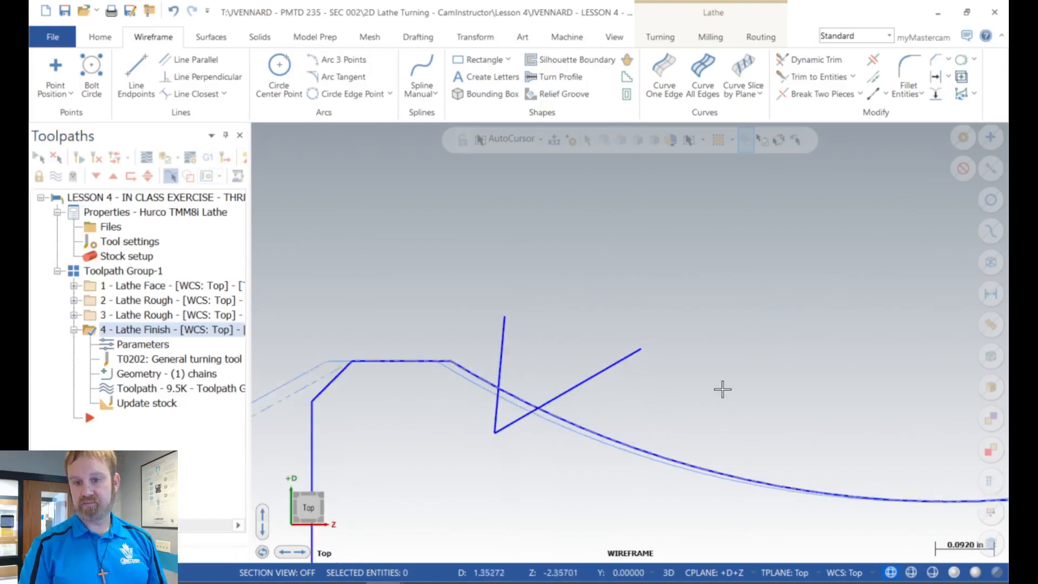
{"action": "scroll", "coordinate": [722, 390], "scroll_direction": "up", "scroll_amount": 4}
{"action": "left_click", "coordinate": [521, 374]}
{"action": "left_click", "coordinate": [422, 348]}
{"action": "left_click", "coordinate": [521, 64]}
{"action": "scroll", "coordinate": [422, 442], "scroll_direction": "up", "scroll_amount": 3}
{"action": "left_click", "coordinate": [438, 433]}
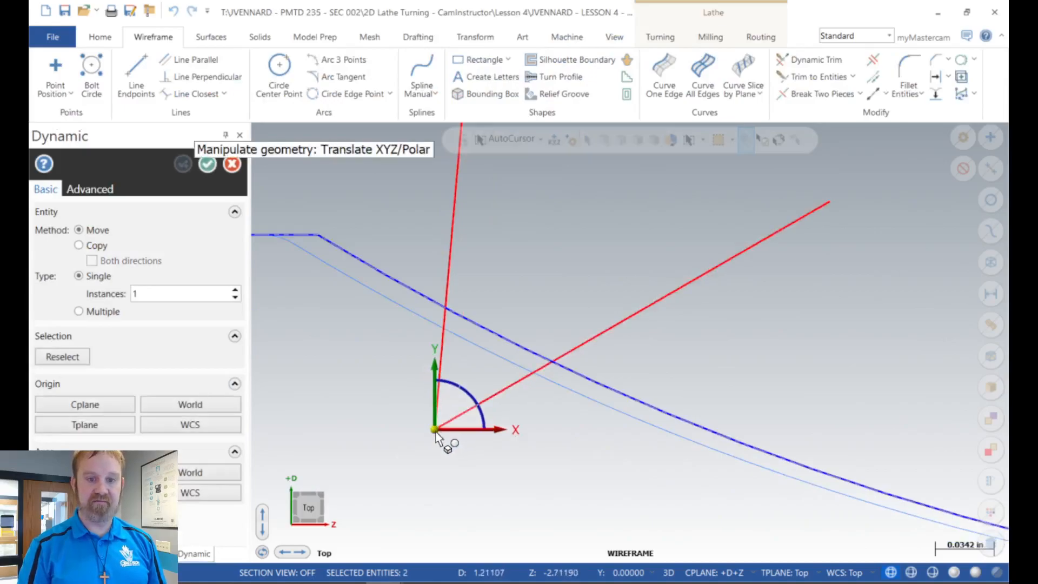
{"action": "left_click", "coordinate": [436, 430]}
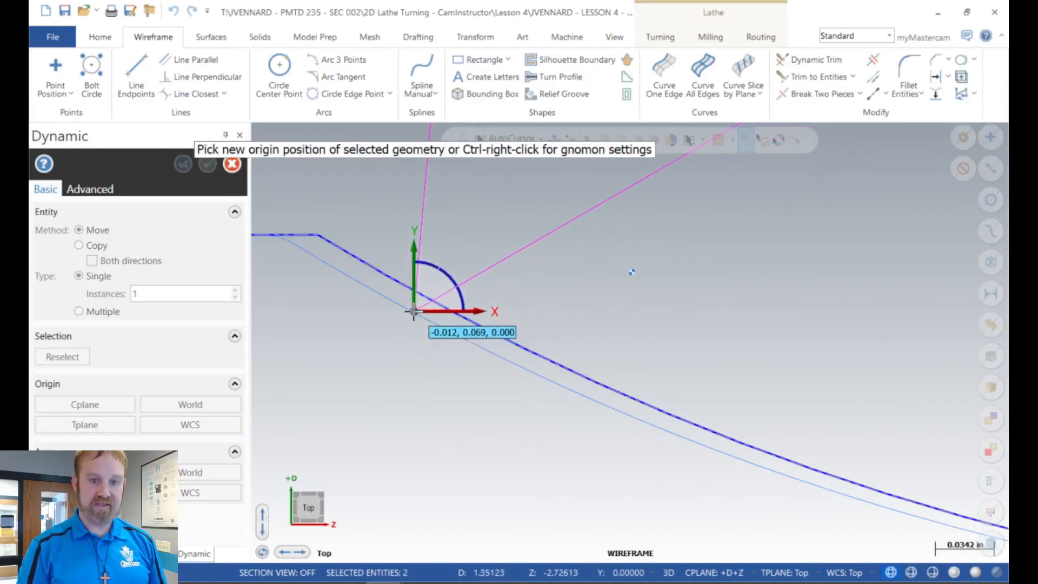
{"action": "left_click", "coordinate": [411, 313]}
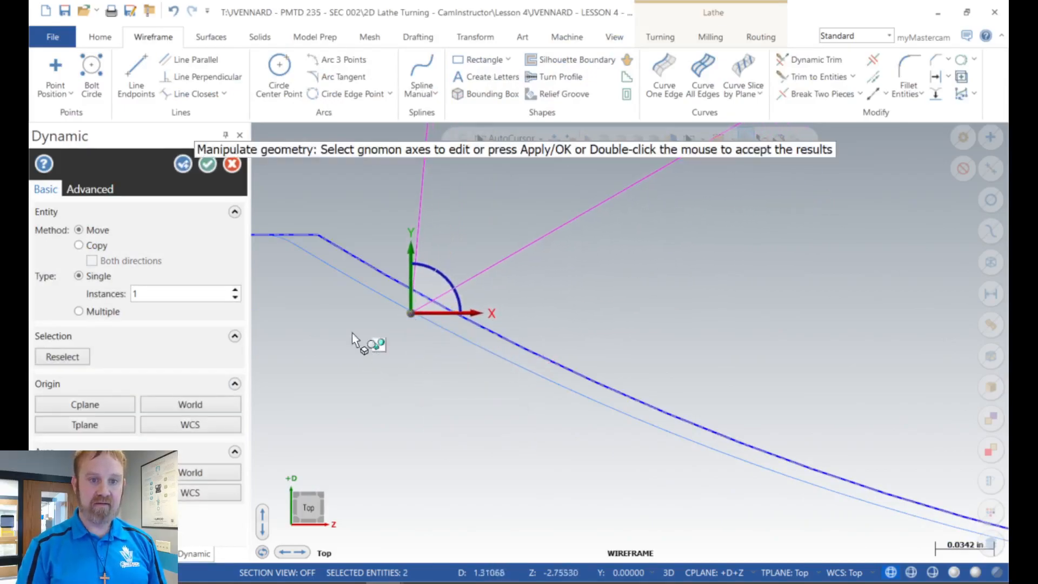
{"action": "left_click", "coordinate": [208, 164]}
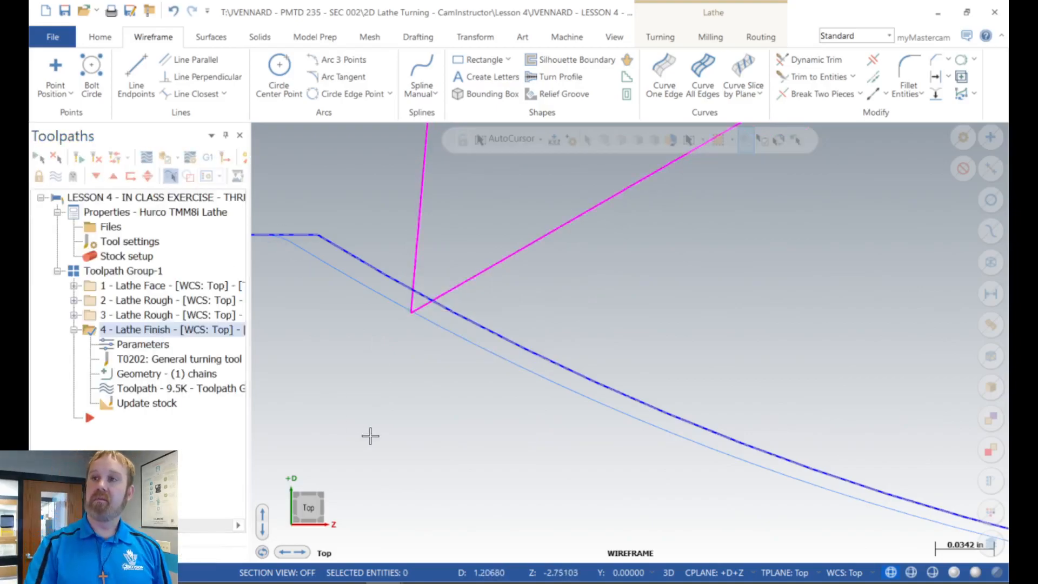
Step: Check the Lathe Finish operation's tool settings and fillet the corner between the two lines with a 1/32 radius
{"action": "left_click", "coordinate": [138, 343]}
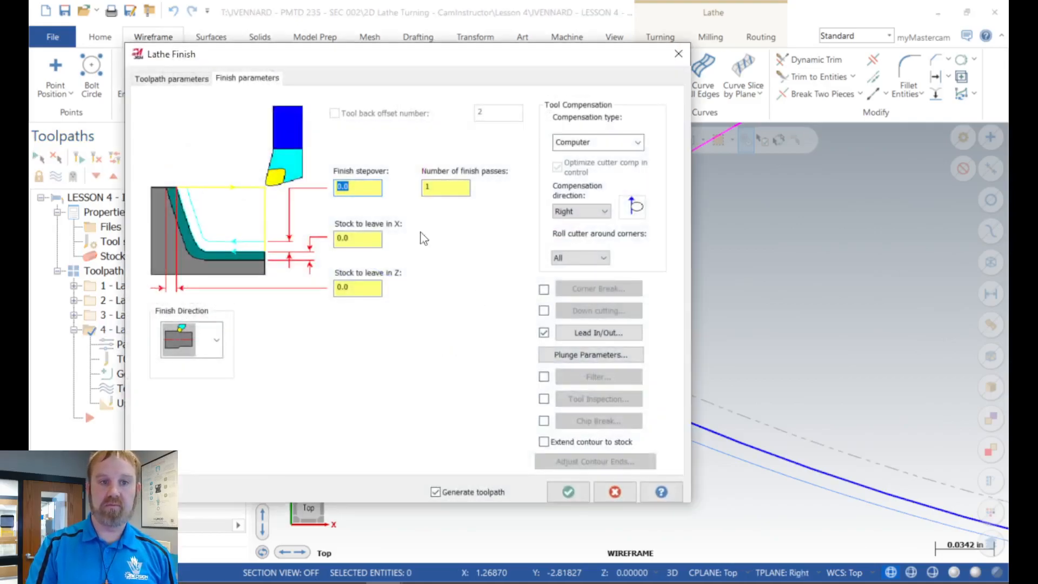
{"action": "left_click", "coordinate": [161, 78]}
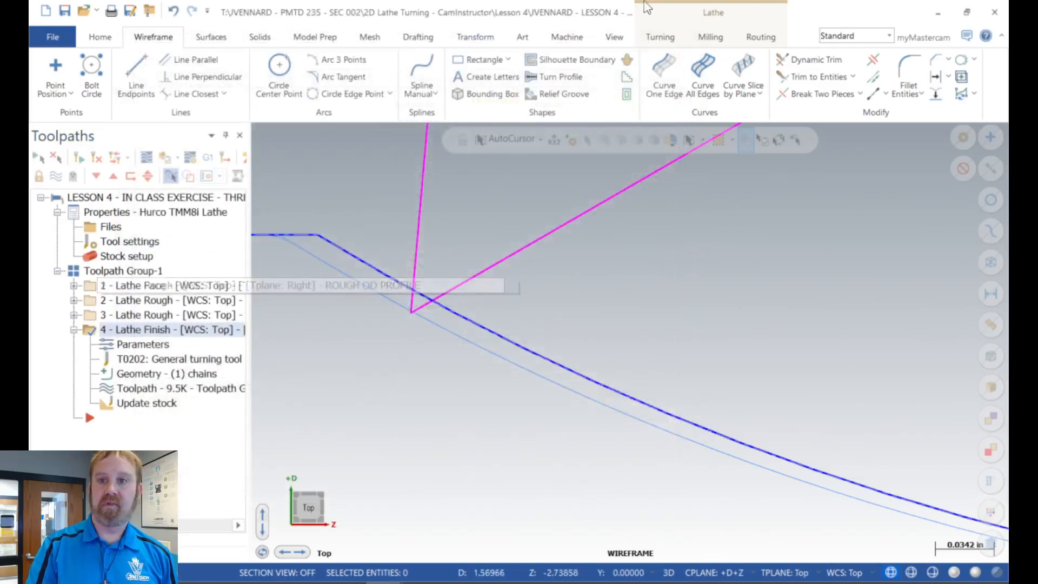
{"action": "left_click", "coordinate": [908, 79]}
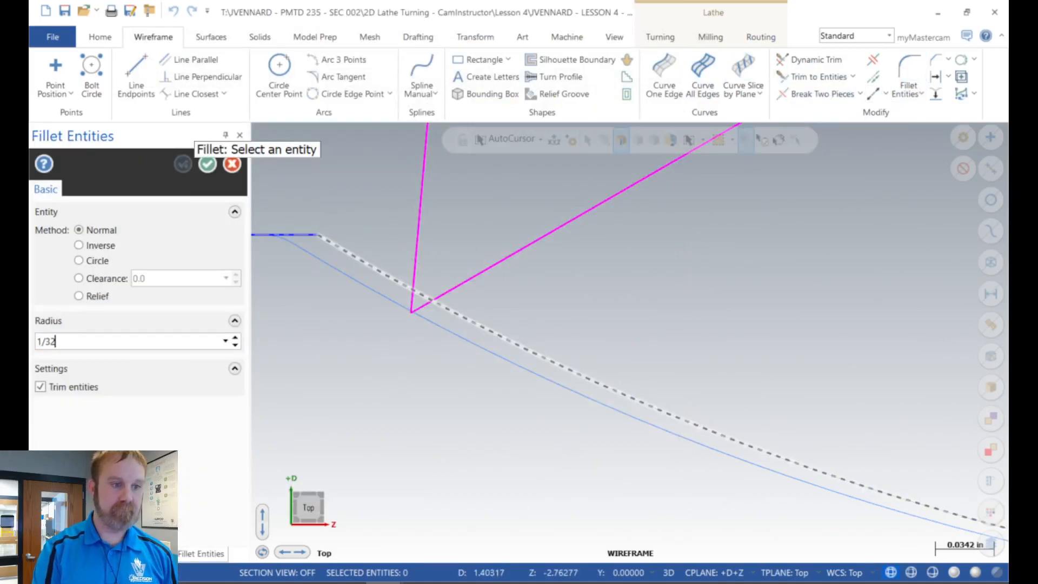
{"action": "left_click", "coordinate": [418, 252]}
{"action": "left_click", "coordinate": [462, 283]}
{"action": "scroll", "coordinate": [336, 395], "scroll_direction": "down", "scroll_amount": 3}
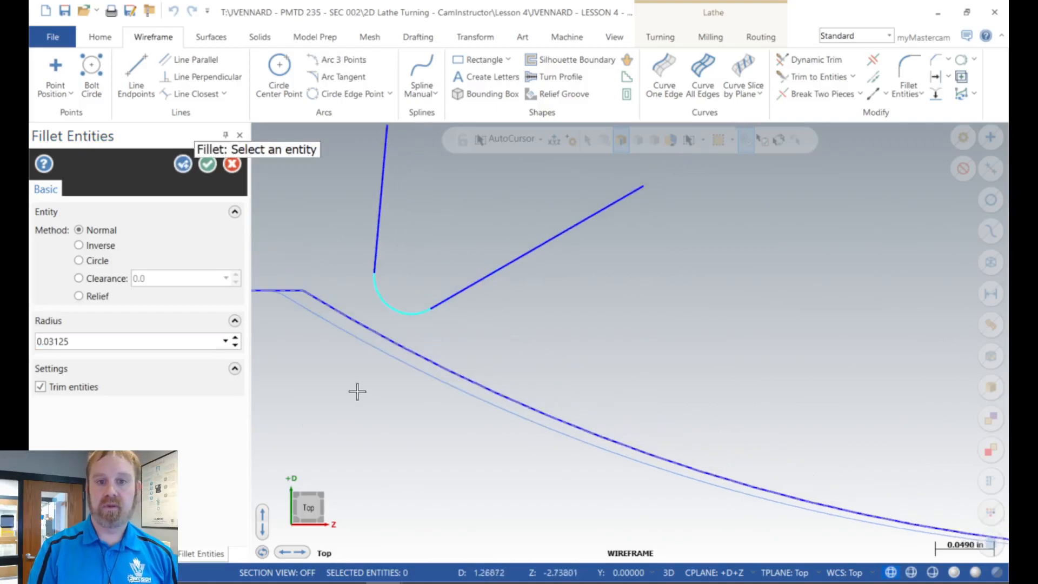
{"action": "scroll", "coordinate": [322, 366], "scroll_direction": "up", "scroll_amount": 3}
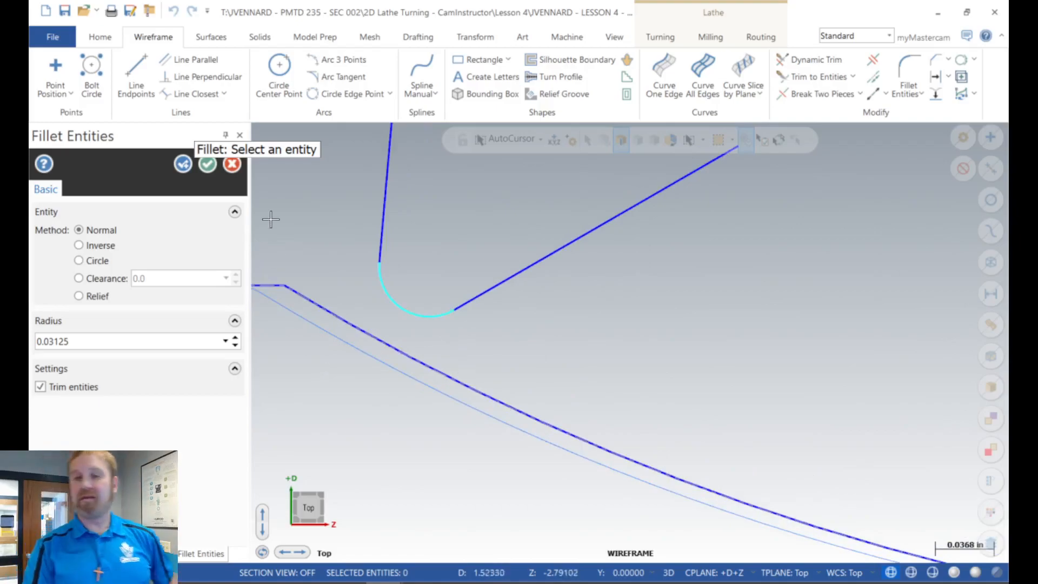
Step: Set the fillet radius at the insert outline's tip to 0.01563 and accept it
{"action": "double_click", "coordinate": [76, 342]}
{"action": "type", "text": "156"}
{"action": "key", "text": "Return"}
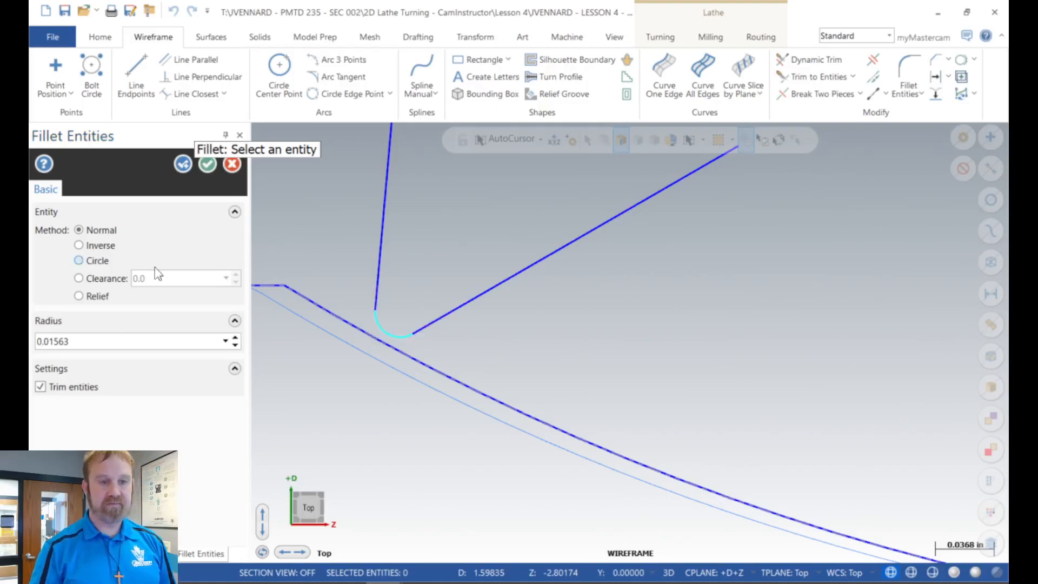
{"action": "left_click", "coordinate": [208, 172]}
Step: Compare the drawn insert outline with the finish toolpath on the concave arc, and inspect the path at the chamfers and undercut
{"action": "scroll", "coordinate": [405, 339], "scroll_direction": "down", "scroll_amount": 2}
{"action": "scroll", "coordinate": [372, 337], "scroll_direction": "down", "scroll_amount": 2}
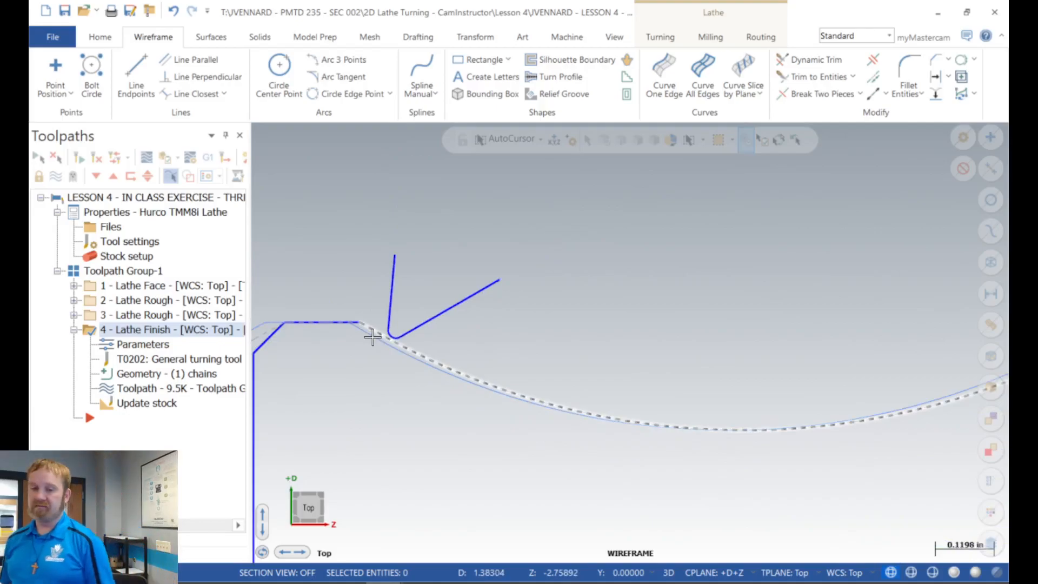
{"action": "scroll", "coordinate": [359, 364], "scroll_direction": "up", "scroll_amount": 4}
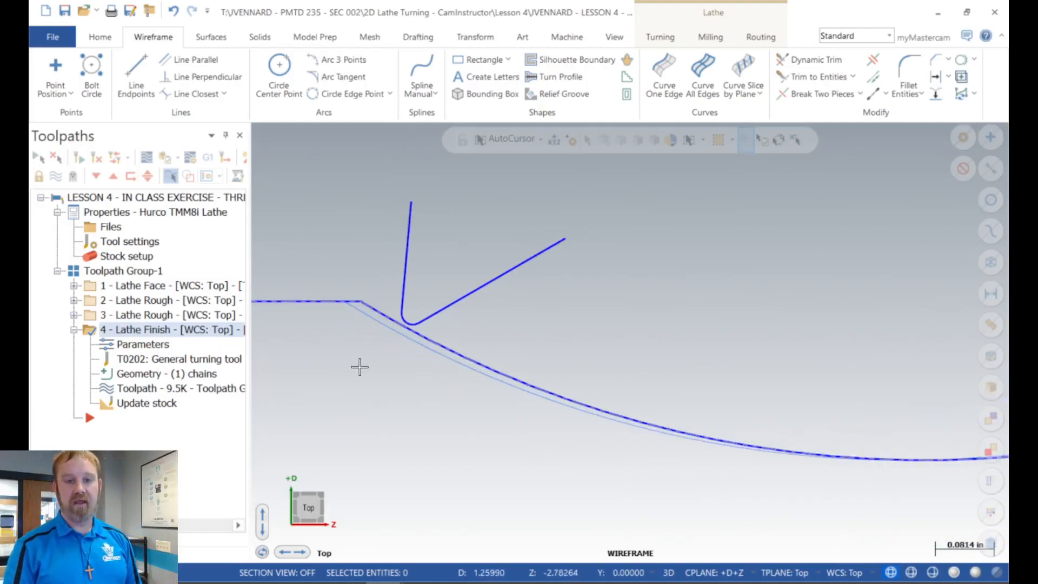
{"action": "scroll", "coordinate": [346, 344], "scroll_direction": "down", "scroll_amount": 7}
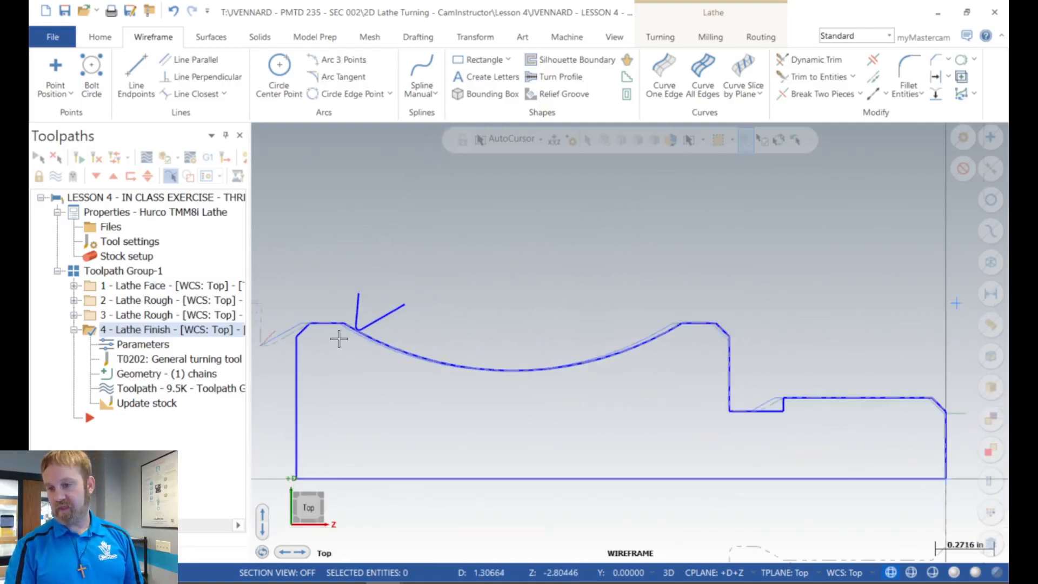
{"action": "scroll", "coordinate": [764, 328], "scroll_direction": "up", "scroll_amount": 5}
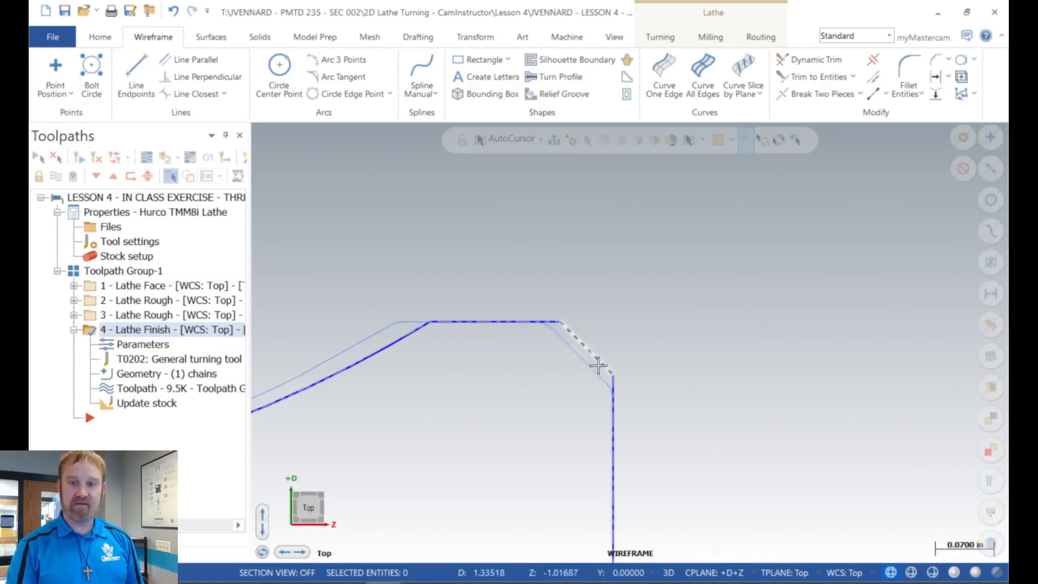
{"action": "scroll", "coordinate": [486, 313], "scroll_direction": "down", "scroll_amount": 5}
{"action": "scroll", "coordinate": [727, 465], "scroll_direction": "up", "scroll_amount": 3}
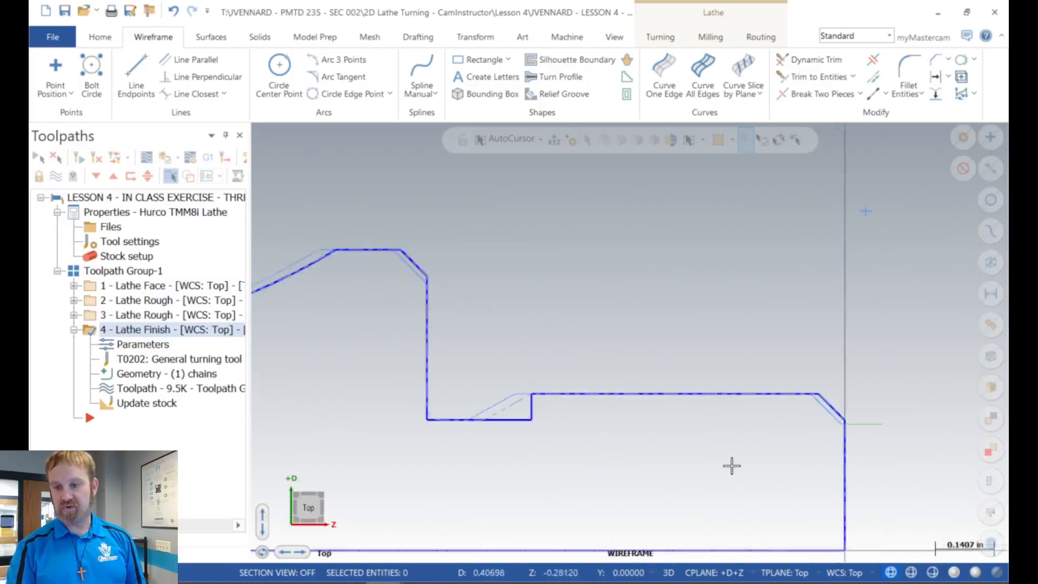
{"action": "scroll", "coordinate": [875, 415], "scroll_direction": "up", "scroll_amount": 3}
{"action": "scroll", "coordinate": [768, 368], "scroll_direction": "up", "scroll_amount": 2}
{"action": "scroll", "coordinate": [748, 283], "scroll_direction": "down", "scroll_amount": 3}
{"action": "scroll", "coordinate": [759, 284], "scroll_direction": "down", "scroll_amount": 5}
{"action": "scroll", "coordinate": [516, 279], "scroll_direction": "up", "scroll_amount": 4}
{"action": "scroll", "coordinate": [527, 282], "scroll_direction": "up", "scroll_amount": 1}
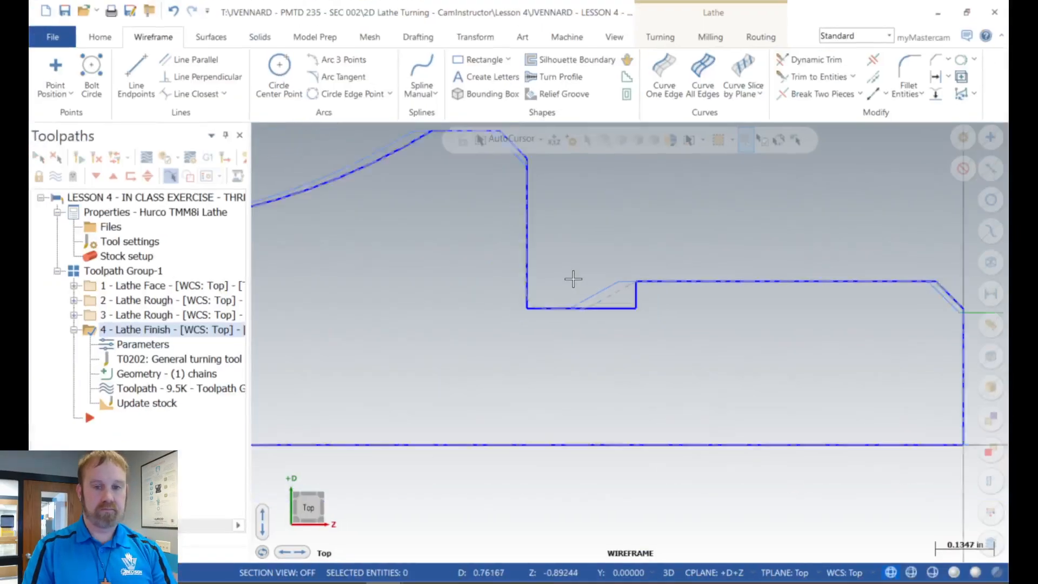
Step: Delete the sketched insert outline at the upper end of the concave arc
{"action": "scroll", "coordinate": [564, 278], "scroll_direction": "down", "scroll_amount": 5}
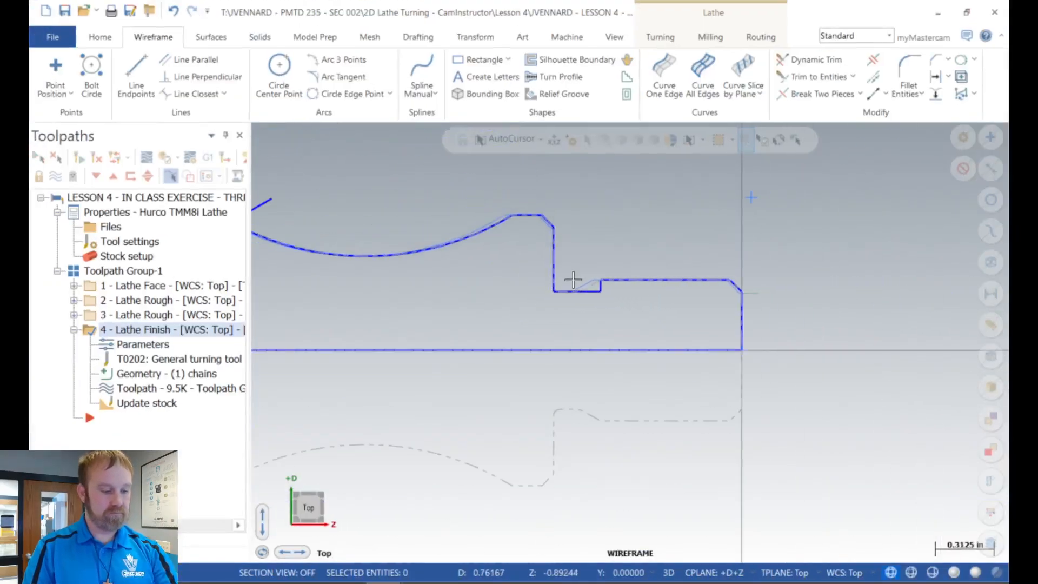
{"action": "scroll", "coordinate": [627, 340], "scroll_direction": "down", "scroll_amount": 1}
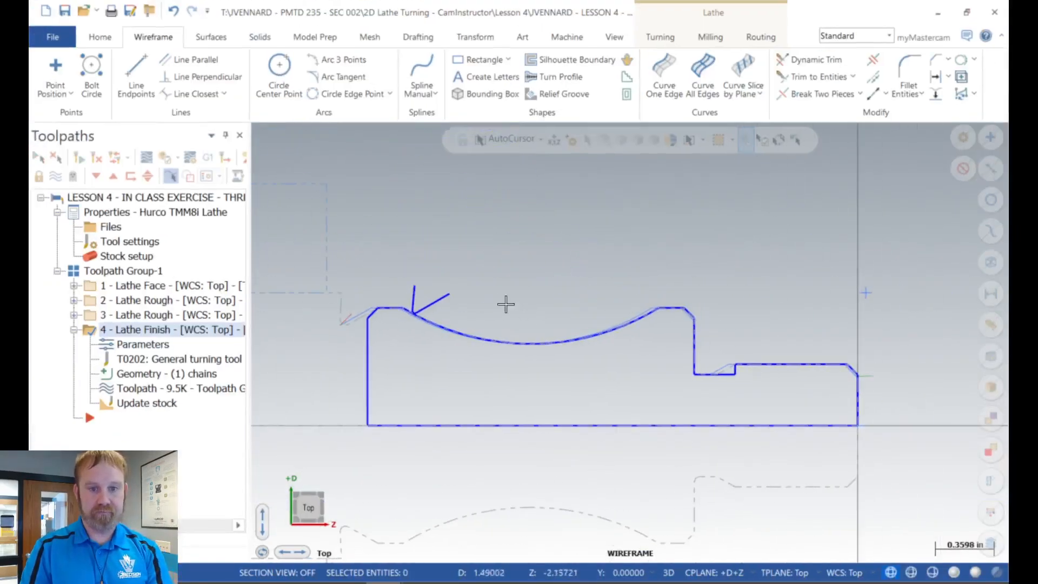
{"action": "left_click", "coordinate": [443, 298], "text": "shift"}
{"action": "key", "text": "Delete"}
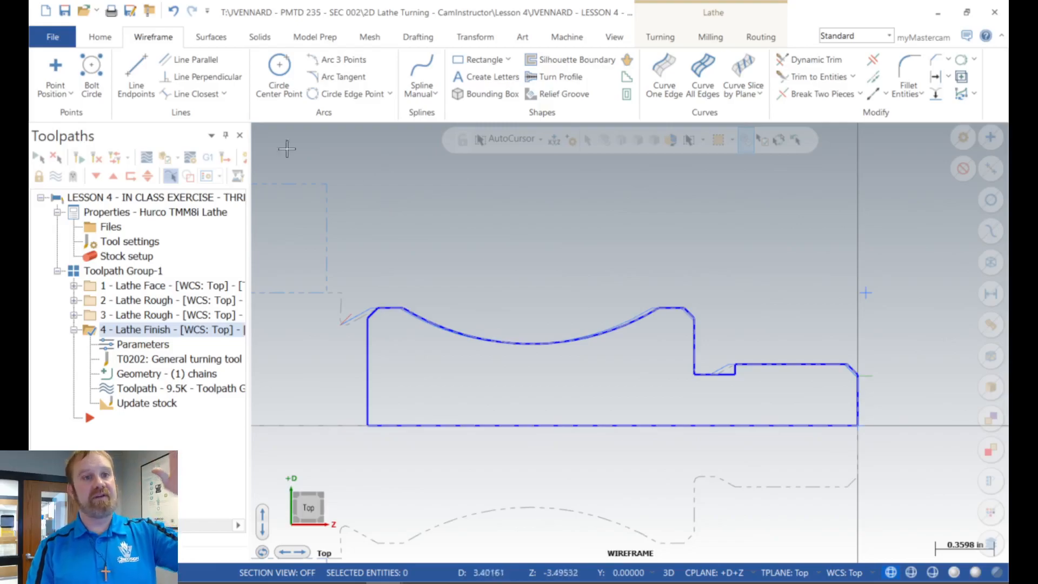
Step: Draw a line about 0.75 in long at an 85-degree angle in the open area above the concave arc
{"action": "left_click", "coordinate": [136, 67]}
{"action": "left_click", "coordinate": [461, 294]}
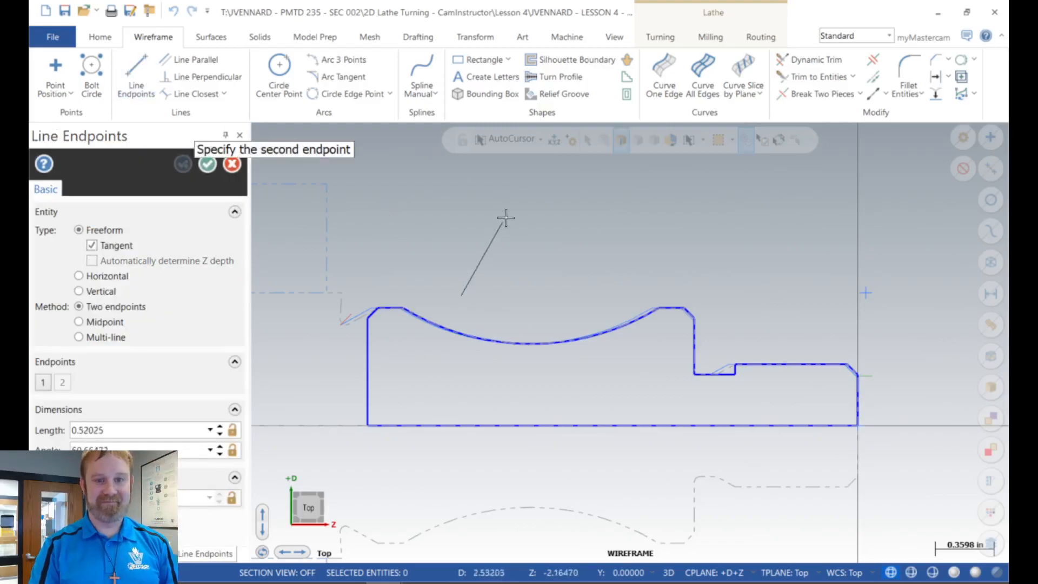
{"action": "left_click", "coordinate": [461, 174]}
{"action": "type", "text": "85"}
{"action": "key", "text": "Return"}
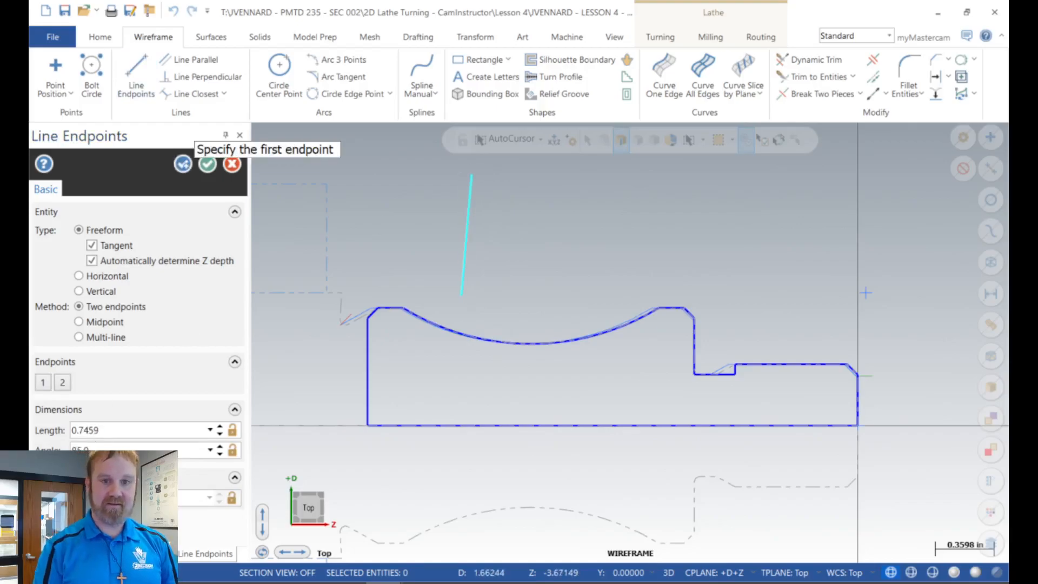
Step: Draw a second line about 1.0 in long from the first line's lower endpoint and set its angle to 85-55 degrees
{"action": "left_click", "coordinate": [462, 295]}
{"action": "left_click", "coordinate": [571, 174]}
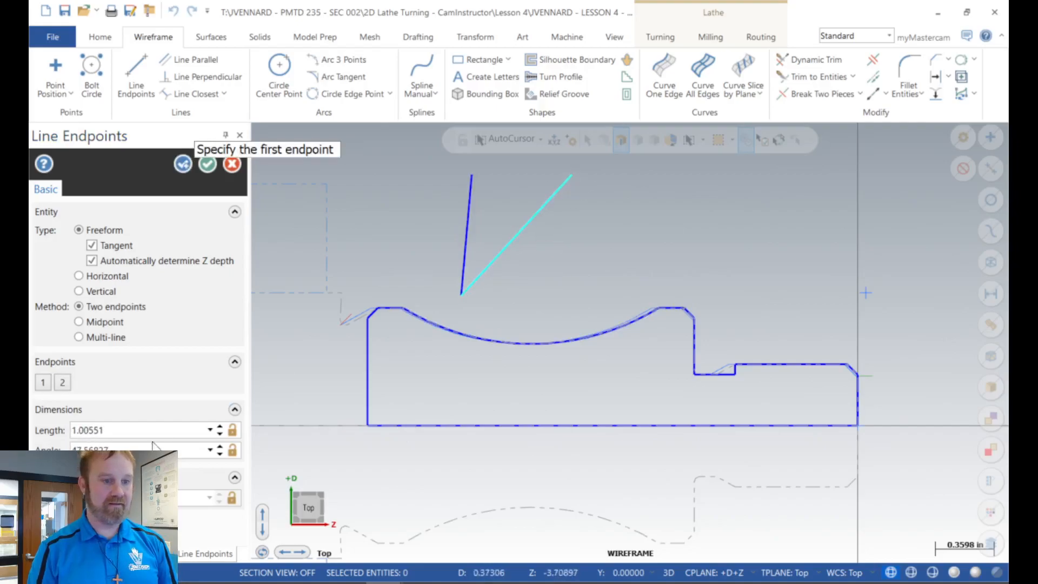
{"action": "double_click", "coordinate": [117, 447]}
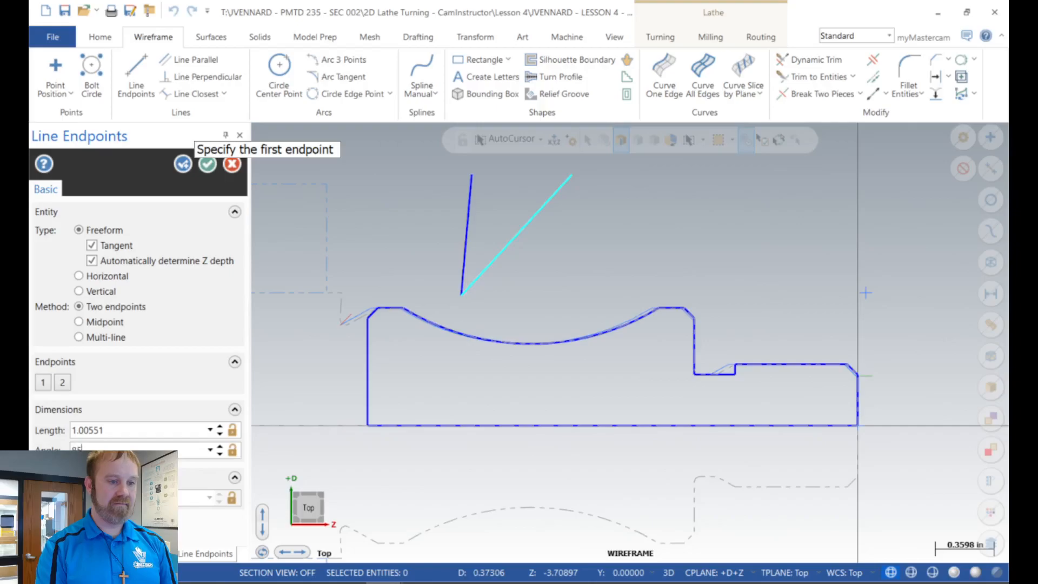
{"action": "type", "text": "85-55"}
{"action": "key", "text": "Return"}
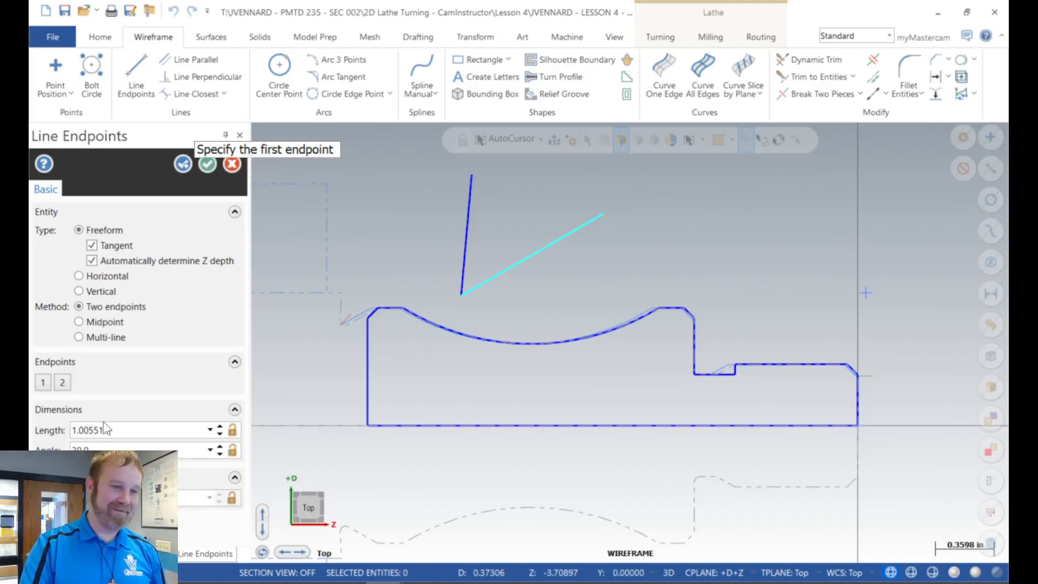
{"action": "left_click", "coordinate": [98, 449]}
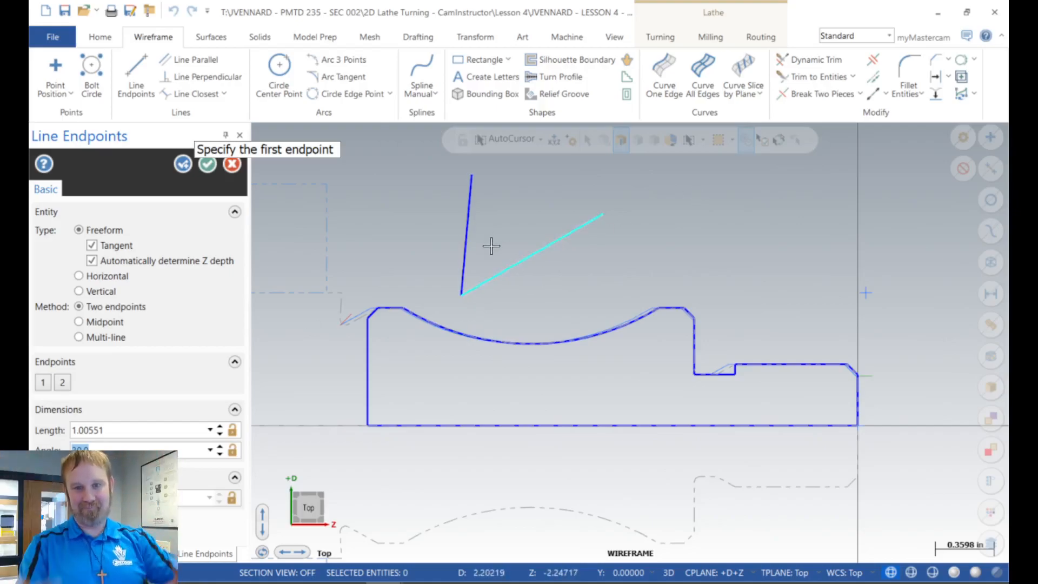
{"action": "scroll", "coordinate": [490, 249], "scroll_direction": "up", "scroll_amount": 5}
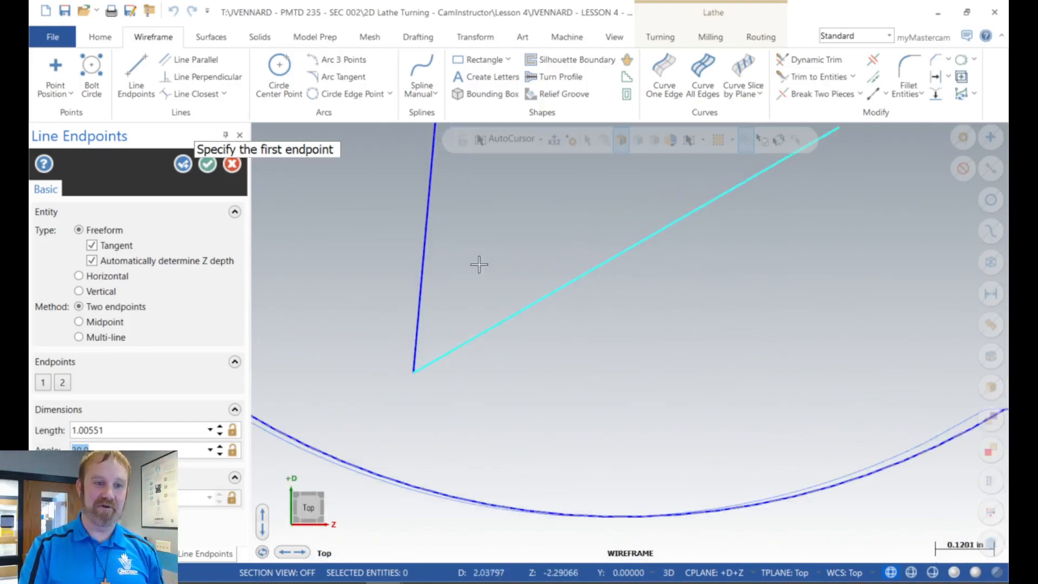
{"action": "left_click", "coordinate": [211, 165]}
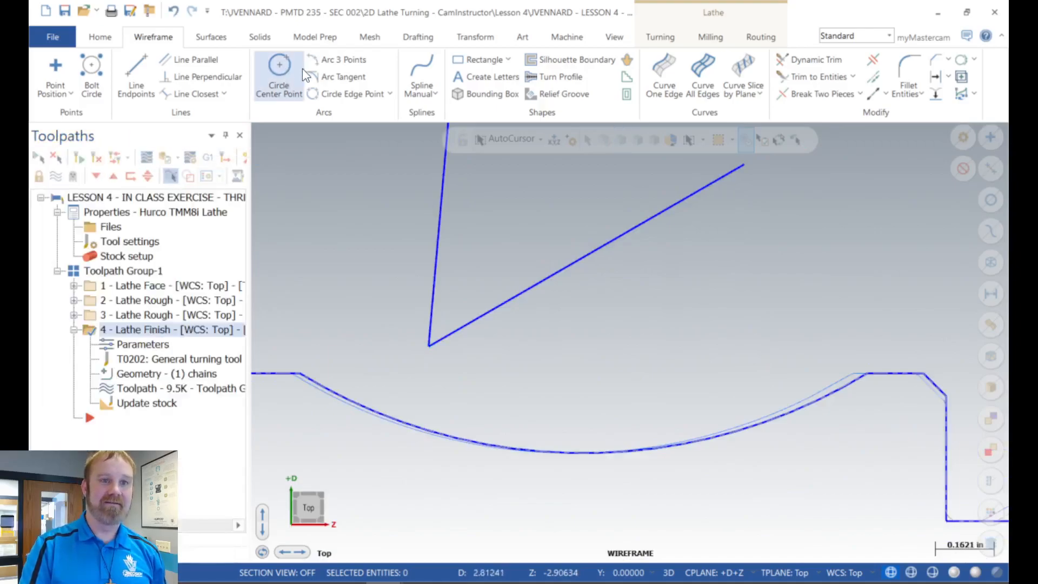
Step: Create an arc tangent to both angled lines using the Arc two entities method with a diameter of 0.375
{"action": "left_click", "coordinate": [389, 95]}
{"action": "left_click", "coordinate": [342, 76]}
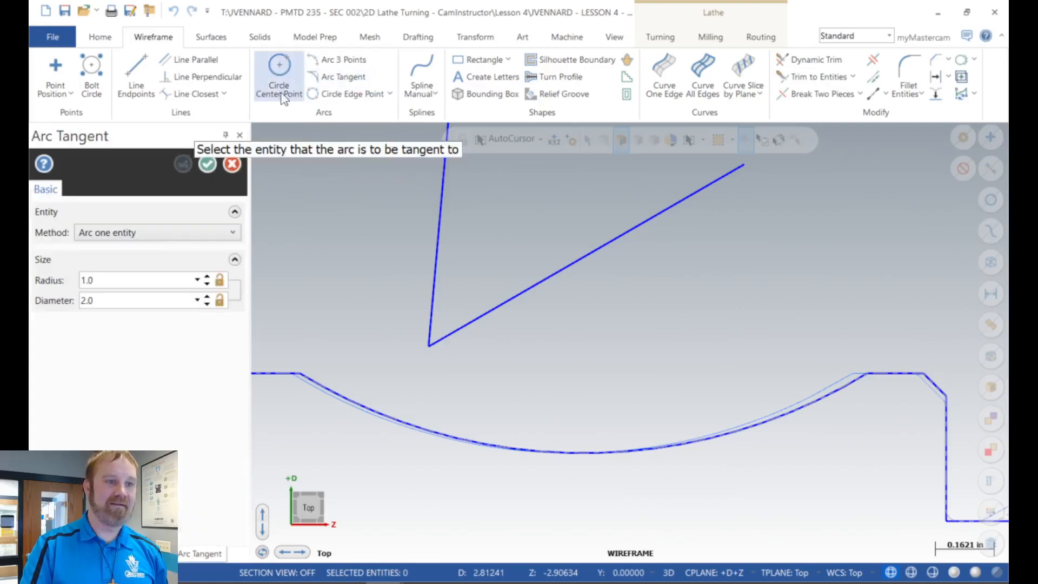
{"action": "left_click", "coordinate": [179, 235]}
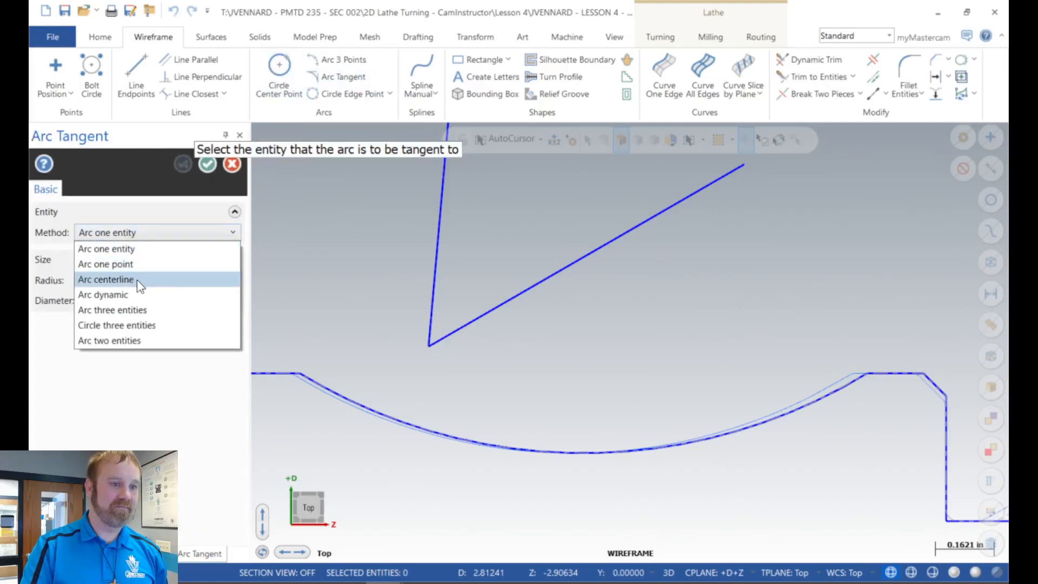
{"action": "left_click", "coordinate": [100, 341]}
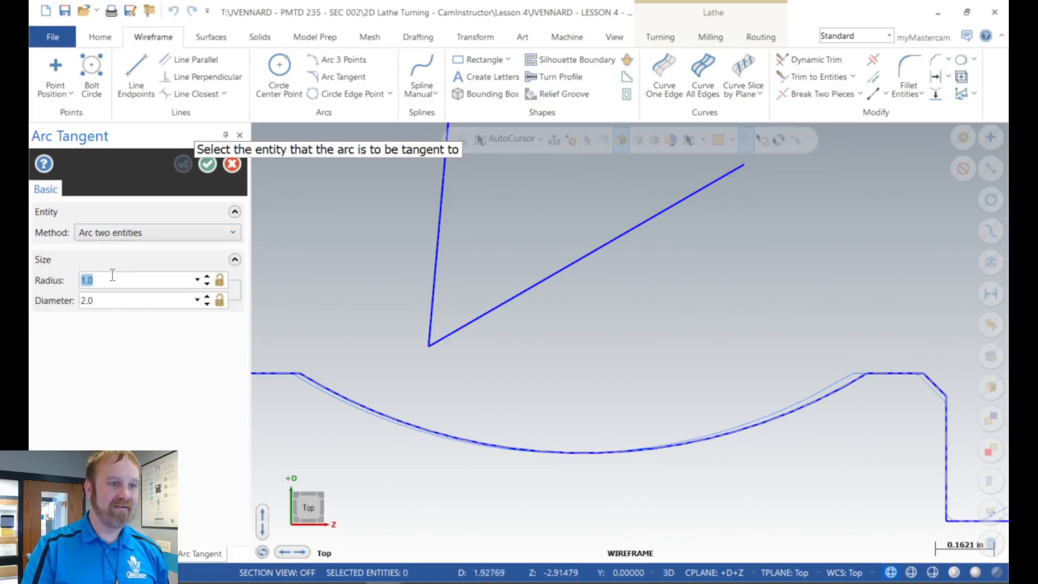
{"action": "key", "text": "Tab"}
{"action": "type", "text": "."}
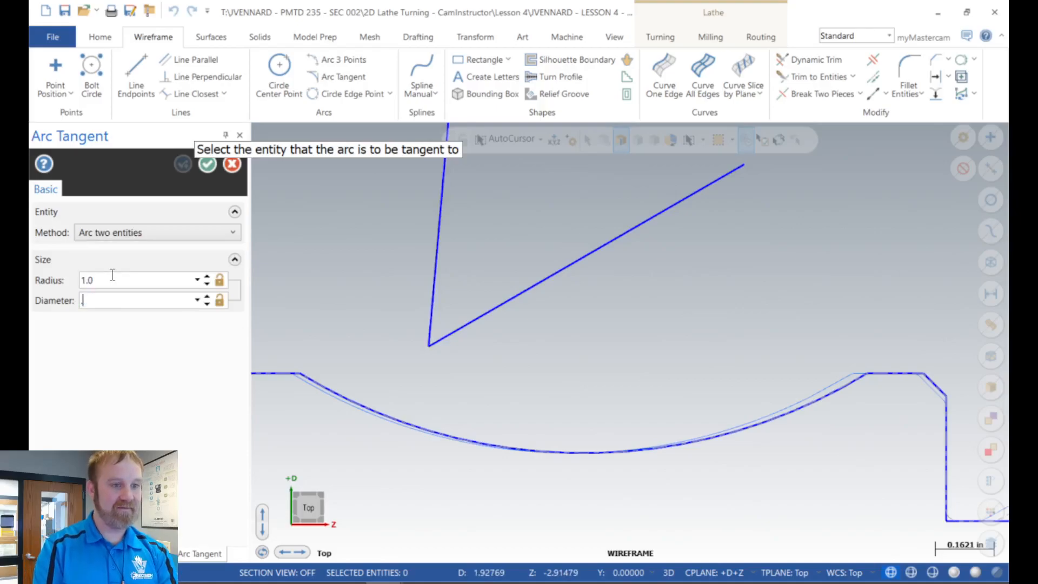
{"action": "type", "text": "375"}
{"action": "key", "text": "Return"}
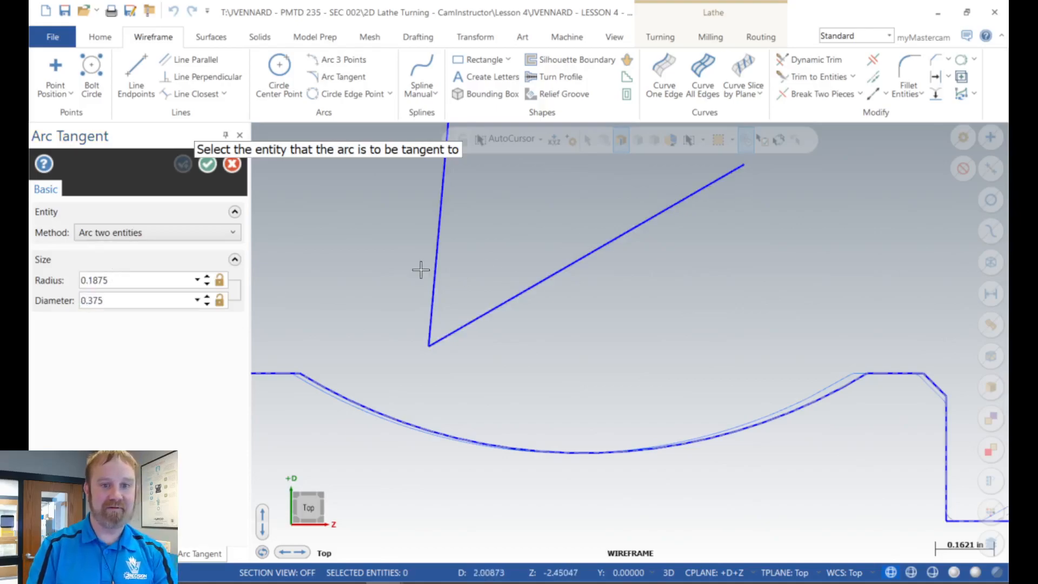
{"action": "left_click", "coordinate": [479, 312]}
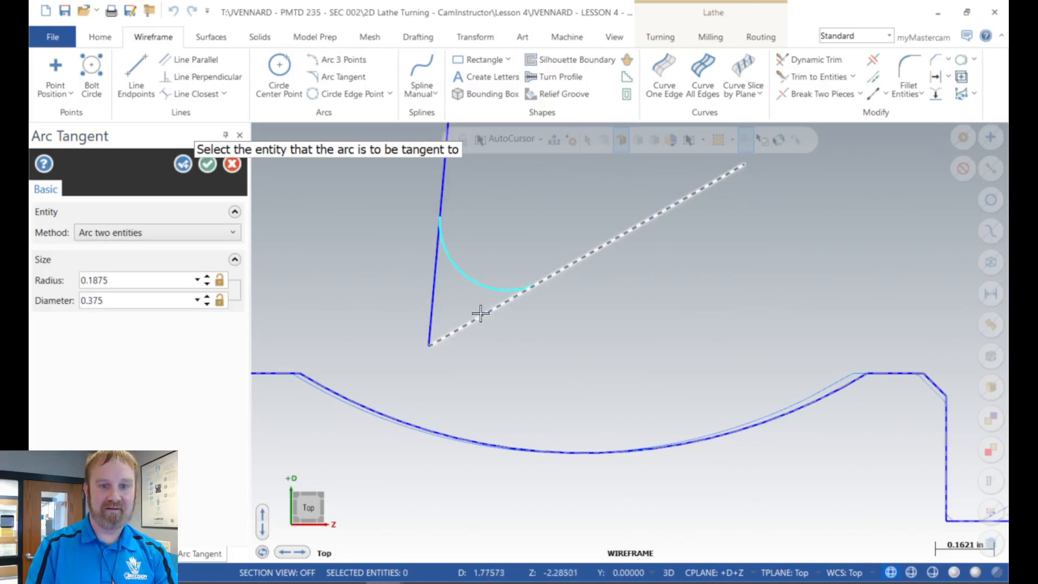
{"action": "scroll", "coordinate": [381, 328], "scroll_direction": "down", "scroll_amount": 2}
{"action": "scroll", "coordinate": [381, 329], "scroll_direction": "down", "scroll_amount": 3}
{"action": "scroll", "coordinate": [449, 268], "scroll_direction": "up", "scroll_amount": 3}
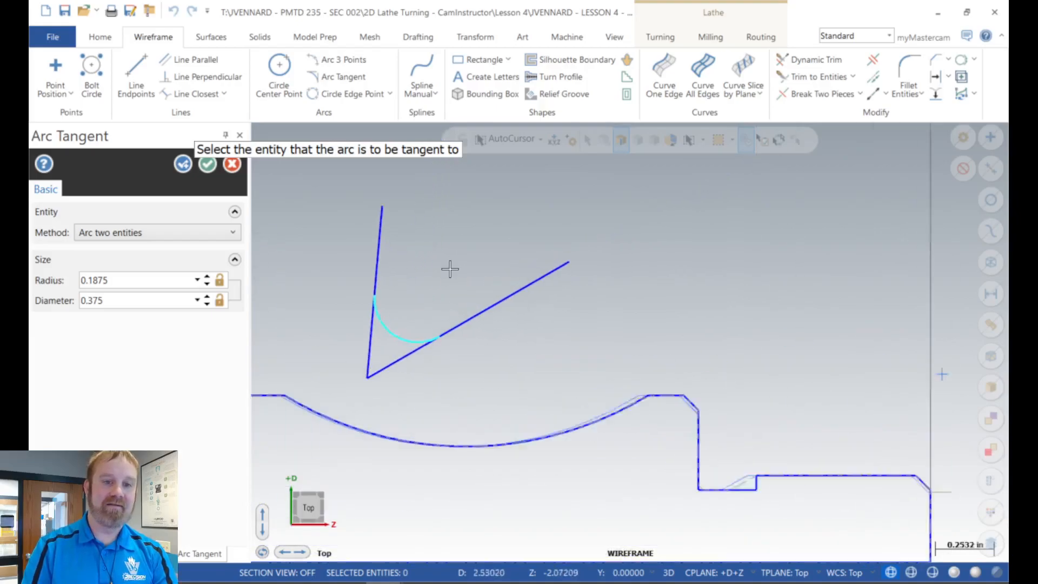
{"action": "left_click", "coordinate": [207, 164]}
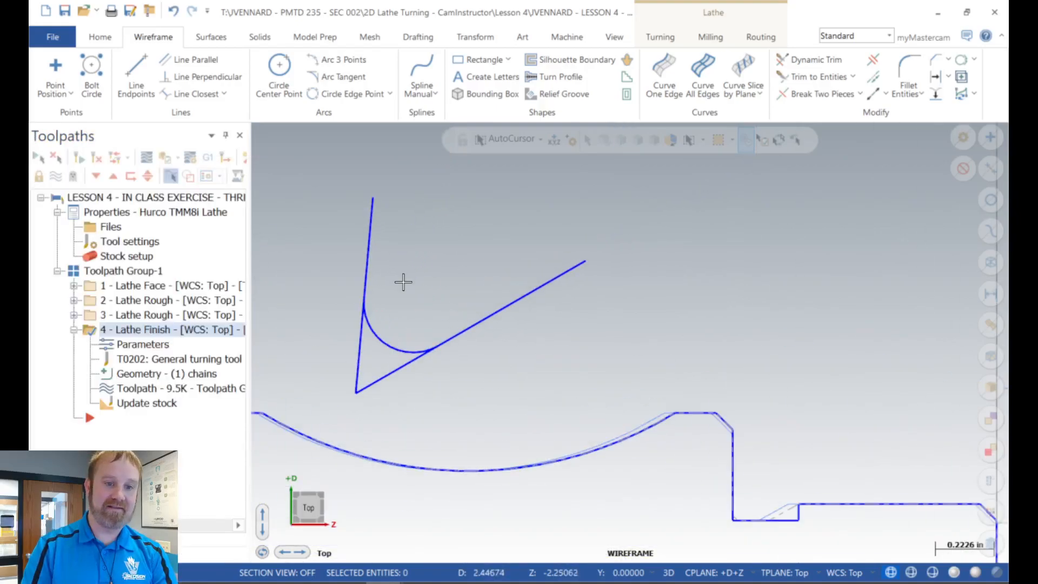
Step: Delete the two angled lines and the tangent arc between them
{"action": "left_click", "coordinate": [366, 275]}
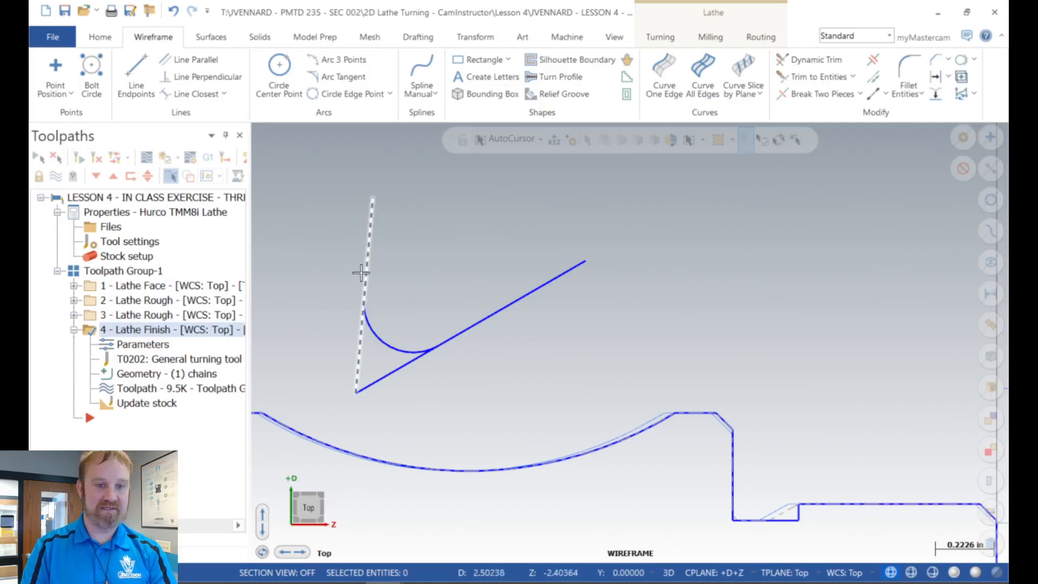
{"action": "left_click", "coordinate": [411, 367]}
{"action": "key", "text": "Delete"}
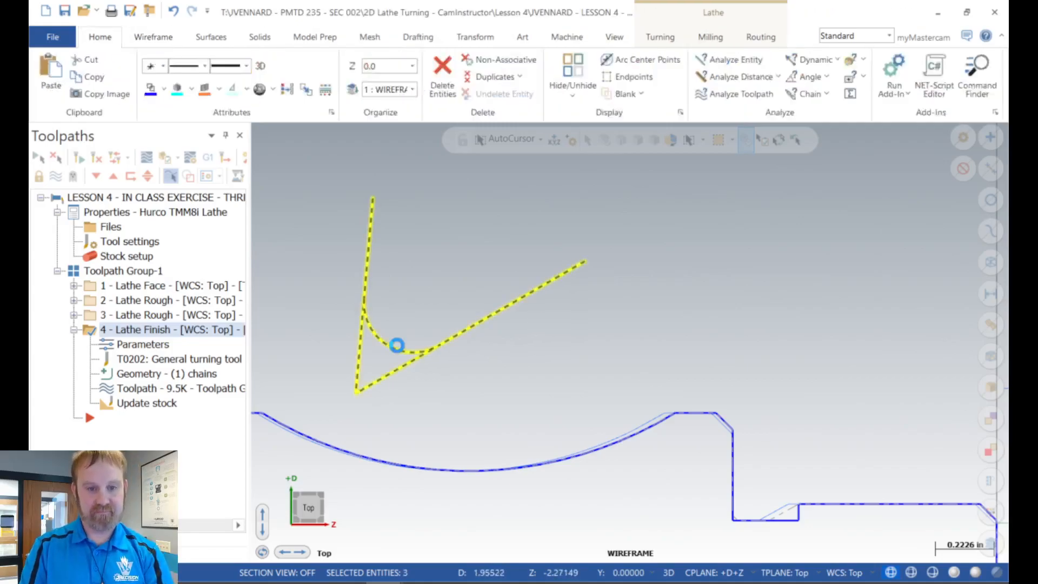
{"action": "scroll", "coordinate": [334, 316], "scroll_direction": "down", "scroll_amount": 3}
{"action": "scroll", "coordinate": [334, 316], "scroll_direction": "down", "scroll_amount": 3}
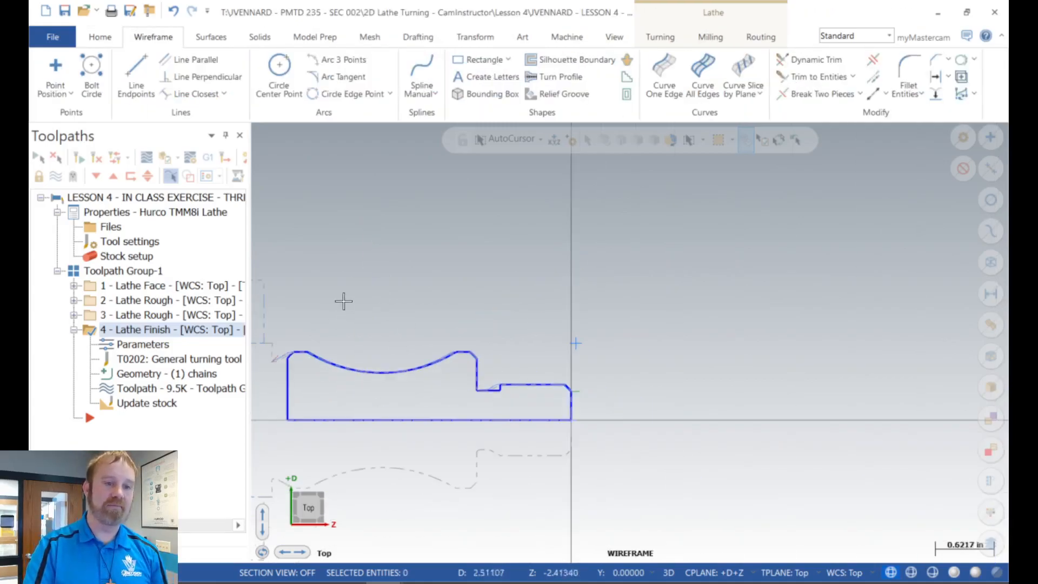
Step: Backplot the Lathe Finish operation to examine the insert's tip against the concave arc, and close the backplot
{"action": "left_click", "coordinate": [146, 159]}
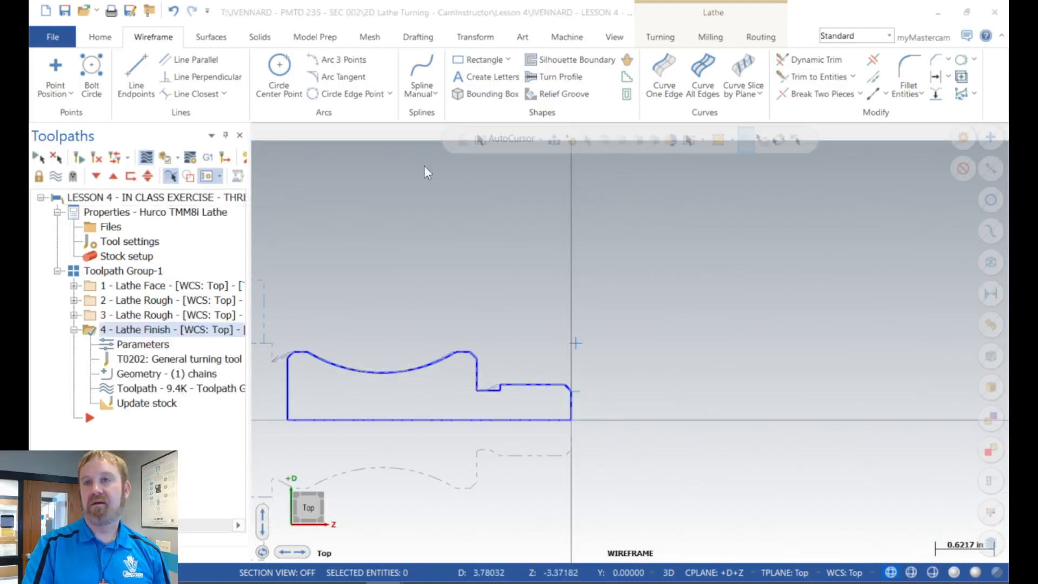
{"action": "left_click", "coordinate": [259, 133]}
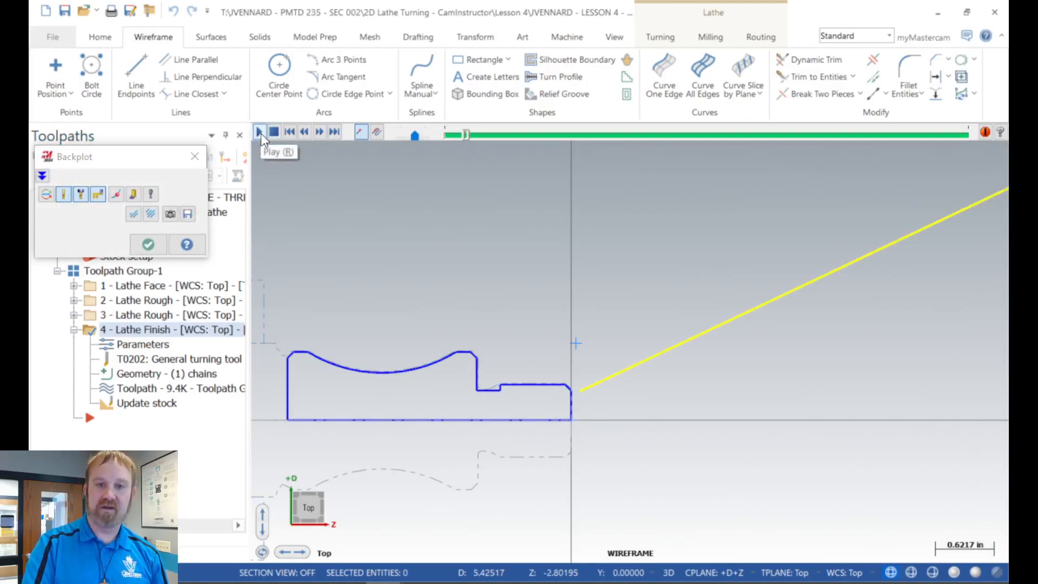
{"action": "left_click", "coordinate": [261, 136]}
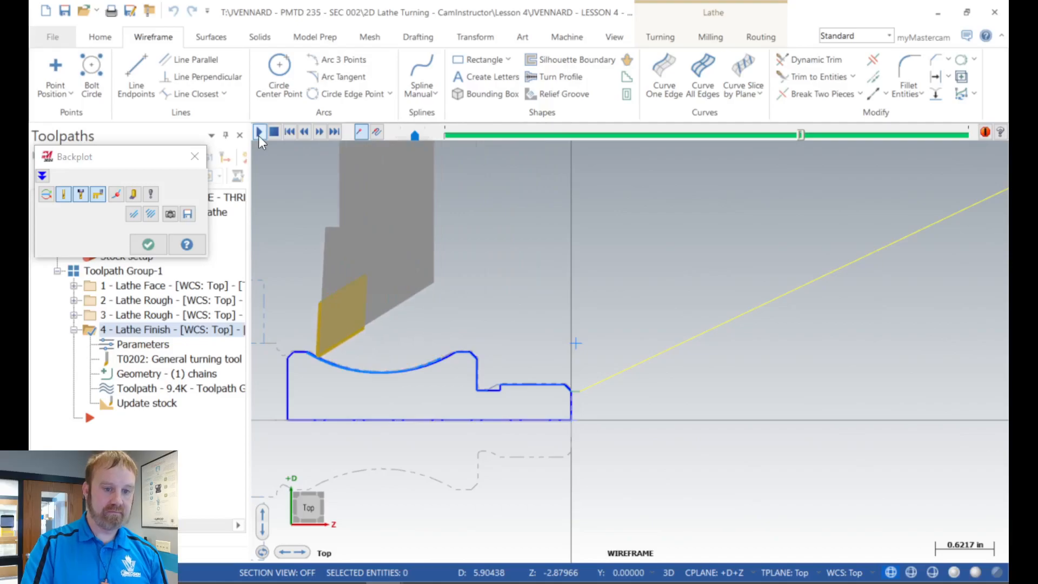
{"action": "scroll", "coordinate": [303, 352], "scroll_direction": "up", "scroll_amount": 6}
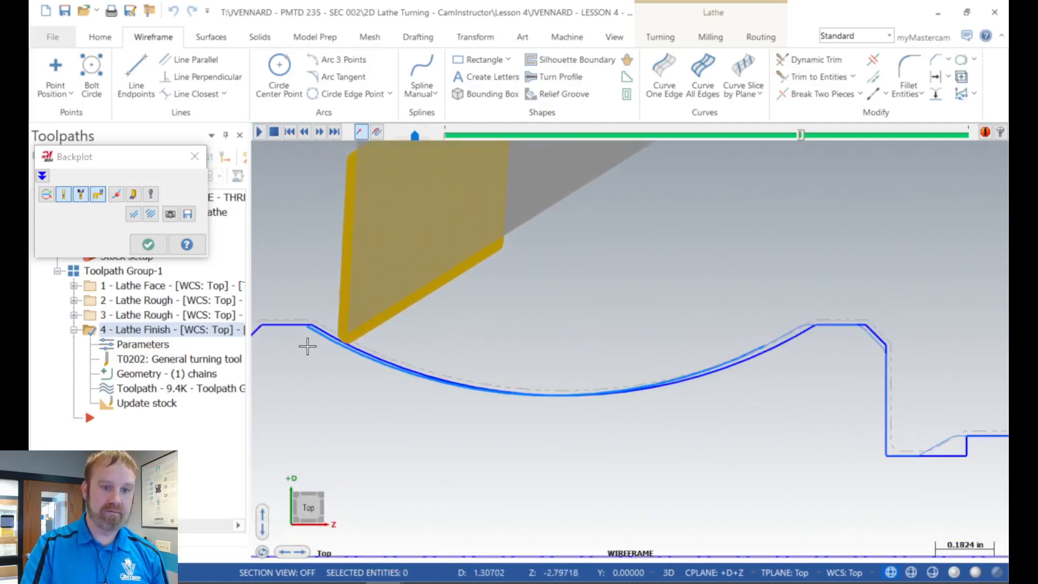
{"action": "scroll", "coordinate": [348, 352], "scroll_direction": "up", "scroll_amount": 3}
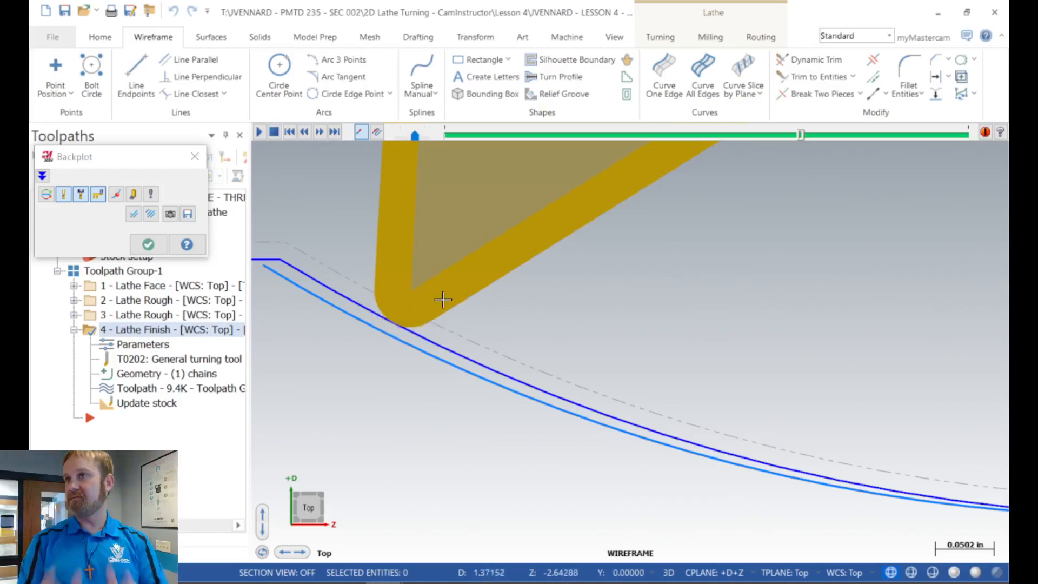
{"action": "scroll", "coordinate": [443, 300], "scroll_direction": "down", "scroll_amount": 5}
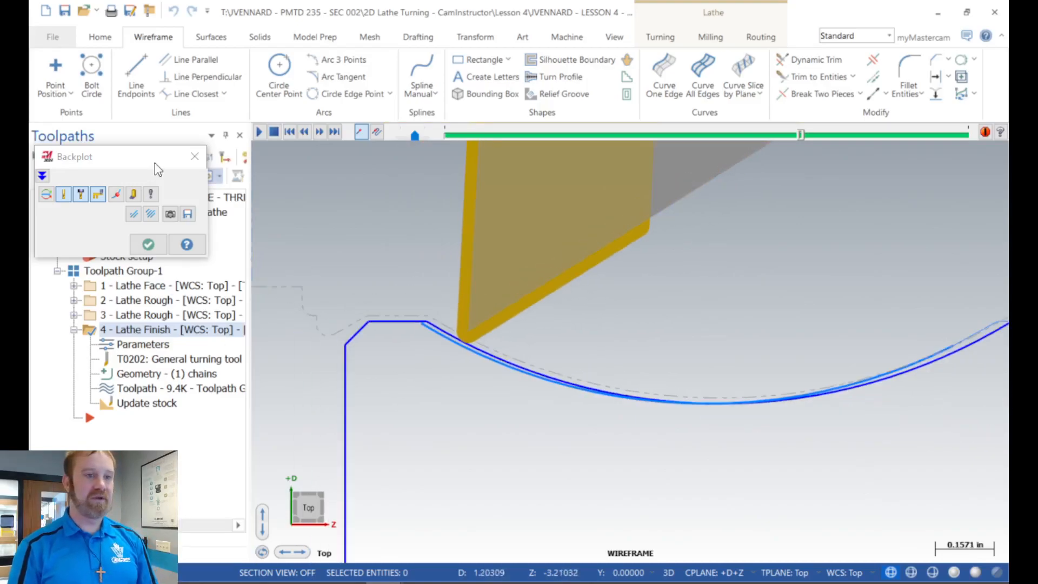
{"action": "left_click", "coordinate": [195, 162]}
{"action": "scroll", "coordinate": [389, 308], "scroll_direction": "down", "scroll_amount": 6}
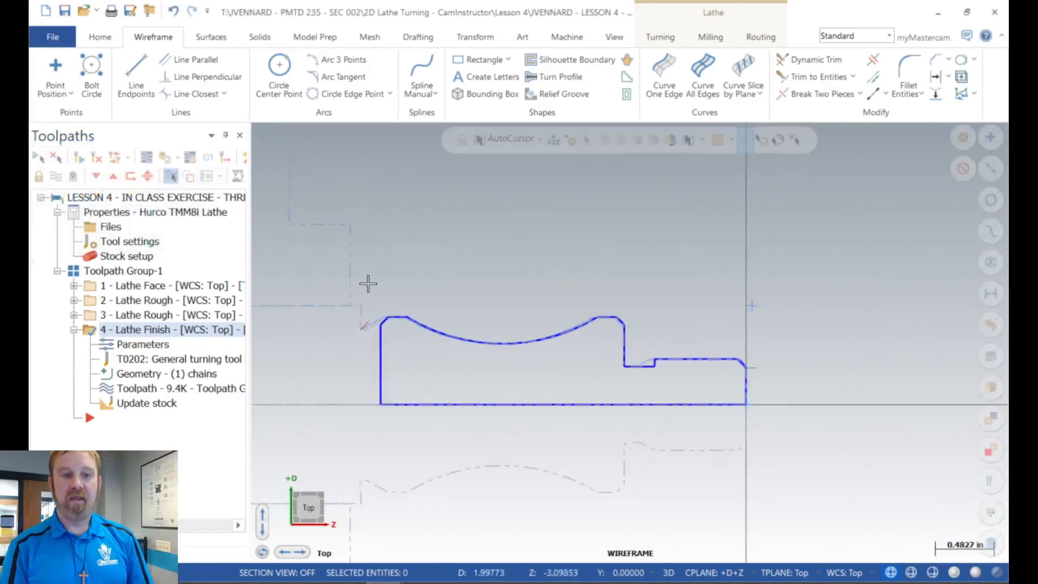
Step: Collapse the Lathe Finish operation in the toolpath list and inspect its path at the undercut
{"action": "left_click", "coordinate": [77, 329]}
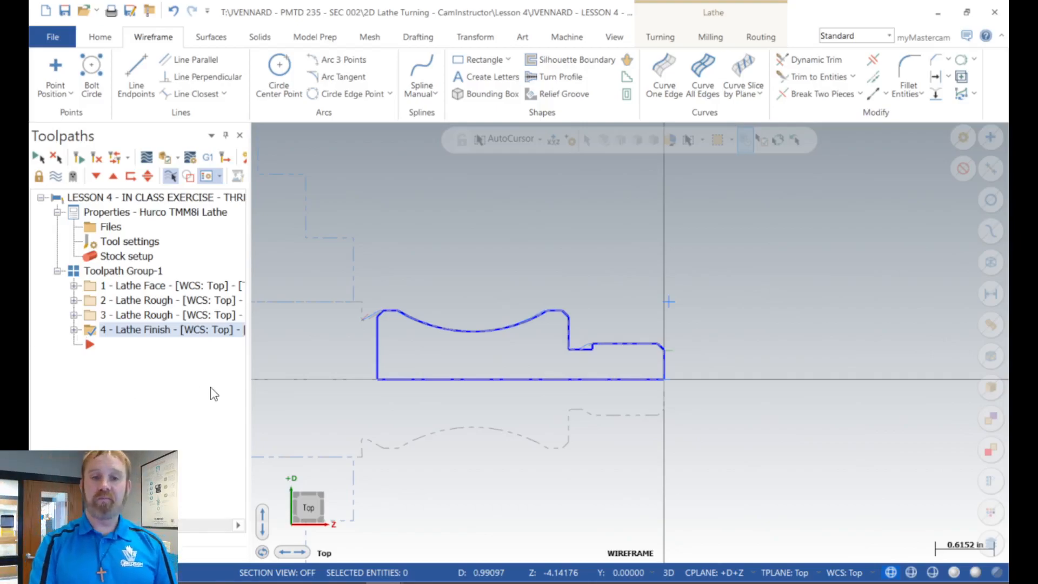
{"action": "scroll", "coordinate": [371, 304], "scroll_direction": "up", "scroll_amount": 2}
{"action": "scroll", "coordinate": [838, 384], "scroll_direction": "up", "scroll_amount": 4}
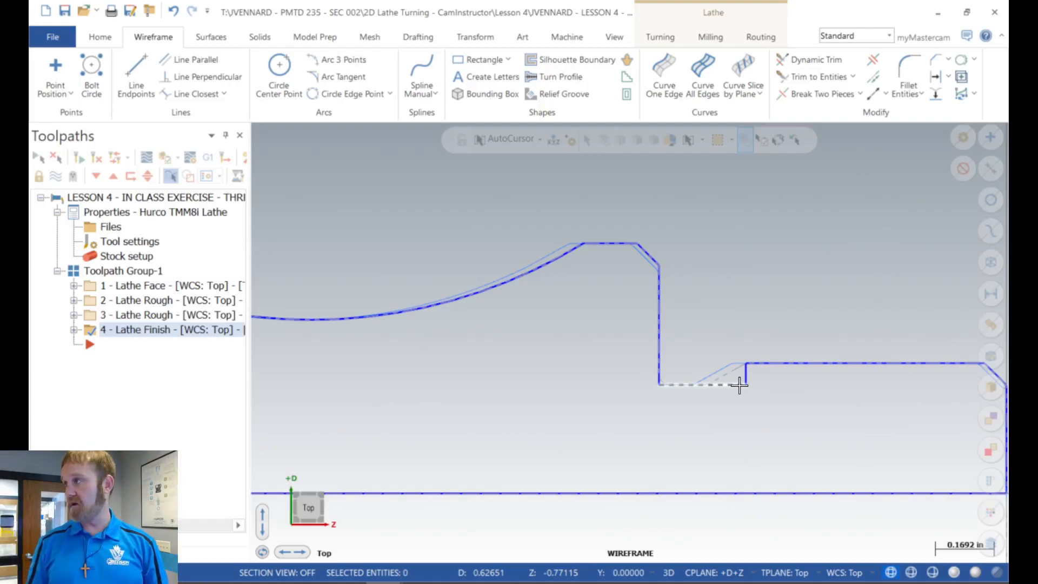
{"action": "scroll", "coordinate": [618, 359], "scroll_direction": "down", "scroll_amount": 5}
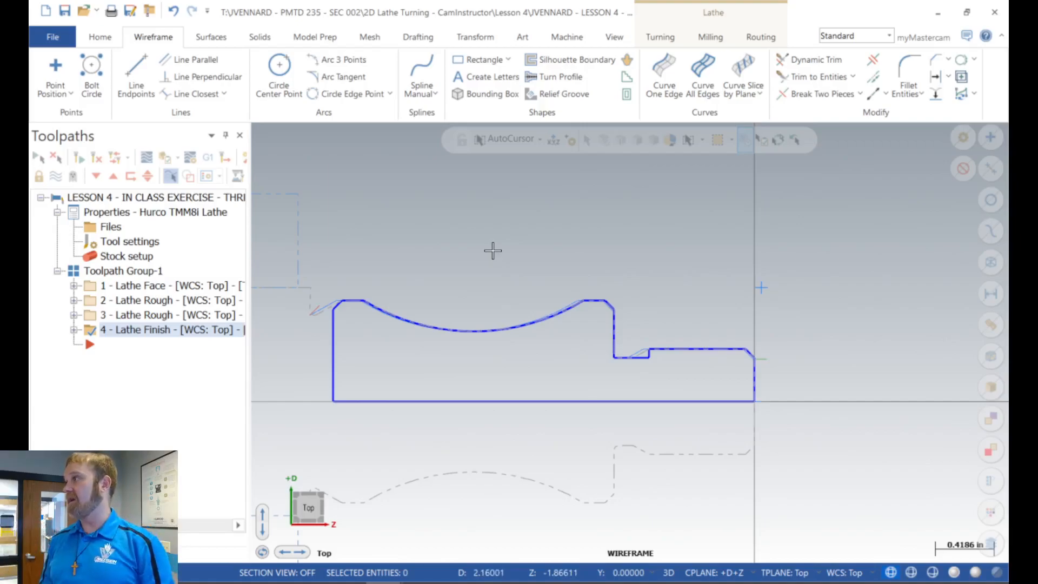
Step: Start a Thread toolpath for the part's small threaded diameter
{"action": "scroll", "coordinate": [799, 303], "scroll_direction": "up", "scroll_amount": 2}
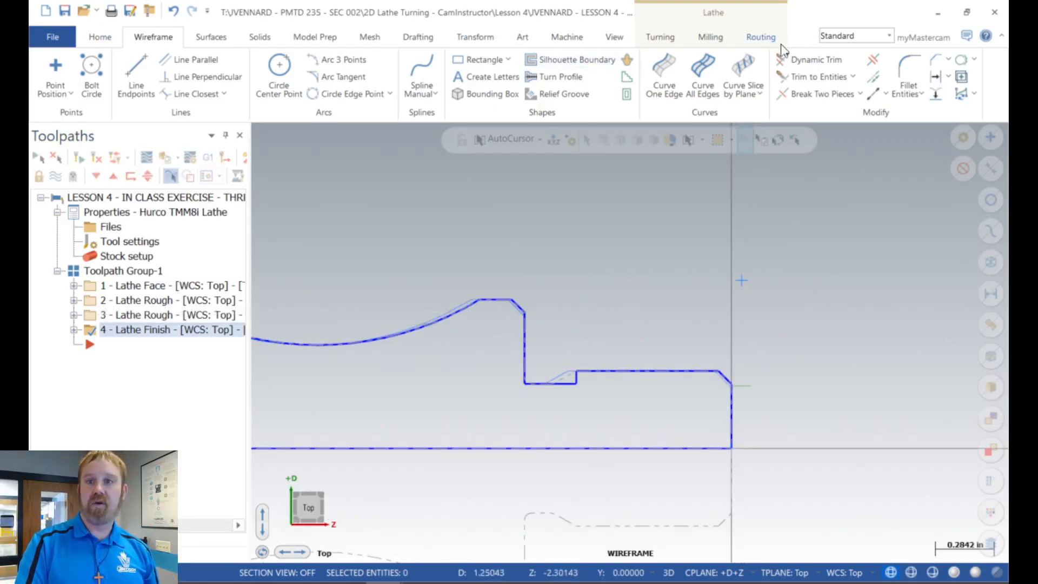
{"action": "left_click", "coordinate": [660, 38]}
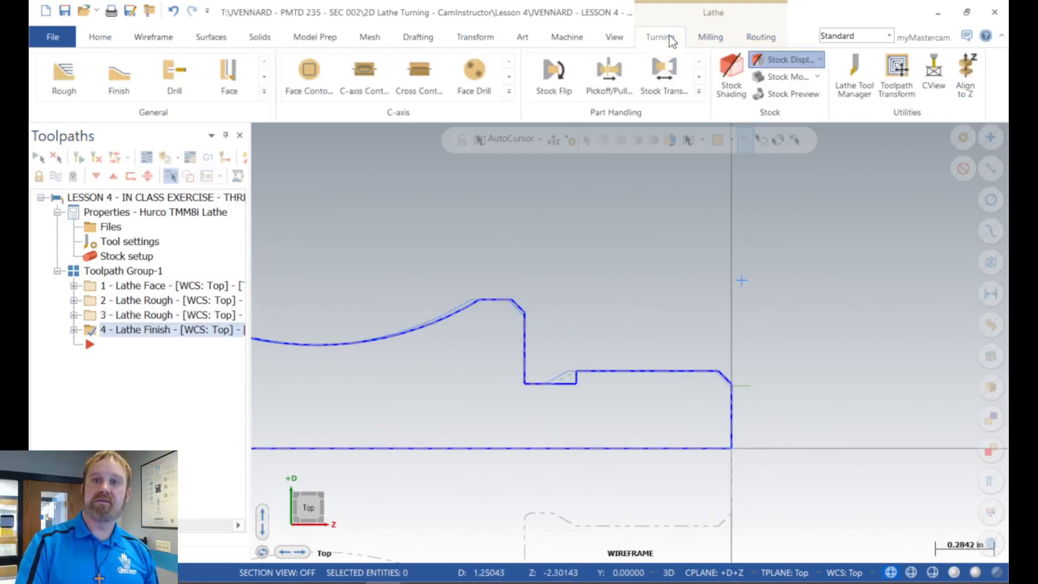
{"action": "left_click", "coordinate": [265, 93]}
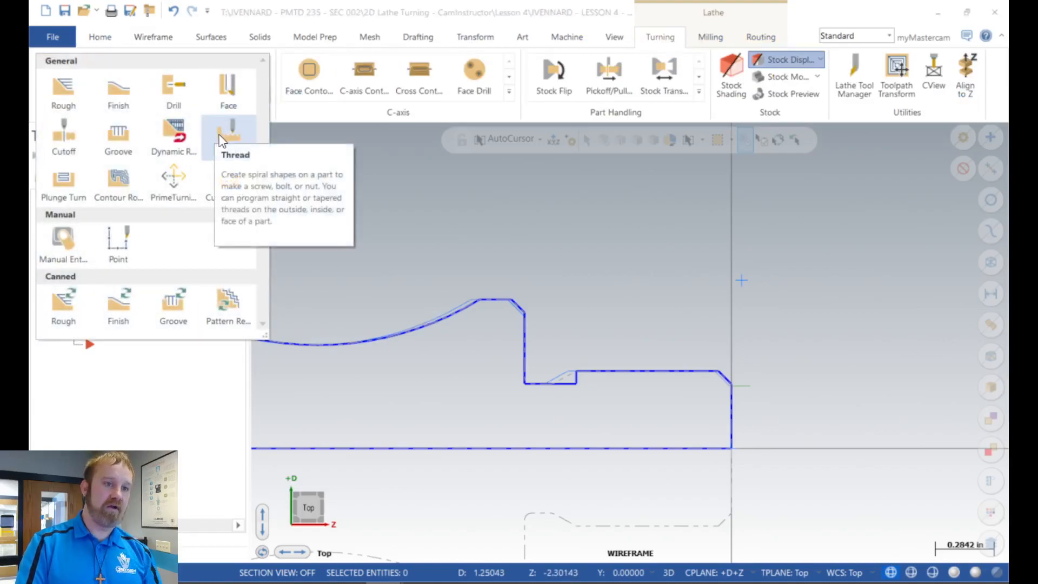
{"action": "key", "text": "ctrl"}
{"action": "key", "text": "ctrl"}
{"action": "key", "text": "ctrl"}
{"action": "key", "text": "ctrl"}
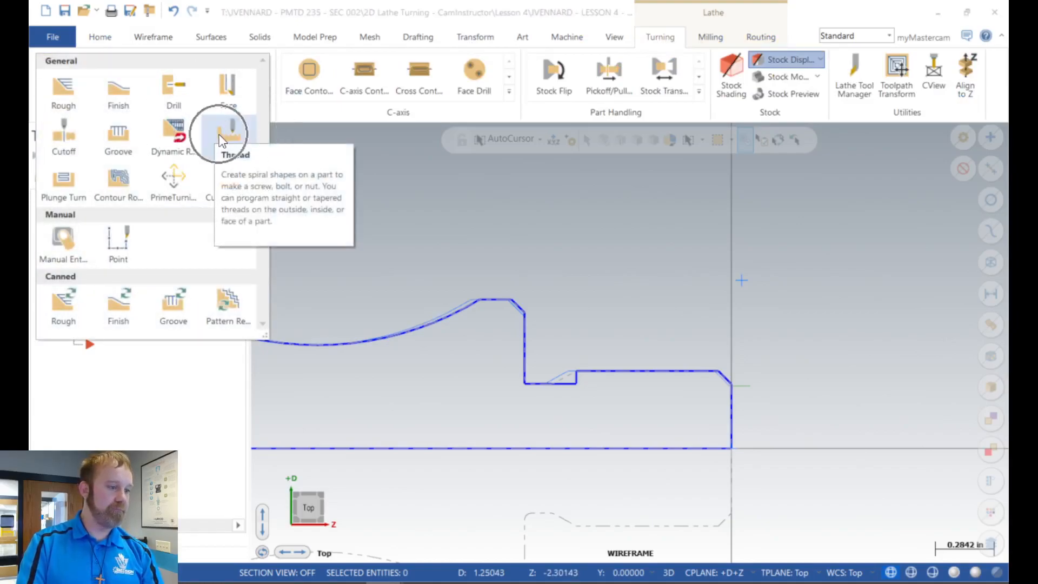
{"action": "key", "text": "ctrl"}
{"action": "key", "text": "ctrl"}
{"action": "left_click", "coordinate": [221, 139]}
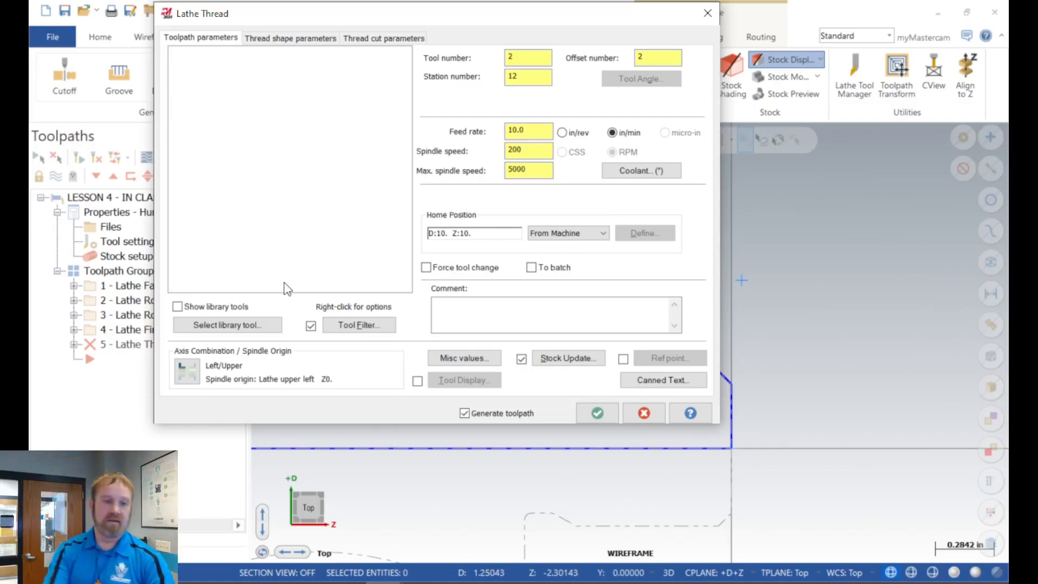
Step: Select the OD THREAD RIGHT tool, T9797 R0.0144, from the Lathe_Inch tool library for the thread toolpath
{"action": "left_click", "coordinate": [223, 326]}
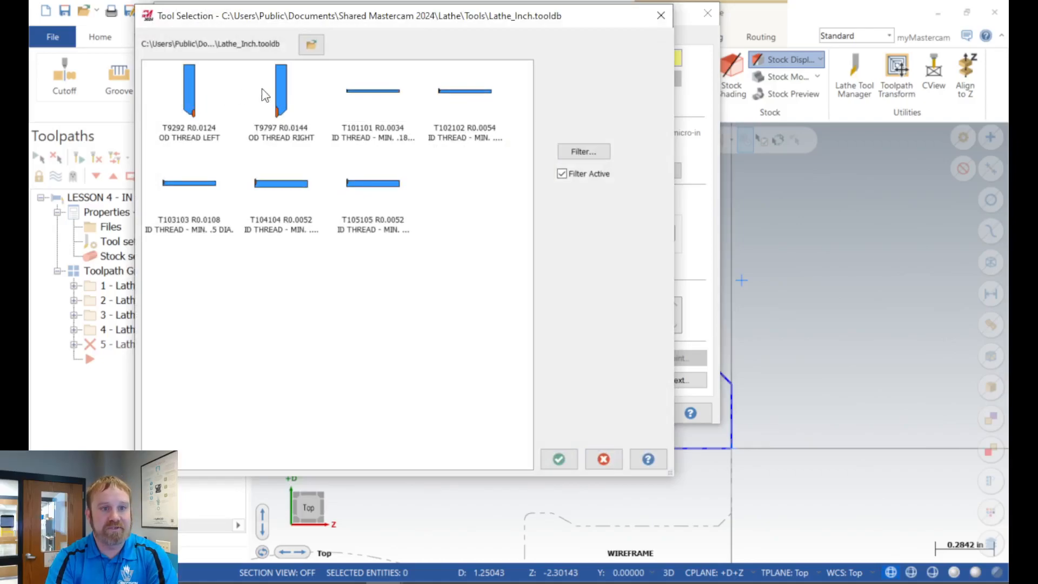
{"action": "left_click", "coordinate": [291, 110]}
{"action": "mouse_move", "coordinate": [288, 106]}
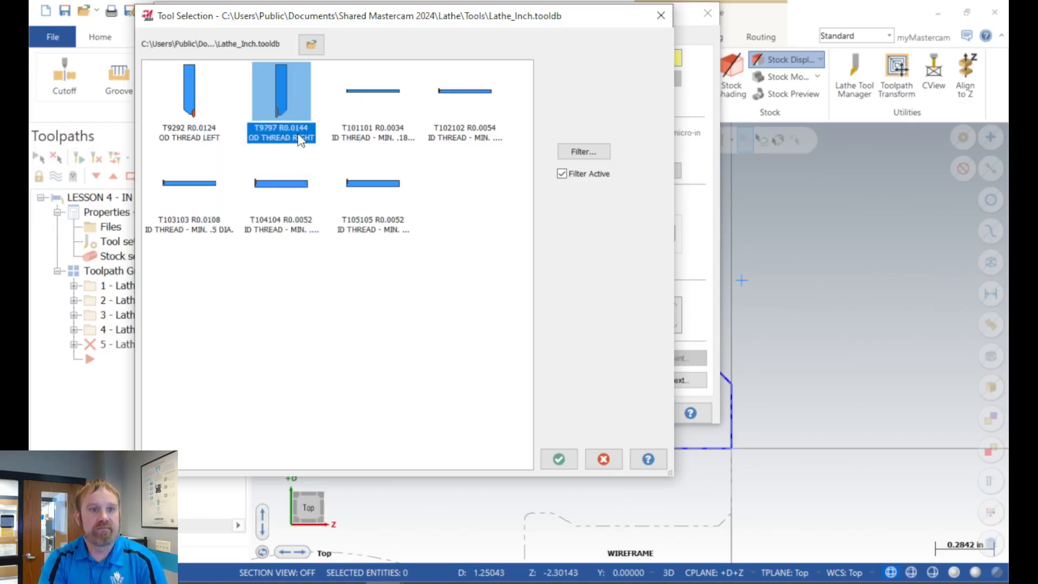
{"action": "mouse_move", "coordinate": [301, 139]}
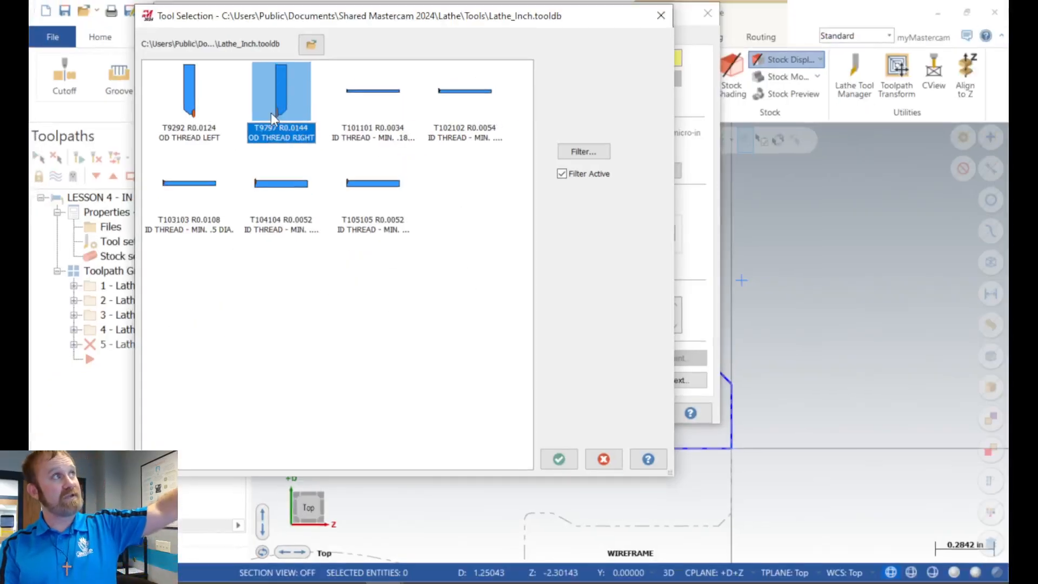
{"action": "left_click", "coordinate": [559, 459]}
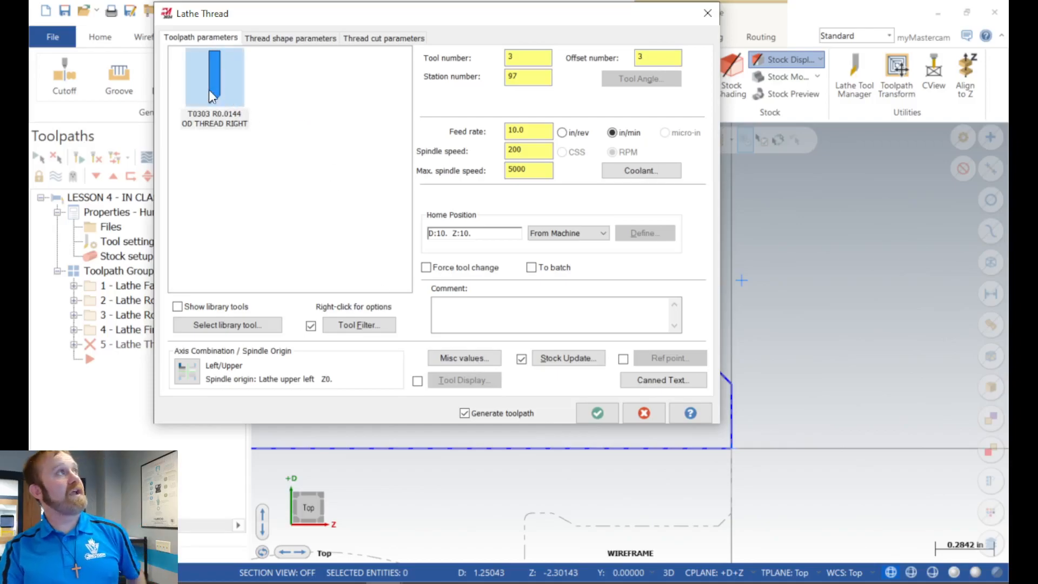
Step: Edit the OD THREAD RIGHT tool's insert geometry, setting dimension C to 0.004, and accept the tool definition
{"action": "right_click", "coordinate": [208, 90]}
{"action": "left_click", "coordinate": [262, 131]}
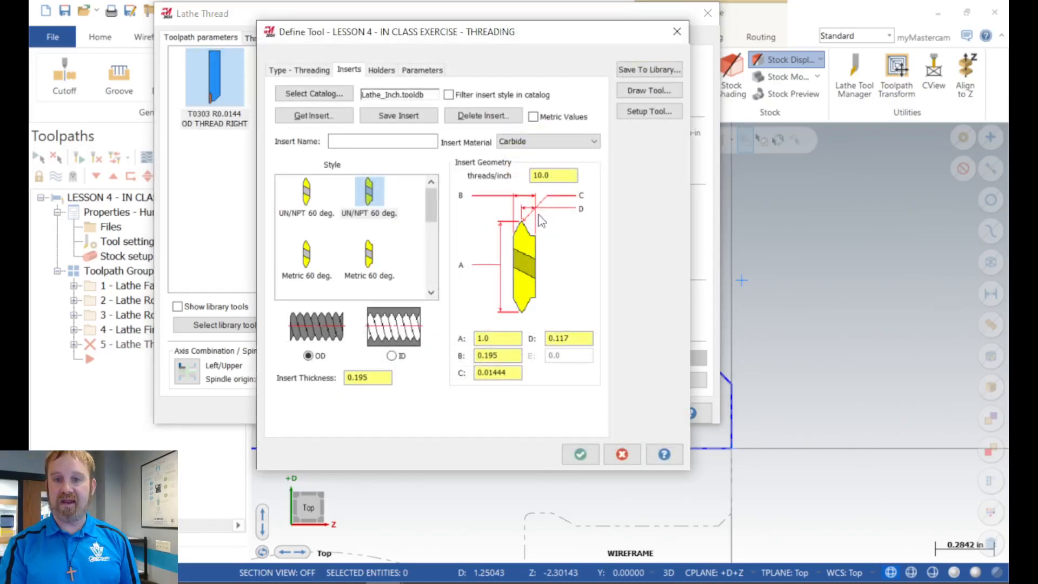
{"action": "left_click_drag", "start_coordinate": [516, 372], "coordinate": [433, 375]}
{"action": "type", "text": "0.004"}
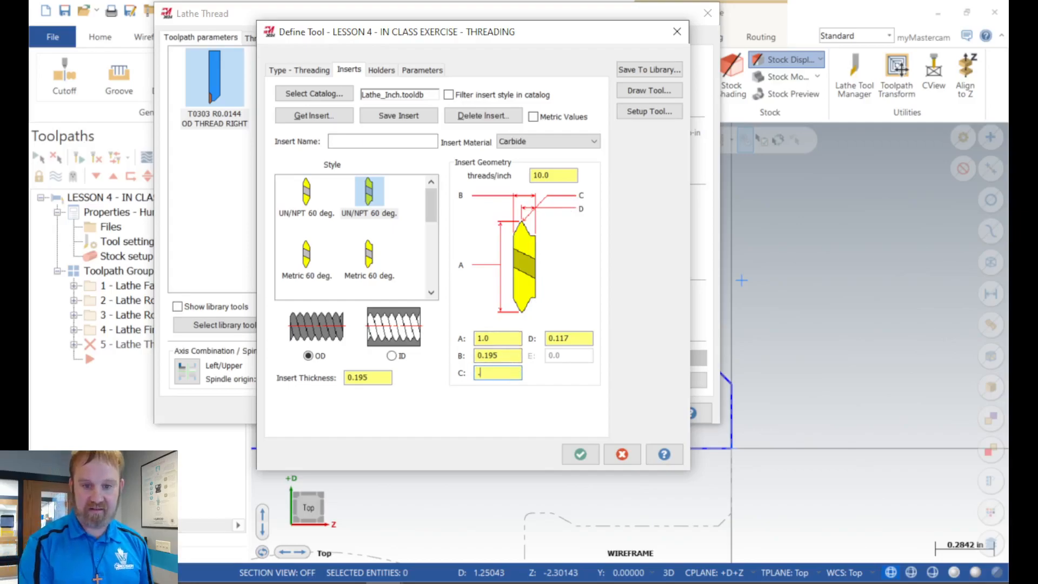
{"action": "key", "text": "Tab"}
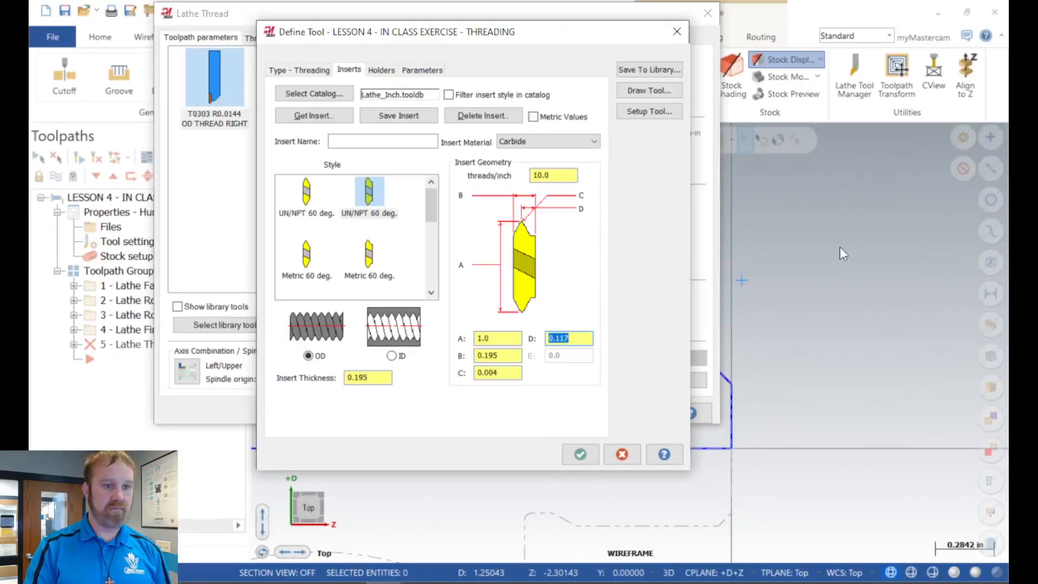
{"action": "left_click", "coordinate": [579, 454]}
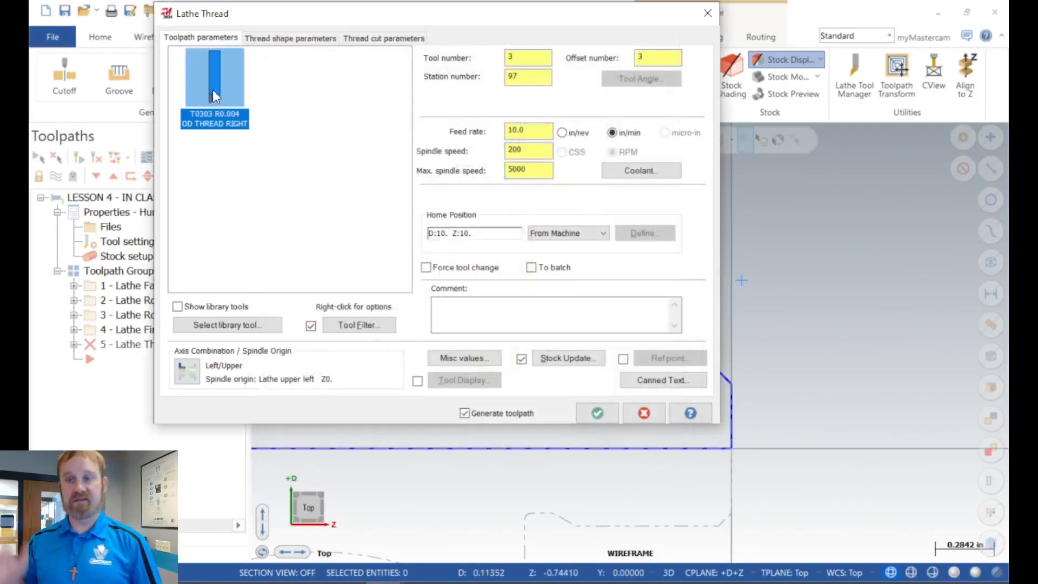
{"action": "mouse_move", "coordinate": [212, 89]}
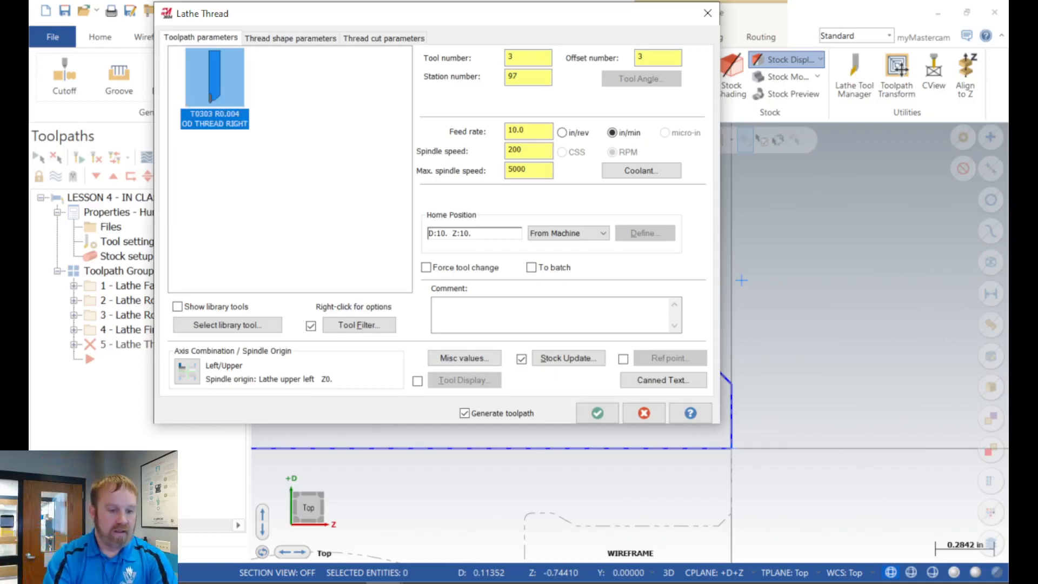
Step: Switch to the Chrome browser and open the MSC Industrial Supply website, mscdirect.com
{"action": "left_click", "coordinate": [197, 582]}
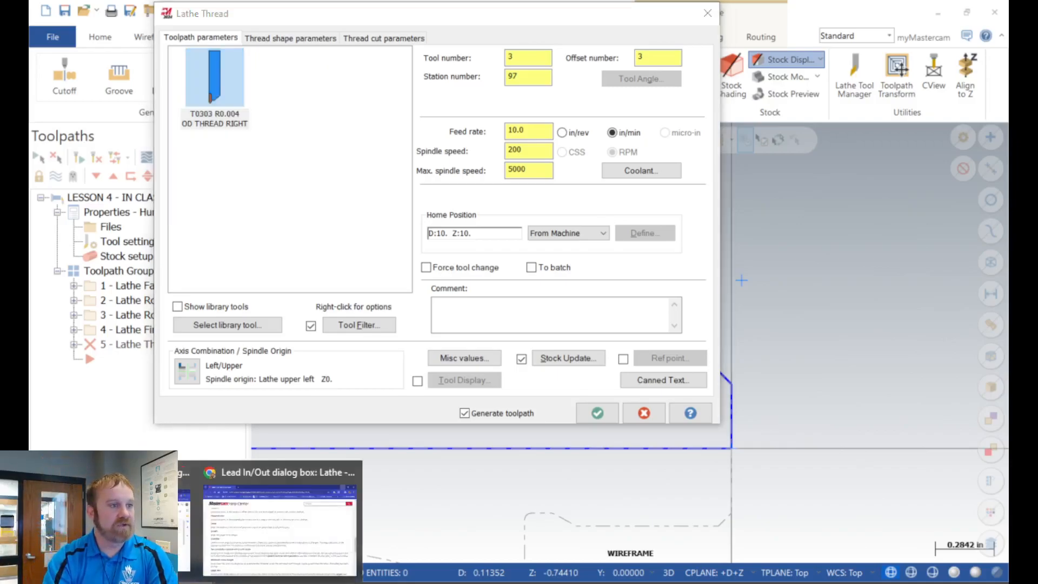
{"action": "left_click", "coordinate": [241, 462]}
{"action": "scroll", "coordinate": [260, 270], "scroll_direction": "up", "scroll_amount": 5}
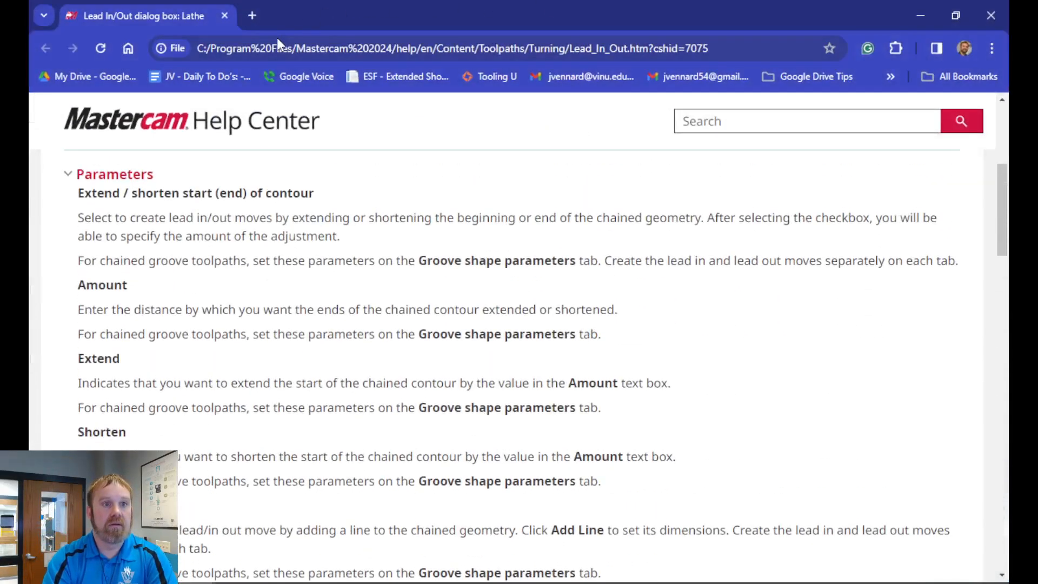
{"action": "left_click", "coordinate": [278, 46]}
{"action": "type", "text": "se"}
{"action": "key", "text": "BackSpace"}
{"action": "key", "text": "BackSpace"}
{"action": "type", "text": "M"}
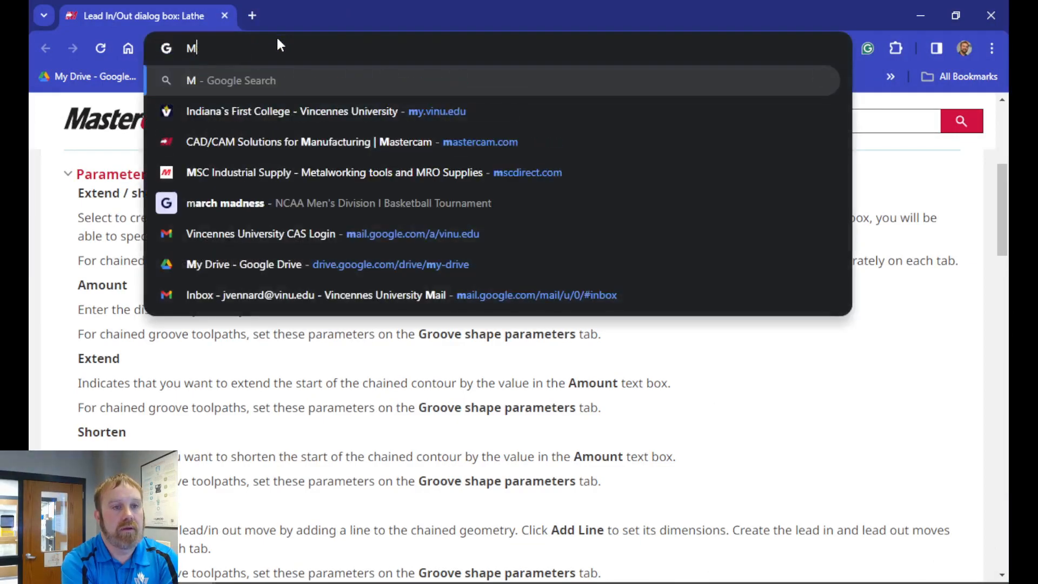
{"action": "key", "text": "BackSpace"}
{"action": "type", "text": "msc"}
{"action": "key", "text": "Return"}
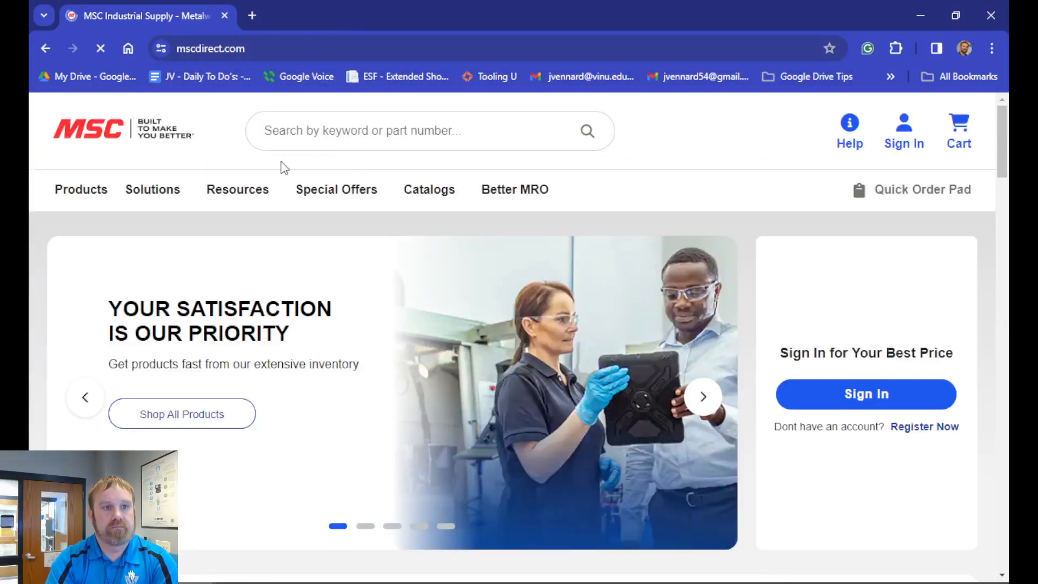
Step: Search MSC for threading inserts using the matching Threading Inserts category, and browse the listed products
{"action": "type", "text": "threading insert"}
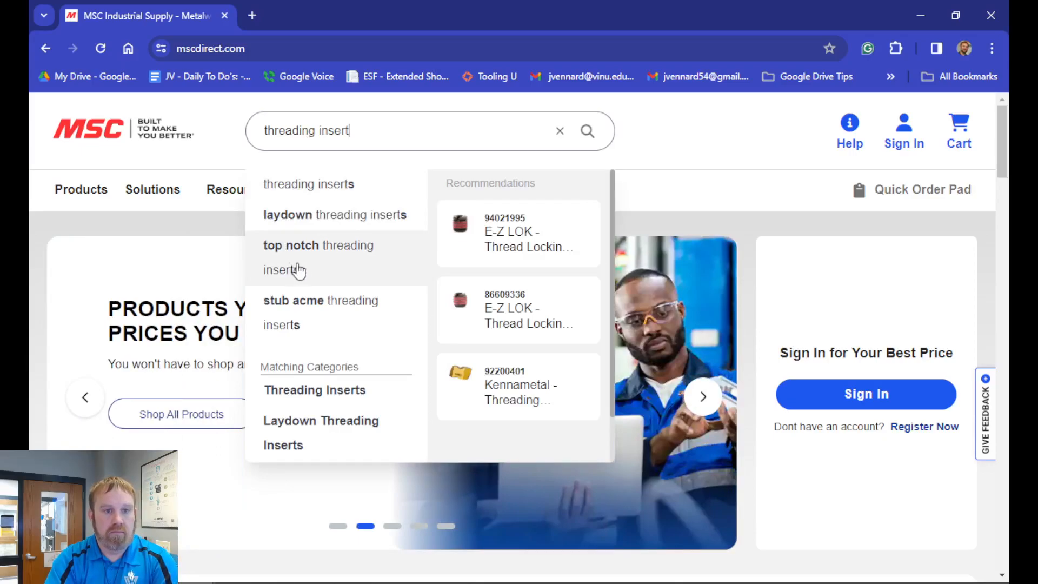
{"action": "left_click", "coordinate": [313, 390]}
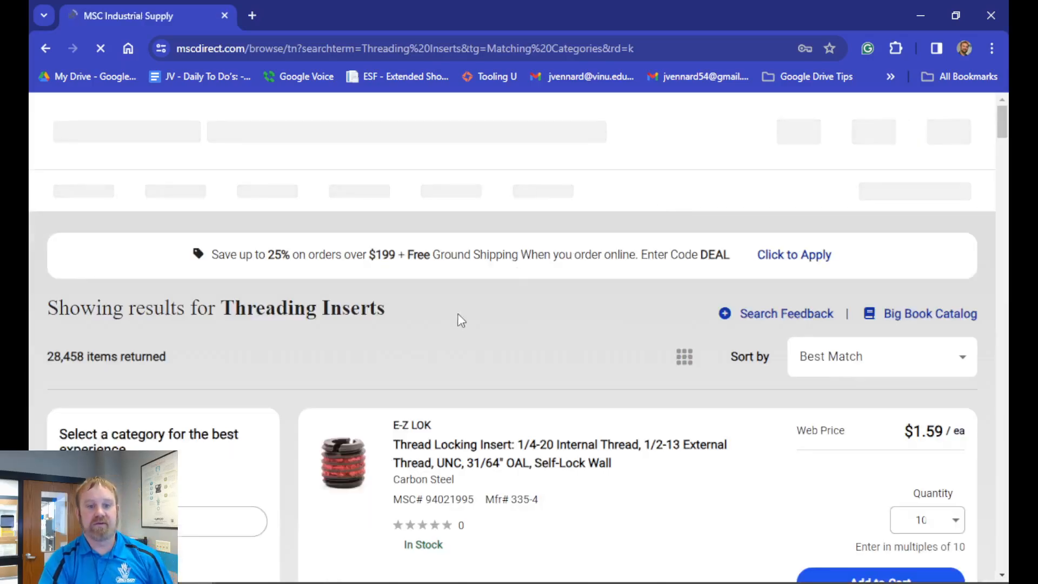
{"action": "scroll", "coordinate": [464, 319], "scroll_direction": "down", "scroll_amount": 3}
{"action": "scroll", "coordinate": [375, 371], "scroll_direction": "down", "scroll_amount": 6}
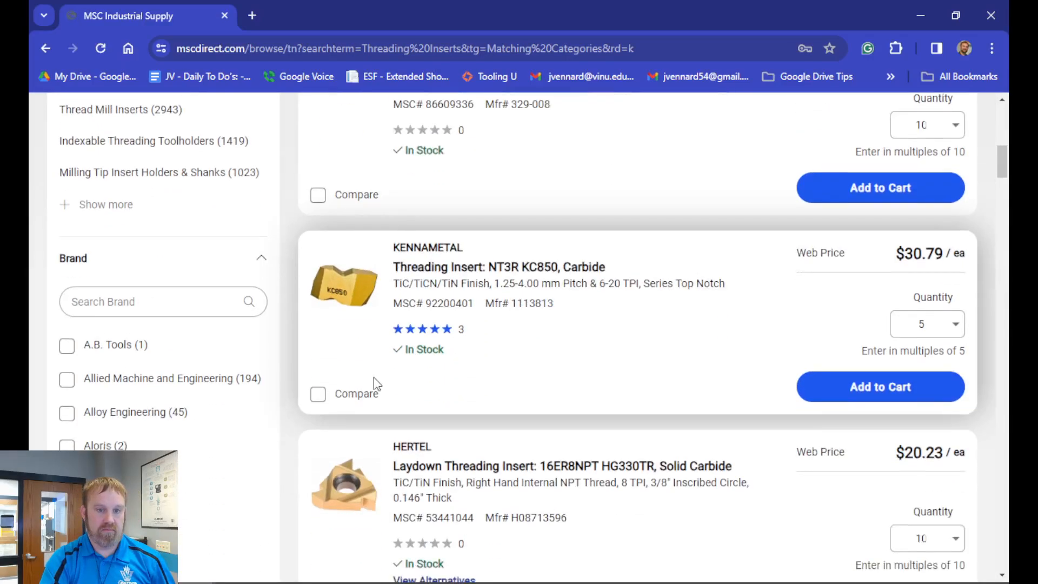
{"action": "scroll", "coordinate": [426, 341], "scroll_direction": "down", "scroll_amount": 3}
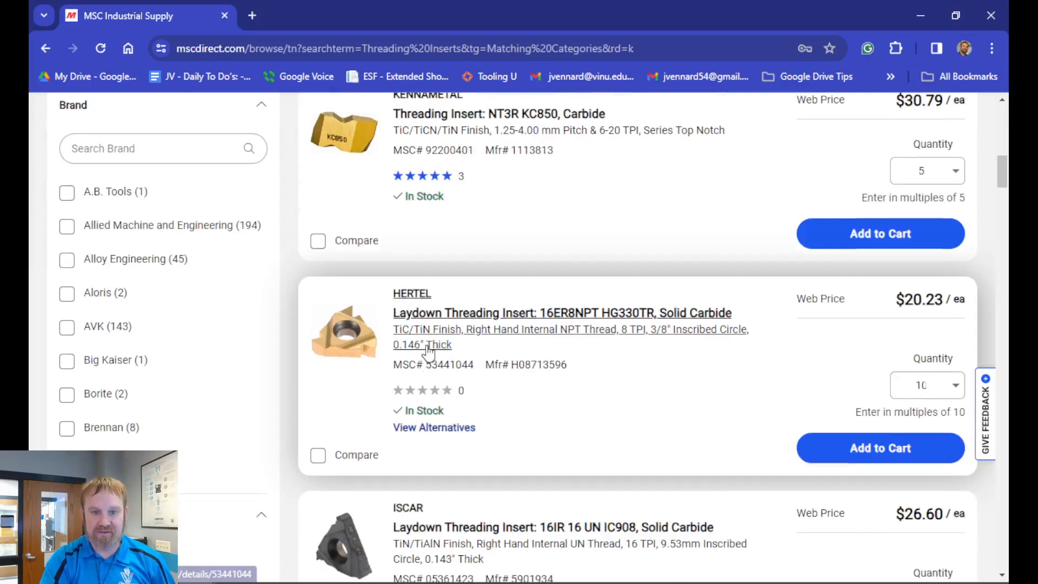
{"action": "scroll", "coordinate": [108, 270], "scroll_direction": "down", "scroll_amount": 4}
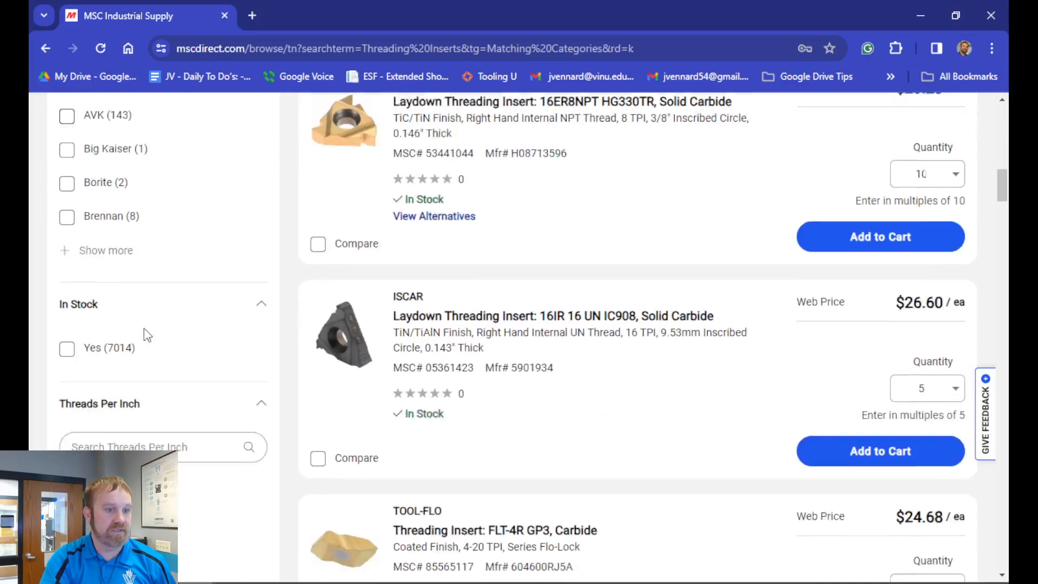
Step: Expand the full brand list and filter the threading insert results to Seco
{"action": "left_click", "coordinate": [65, 240]}
{"action": "scroll", "coordinate": [471, 345], "scroll_direction": "down", "scroll_amount": 10}
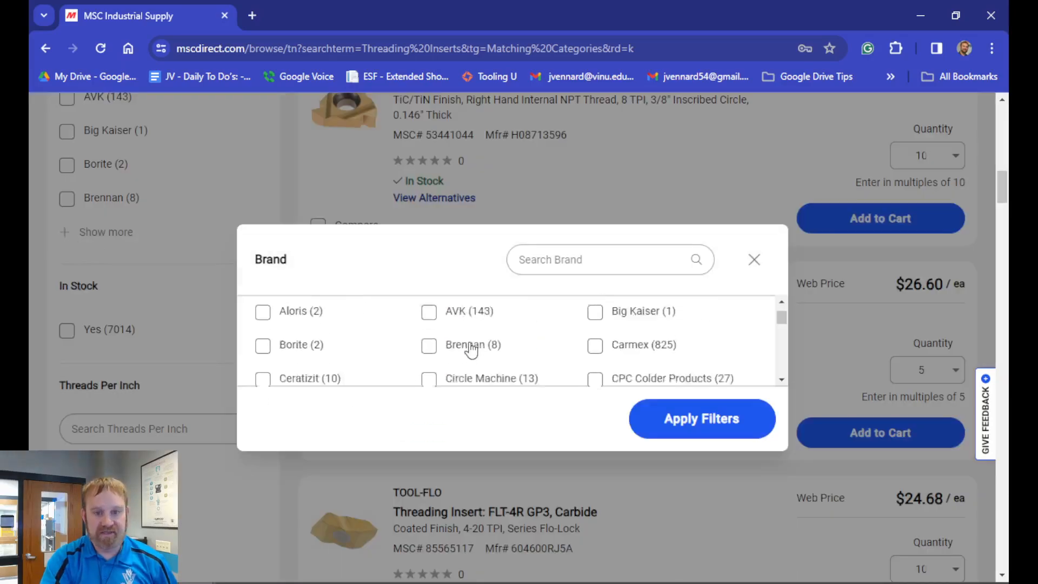
{"action": "scroll", "coordinate": [488, 341], "scroll_direction": "down", "scroll_amount": 1}
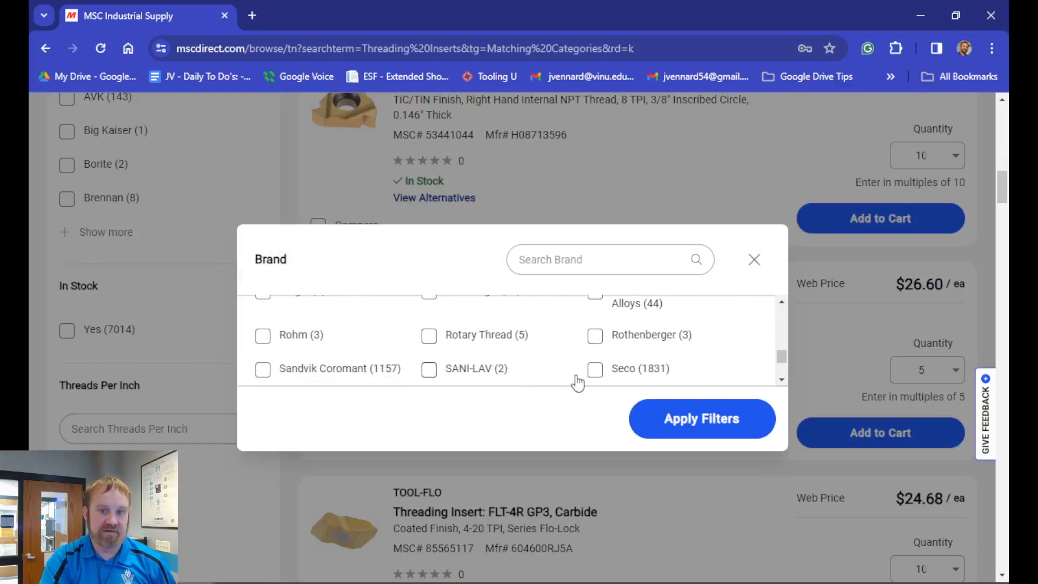
{"action": "left_click", "coordinate": [595, 369]}
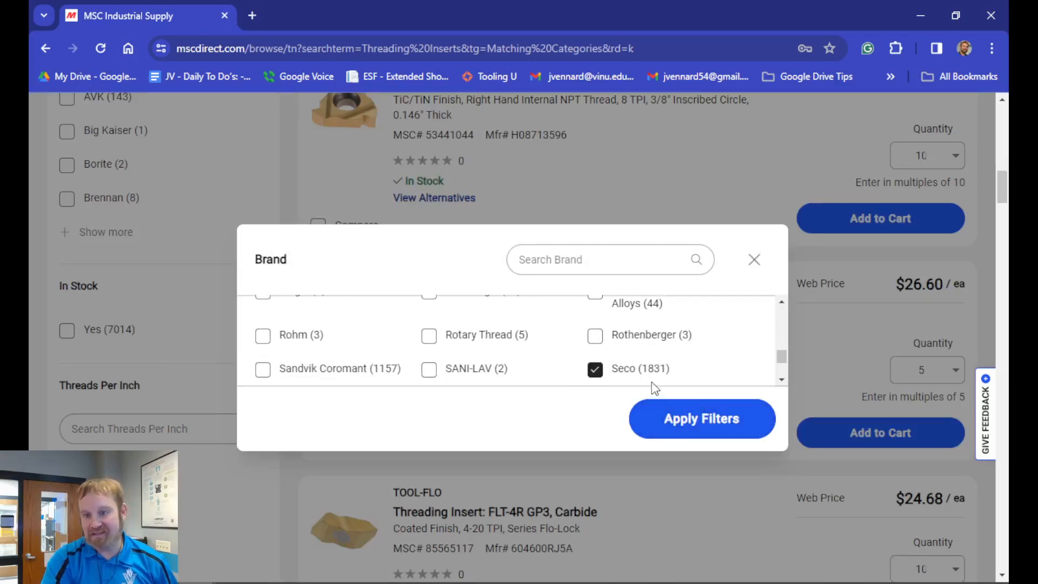
{"action": "left_click", "coordinate": [684, 424]}
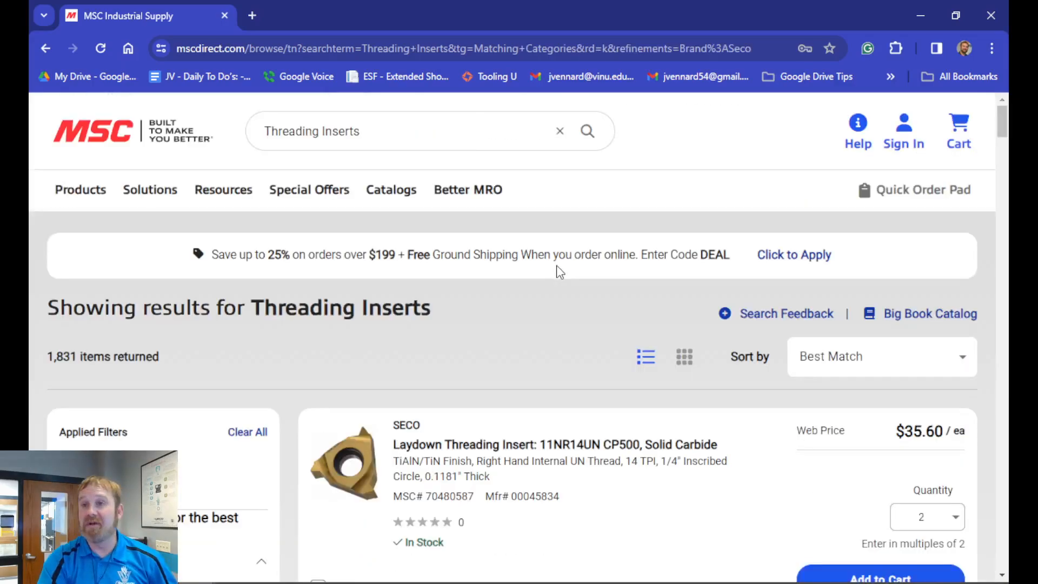
Step: Open the Seco 11NR14UN CP500 laydown threading insert, examine its description and specifications, and return to the filtered results
{"action": "scroll", "coordinate": [556, 265], "scroll_direction": "down", "scroll_amount": 5}
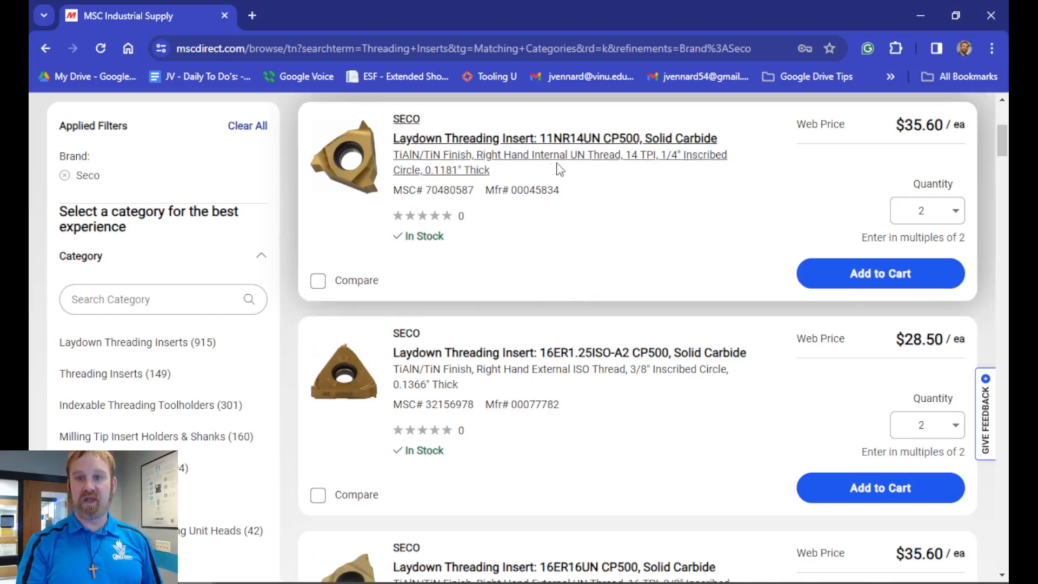
{"action": "left_click", "coordinate": [507, 157]}
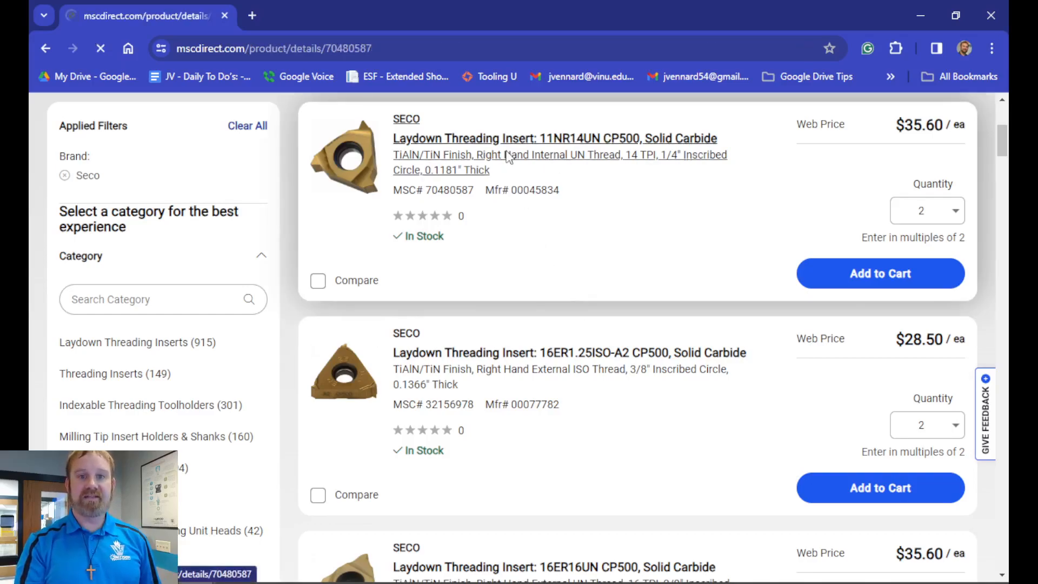
{"action": "scroll", "coordinate": [452, 337], "scroll_direction": "down", "scroll_amount": 4}
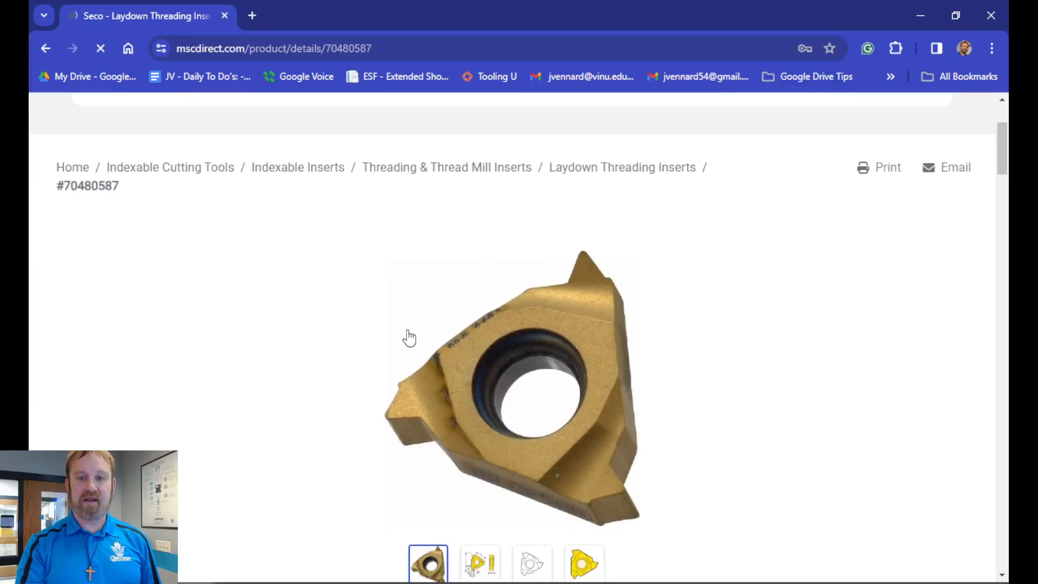
{"action": "scroll", "coordinate": [385, 343], "scroll_direction": "down", "scroll_amount": 1}
{"action": "scroll", "coordinate": [316, 358], "scroll_direction": "up", "scroll_amount": 4}
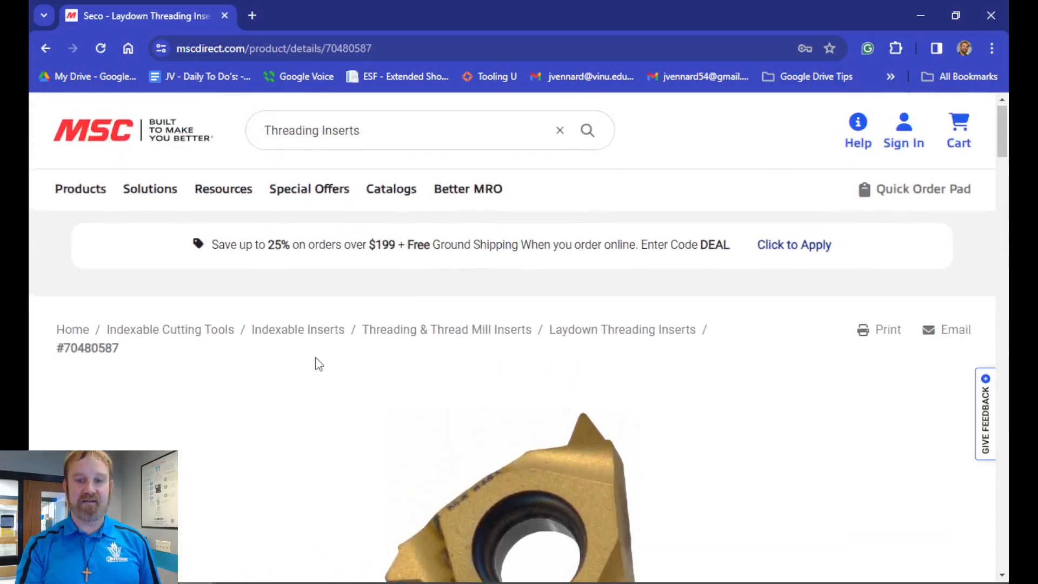
{"action": "scroll", "coordinate": [316, 359], "scroll_direction": "down", "scroll_amount": 5}
{"action": "scroll", "coordinate": [315, 365], "scroll_direction": "down", "scroll_amount": 4}
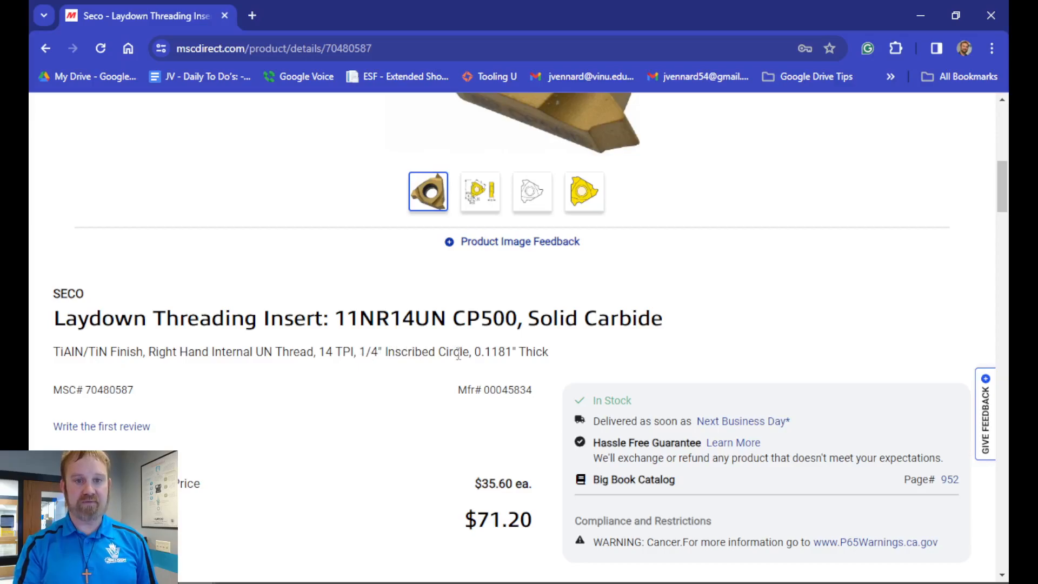
{"action": "scroll", "coordinate": [335, 430], "scroll_direction": "down", "scroll_amount": 15}
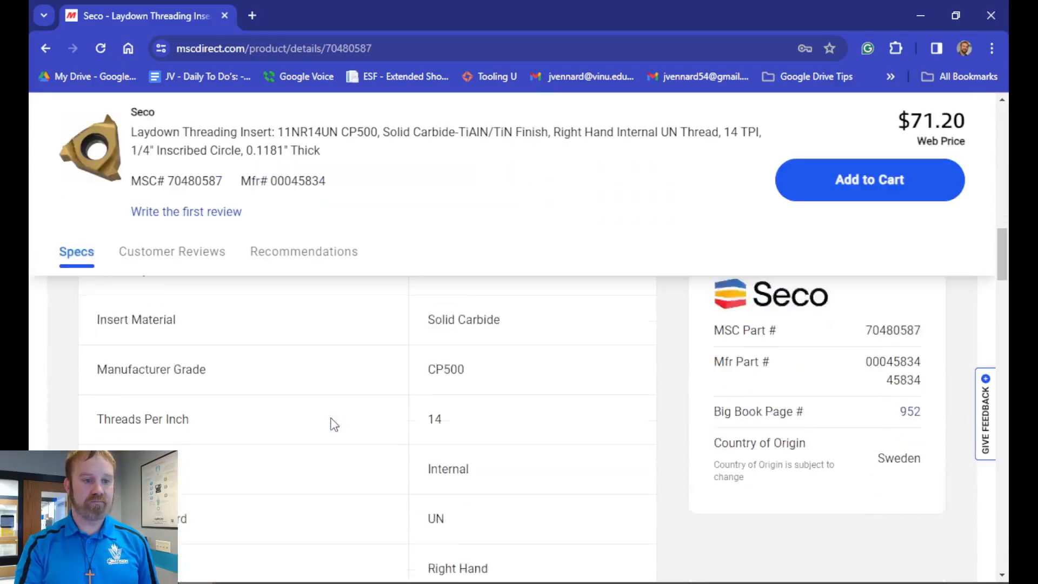
{"action": "scroll", "coordinate": [335, 425], "scroll_direction": "up", "scroll_amount": 3}
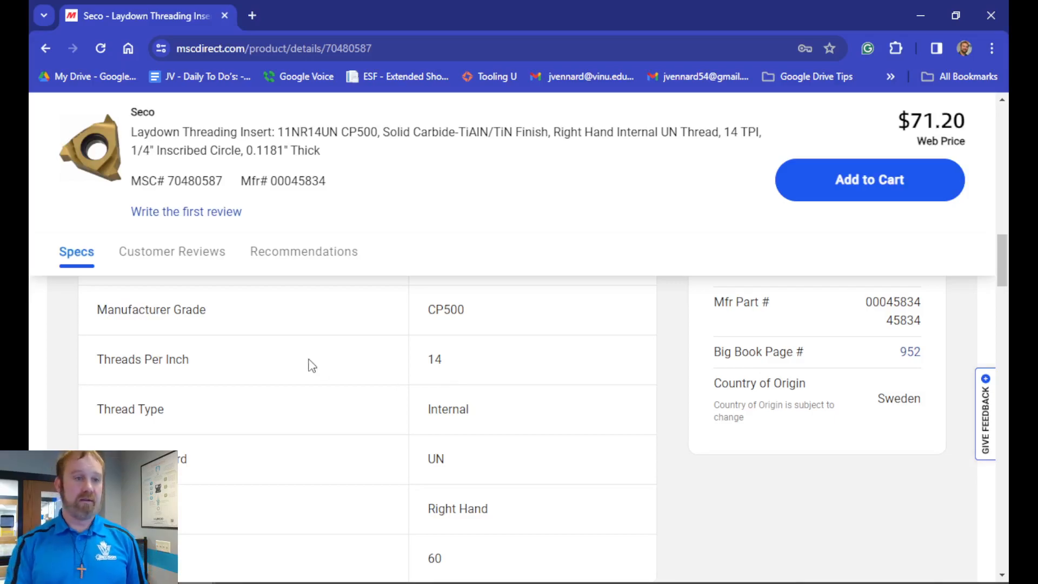
{"action": "left_click", "coordinate": [46, 49]}
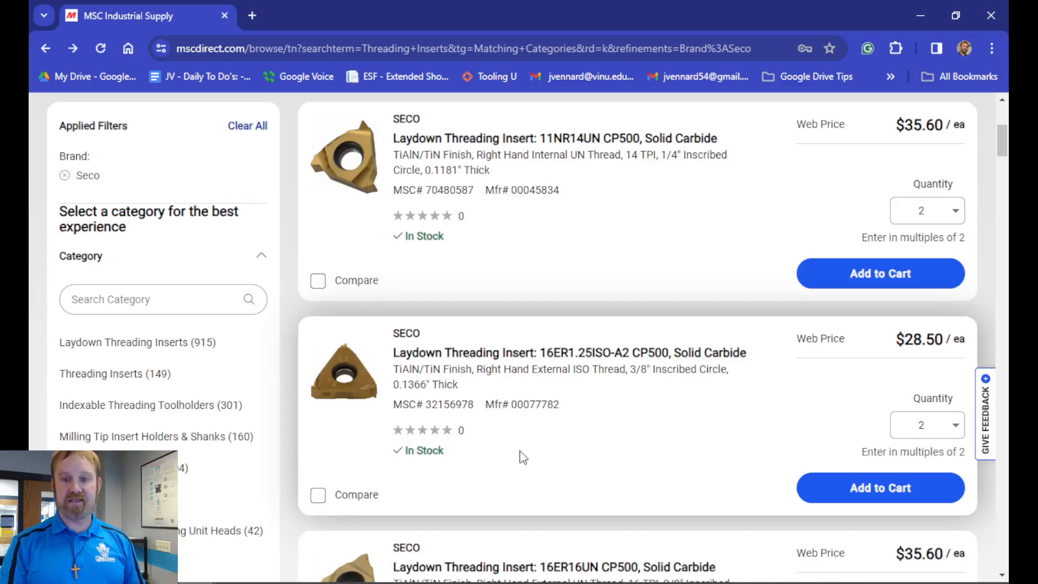
Step: Filter the Seco threading insert results to 20 threads per inch using the full list of thread counts
{"action": "scroll", "coordinate": [547, 455], "scroll_direction": "down", "scroll_amount": 1}
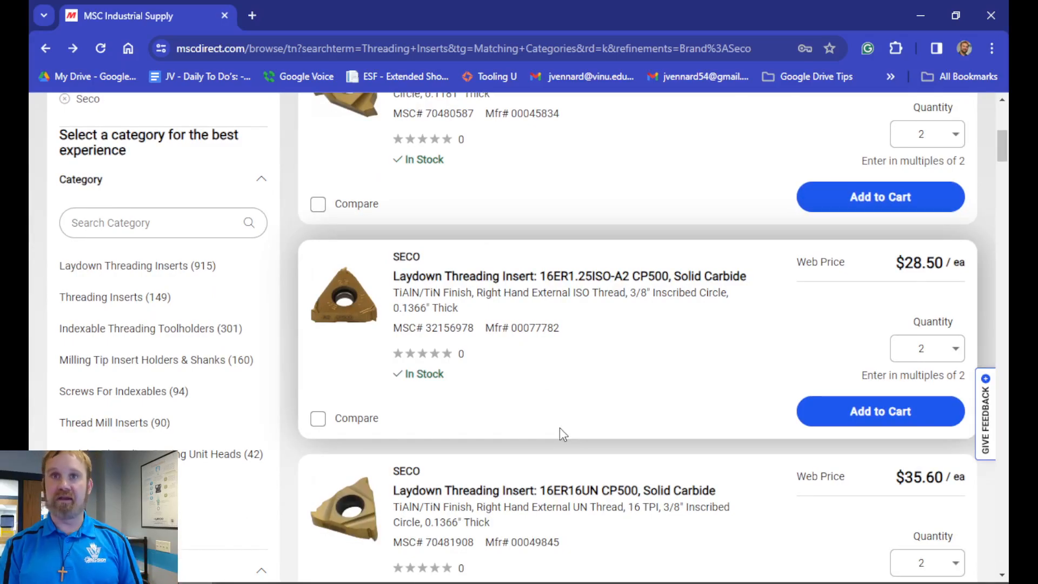
{"action": "scroll", "coordinate": [264, 368], "scroll_direction": "down", "scroll_amount": 9}
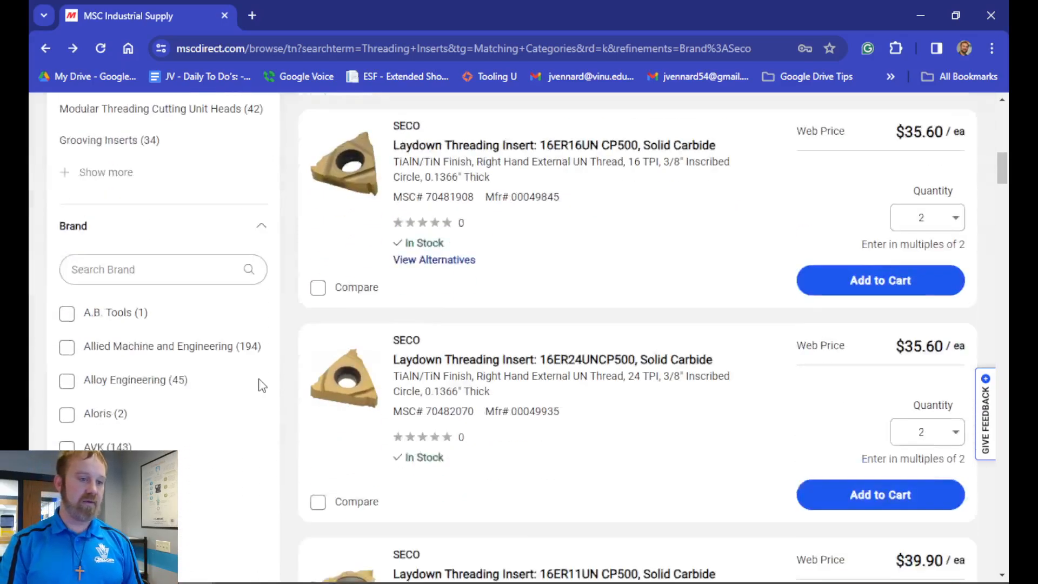
{"action": "scroll", "coordinate": [262, 385], "scroll_direction": "down", "scroll_amount": 5}
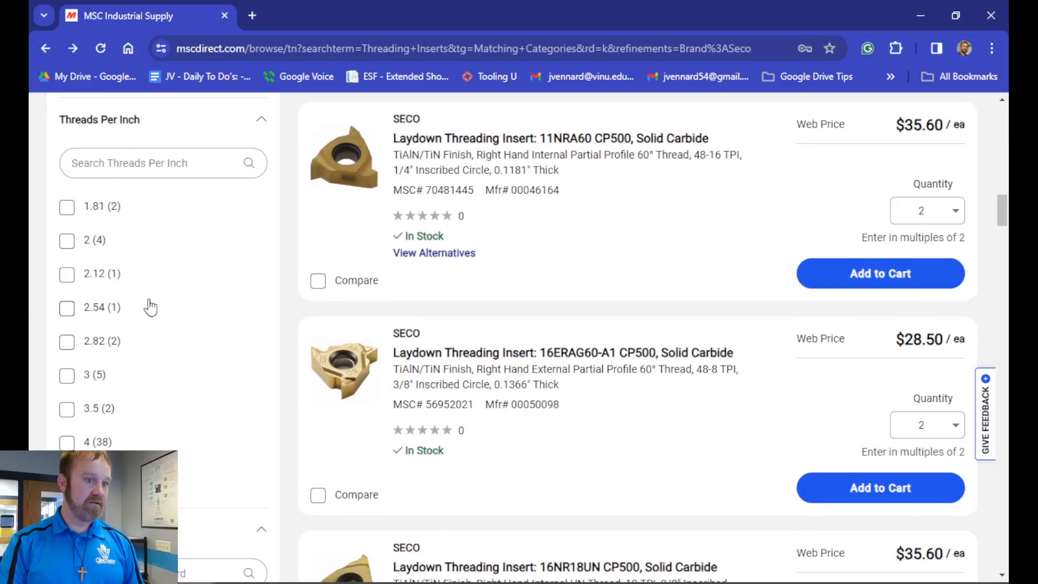
{"action": "left_click", "coordinate": [84, 477]}
{"action": "scroll", "coordinate": [527, 358], "scroll_direction": "down", "scroll_amount": 6}
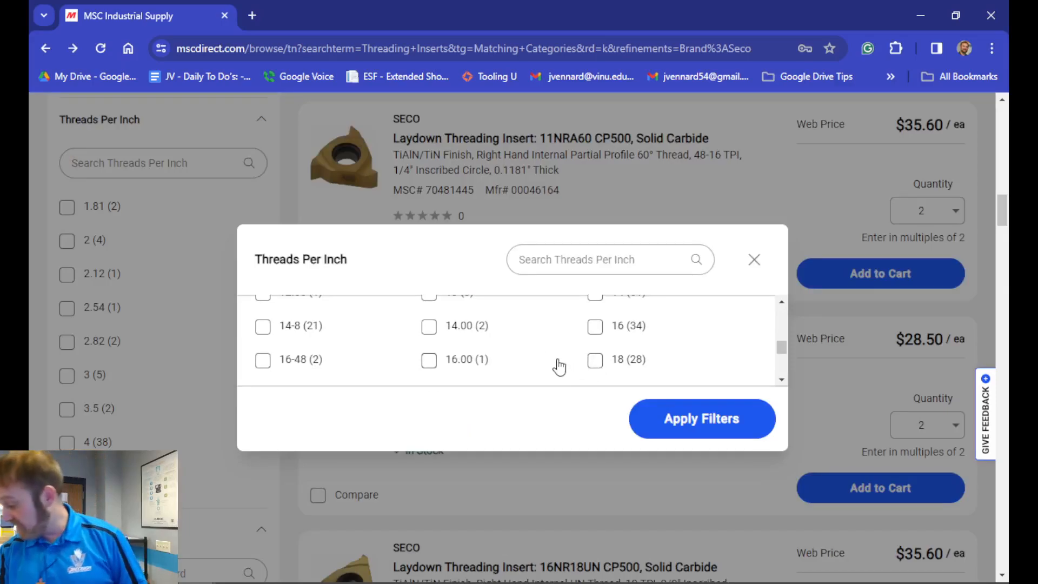
{"action": "scroll", "coordinate": [554, 361], "scroll_direction": "down", "scroll_amount": 2}
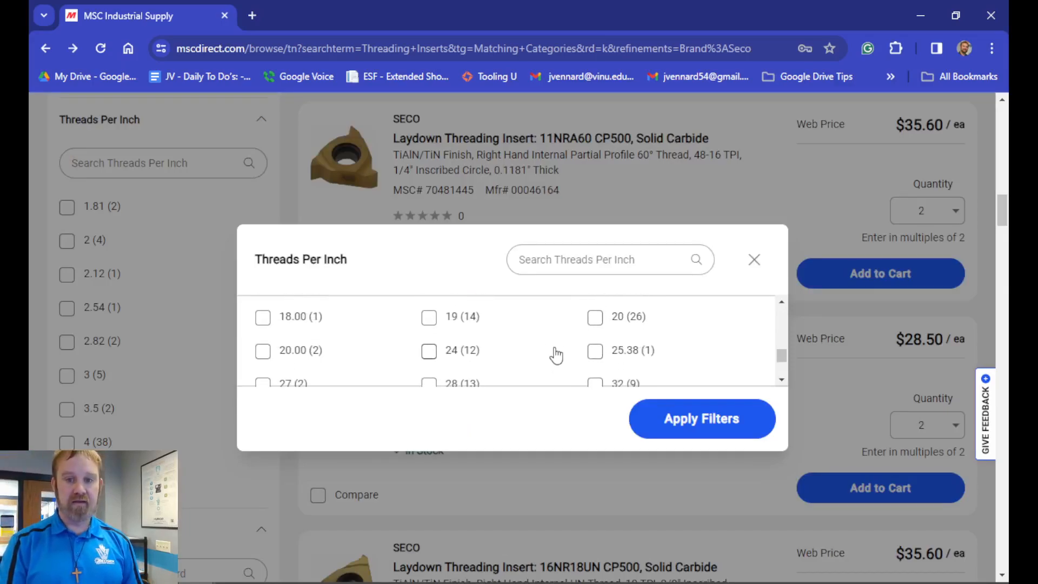
{"action": "left_click", "coordinate": [594, 318]}
{"action": "left_click", "coordinate": [680, 416]}
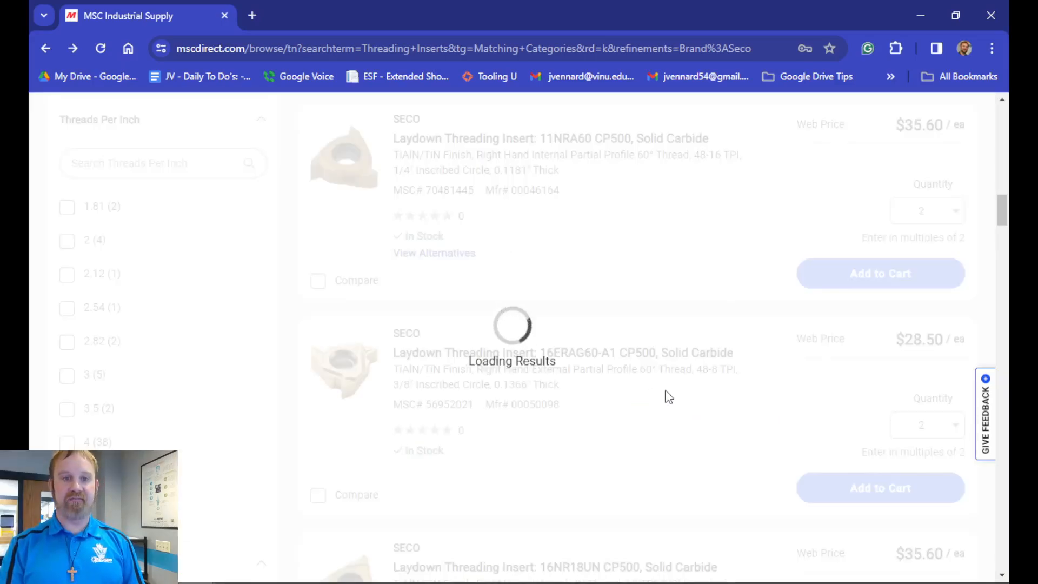
Step: Open the Seco 16ER20UNCP500 external threading insert, examine its specifications, and close the page to return to Mastercam
{"action": "scroll", "coordinate": [569, 435], "scroll_direction": "down", "scroll_amount": 3}
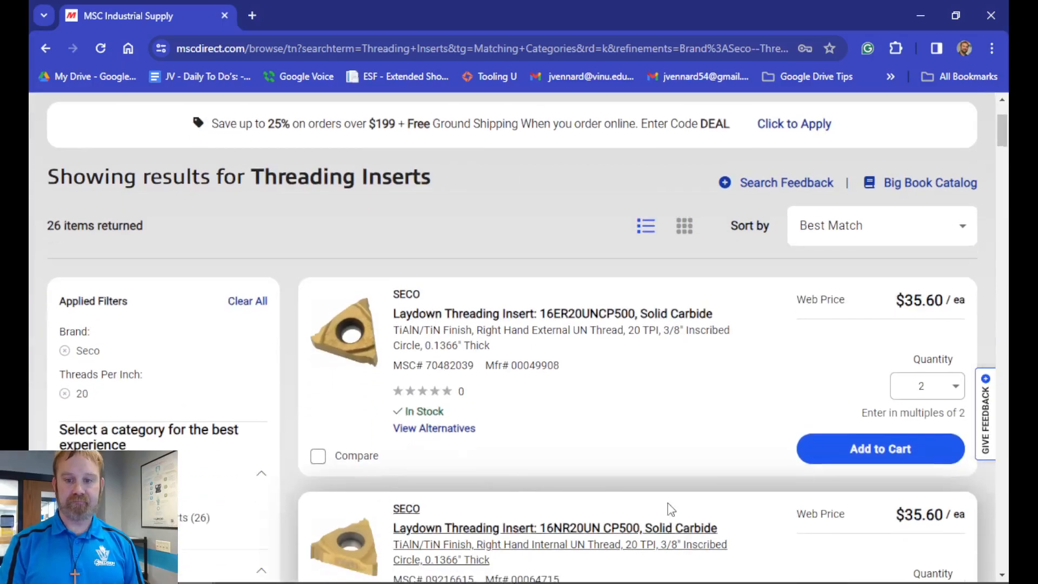
{"action": "left_click", "coordinate": [490, 313]}
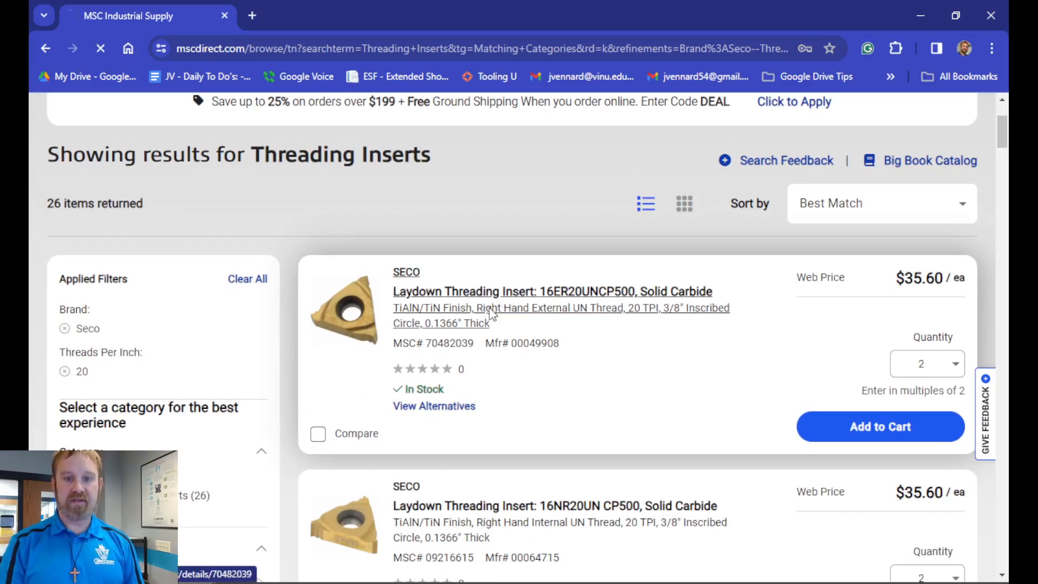
{"action": "scroll", "coordinate": [281, 366], "scroll_direction": "down", "scroll_amount": 10}
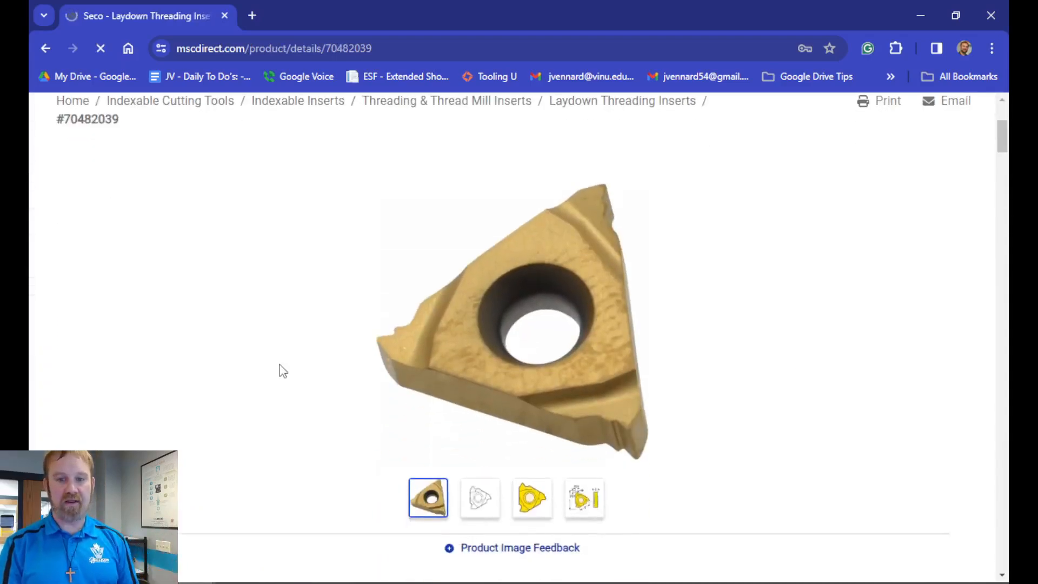
{"action": "scroll", "coordinate": [283, 368], "scroll_direction": "down", "scroll_amount": 12}
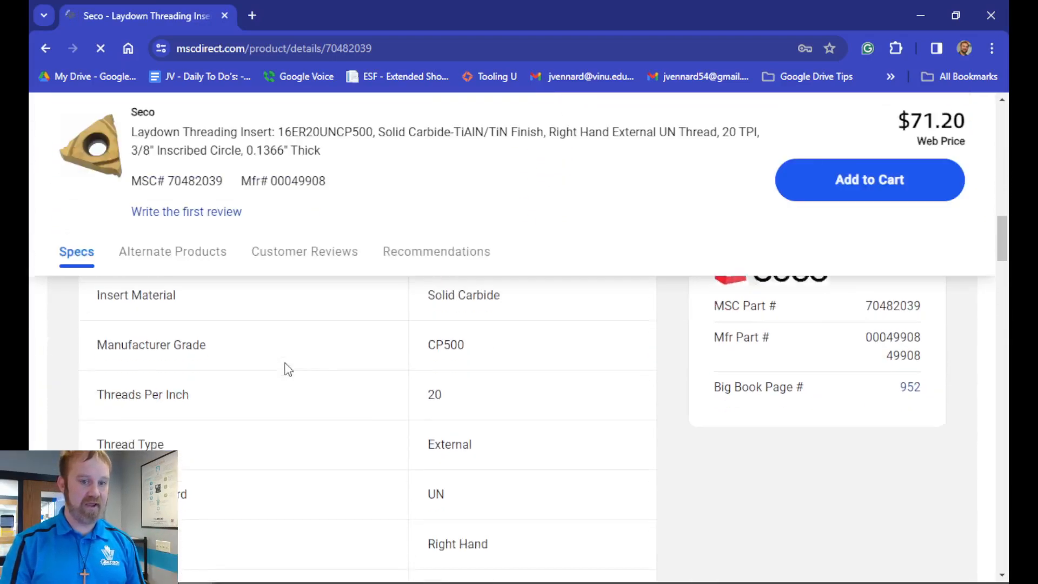
{"action": "scroll", "coordinate": [290, 366], "scroll_direction": "down", "scroll_amount": 3}
{"action": "scroll", "coordinate": [202, 464], "scroll_direction": "up", "scroll_amount": 2}
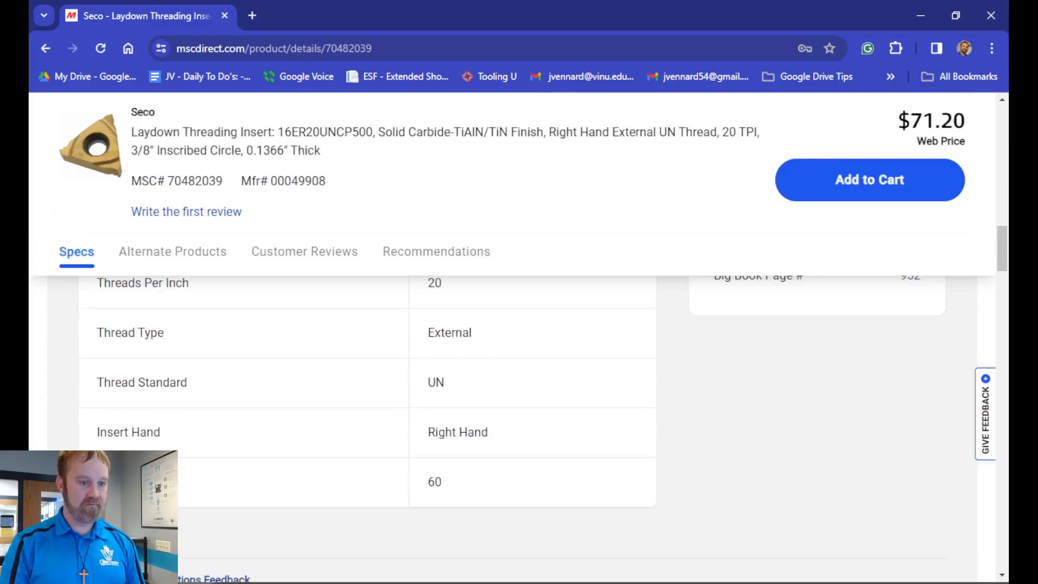
{"action": "scroll", "coordinate": [328, 436], "scroll_direction": "down", "scroll_amount": 5}
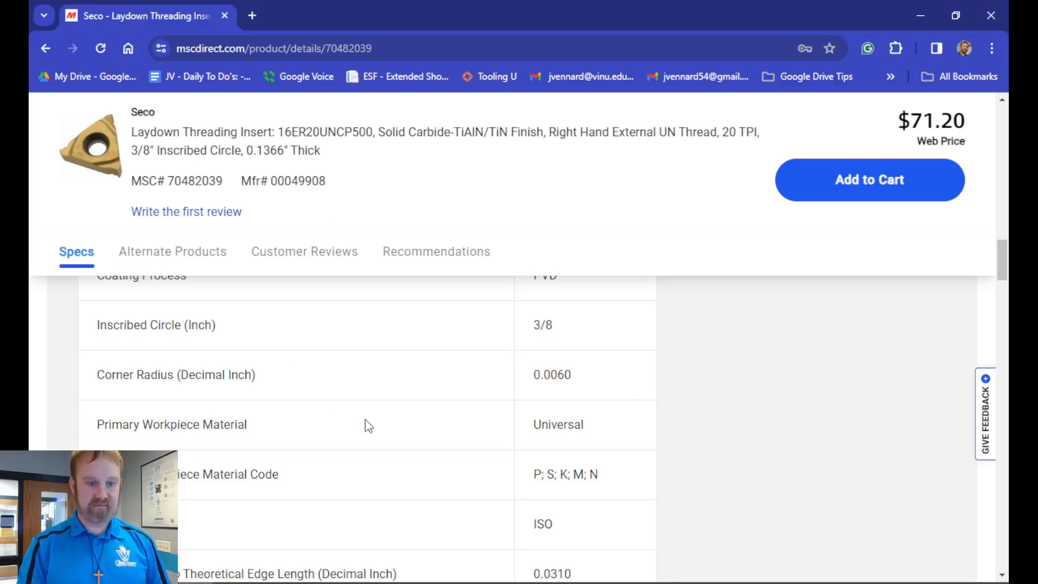
{"action": "scroll", "coordinate": [367, 454], "scroll_direction": "up", "scroll_amount": 1}
{"action": "scroll", "coordinate": [371, 455], "scroll_direction": "up", "scroll_amount": 3}
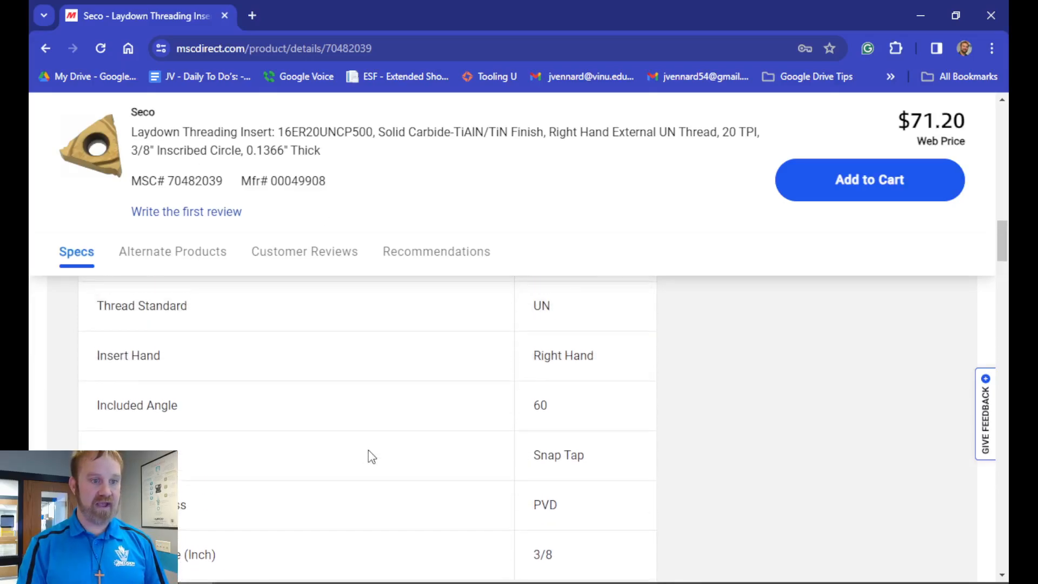
{"action": "scroll", "coordinate": [377, 457], "scroll_direction": "up", "scroll_amount": 1}
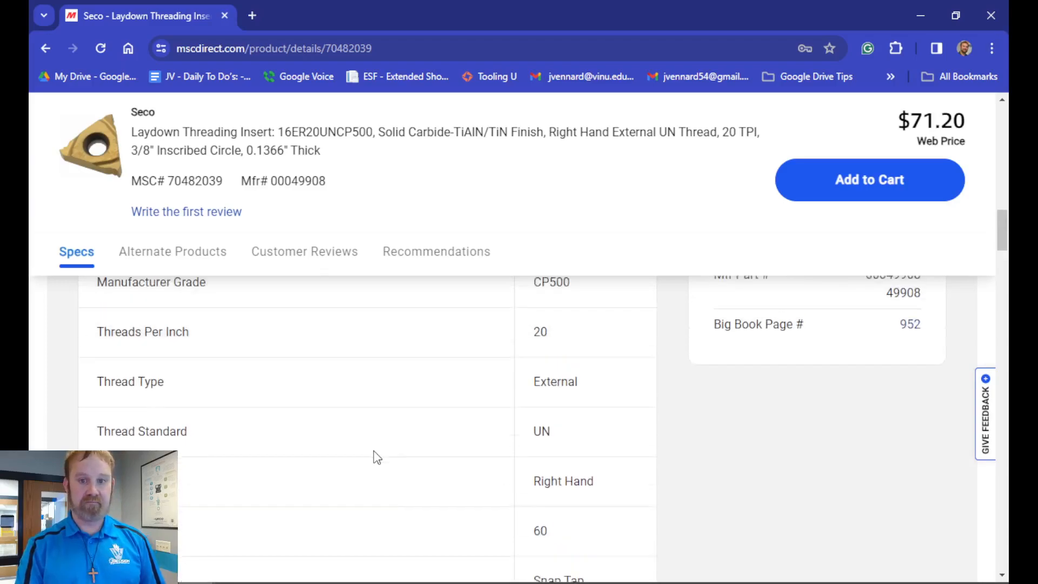
{"action": "scroll", "coordinate": [377, 456], "scroll_direction": "down", "scroll_amount": 1}
{"action": "scroll", "coordinate": [377, 456], "scroll_direction": "down", "scroll_amount": 5}
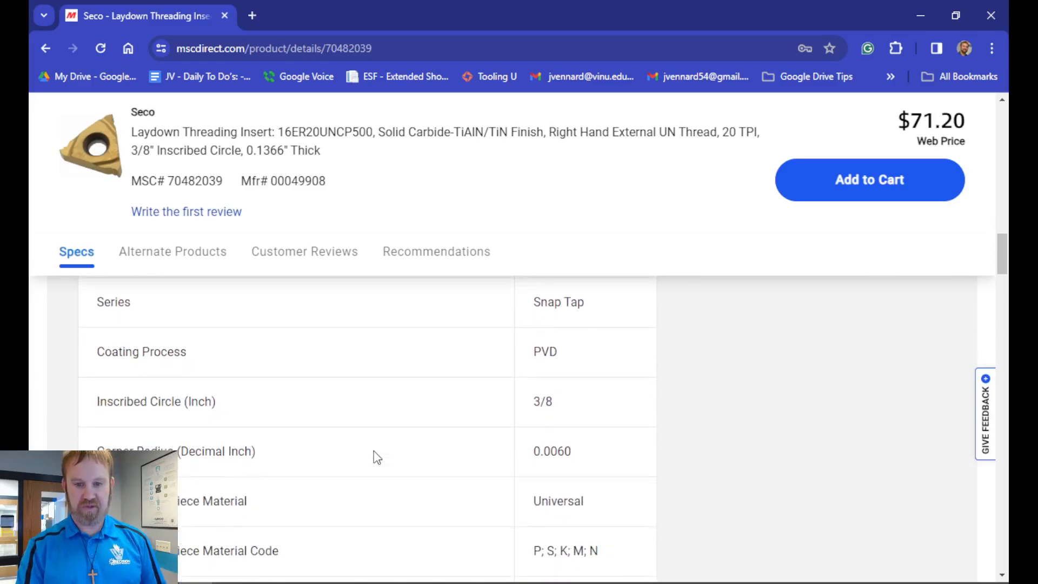
{"action": "scroll", "coordinate": [357, 455], "scroll_direction": "down", "scroll_amount": 1}
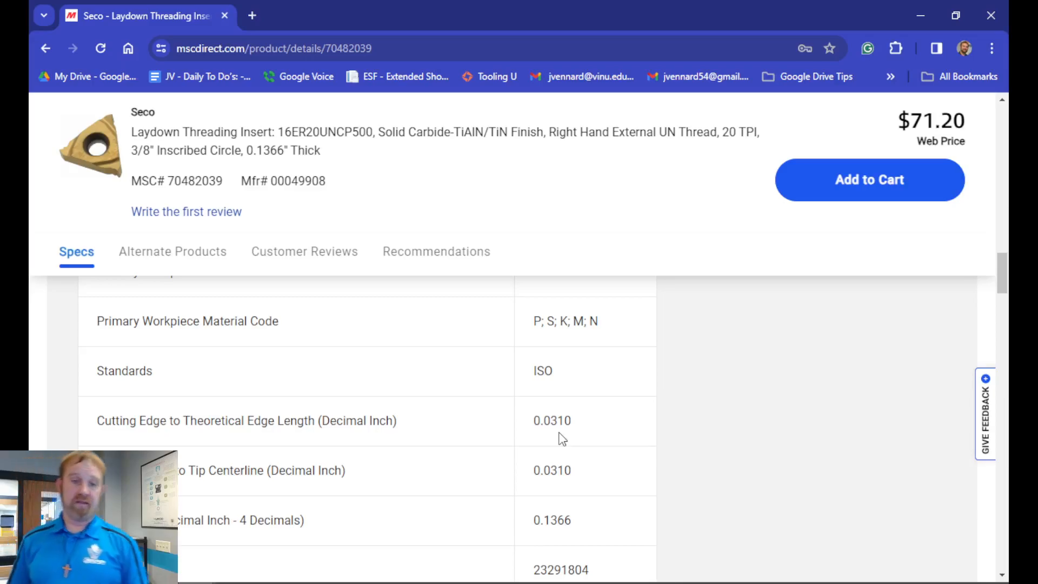
{"action": "scroll", "coordinate": [535, 438], "scroll_direction": "up", "scroll_amount": 3}
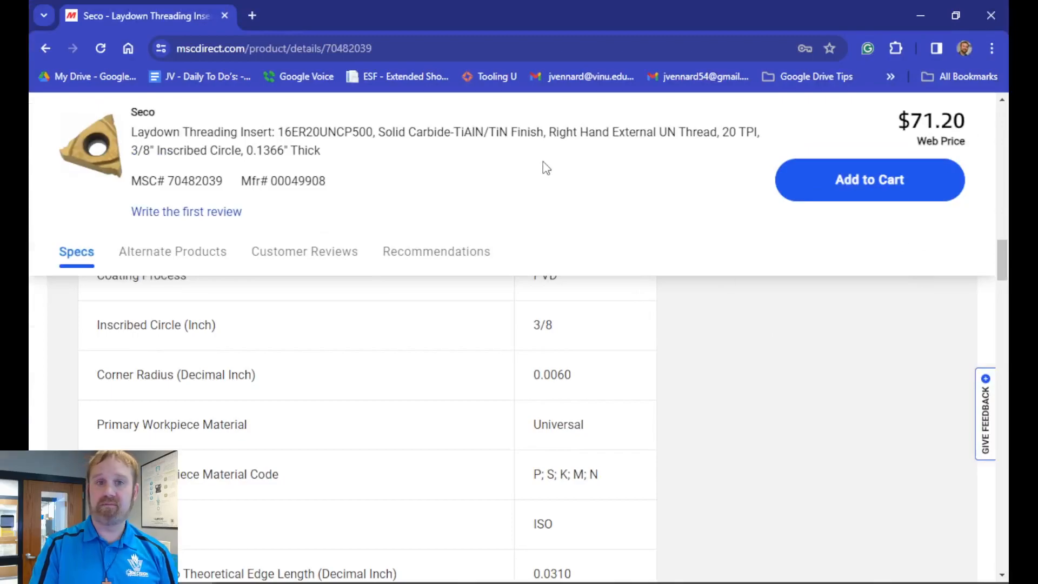
{"action": "left_click", "coordinate": [225, 16]}
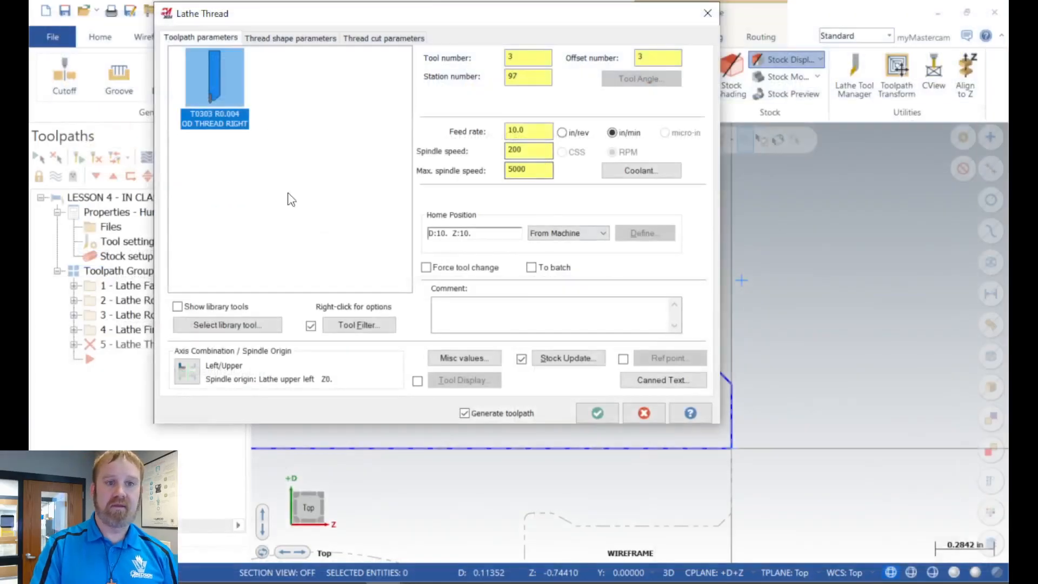
Step: Add the comment "CUT 3/4-10 RH THREADS" to the lathe thread toolpath
{"action": "left_click", "coordinate": [482, 314]}
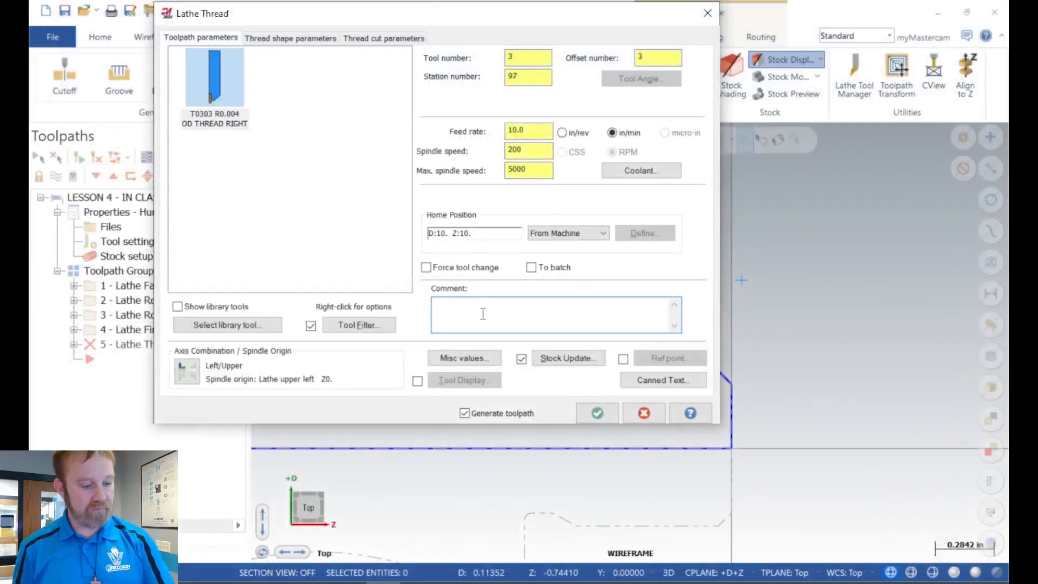
{"action": "type", "text": "cut"}
{"action": "key", "text": "BackSpace"}
{"action": "key", "text": "BackSpace"}
{"action": "key", "text": "BackSpace"}
{"action": "key", "text": "BackSpace"}
{"action": "type", "text": "CUT 3/4-1"}
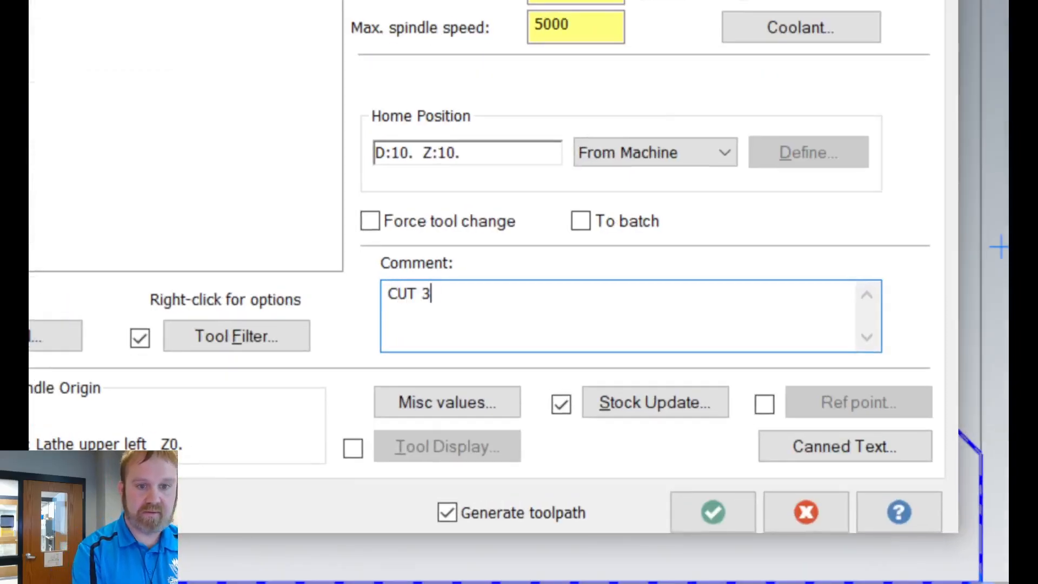
{"action": "type", "text": "0 TJHRE"}
{"action": "key", "text": "BackSpace"}
{"action": "key", "text": "BackSpace"}
{"action": "key", "text": "BackSpace"}
{"action": "key", "text": "BackSpace"}
{"action": "key", "text": "BackSpace"}
{"action": "type", "text": "RJH"}
{"action": "key", "text": "BackSpace"}
{"action": "key", "text": "BackSpace"}
{"action": "key", "text": "BackSpace"}
{"action": "type", "text": "H RE"}
{"action": "key", "text": "BackSpace"}
{"action": "key", "text": "BackSpace"}
{"action": "type", "text": "THREADS"}
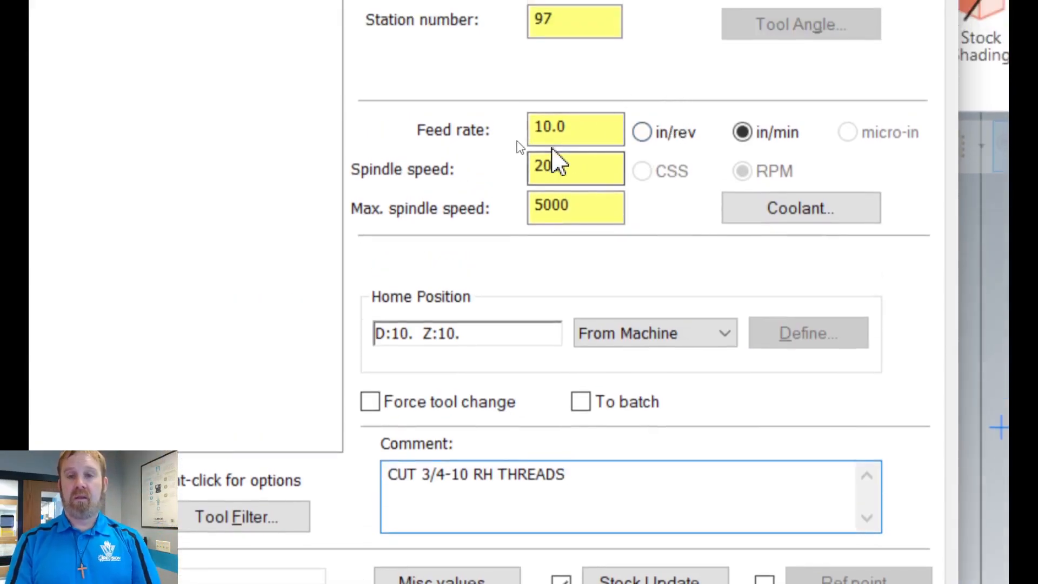
Step: Switch the thread toolpath's feed rate to inches per revolution and set the maximum spindle speed to 1200
{"action": "left_click", "coordinate": [656, 133]}
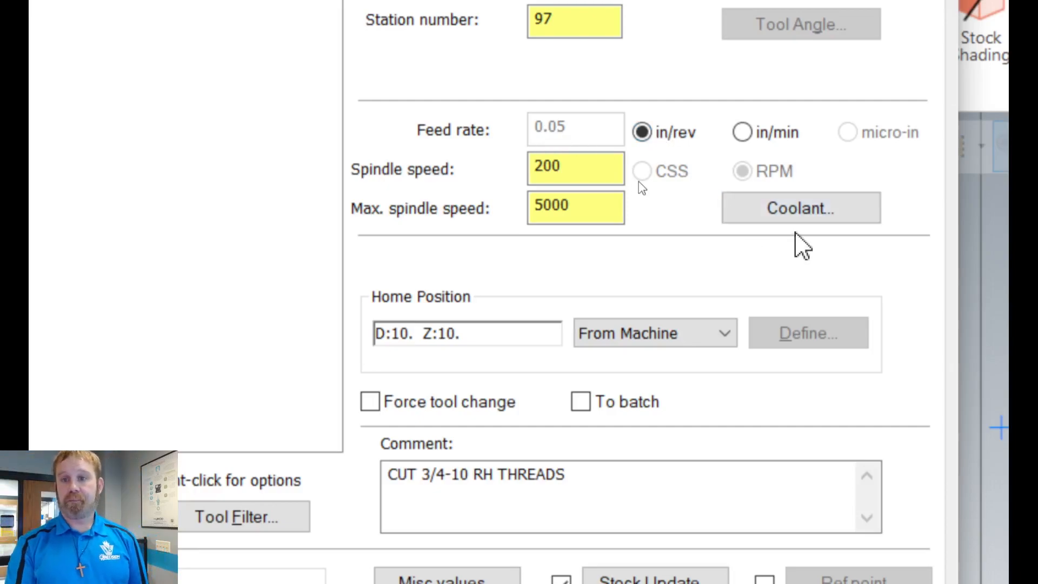
{"action": "left_click", "coordinate": [579, 164]}
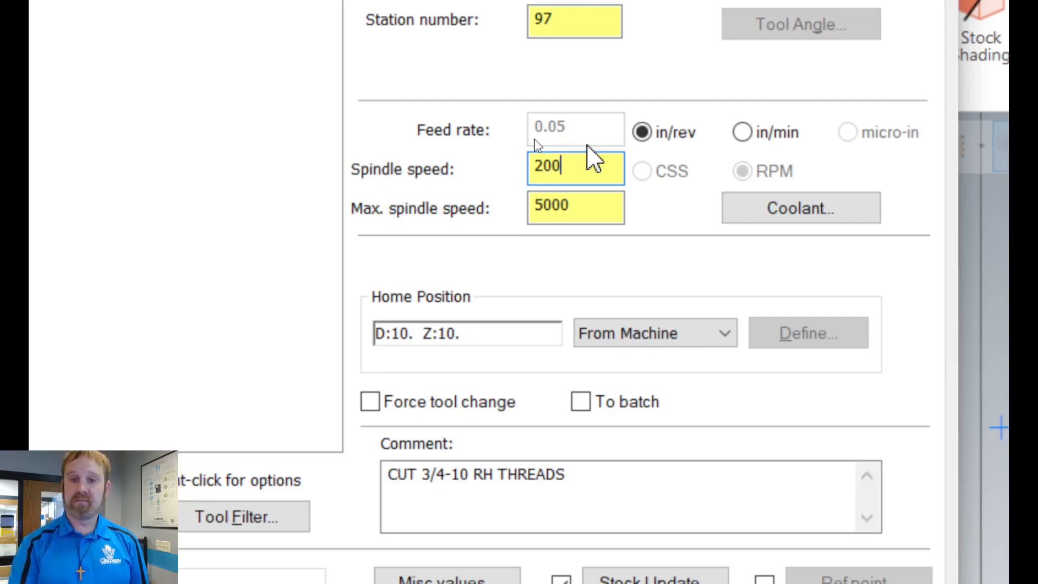
{"action": "left_click_drag", "start_coordinate": [607, 206], "coordinate": [507, 206]}
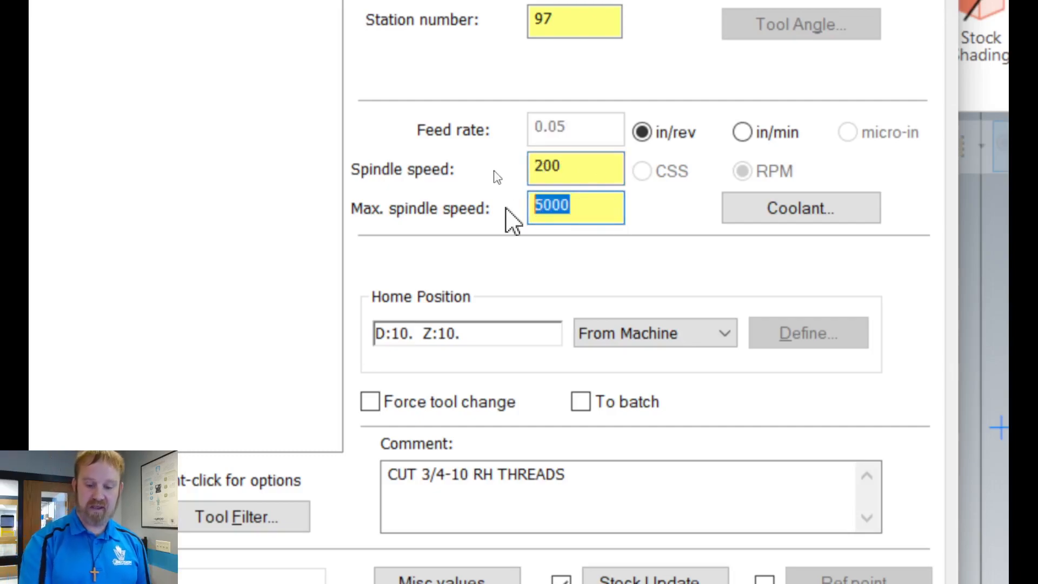
{"action": "type", "text": "1200"}
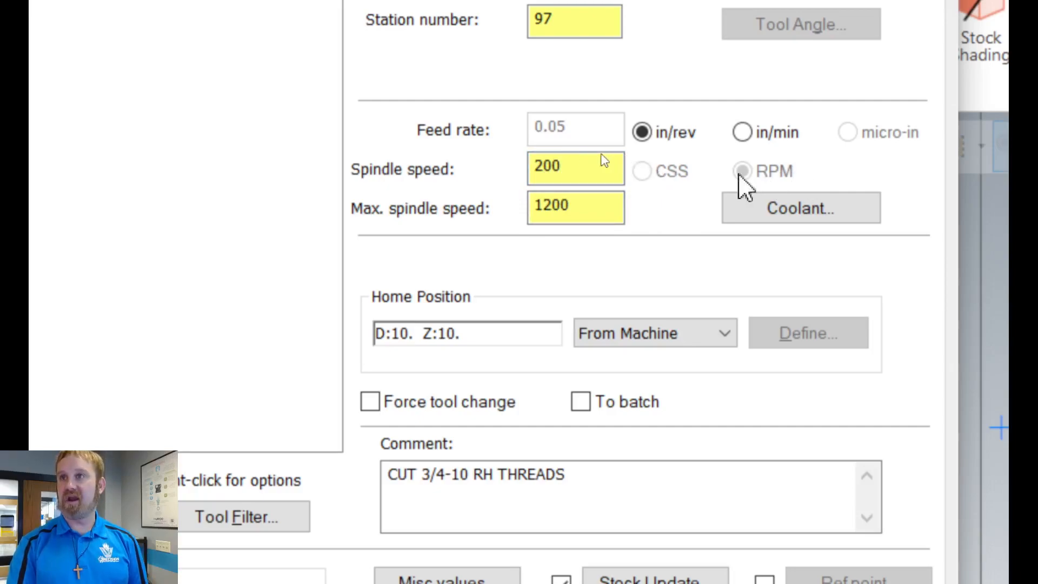
{"action": "left_click", "coordinate": [616, 167]}
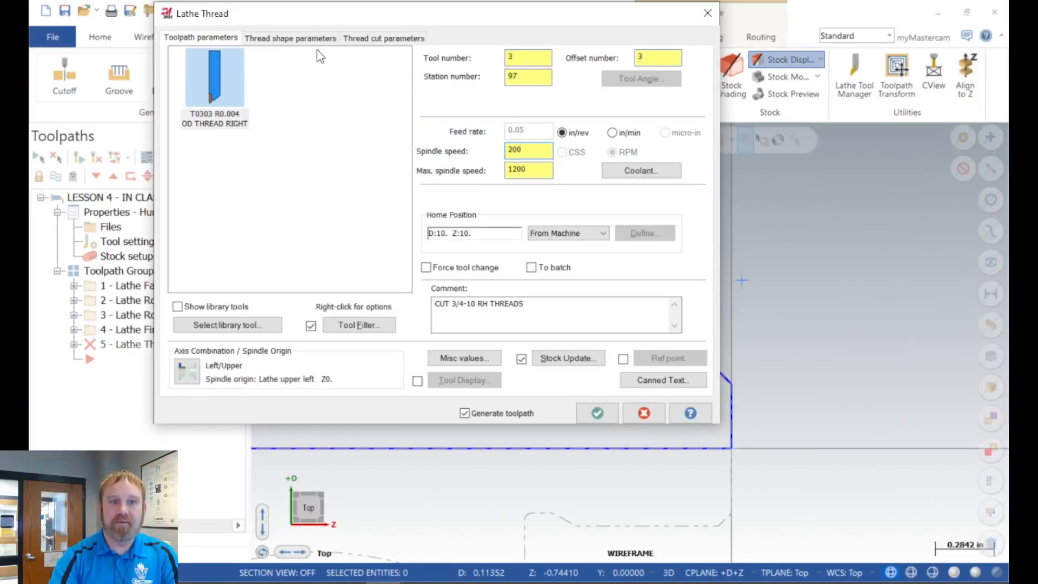
Step: Set the thread lead to 10 threads per inch and check the feed rate in the toolpath parameters
{"action": "left_click", "coordinate": [294, 39]}
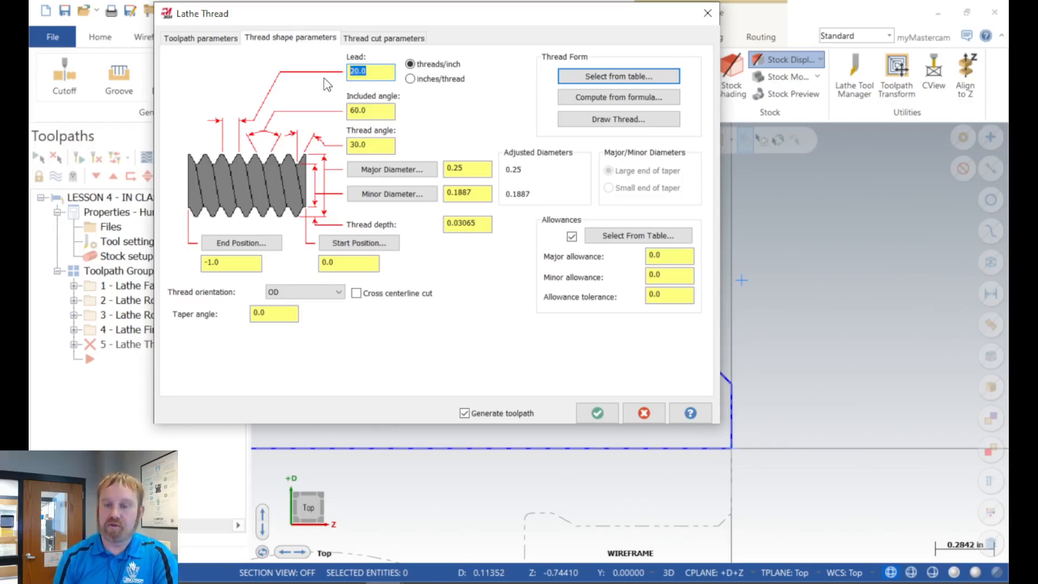
{"action": "type", "text": "10"}
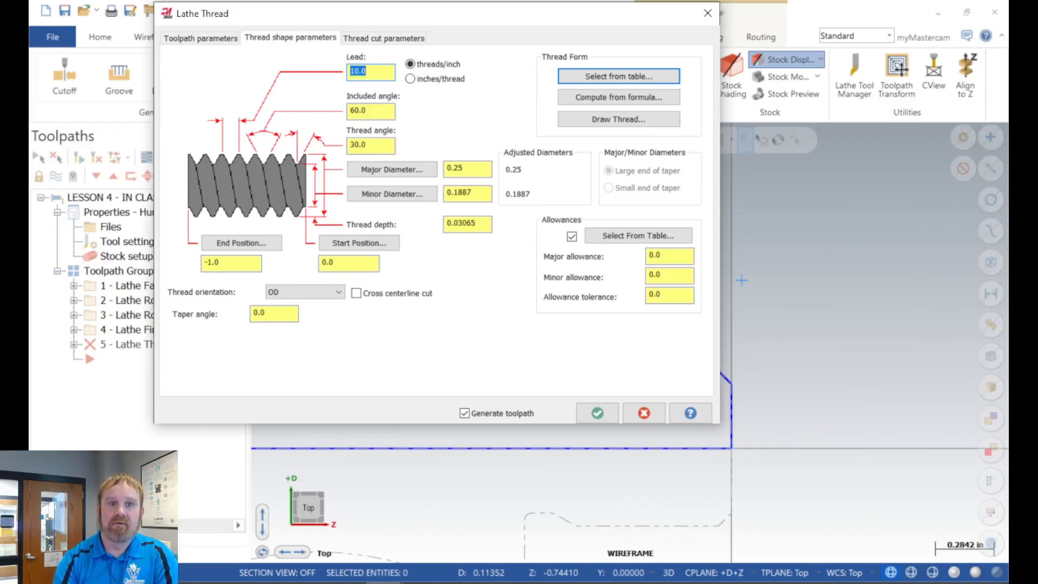
{"action": "left_click", "coordinate": [210, 39]}
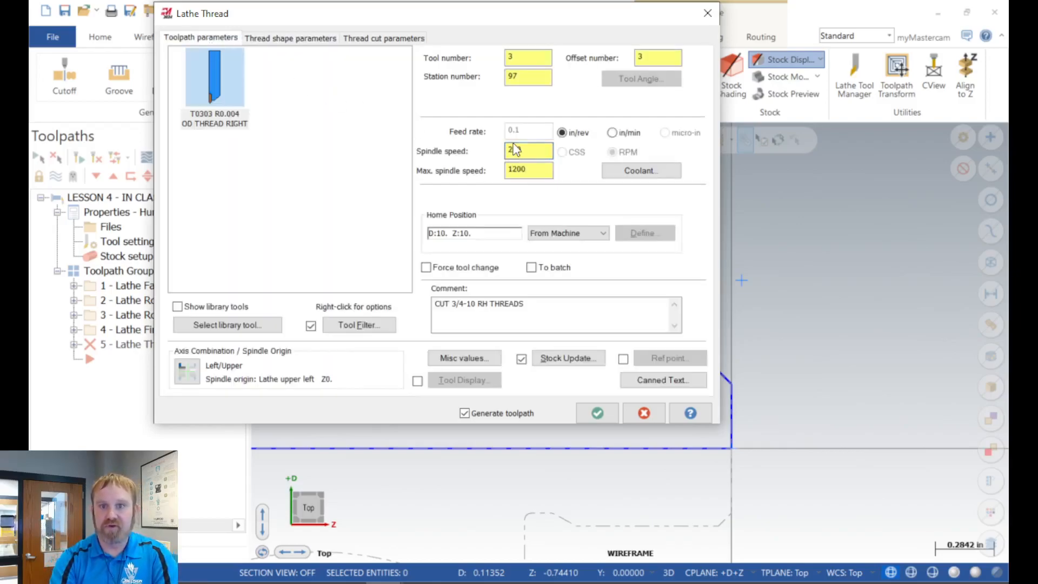
{"action": "left_click", "coordinate": [515, 129]}
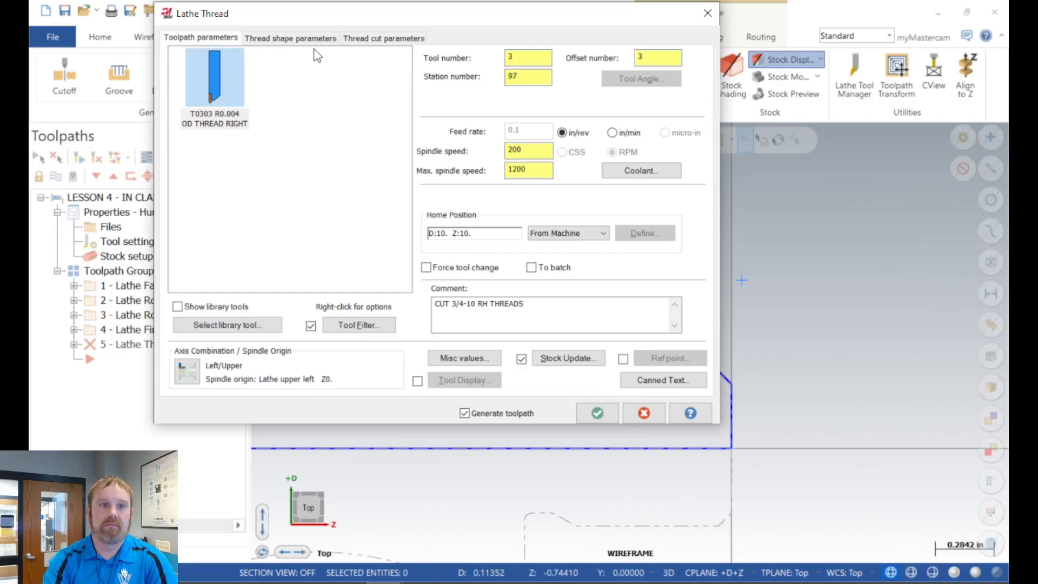
Step: Open the thread table for the thread shape and choose the Unified - UNC, UNF thread form
{"action": "left_click", "coordinate": [301, 41]}
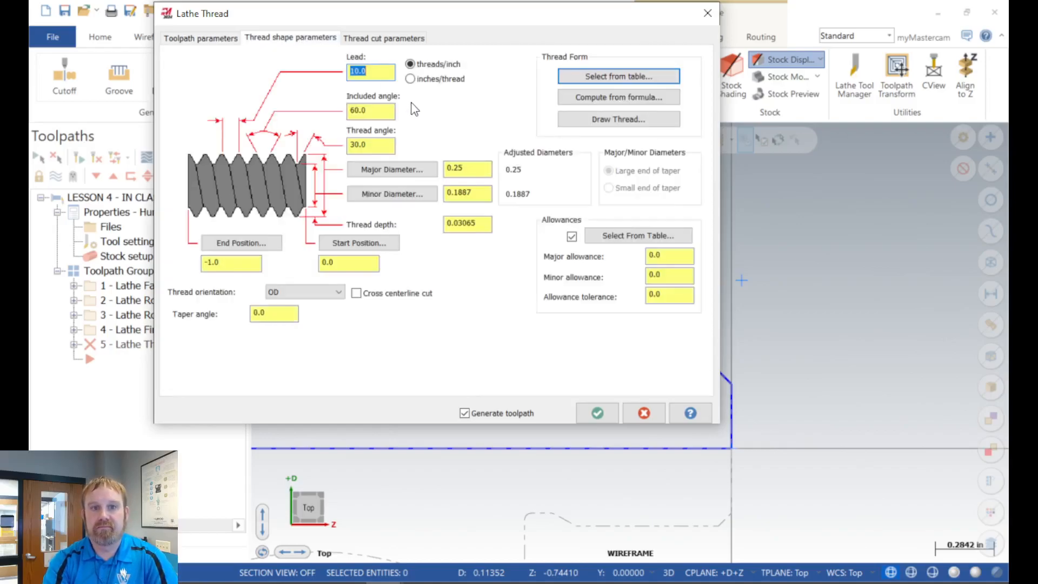
{"action": "left_click", "coordinate": [386, 79]}
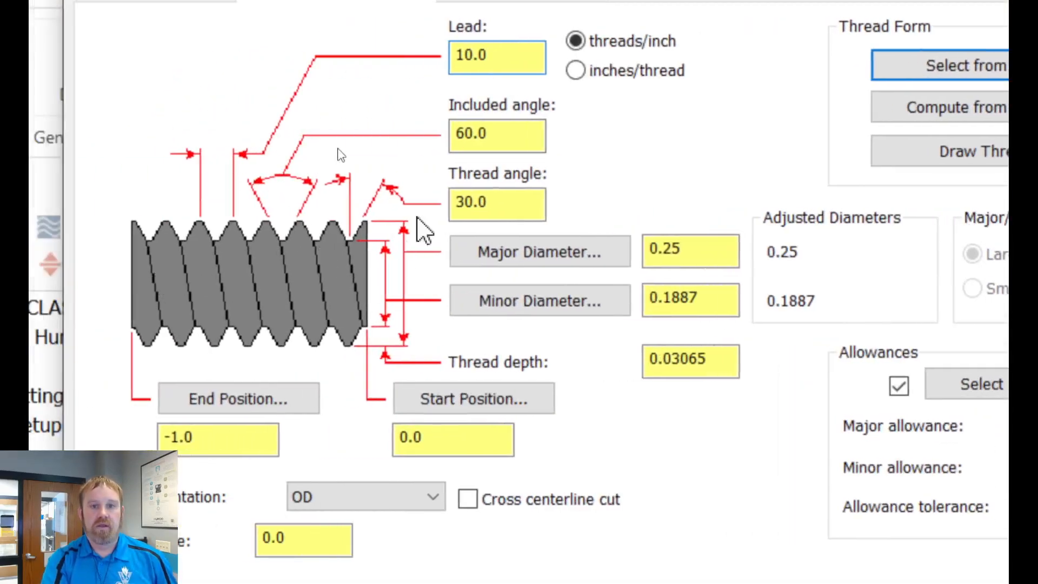
{"action": "left_click", "coordinate": [516, 139]}
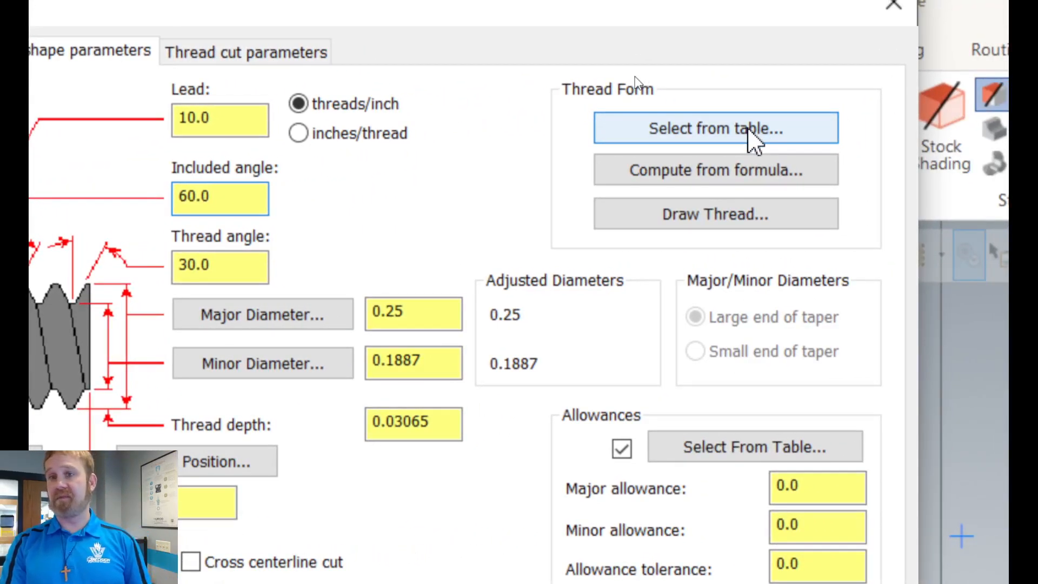
{"action": "left_click", "coordinate": [753, 140]}
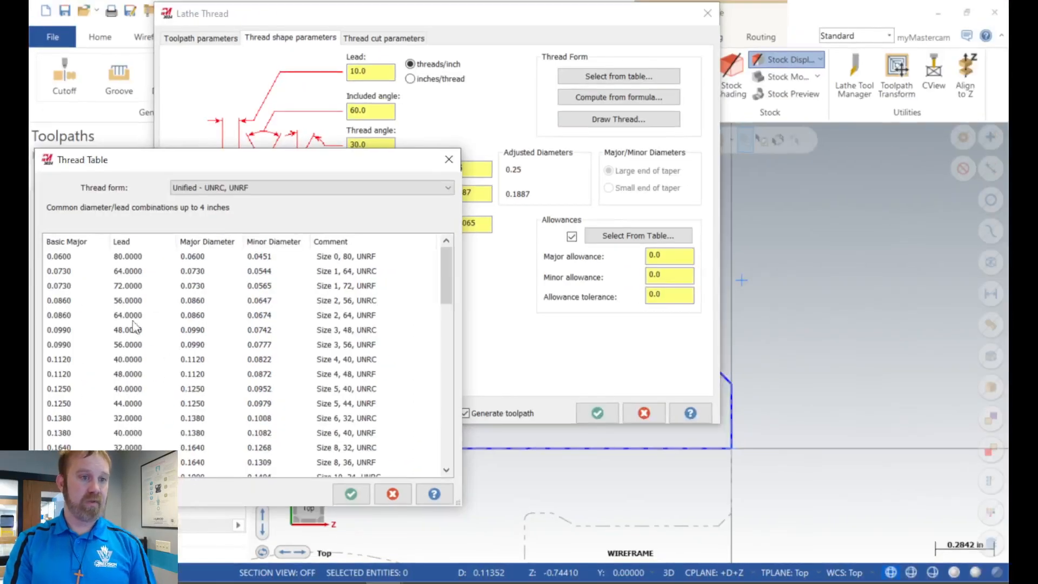
{"action": "left_click", "coordinate": [251, 190]}
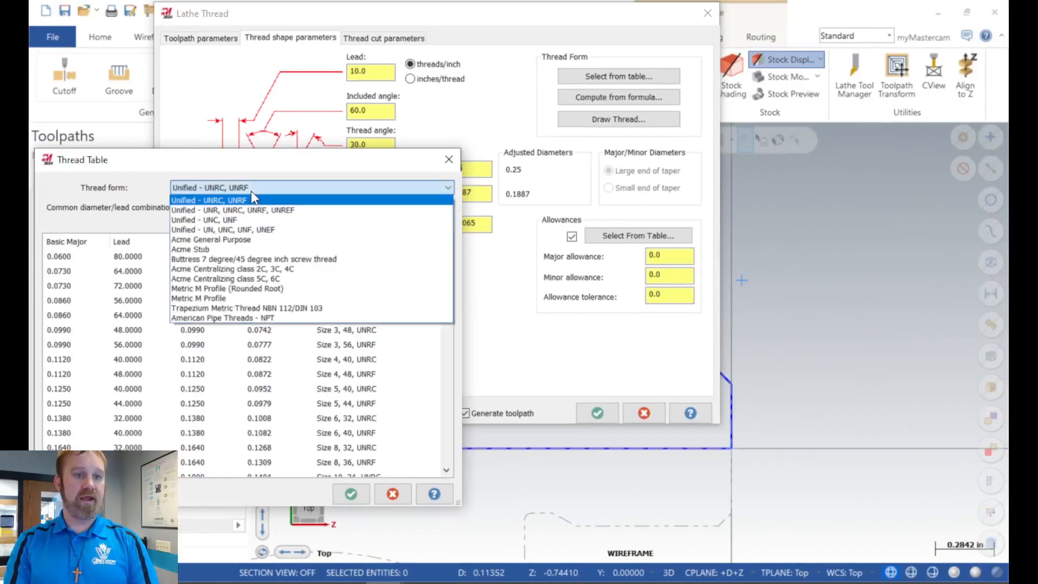
{"action": "key", "text": "ctrl"}
{"action": "key", "text": "ctrl"}
{"action": "key", "text": "ctrl"}
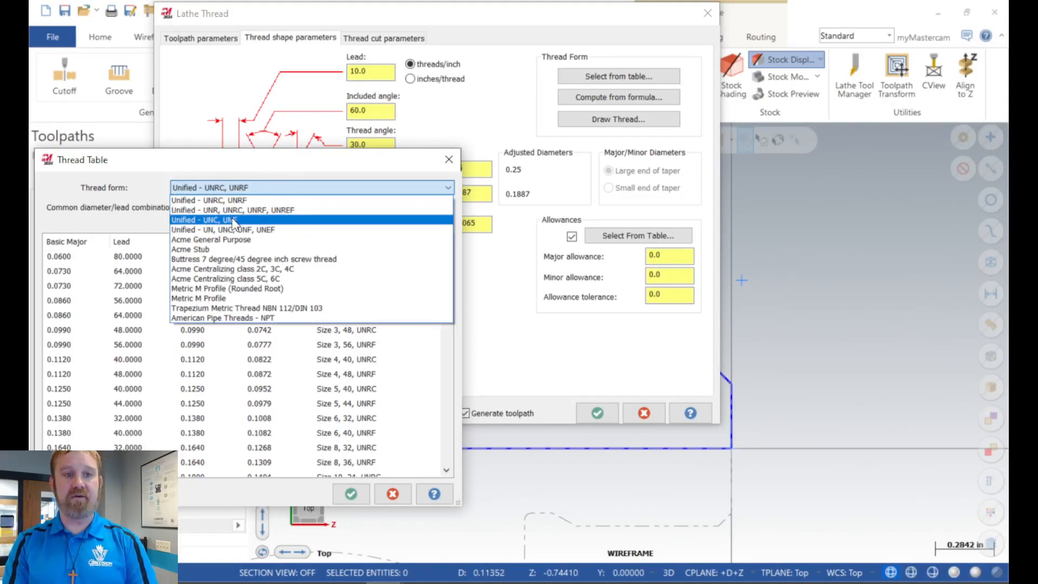
{"action": "key", "text": "ctrl"}
{"action": "key", "text": "ctrl"}
{"action": "key", "text": "ctrl"}
{"action": "key", "text": "ctrl"}
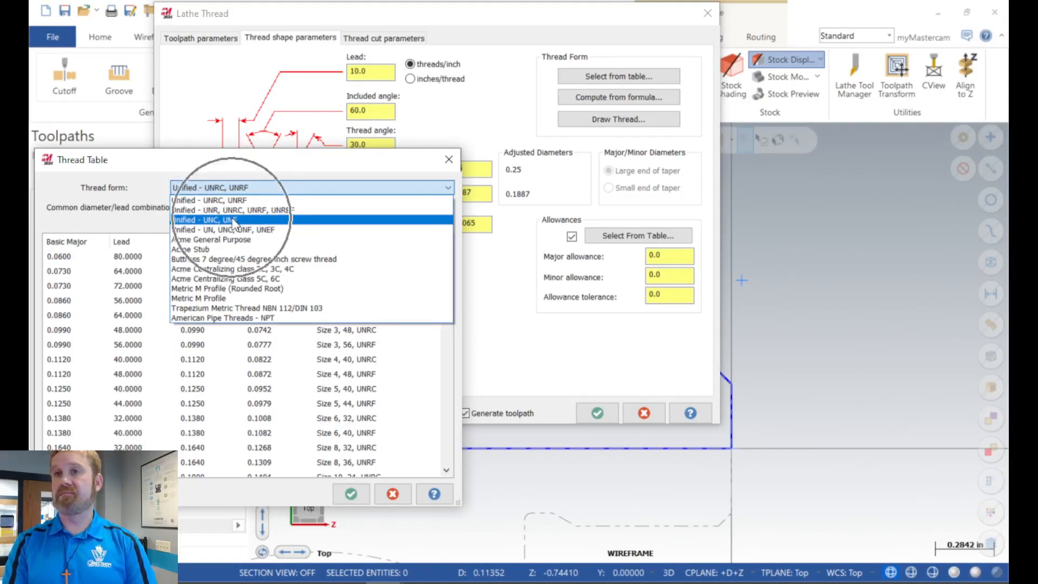
{"action": "key", "text": "ctrl"}
{"action": "key", "text": "ctrl"}
{"action": "key", "text": "ctrl"}
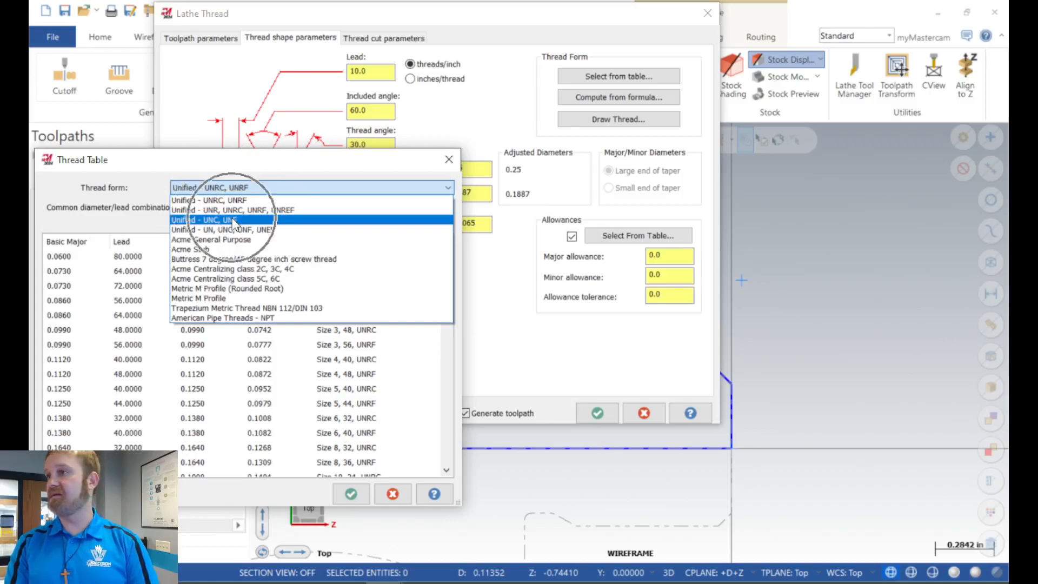
{"action": "key", "text": "ctrl"}
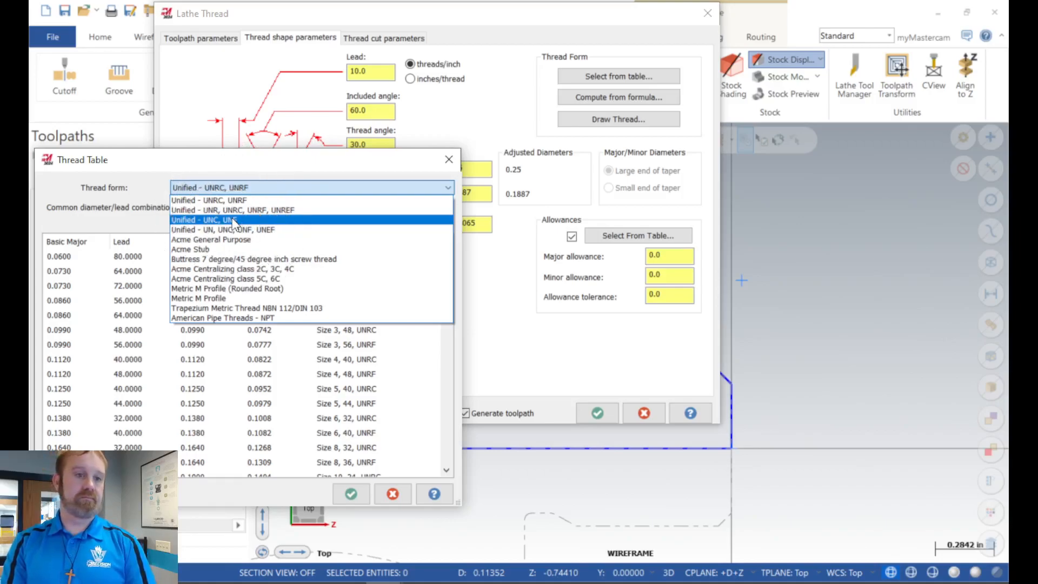
{"action": "left_click", "coordinate": [234, 221]}
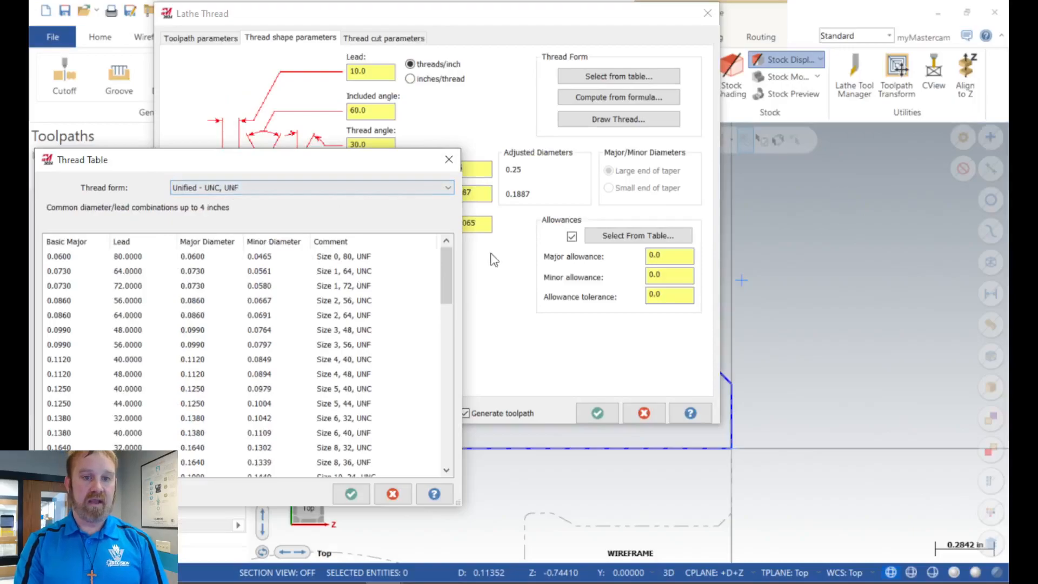
Step: Load the 3/4, 10, UNC entry from the thread table into the thread shape parameters
{"action": "left_click_drag", "start_coordinate": [665, 337], "coordinate": [663, 369]}
{"action": "left_click_drag", "start_coordinate": [445, 277], "coordinate": [450, 379]}
{"action": "left_click", "coordinate": [61, 287]}
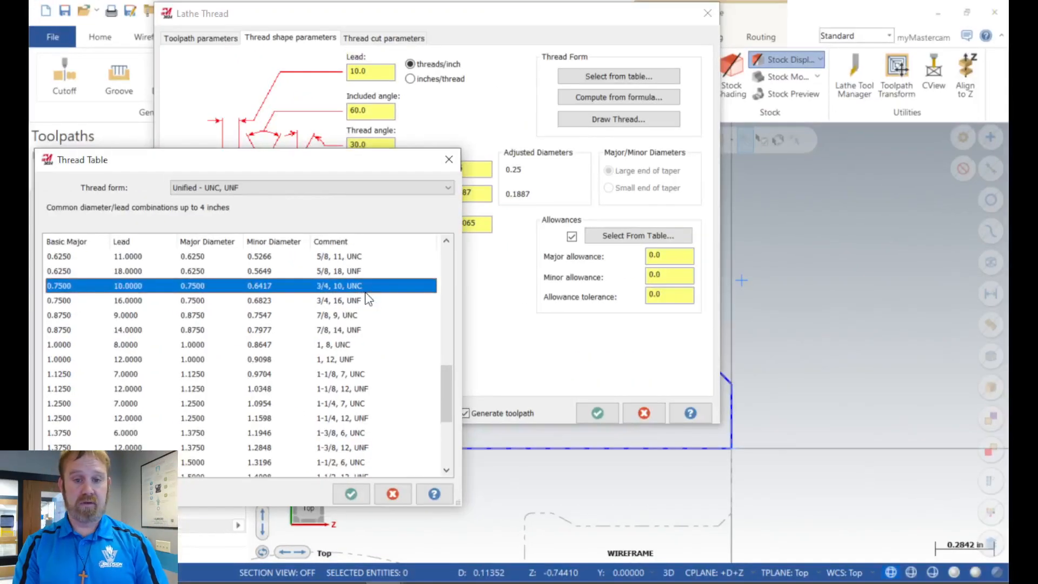
{"action": "left_click", "coordinate": [350, 493]}
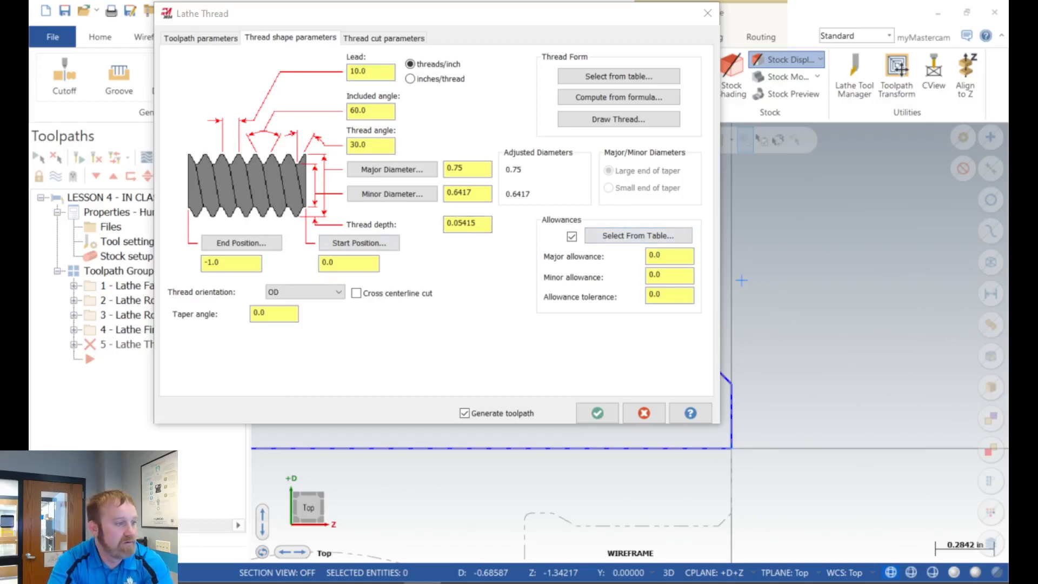
Step: Switch to the Machinery's Handbook PDF, enlarge it to 150% and go to page 1732
{"action": "left_click_drag", "start_coordinate": [1007, 54], "coordinate": [560, 3]}
{"action": "left_click", "coordinate": [228, 84]}
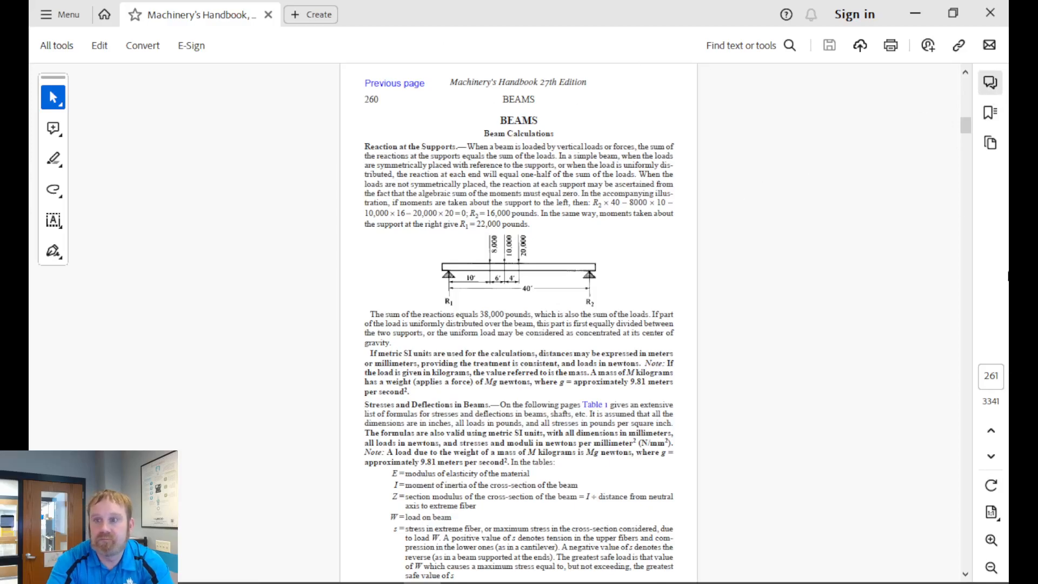
{"action": "left_click", "coordinate": [991, 539]}
{"action": "left_click", "coordinate": [991, 539]}
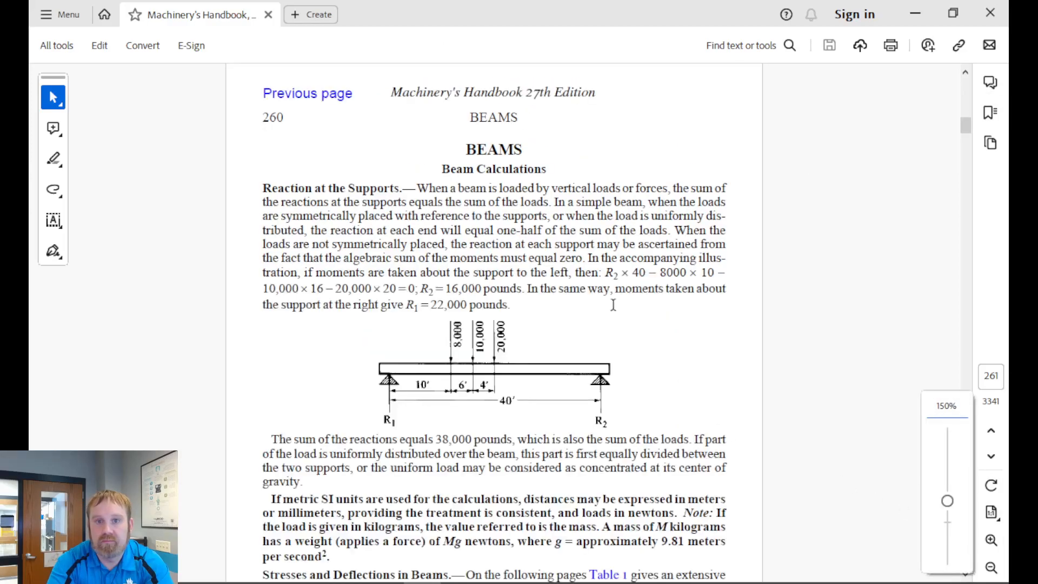
{"action": "scroll", "coordinate": [477, 227], "scroll_direction": "up", "scroll_amount": 5}
{"action": "scroll", "coordinate": [478, 227], "scroll_direction": "up", "scroll_amount": 4}
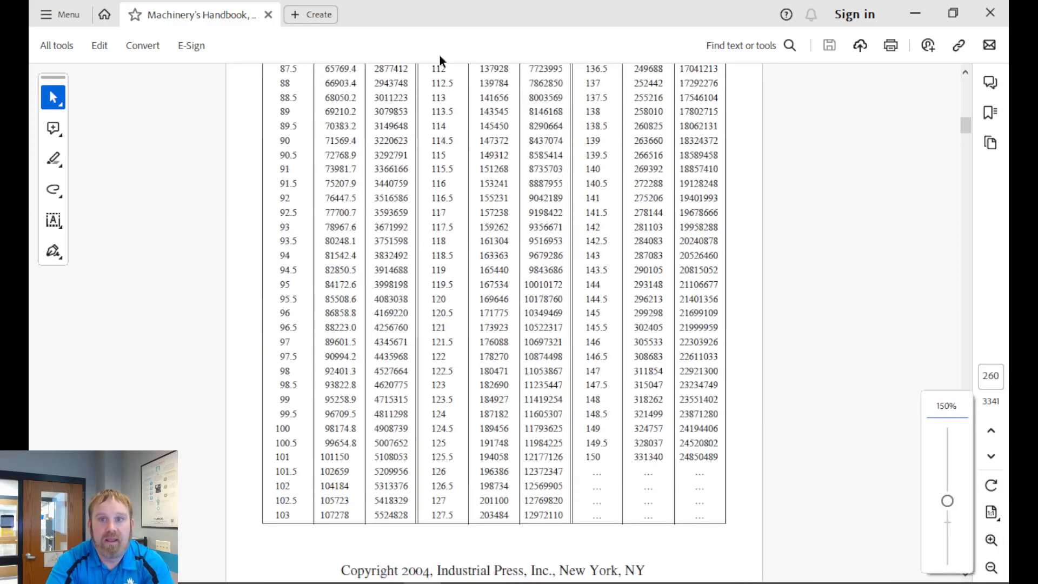
{"action": "left_click", "coordinate": [990, 385]}
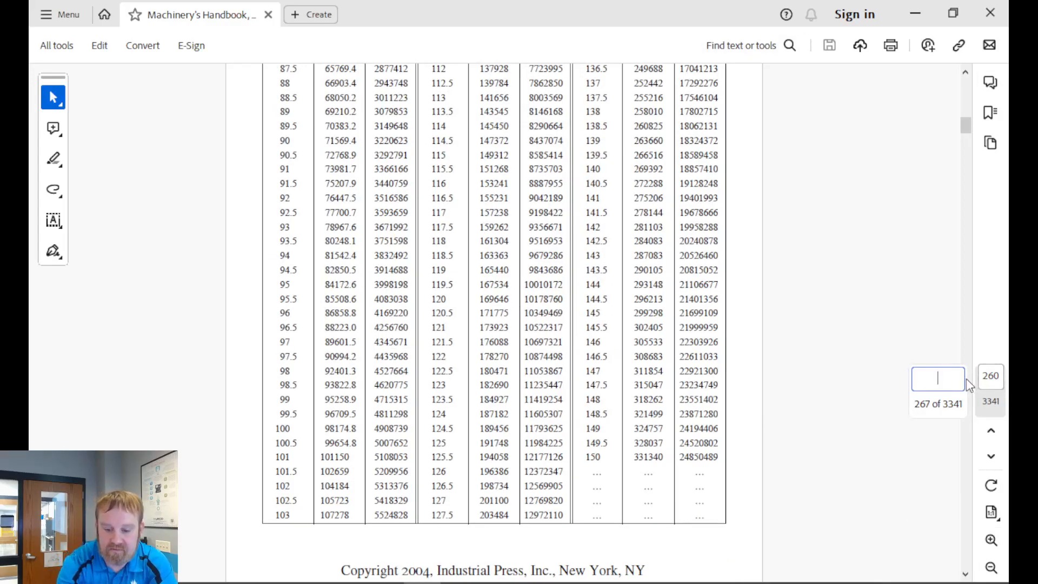
{"action": "type", "text": "1732"}
{"action": "key", "text": "Return"}
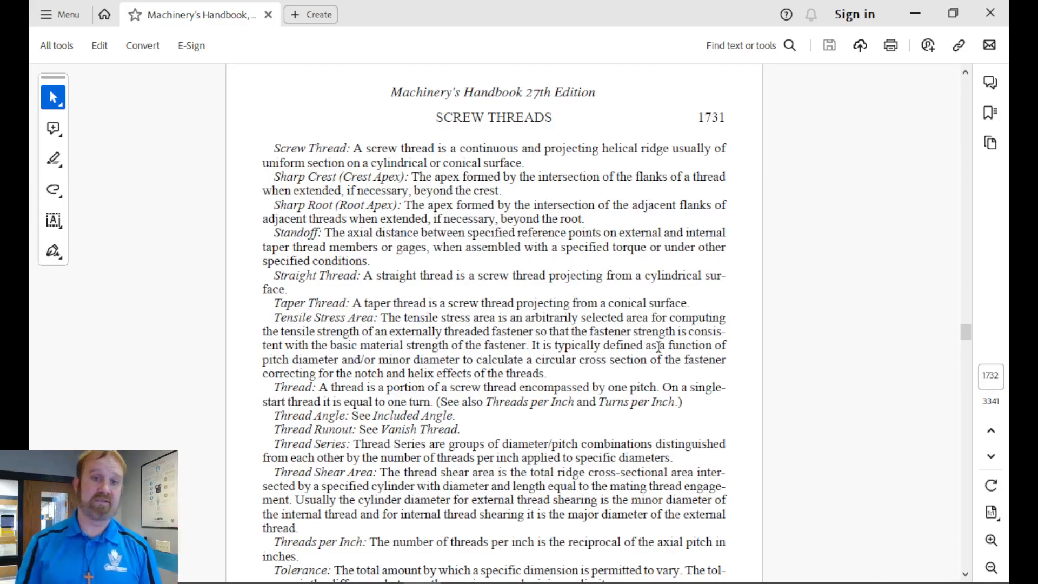
Step: Find the 3/4-10 UNC rows in Table 3 of the unified screw threads, examine their diameters, and return to Mastercam
{"action": "scroll", "coordinate": [651, 302], "scroll_direction": "down", "scroll_amount": 8}
{"action": "scroll", "coordinate": [648, 277], "scroll_direction": "down", "scroll_amount": 20}
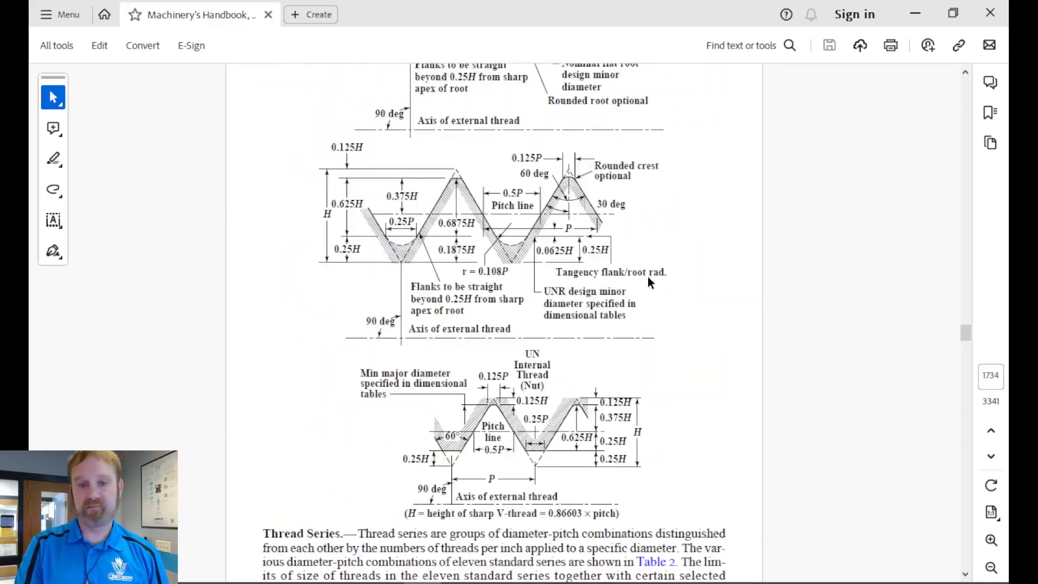
{"action": "scroll", "coordinate": [648, 277], "scroll_direction": "down", "scroll_amount": 20}
{"action": "scroll", "coordinate": [648, 275], "scroll_direction": "down", "scroll_amount": 20}
{"action": "scroll", "coordinate": [640, 319], "scroll_direction": "down", "scroll_amount": 20}
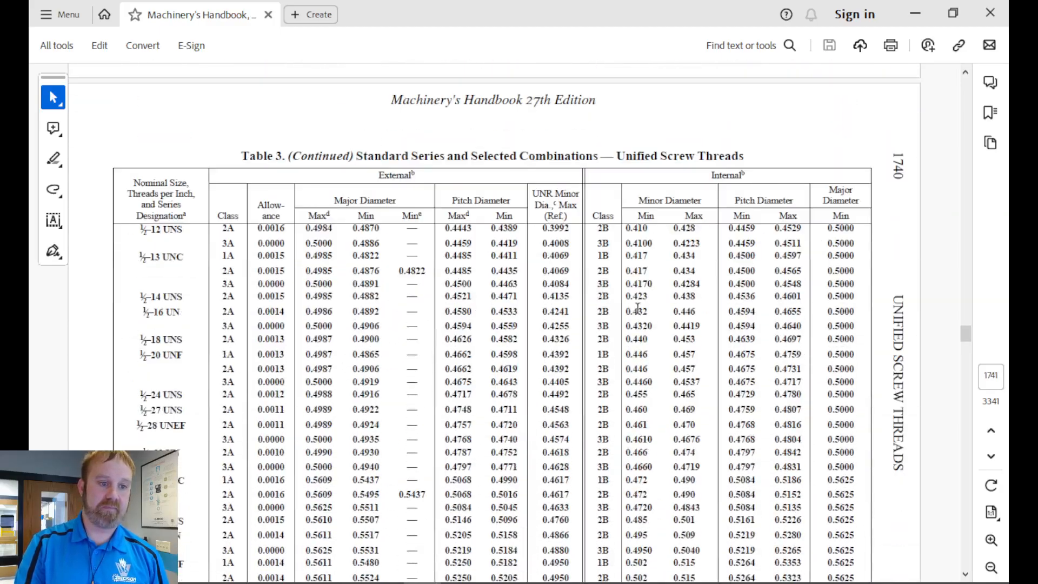
{"action": "scroll", "coordinate": [638, 308], "scroll_direction": "down", "scroll_amount": 5}
{"action": "scroll", "coordinate": [638, 309], "scroll_direction": "down", "scroll_amount": 20}
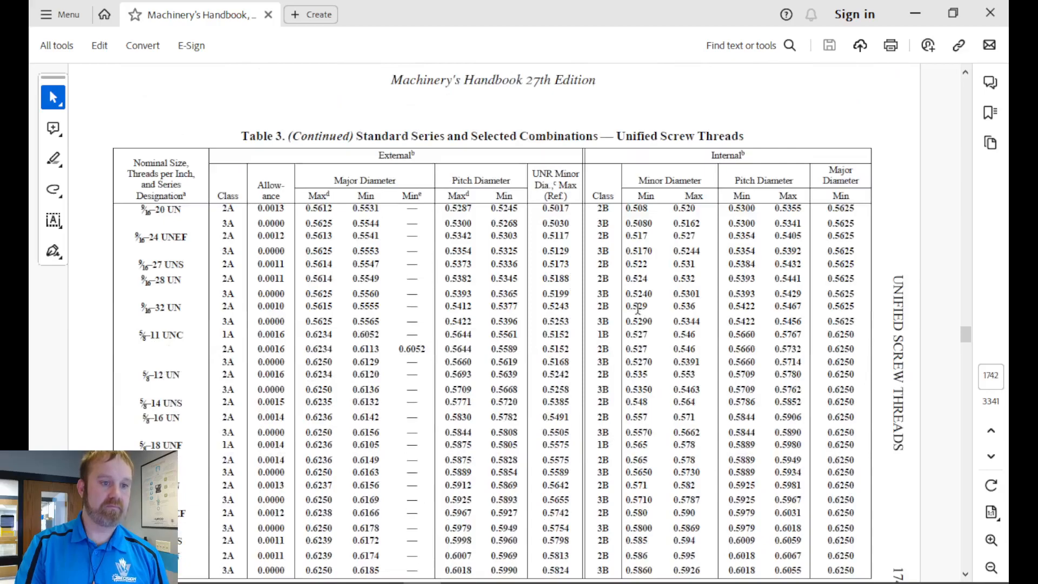
{"action": "scroll", "coordinate": [638, 308], "scroll_direction": "down", "scroll_amount": 7}
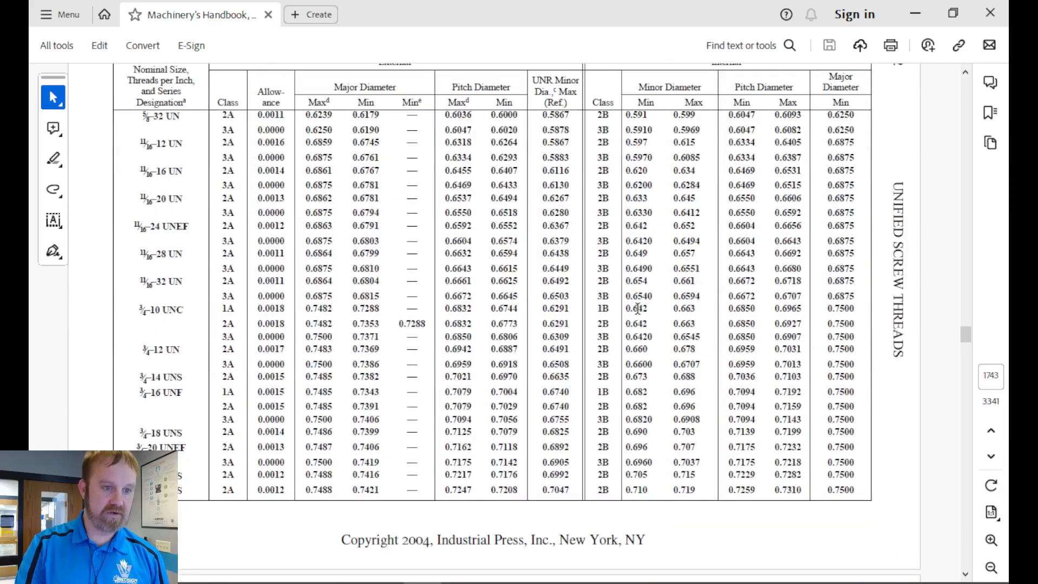
{"action": "scroll", "coordinate": [638, 309], "scroll_direction": "up", "scroll_amount": 1}
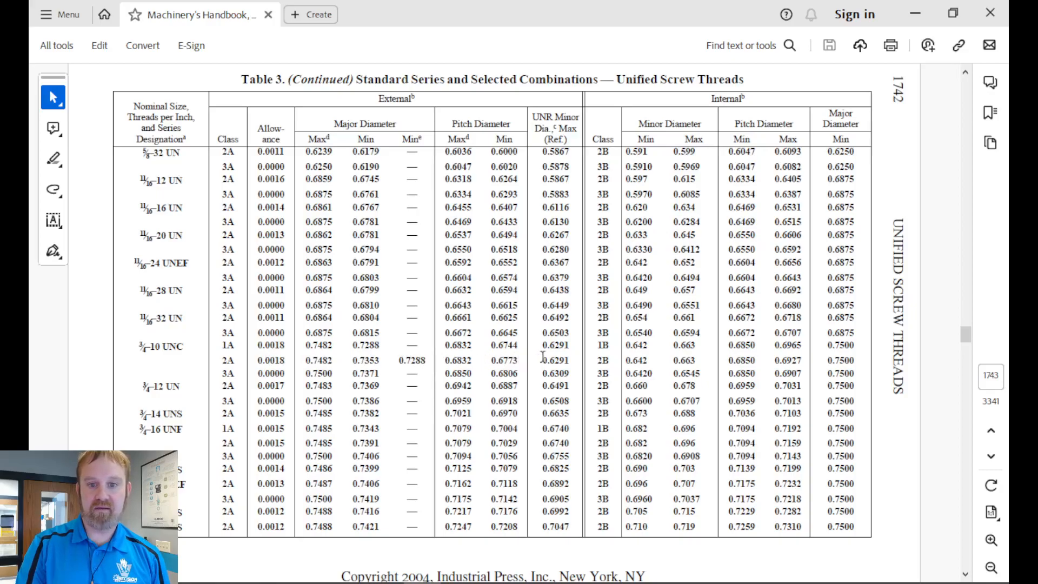
{"action": "left_click", "coordinate": [915, 14]}
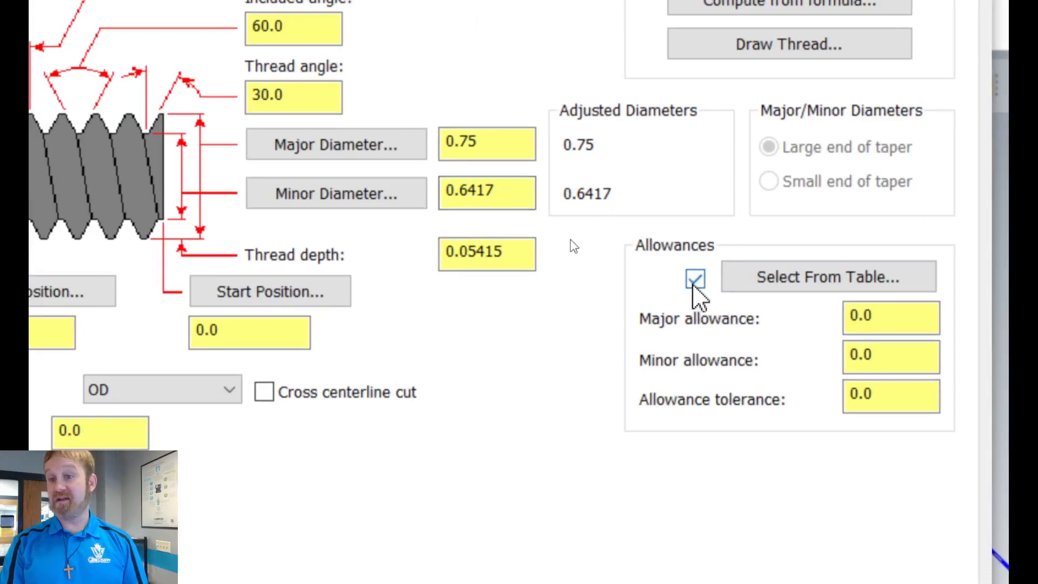
Step: Disable the allowances in the thread shape parameters and go to the minor diameter value
{"action": "left_click", "coordinate": [695, 280]}
{"action": "left_click", "coordinate": [492, 192]}
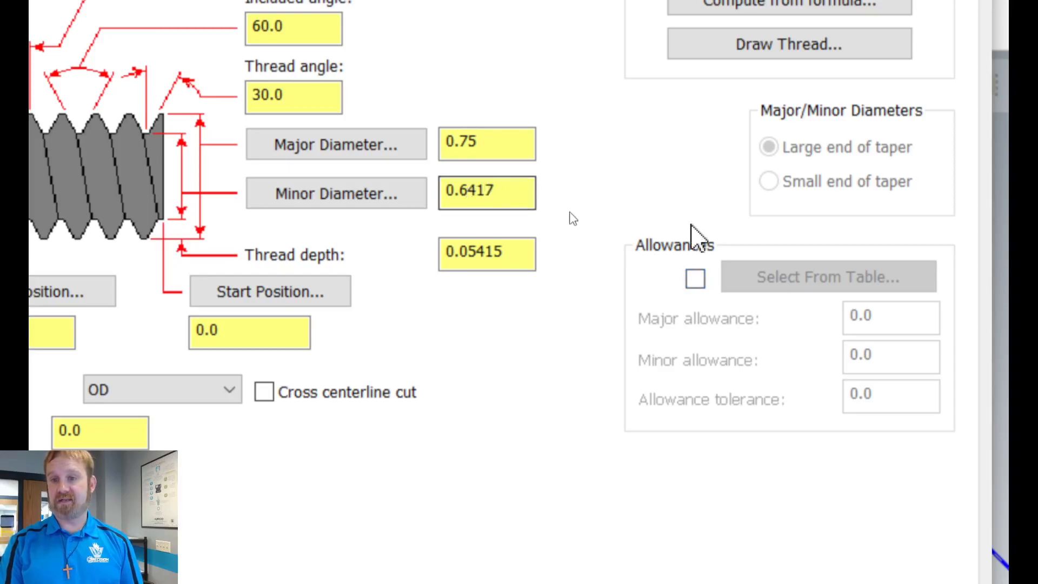
{"action": "left_click", "coordinate": [695, 279]}
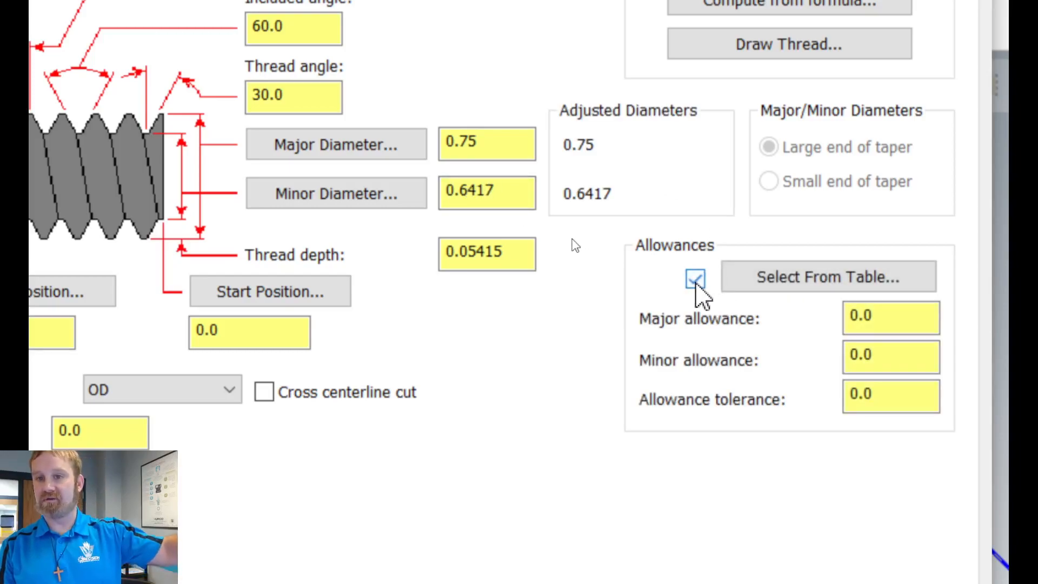
{"action": "left_click", "coordinate": [695, 280]}
{"action": "left_click", "coordinate": [502, 199]}
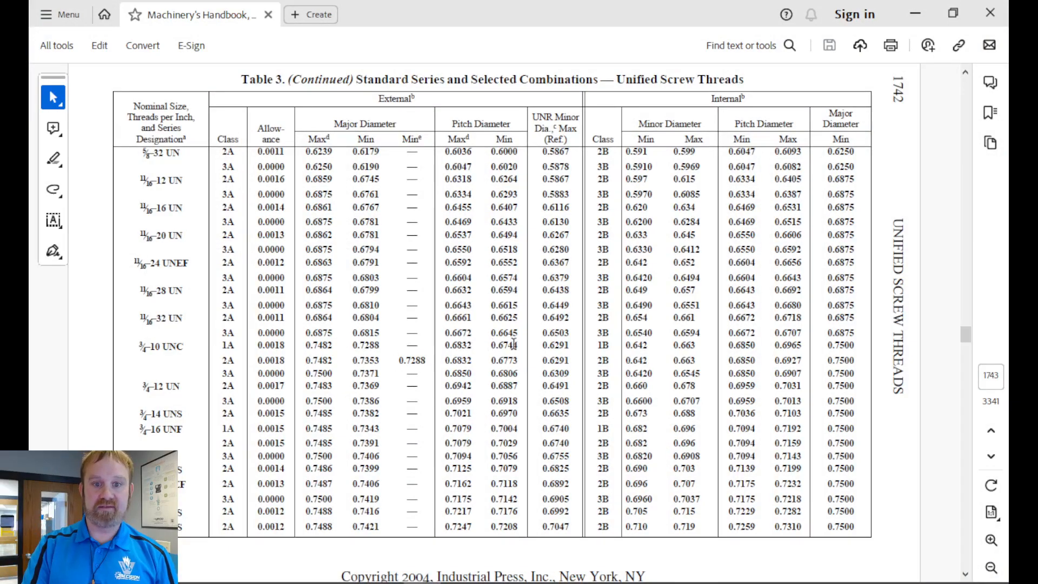
Step: Highlight the 3/4-10 UNC class 1A minor diameter in the handbook, average pitch diameters 0.683 and 0.674 in the calculator, and return to Mastercam
{"action": "left_click_drag", "start_coordinate": [547, 345], "coordinate": [580, 346]}
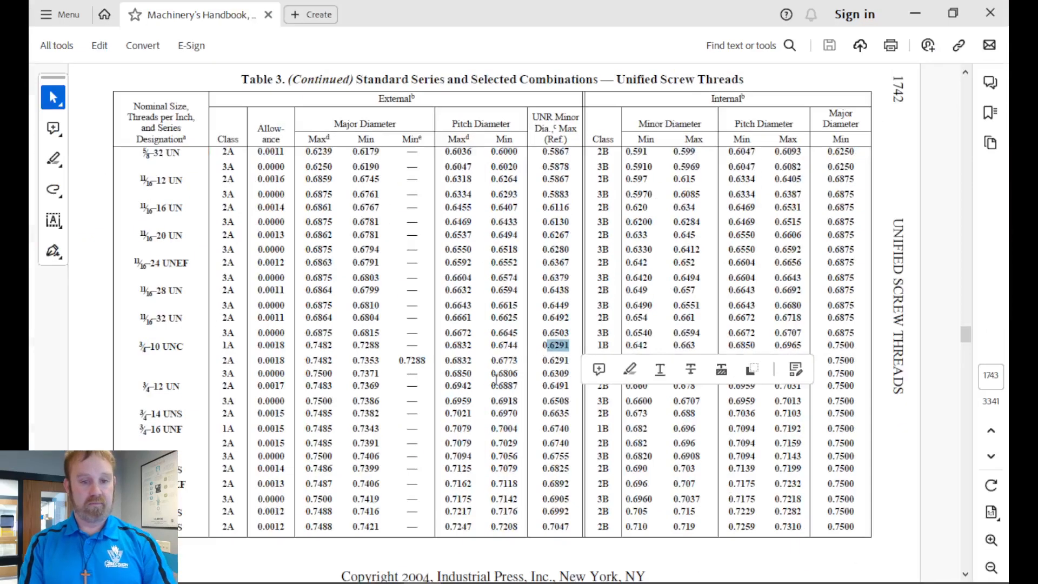
{"action": "key", "text": "alt+Tab"}
{"action": "type", "text": ".683+"}
{"action": "type", "text": ".674/"}
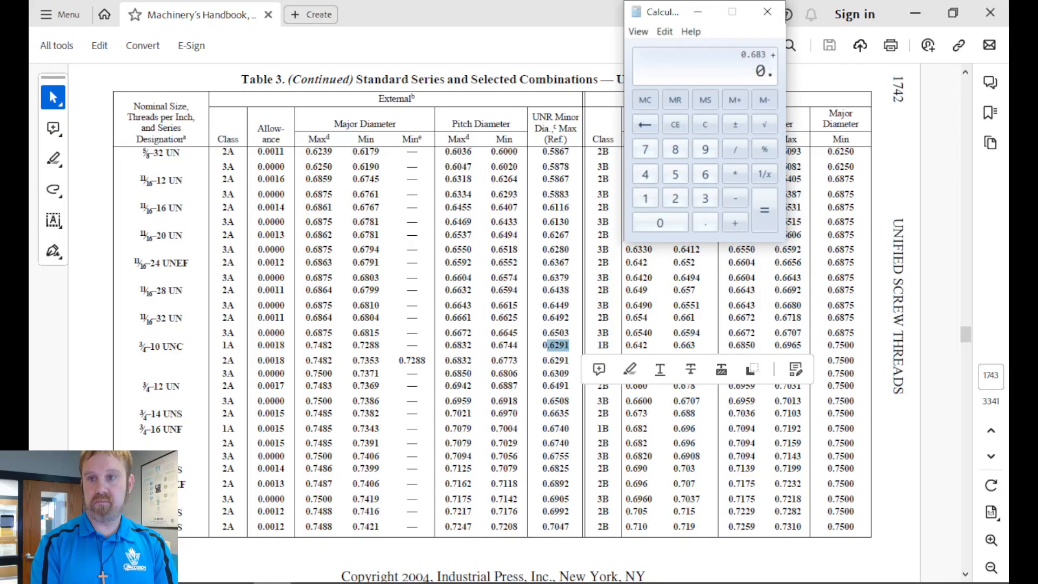
{"action": "type", "text": "2"}
{"action": "key", "text": "Return"}
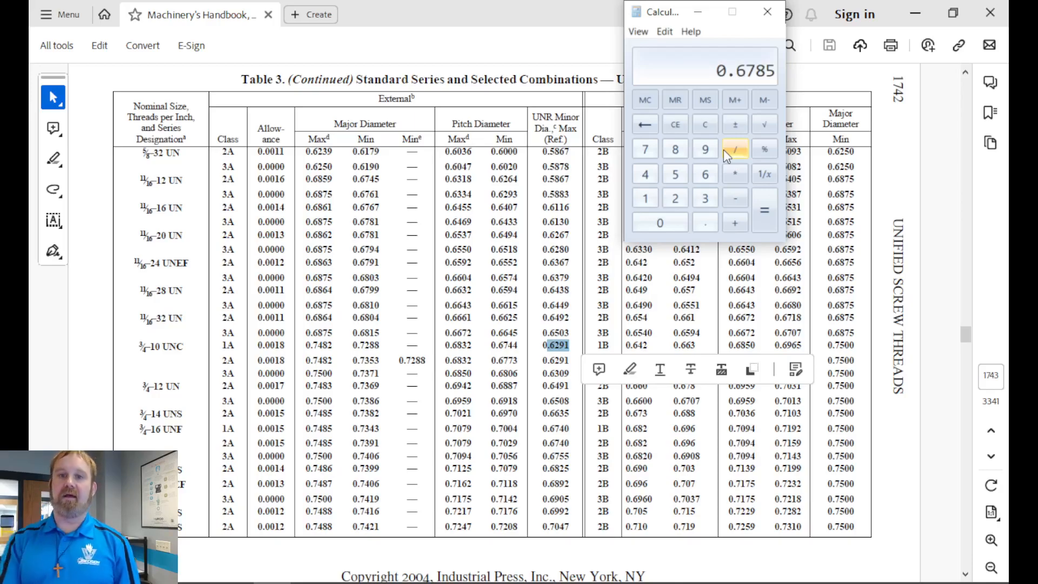
{"action": "left_click", "coordinate": [767, 12]}
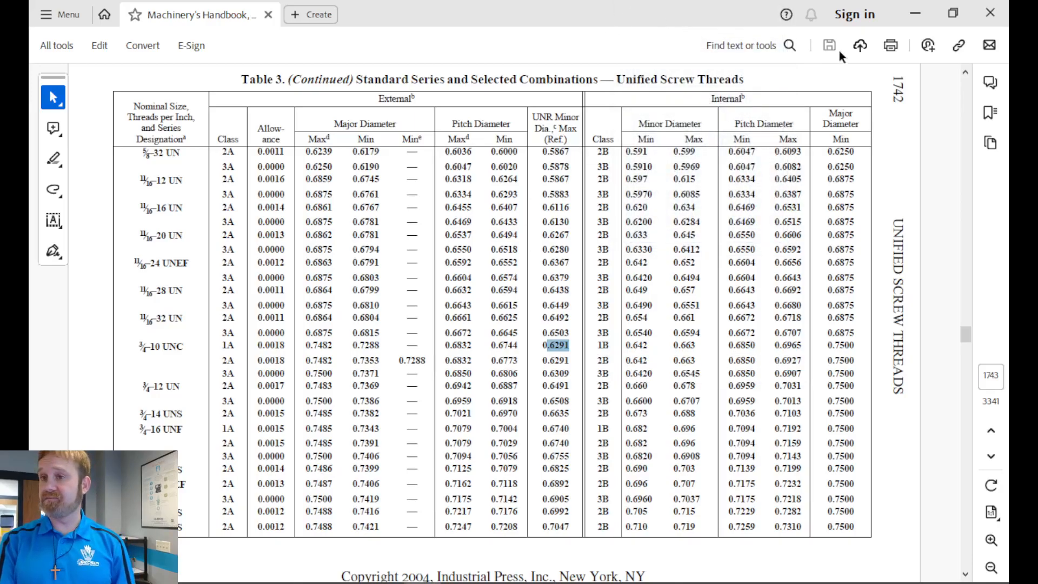
{"action": "left_click", "coordinate": [913, 15]}
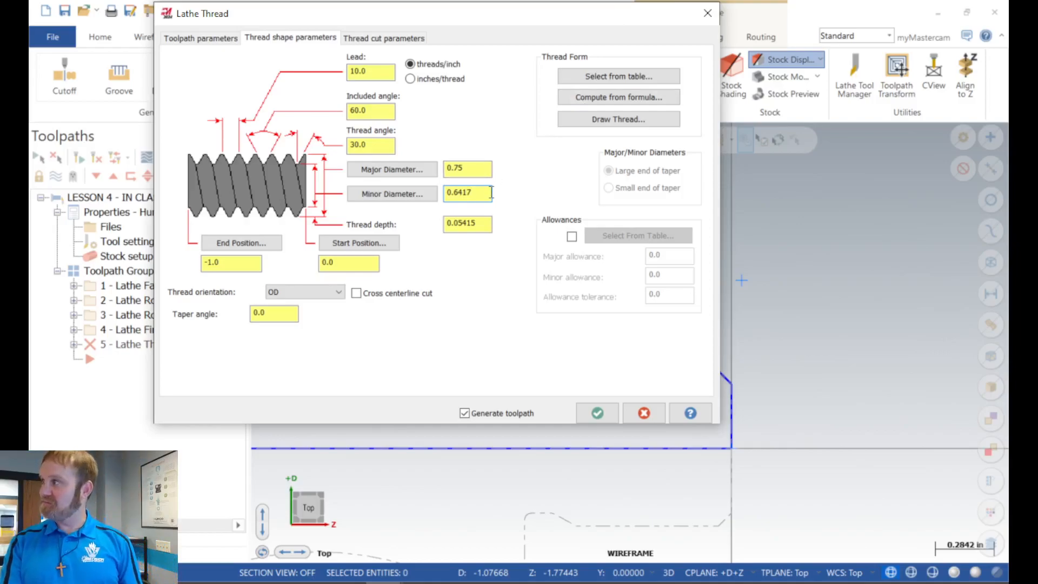
Step: Set the thread's end position to -0.995 by adding 0.005 to the existing value
{"action": "left_click", "coordinate": [480, 168]}
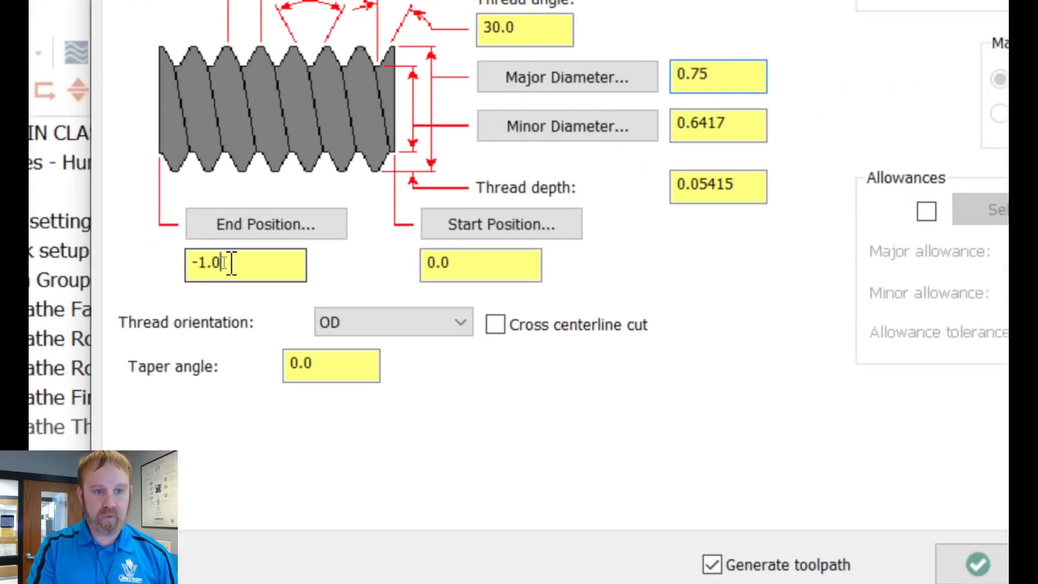
{"action": "left_click", "coordinate": [222, 262]}
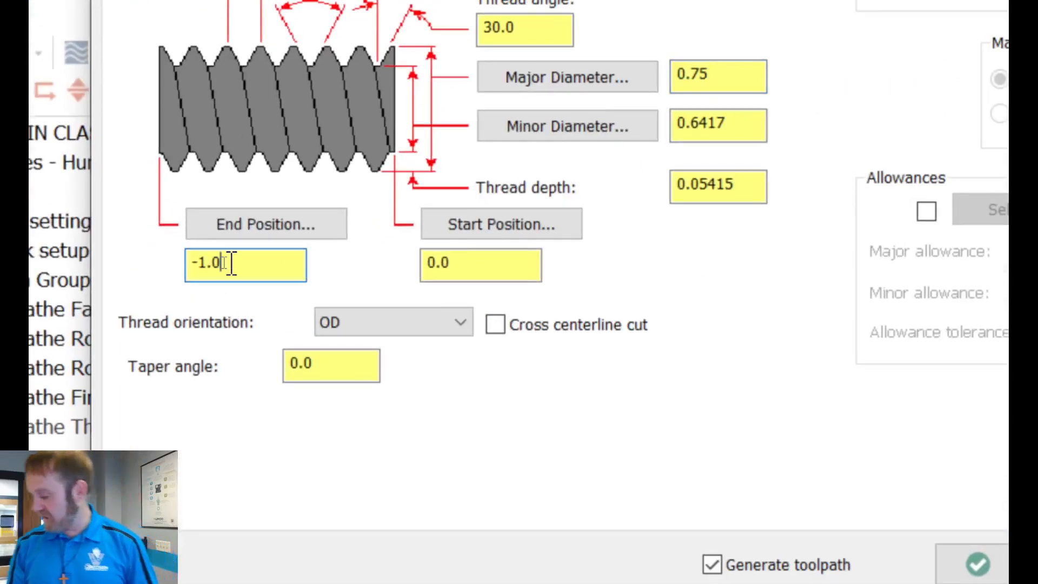
{"action": "type", "text": "+.005"}
{"action": "key", "text": "Return"}
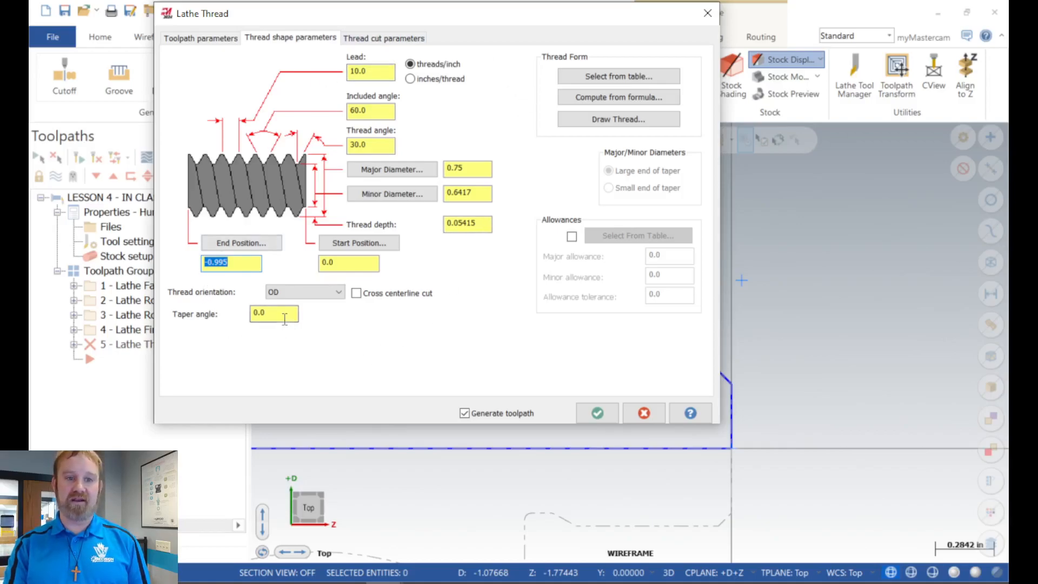
Step: Set the NC code format in the thread cut parameters to Longhand
{"action": "left_click", "coordinate": [358, 39]}
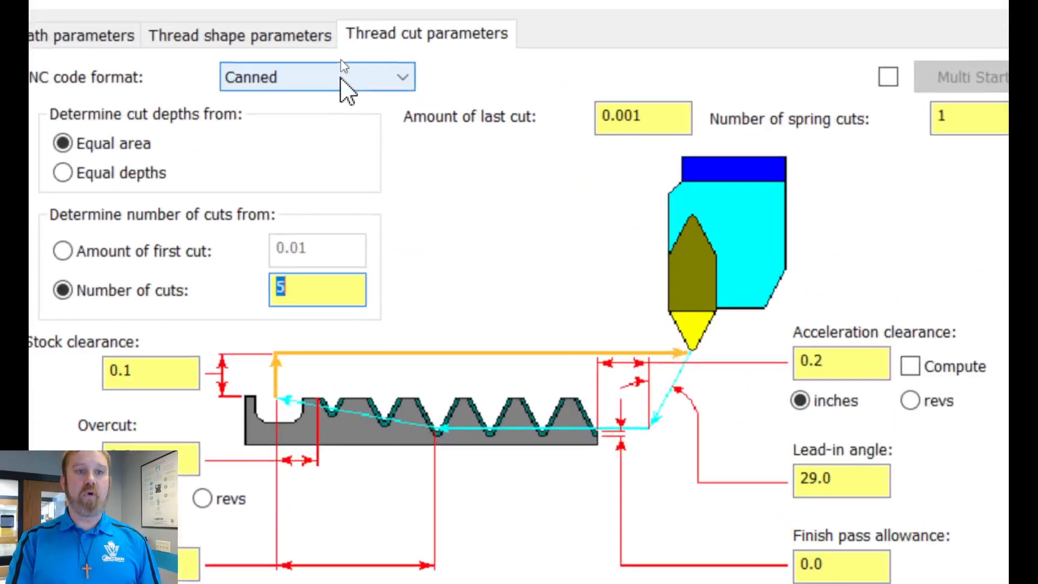
{"action": "left_click", "coordinate": [341, 61]}
{"action": "left_click", "coordinate": [333, 101]}
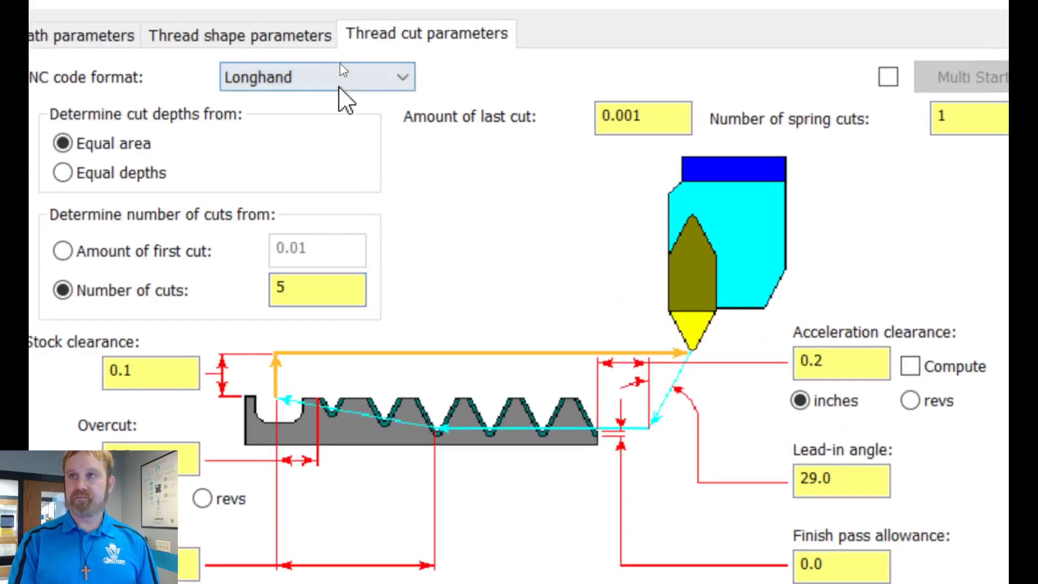
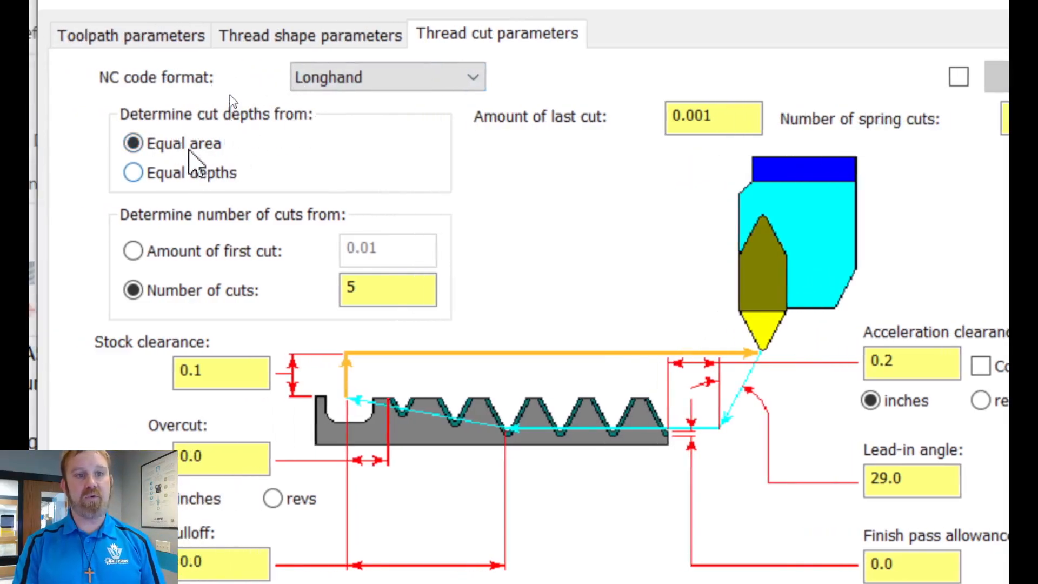
Step: Try Equal depths for determining the thread's cut depths, check the thread shape parameters and return to Equal area
{"action": "left_click", "coordinate": [159, 177]}
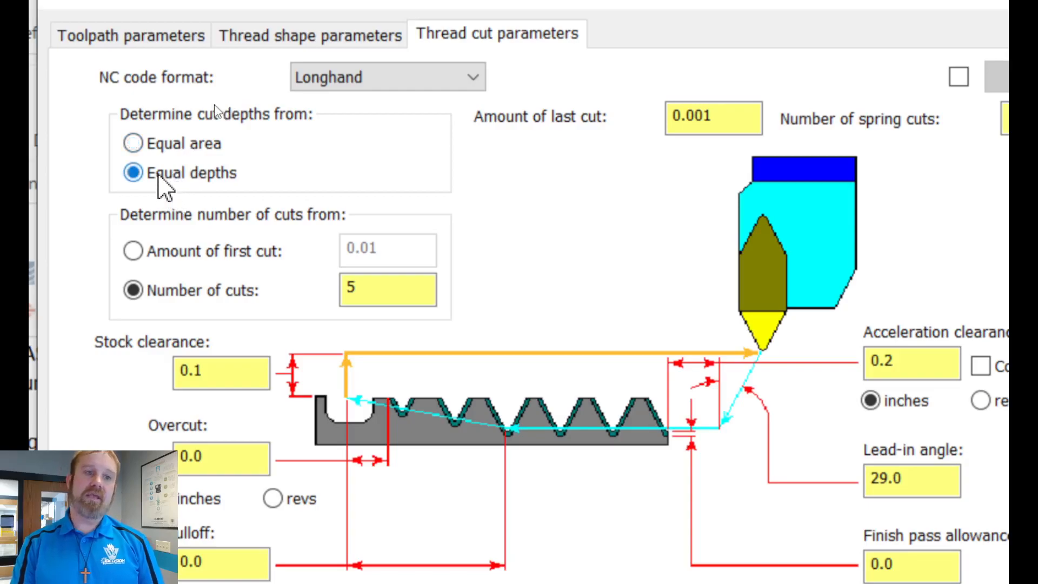
{"action": "left_click", "coordinate": [156, 144]}
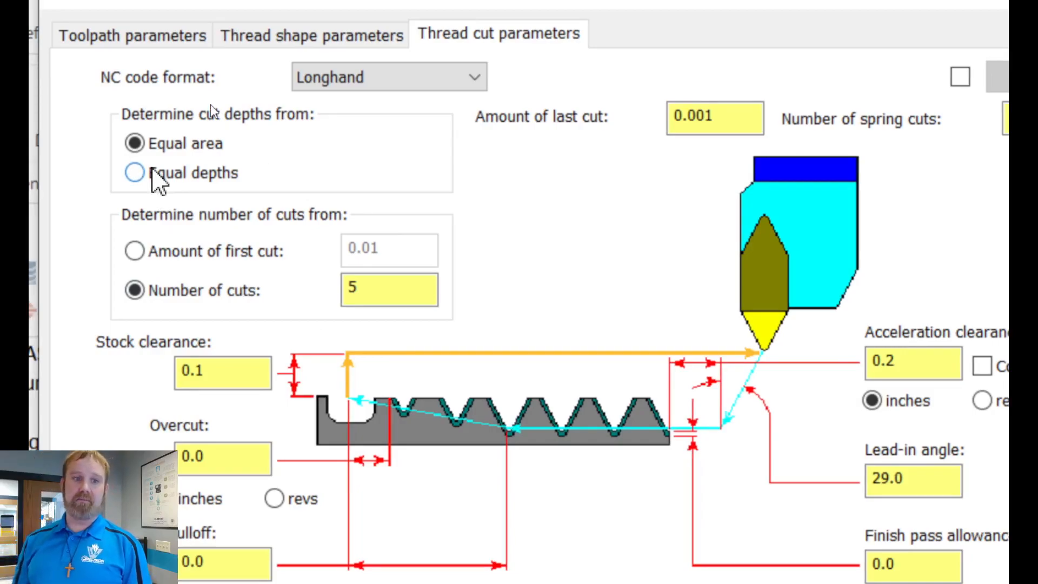
{"action": "left_click", "coordinate": [152, 172]}
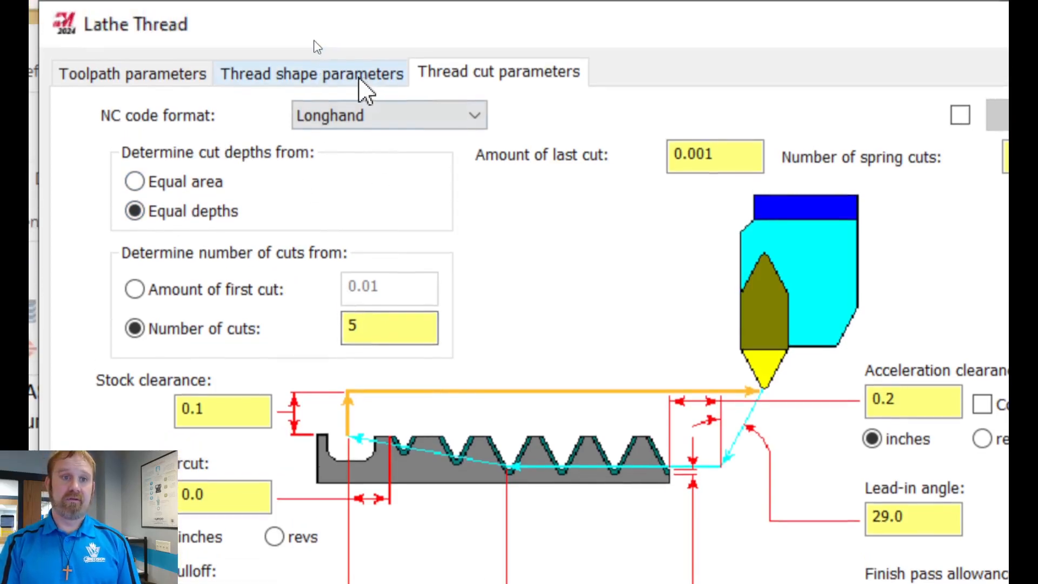
{"action": "left_click", "coordinate": [311, 35]}
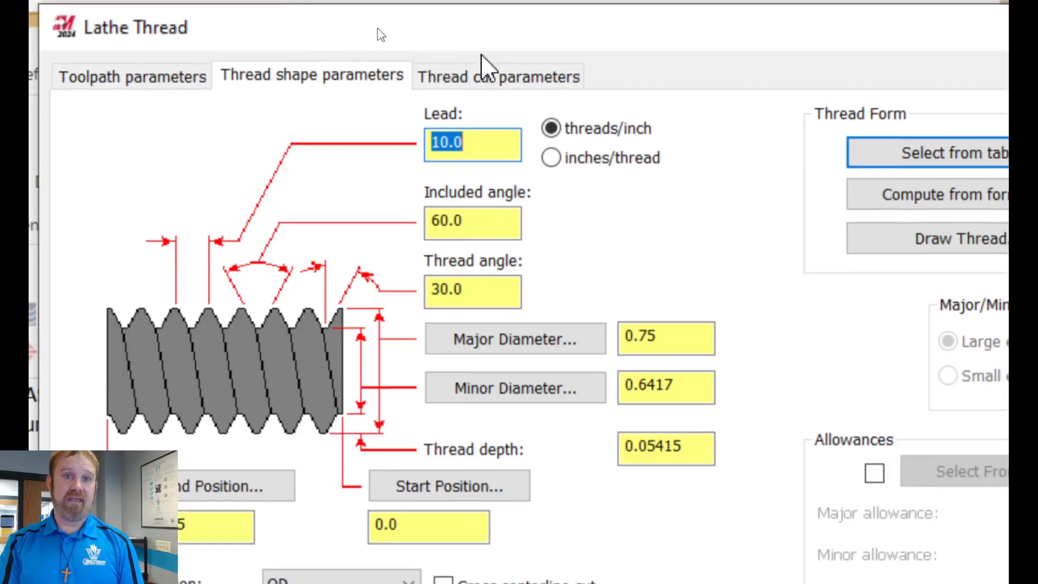
{"action": "left_click", "coordinate": [486, 74]}
{"action": "left_click", "coordinate": [140, 186]}
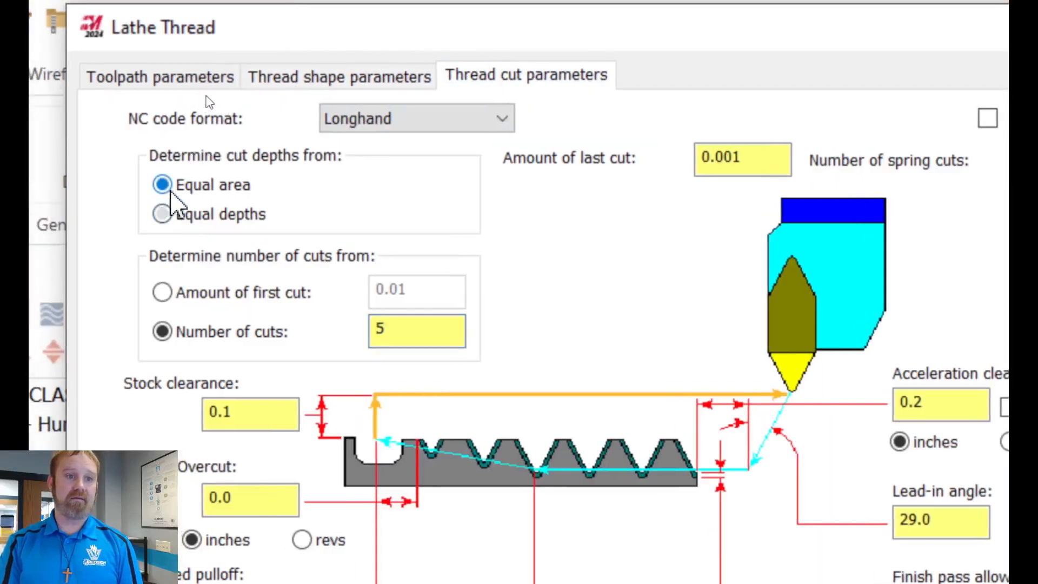
Step: Set the number of spring cuts to 2
{"action": "left_click", "coordinate": [423, 332]}
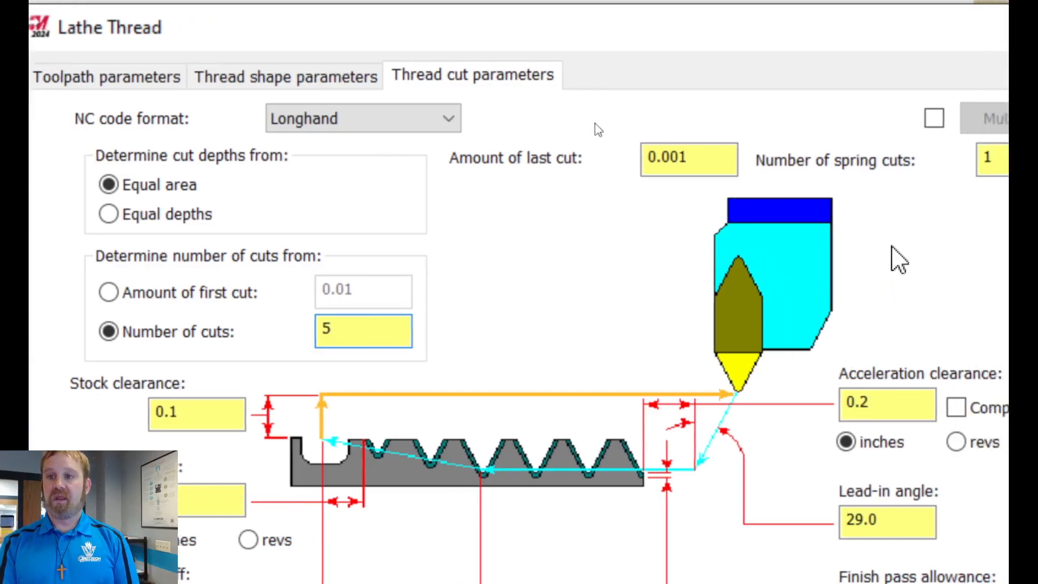
{"action": "left_click_drag", "start_coordinate": [857, 158], "coordinate": [785, 160]}
{"action": "type", "text": "2"}
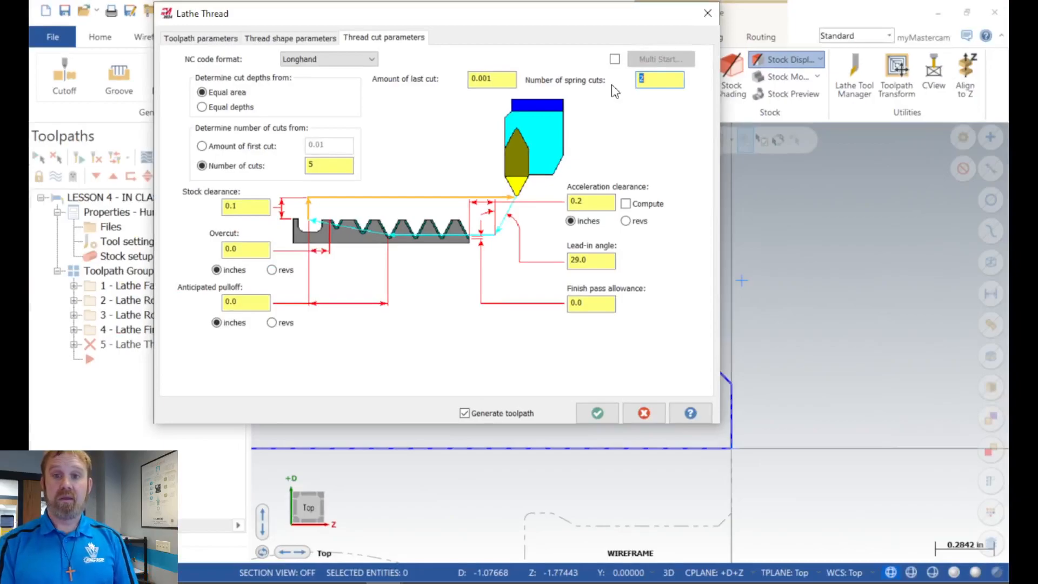
{"action": "left_click", "coordinate": [660, 78]}
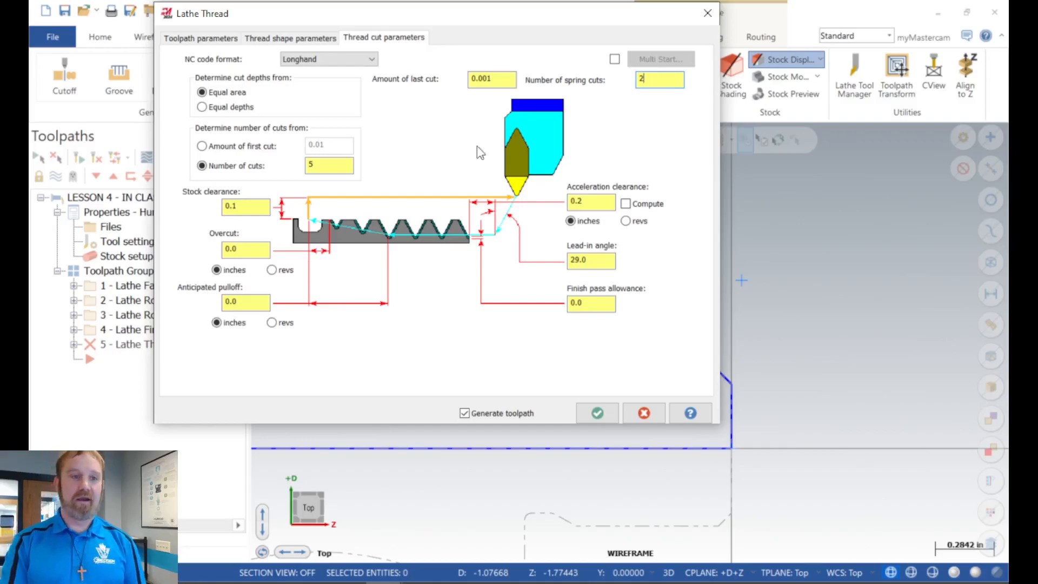
{"action": "left_click", "coordinate": [250, 203]}
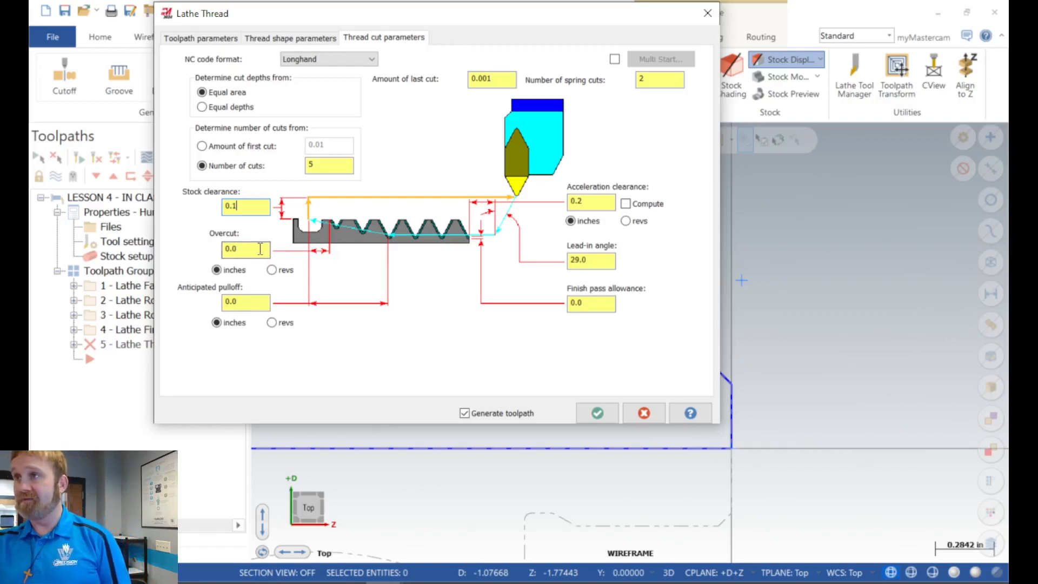
{"action": "left_click", "coordinate": [240, 306]}
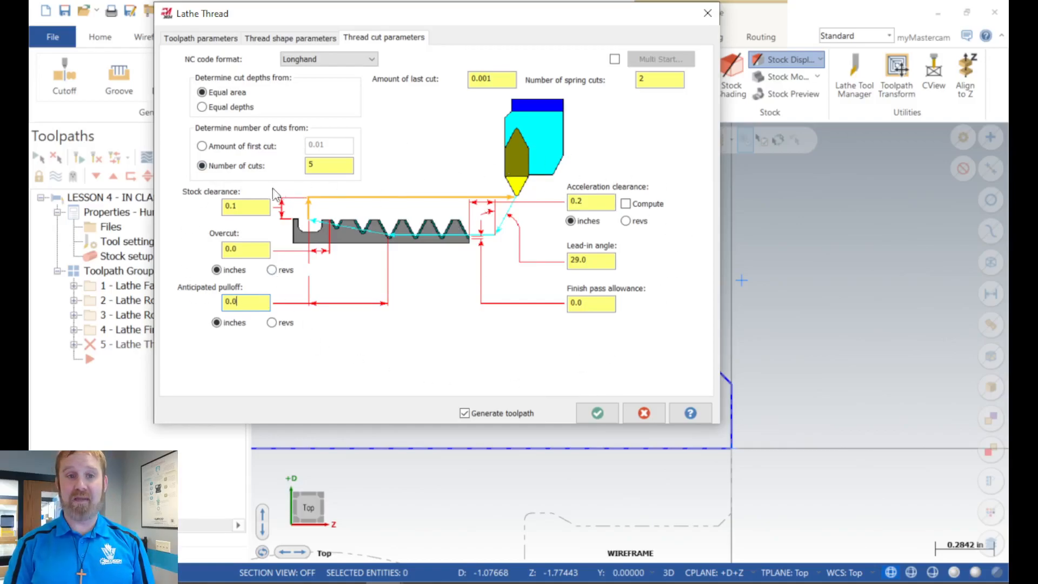
{"action": "left_click", "coordinate": [606, 260]}
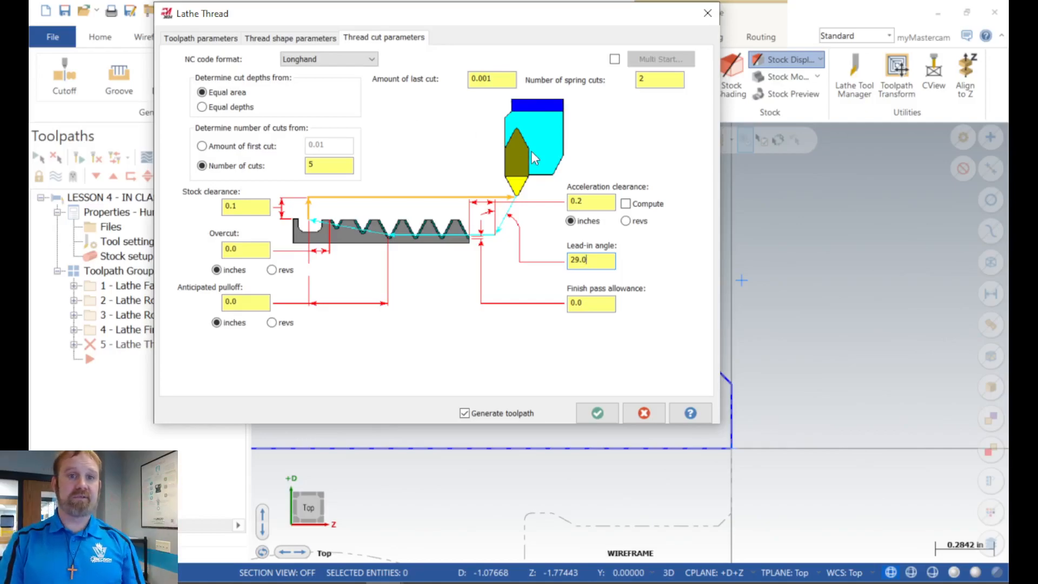
{"action": "left_click", "coordinate": [499, 82]}
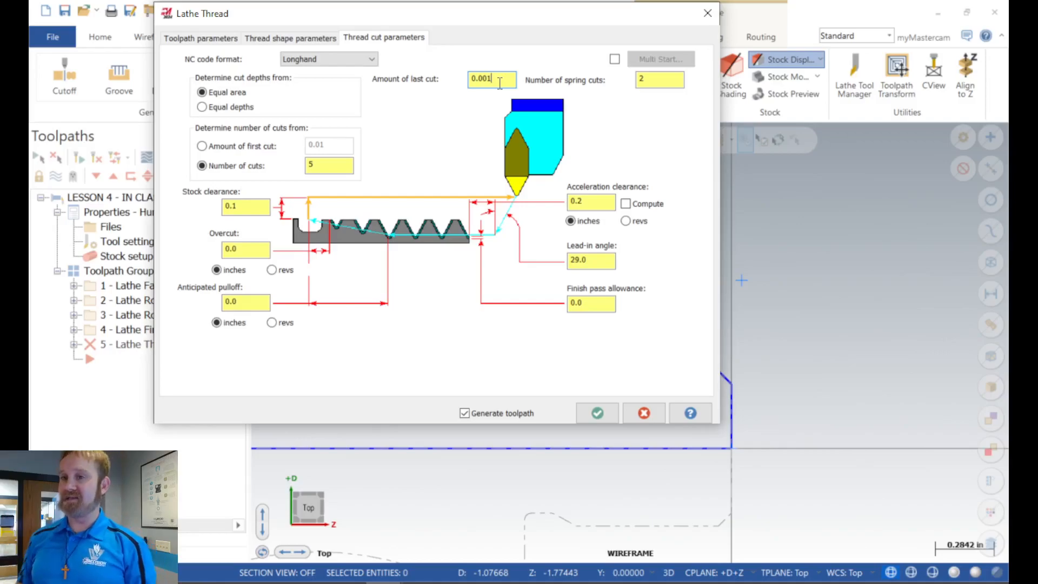
Step: Try the multi-start thread option with 2 and 4 starts, reset it to 1 start and disable it
{"action": "left_click", "coordinate": [617, 57]}
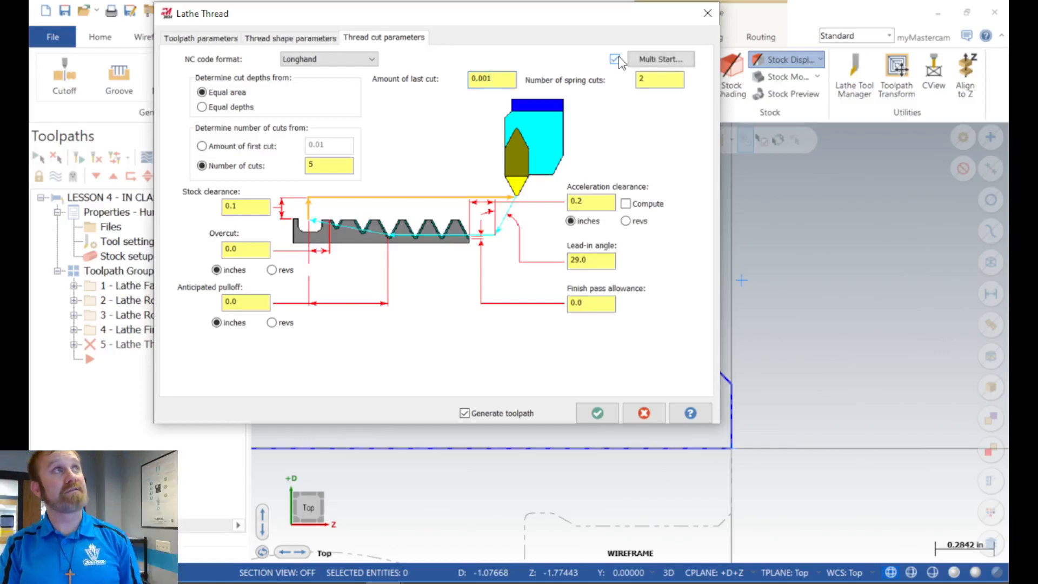
{"action": "left_click", "coordinate": [641, 61]}
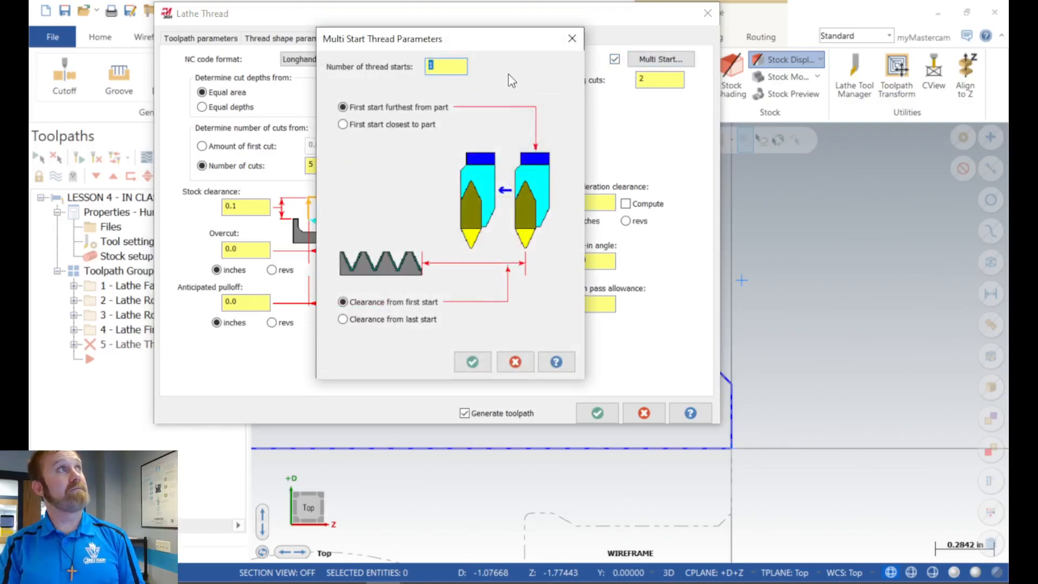
{"action": "type", "text": "2"}
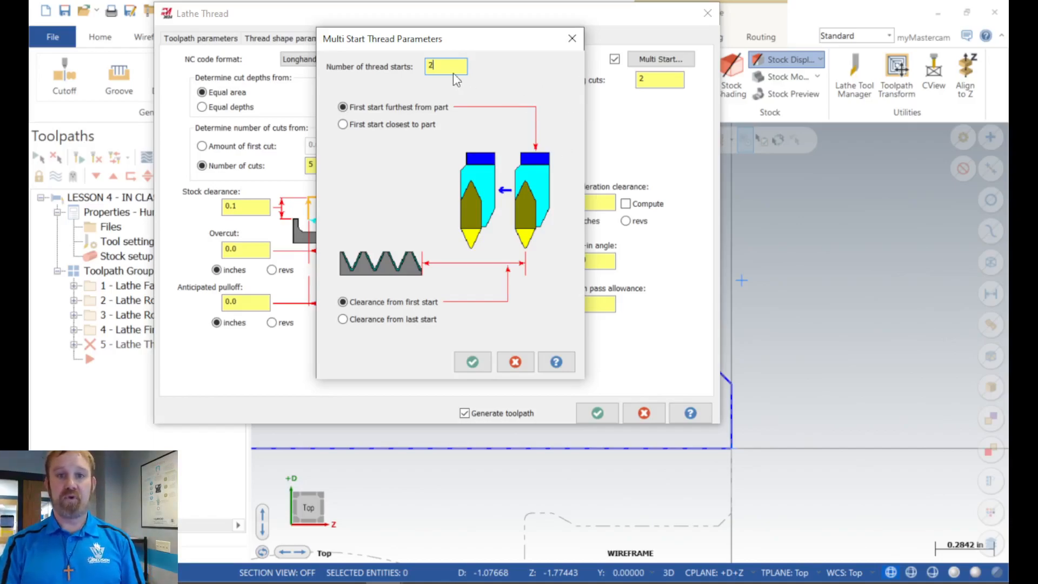
{"action": "left_click_drag", "start_coordinate": [439, 65], "coordinate": [417, 67]}
{"action": "type", "text": "4"}
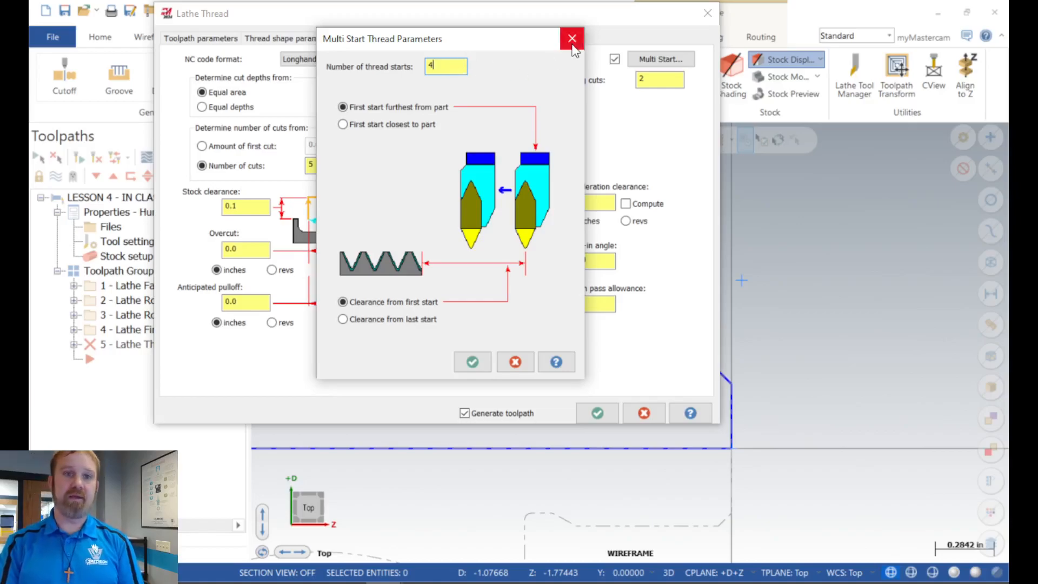
{"action": "left_click_drag", "start_coordinate": [453, 65], "coordinate": [422, 67]}
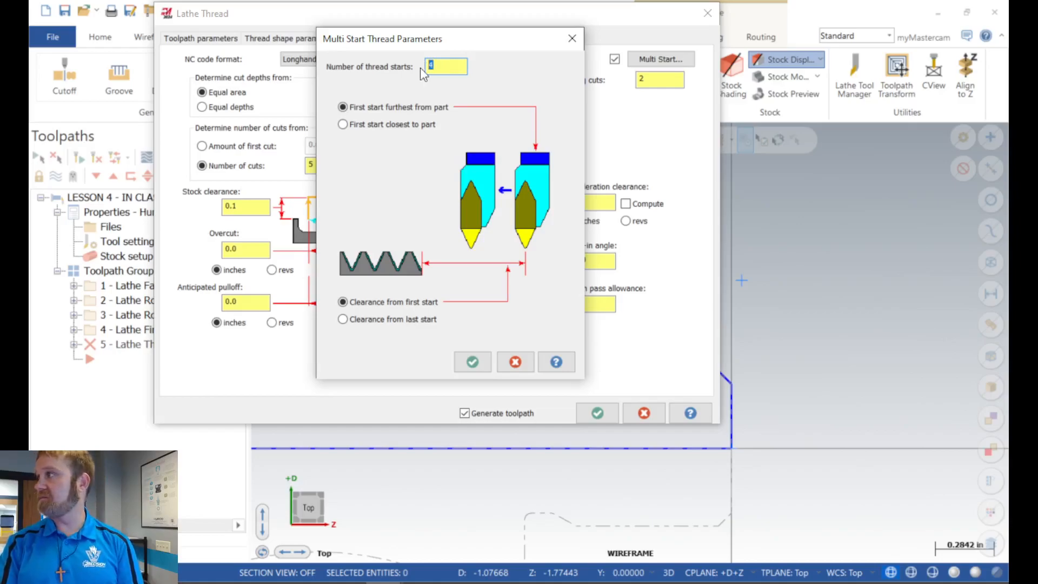
{"action": "type", "text": "1"}
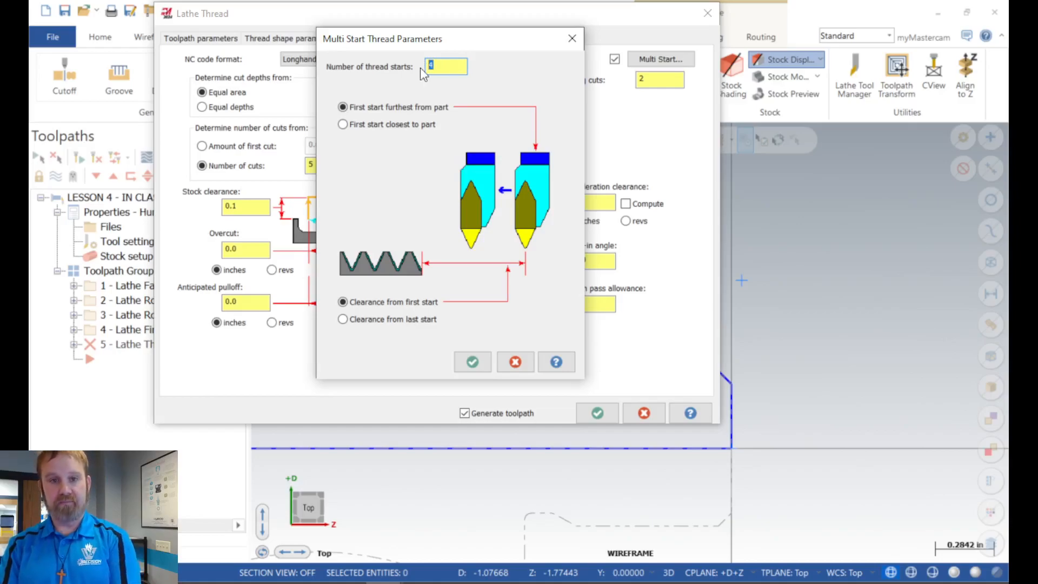
{"action": "left_click", "coordinate": [470, 362]}
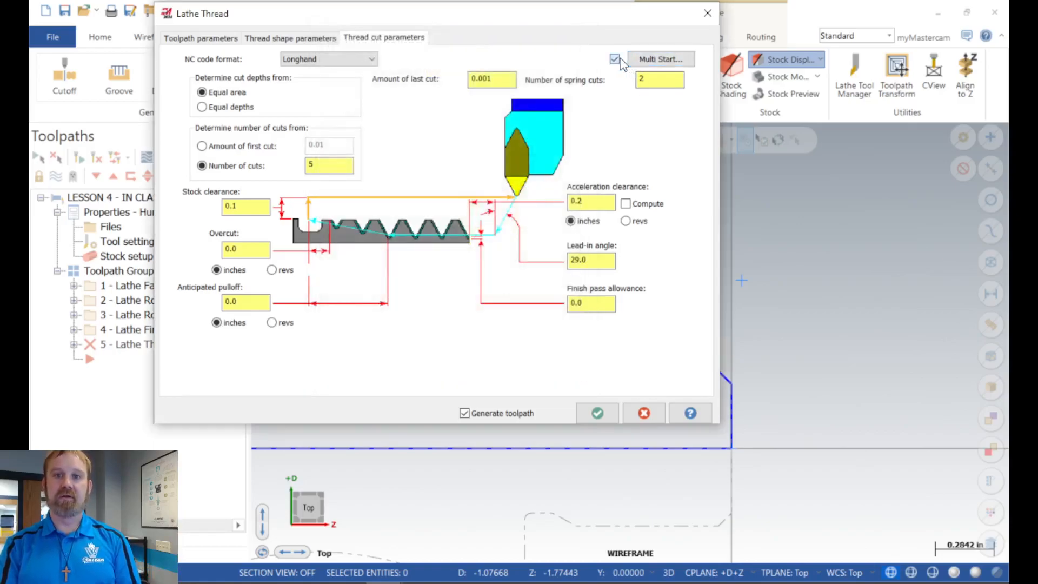
{"action": "left_click", "coordinate": [615, 59]}
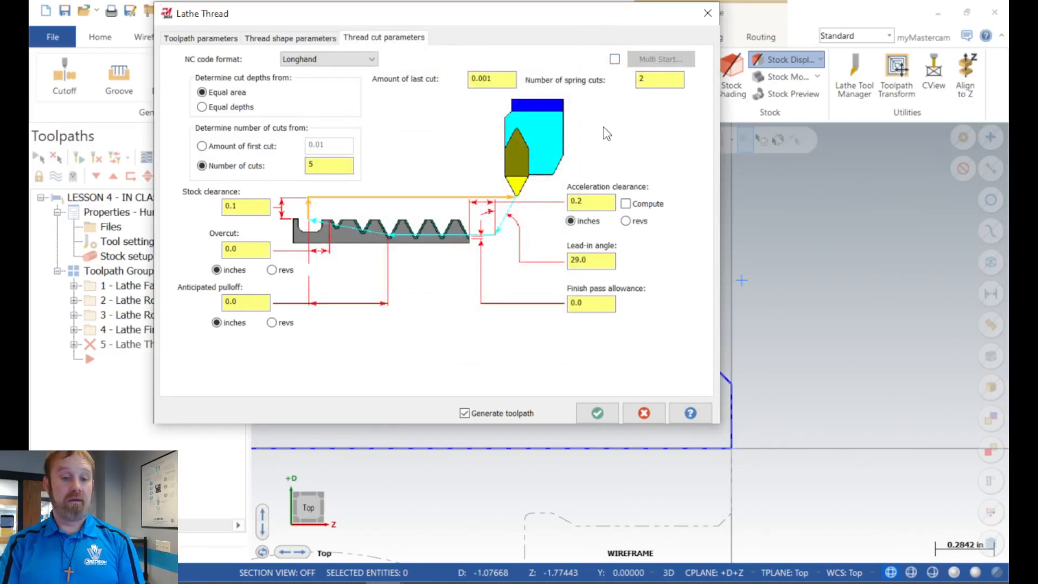
Step: Accept the thread parameters to generate the toolpath and inspect its passes along the thread and undercut
{"action": "left_click", "coordinate": [598, 413]}
{"action": "scroll", "coordinate": [595, 282], "scroll_direction": "down", "scroll_amount": 3}
{"action": "scroll", "coordinate": [467, 292], "scroll_direction": "up", "scroll_amount": 2}
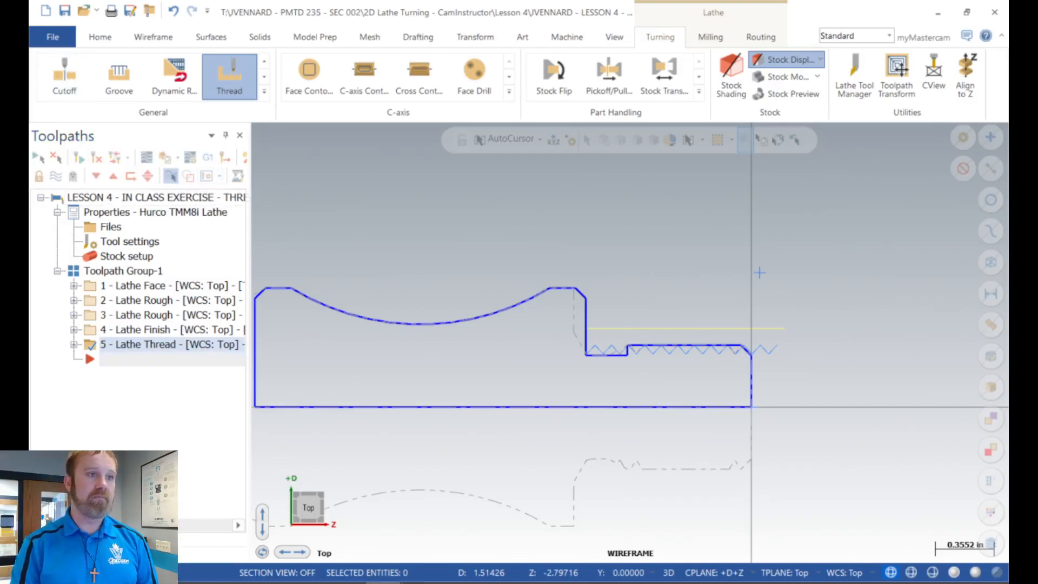
{"action": "scroll", "coordinate": [593, 346], "scroll_direction": "up", "scroll_amount": 1}
{"action": "scroll", "coordinate": [593, 346], "scroll_direction": "up", "scroll_amount": 12}
{"action": "scroll", "coordinate": [548, 368], "scroll_direction": "down", "scroll_amount": 6}
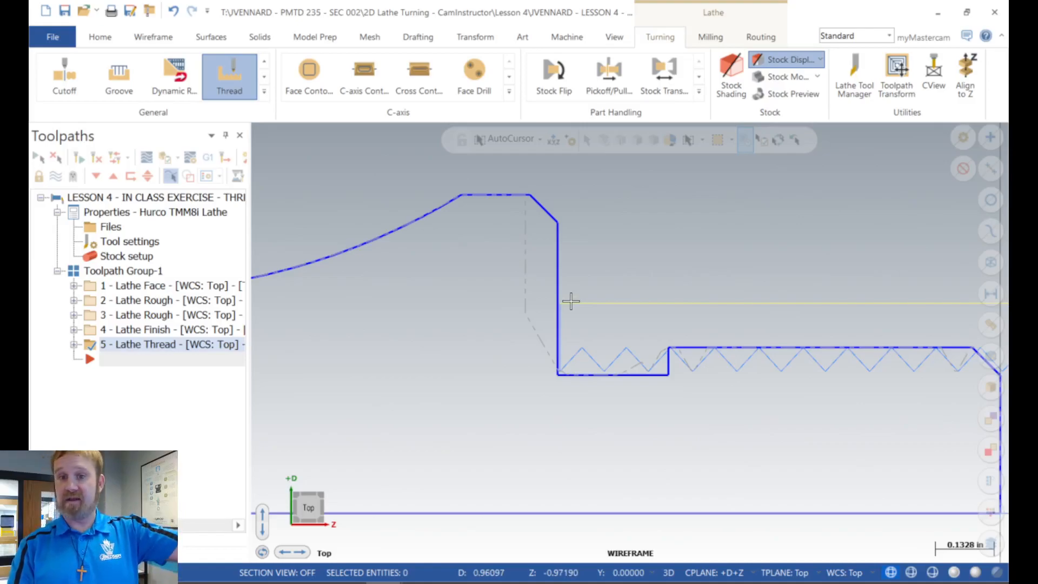
Step: Reopen the Lathe Thread parameters, examine the insert geometry of the OD THREAD RIGHT tool and close its definition without changes
{"action": "left_click", "coordinate": [75, 345]}
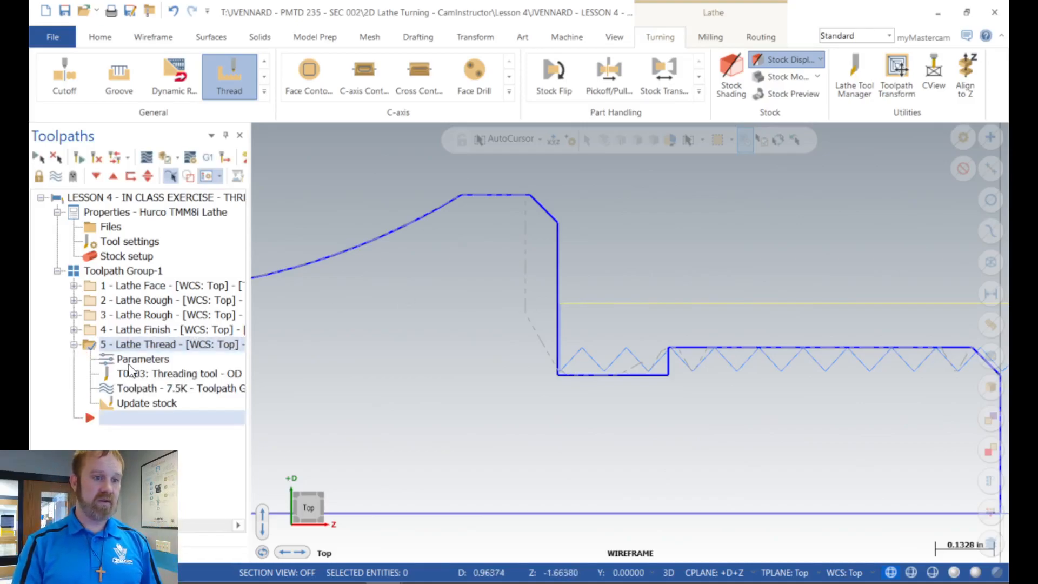
{"action": "left_click", "coordinate": [128, 363]}
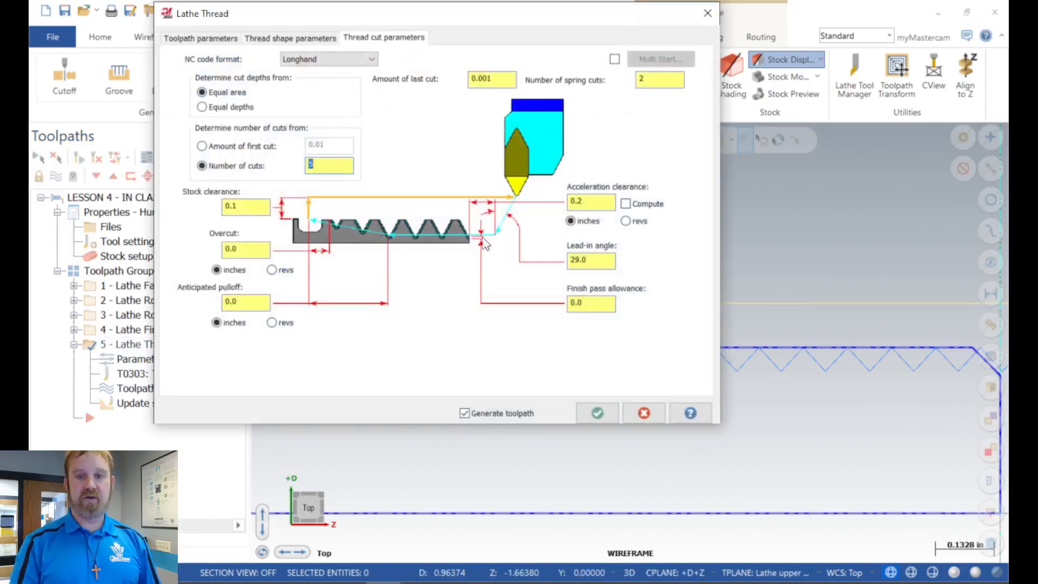
{"action": "left_click", "coordinate": [208, 37]}
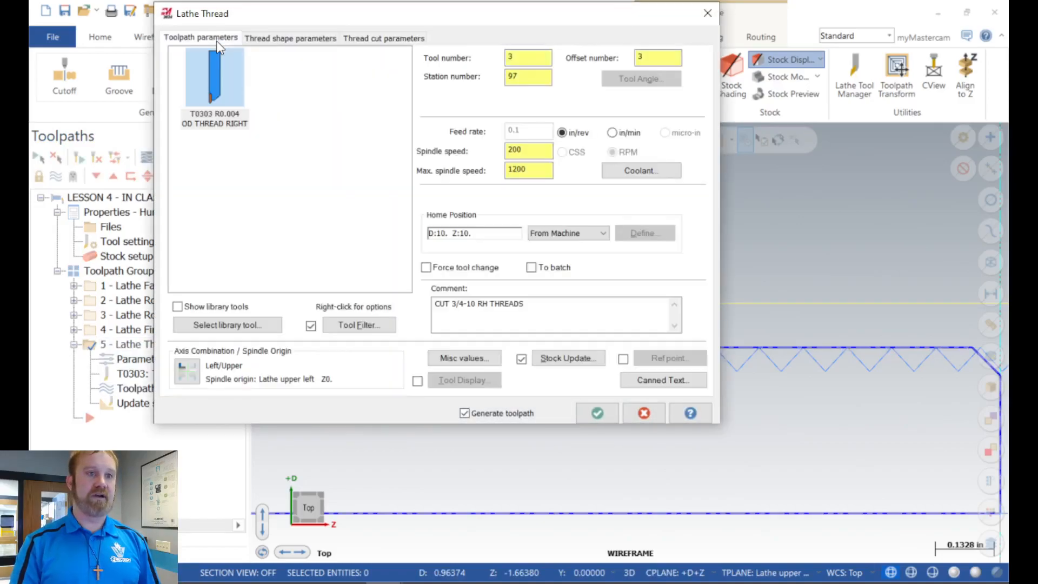
{"action": "right_click", "coordinate": [201, 65]}
{"action": "left_click", "coordinate": [257, 102]}
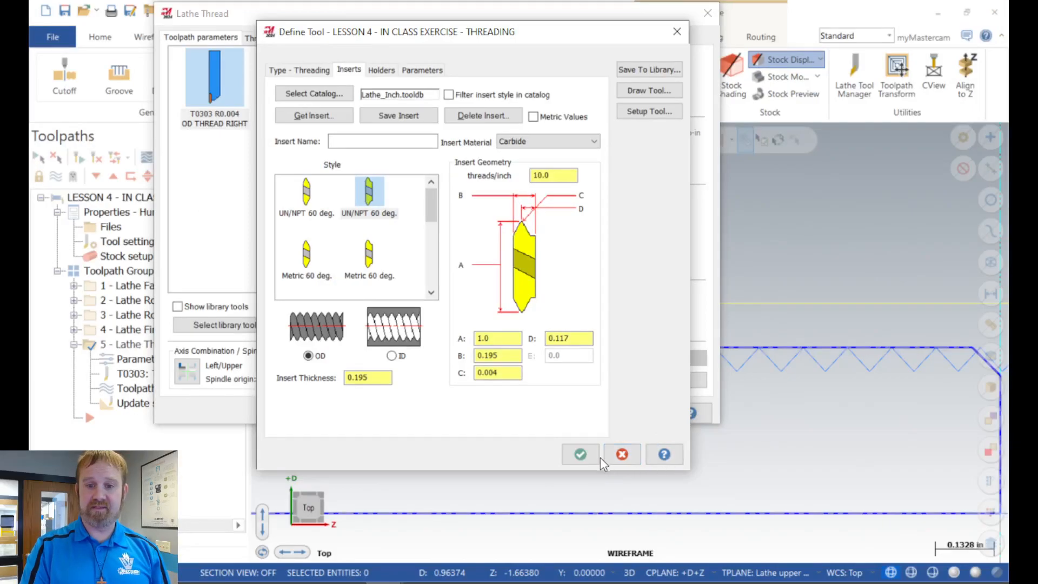
{"action": "left_click", "coordinate": [623, 455]}
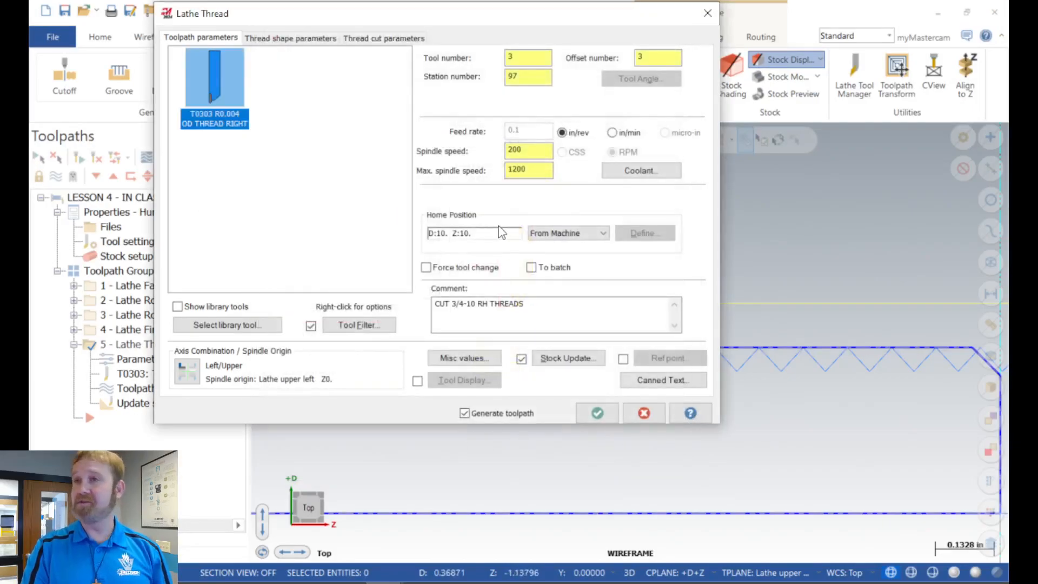
Step: Set the thread's end position to the midpoint of the undercut's floor and regenerate the thread toolpath
{"action": "left_click", "coordinate": [302, 37]}
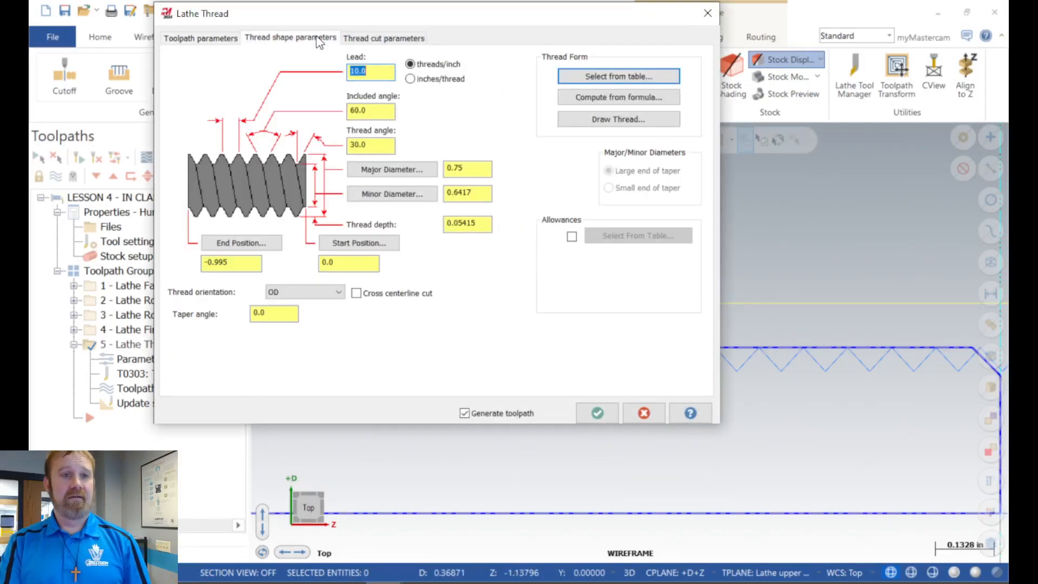
{"action": "left_click", "coordinate": [237, 245]}
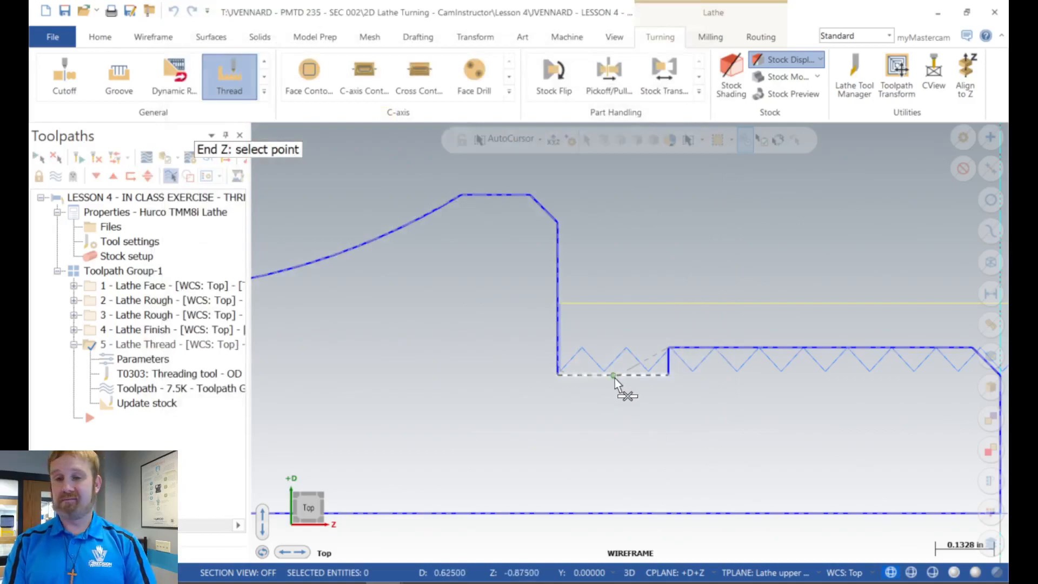
{"action": "left_click", "coordinate": [614, 377]}
{"action": "left_click", "coordinate": [594, 413]}
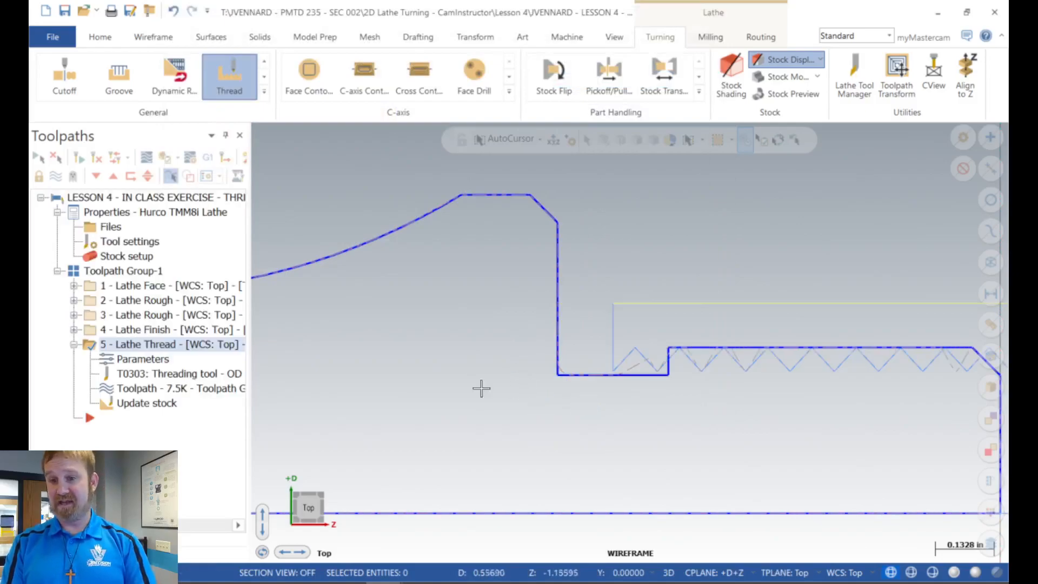
{"action": "scroll", "coordinate": [440, 331], "scroll_direction": "down", "scroll_amount": 3}
{"action": "scroll", "coordinate": [610, 321], "scroll_direction": "up", "scroll_amount": 4}
{"action": "scroll", "coordinate": [572, 340], "scroll_direction": "up", "scroll_amount": 2}
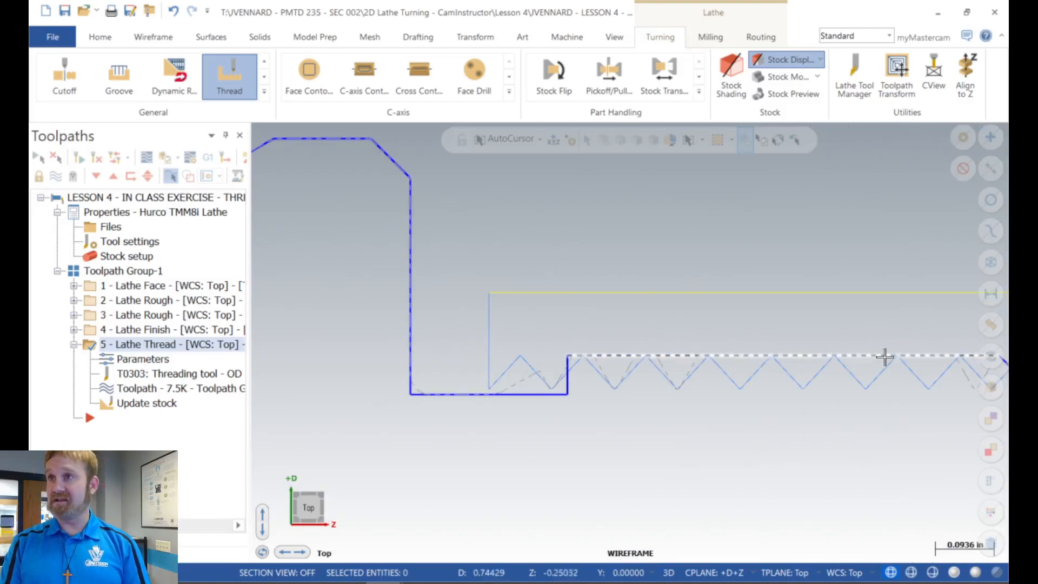
{"action": "scroll", "coordinate": [443, 351], "scroll_direction": "down", "scroll_amount": 5}
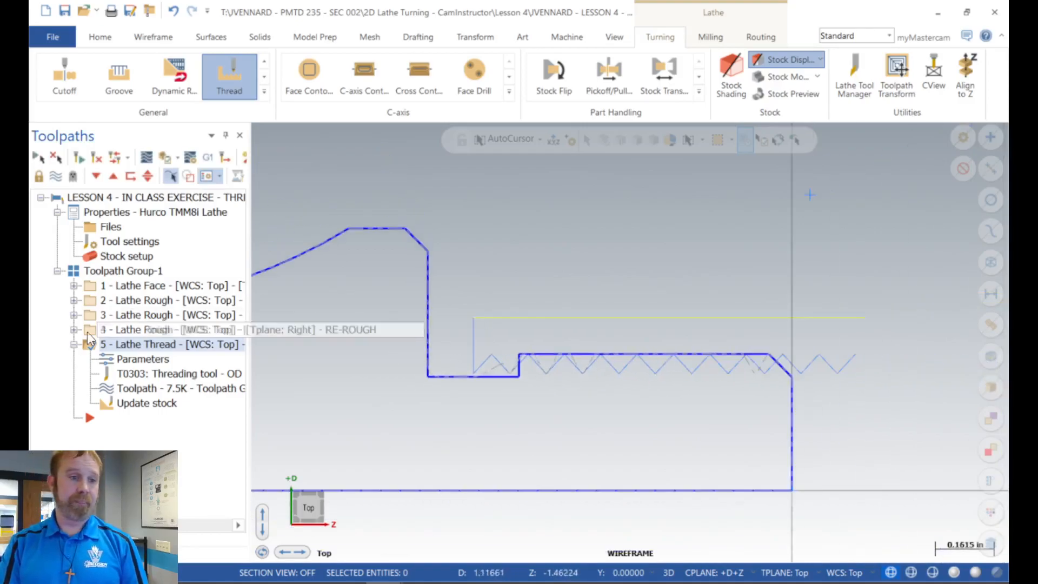
Step: Collapse the Lathe Thread operation and select all operations in Toolpath Group-1 to display their toolpaths
{"action": "left_click", "coordinate": [74, 344]}
{"action": "scroll", "coordinate": [875, 159], "scroll_direction": "up", "scroll_amount": 1}
{"action": "scroll", "coordinate": [633, 232], "scroll_direction": "up", "scroll_amount": 2}
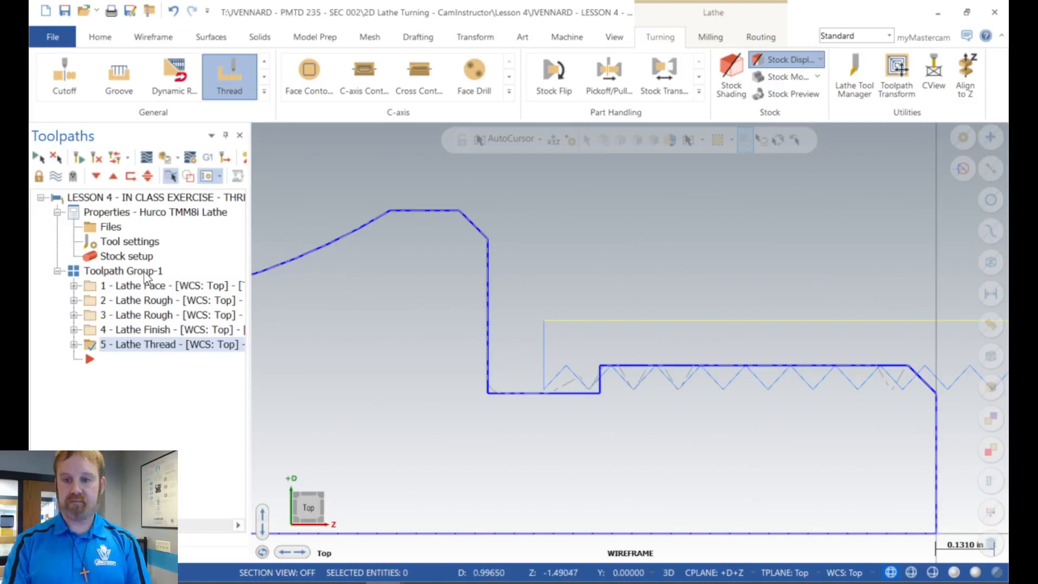
{"action": "left_click", "coordinate": [122, 270]}
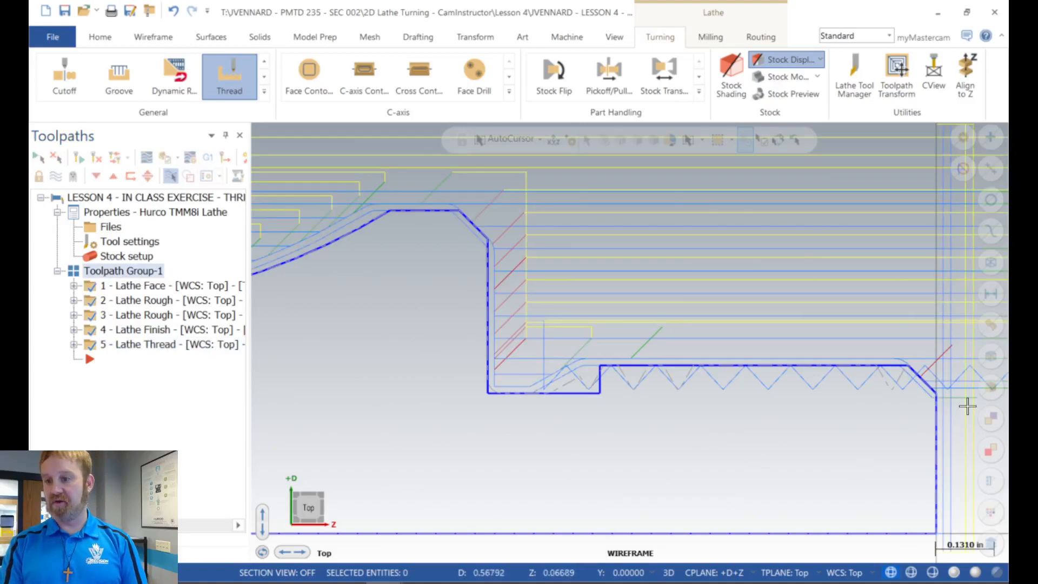
{"action": "scroll", "coordinate": [500, 363], "scroll_direction": "down", "scroll_amount": 1}
{"action": "scroll", "coordinate": [500, 364], "scroll_direction": "down", "scroll_amount": 1}
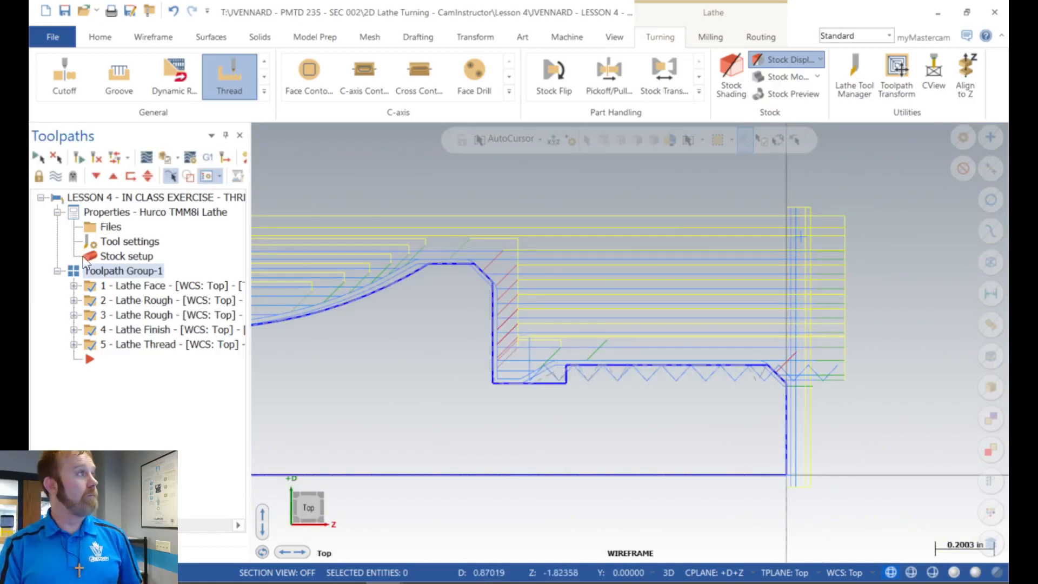
Step: Save the file, verify all selected operations, and shrink the simulator window so the operations list stays visible
{"action": "left_click", "coordinate": [66, 12]}
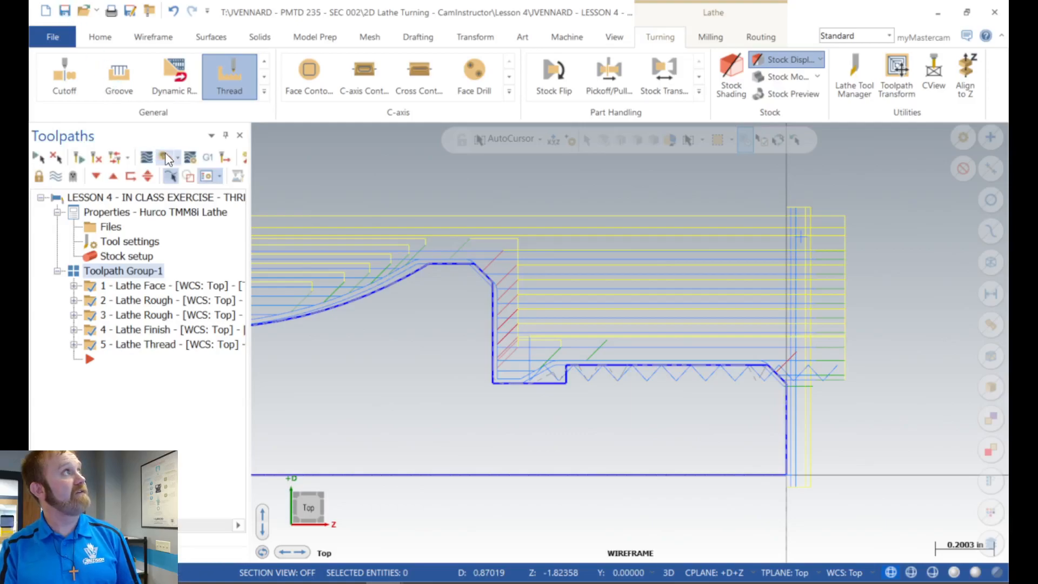
{"action": "left_click", "coordinate": [166, 155]}
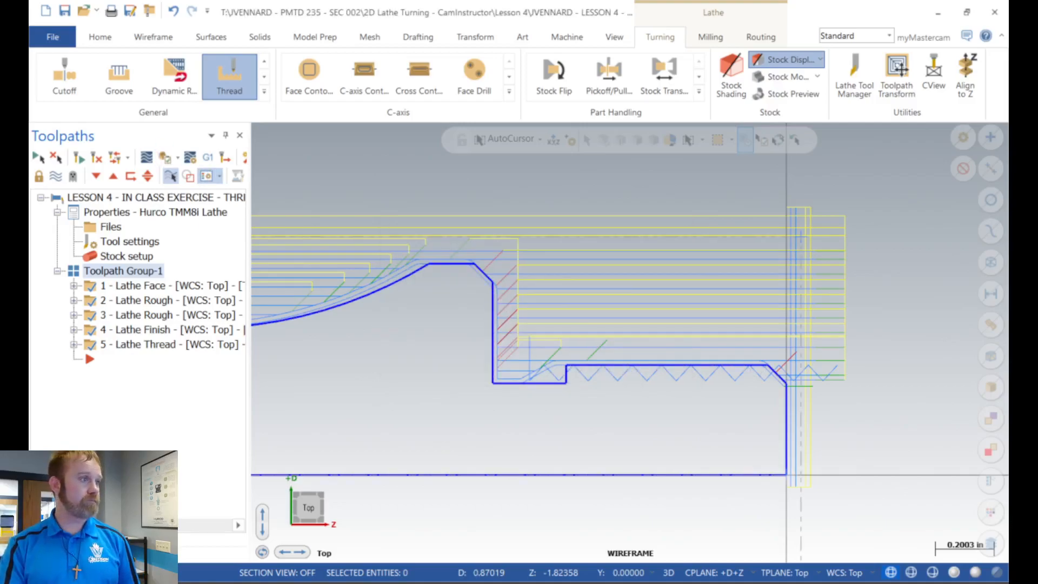
{"action": "left_click_drag", "start_coordinate": [29, 135], "coordinate": [344, 2]}
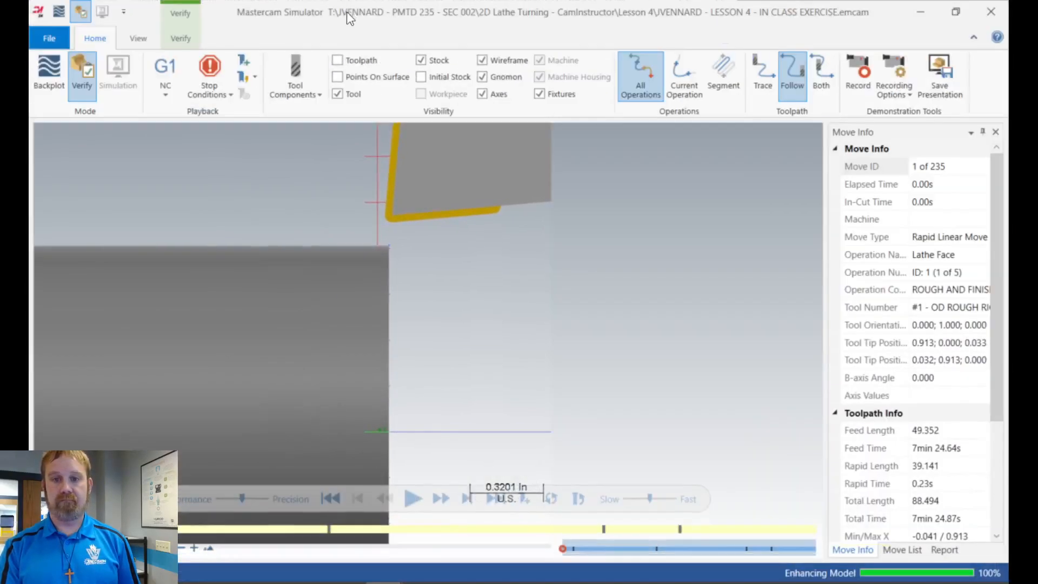
{"action": "left_click", "coordinate": [955, 11]}
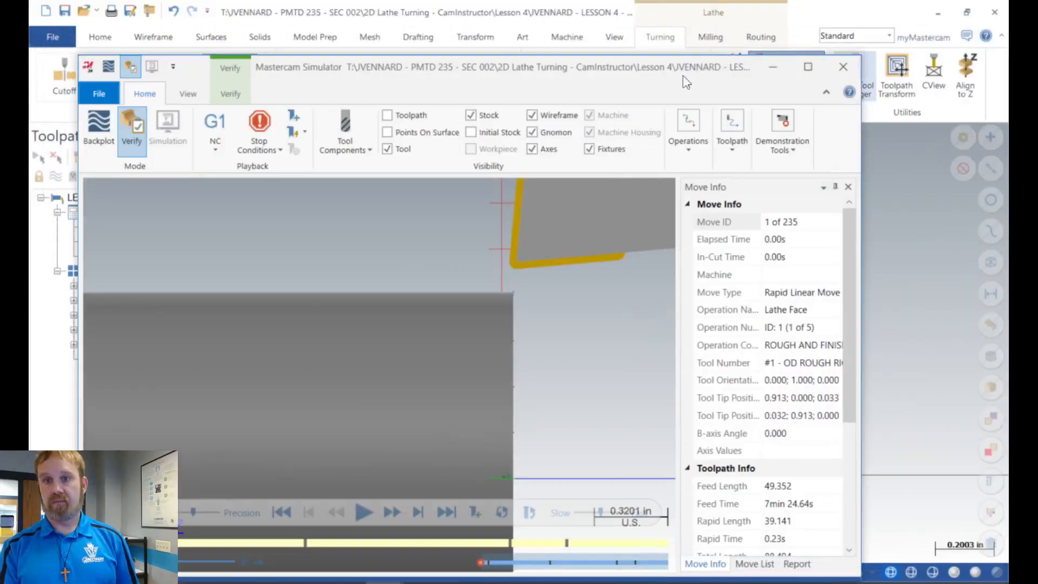
{"action": "left_click_drag", "start_coordinate": [578, 75], "coordinate": [680, 33]}
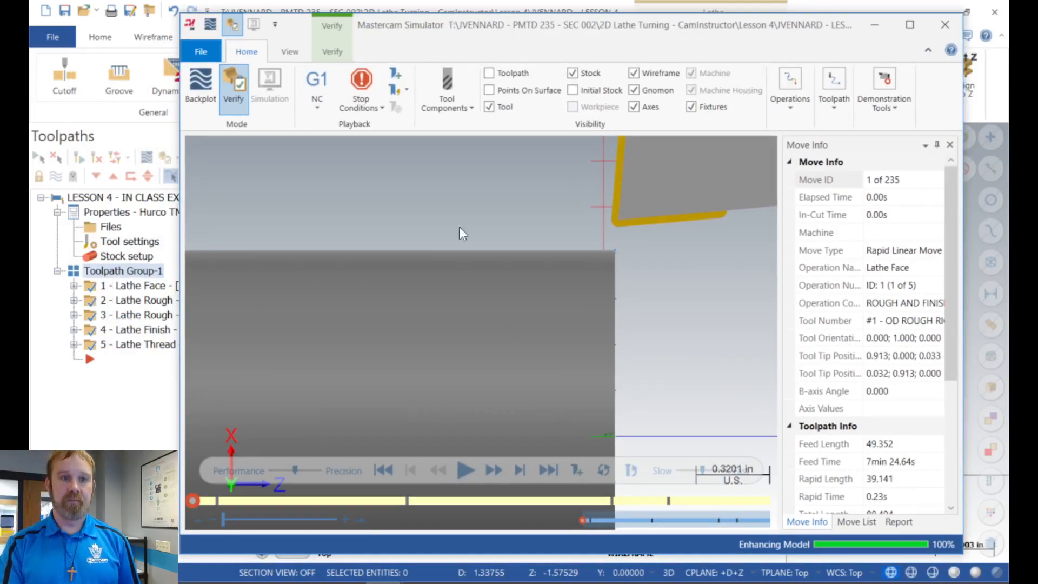
Step: Turn on Color Loop, play the full verification, examine the collision areas on the part, and close the simulator
{"action": "left_click", "coordinate": [332, 52]}
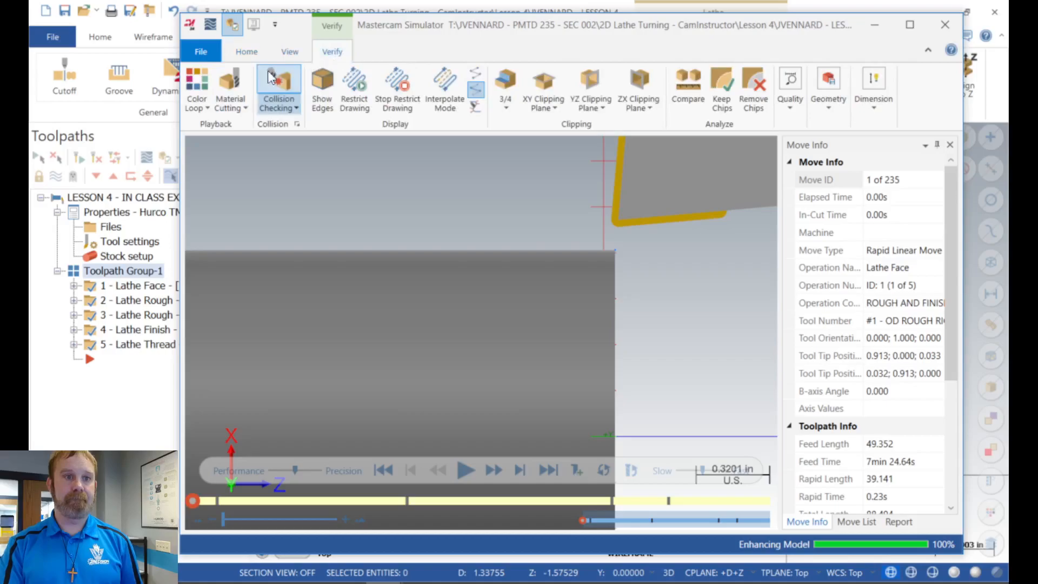
{"action": "left_click", "coordinate": [195, 96]}
{"action": "scroll", "coordinate": [653, 257], "scroll_direction": "down", "scroll_amount": 2}
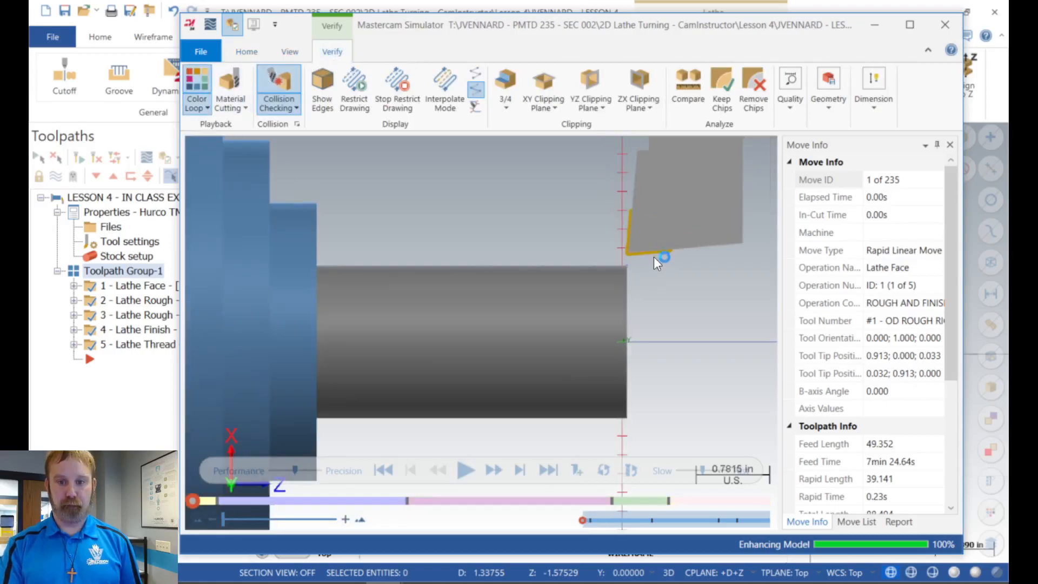
{"action": "left_click", "coordinate": [463, 469]}
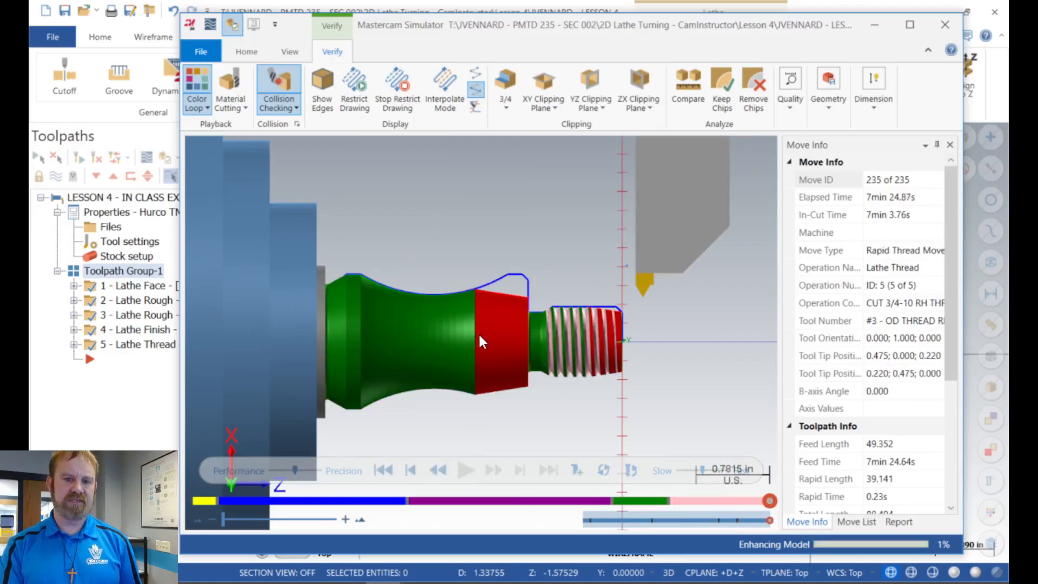
{"action": "scroll", "coordinate": [478, 336], "scroll_direction": "up", "scroll_amount": 2}
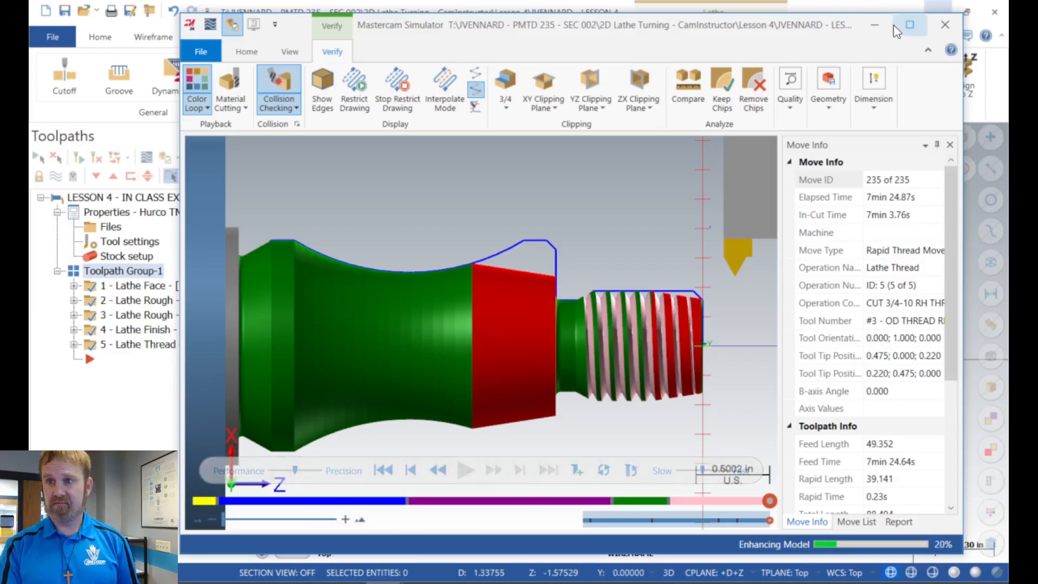
{"action": "left_click", "coordinate": [941, 28]}
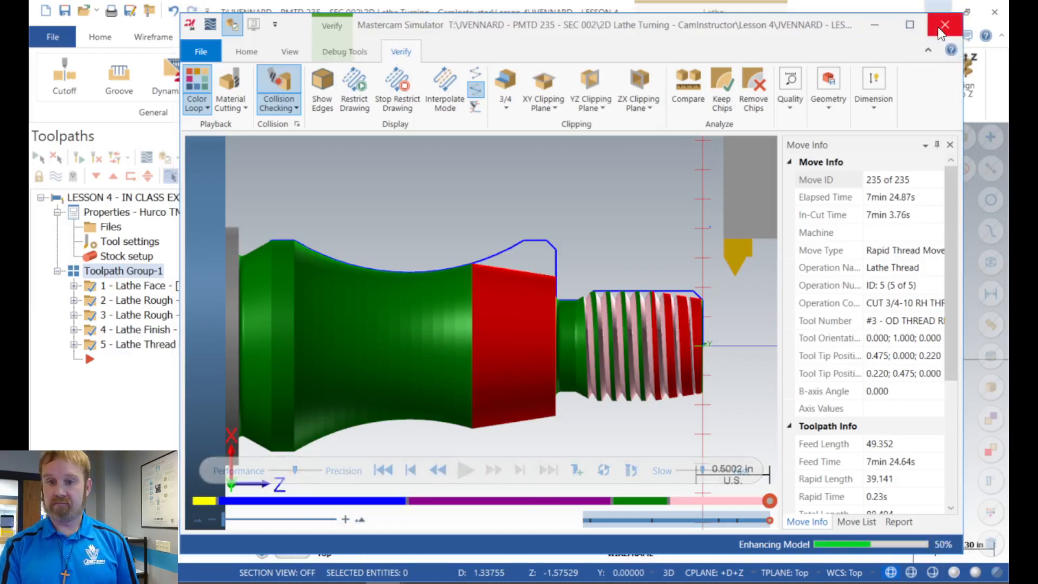
Step: Display the Lathe Thread and Lathe Finish toolpaths individually and compare each with the part profile
{"action": "left_click", "coordinate": [139, 346]}
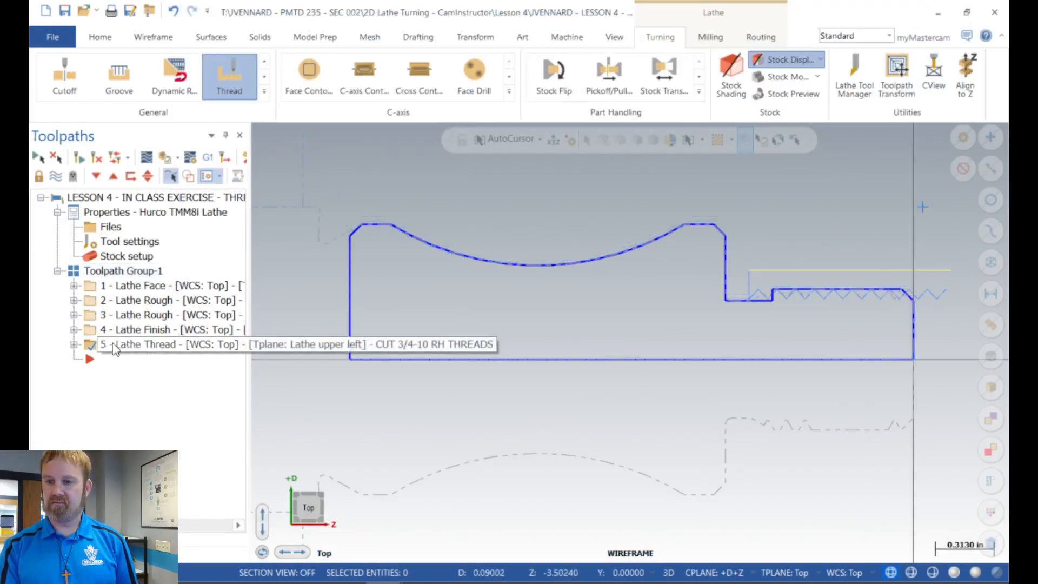
{"action": "left_click", "coordinate": [74, 346]}
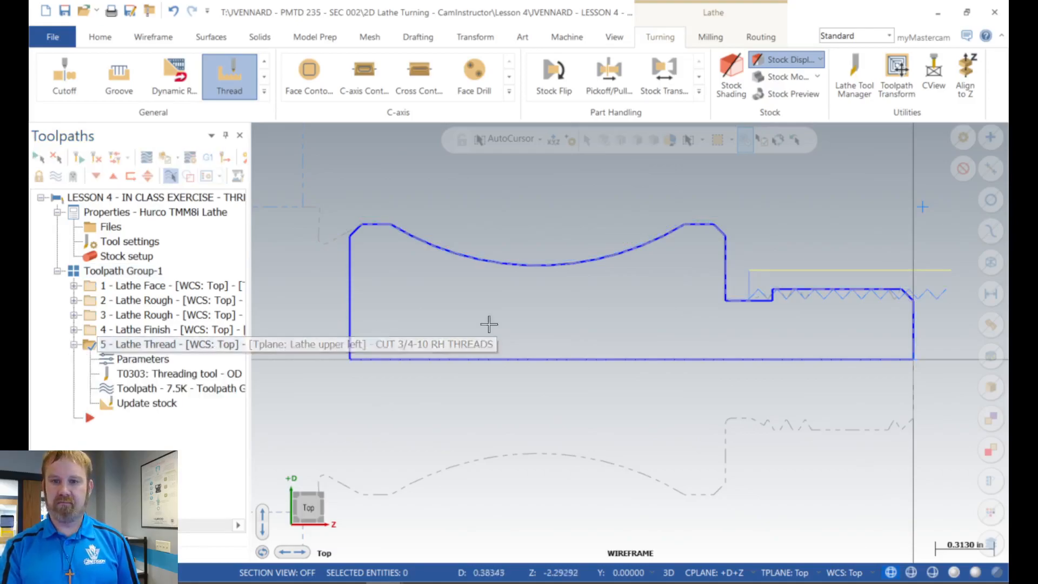
{"action": "scroll", "coordinate": [648, 320], "scroll_direction": "down", "scroll_amount": 1}
{"action": "left_click", "coordinate": [75, 344]}
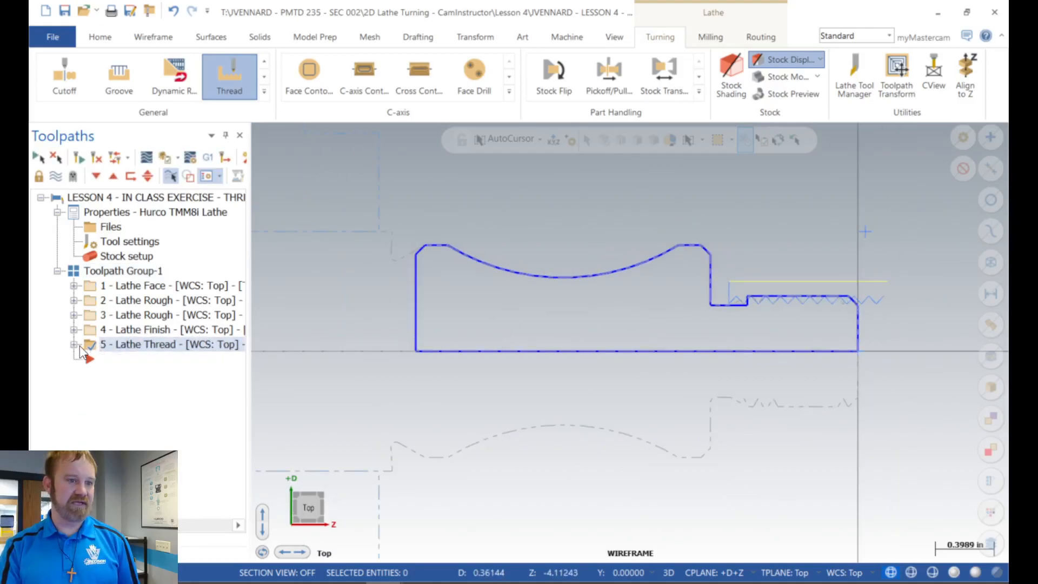
{"action": "left_click", "coordinate": [121, 331]}
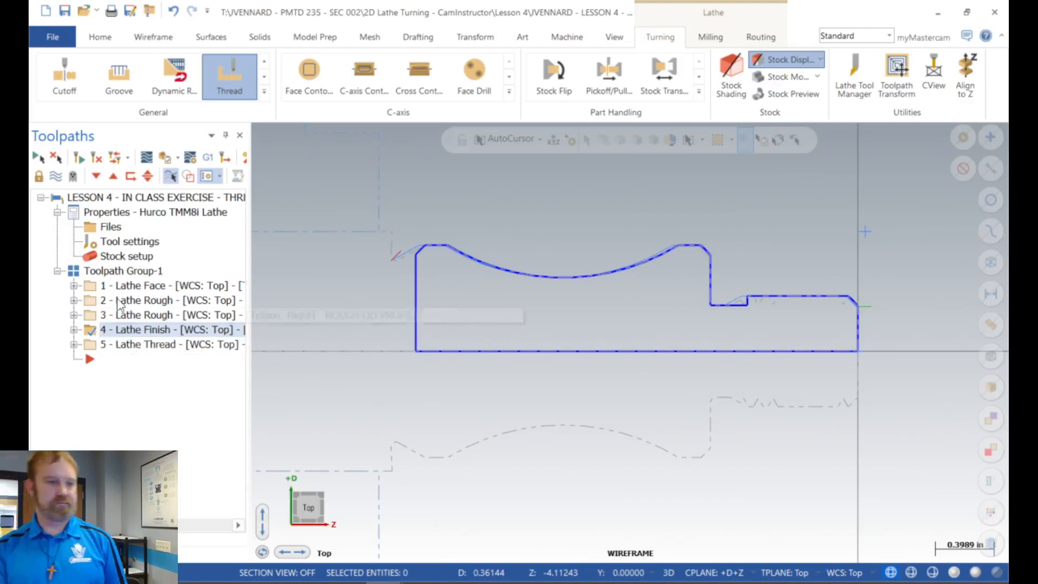
Step: Verify all operations in Toolpath Group-1 again, play the cut through to the finished thread, and close the simulator
{"action": "left_click", "coordinate": [122, 272]}
{"action": "left_click", "coordinate": [165, 157]}
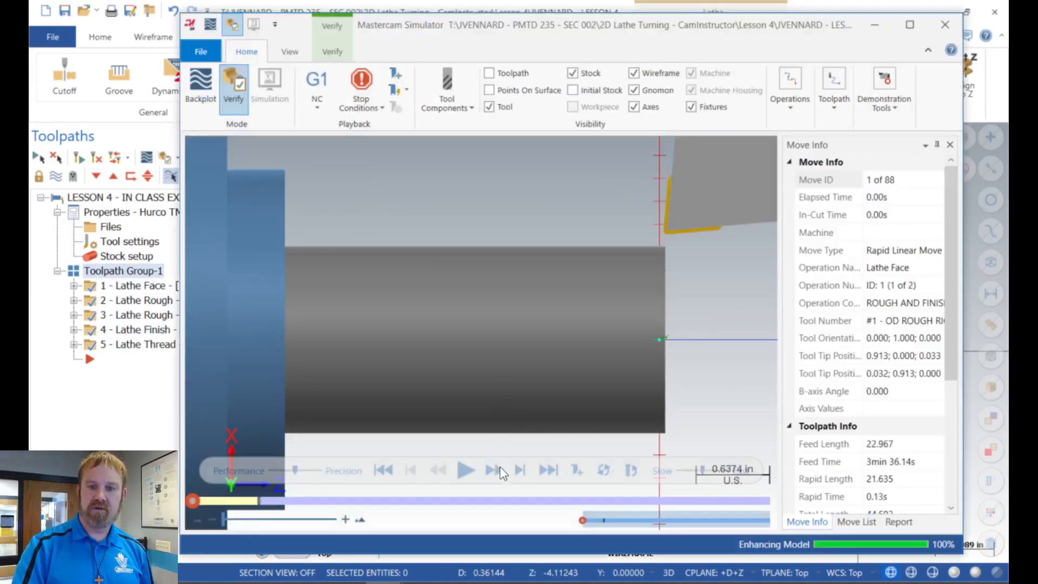
{"action": "left_click", "coordinate": [462, 478]}
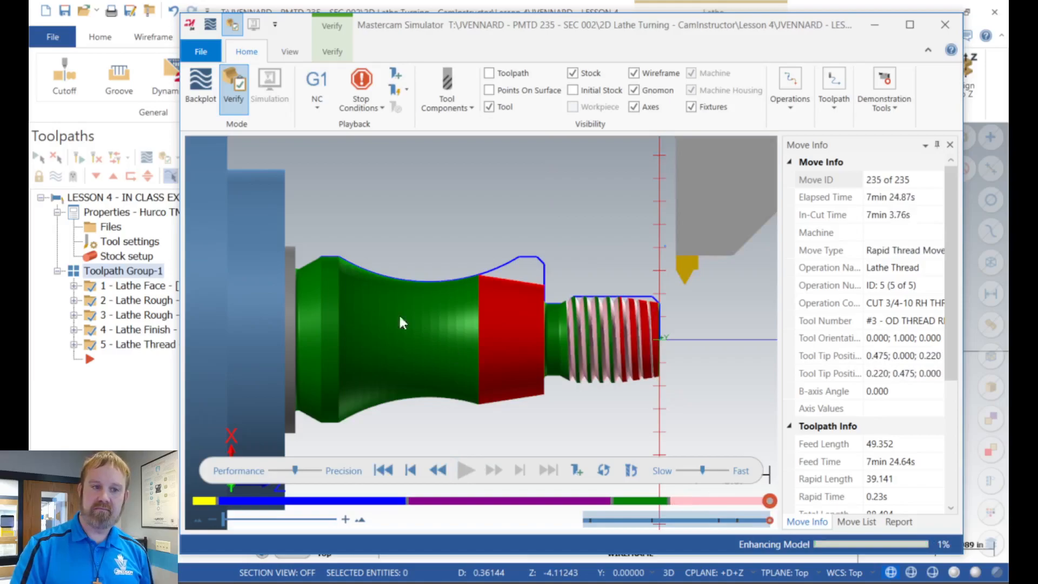
{"action": "left_click", "coordinate": [944, 26]}
Step: Enable Force tool change in the Lathe Finish parameters, accept them to regenerate the toolpath, and collapse the operation
{"action": "left_click", "coordinate": [125, 314]}
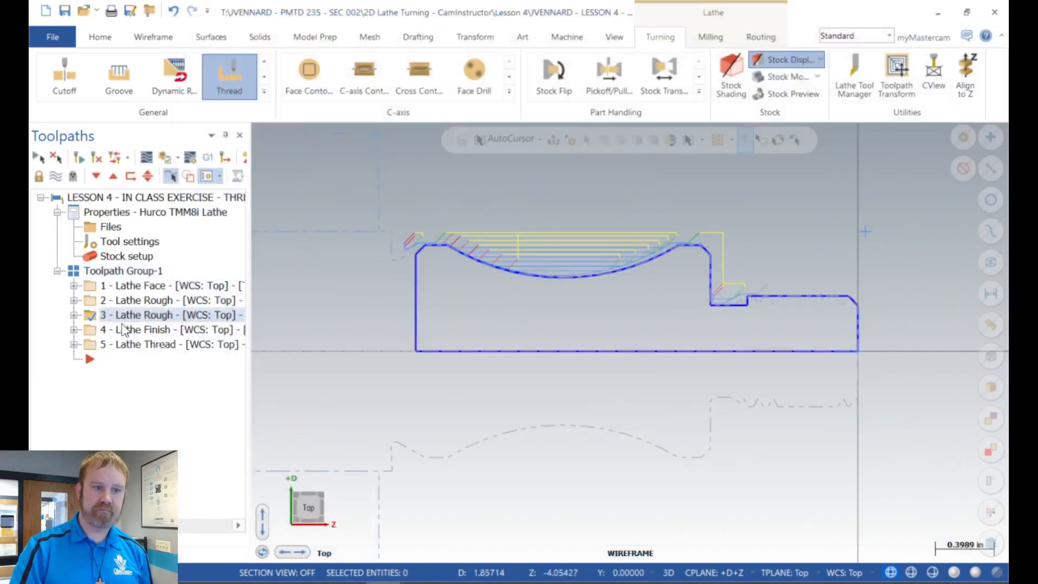
{"action": "left_click", "coordinate": [124, 329]}
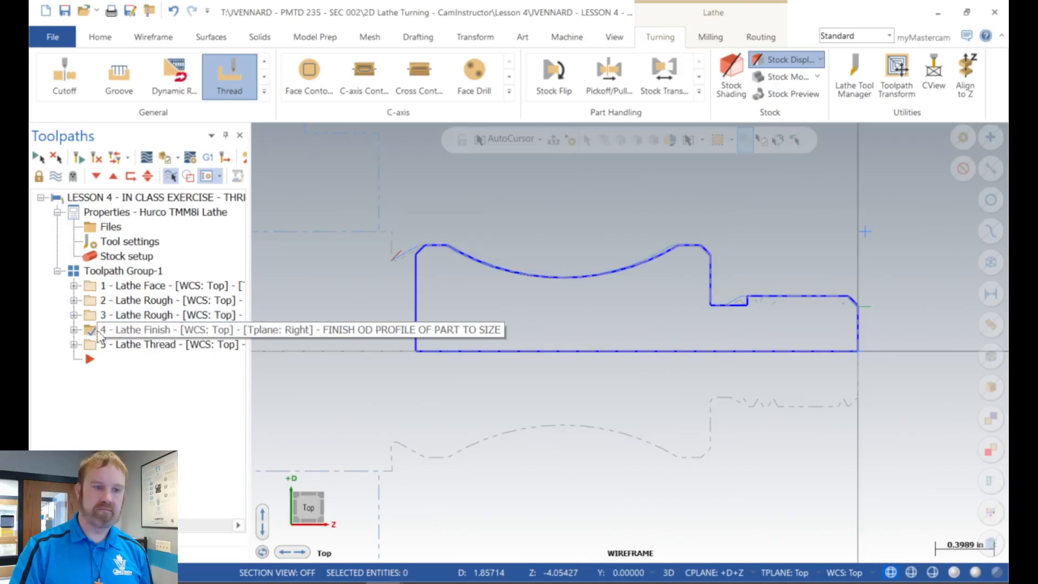
{"action": "left_click", "coordinate": [74, 329]}
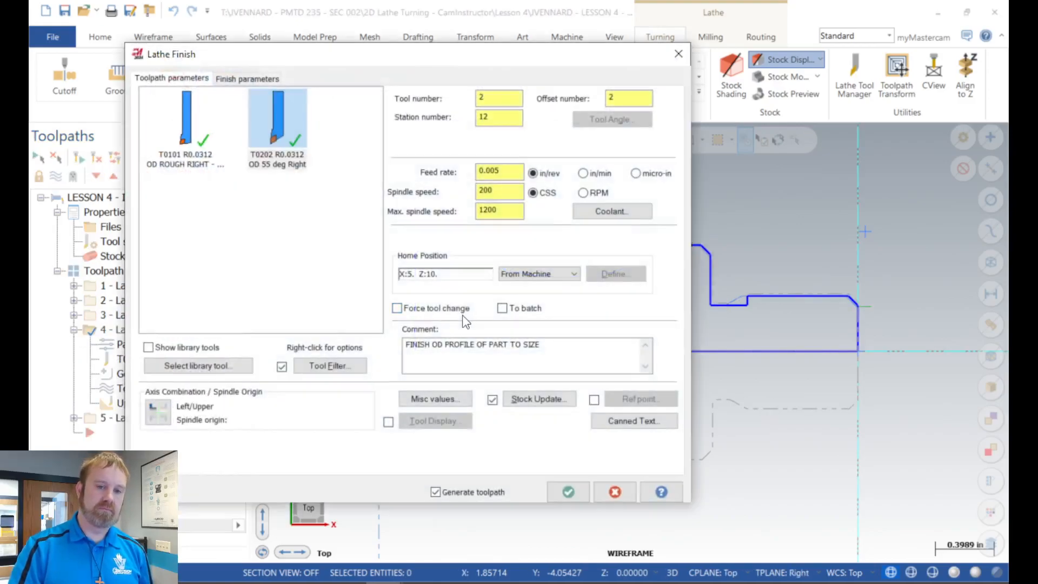
{"action": "left_click", "coordinate": [567, 492]}
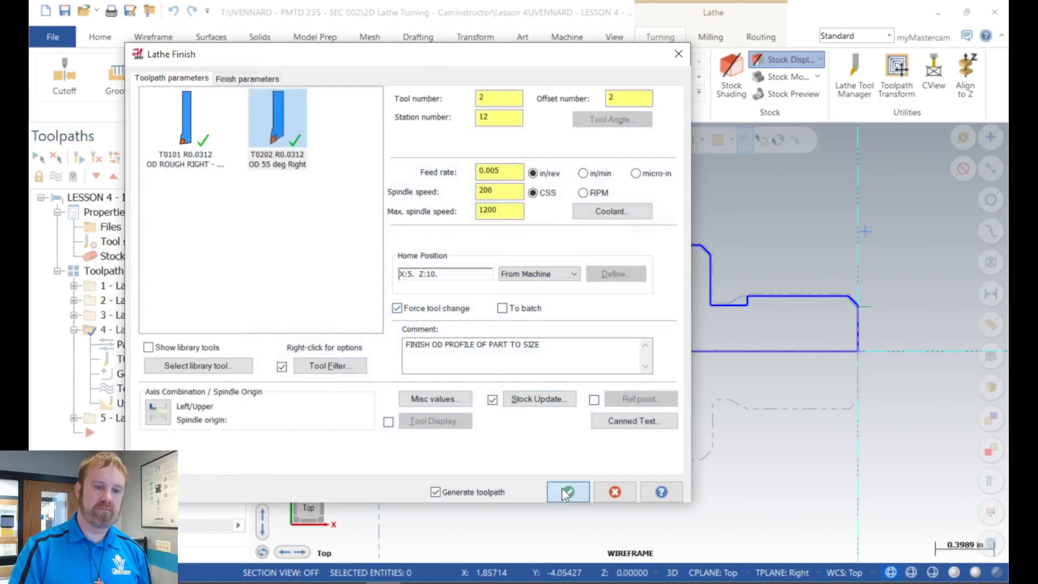
{"action": "left_click", "coordinate": [75, 330]}
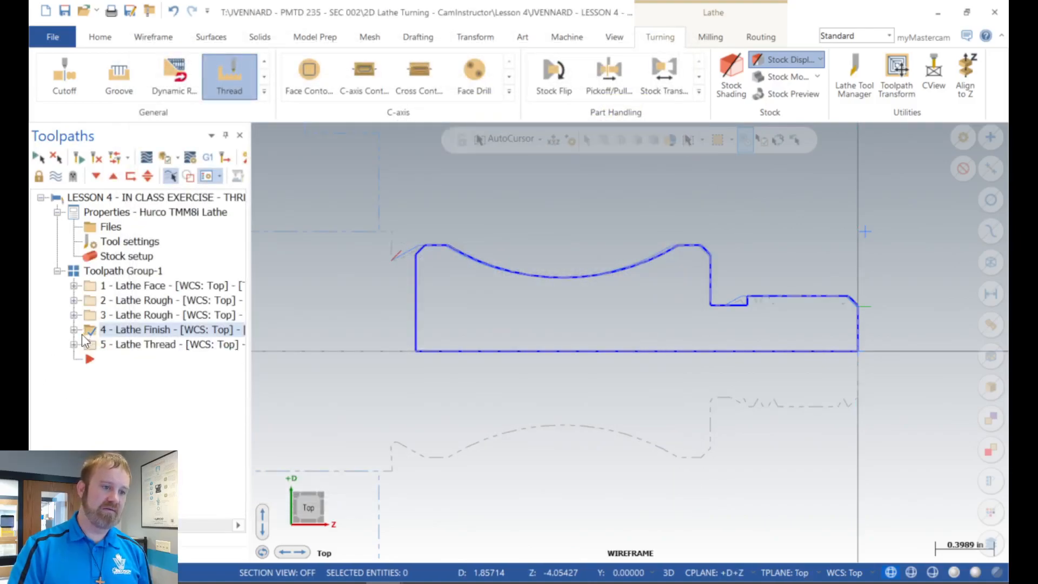
Step: Select all operations in Toolpath Group-1 and play their verification with the simulation quality set to full precision
{"action": "left_click", "coordinate": [95, 270]}
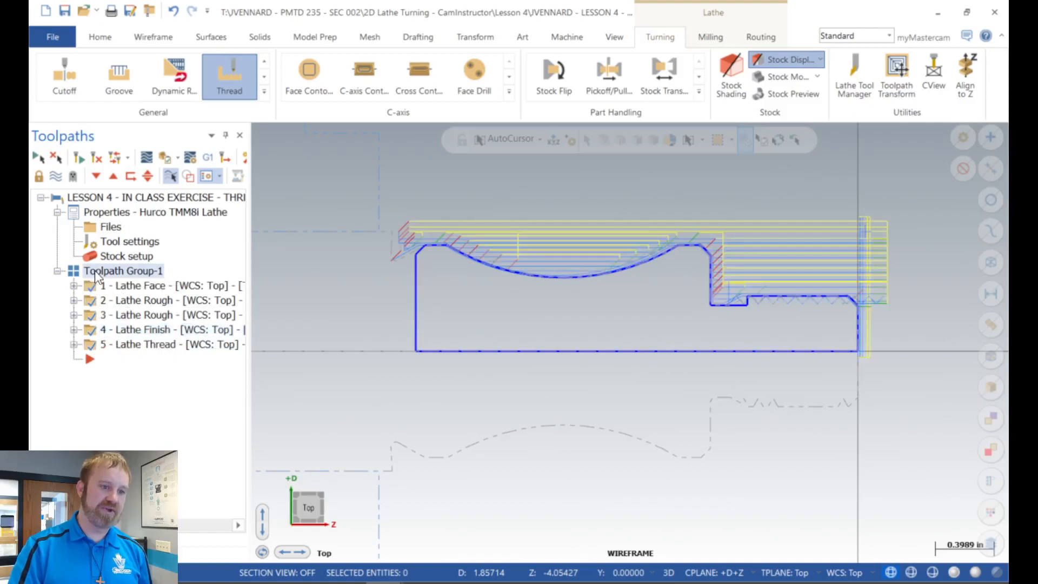
{"action": "left_click", "coordinate": [164, 157]}
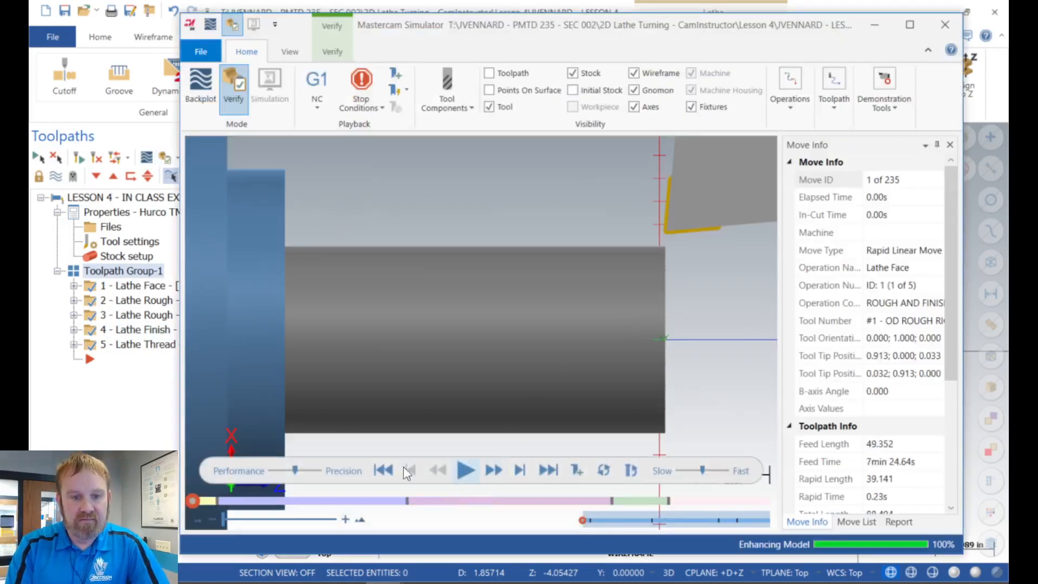
{"action": "left_click", "coordinate": [466, 468]}
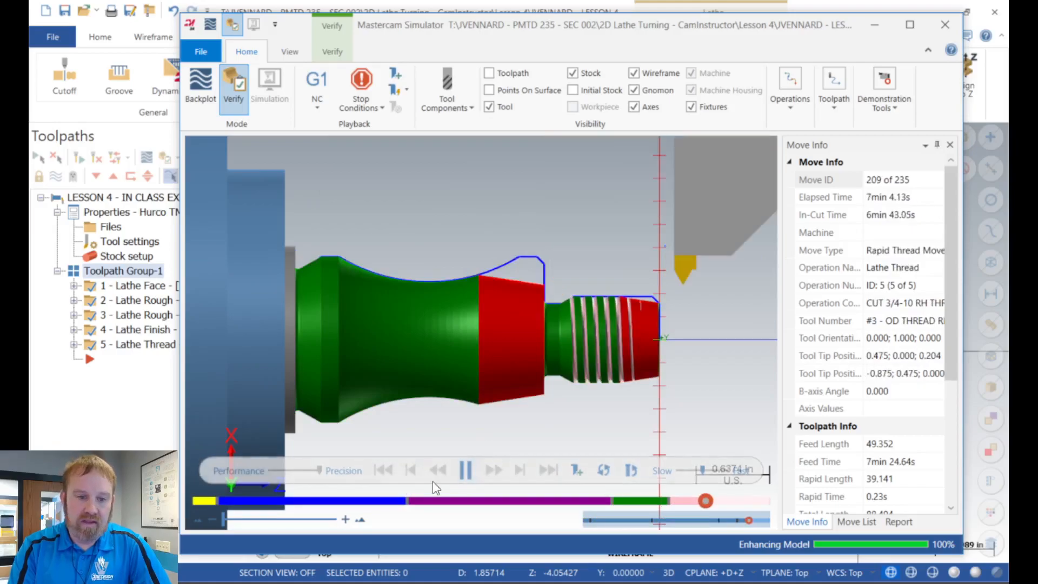
Step: Replay the verification from the start at a slower speed, pause during the concave re-rough, resume into the finish pass, and close the simulator
{"action": "left_click", "coordinate": [386, 469]}
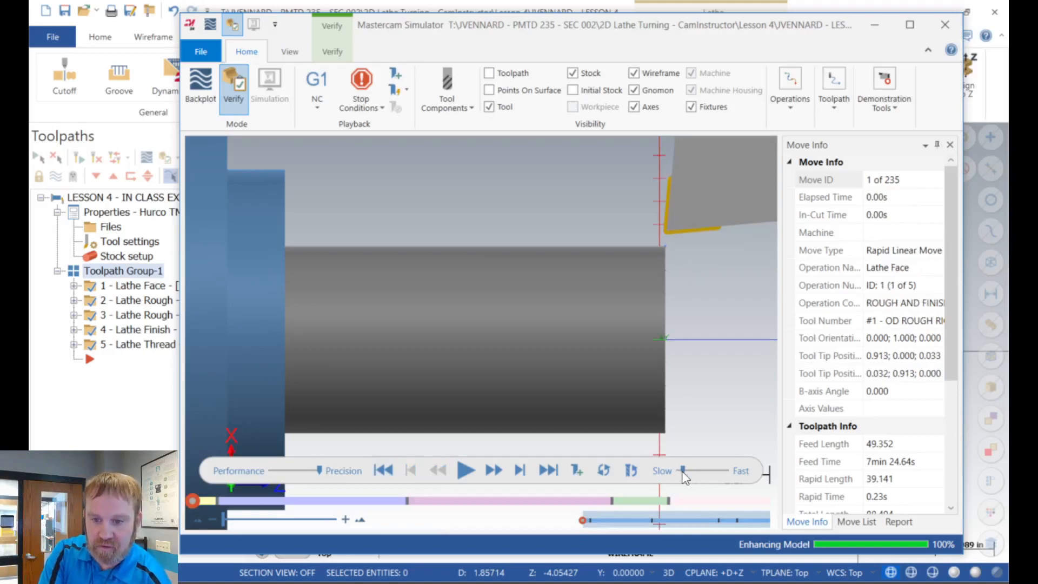
{"action": "left_click", "coordinate": [465, 471]}
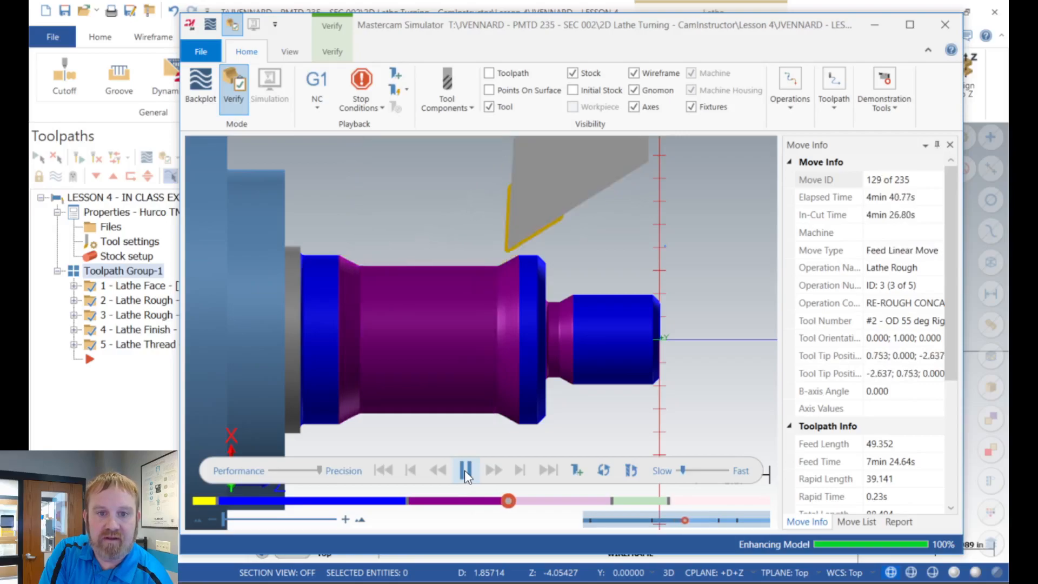
{"action": "left_click", "coordinate": [465, 470]}
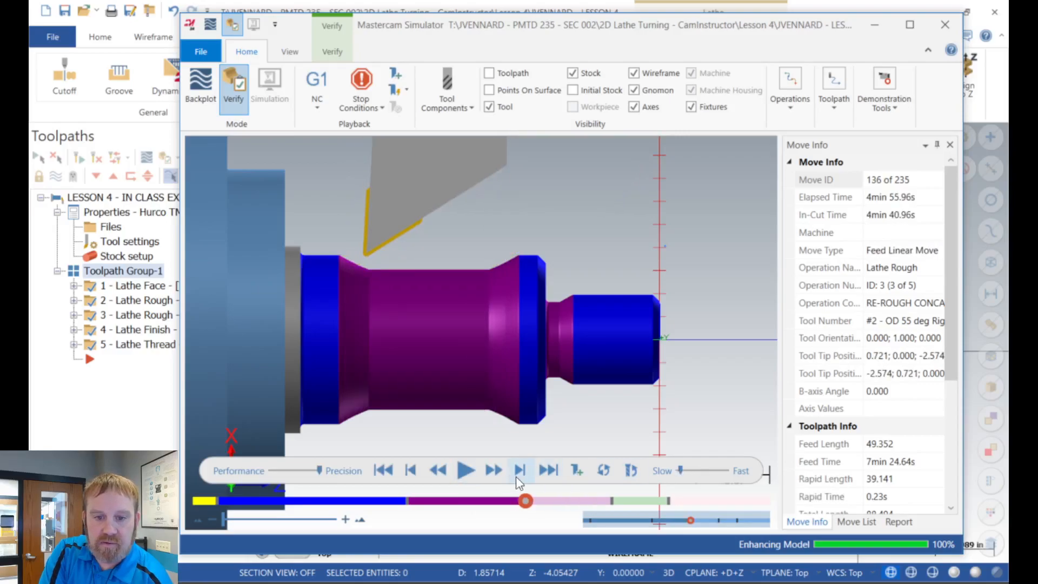
{"action": "left_click", "coordinate": [468, 476]}
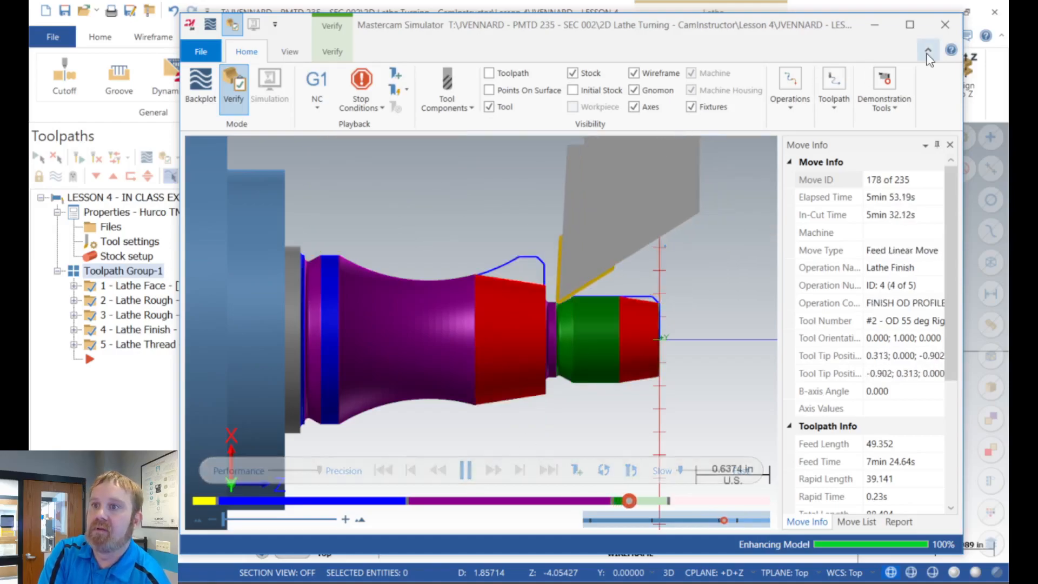
{"action": "left_click", "coordinate": [945, 28]}
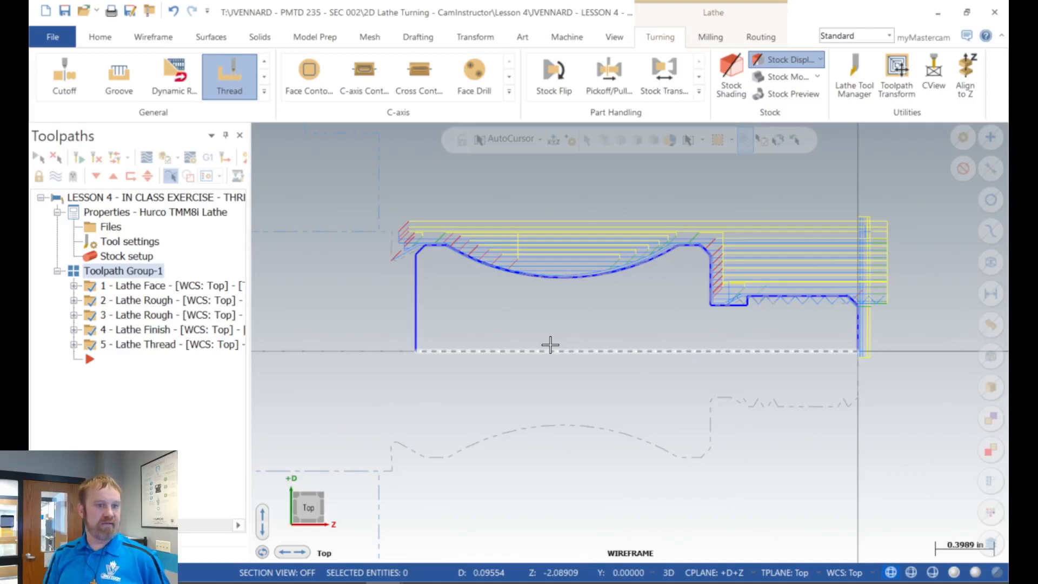
Step: Review the rough parameters of the 3 - Lathe Rough operation and accept them as they are
{"action": "left_click", "coordinate": [128, 317]}
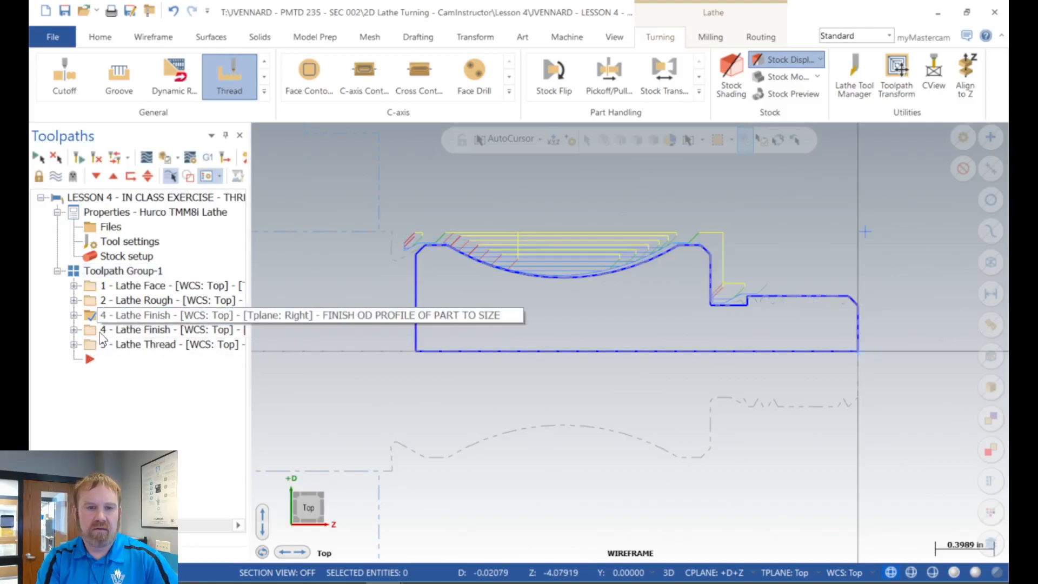
{"action": "left_click", "coordinate": [74, 315]}
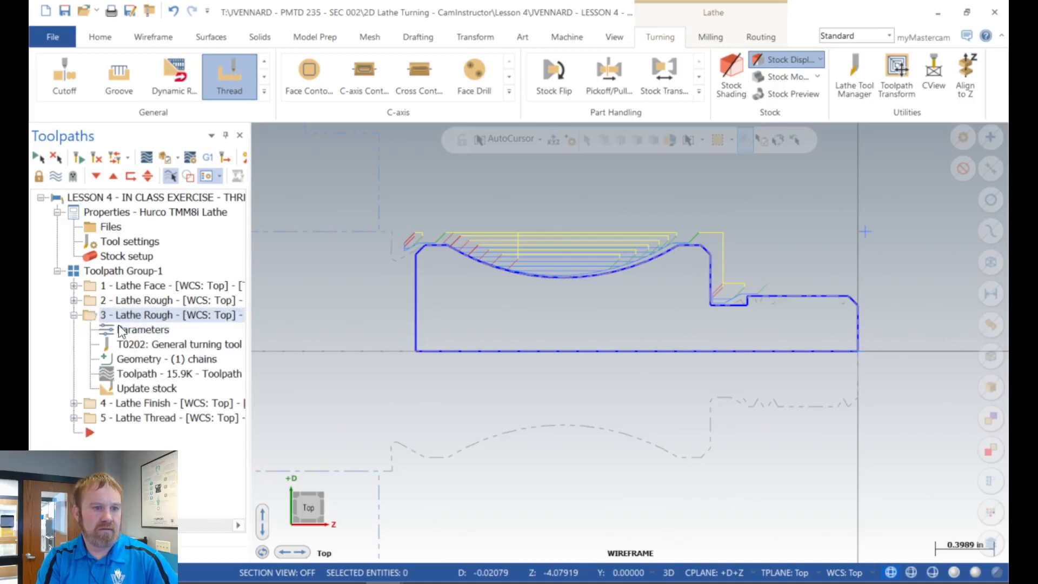
{"action": "left_click", "coordinate": [120, 330]}
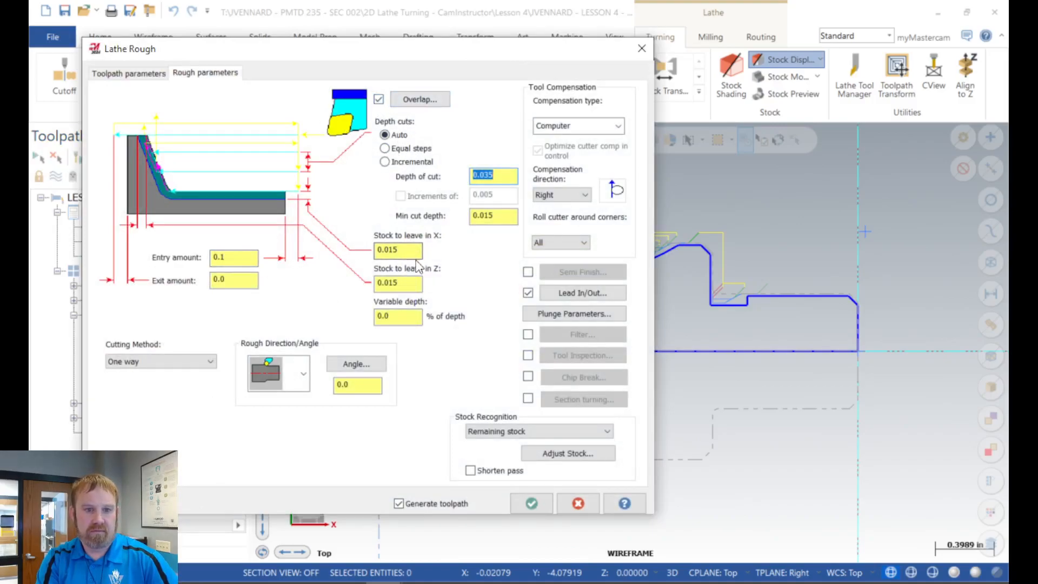
{"action": "left_click", "coordinate": [531, 504]}
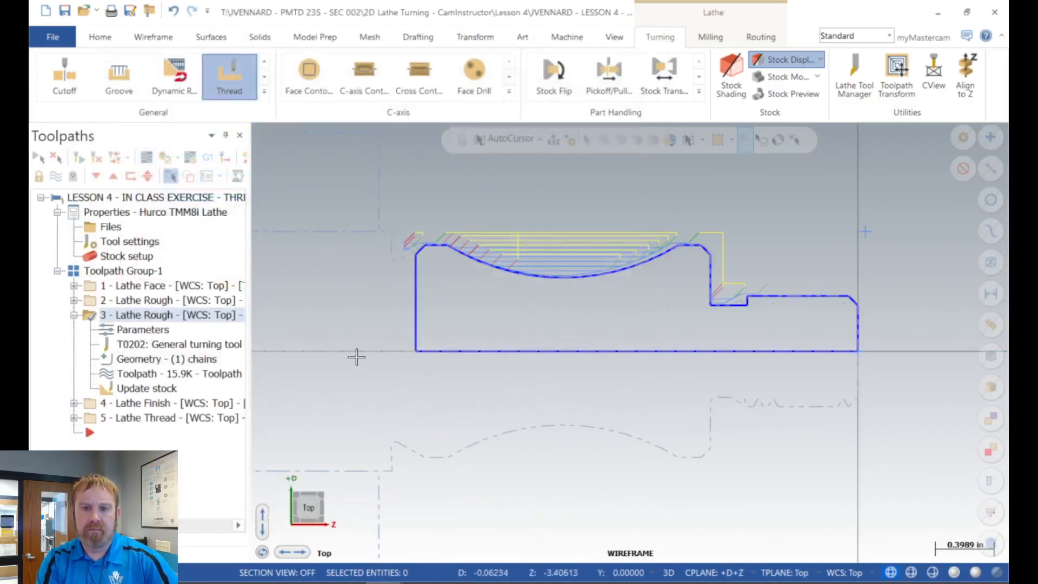
Step: Check the lead-in and lead-out settings of the 3 - Lathe Rough operation, accept them, and collapse the operation
{"action": "left_click", "coordinate": [162, 329]}
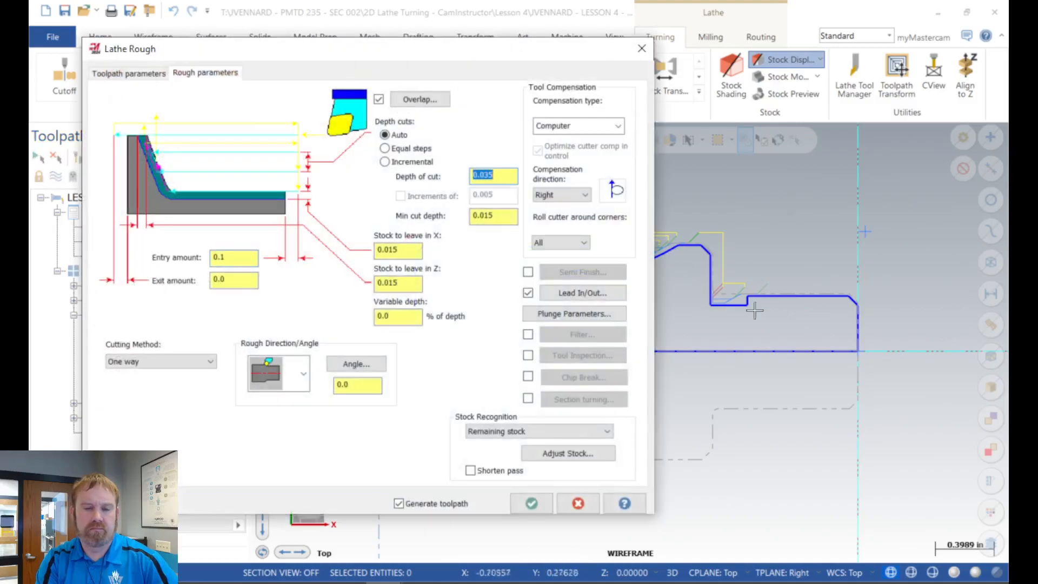
{"action": "left_click", "coordinate": [572, 292]}
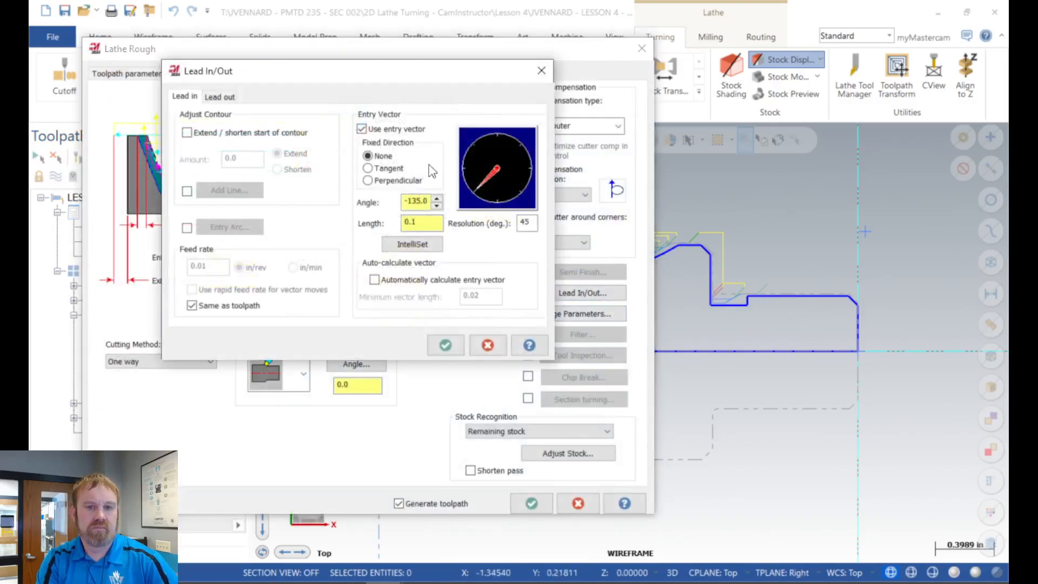
{"action": "left_click", "coordinate": [220, 97]}
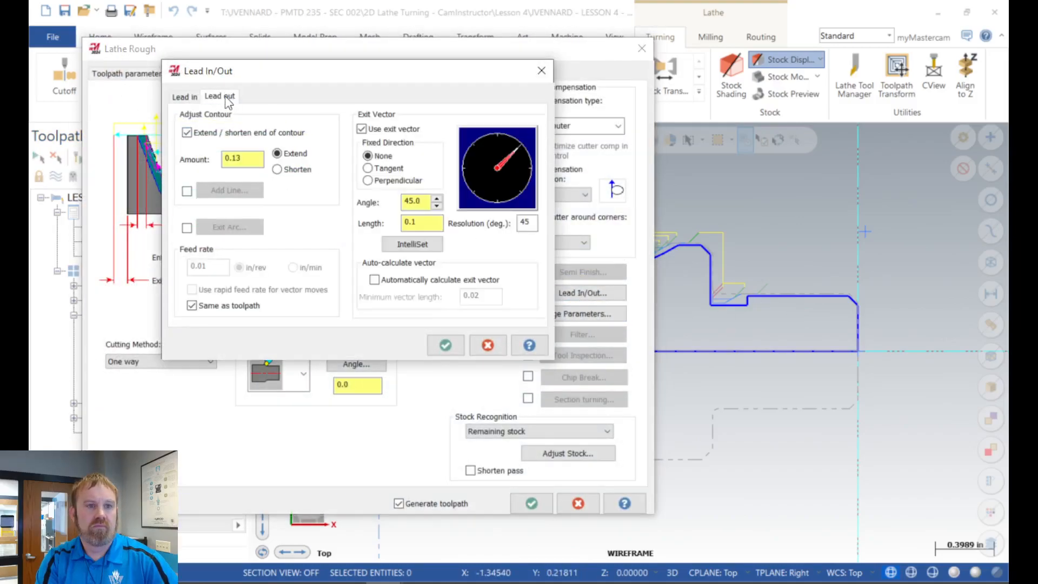
{"action": "left_click", "coordinate": [444, 345]}
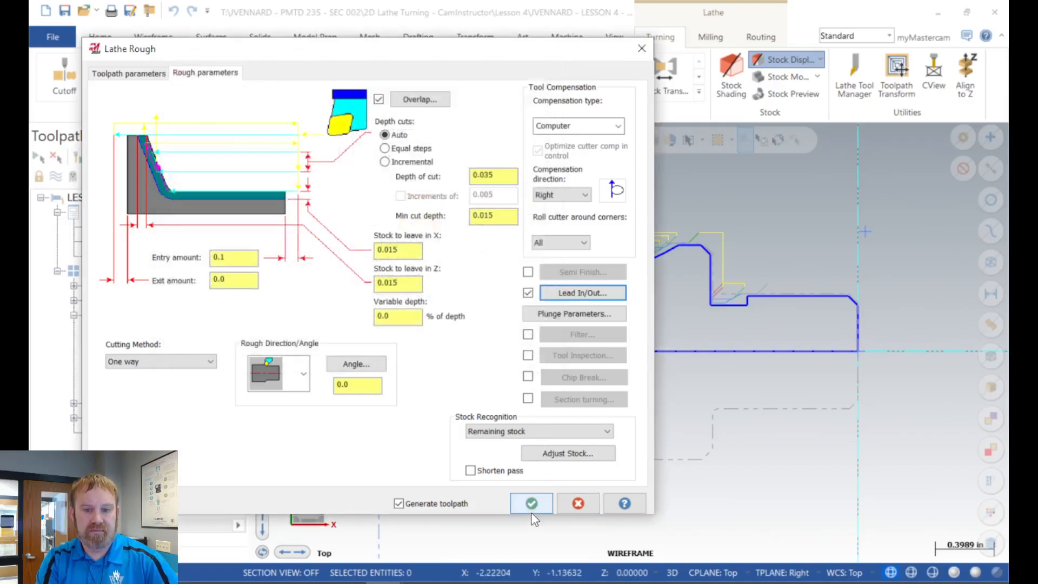
{"action": "left_click", "coordinate": [531, 505]}
{"action": "left_click", "coordinate": [72, 315]}
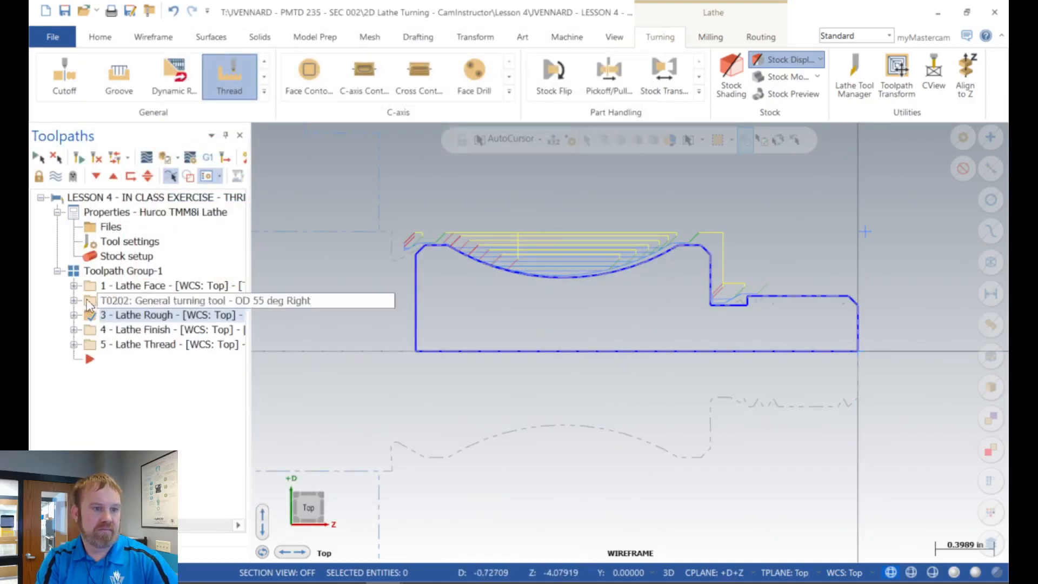
Step: Regenerate all operations in Toolpath Group-1 and display the 3 - Lathe Rough and 4 - Lathe Finish toolpaths one after the other
{"action": "left_click", "coordinate": [106, 272]}
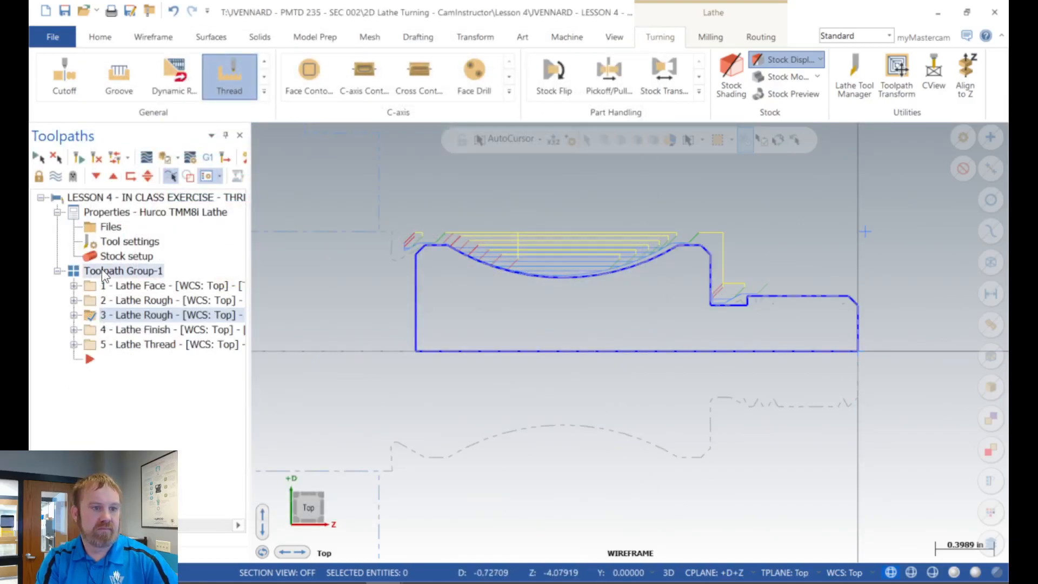
{"action": "left_click", "coordinate": [80, 157]}
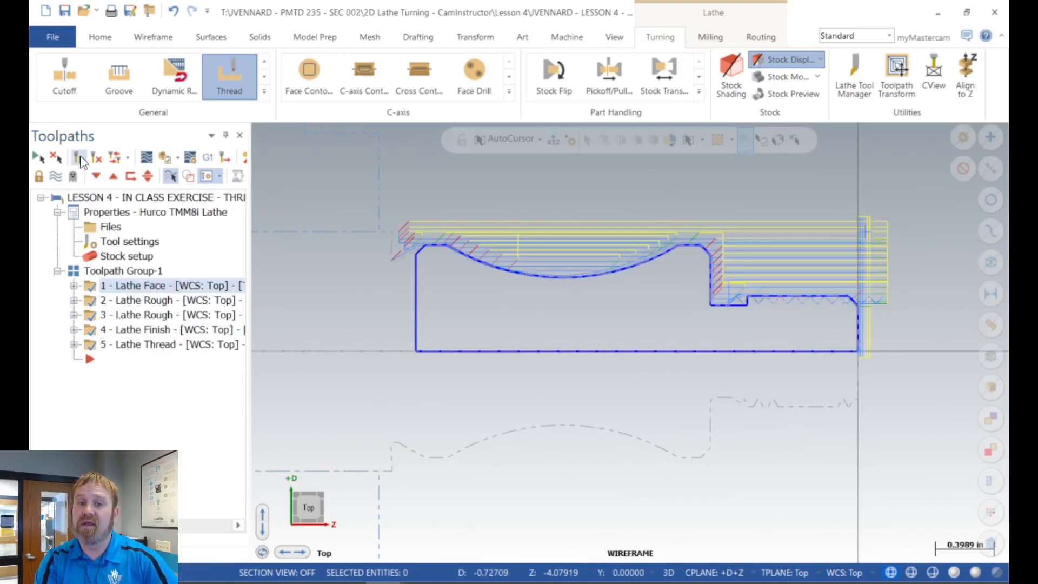
{"action": "left_click", "coordinate": [125, 318]}
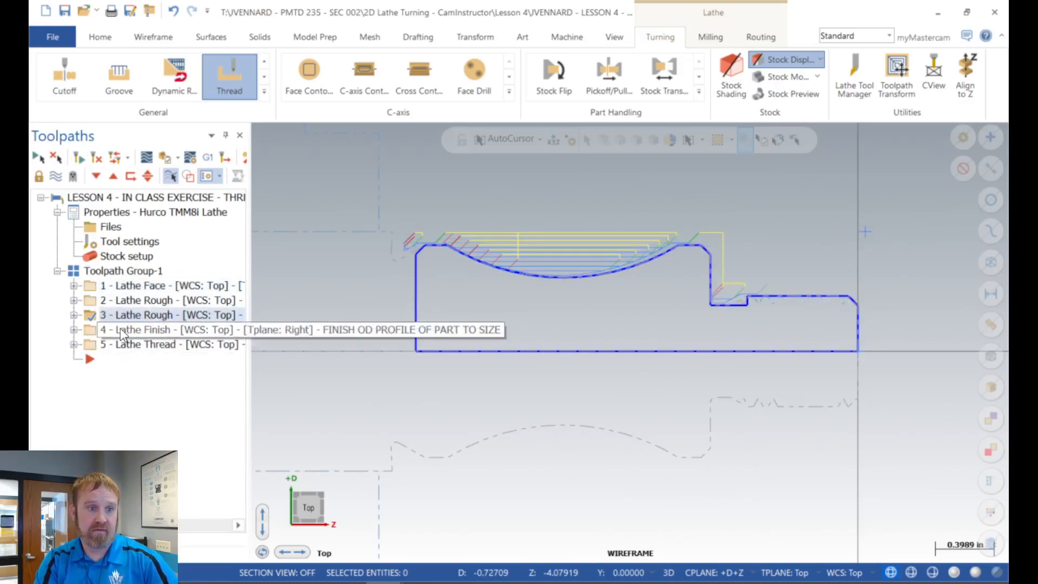
{"action": "left_click", "coordinate": [122, 332]}
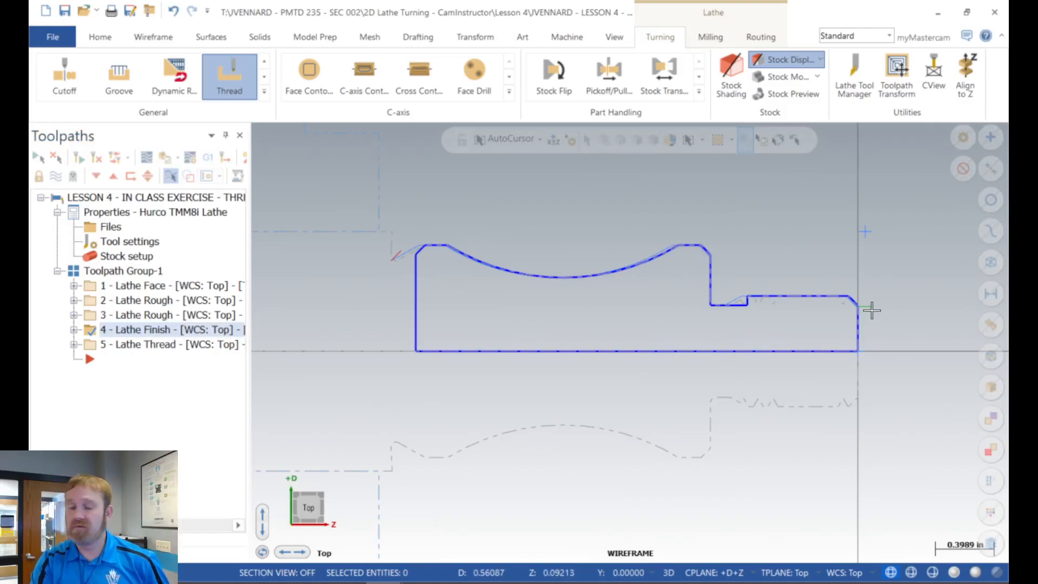
Step: Check the lead-in, lead-out and toolpath parameters of the 4 - Lathe Finish operation, accept them, and collapse the operation
{"action": "left_click", "coordinate": [73, 330]}
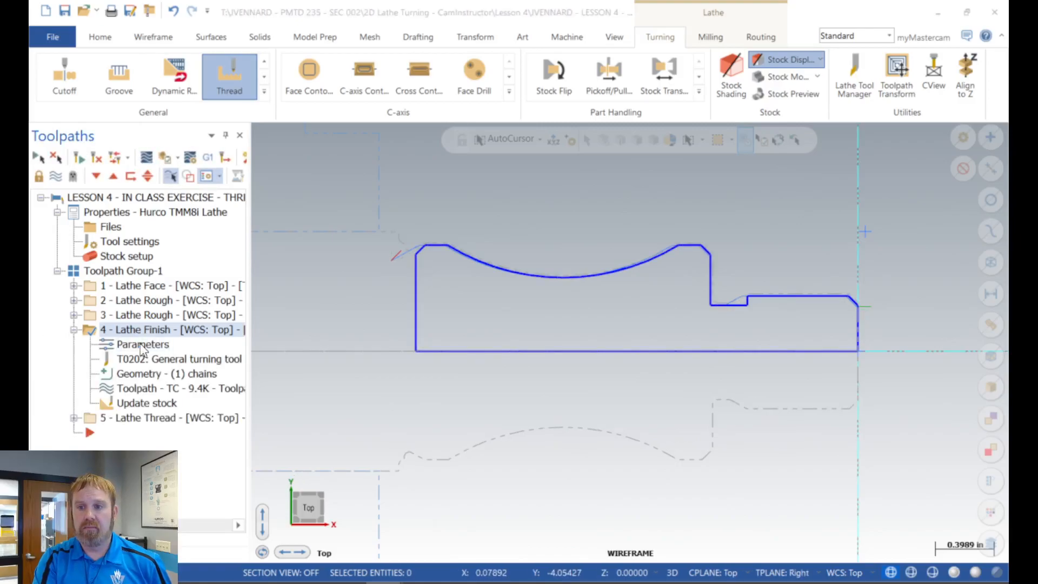
{"action": "left_click", "coordinate": [142, 346]}
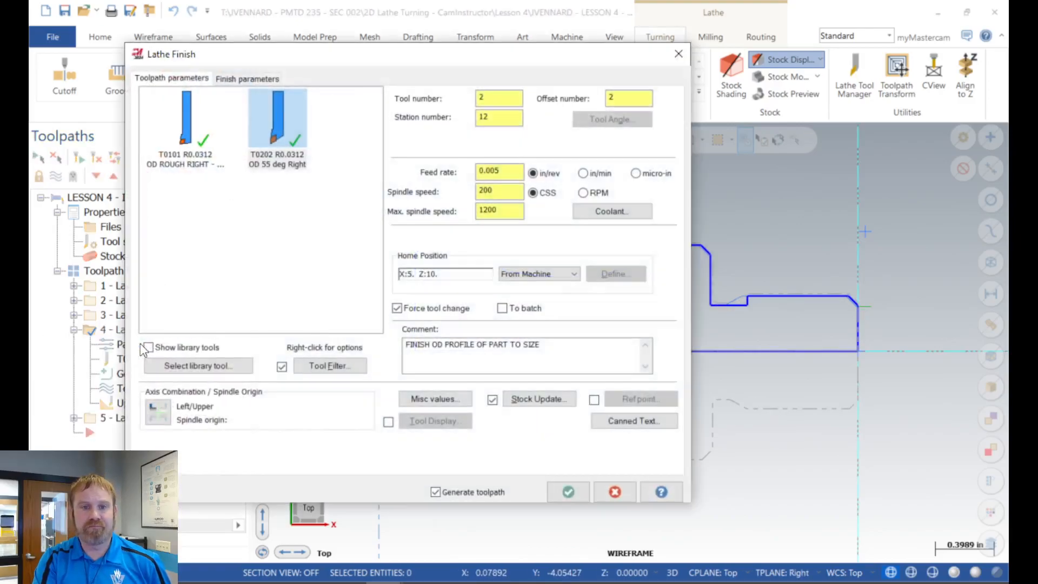
{"action": "left_click", "coordinate": [250, 79]}
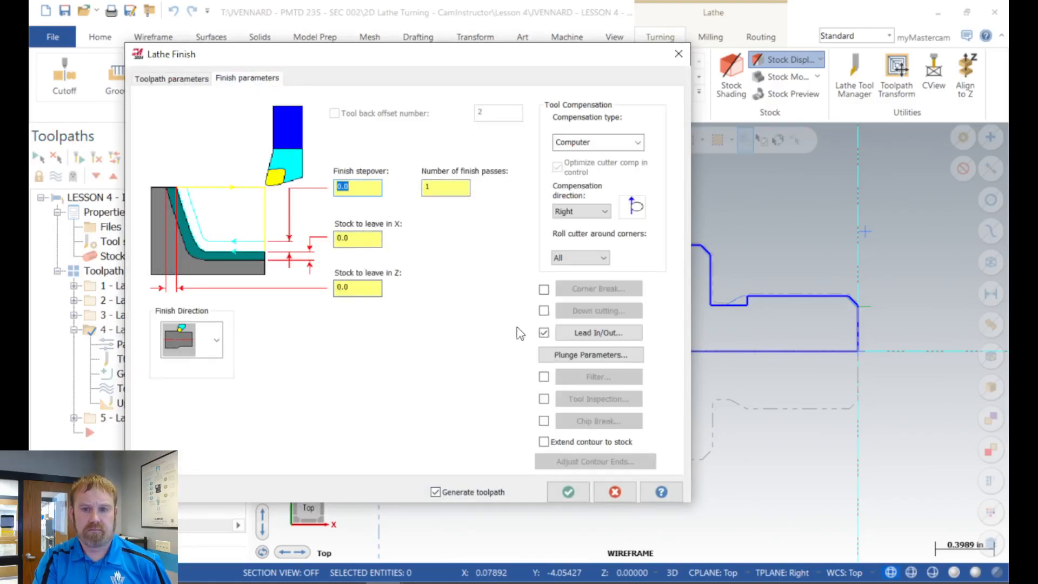
{"action": "left_click", "coordinate": [620, 336]}
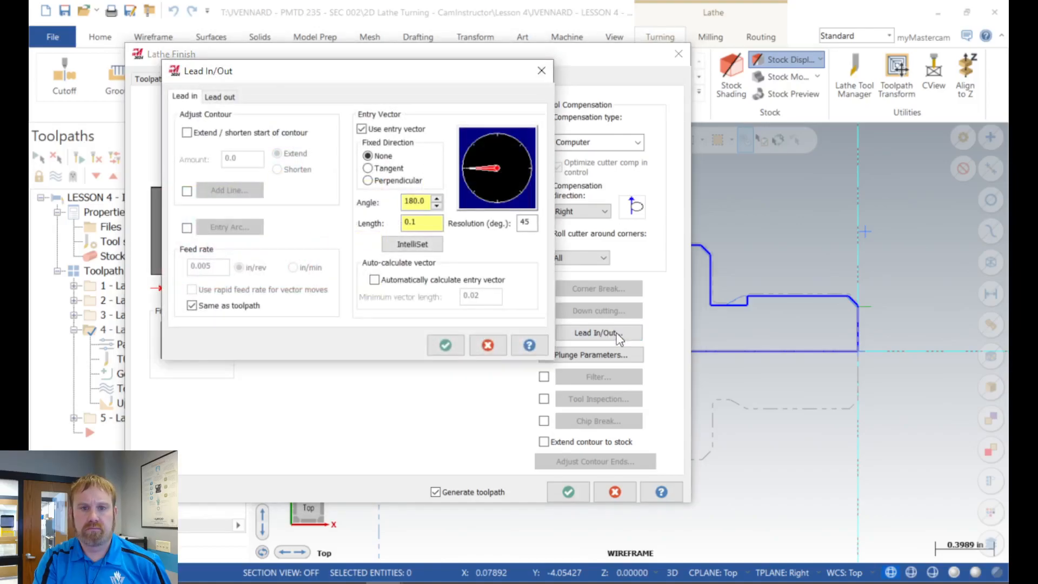
{"action": "left_click", "coordinate": [217, 98]}
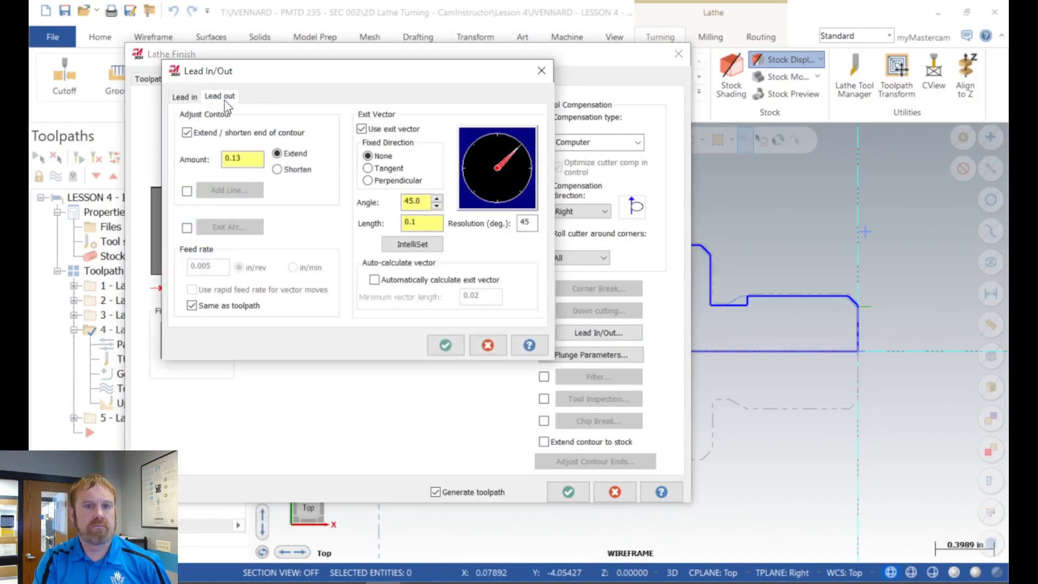
{"action": "left_click", "coordinate": [185, 96]}
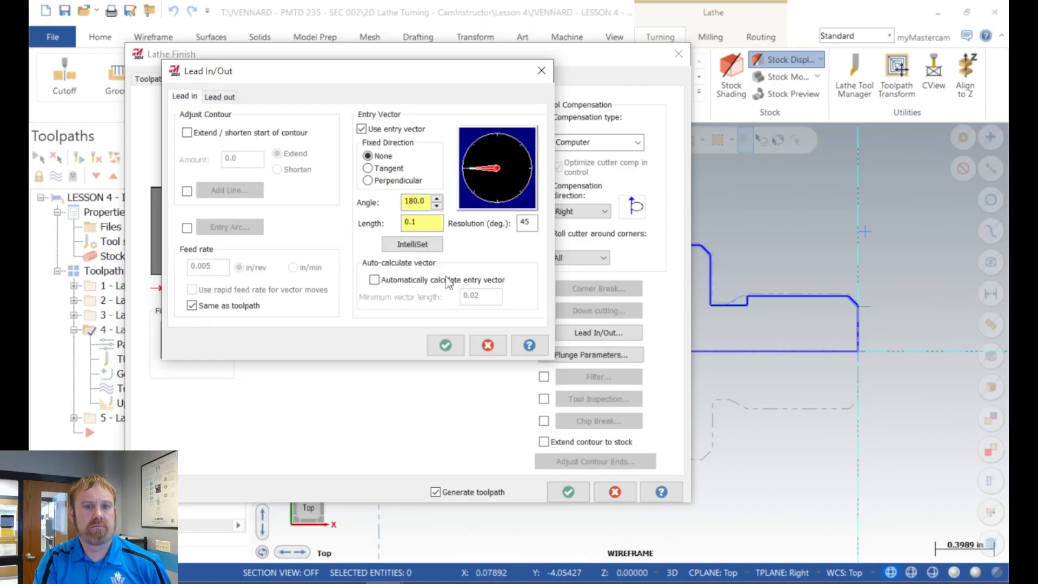
{"action": "left_click", "coordinate": [441, 352]}
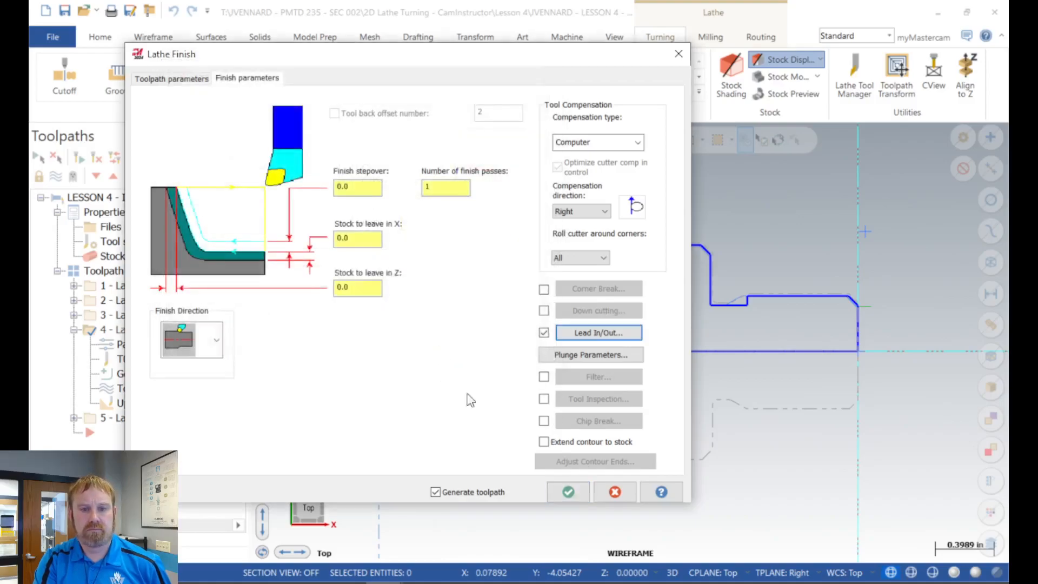
{"action": "left_click", "coordinate": [162, 78]}
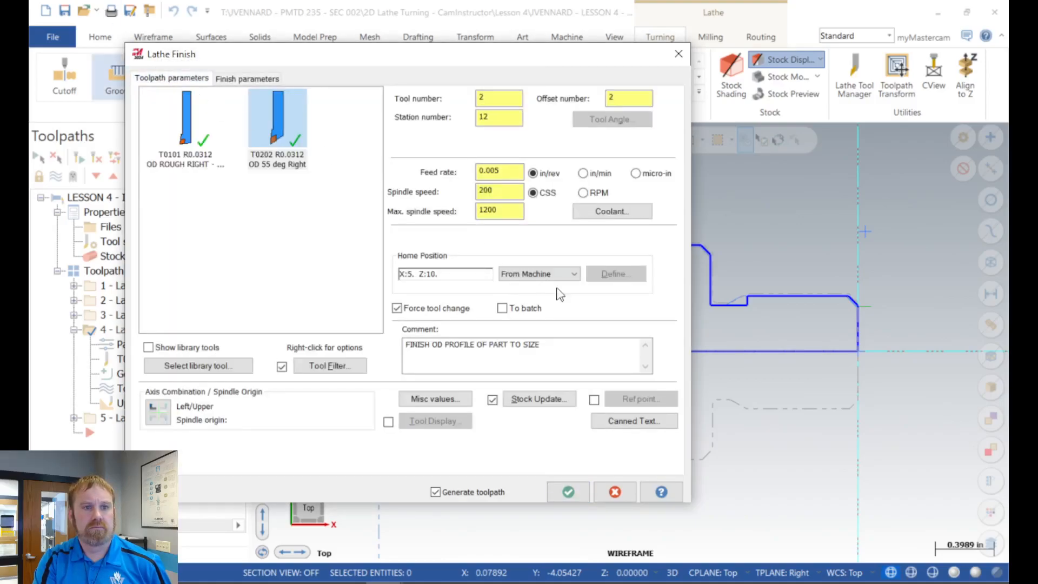
{"action": "left_click", "coordinate": [573, 500]}
{"action": "left_click", "coordinate": [75, 329]}
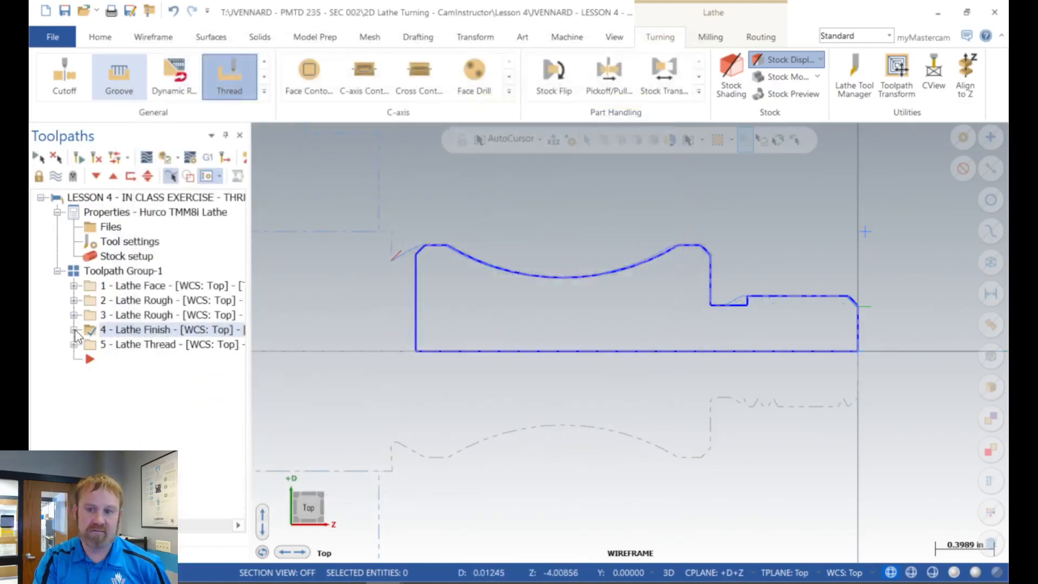
Step: Regenerate all operations in Toolpath Group-1 and verify them at a slightly faster playback speed through to the finished thread
{"action": "left_click", "coordinate": [123, 270]}
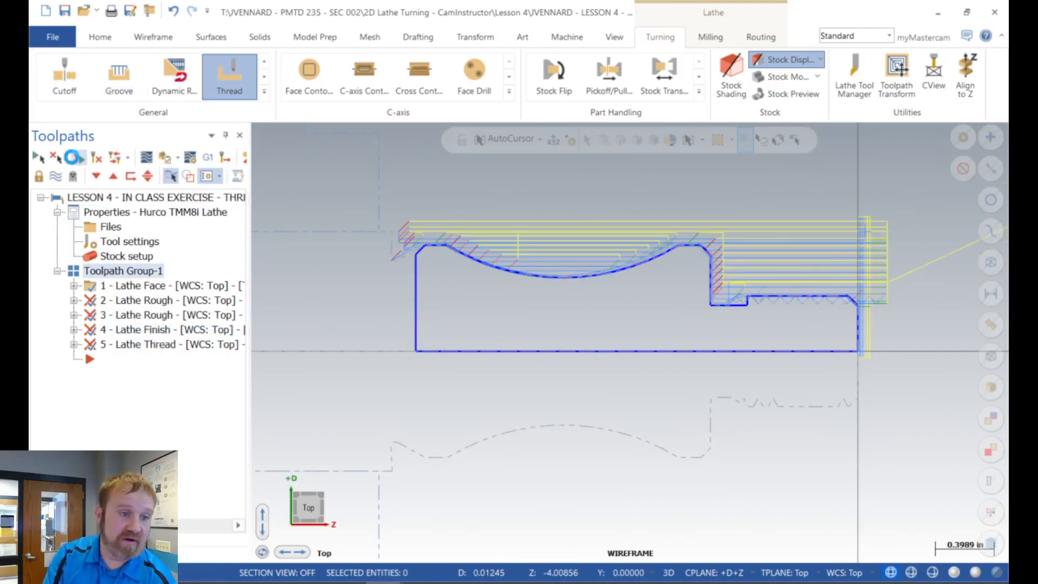
{"action": "left_click", "coordinate": [163, 156]}
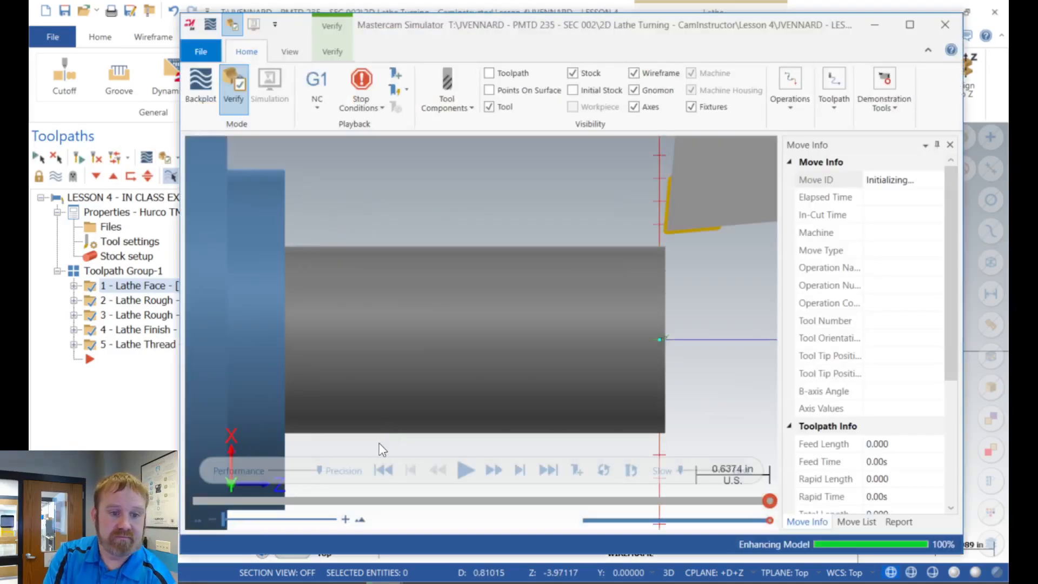
{"action": "left_click", "coordinate": [464, 469]}
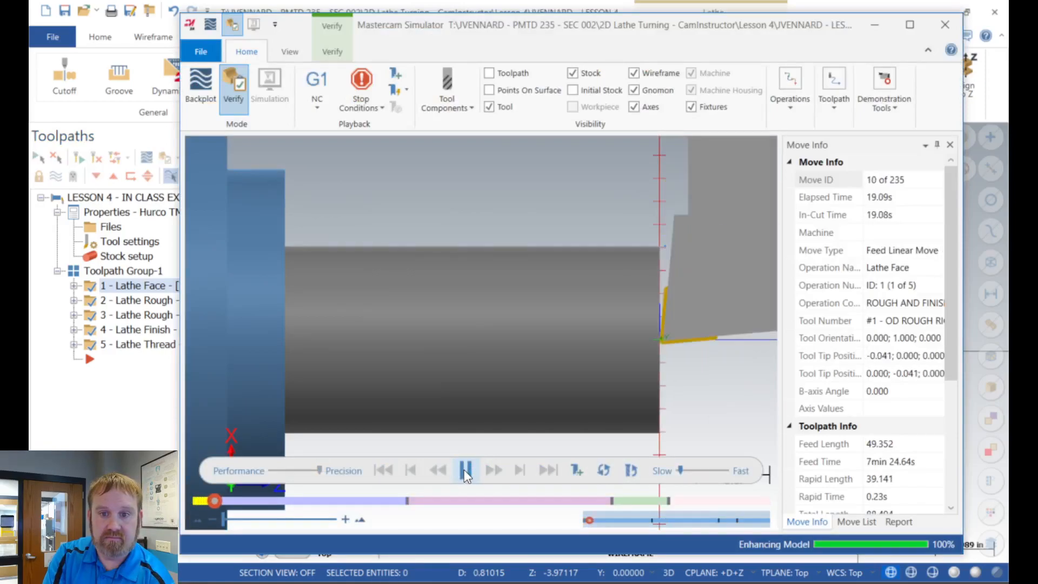
{"action": "left_click_drag", "start_coordinate": [681, 470], "coordinate": [688, 474]}
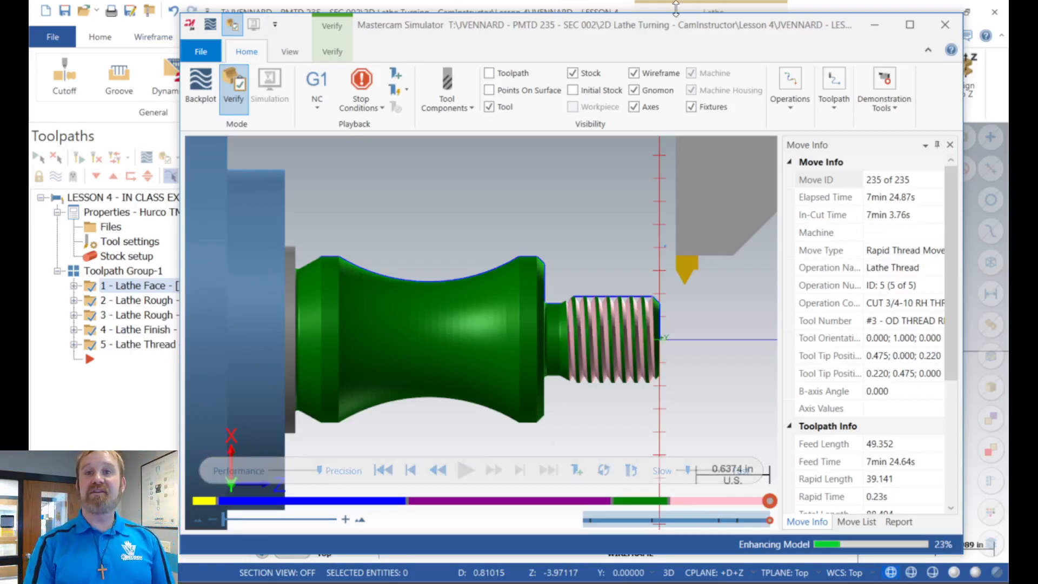
{"action": "left_click", "coordinate": [136, 424]}
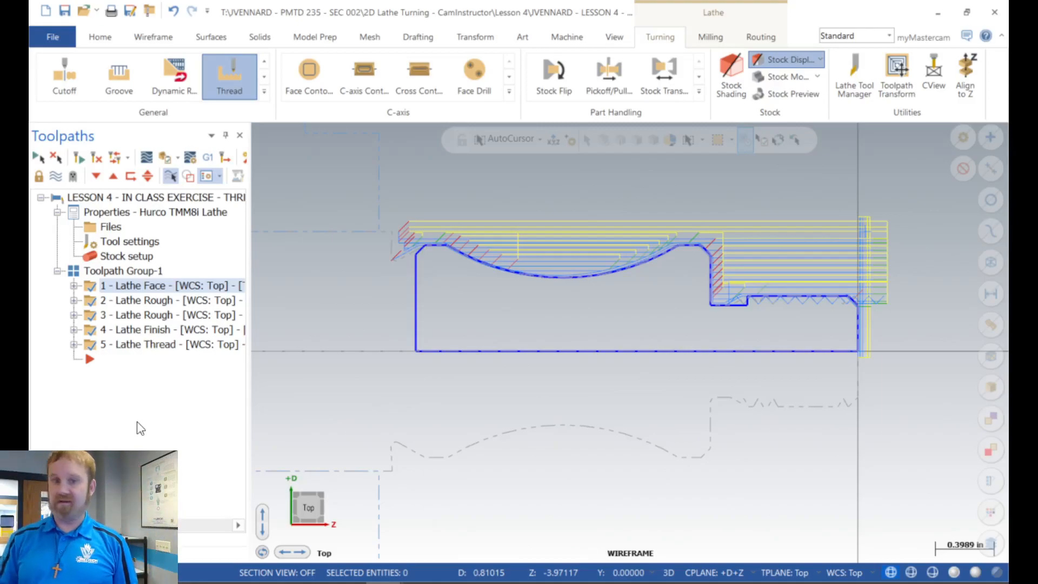
Step: Display the toolpath of the 3 - Lathe Rough operation, followed by that of the 5 - Lathe Thread operation
{"action": "left_click", "coordinate": [141, 315]}
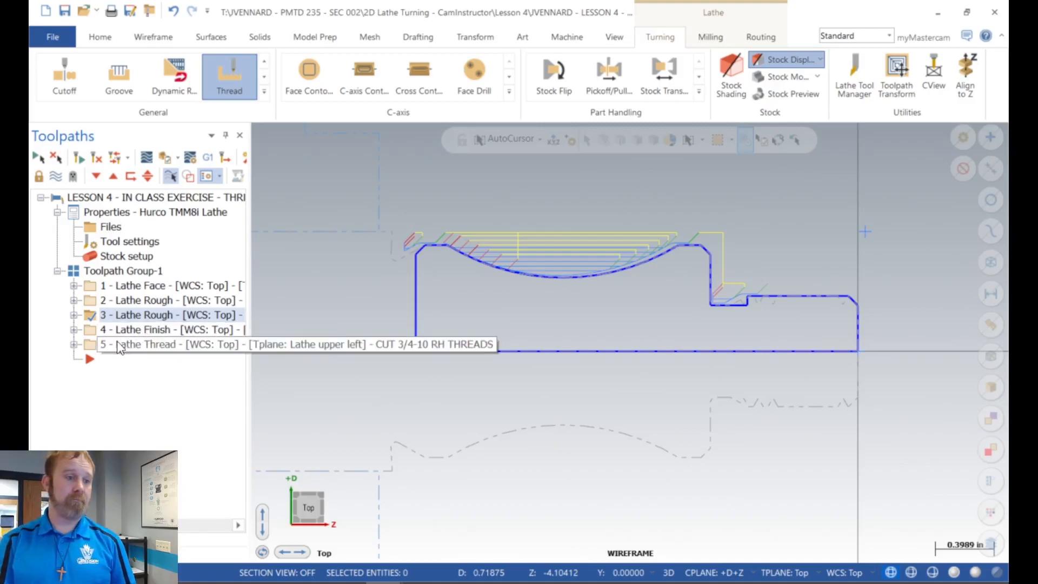
{"action": "left_click", "coordinate": [222, 345]}
{"action": "scroll", "coordinate": [716, 289], "scroll_direction": "down", "scroll_amount": 2}
{"action": "scroll", "coordinate": [711, 290], "scroll_direction": "up", "scroll_amount": 3}
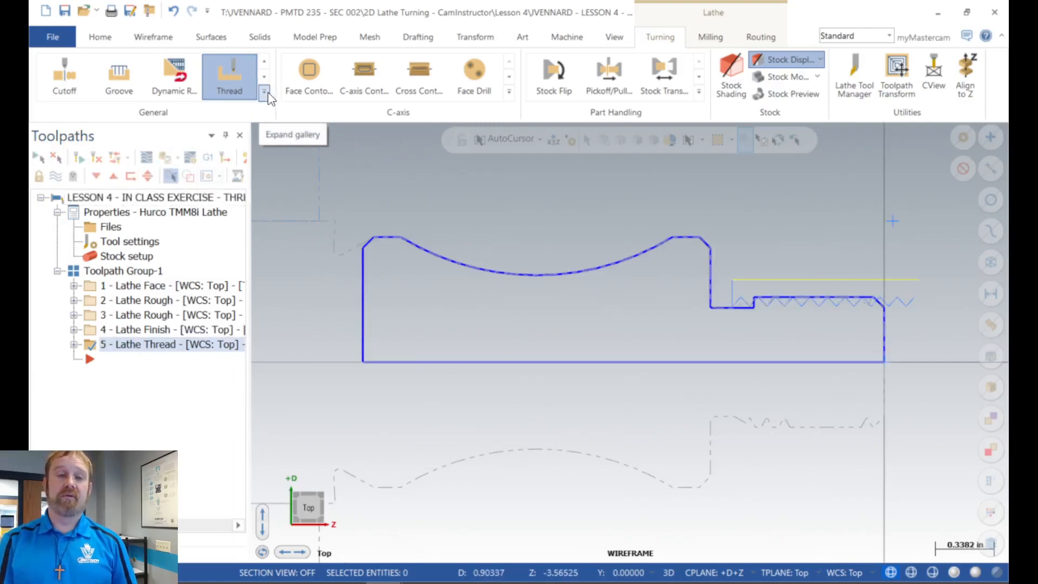
Step: Start a Groove toolpath, preview the point and line groove definitions, and accept Chain as the definition method
{"action": "left_click", "coordinate": [123, 84]}
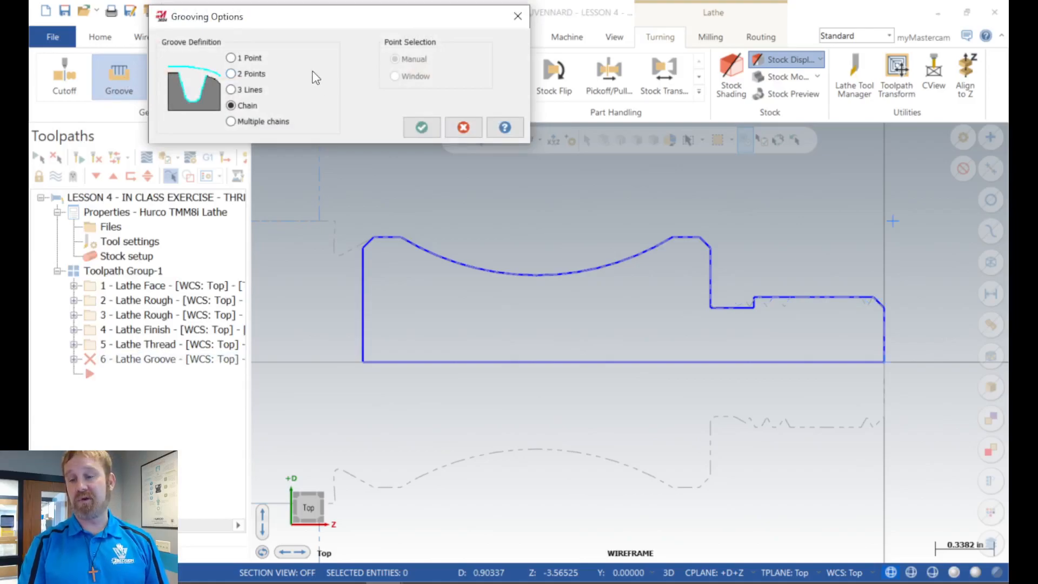
{"action": "left_click", "coordinate": [248, 58]}
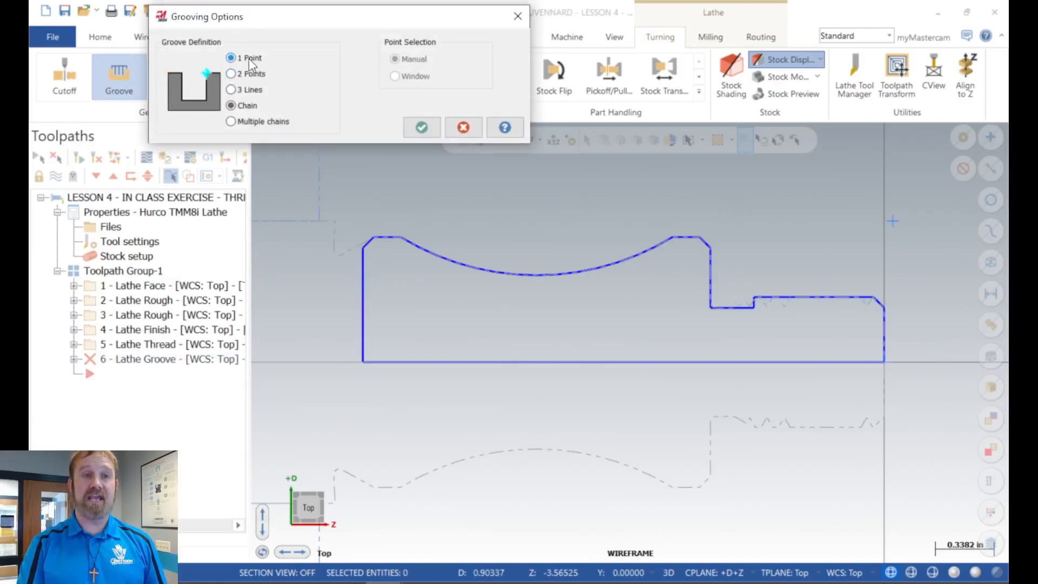
{"action": "left_click", "coordinate": [245, 73]}
{"action": "left_click", "coordinate": [242, 91]}
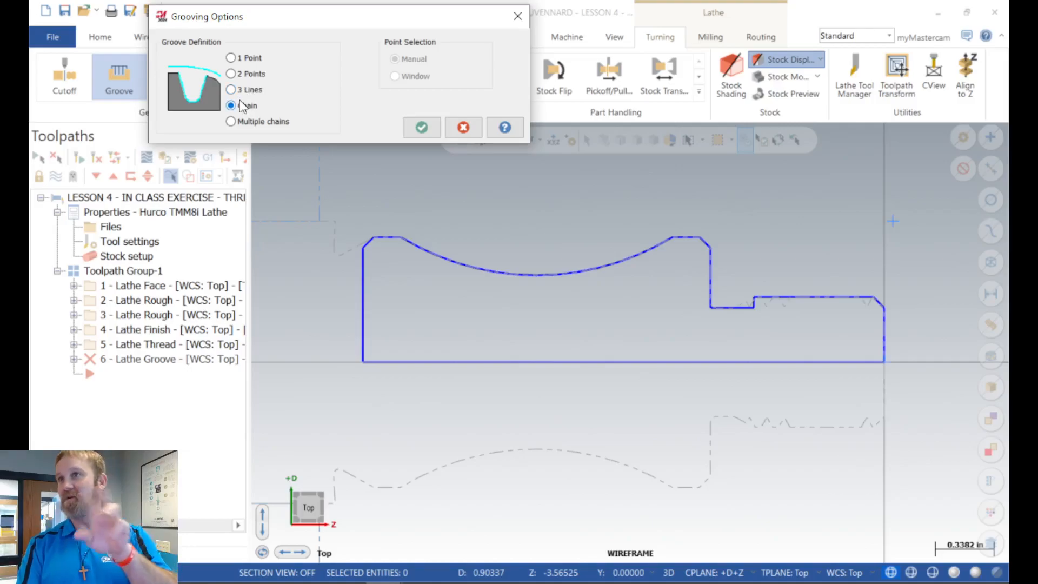
{"action": "left_click", "coordinate": [422, 128]}
Step: Chain the thread relief groove from the short shoulder at the thread's end to the tall vertical wall and accept the chain
{"action": "scroll", "coordinate": [764, 294], "scroll_direction": "up", "scroll_amount": 4}
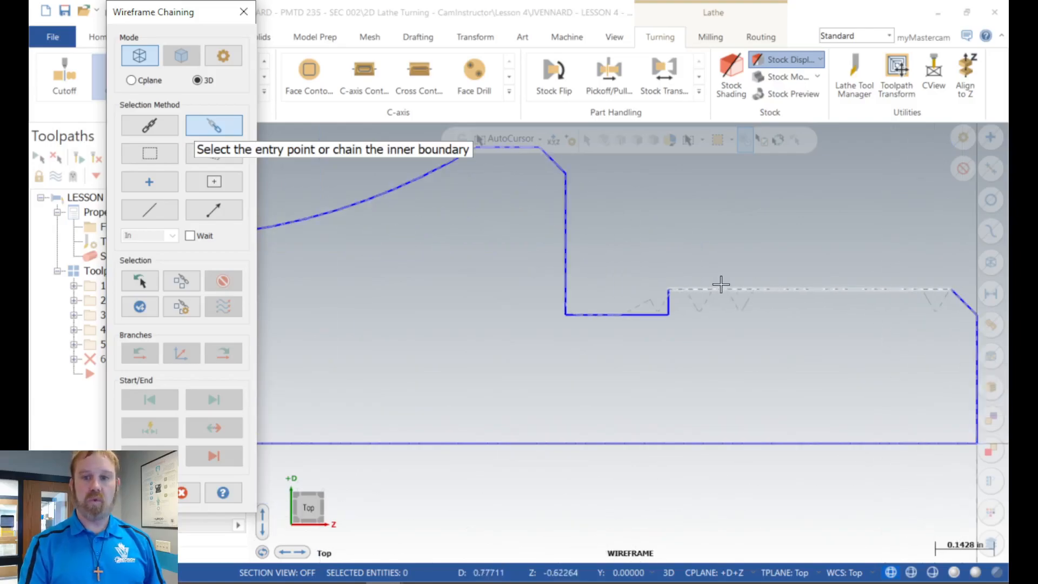
{"action": "left_click", "coordinate": [666, 293]}
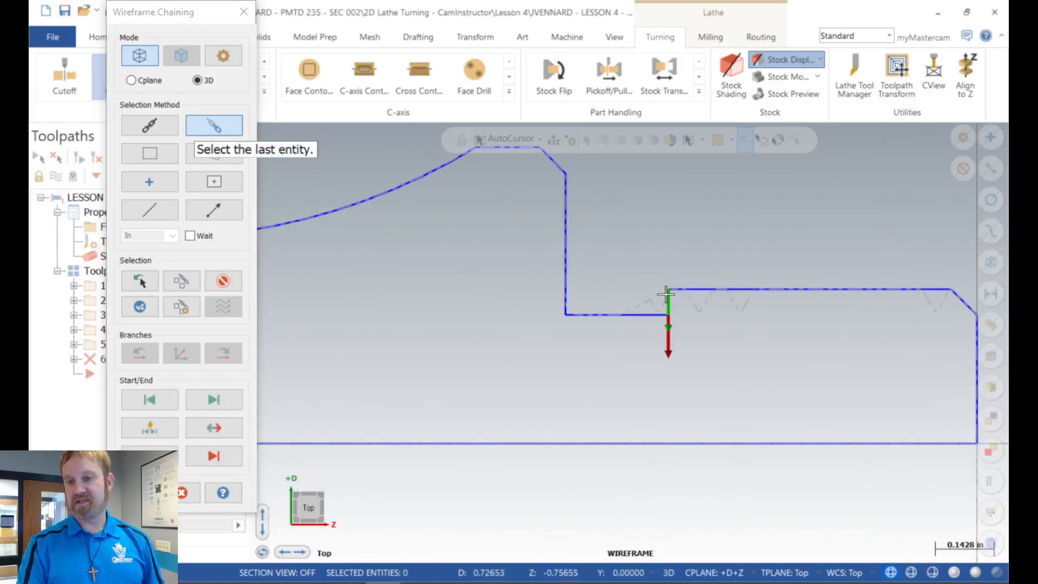
{"action": "left_click", "coordinate": [569, 242]}
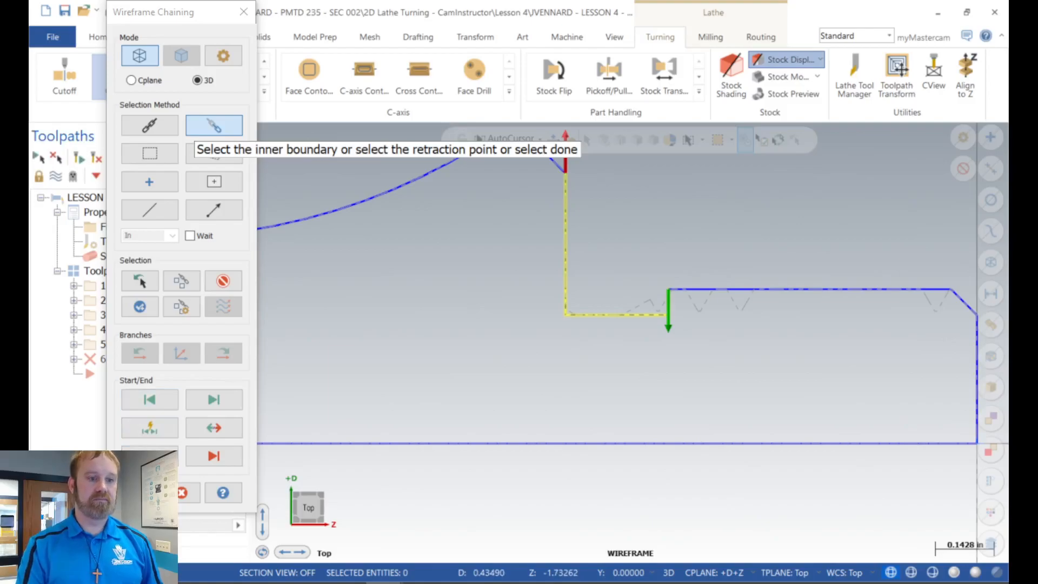
{"action": "left_click", "coordinate": [140, 492]}
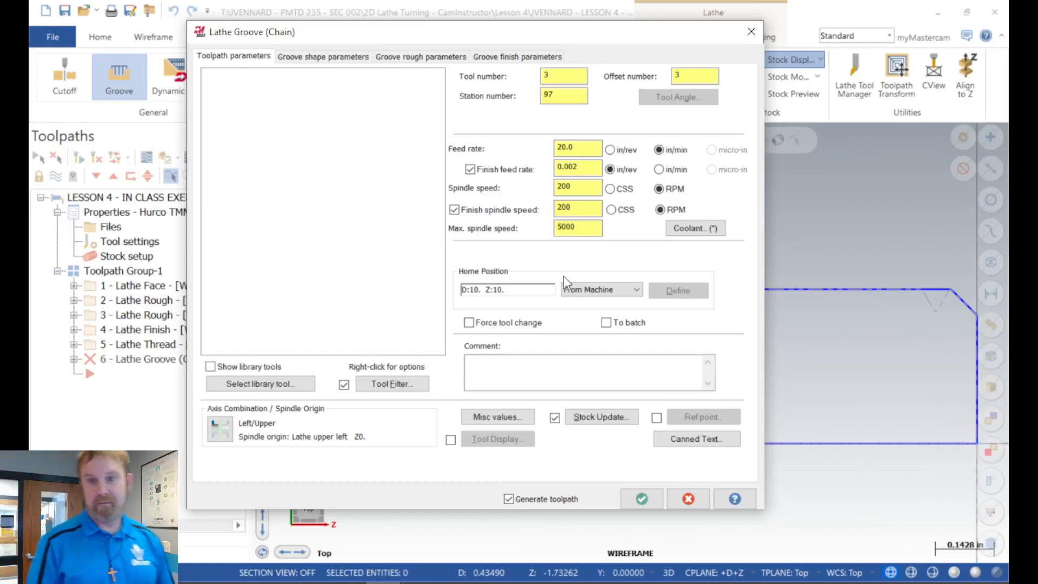
Step: Select the T4444 OD Groove Right - Narrow tool, R0.01 W0.125, from the tool library
{"action": "left_click", "coordinate": [263, 382]}
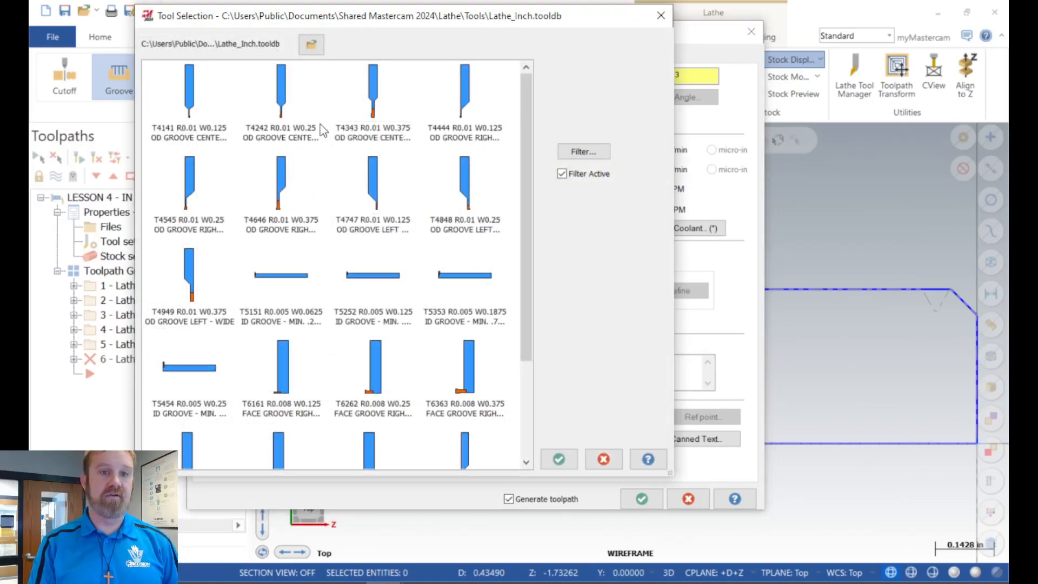
{"action": "left_click", "coordinate": [469, 112]}
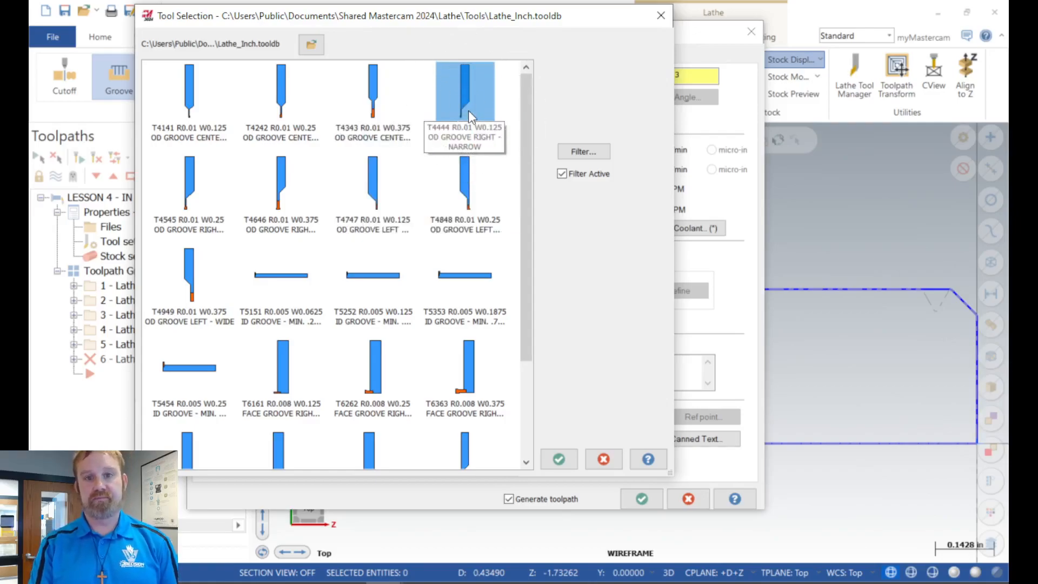
{"action": "left_click", "coordinate": [556, 460]}
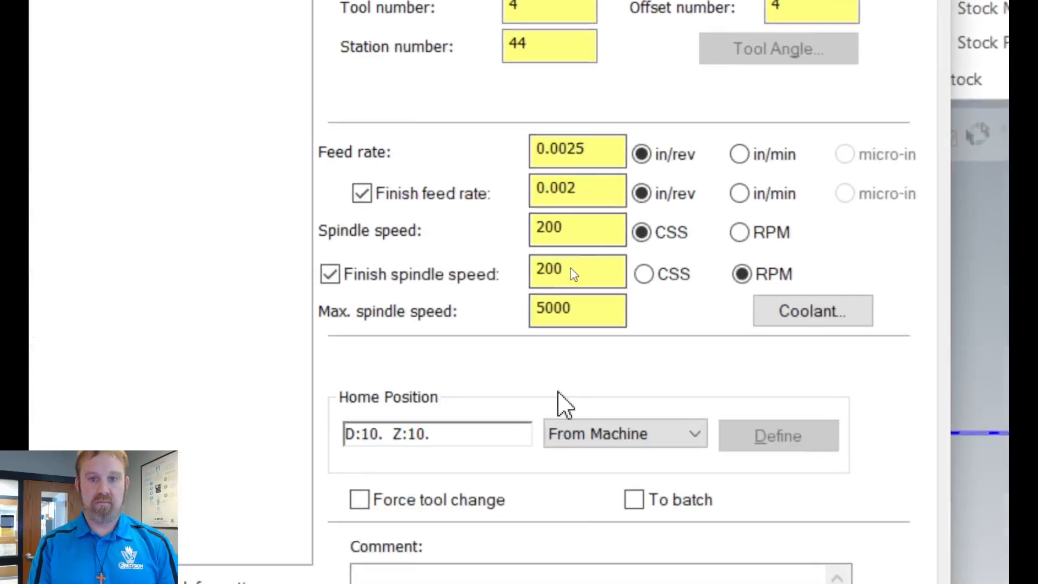
Step: Set the groove operation's maximum spindle speed to 1200 and enter the comment CUT RELIEF GROOVE
{"action": "left_click_drag", "start_coordinate": [621, 304], "coordinate": [438, 318]}
{"action": "type", "text": "1200"}
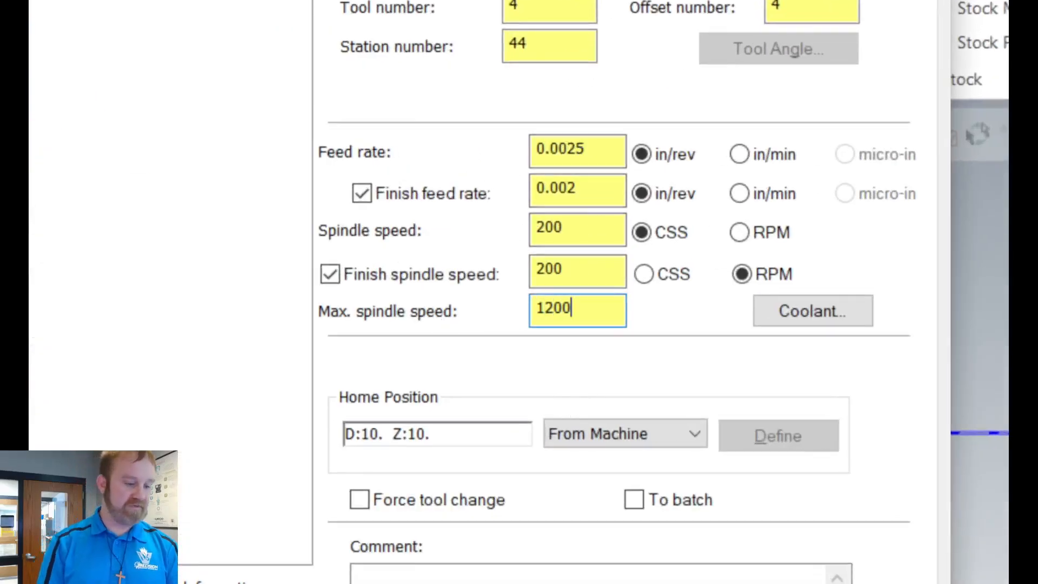
{"action": "key", "text": "Tab"}
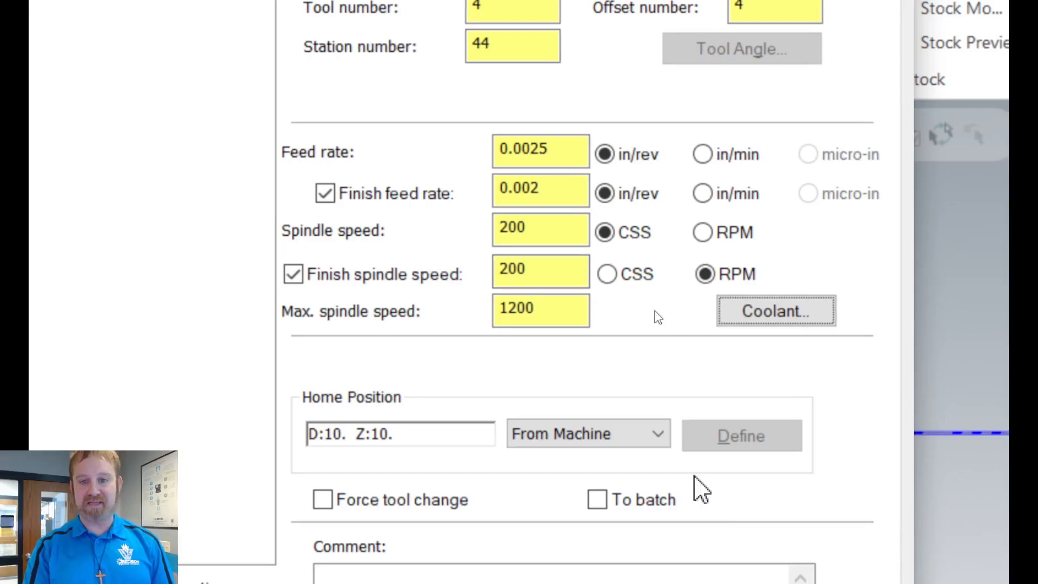
{"action": "left_click", "coordinate": [400, 485]}
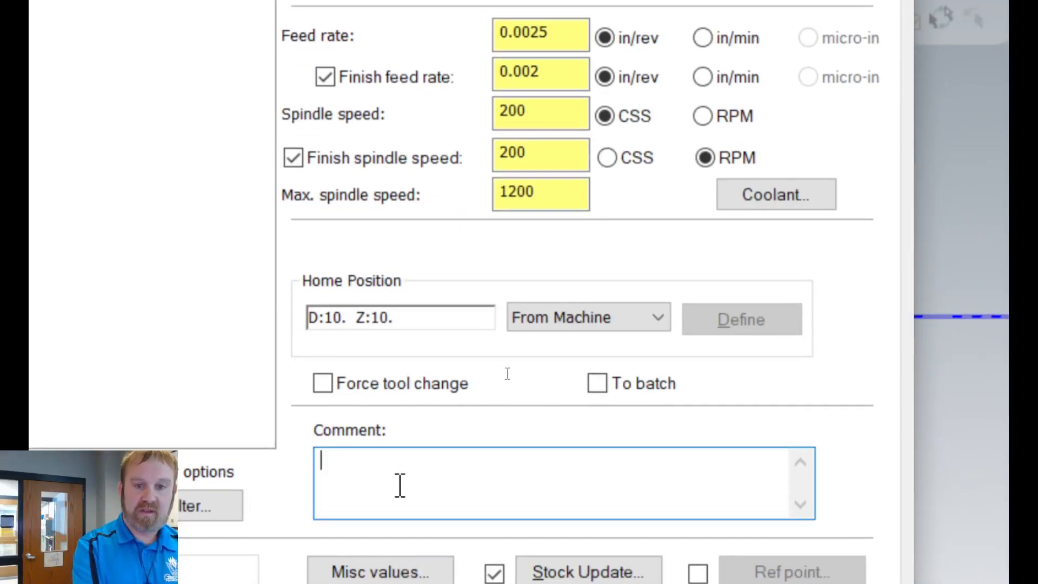
{"action": "type", "text": "CUT RELIEF GRO"}
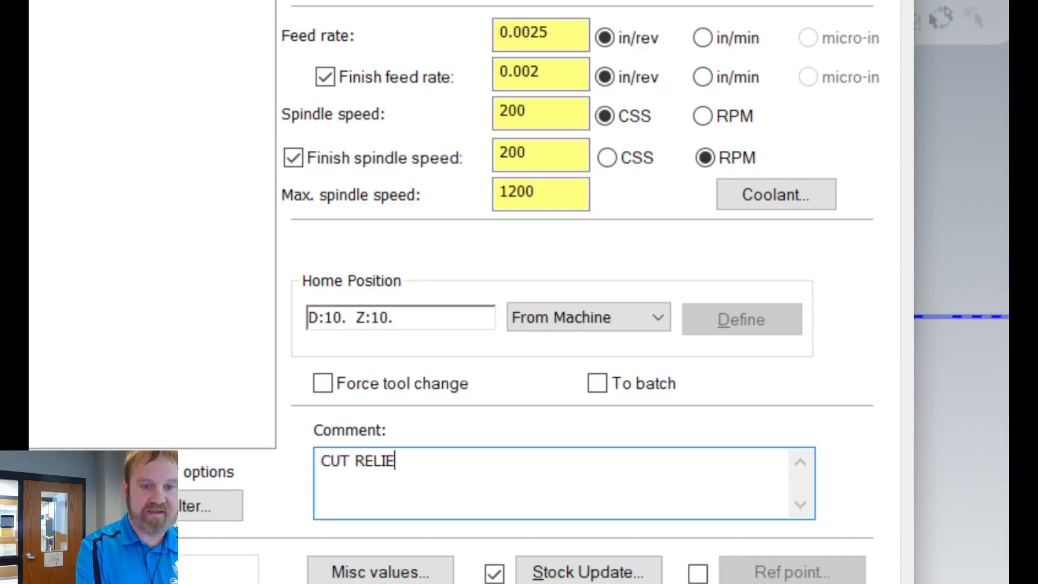
{"action": "type", "text": "OVE"}
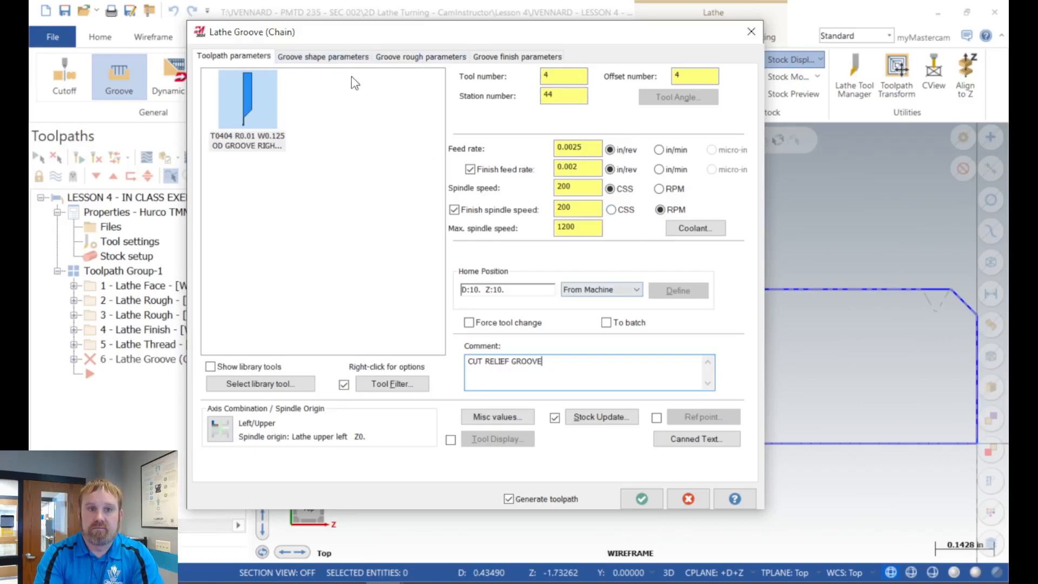
Step: Use stock for the groove's outer boundary and set the roughing cut direction to Negative
{"action": "left_click", "coordinate": [327, 59]}
{"action": "left_click", "coordinate": [334, 84]}
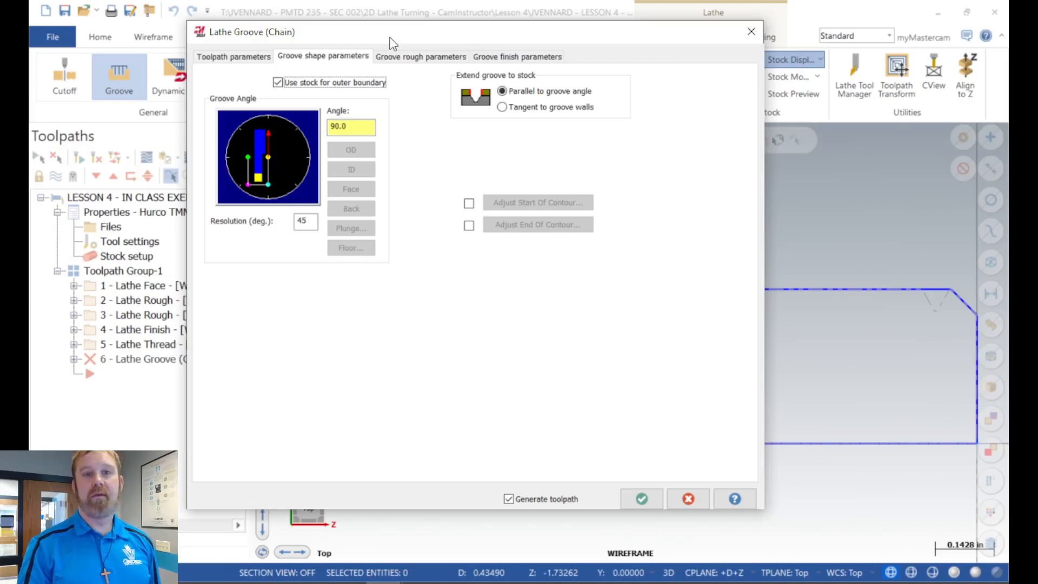
{"action": "left_click", "coordinate": [410, 60]}
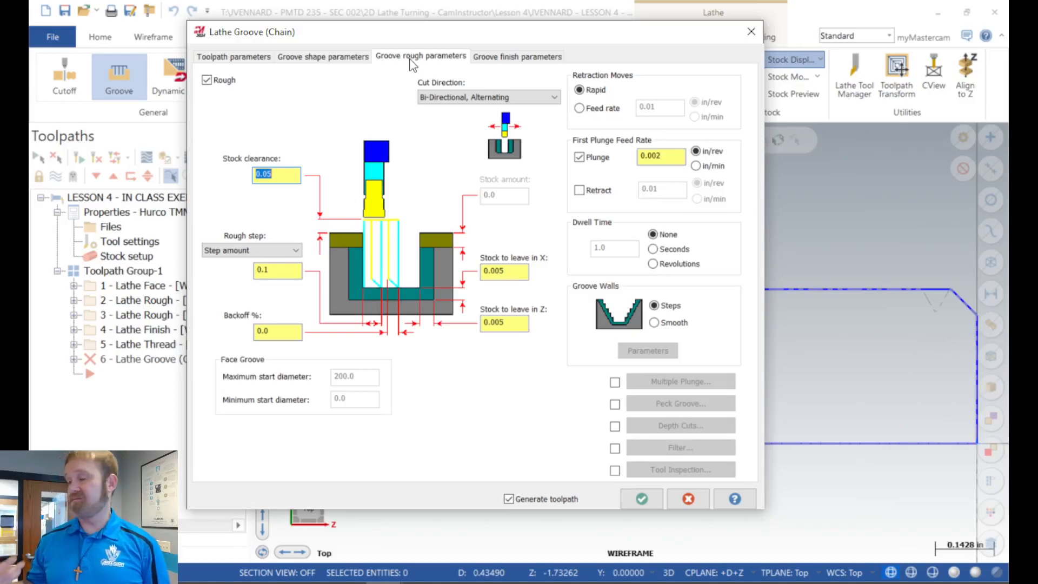
{"action": "left_click", "coordinate": [529, 98]}
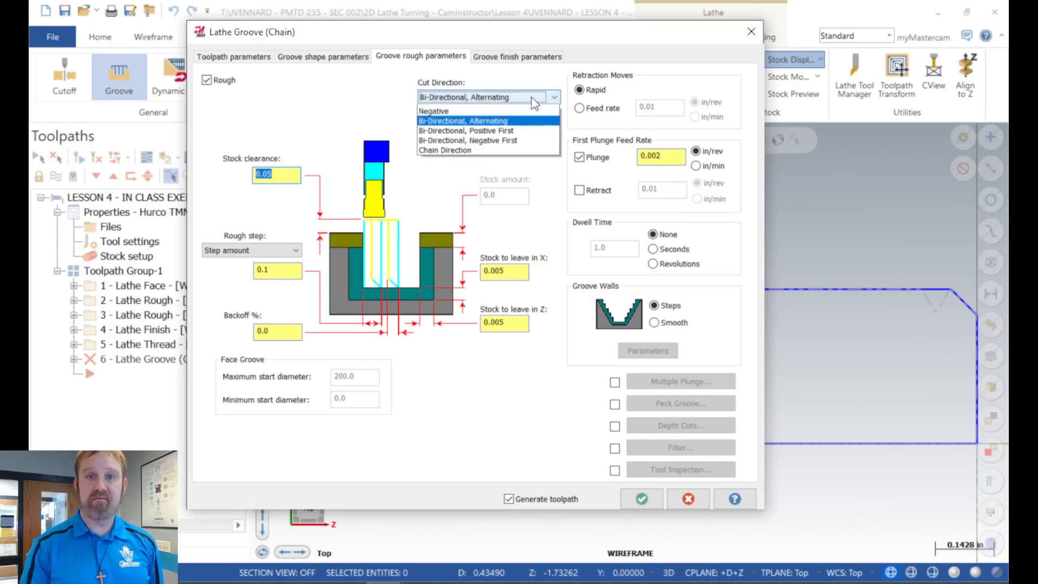
{"action": "left_click", "coordinate": [499, 120]}
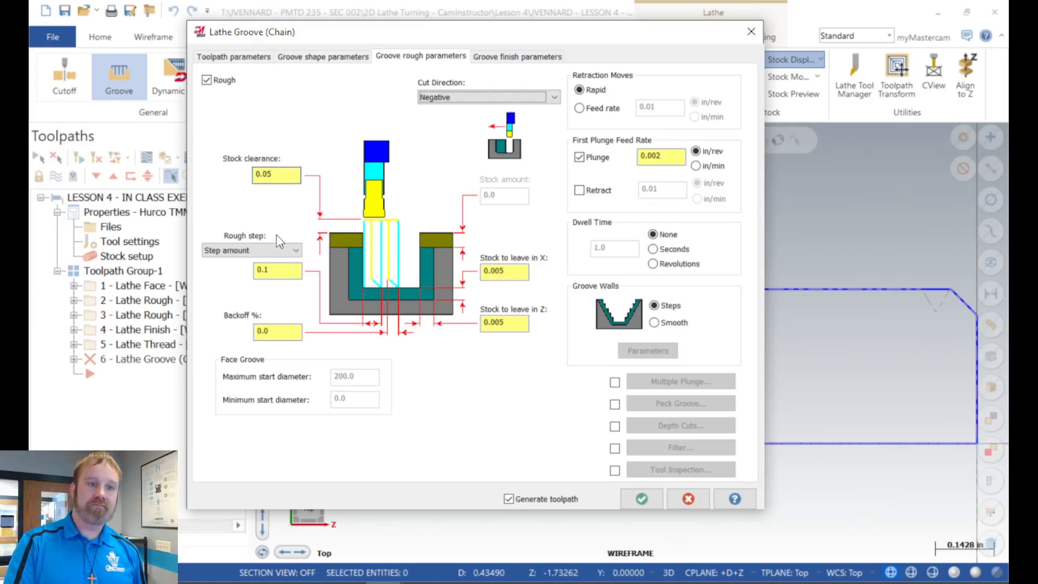
Step: Define the rough step as percent of tool width at 75 and set the backoff to 5%
{"action": "left_click", "coordinate": [274, 249]}
{"action": "left_click", "coordinate": [250, 283]}
{"action": "left_click", "coordinate": [284, 270]}
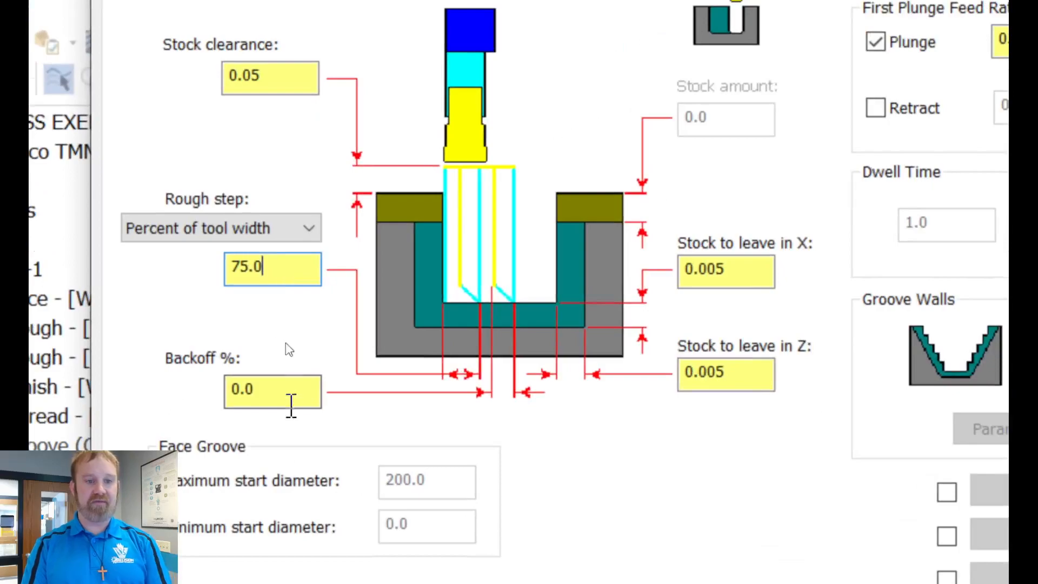
{"action": "left_click_drag", "start_coordinate": [272, 329], "coordinate": [247, 332]}
{"action": "type", "text": "5"}
{"action": "key", "text": "Return"}
{"action": "left_click", "coordinate": [262, 398]}
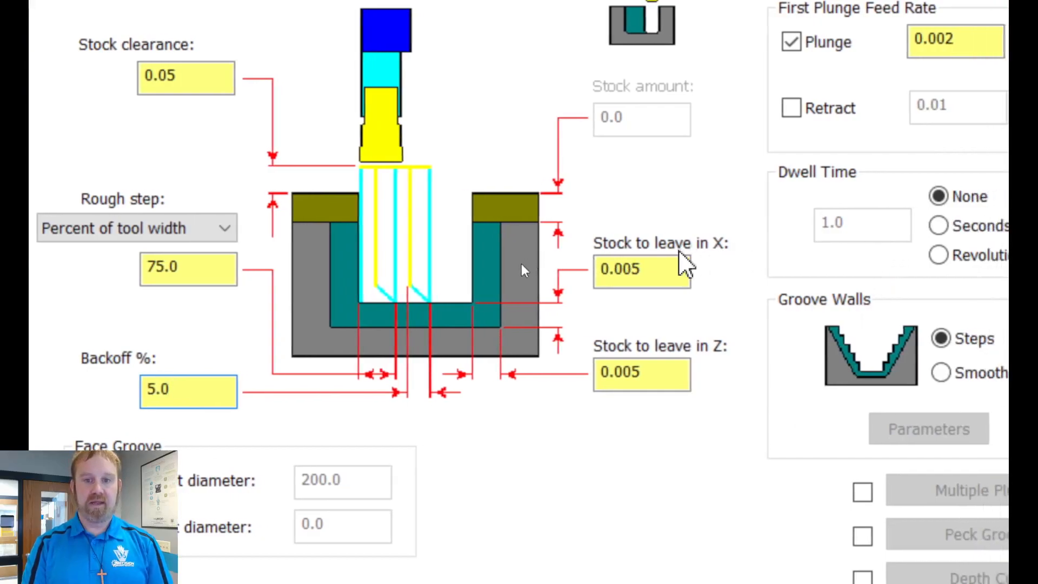
Step: Set the roughing stock to leave to 0.01 in both X and Z
{"action": "left_click_drag", "start_coordinate": [678, 269], "coordinate": [595, 276]}
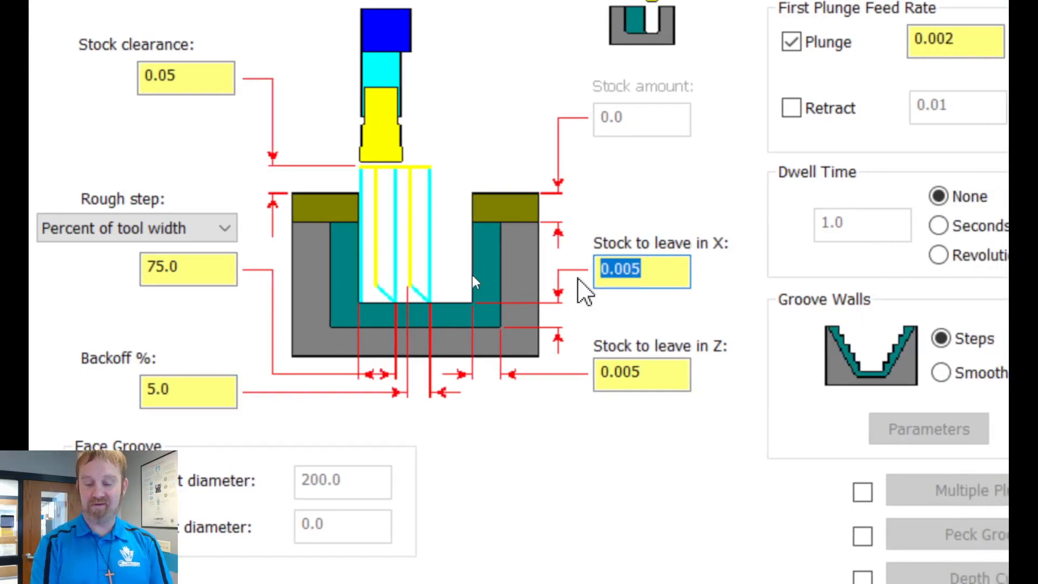
{"action": "type", "text": ".01"}
{"action": "key", "text": "Tab"}
{"action": "type", "text": ".01"}
{"action": "key", "text": "Tab"}
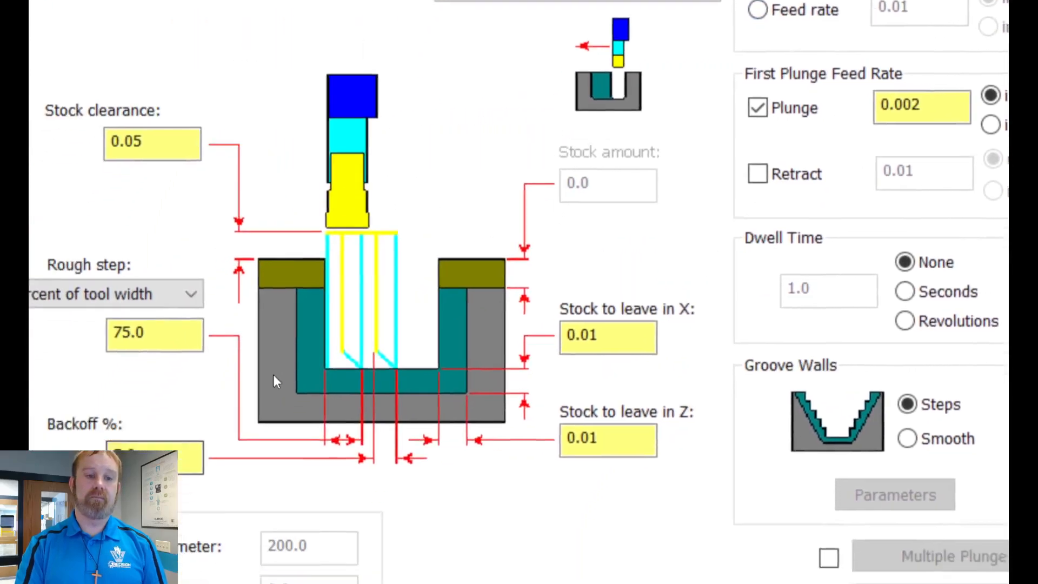
{"action": "left_click", "coordinate": [681, 265]}
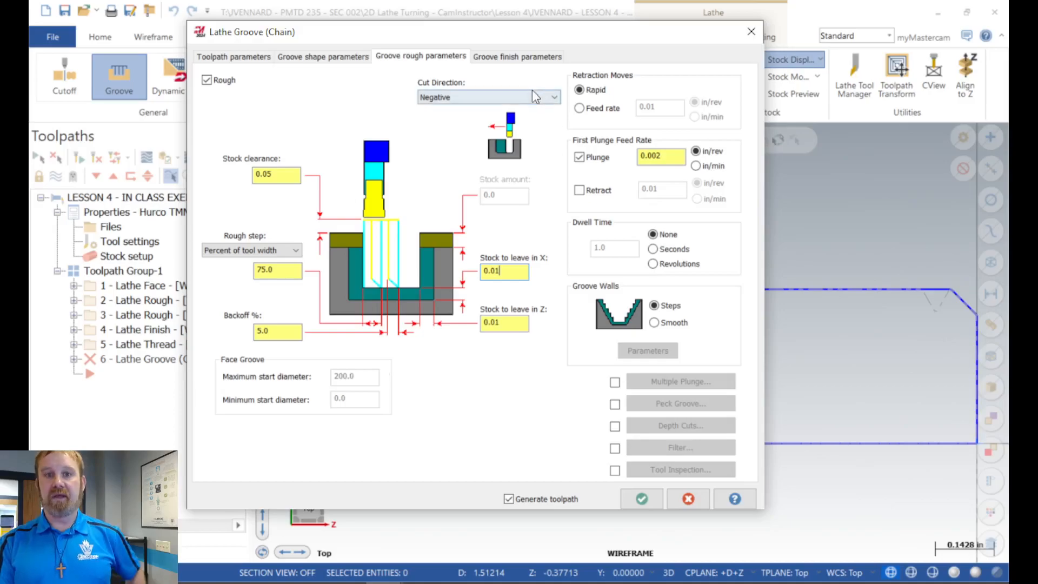
Step: Set the rough groove walls to Smooth, and review the step removal parameters without changing them
{"action": "left_click", "coordinate": [490, 56]}
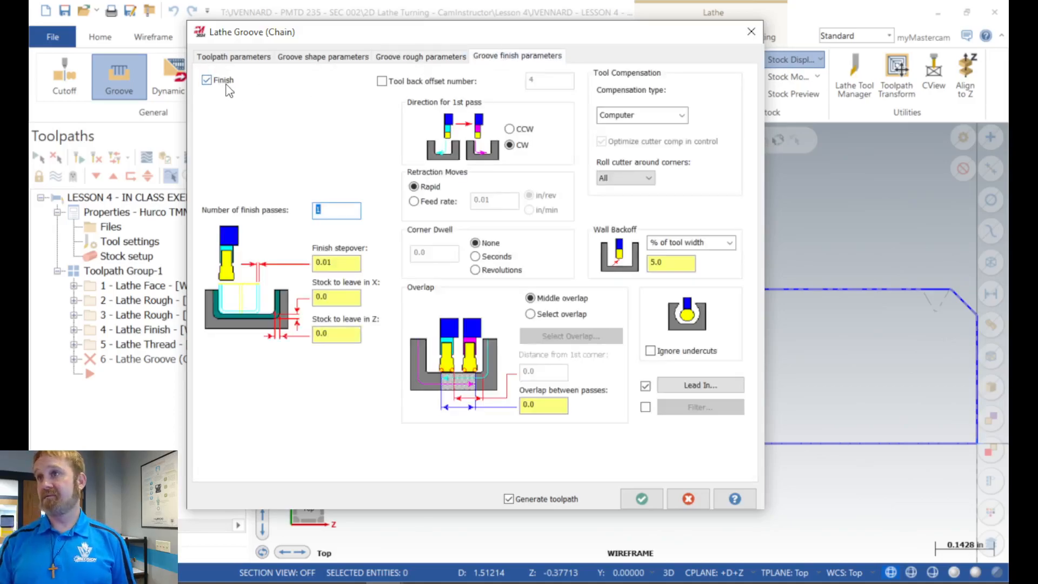
{"action": "left_click", "coordinate": [439, 56]}
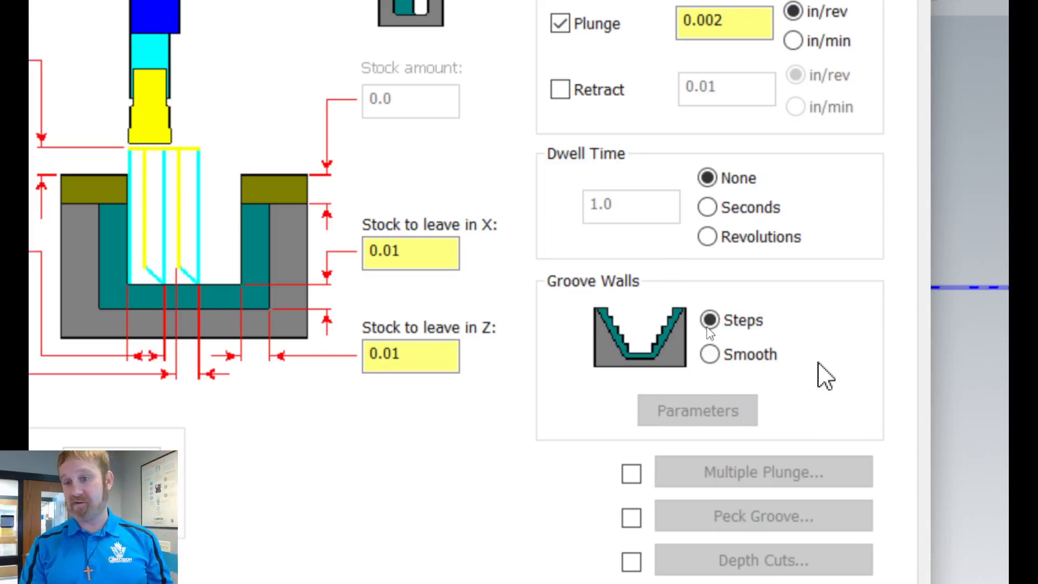
{"action": "left_click", "coordinate": [716, 347]}
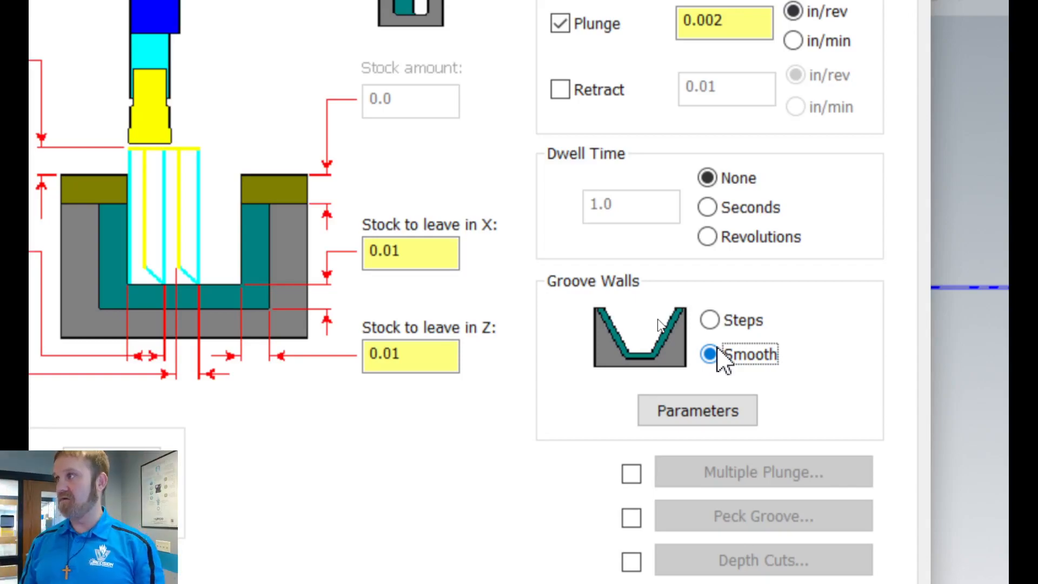
{"action": "left_click", "coordinate": [732, 415]}
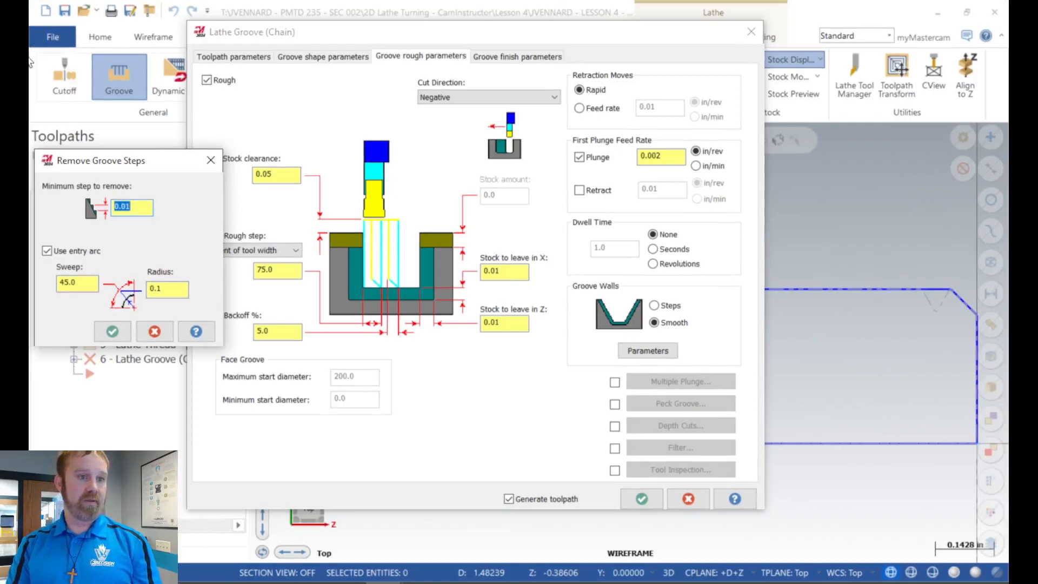
{"action": "left_click_drag", "start_coordinate": [168, 162], "coordinate": [505, 81]}
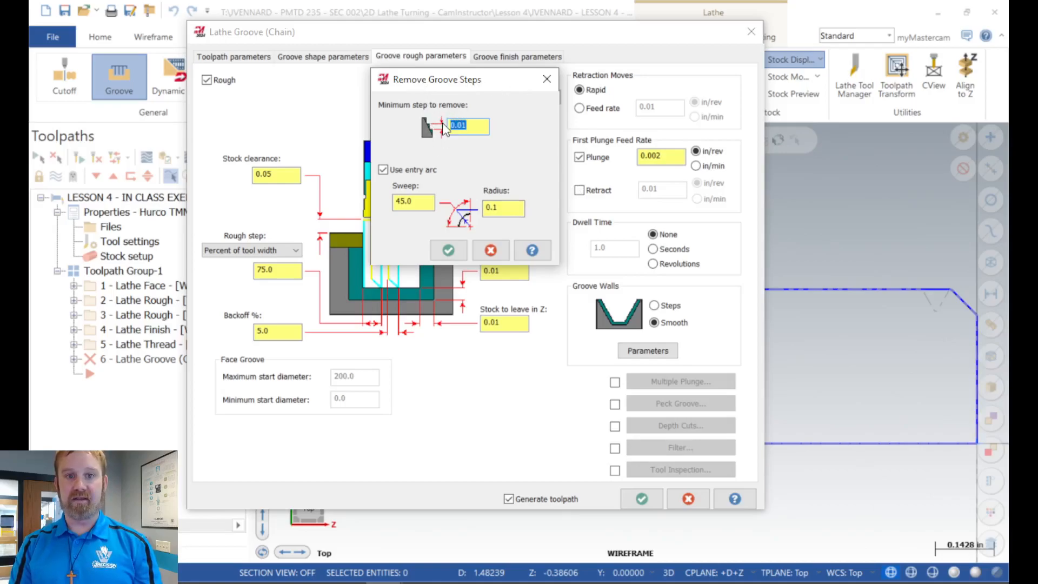
{"action": "left_click", "coordinate": [494, 252]}
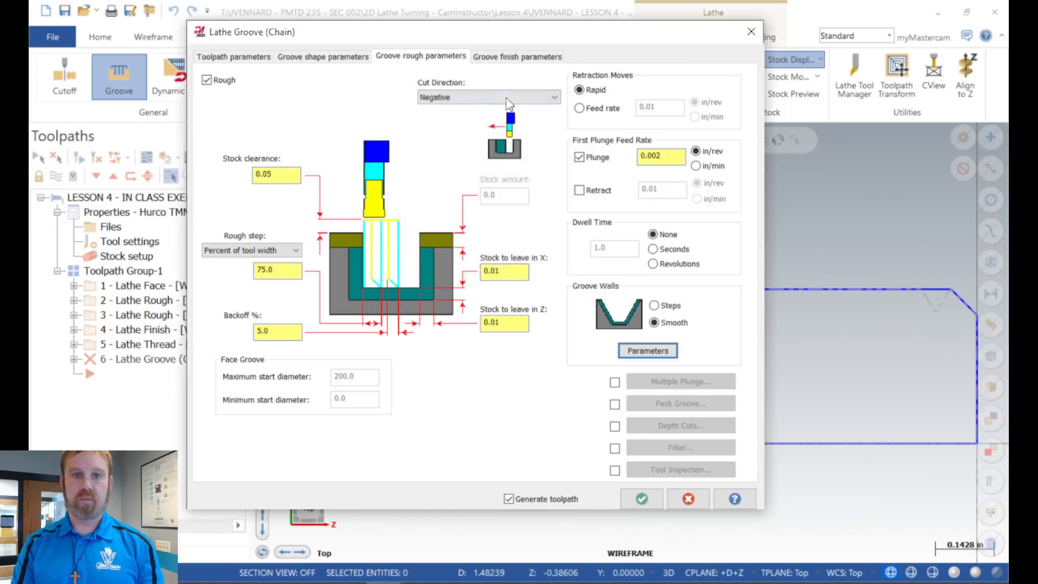
Step: Set the finish overlap between passes to 0.01 and accept the parameters to generate the groove toolpath
{"action": "left_click", "coordinate": [511, 57]}
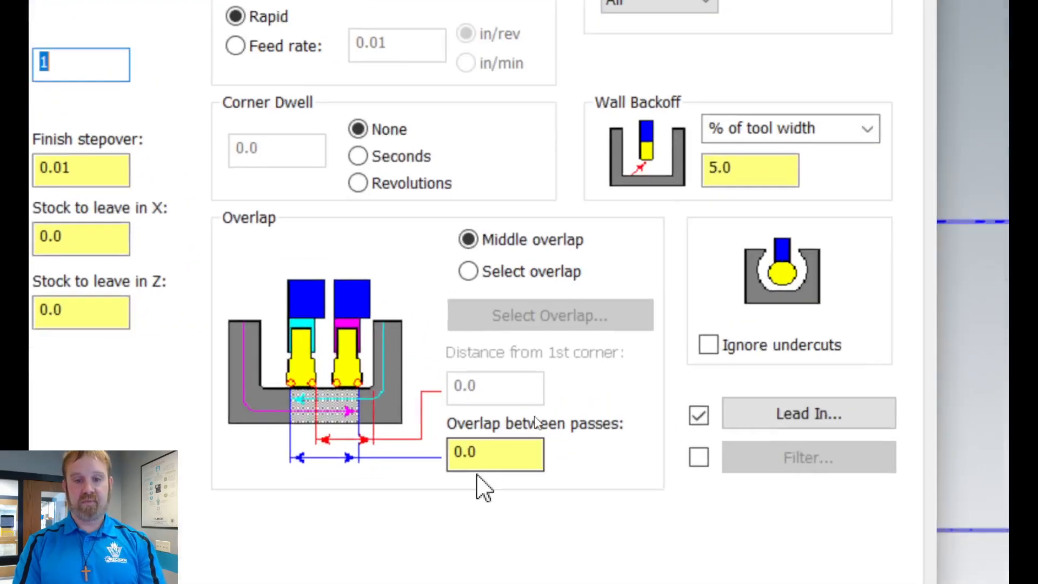
{"action": "left_click", "coordinate": [545, 406]}
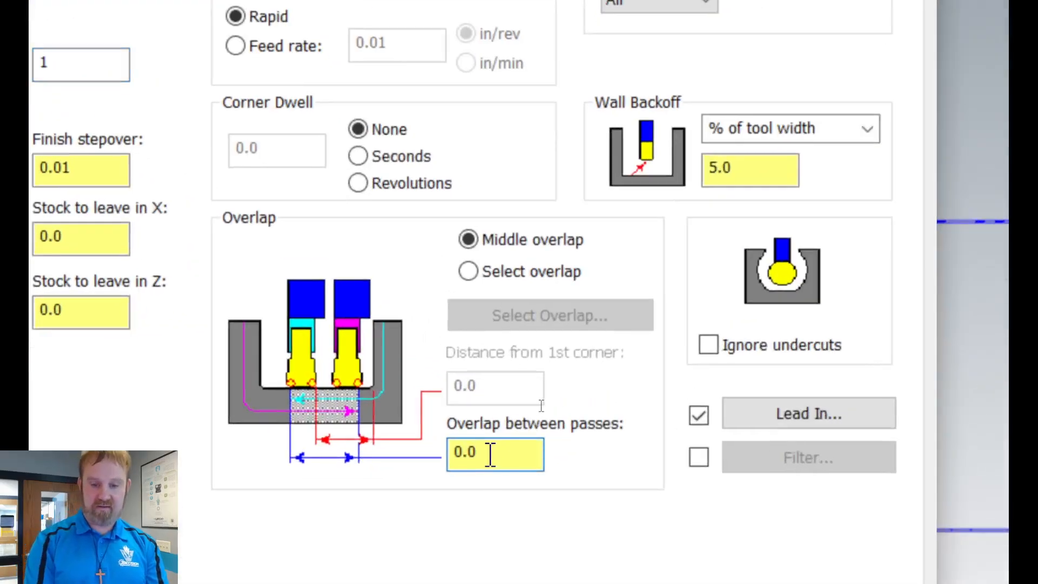
{"action": "key", "text": "Return"}
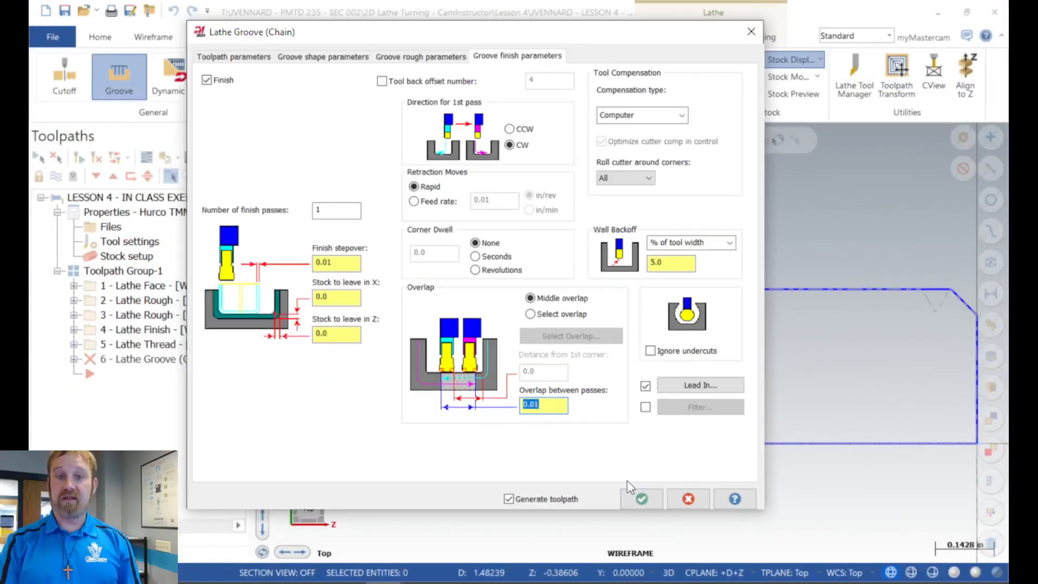
{"action": "left_click", "coordinate": [641, 498]}
Step: Backplot the chained groove toolpath over the thread relief at an adjusted playback speed to examine its motion, and close the backplot
{"action": "scroll", "coordinate": [583, 357], "scroll_direction": "up", "scroll_amount": 3}
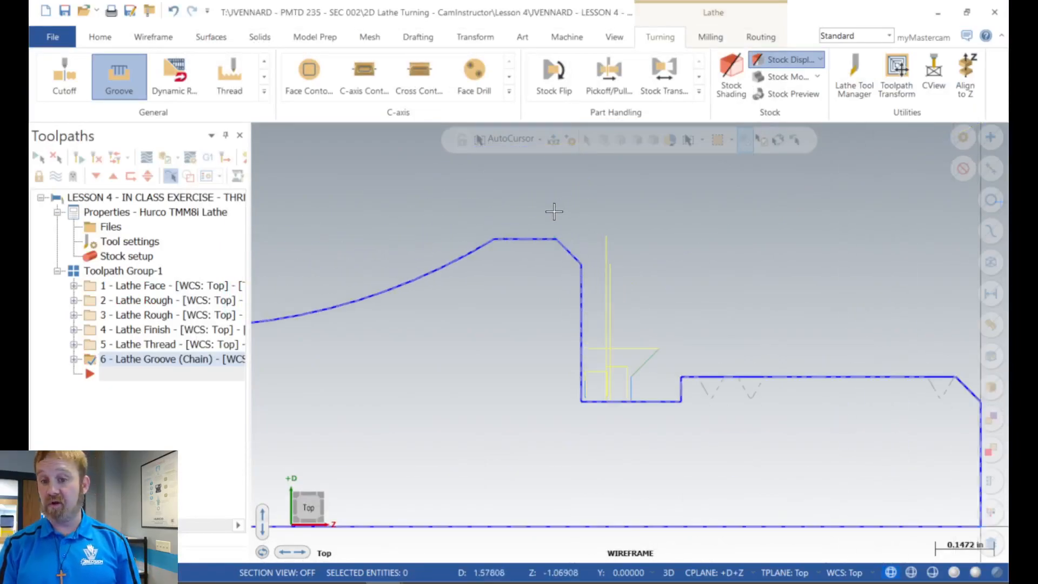
{"action": "scroll", "coordinate": [669, 333], "scroll_direction": "up", "scroll_amount": 3}
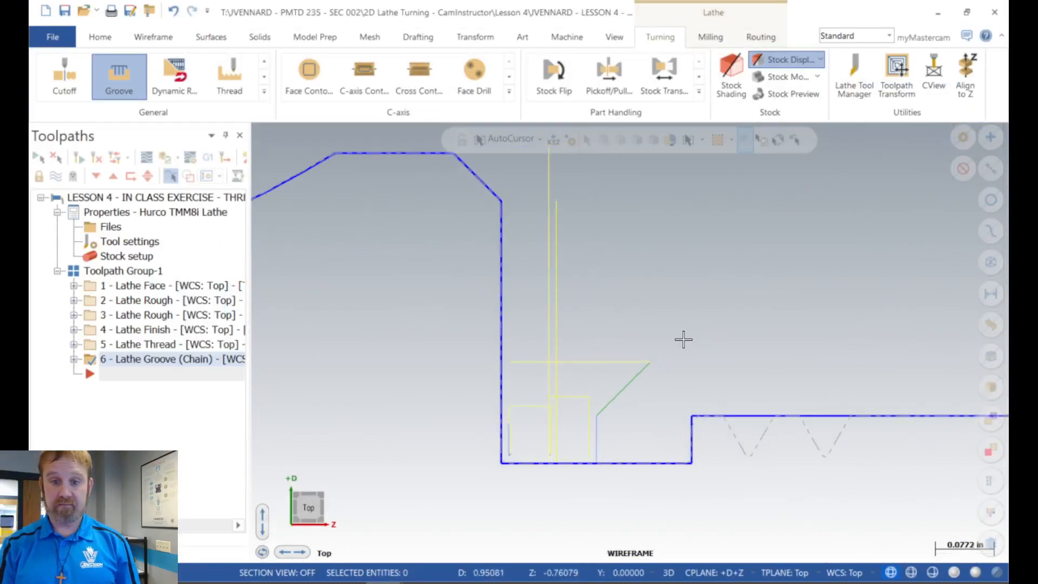
{"action": "scroll", "coordinate": [527, 362], "scroll_direction": "down", "scroll_amount": 3}
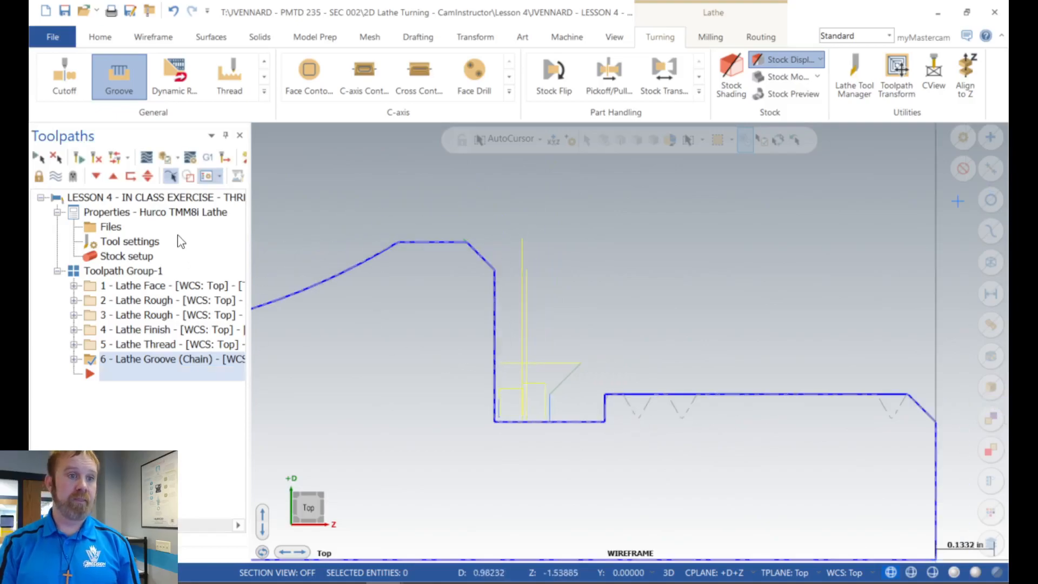
{"action": "left_click", "coordinate": [148, 163]}
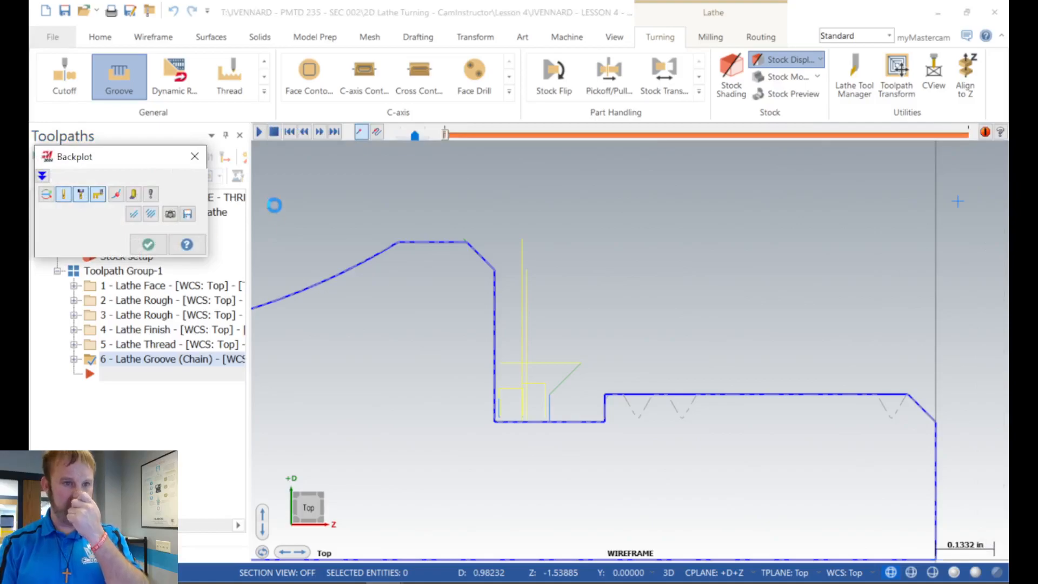
{"action": "left_click", "coordinate": [260, 132]}
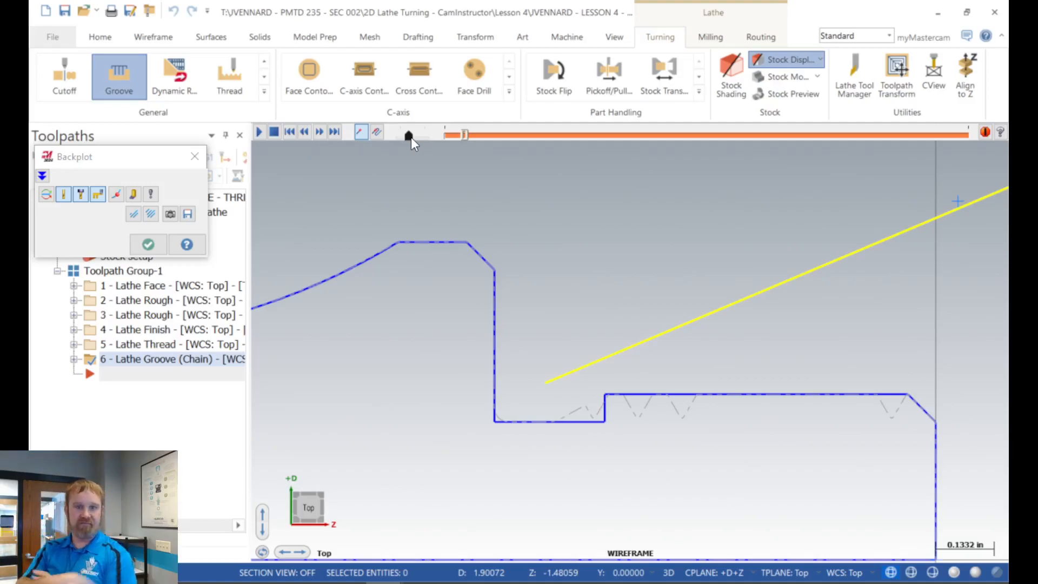
{"action": "left_click", "coordinate": [417, 137]}
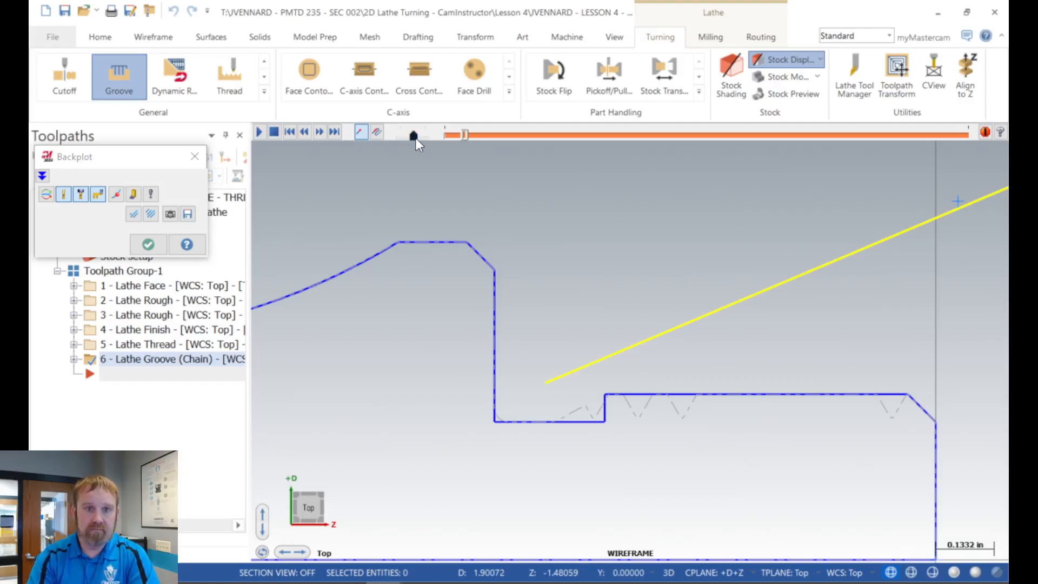
{"action": "scroll", "coordinate": [400, 337], "scroll_direction": "down", "scroll_amount": 3}
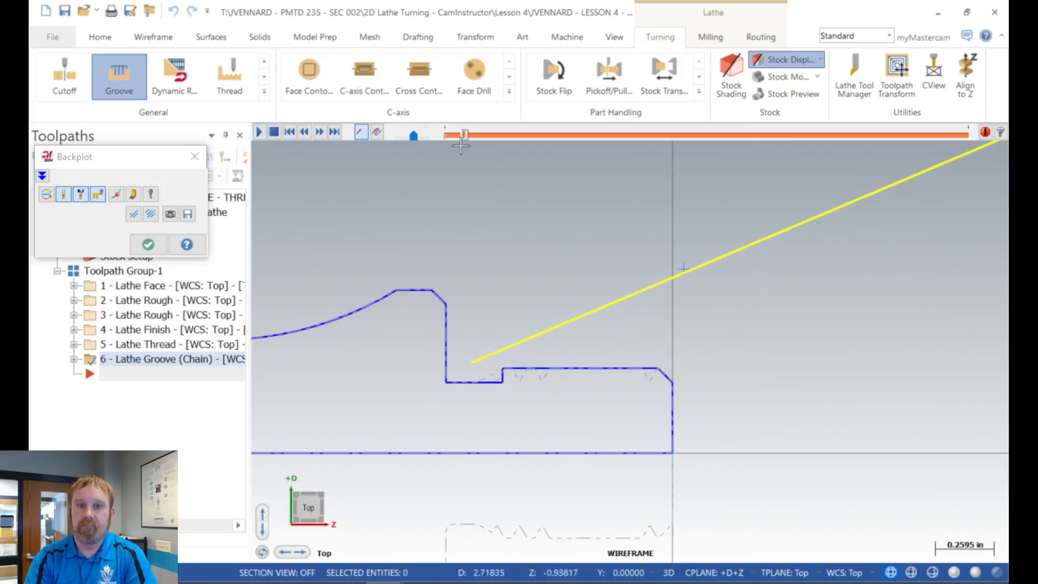
{"action": "left_click_drag", "start_coordinate": [413, 134], "coordinate": [406, 136]}
{"action": "scroll", "coordinate": [431, 319], "scroll_direction": "up", "scroll_amount": 3}
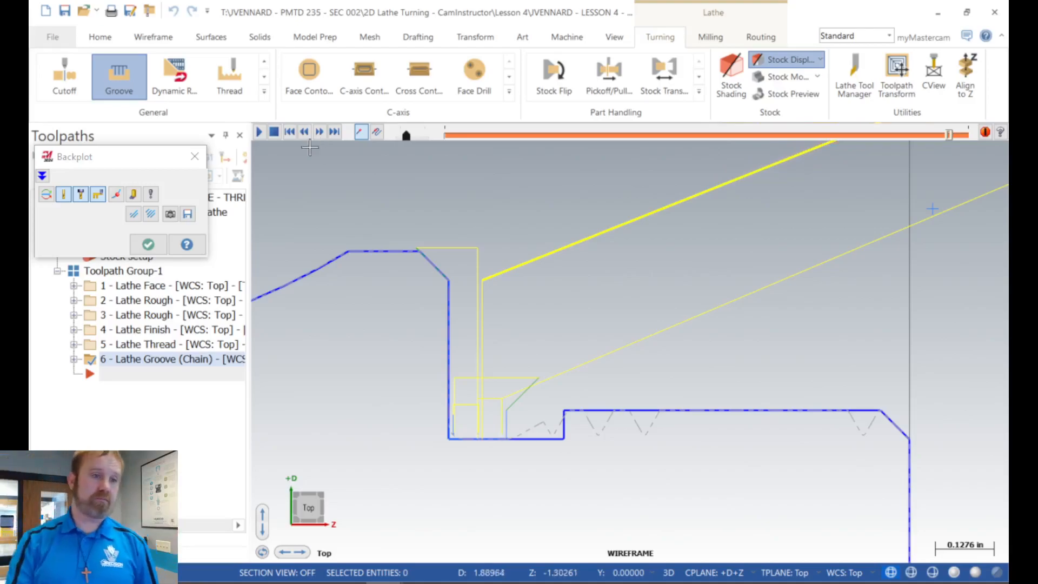
{"action": "left_click", "coordinate": [147, 244]}
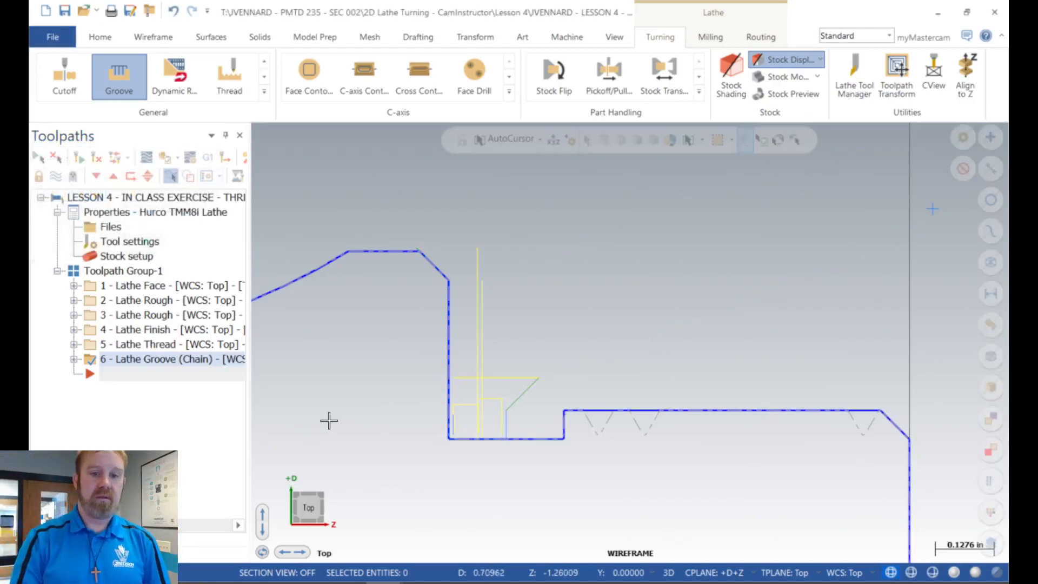
Step: Delete the short line segment at the bottom of the shoulder wall beside the thread relief, including its toolpath-associated geometry
{"action": "scroll", "coordinate": [531, 304], "scroll_direction": "down", "scroll_amount": 5}
{"action": "scroll", "coordinate": [437, 387], "scroll_direction": "up", "scroll_amount": 8}
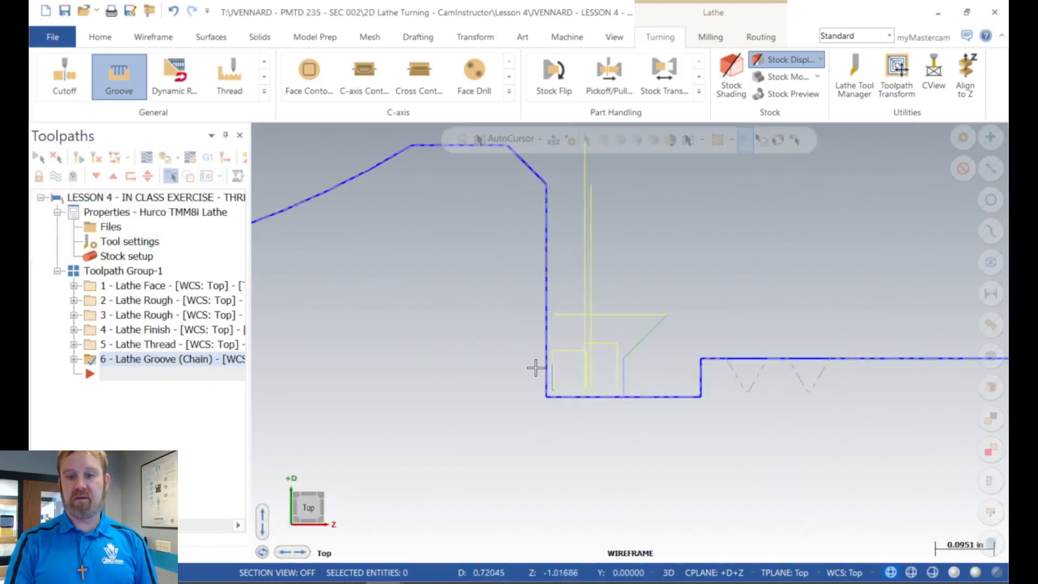
{"action": "left_click", "coordinate": [547, 376]}
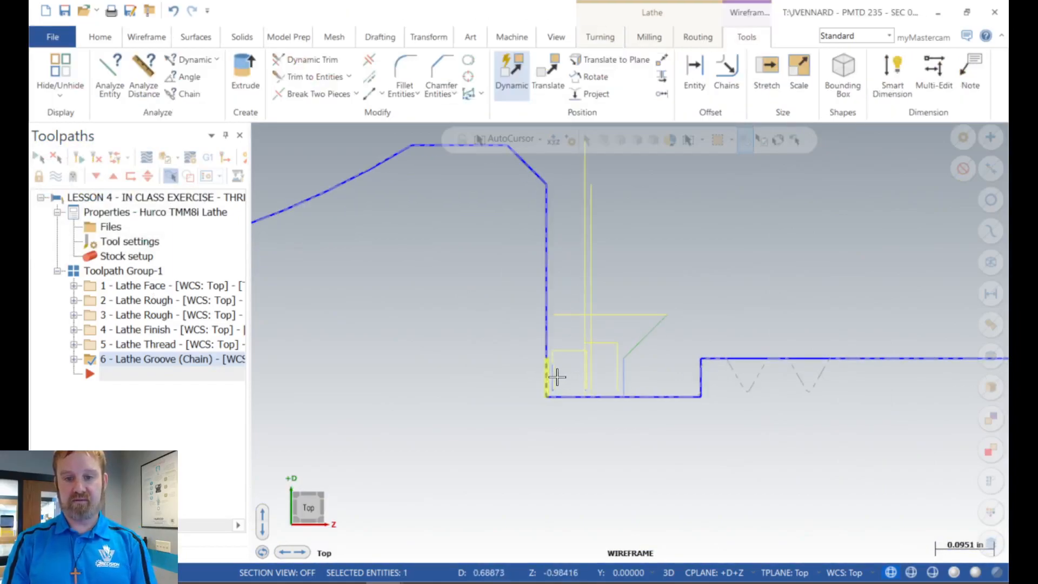
{"action": "key", "text": "Delete"}
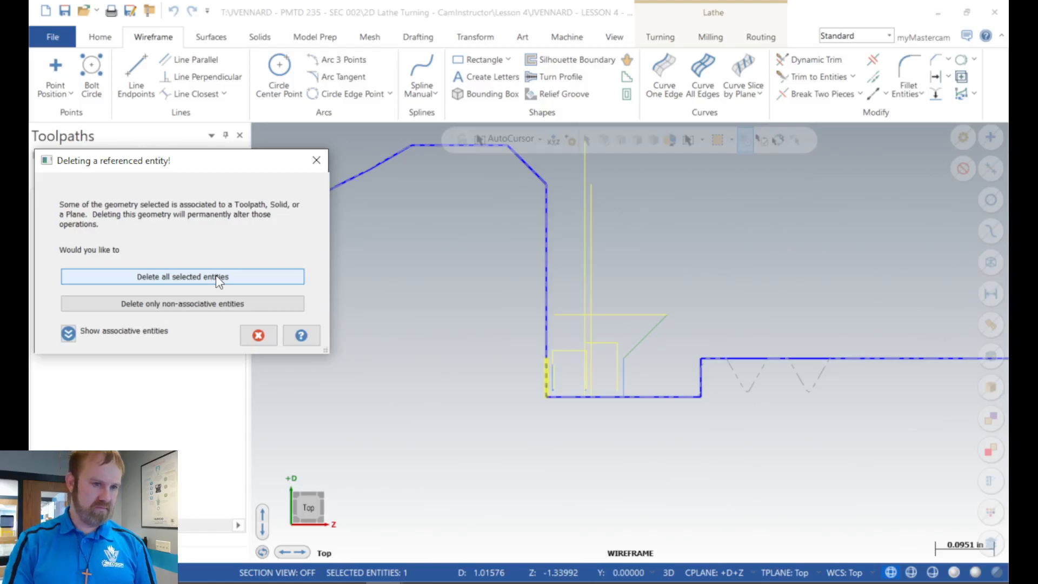
{"action": "left_click", "coordinate": [211, 304]}
{"action": "left_click_drag", "start_coordinate": [494, 320], "coordinate": [594, 443]}
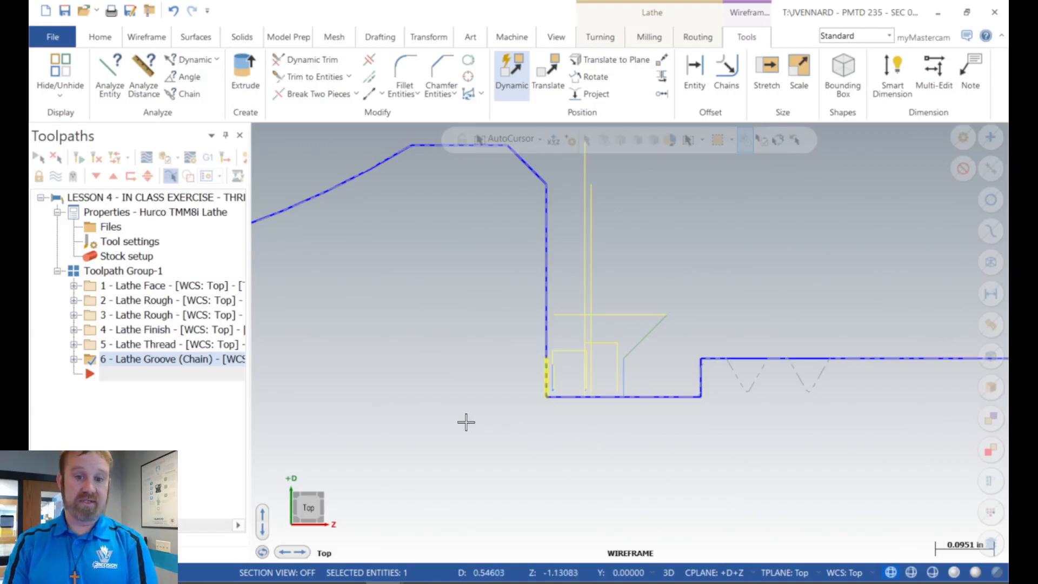
{"action": "key", "text": "Delete"}
{"action": "left_click", "coordinate": [219, 275]}
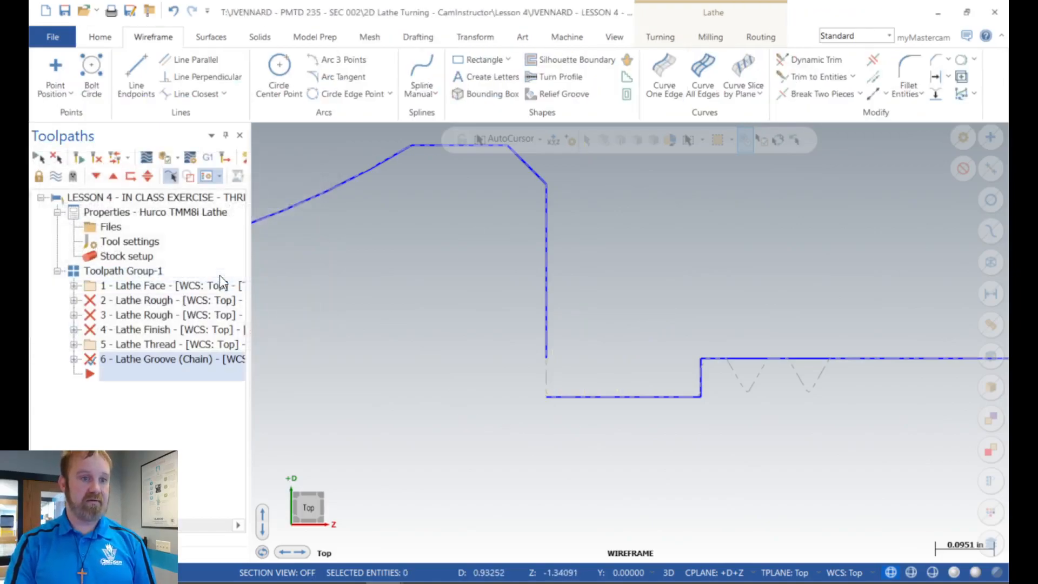
Step: Join the vertical shoulder wall beside the thread relief into a single line, with Fill gaps enabled
{"action": "scroll", "coordinate": [360, 274], "scroll_direction": "down", "scroll_amount": 1}
{"action": "scroll", "coordinate": [360, 273], "scroll_direction": "down", "scroll_amount": 2}
{"action": "scroll", "coordinate": [506, 324], "scroll_direction": "up", "scroll_amount": 2}
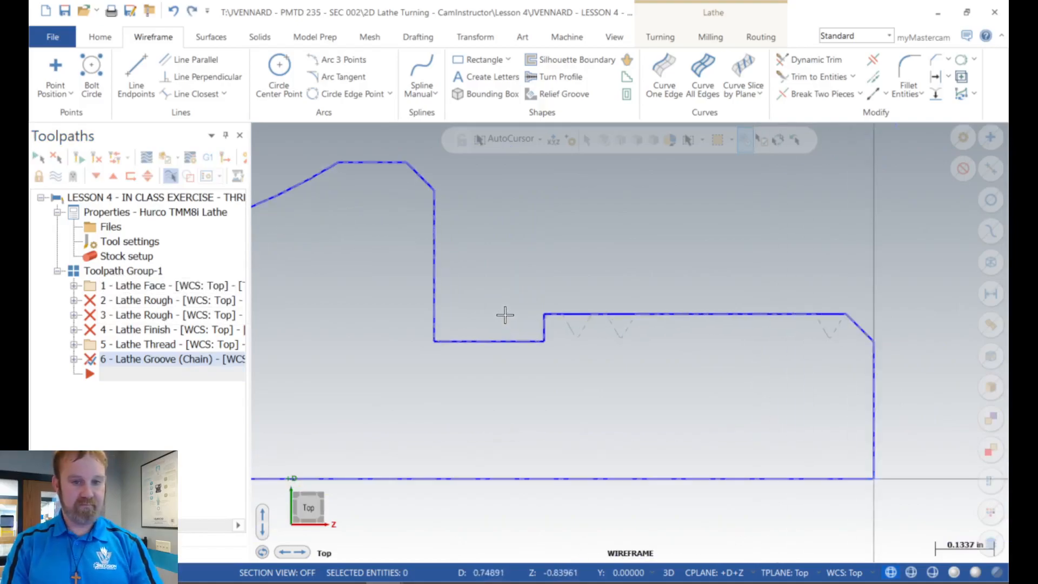
{"action": "left_click", "coordinate": [871, 76]}
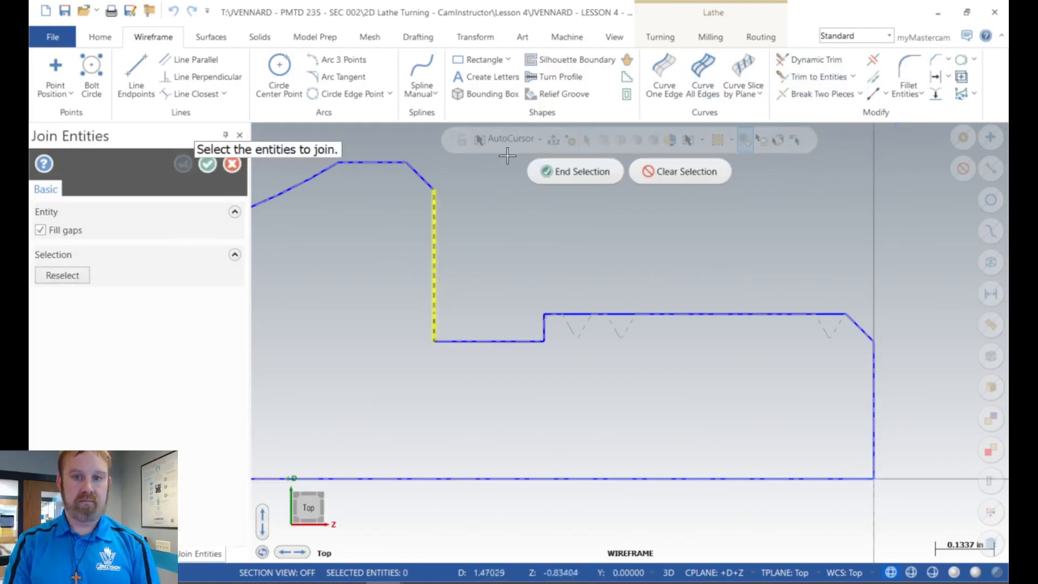
{"action": "left_click", "coordinate": [554, 172]}
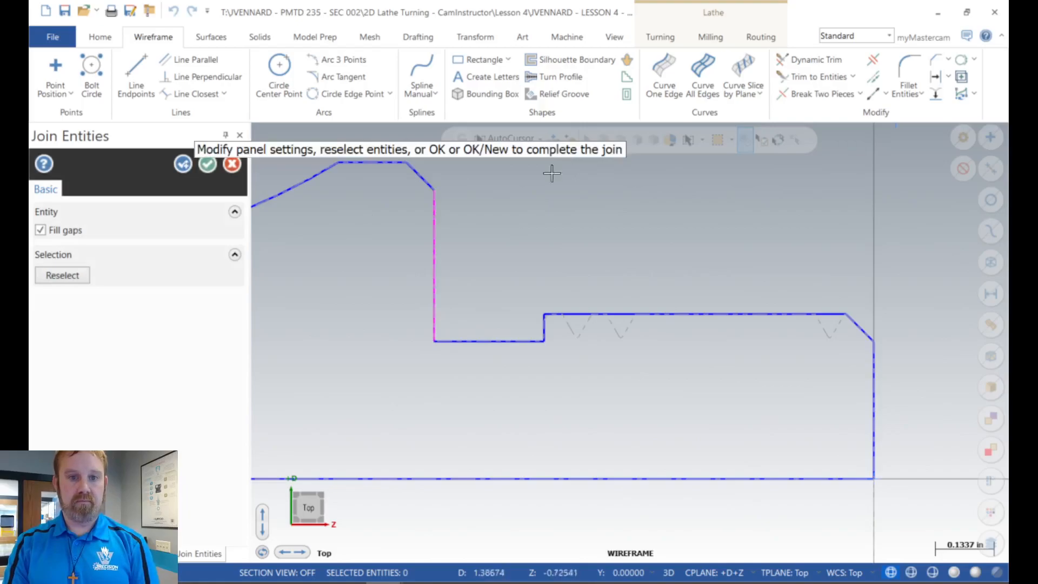
{"action": "left_click", "coordinate": [209, 165]}
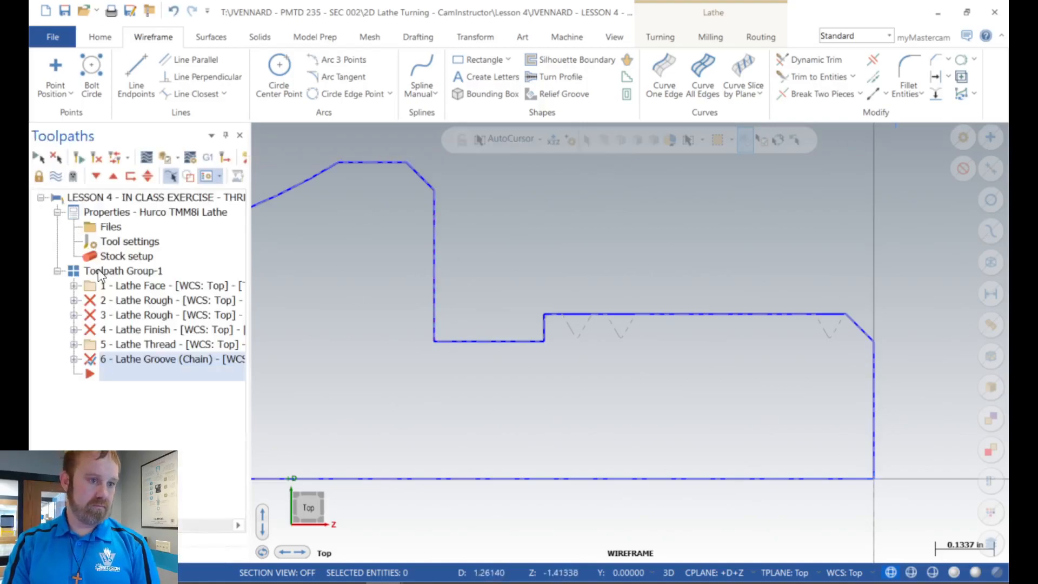
Step: Regenerate all operations in Toolpath Group-1 and dismiss the toolpath generation report
{"action": "left_click", "coordinate": [98, 271]}
{"action": "left_click", "coordinate": [81, 157]}
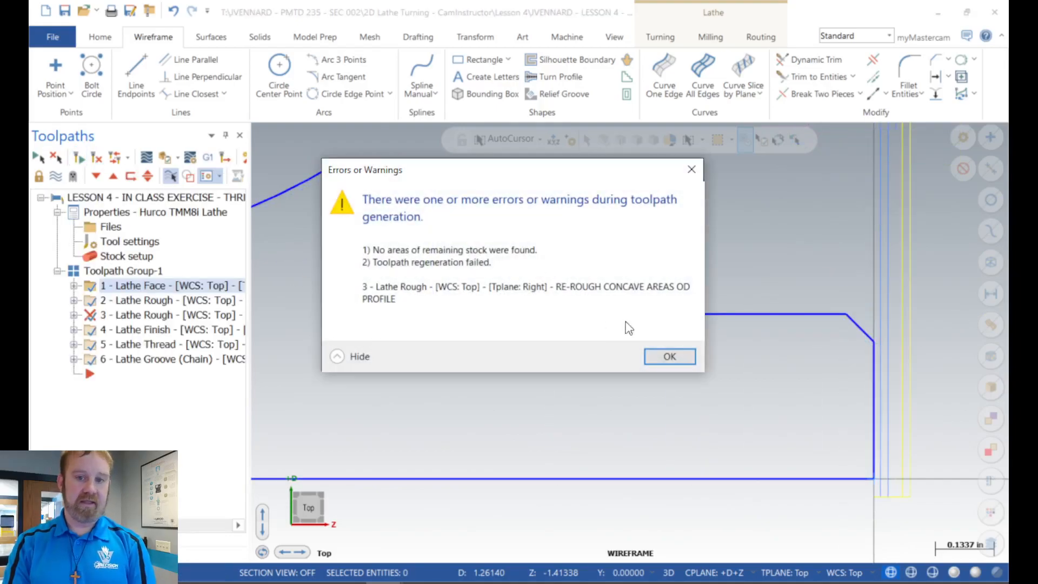
{"action": "left_click", "coordinate": [667, 354]}
{"action": "scroll", "coordinate": [792, 277], "scroll_direction": "down", "scroll_amount": 4}
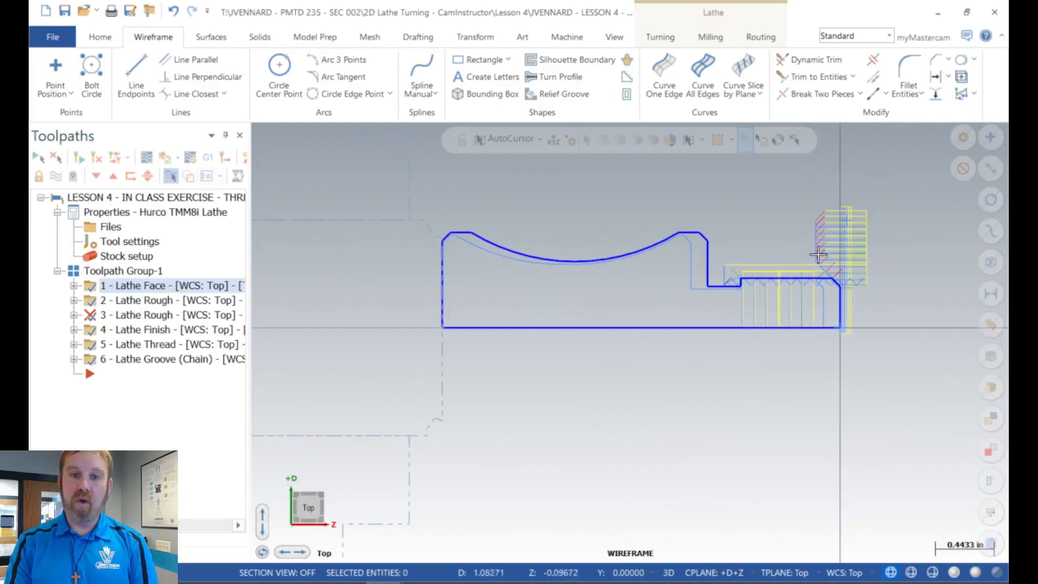
Step: Rechain operation 2, Lathe Rough, along the outer profile from the front chamfer to the flat beside the back chamfer, and regenerate it
{"action": "left_click", "coordinate": [196, 300]}
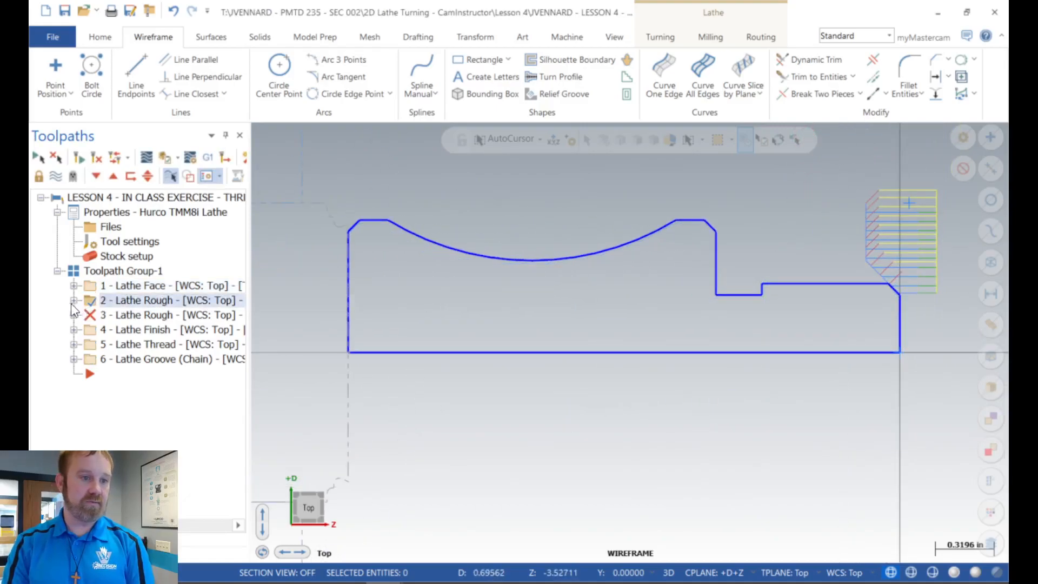
{"action": "left_click", "coordinate": [73, 300]}
{"action": "left_click", "coordinate": [159, 345]}
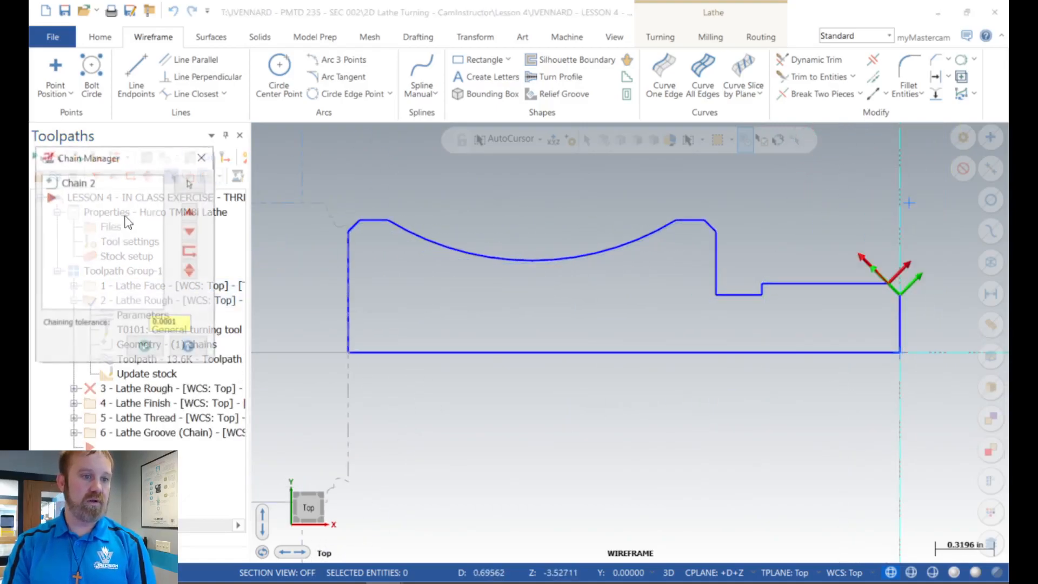
{"action": "right_click", "coordinate": [114, 233]}
{"action": "left_click", "coordinate": [150, 273]}
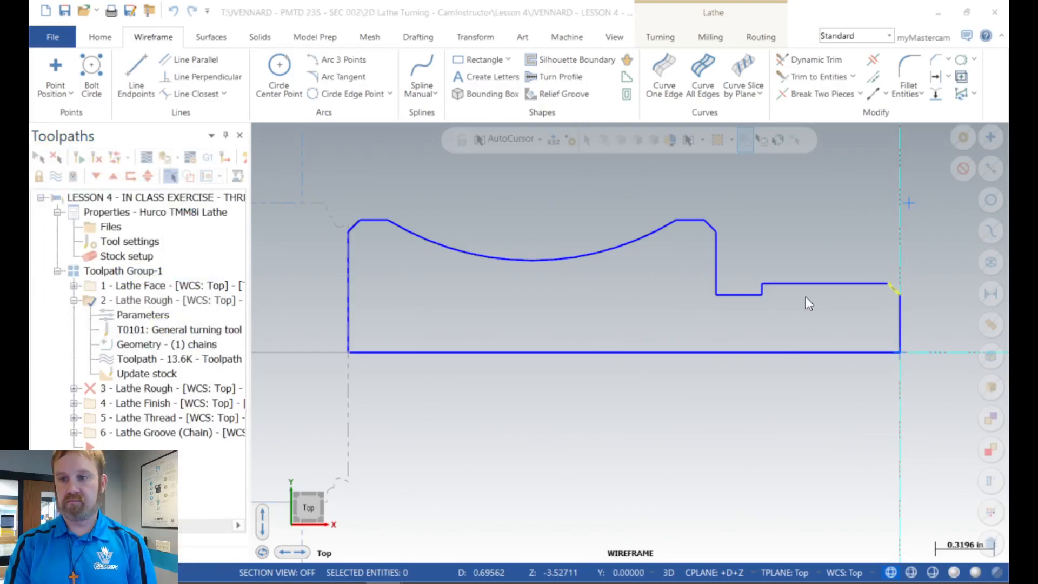
{"action": "left_click", "coordinate": [896, 291]}
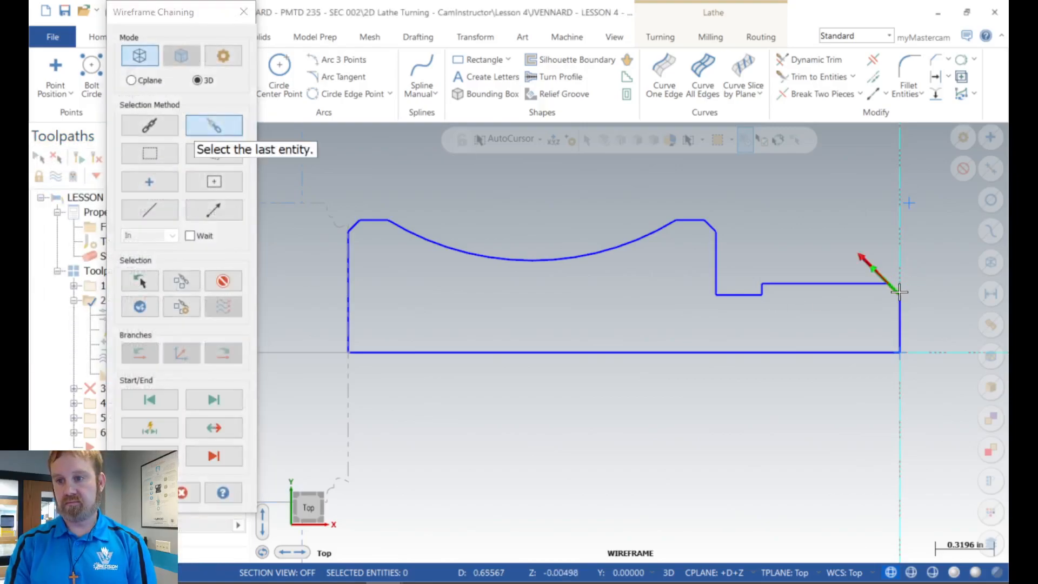
{"action": "left_click", "coordinate": [362, 216]}
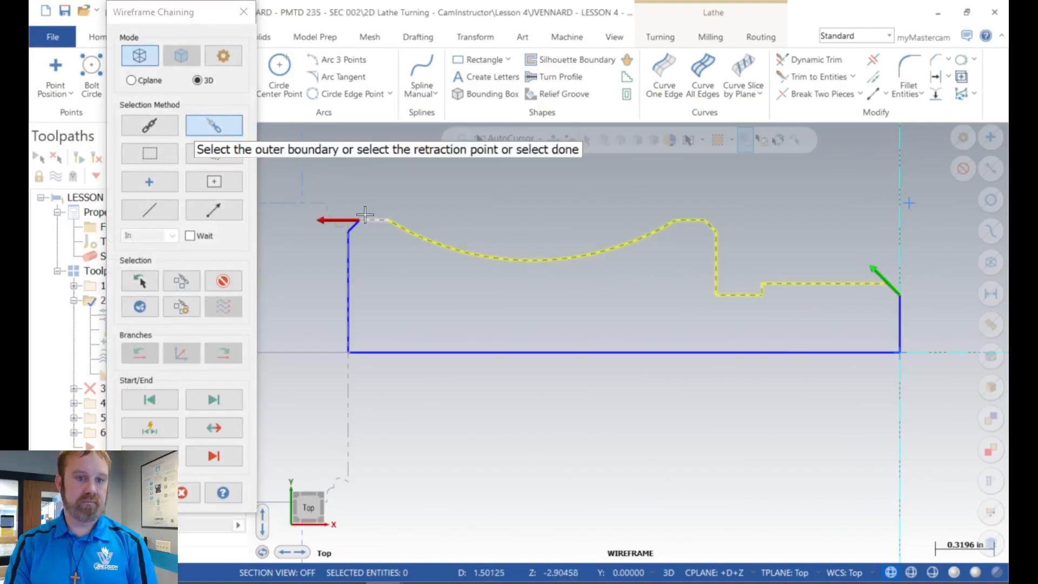
{"action": "key", "text": "Return"}
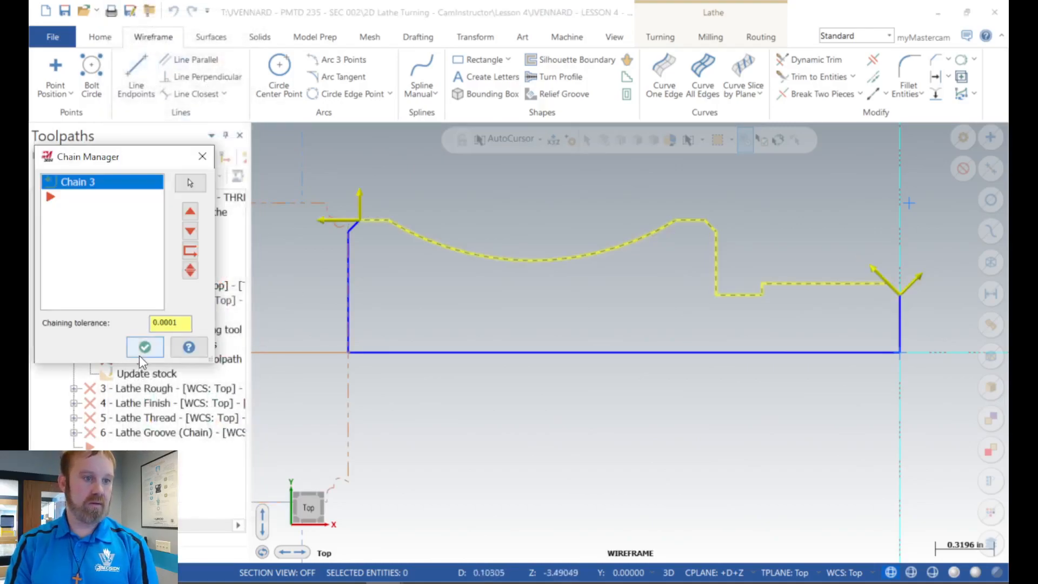
{"action": "left_click", "coordinate": [141, 350]}
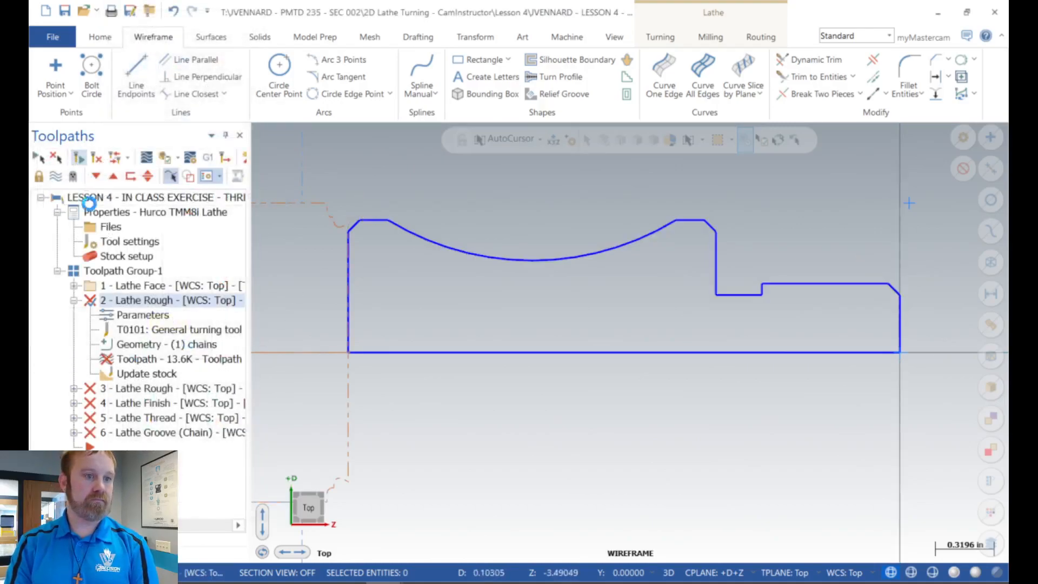
{"action": "left_click", "coordinate": [74, 301]}
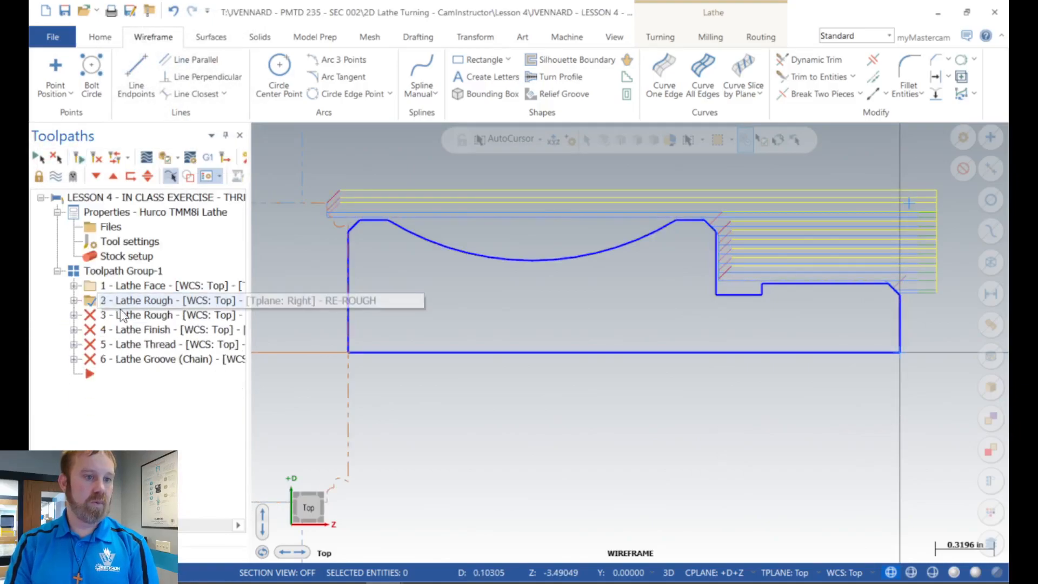
Step: Rechain operation 3, the concave-area re-rough, along the outer profile from the front chamfer through the back chamfer
{"action": "left_click", "coordinate": [74, 315]}
{"action": "left_click", "coordinate": [74, 301]}
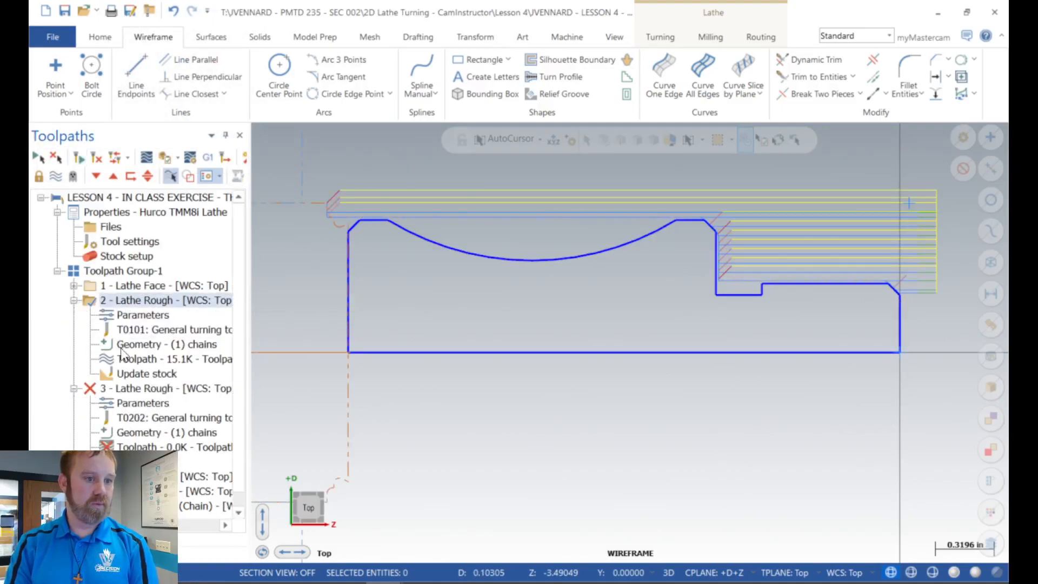
{"action": "scroll", "coordinate": [124, 350], "scroll_direction": "down", "scroll_amount": 1}
{"action": "left_click", "coordinate": [135, 419]}
{"action": "right_click", "coordinate": [114, 240]}
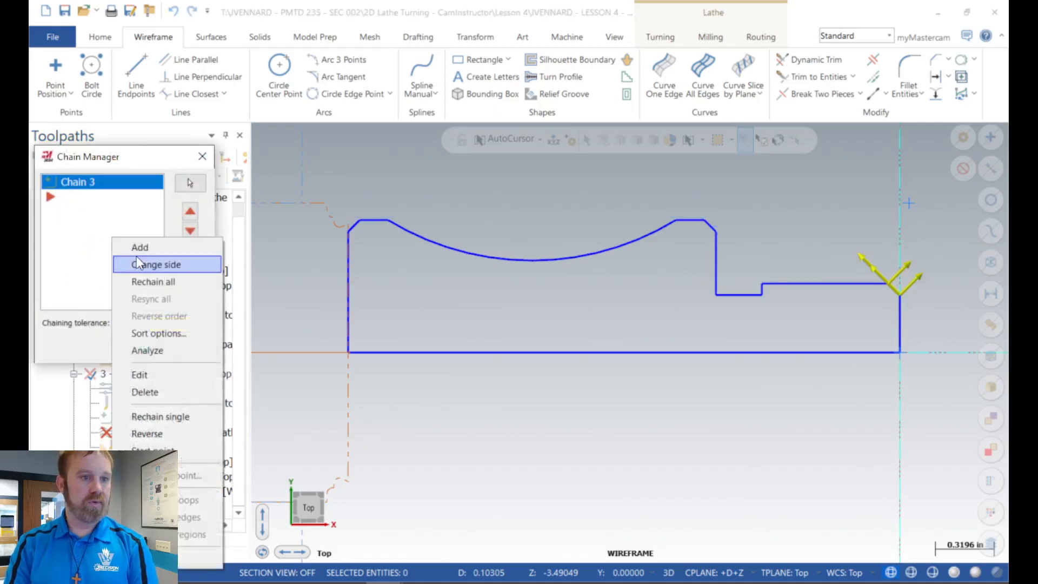
{"action": "left_click", "coordinate": [141, 281]}
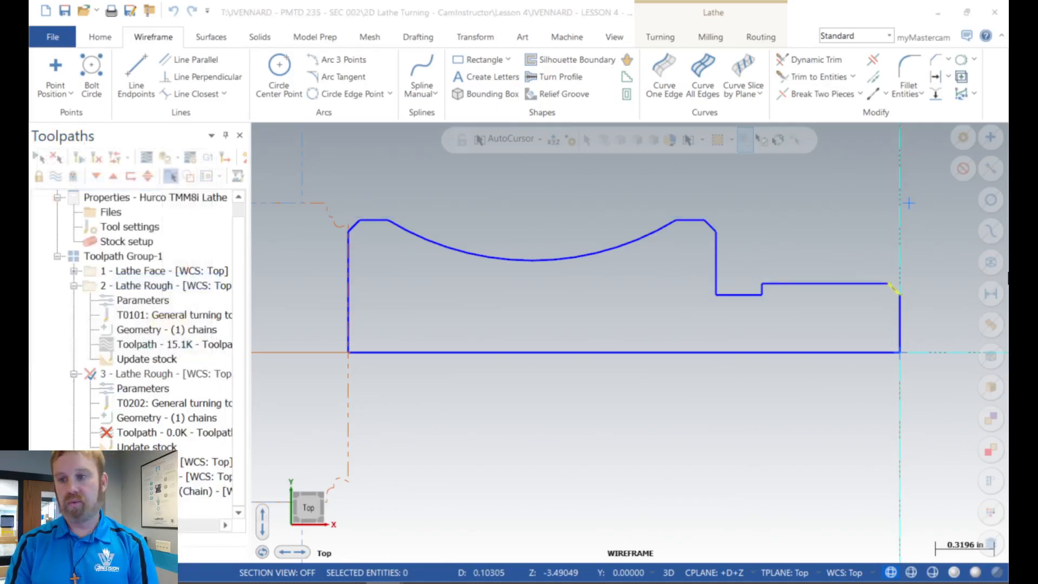
{"action": "left_click", "coordinate": [900, 295]}
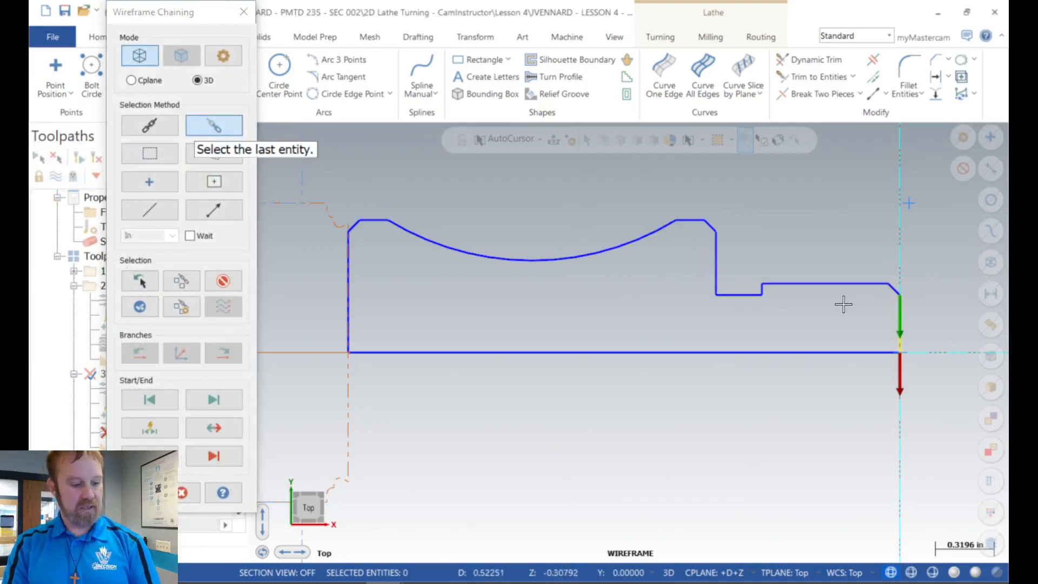
{"action": "left_click", "coordinate": [900, 292]}
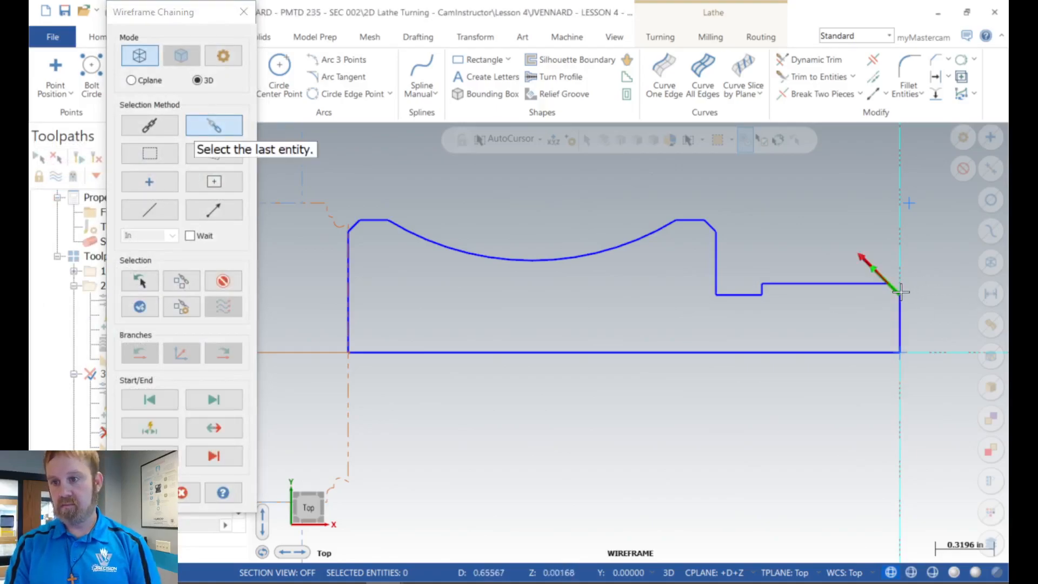
{"action": "left_click", "coordinate": [357, 230]}
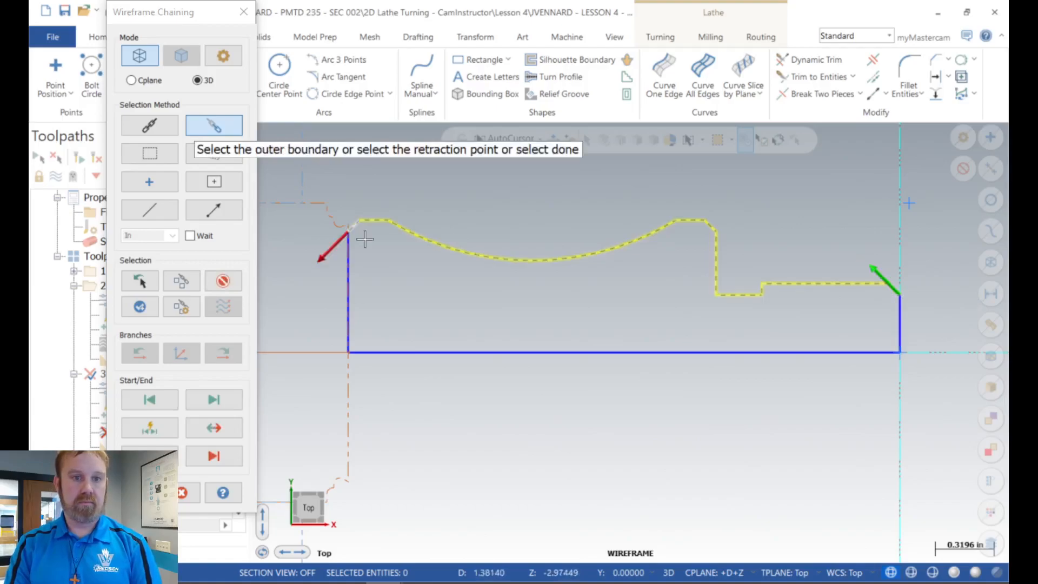
{"action": "key", "text": "Return"}
{"action": "left_click", "coordinate": [145, 345]}
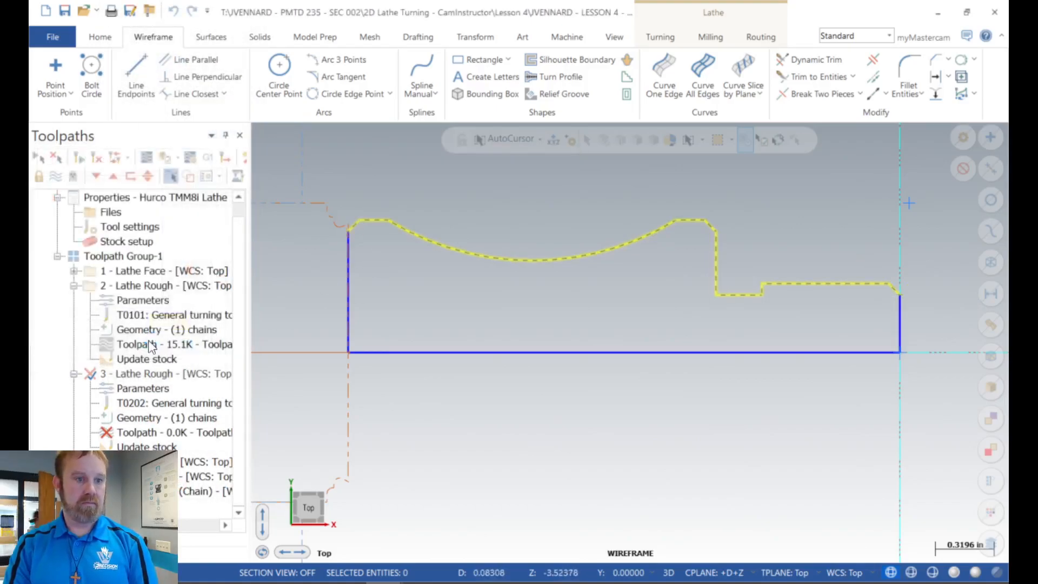
Step: Regenerate all out-of-date operations in Toolpath Group-1, including the concave-area re-rough and the Lathe Finish
{"action": "scroll", "coordinate": [141, 346], "scroll_direction": "down", "scroll_amount": 2}
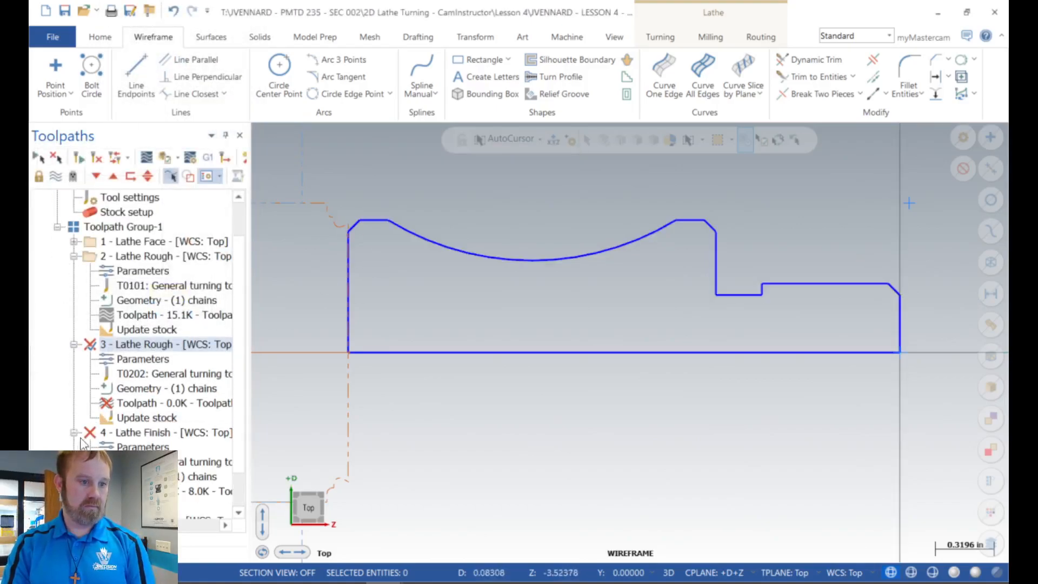
{"action": "left_click", "coordinate": [141, 345]}
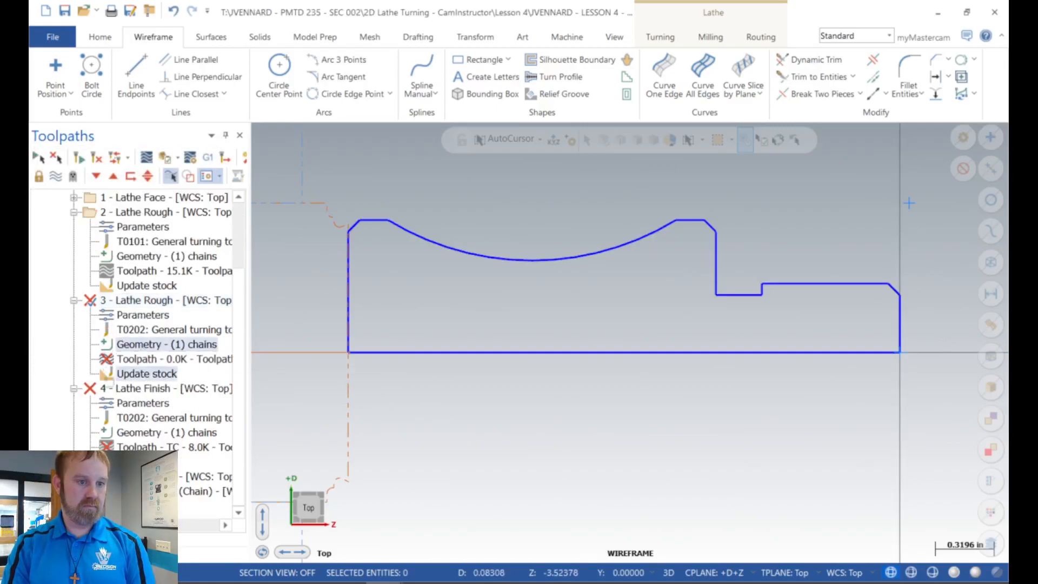
{"action": "left_click_drag", "start_coordinate": [140, 419], "coordinate": [142, 428]}
{"action": "left_click", "coordinate": [167, 448]}
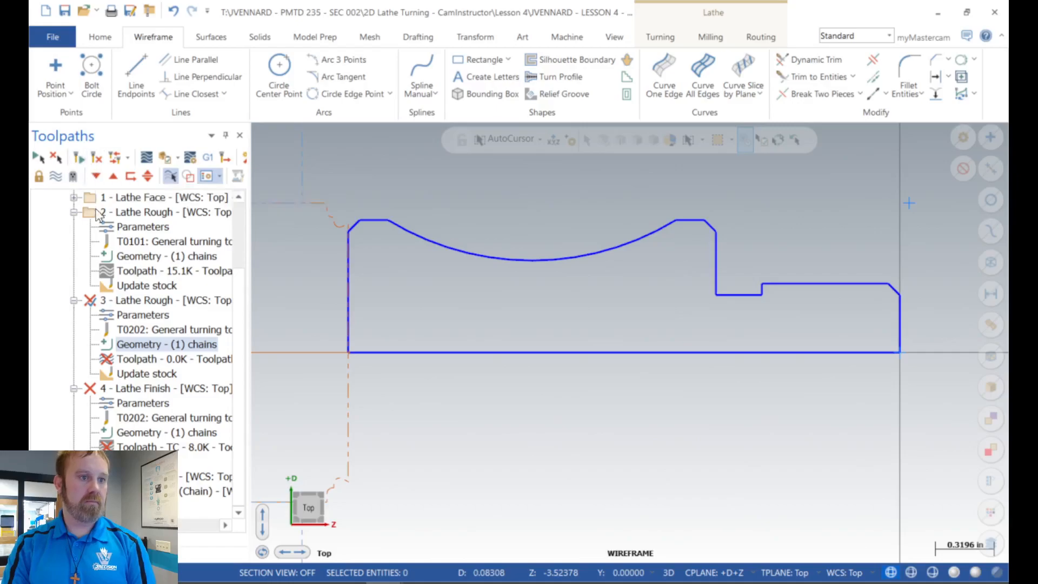
{"action": "scroll", "coordinate": [101, 219], "scroll_direction": "up", "scroll_amount": 2}
{"action": "left_click", "coordinate": [96, 158]}
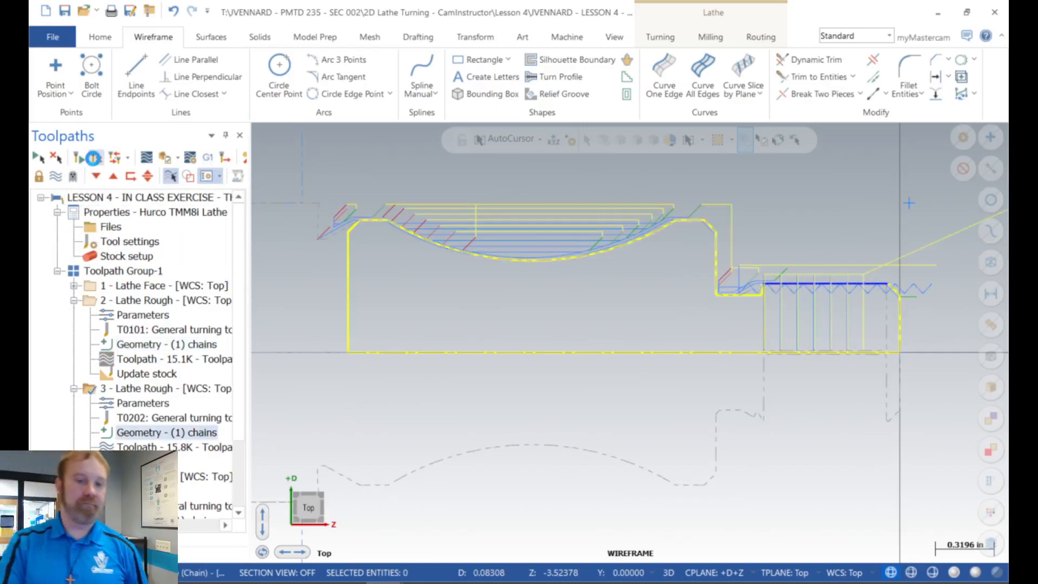
Step: Collapse the details of operations 2, 3 and 4 and select operation 6, Lathe Groove (Chain), to isolate its toolpath
{"action": "left_click", "coordinate": [74, 300]}
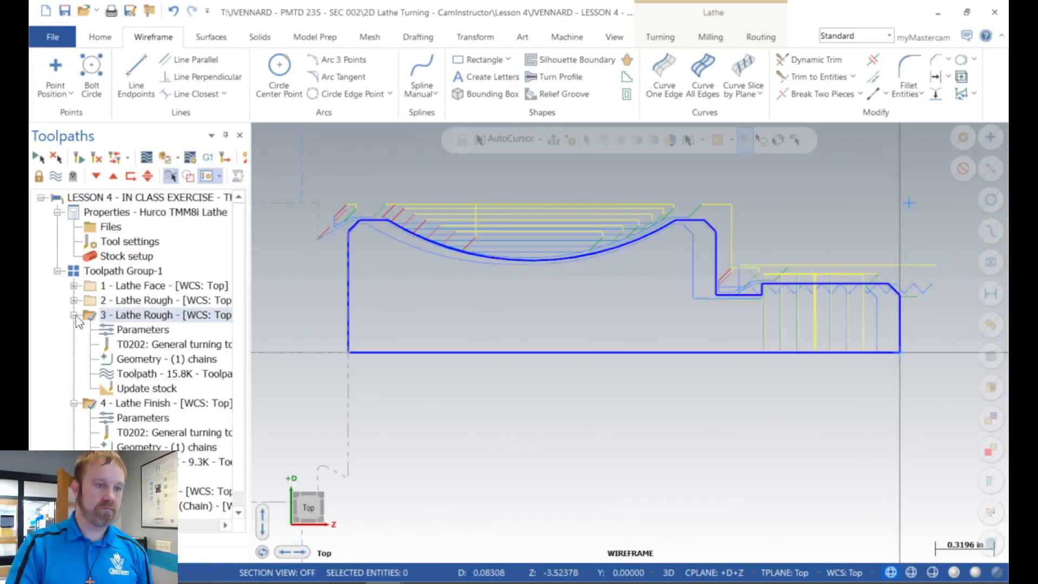
{"action": "left_click", "coordinate": [74, 315]}
{"action": "left_click", "coordinate": [74, 330]}
{"action": "left_click", "coordinate": [108, 359]}
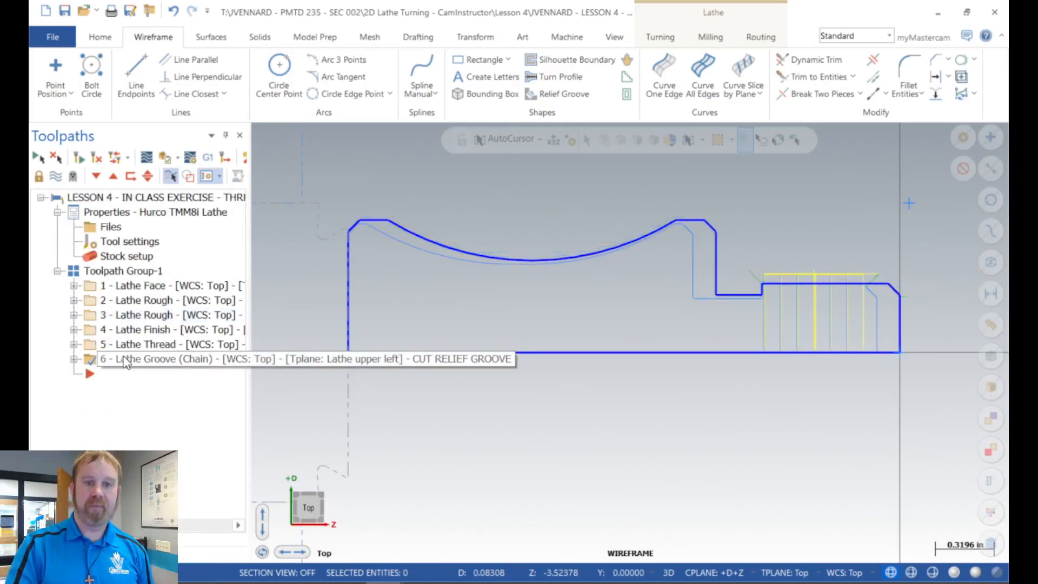
Step: Rechain operation 6, Lathe Groove, from the short relief wall beside the thread to the tall shoulder wall, regenerate it and collapse its details
{"action": "scroll", "coordinate": [664, 242], "scroll_direction": "down", "scroll_amount": 3}
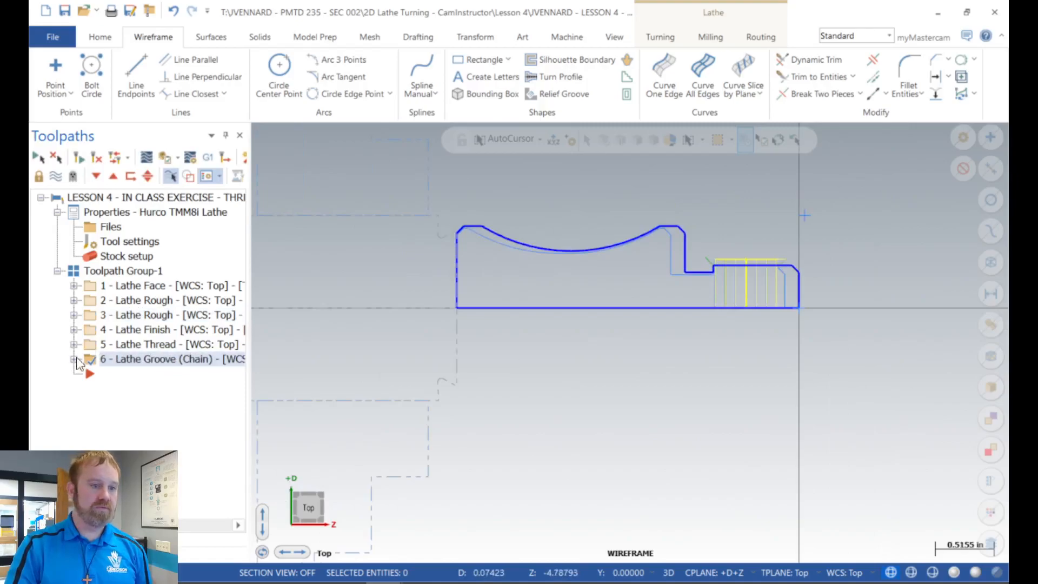
{"action": "left_click", "coordinate": [74, 359]}
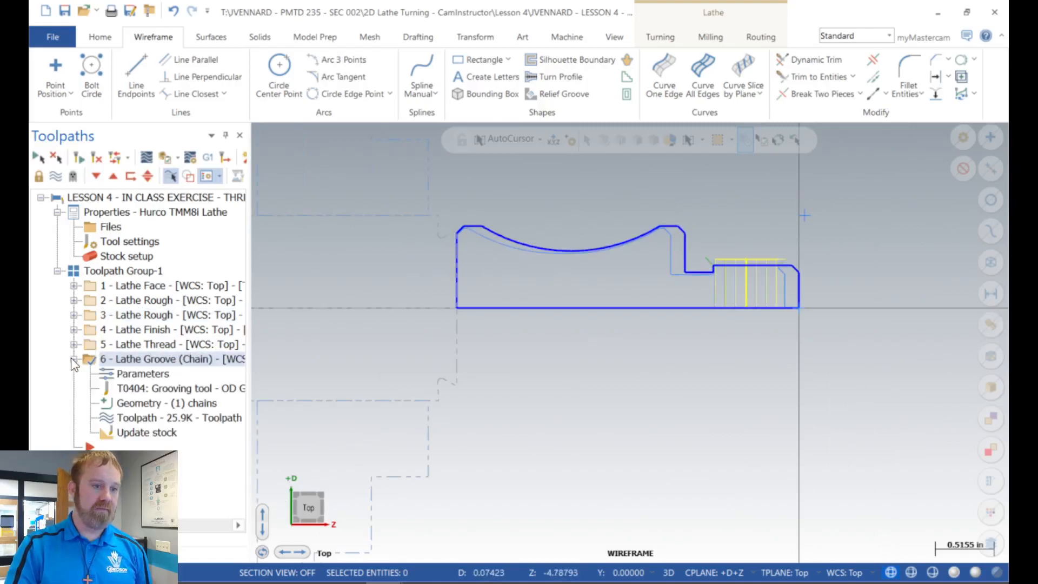
{"action": "left_click", "coordinate": [133, 403]}
{"action": "right_click", "coordinate": [91, 267]}
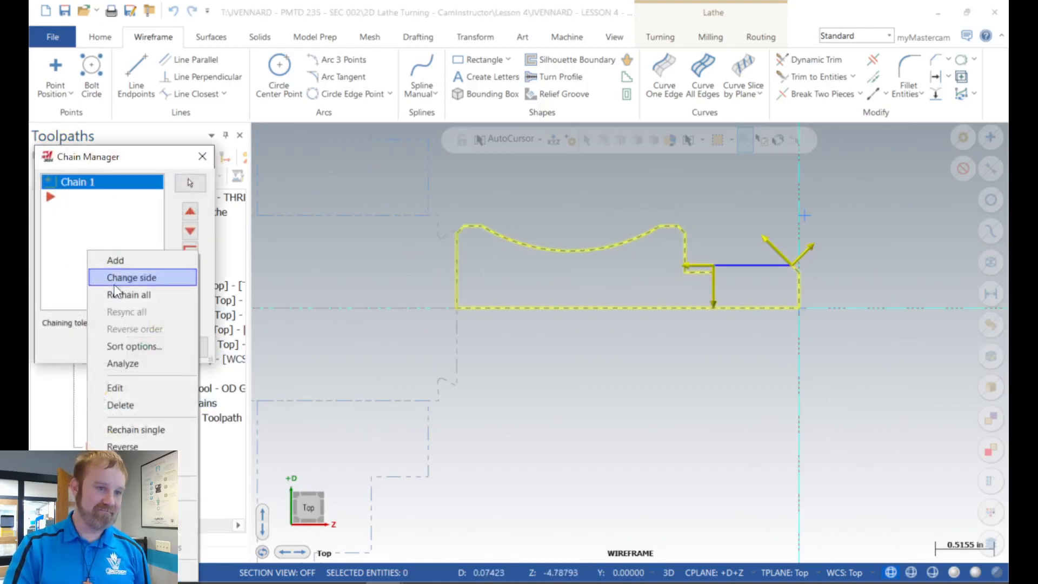
{"action": "left_click", "coordinate": [115, 276]}
{"action": "left_click", "coordinate": [145, 346]}
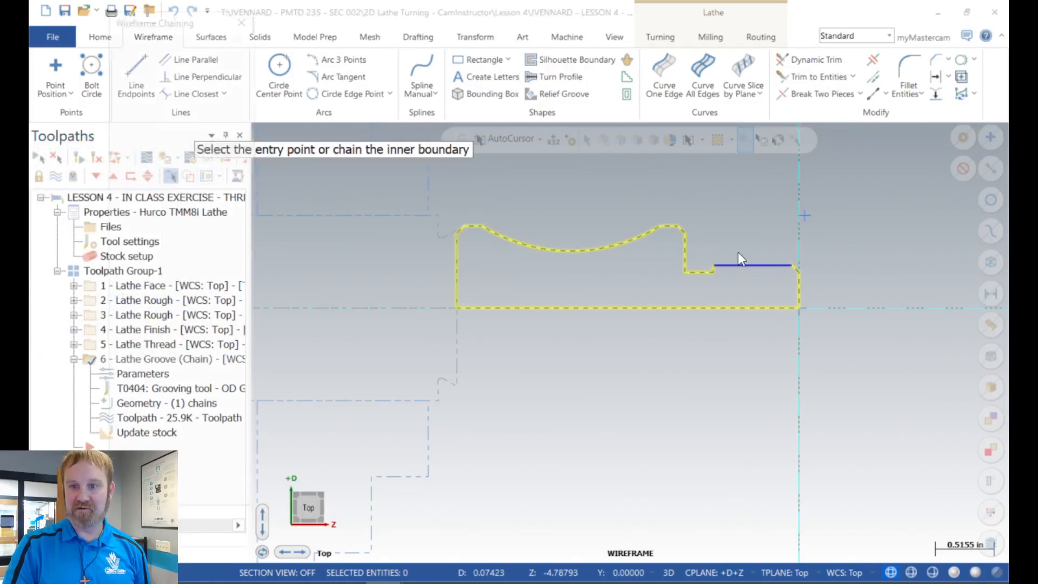
{"action": "scroll", "coordinate": [738, 252], "scroll_direction": "up", "scroll_amount": 10}
{"action": "scroll", "coordinate": [657, 262], "scroll_direction": "down", "scroll_amount": 10}
{"action": "scroll", "coordinate": [770, 381], "scroll_direction": "up", "scroll_amount": 3}
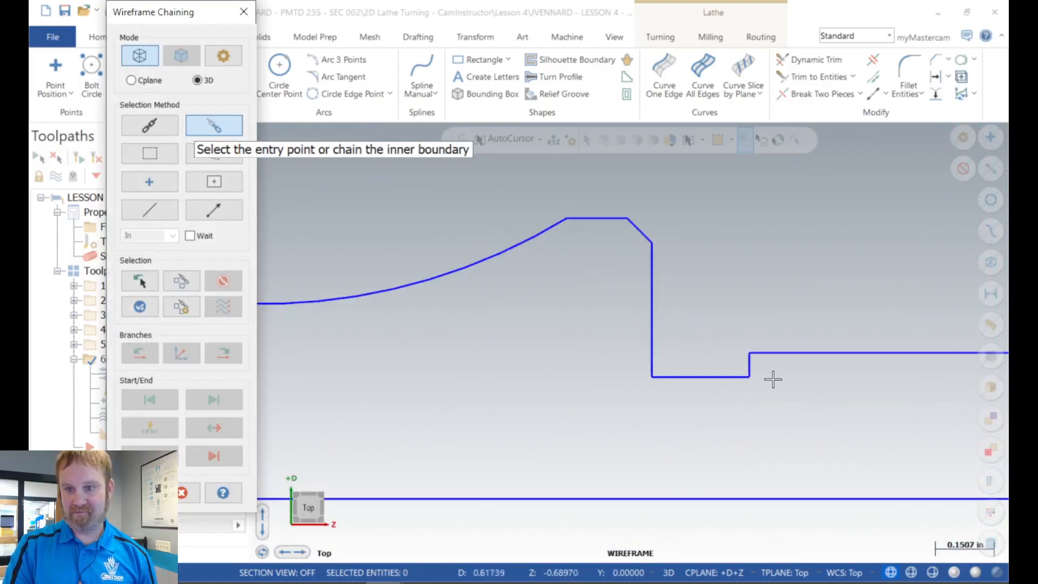
{"action": "left_click", "coordinate": [747, 360]}
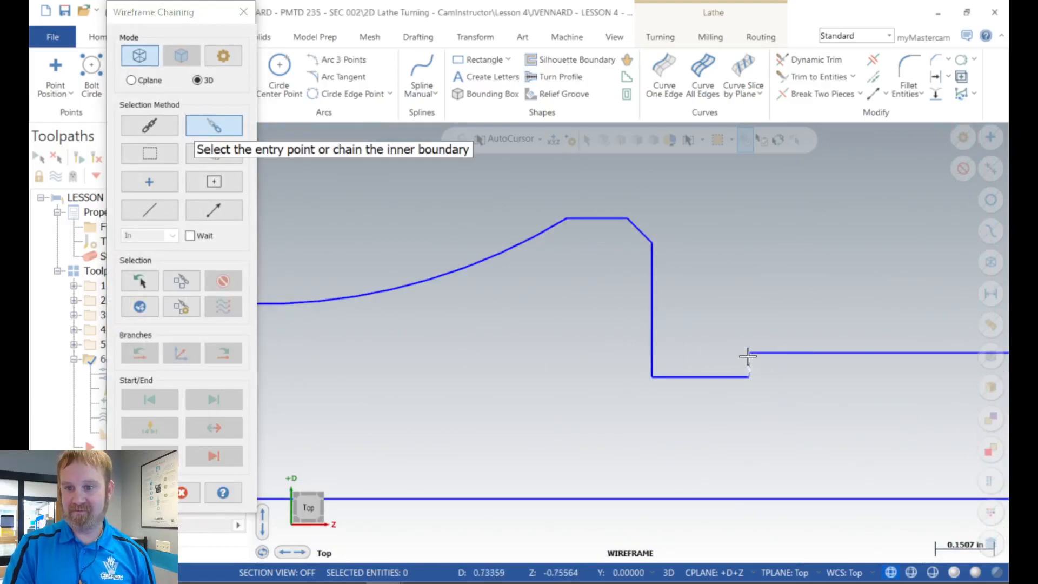
{"action": "left_click", "coordinate": [652, 268]}
{"action": "left_click", "coordinate": [142, 492]}
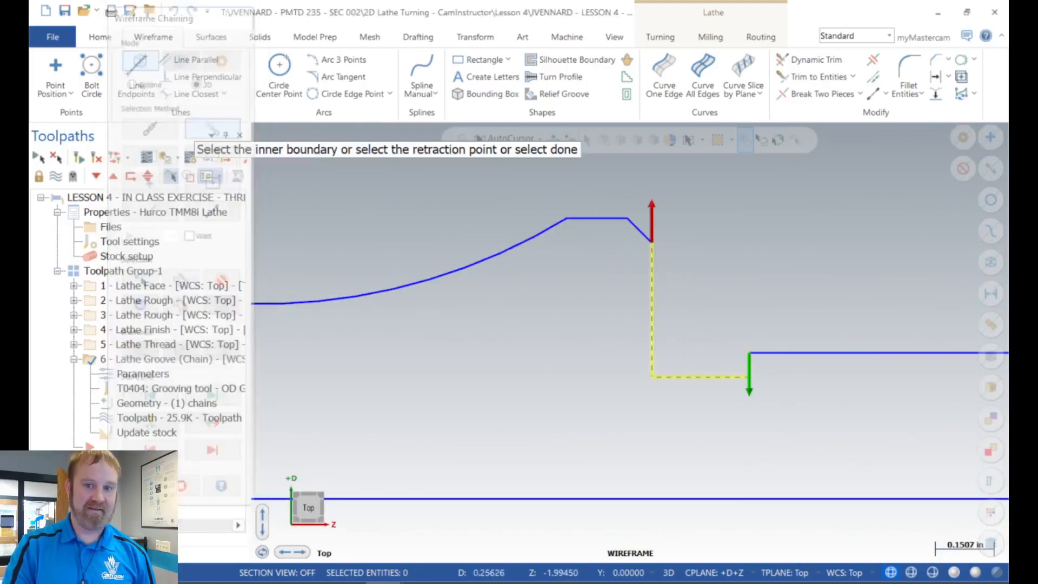
{"action": "left_click", "coordinate": [132, 341]}
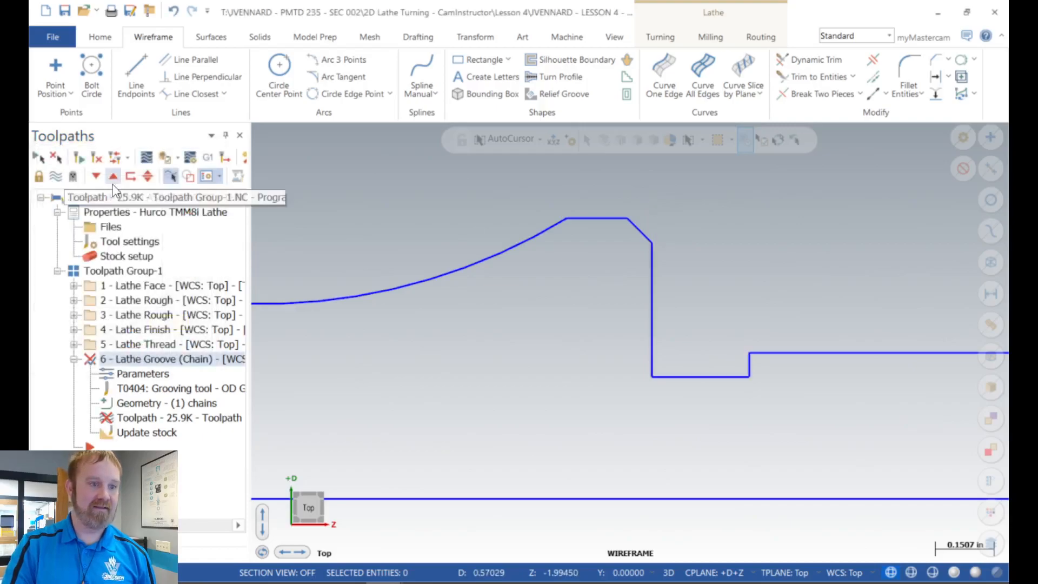
{"action": "scroll", "coordinate": [696, 269], "scroll_direction": "down", "scroll_amount": 4}
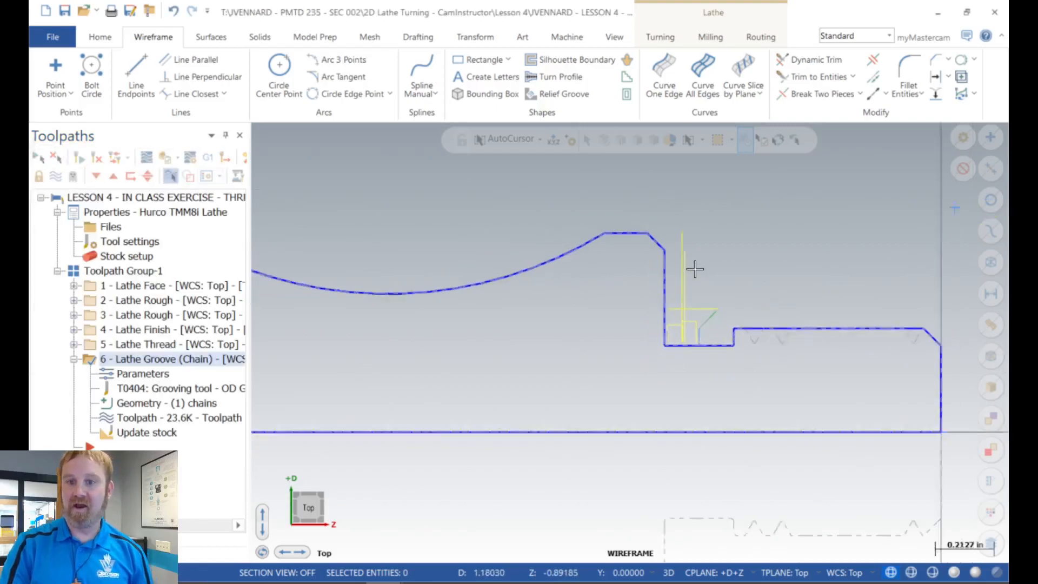
{"action": "left_click", "coordinate": [76, 360]}
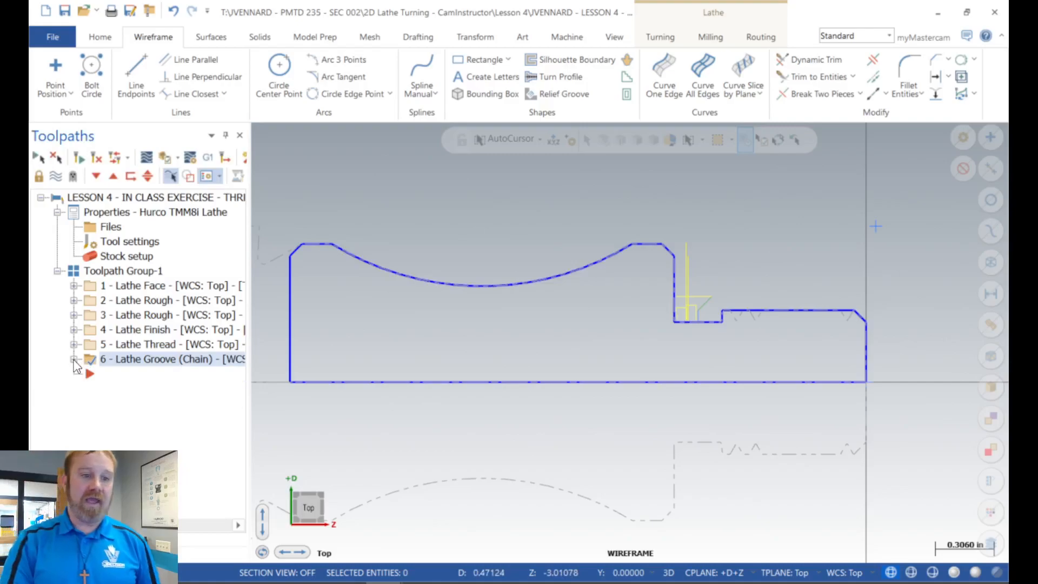
Step: Examine the regenerated groove toolpath along the shoulder wall, its top chamfer and the thread relief floor
{"action": "scroll", "coordinate": [692, 261], "scroll_direction": "up", "scroll_amount": 3}
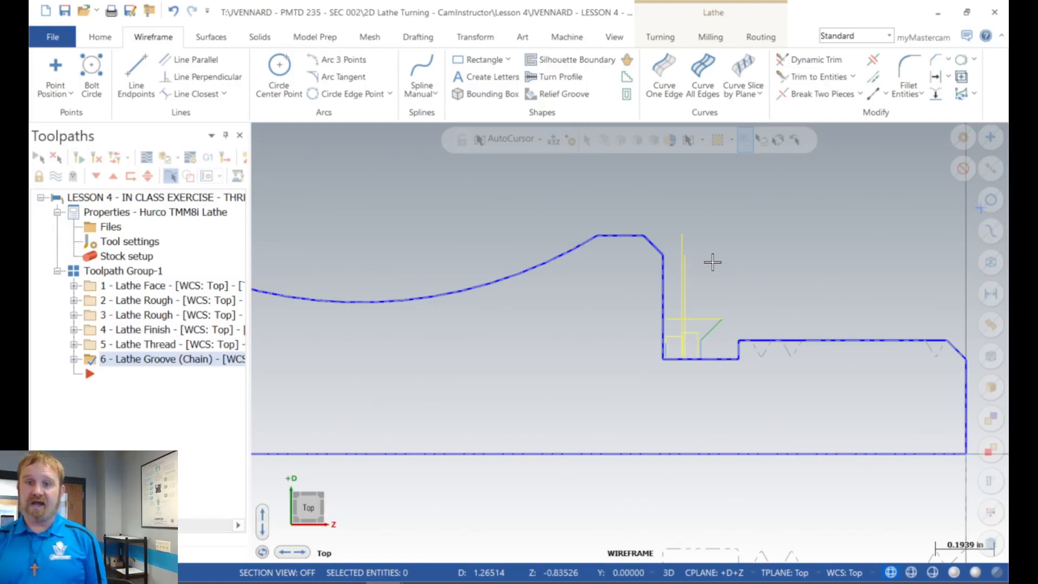
{"action": "scroll", "coordinate": [705, 227], "scroll_direction": "up", "scroll_amount": 2}
{"action": "scroll", "coordinate": [648, 244], "scroll_direction": "up", "scroll_amount": 3}
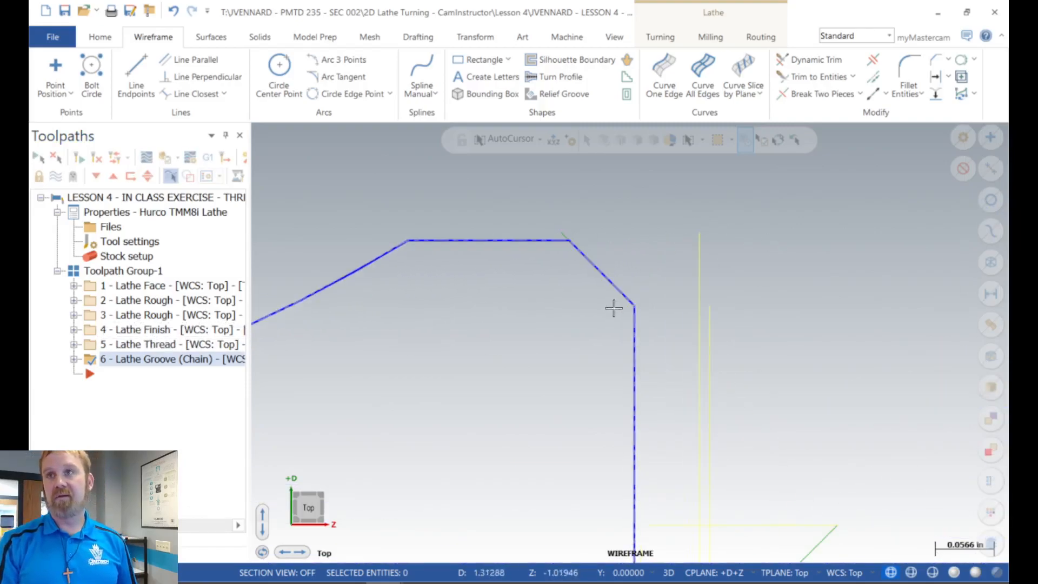
{"action": "scroll", "coordinate": [690, 411], "scroll_direction": "down", "scroll_amount": 4}
{"action": "scroll", "coordinate": [676, 495], "scroll_direction": "up", "scroll_amount": 3}
{"action": "scroll", "coordinate": [517, 384], "scroll_direction": "down", "scroll_amount": 1}
{"action": "scroll", "coordinate": [513, 373], "scroll_direction": "down", "scroll_amount": 4}
{"action": "scroll", "coordinate": [753, 413], "scroll_direction": "up", "scroll_amount": 3}
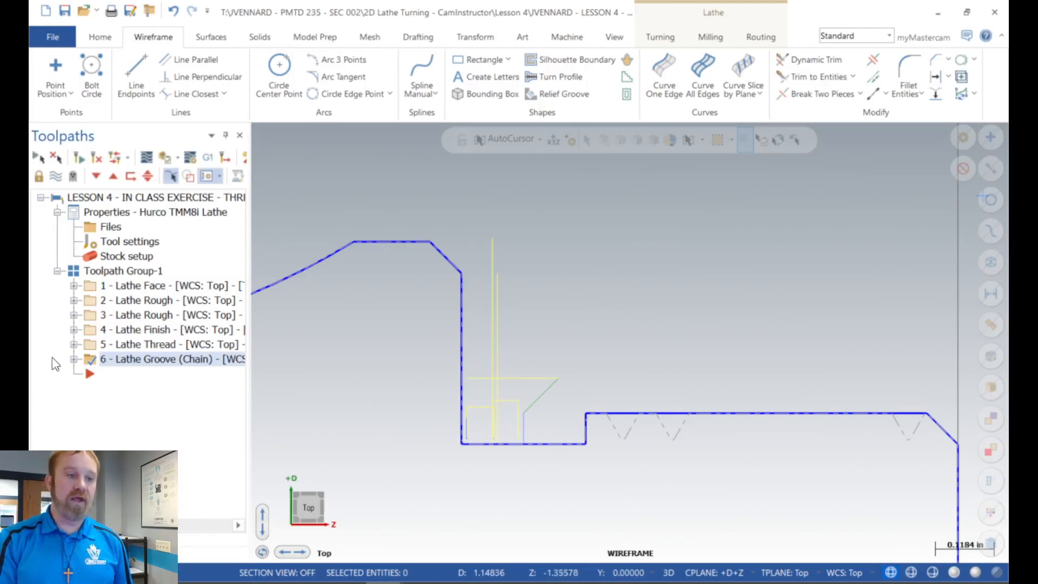
Step: Open the groove shape parameters of operation 6 and inspect the shoulder wall beside the relief groove toolpath
{"action": "left_click", "coordinate": [75, 358]}
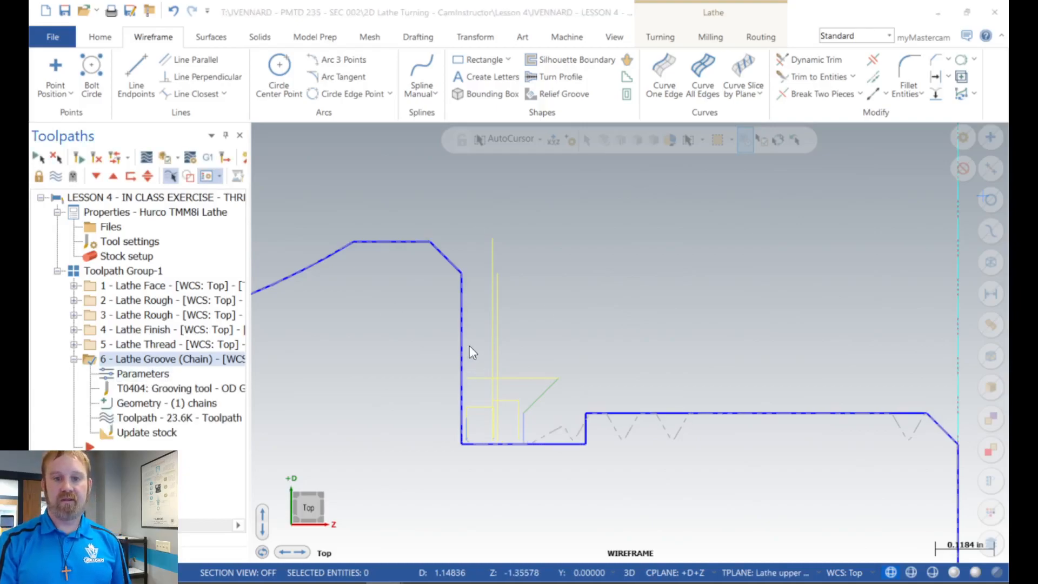
{"action": "left_click", "coordinate": [144, 373]}
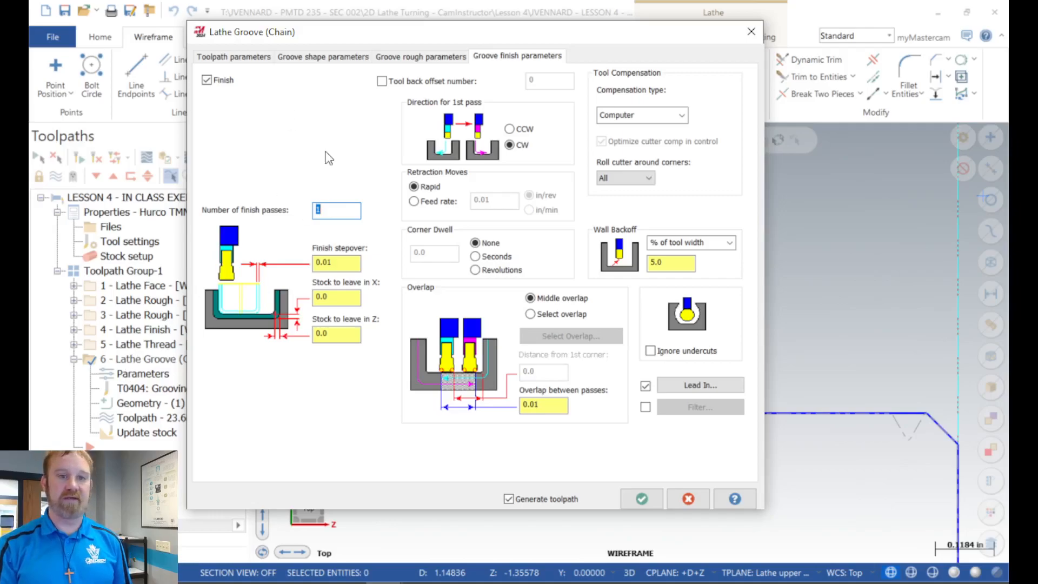
{"action": "left_click", "coordinate": [329, 57]}
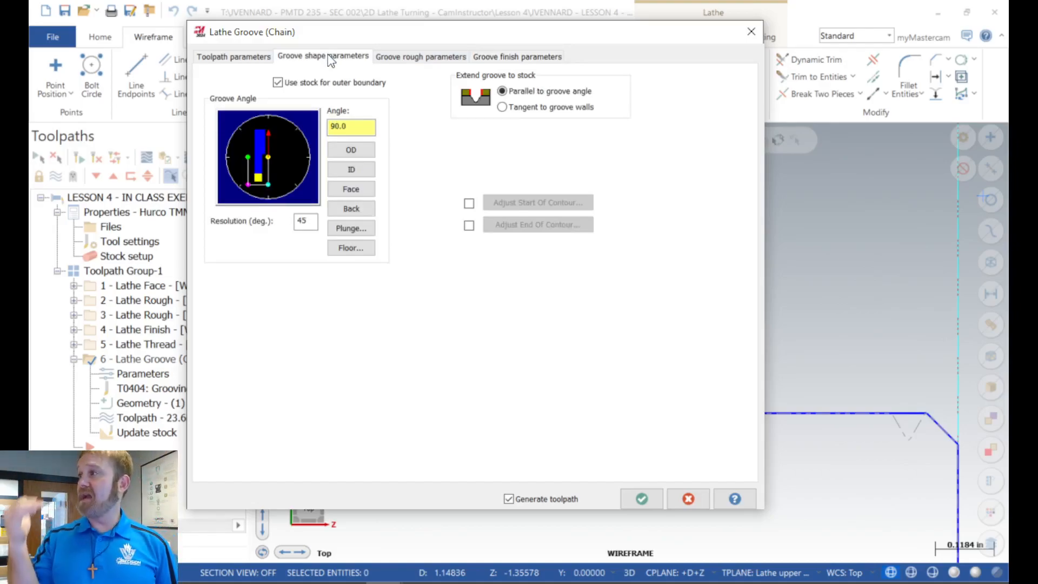
{"action": "left_click_drag", "start_coordinate": [336, 40], "coordinate": [901, 29]}
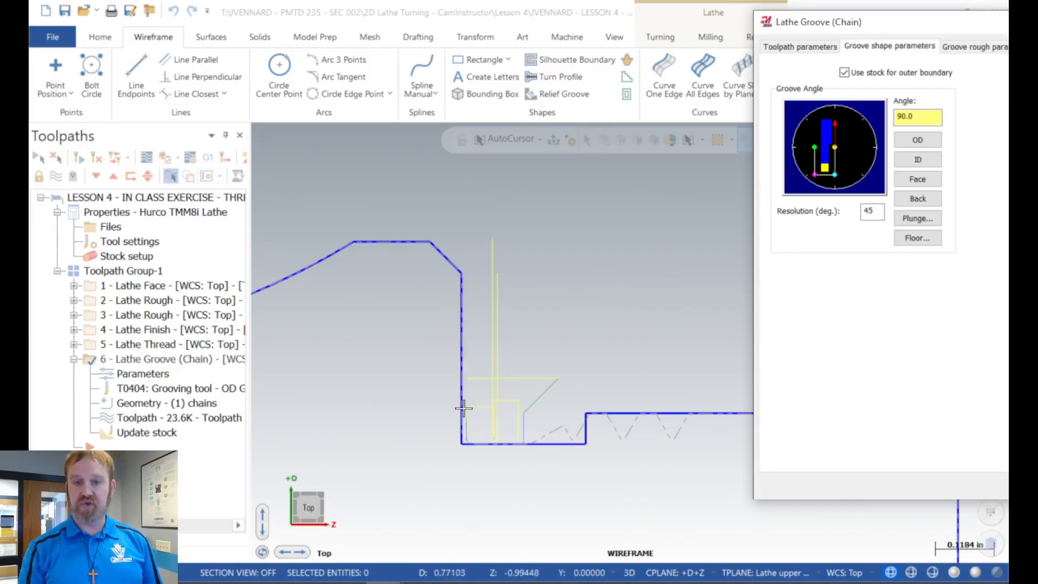
{"action": "key", "text": "ctrl"}
{"action": "key", "text": "ctrl"}
{"action": "key", "text": "ctrl"}
{"action": "key", "text": "ctrl"}
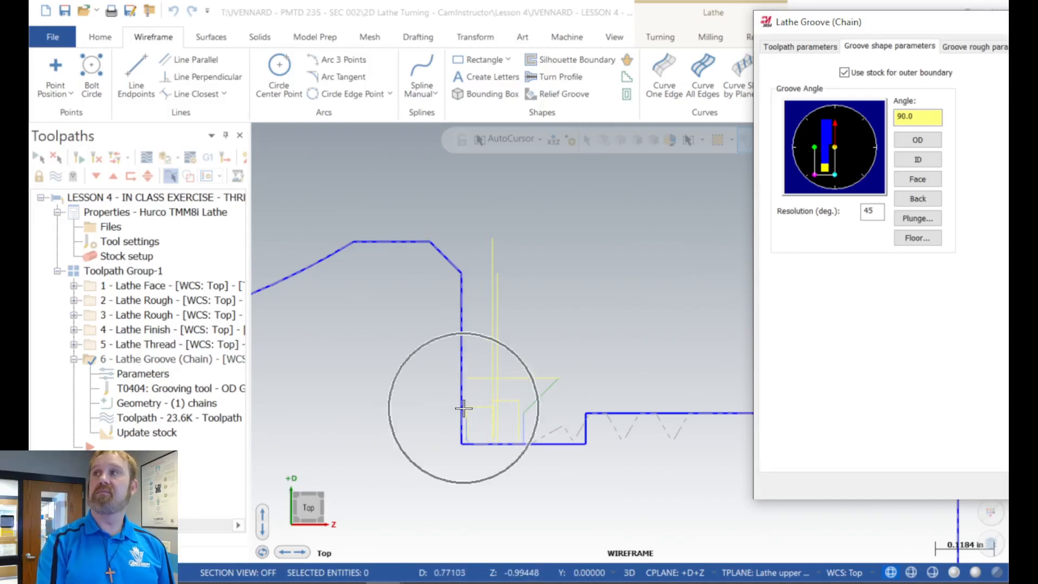
{"action": "key", "text": "ctrl"}
{"action": "key", "text": "ctrl"}
{"action": "key", "text": "ctrl"}
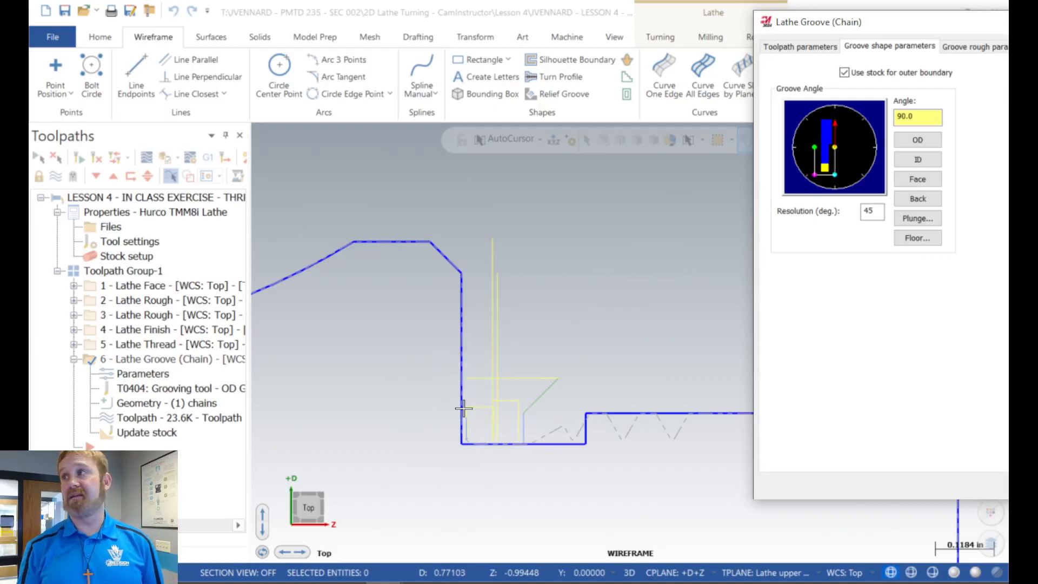
Step: Enable adjusting the end of the groove contour and turn on Extend / shorten contour with the Shorten option
{"action": "left_click_drag", "start_coordinate": [920, 23], "coordinate": [599, 31]}
{"action": "left_click", "coordinate": [715, 222]}
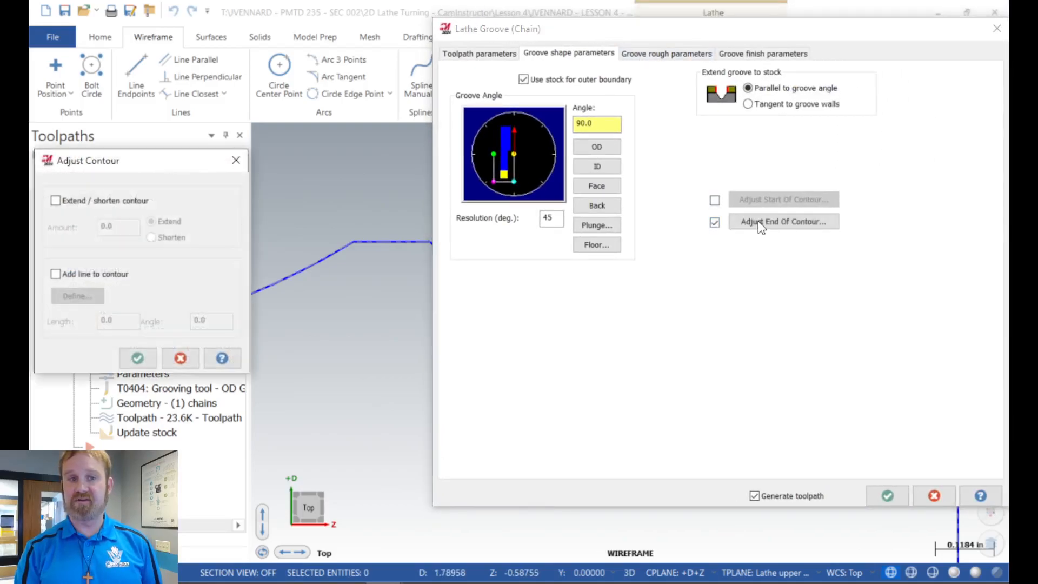
{"action": "left_click_drag", "start_coordinate": [152, 166], "coordinate": [589, 66]}
{"action": "left_click", "coordinate": [493, 97]}
{"action": "left_click", "coordinate": [589, 134]}
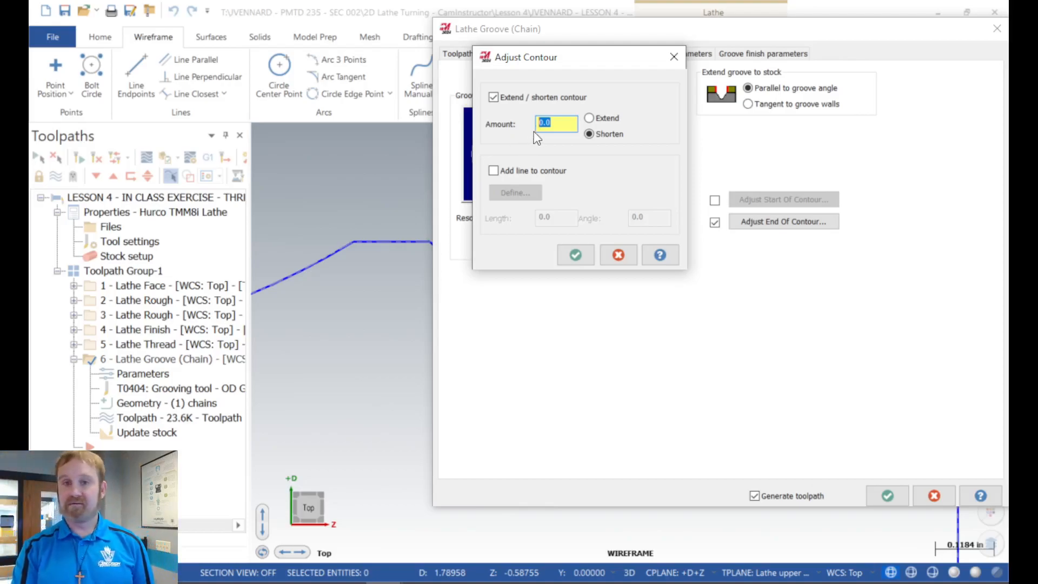
Step: Set the shortening amount to the distance between the tall shoulder wall's two endpoints minus .0625, and accept the contour adjustment
{"action": "right_click", "coordinate": [559, 123]}
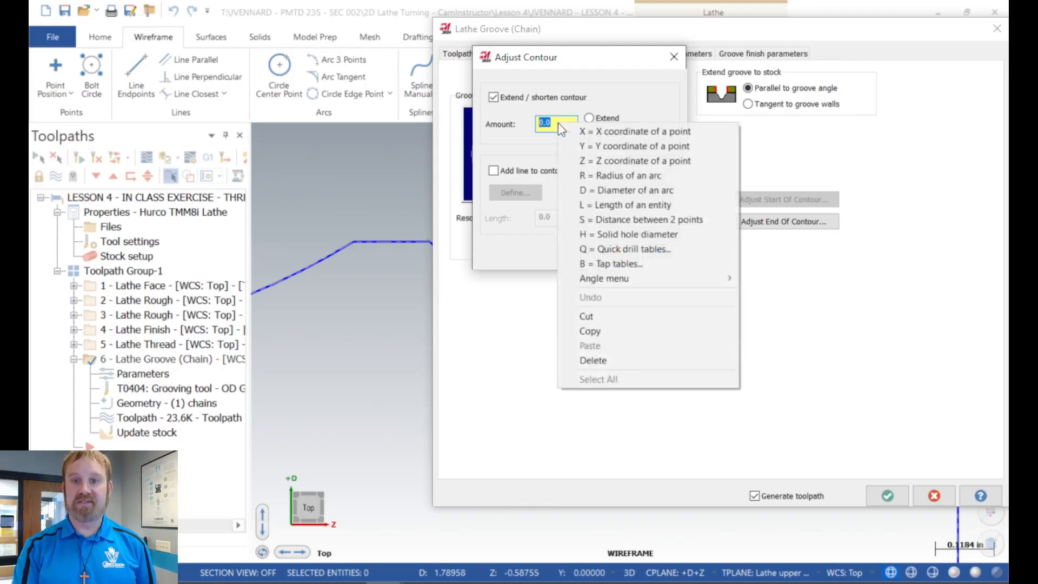
{"action": "left_click", "coordinate": [605, 219]}
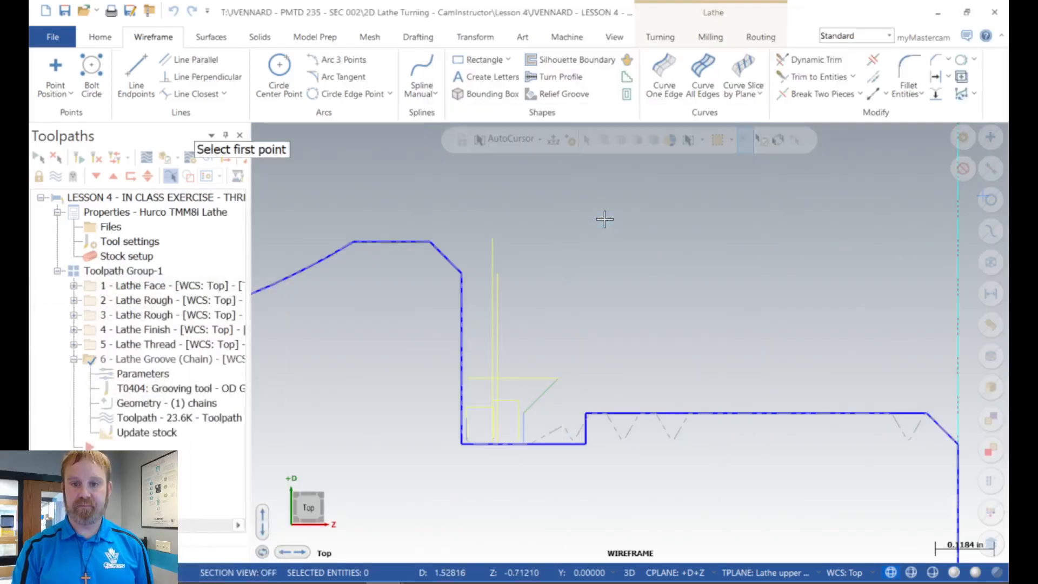
{"action": "left_click", "coordinate": [461, 272]}
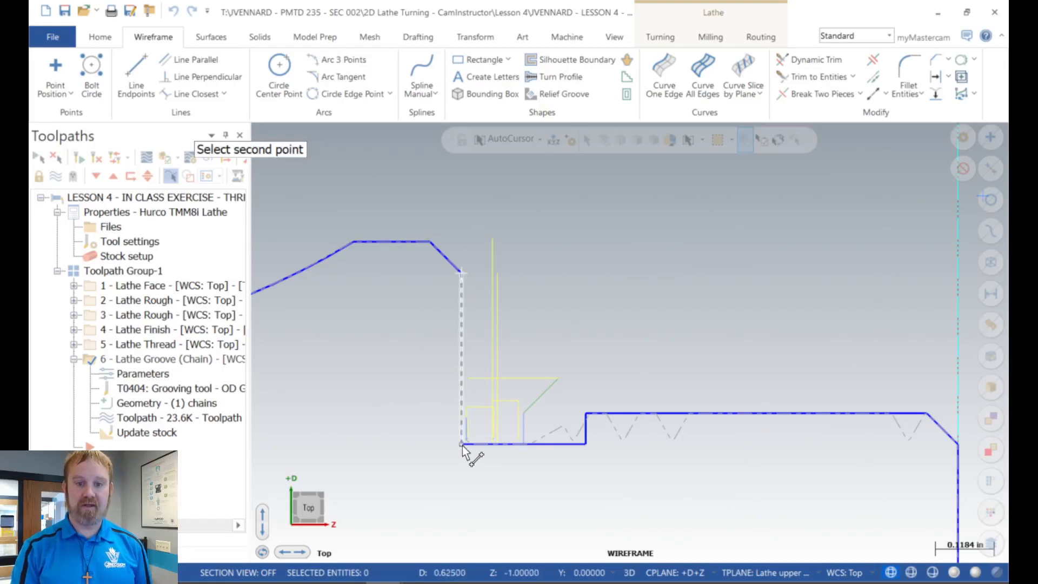
{"action": "left_click", "coordinate": [462, 444]}
{"action": "left_click", "coordinate": [567, 125]}
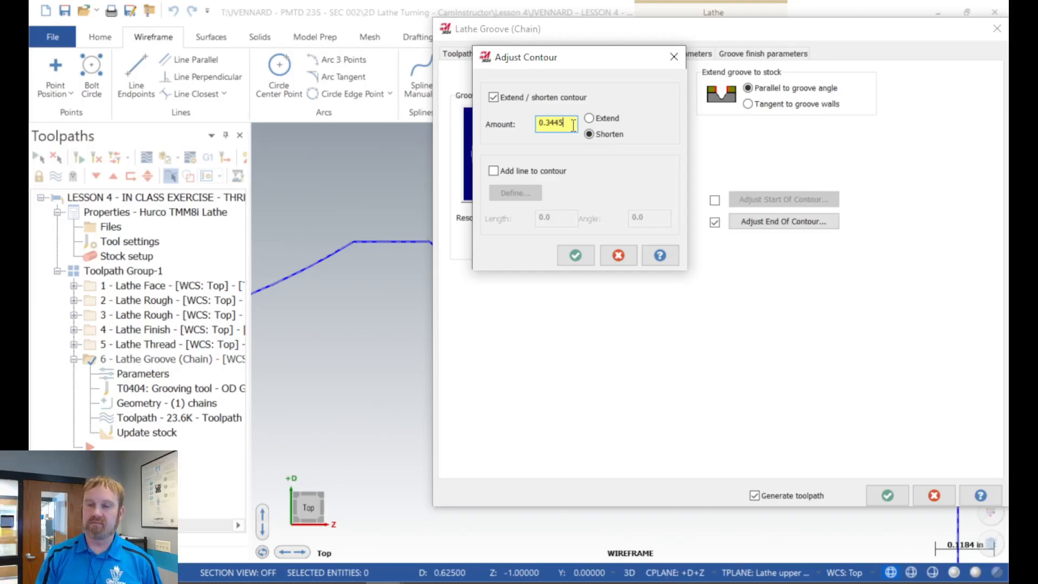
{"action": "type", "text": "-"}
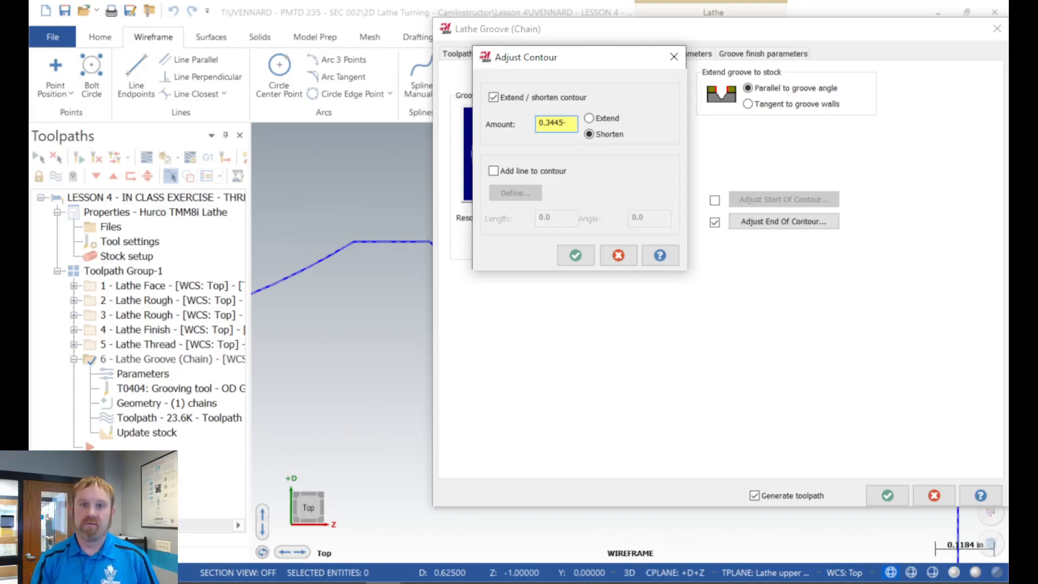
{"action": "type", "text": ".0625"}
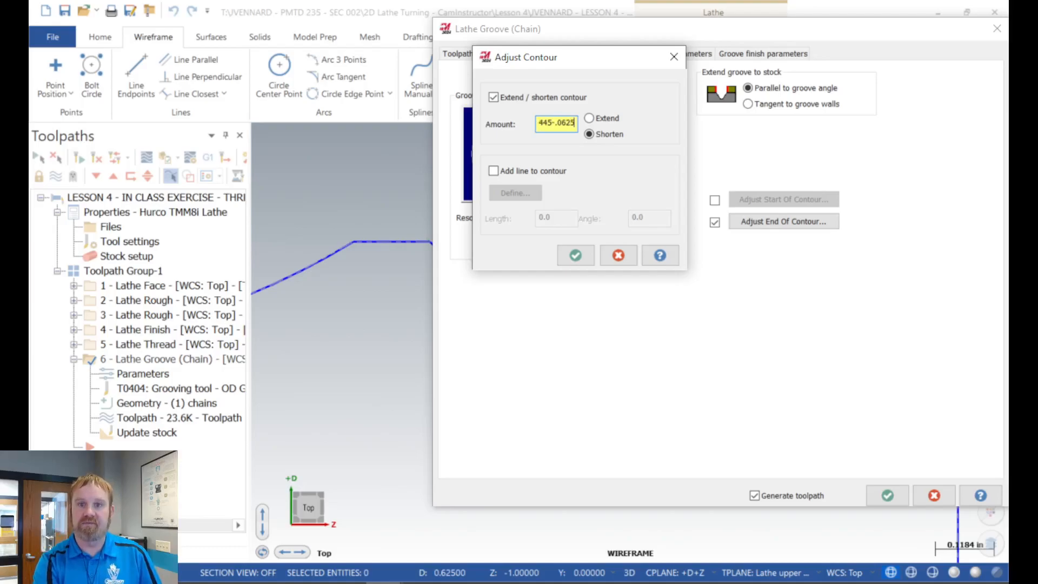
{"action": "key", "text": "Return"}
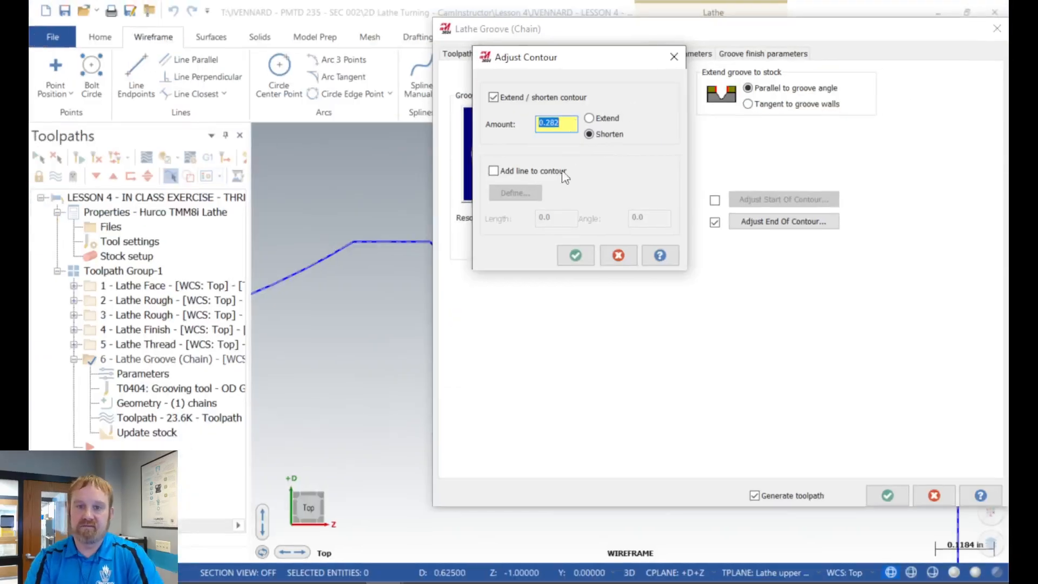
{"action": "left_click", "coordinate": [577, 258]}
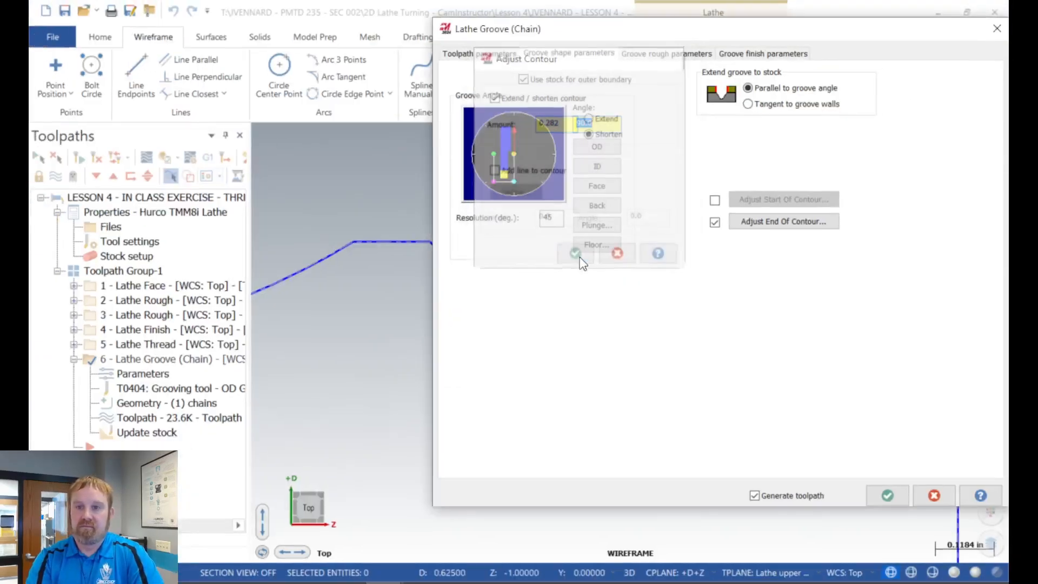
Step: Accept the groove parameters and regenerate operation 6, ignoring the tool clearance violation and continuing past the tool collision
{"action": "left_click", "coordinate": [887, 496]}
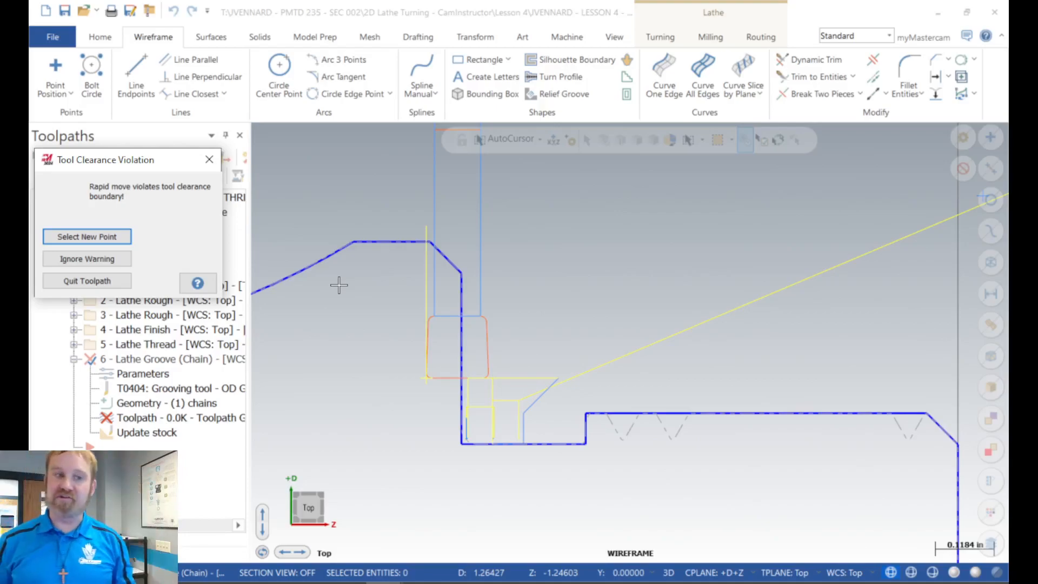
{"action": "left_click", "coordinate": [109, 259]}
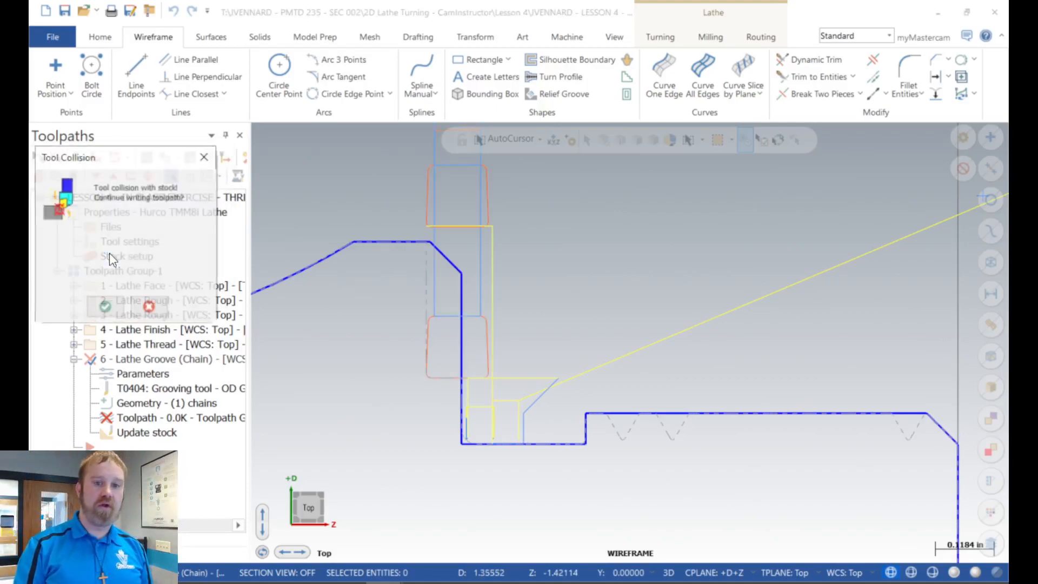
{"action": "left_click", "coordinate": [102, 307]}
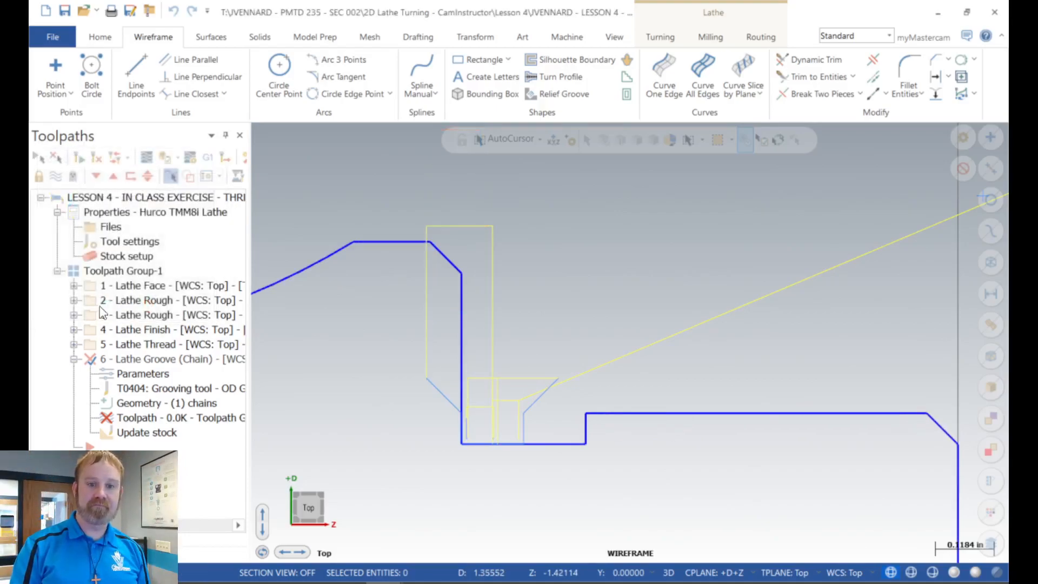
{"action": "scroll", "coordinate": [441, 404], "scroll_direction": "up", "scroll_amount": 3}
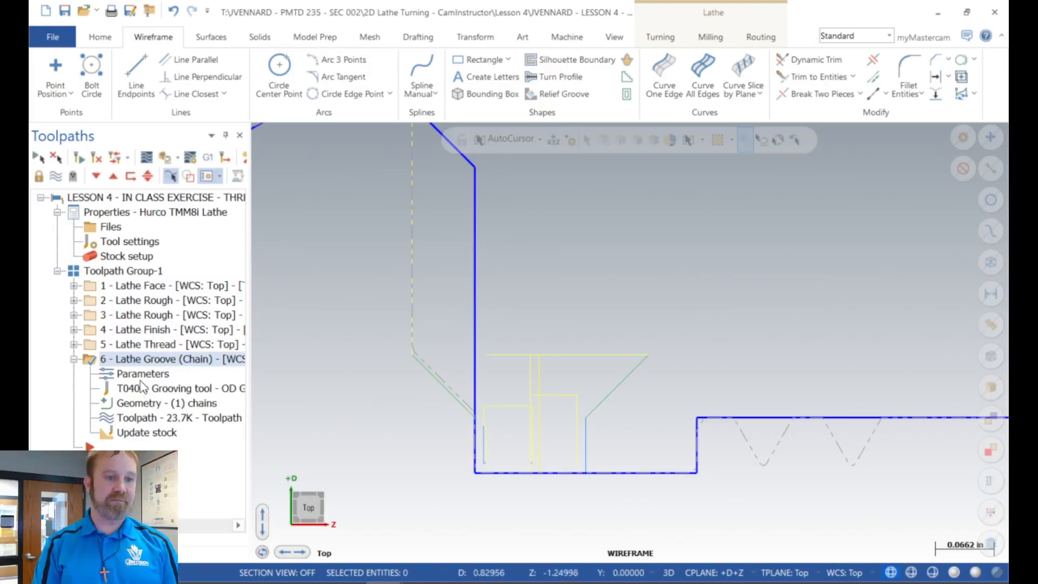
Step: In operation 6's groove finish parameters, set the second pass lead-in's entry vector angle to -135 degrees and accept the lead-in settings
{"action": "left_click", "coordinate": [153, 374]}
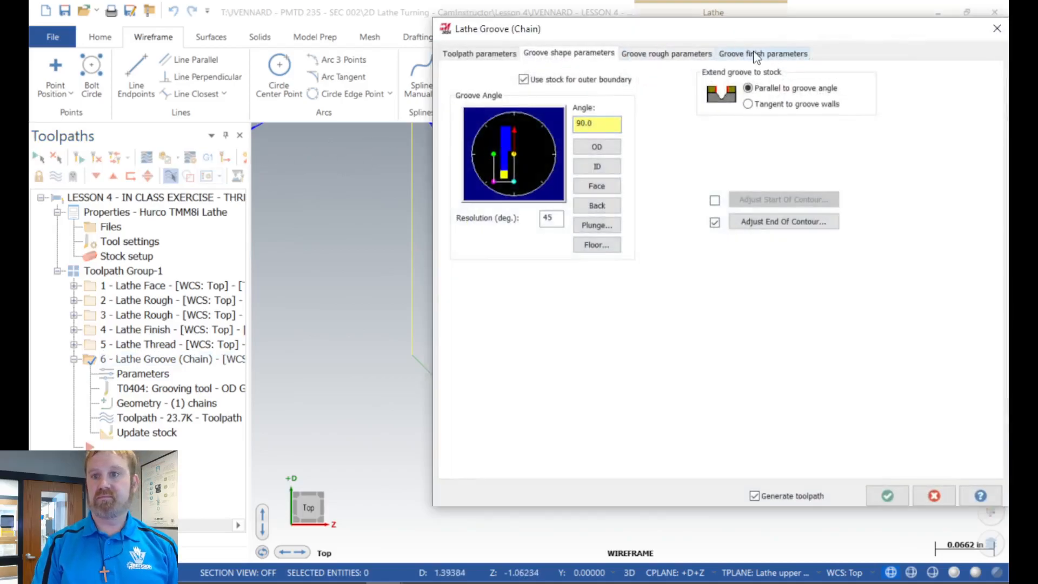
{"action": "left_click", "coordinate": [755, 54]}
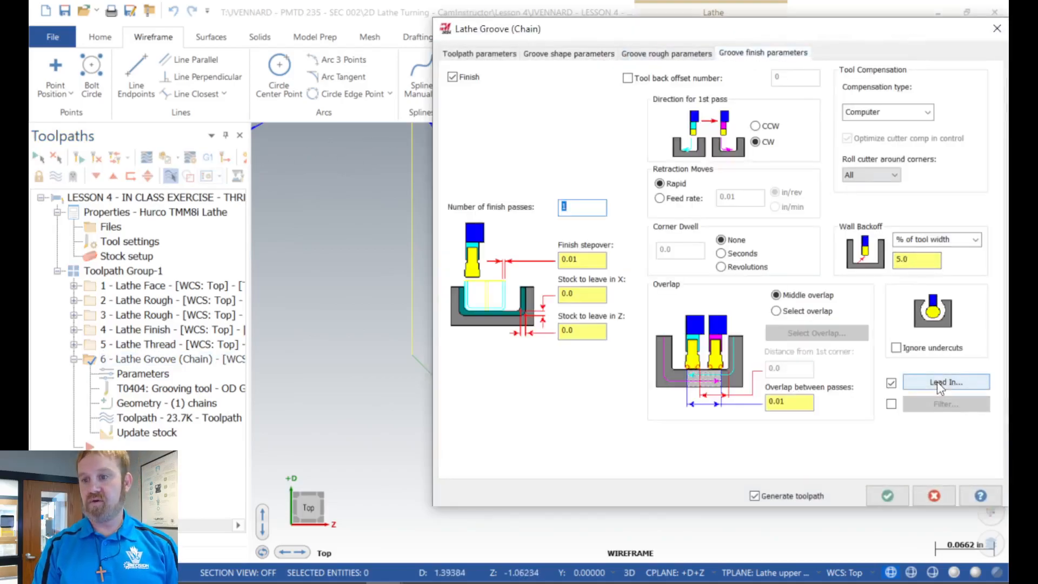
{"action": "left_click_drag", "start_coordinate": [788, 33], "coordinate": [528, 15]}
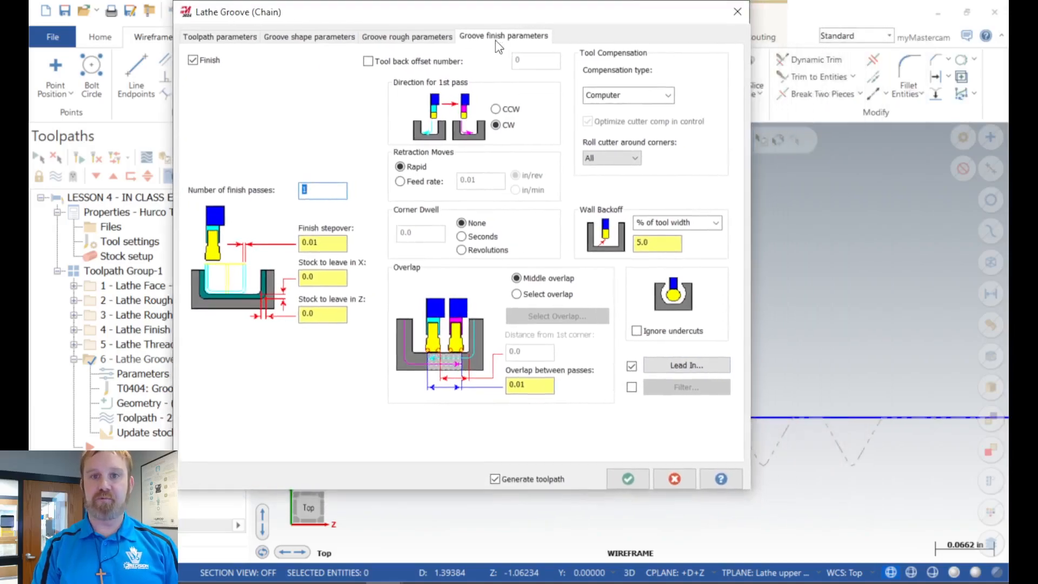
{"action": "left_click", "coordinate": [694, 367]}
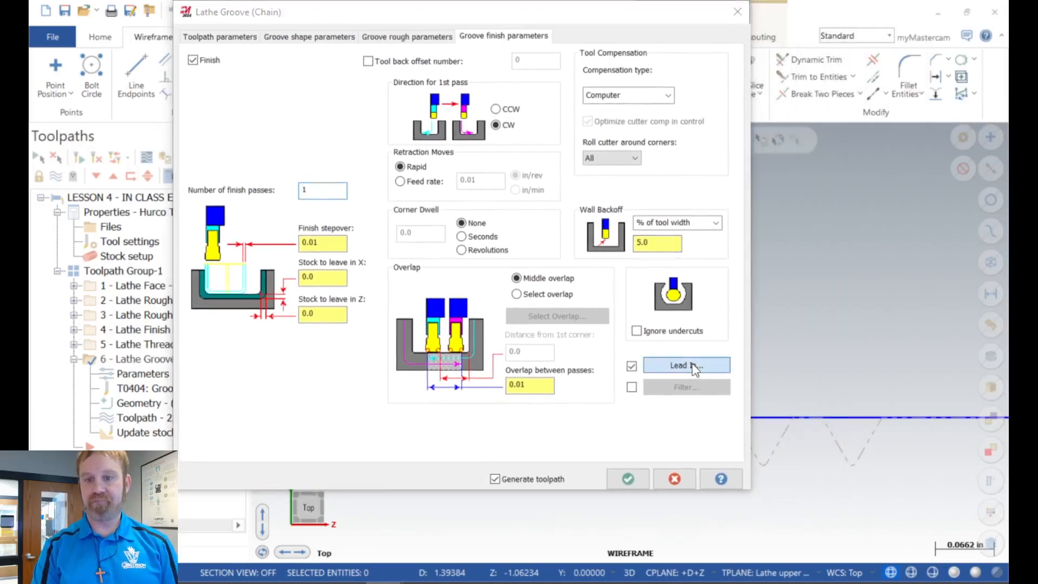
{"action": "left_click_drag", "start_coordinate": [253, 163], "coordinate": [389, 41]}
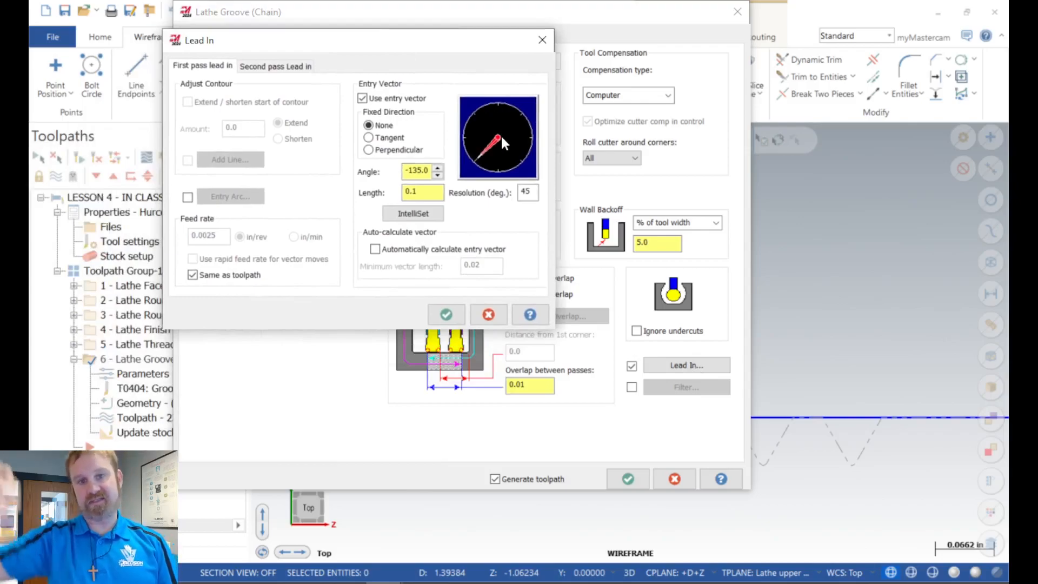
{"action": "left_click", "coordinate": [299, 70]}
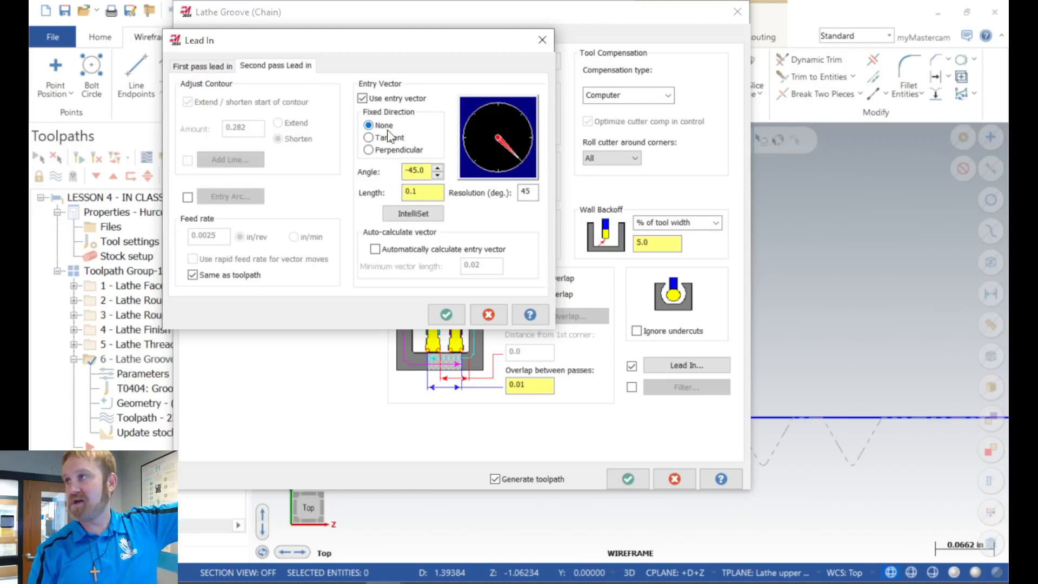
{"action": "left_click", "coordinate": [496, 152]}
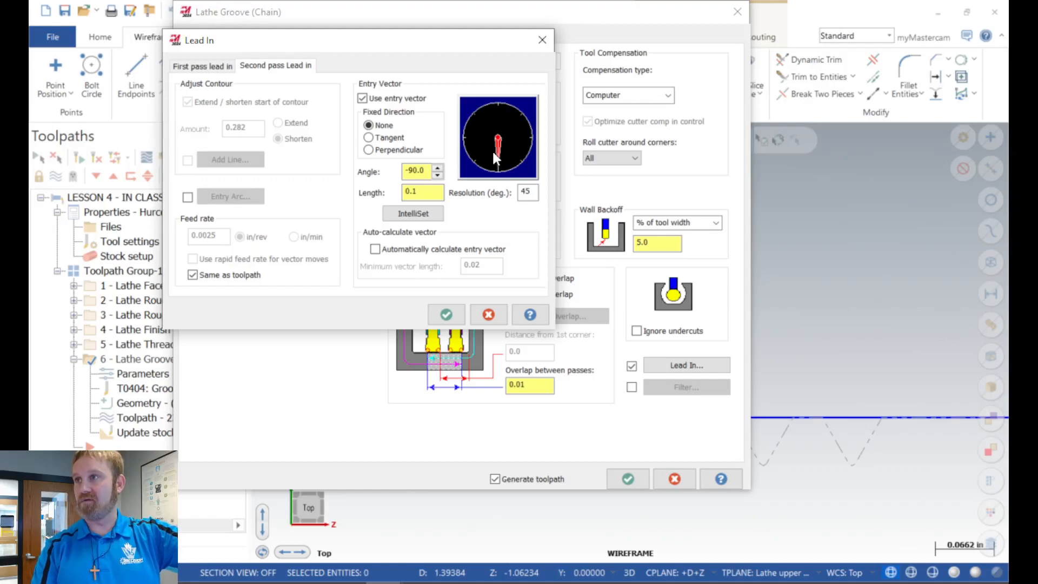
{"action": "left_click", "coordinate": [475, 161]}
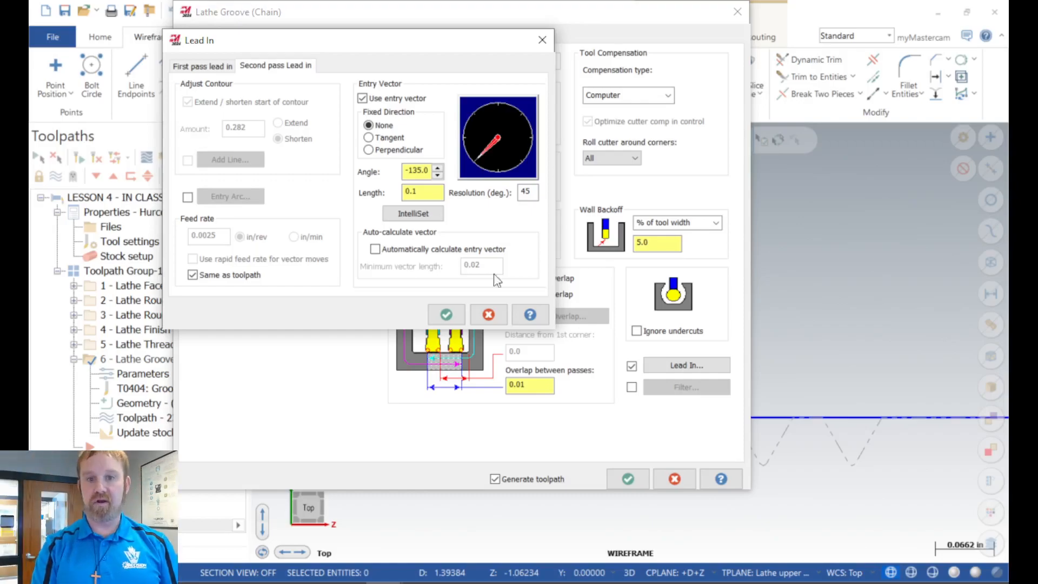
{"action": "left_click", "coordinate": [440, 319]}
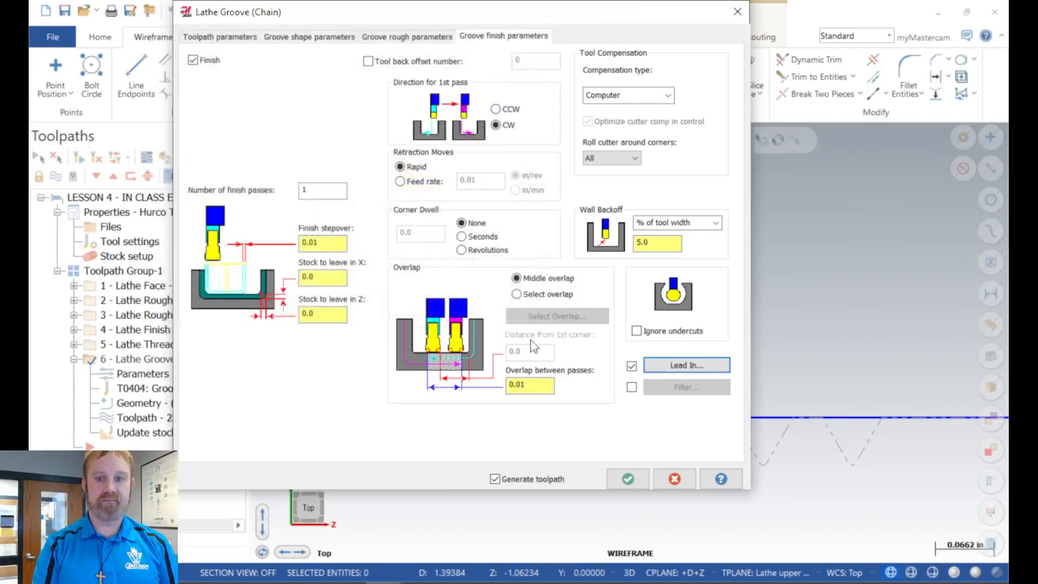
Step: Accept the groove parameters to regenerate operation 6 and inspect the second pass lead-in beside the shoulder wall
{"action": "left_click", "coordinate": [630, 479]}
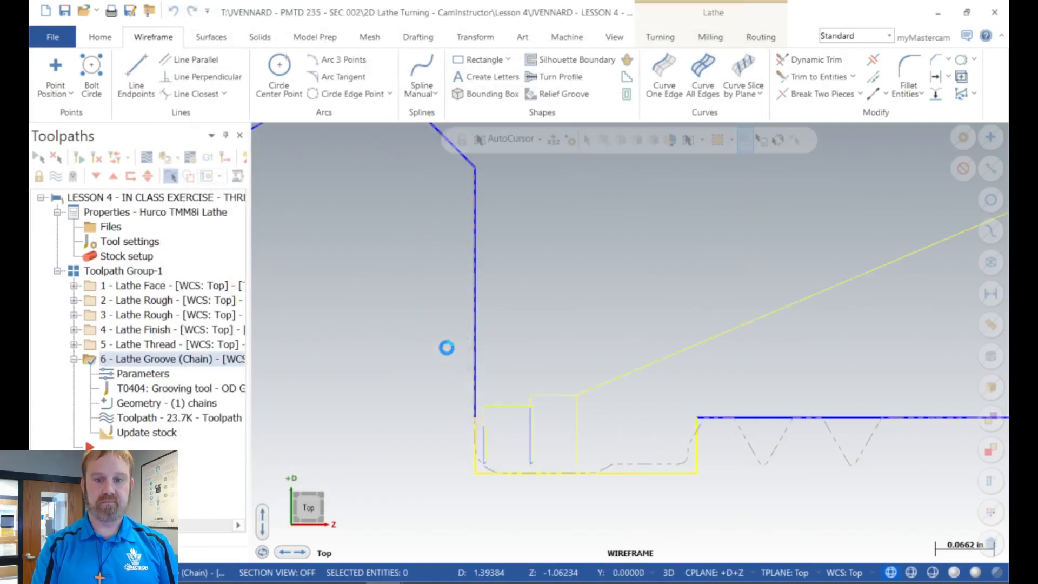
{"action": "scroll", "coordinate": [387, 312], "scroll_direction": "down", "scroll_amount": 4}
{"action": "scroll", "coordinate": [400, 310], "scroll_direction": "up", "scroll_amount": 1}
{"action": "scroll", "coordinate": [406, 310], "scroll_direction": "up", "scroll_amount": 3}
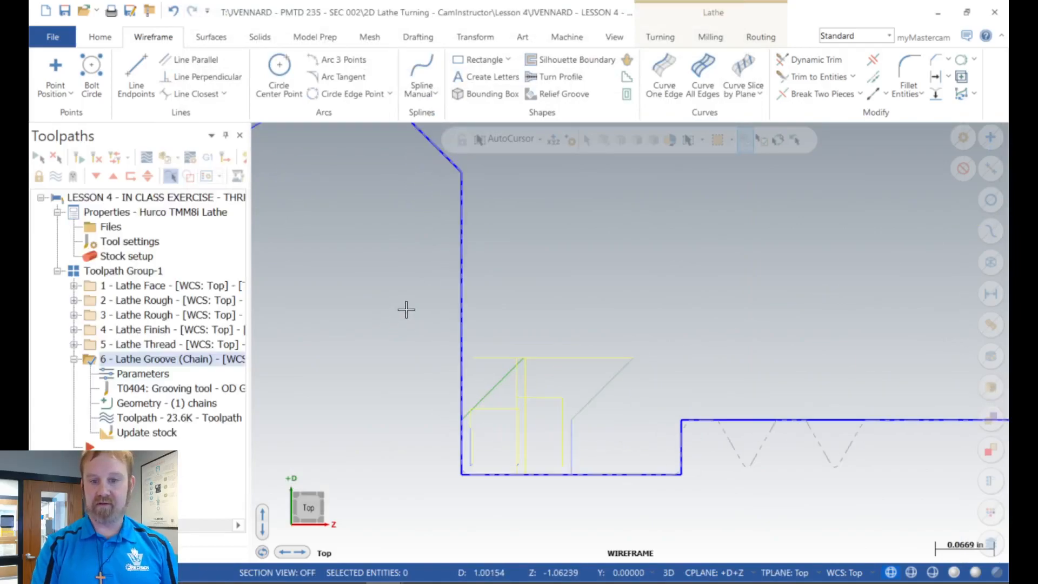
{"action": "scroll", "coordinate": [406, 309], "scroll_direction": "down", "scroll_amount": 3}
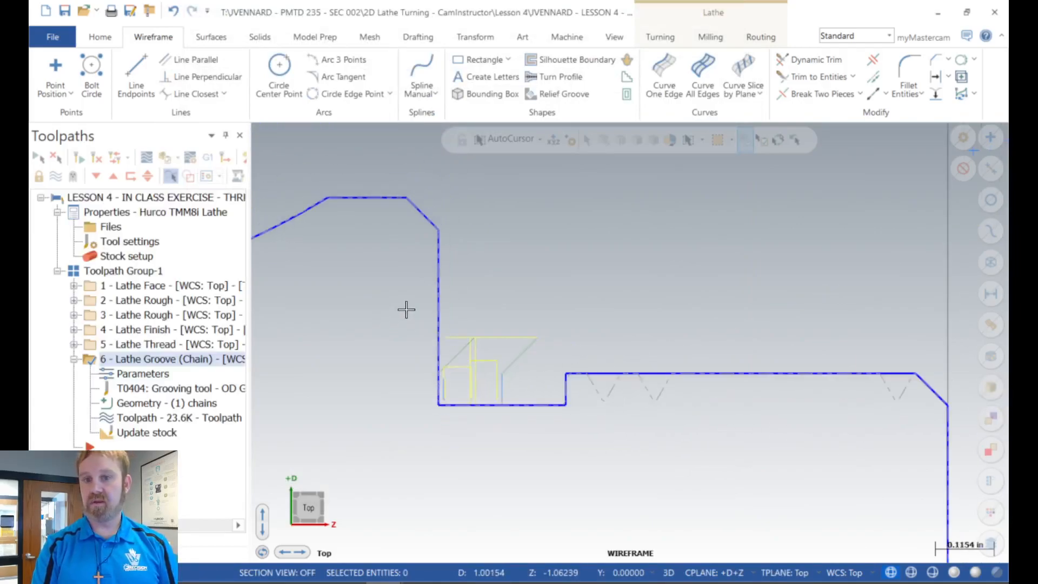
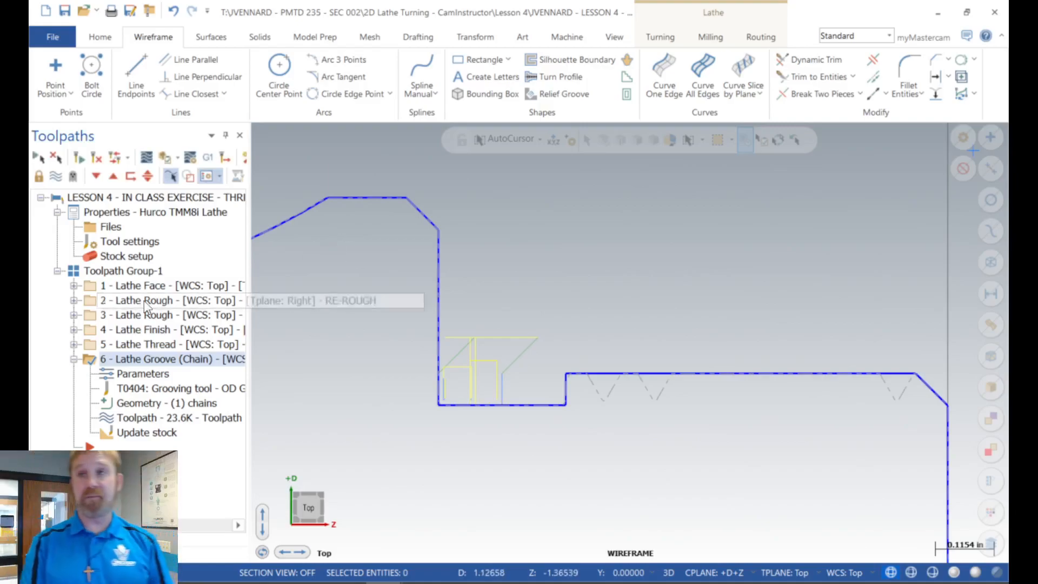
Step: Start a Groove toolpath defined by two points, from the groove's upper thread-side corner to its floor corner at the shoulder wall
{"action": "scroll", "coordinate": [471, 365], "scroll_direction": "up", "scroll_amount": 4}
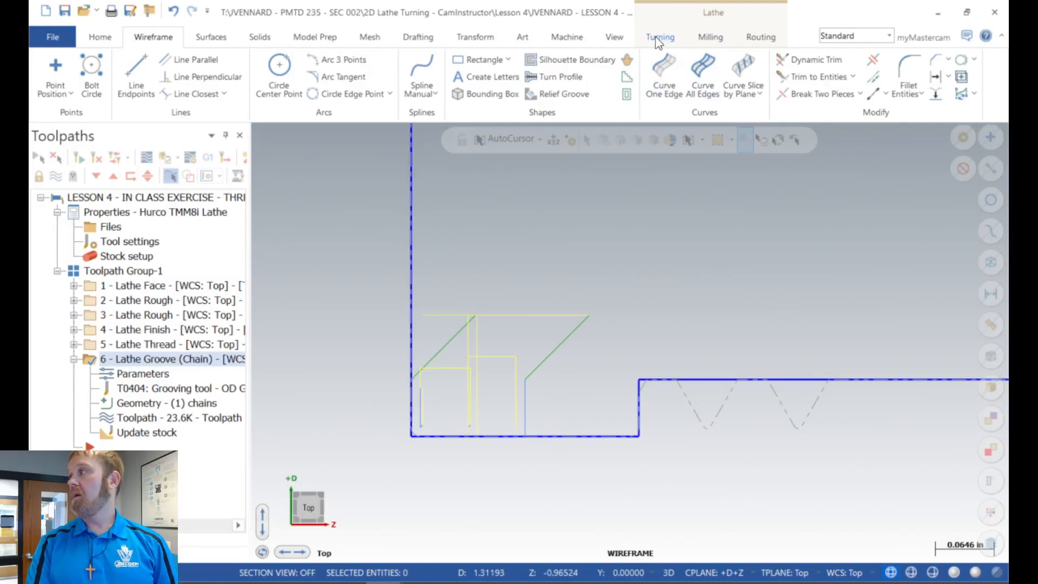
{"action": "left_click", "coordinate": [75, 359]}
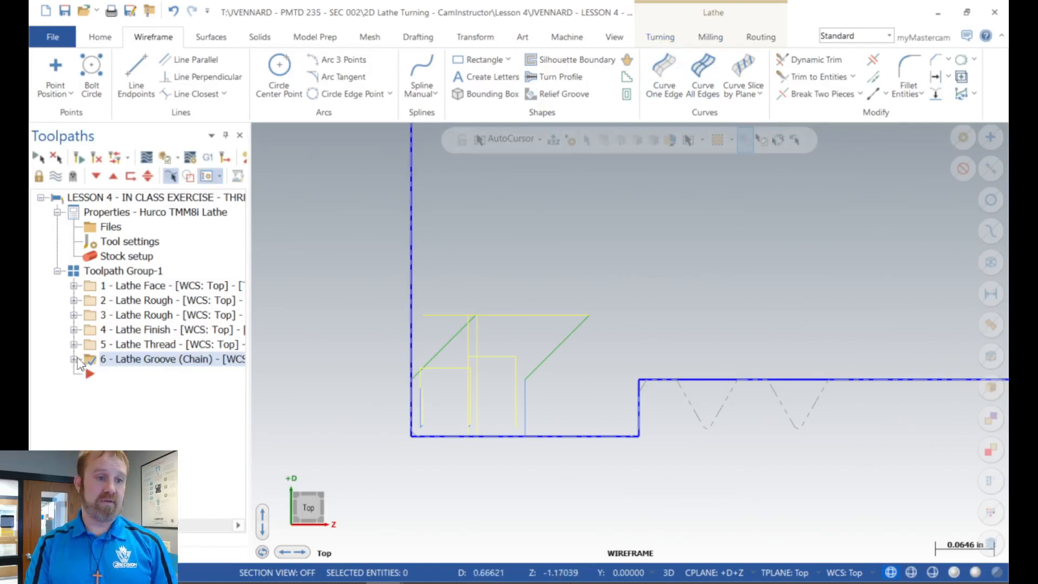
{"action": "left_click", "coordinate": [660, 37]}
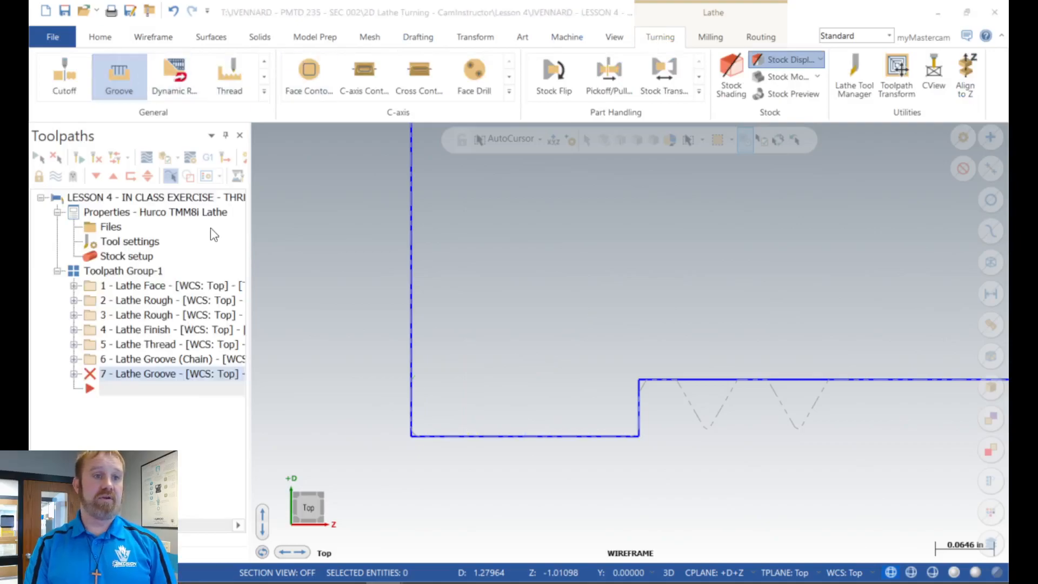
{"action": "left_click", "coordinate": [233, 75]}
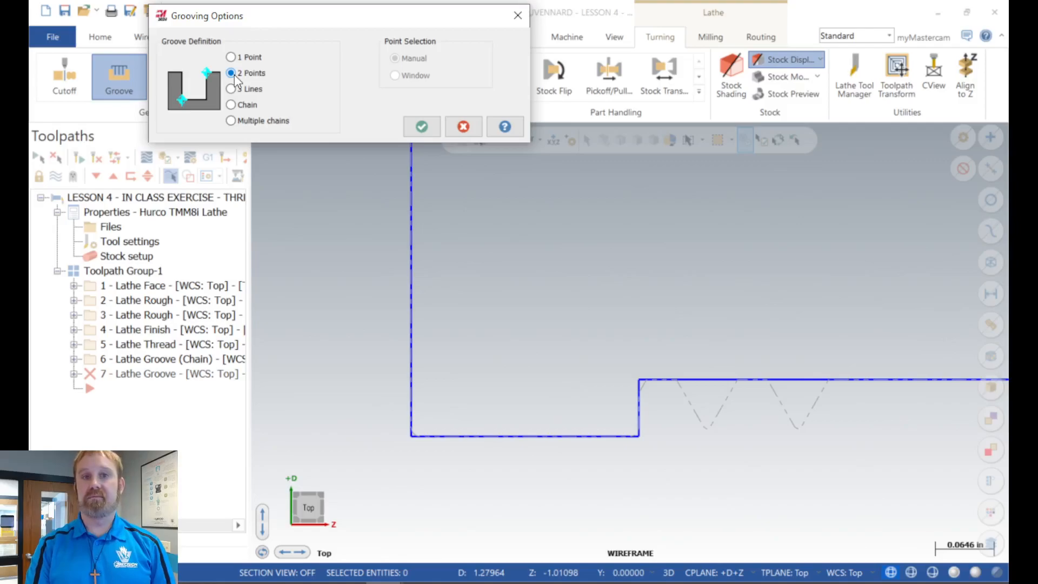
{"action": "left_click", "coordinate": [422, 127]}
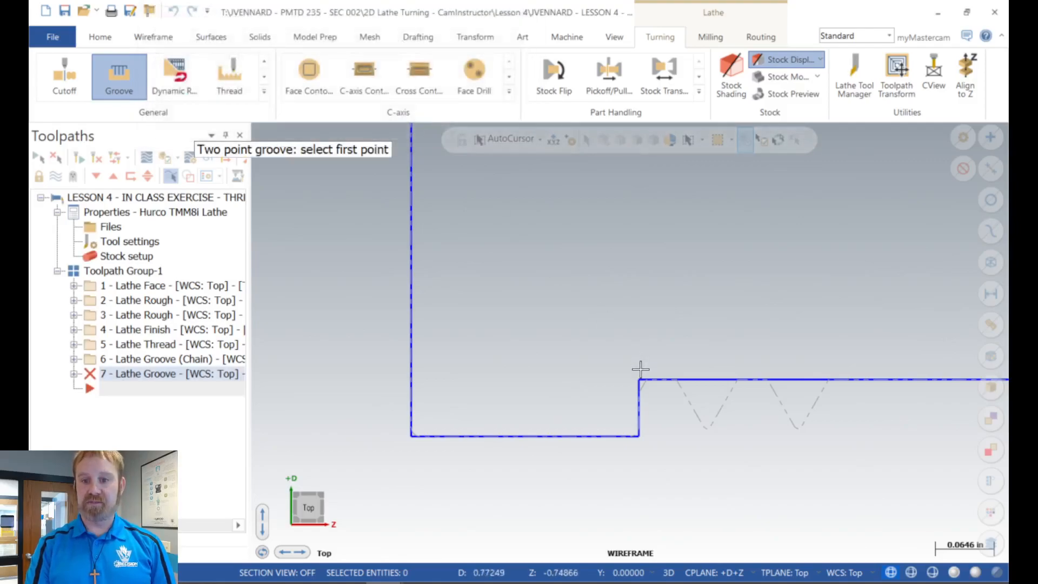
{"action": "left_click", "coordinate": [641, 389]}
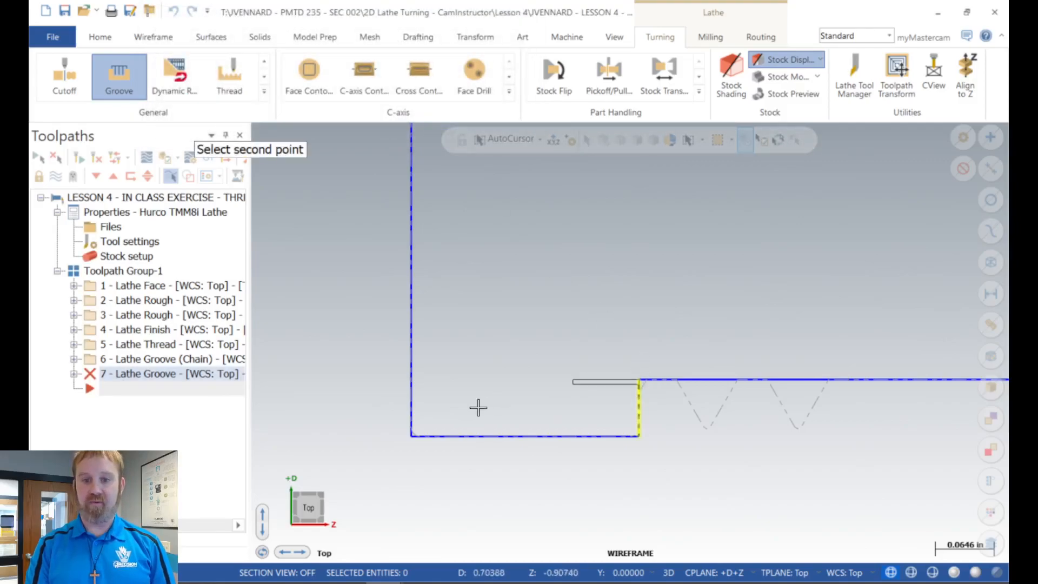
{"action": "left_click", "coordinate": [411, 436]}
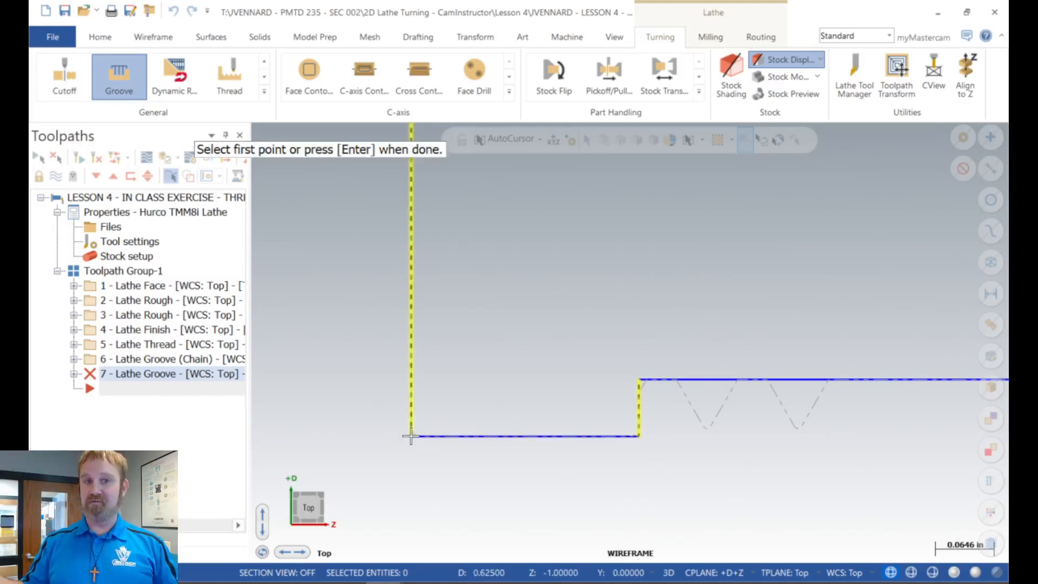
{"action": "key", "text": "Return"}
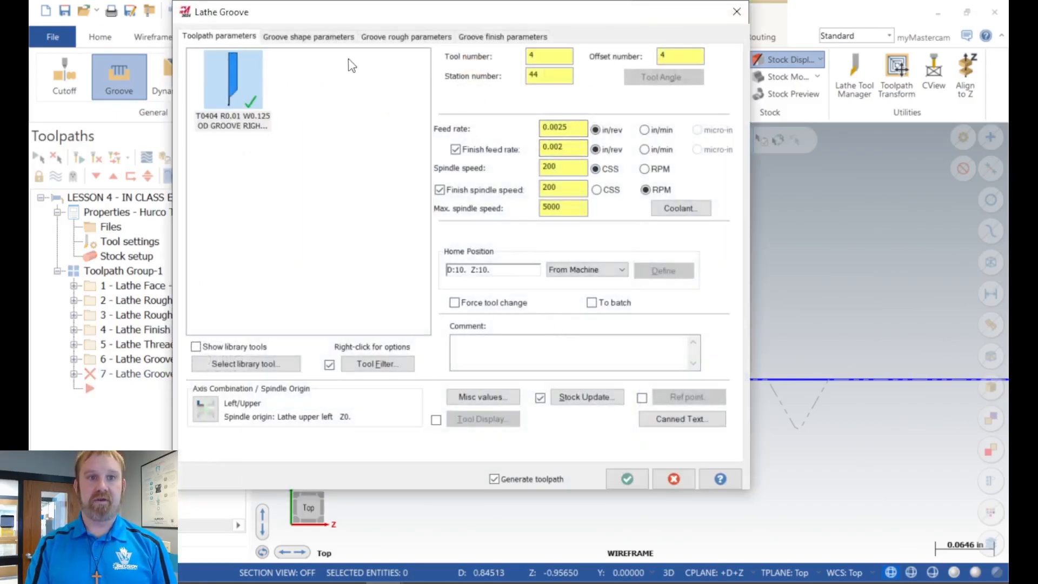
Step: Enable the use of stock for the outer boundary in the two-point groove's shape parameters and check its rough parameters
{"action": "left_click", "coordinate": [336, 38]}
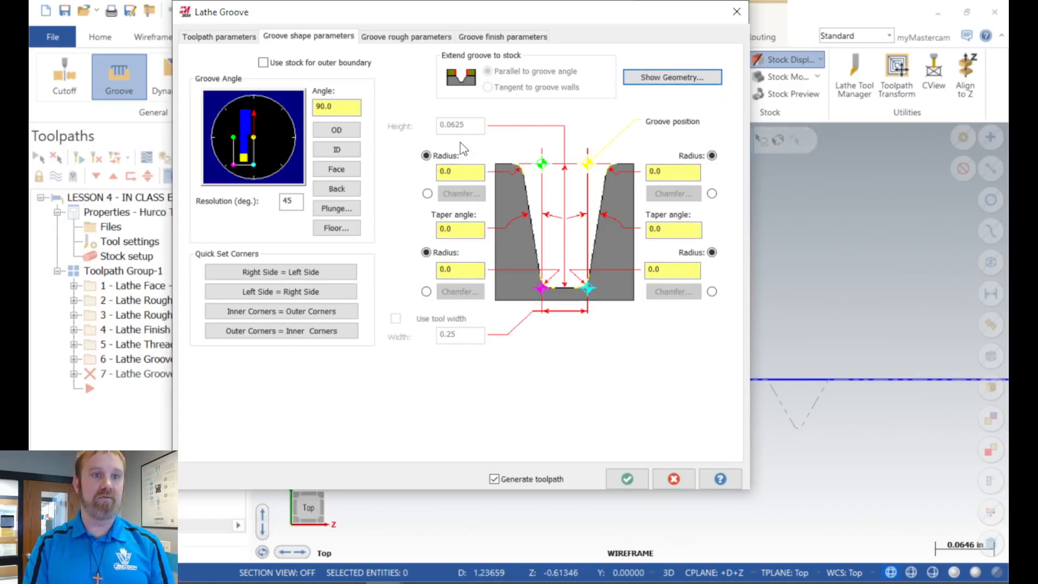
{"action": "left_click", "coordinate": [316, 63]}
{"action": "left_click", "coordinate": [376, 38]}
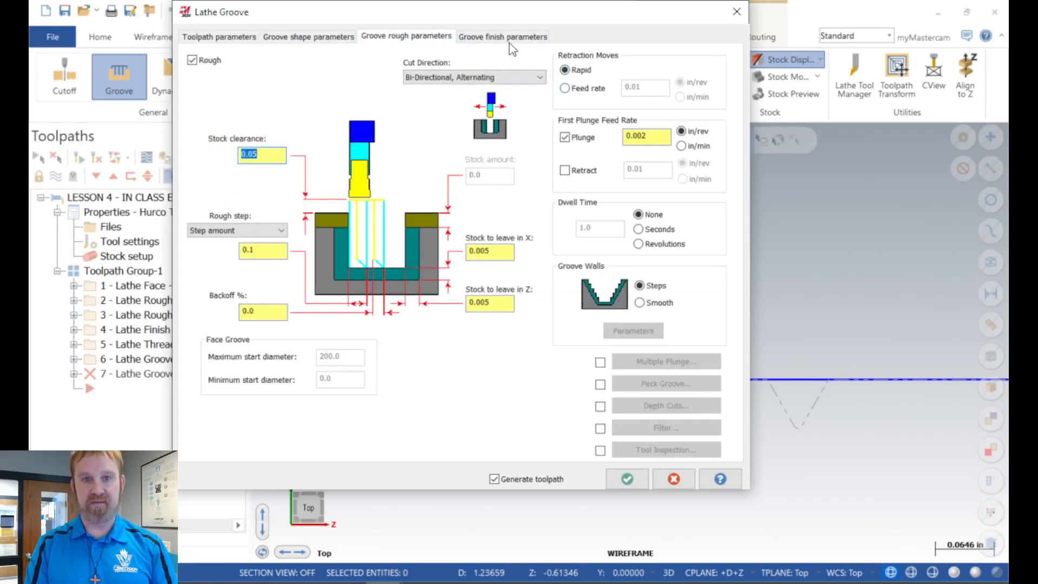
Step: In the two-point groove's finish parameters, set the second pass lead-in's entry vector angle to -135 degrees and accept the lead-in
{"action": "left_click", "coordinate": [492, 40]}
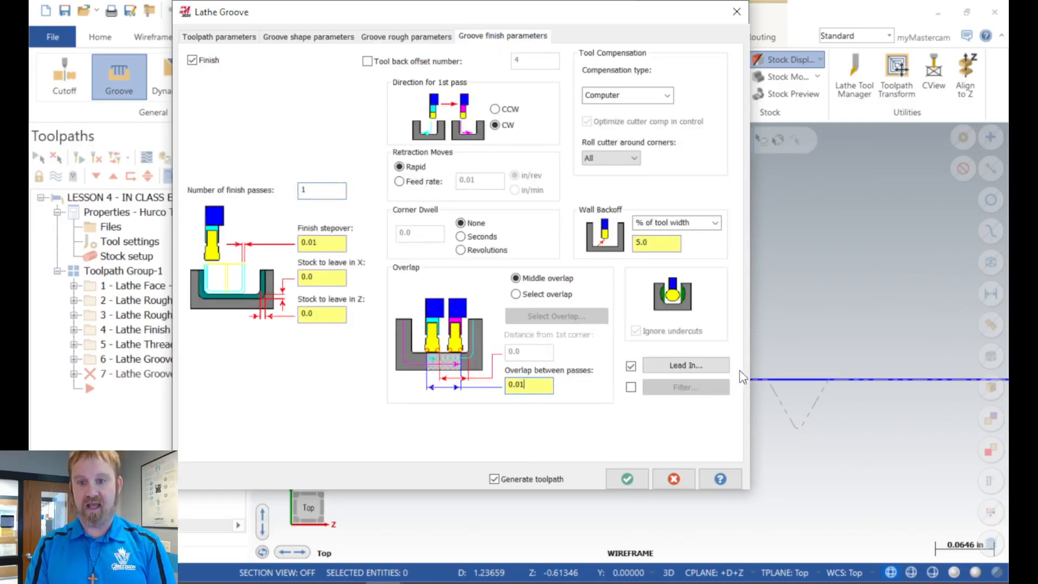
{"action": "left_click", "coordinate": [702, 366]}
{"action": "left_click", "coordinate": [286, 68]}
{"action": "left_click", "coordinate": [479, 161]}
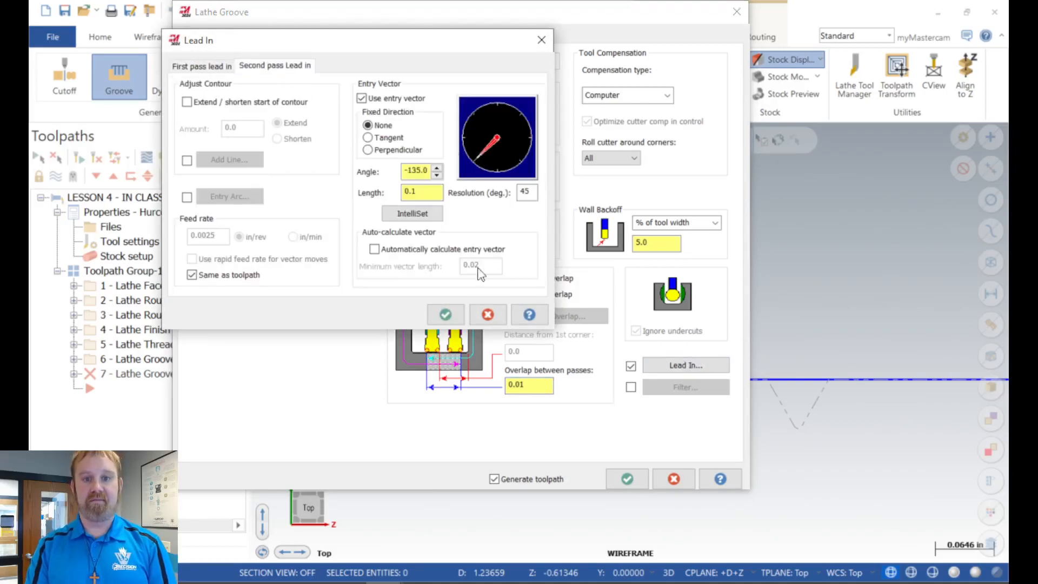
{"action": "left_click", "coordinate": [445, 314]}
Step: Accept the two-point groove's parameters to generate its toolpath and keep it as operation 7
{"action": "left_click", "coordinate": [627, 478]}
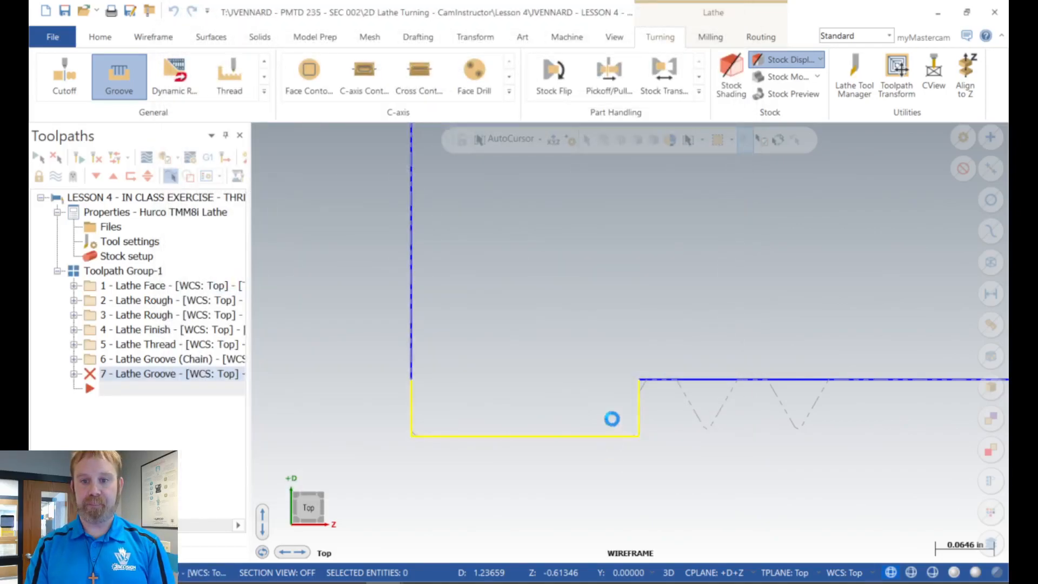
{"action": "left_click", "coordinate": [561, 333]}
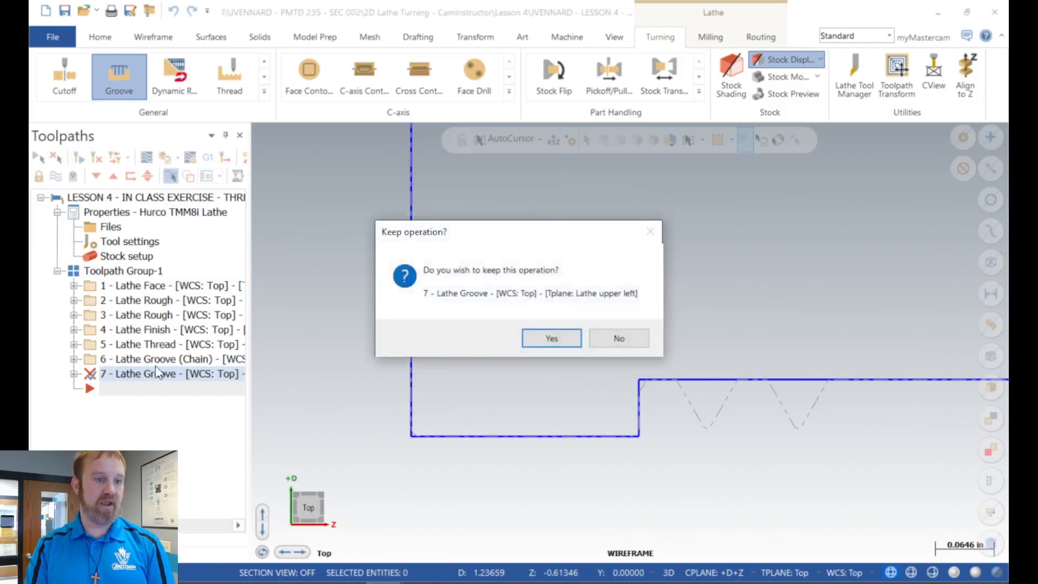
{"action": "left_click", "coordinate": [551, 338]}
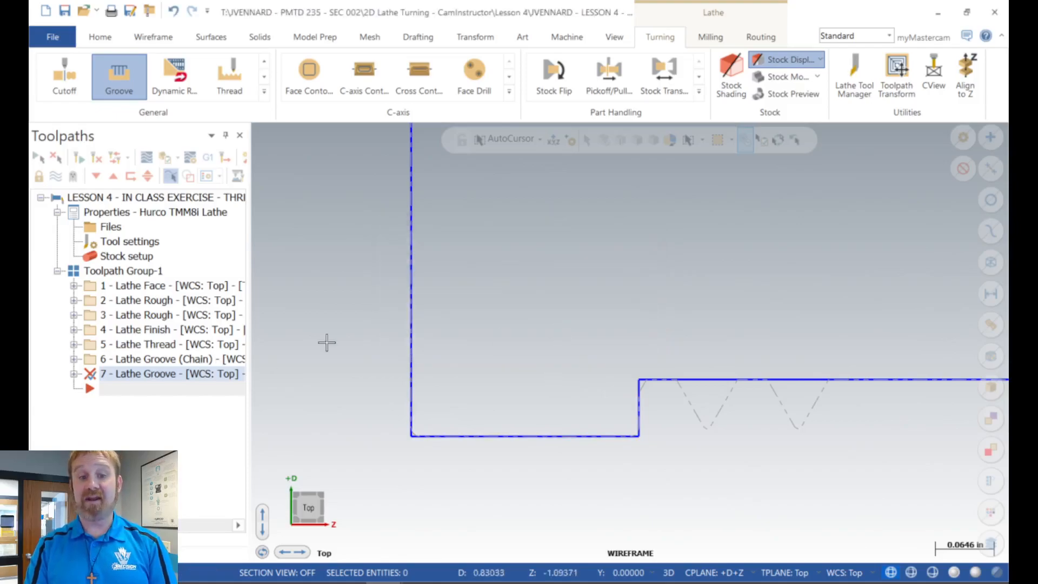
Step: Move the chain groove operation after the two-point groove operation in the toolpath group
{"action": "left_click", "coordinate": [115, 362]}
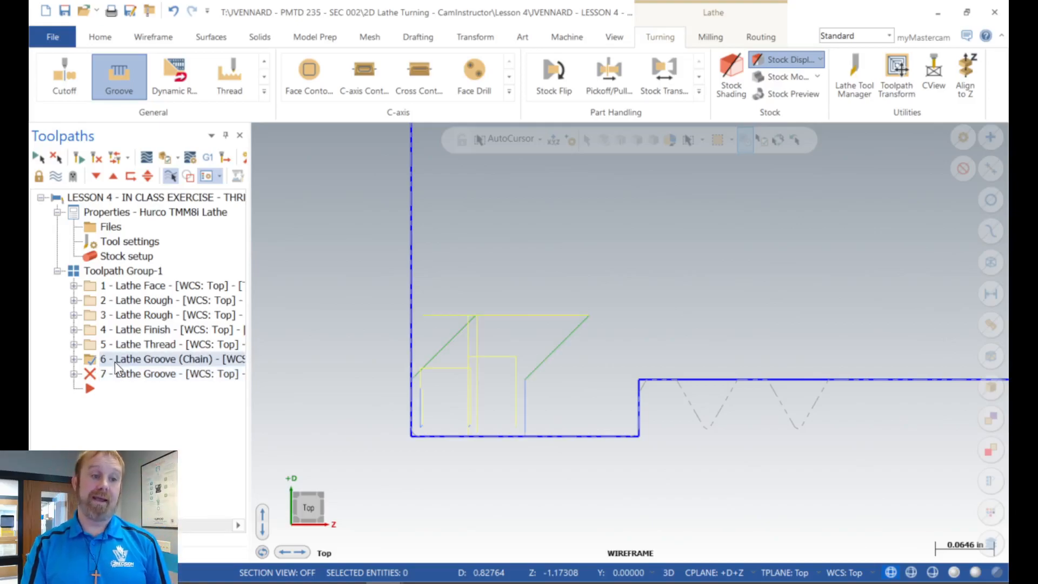
{"action": "left_click", "coordinate": [115, 373], "text": "ctrl"}
{"action": "right_click_drag", "start_coordinate": [115, 374], "coordinate": [114, 390]}
{"action": "left_click", "coordinate": [151, 417]}
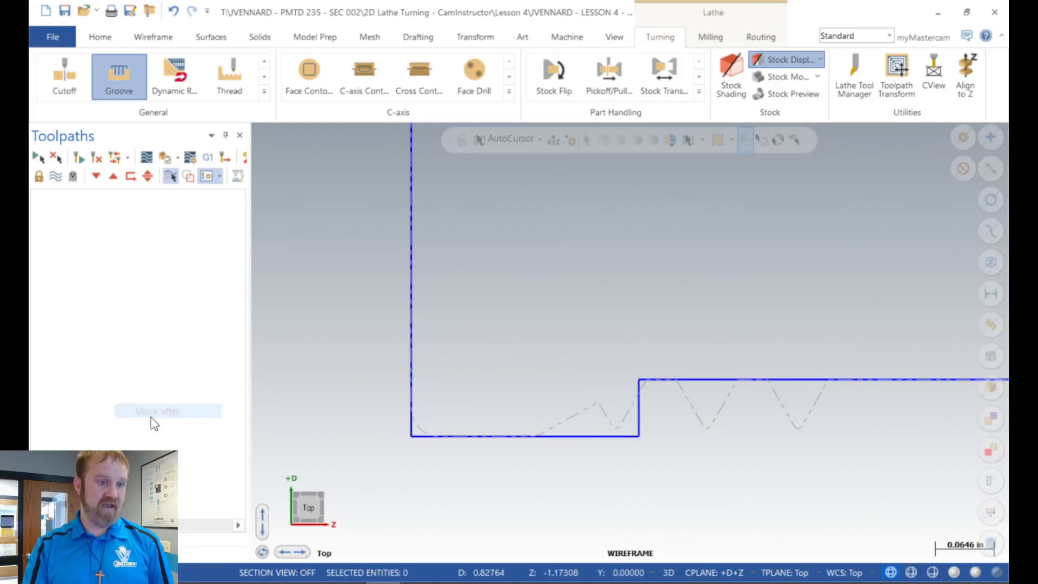
Step: Regenerate the two-point groove and the chain groove separately, and compare their toolpaths in the thread relief
{"action": "left_click", "coordinate": [103, 359]}
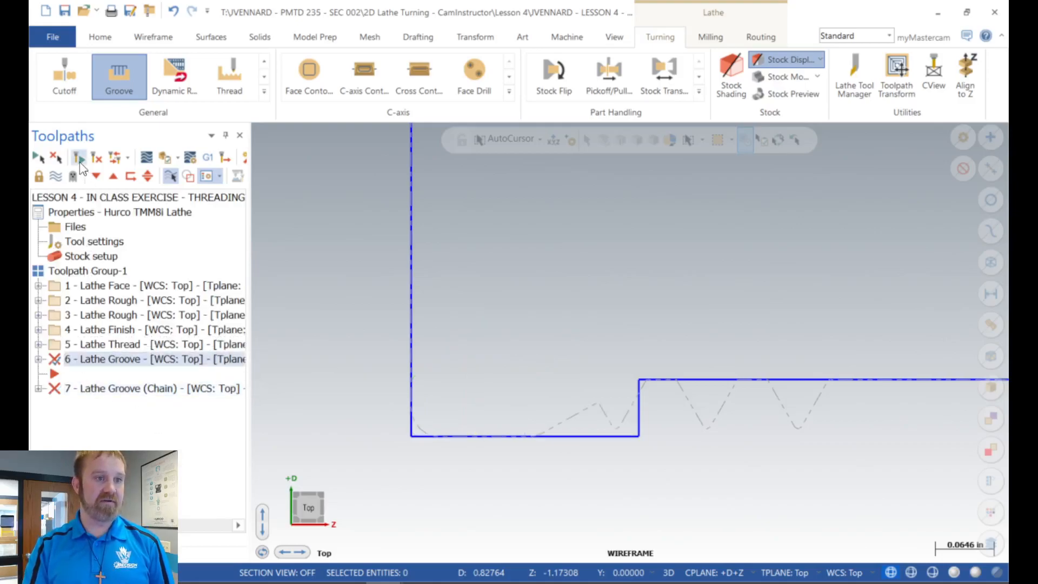
{"action": "left_click", "coordinate": [79, 157]}
{"action": "scroll", "coordinate": [642, 288], "scroll_direction": "down", "scroll_amount": 1}
{"action": "scroll", "coordinate": [642, 288], "scroll_direction": "down", "scroll_amount": 1}
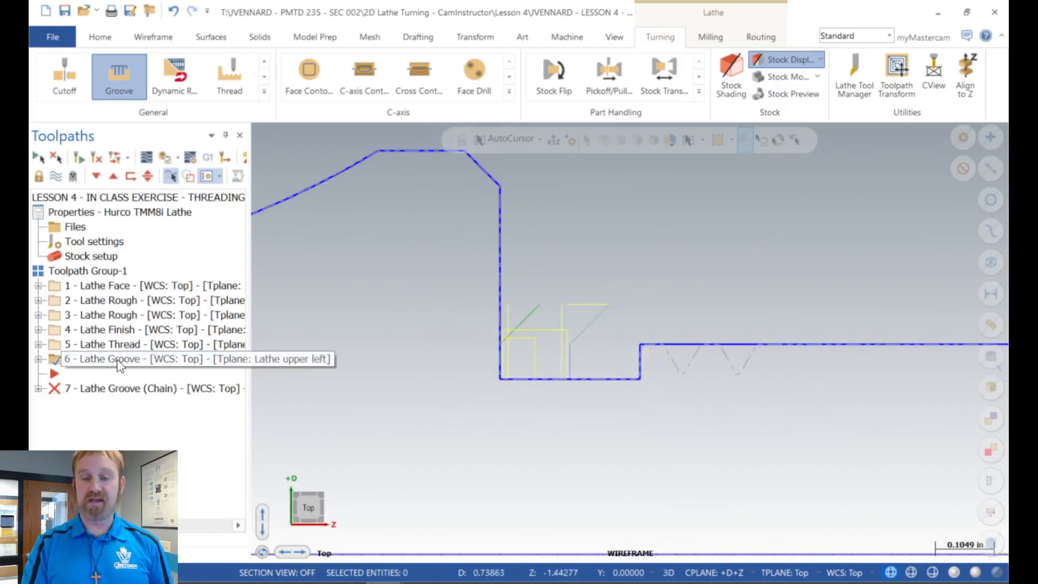
{"action": "left_click", "coordinate": [108, 388]}
{"action": "left_click", "coordinate": [80, 157]}
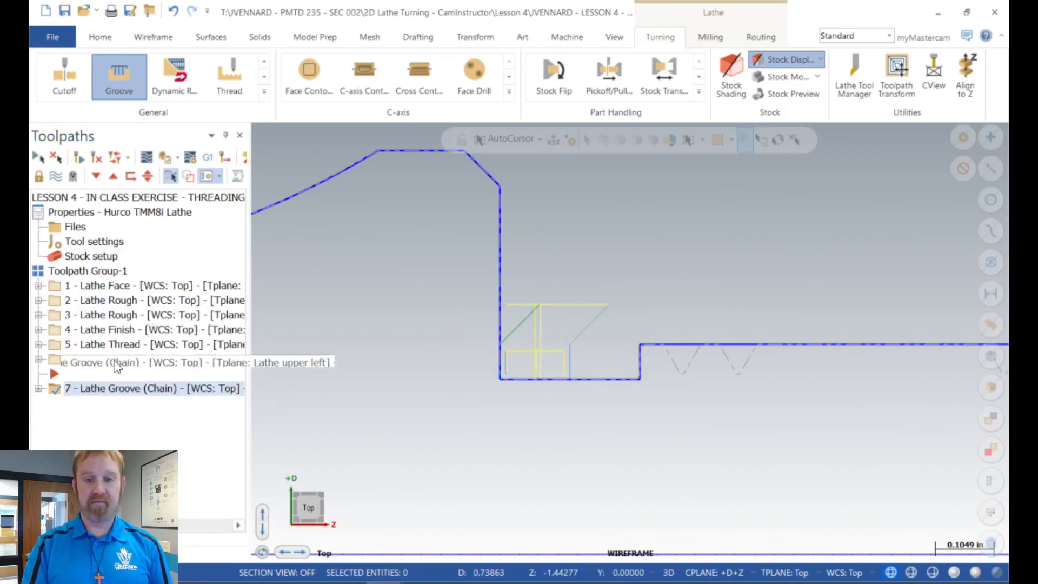
{"action": "scroll", "coordinate": [746, 215], "scroll_direction": "up", "scroll_amount": 3}
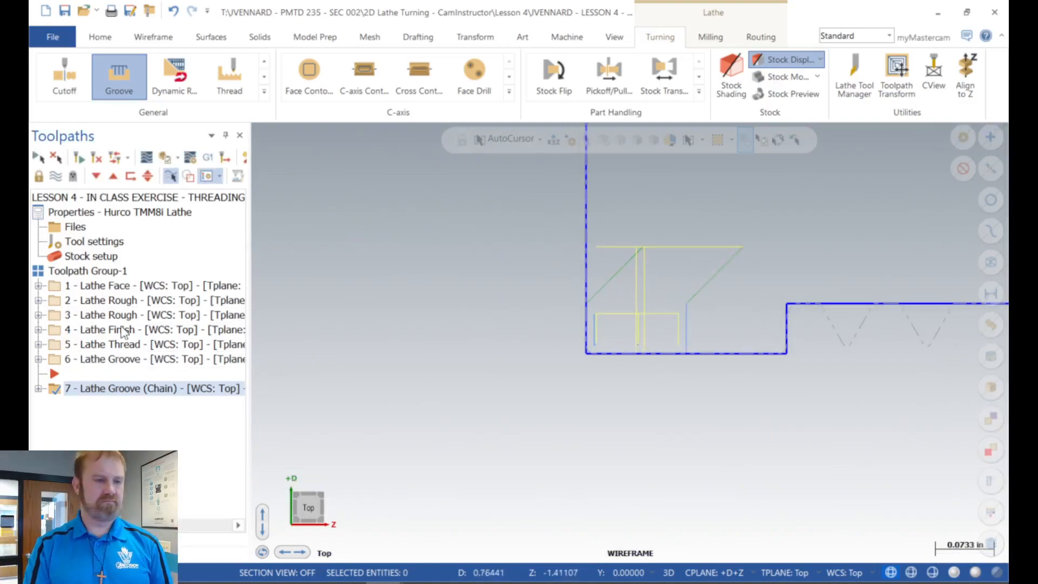
Step: Review the chain groove's finish, rough and shape parameters, including the stock outer boundary option, and accept them
{"action": "left_click", "coordinate": [38, 387]}
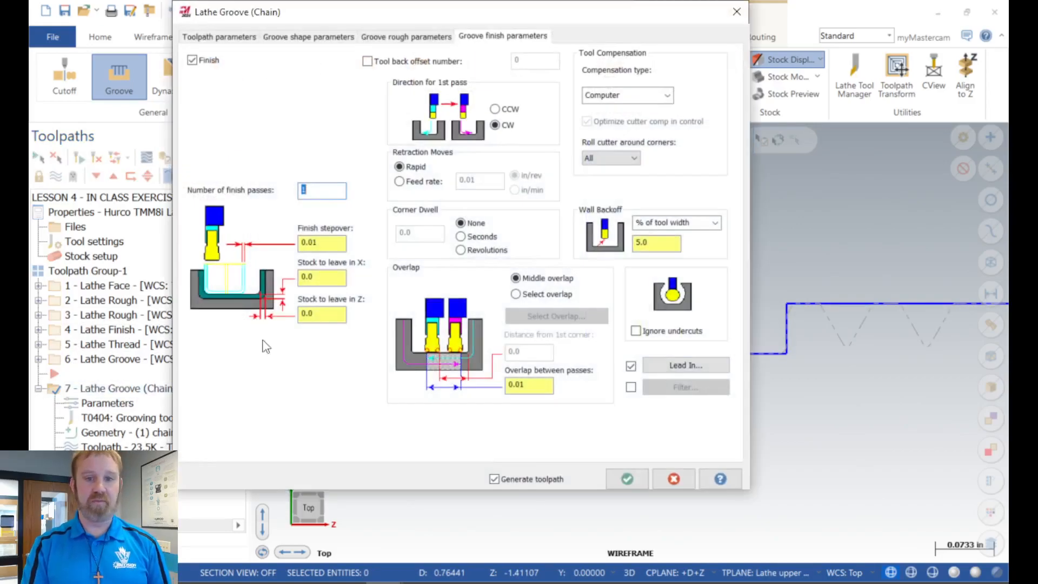
{"action": "left_click", "coordinate": [407, 37]}
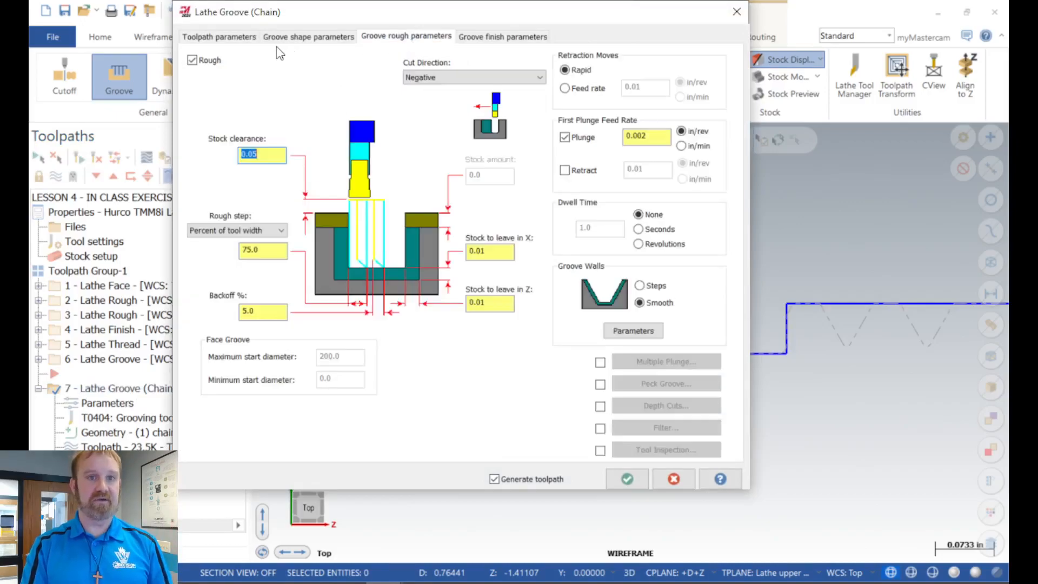
{"action": "left_click", "coordinate": [280, 37]}
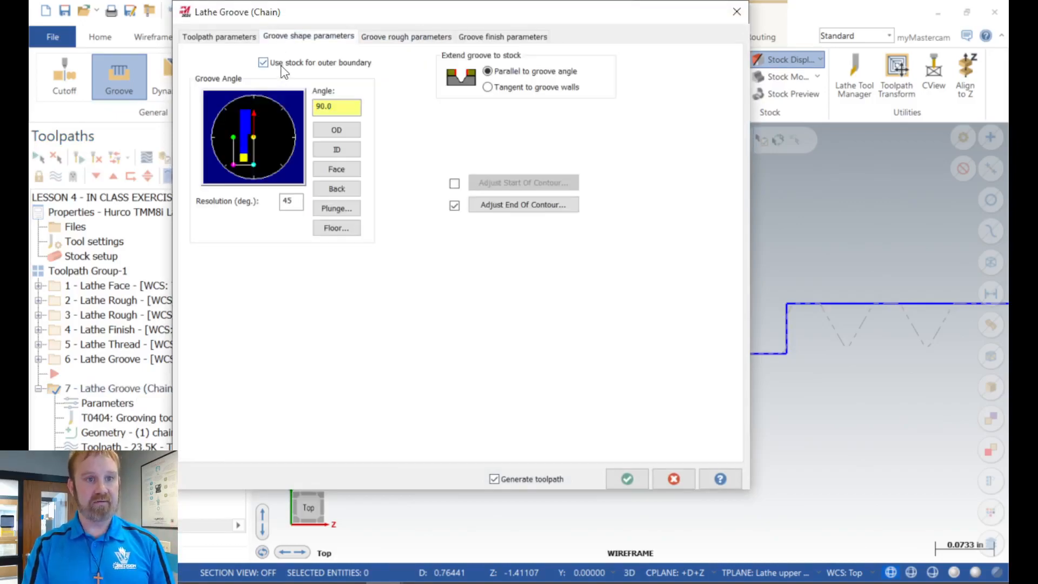
{"action": "left_click", "coordinate": [625, 479]}
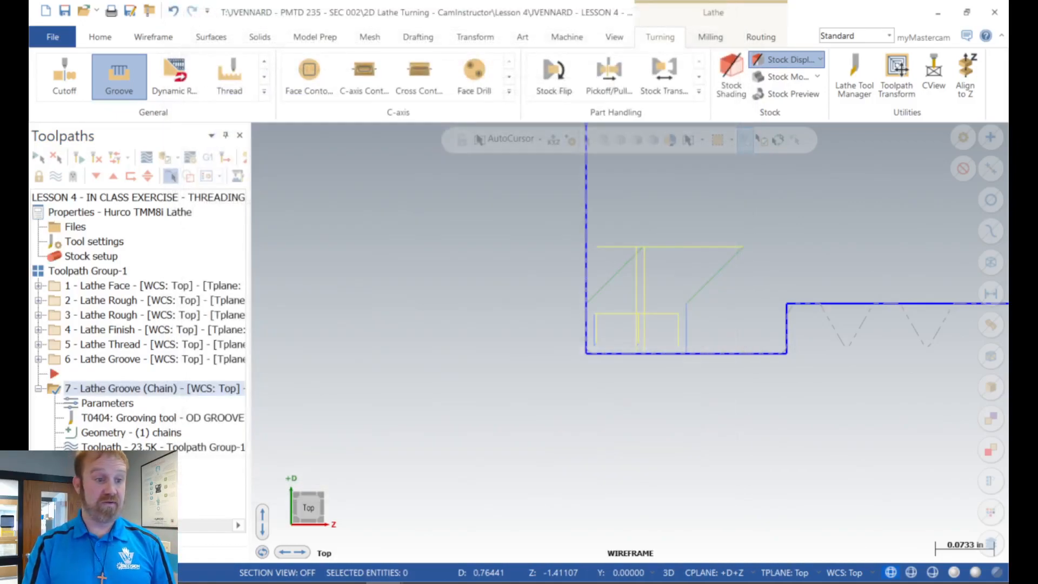
Step: Delete the two-point Lathe Groove operation 6 and confirm its removal
{"action": "left_click", "coordinate": [38, 389]}
{"action": "left_click", "coordinate": [82, 360]}
{"action": "key", "text": "Delete"}
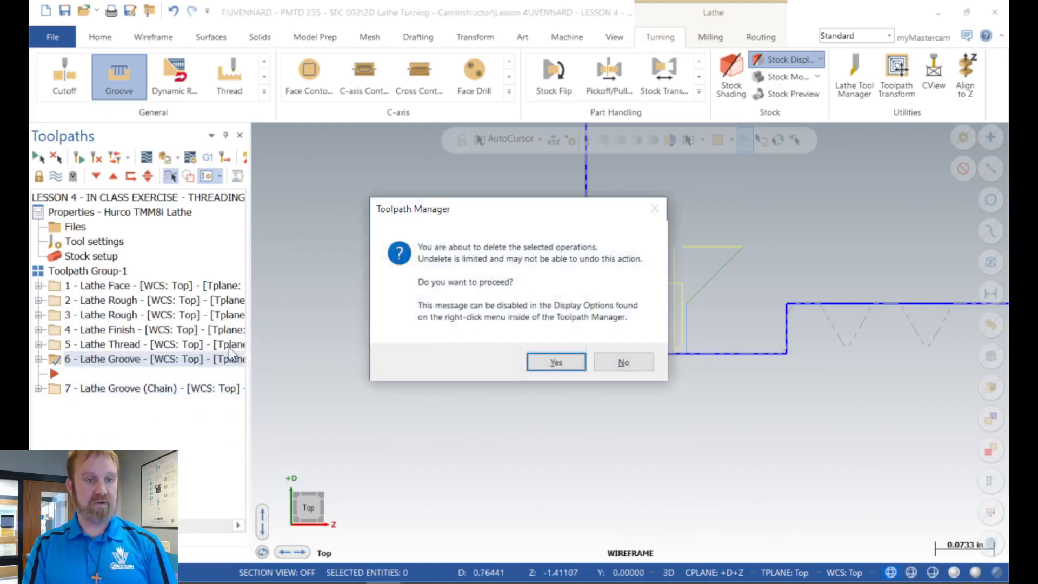
{"action": "left_click", "coordinate": [554, 367]}
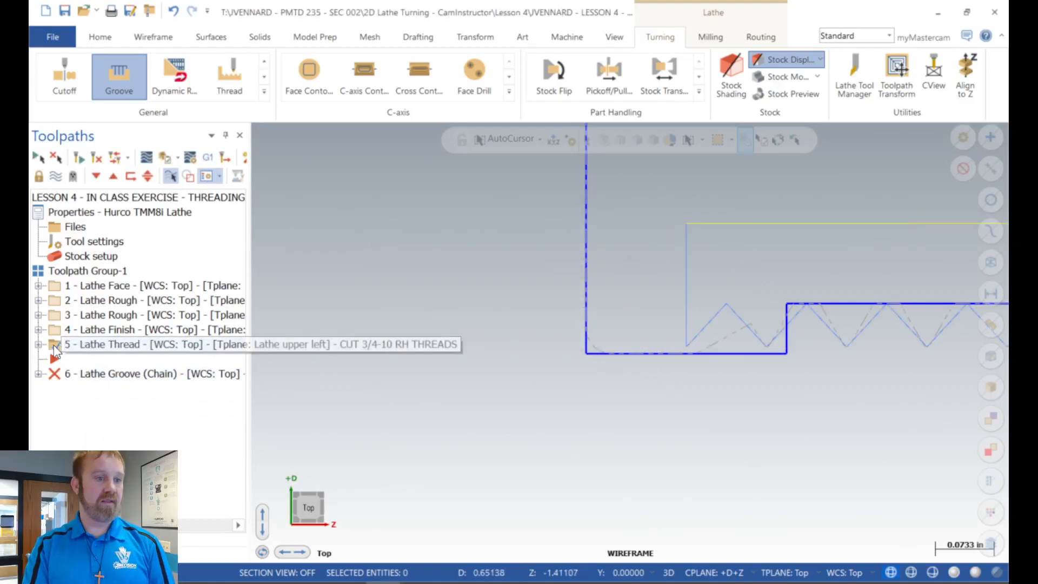
Step: Regenerate the remaining chain groove operation and move the insert position after it
{"action": "left_click", "coordinate": [96, 176]}
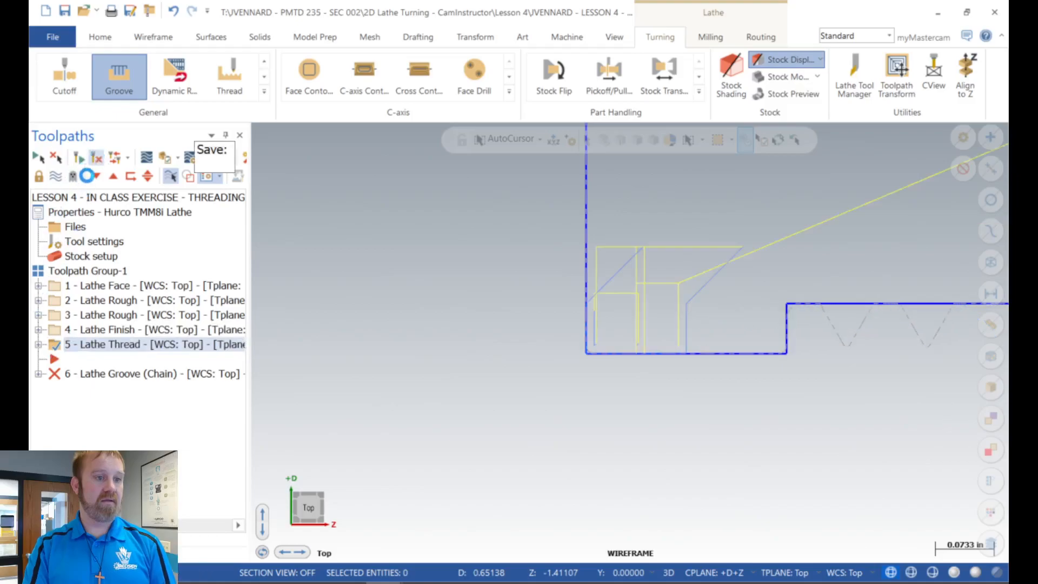
{"action": "left_click", "coordinate": [96, 176]}
{"action": "scroll", "coordinate": [702, 324], "scroll_direction": "down", "scroll_amount": 5}
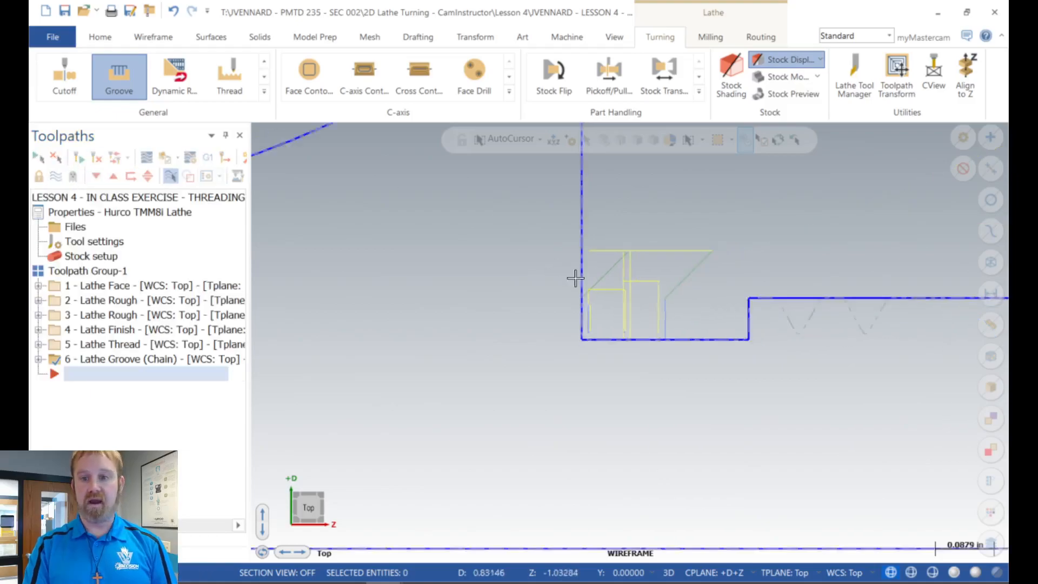
{"action": "scroll", "coordinate": [681, 324], "scroll_direction": "down", "scroll_amount": 4}
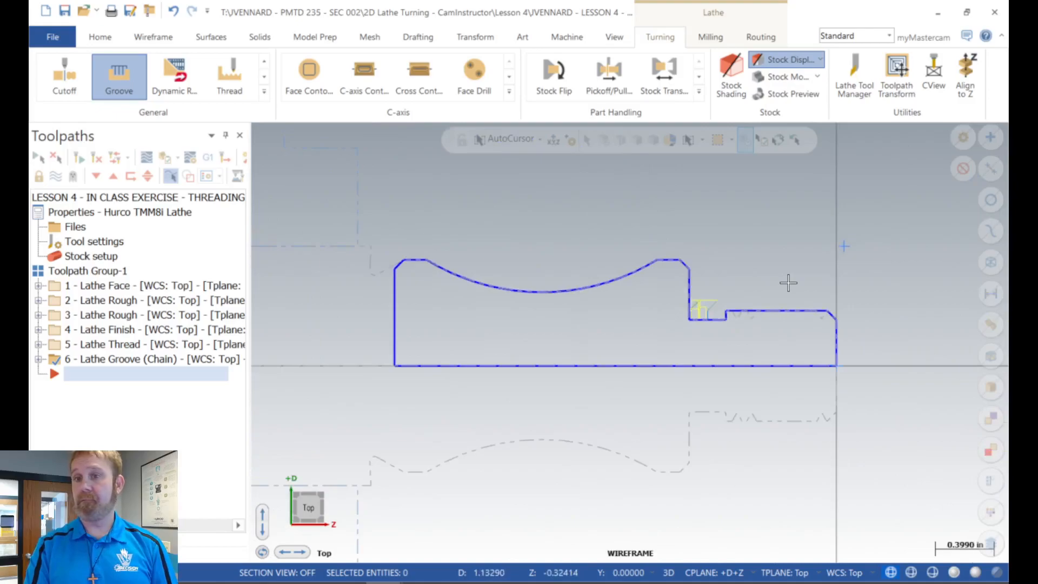
Step: Start a Cutoff operation with its boundary point at the intersection of the back face line and the rear outside diameter line
{"action": "scroll", "coordinate": [347, 293], "scroll_direction": "up", "scroll_amount": 4}
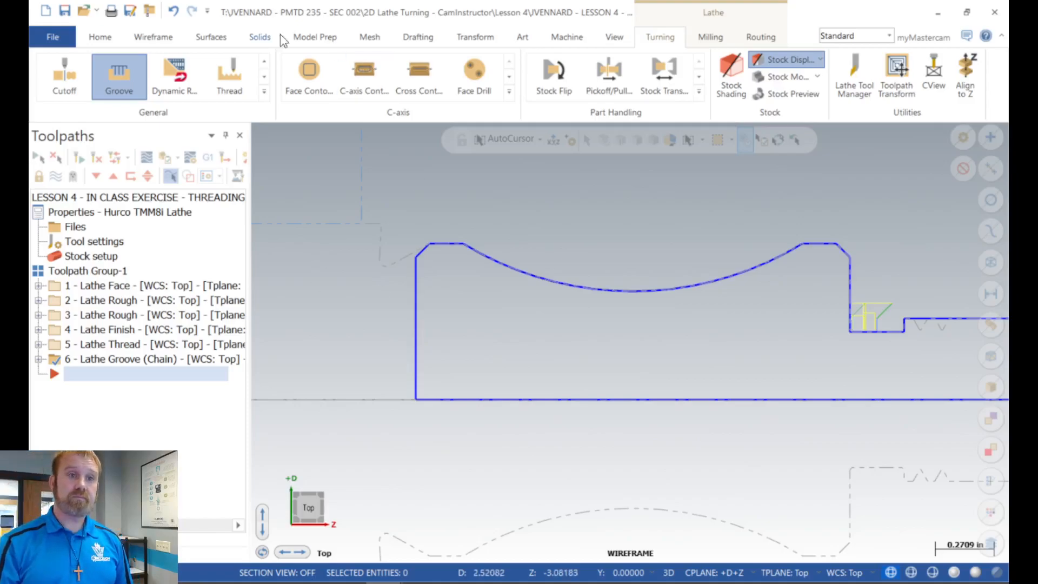
{"action": "left_click", "coordinate": [57, 77]}
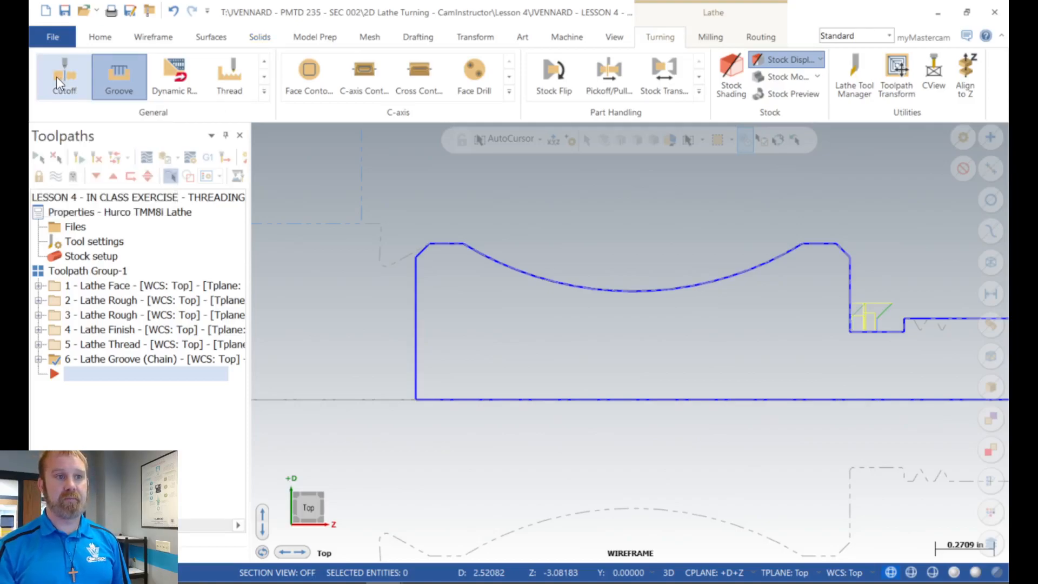
{"action": "scroll", "coordinate": [389, 258], "scroll_direction": "up", "scroll_amount": 5}
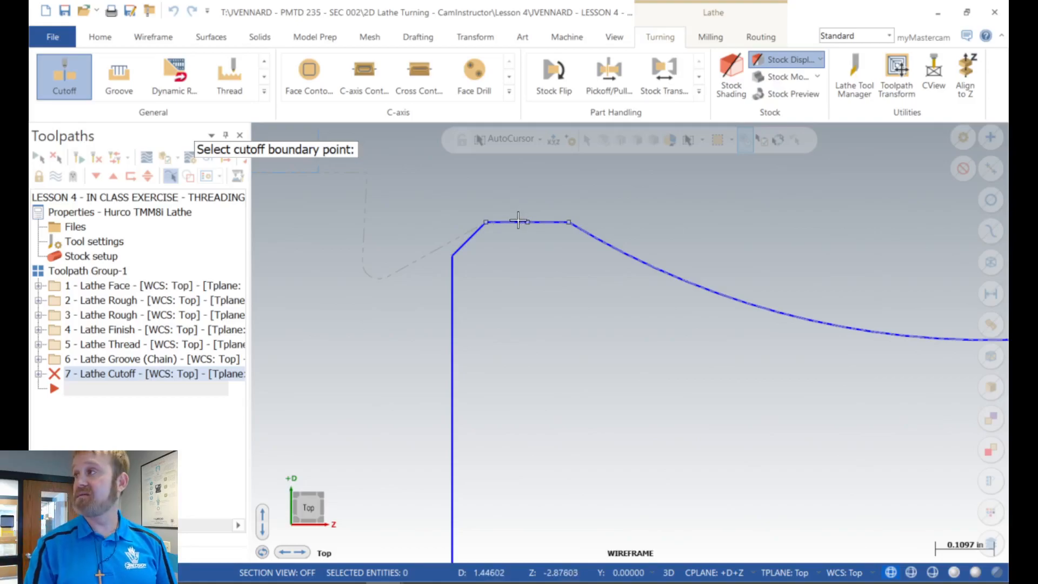
{"action": "left_click", "coordinate": [538, 140]}
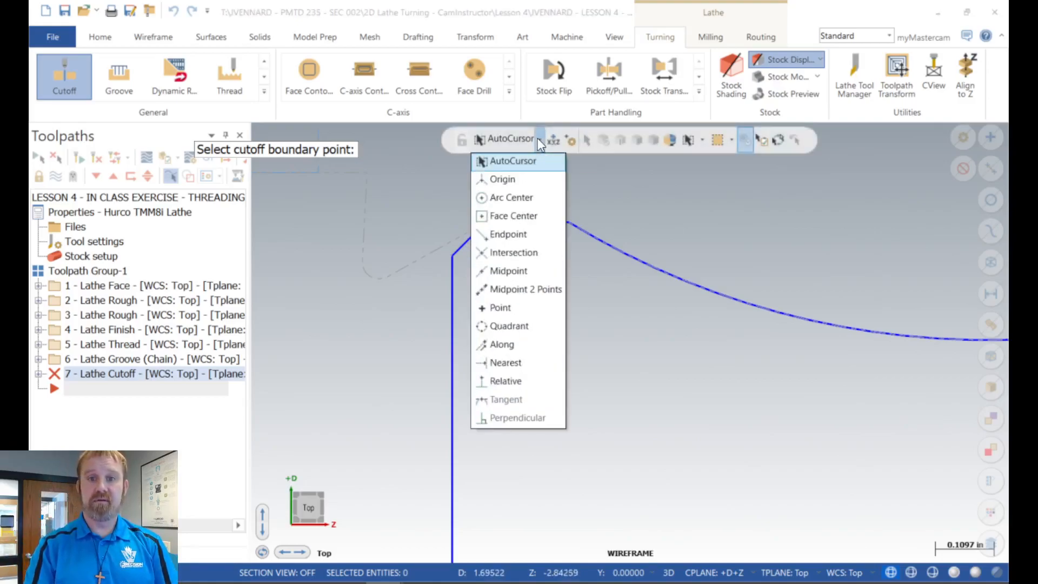
{"action": "left_click", "coordinate": [498, 256]}
{"action": "left_click", "coordinate": [452, 306]}
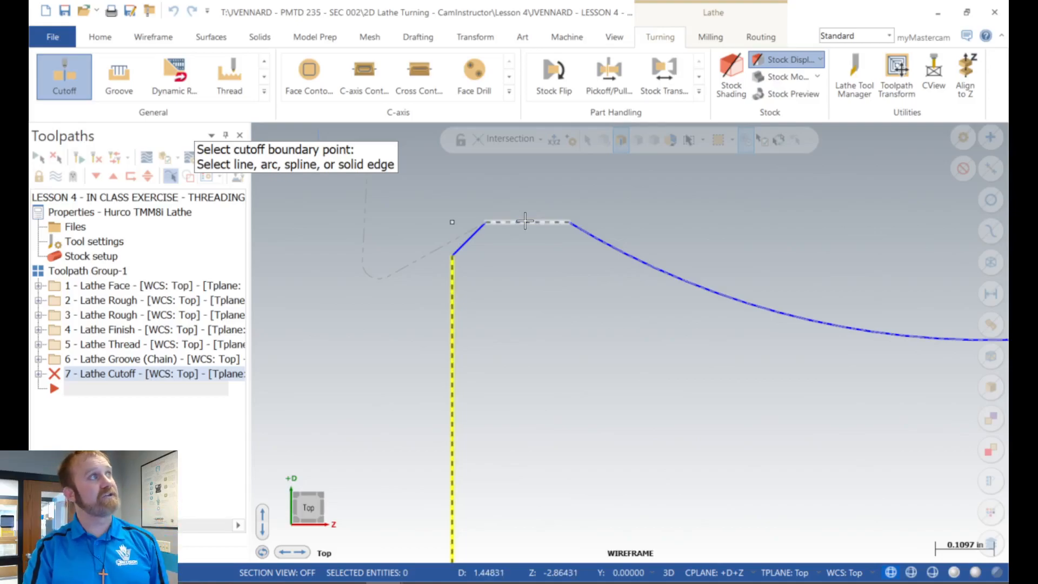
{"action": "left_click", "coordinate": [524, 220]}
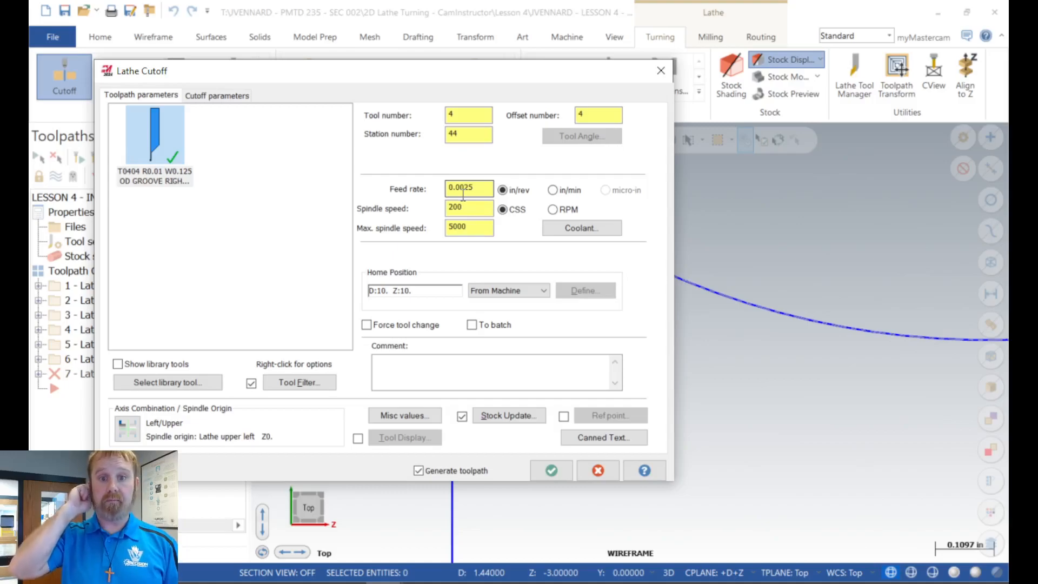
Step: Set the cutoff's maximum spindle speed to 1200 and add the comment "CHAMFER AND PART OFF WORK PIECE"
{"action": "double_click", "coordinate": [479, 228]}
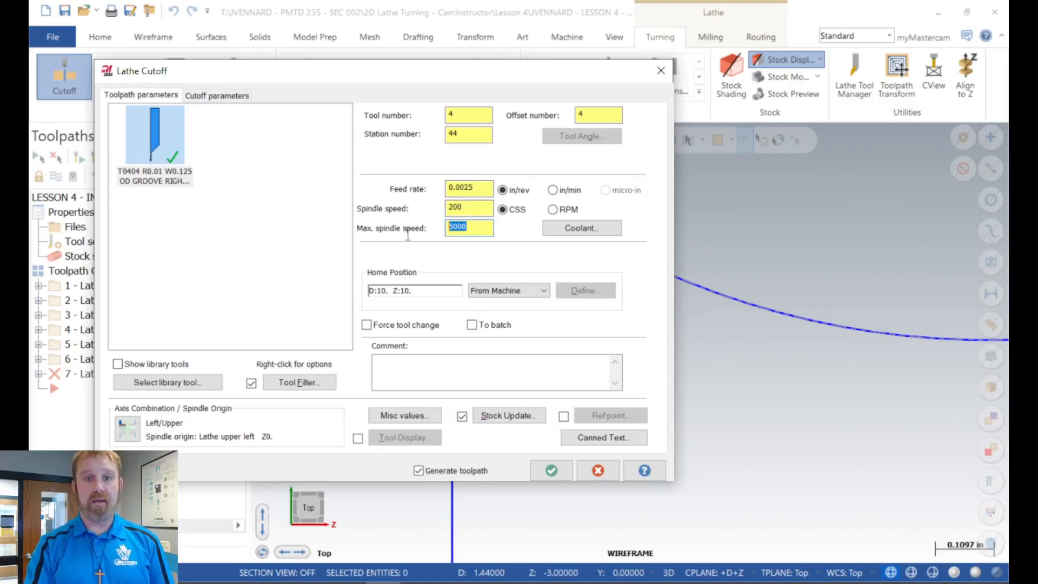
{"action": "type", "text": "1200"}
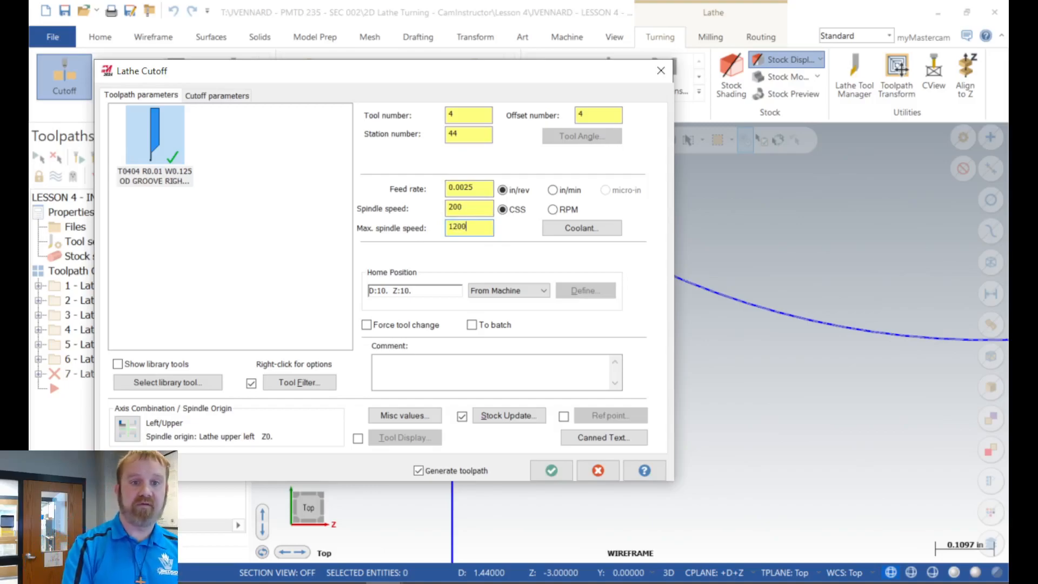
{"action": "key", "text": "Tab"}
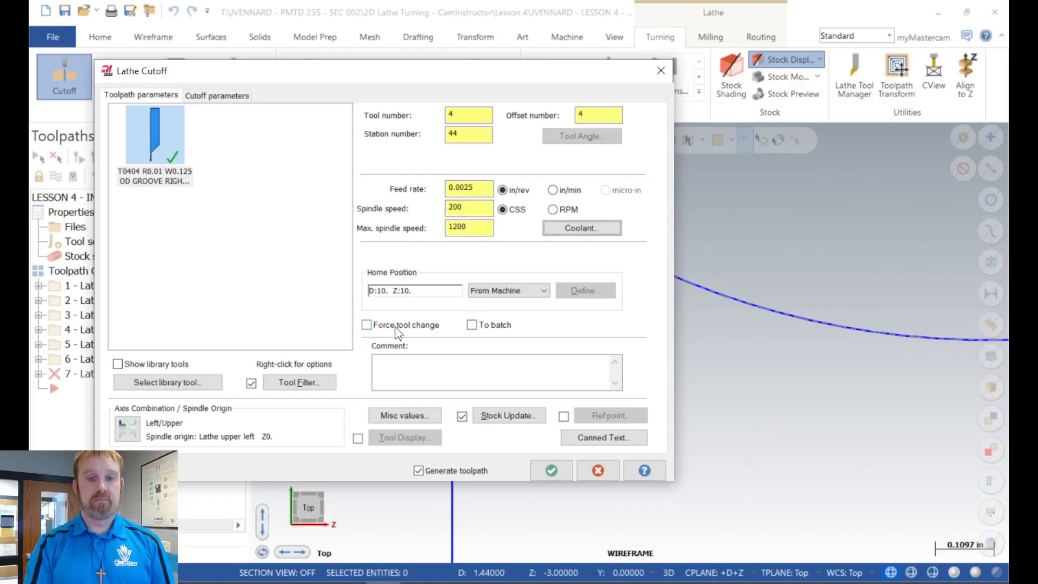
{"action": "left_click", "coordinate": [399, 361]}
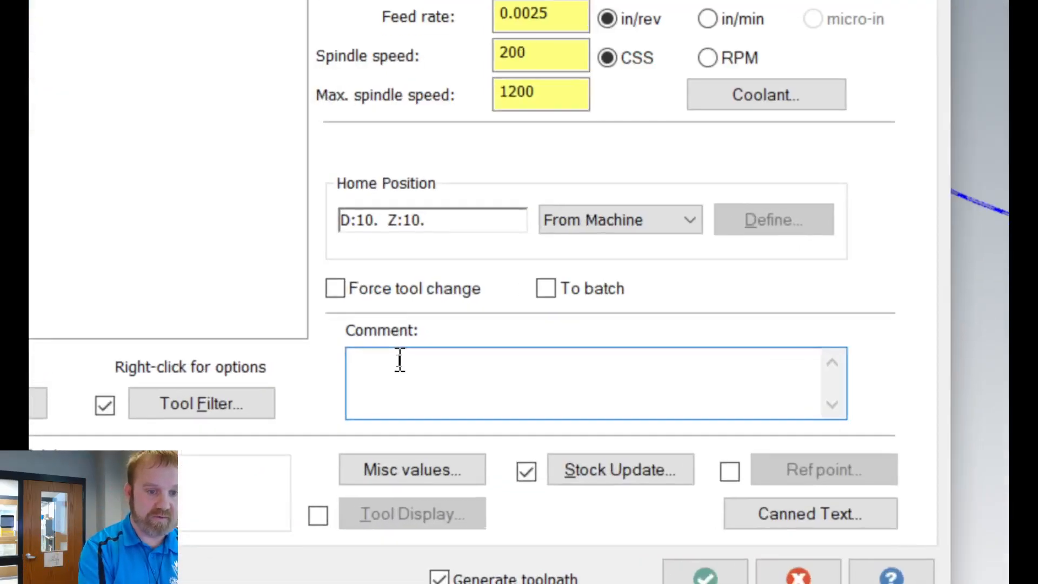
{"action": "type", "text": "CHAMFER AND PART OFF WORK PIECE"}
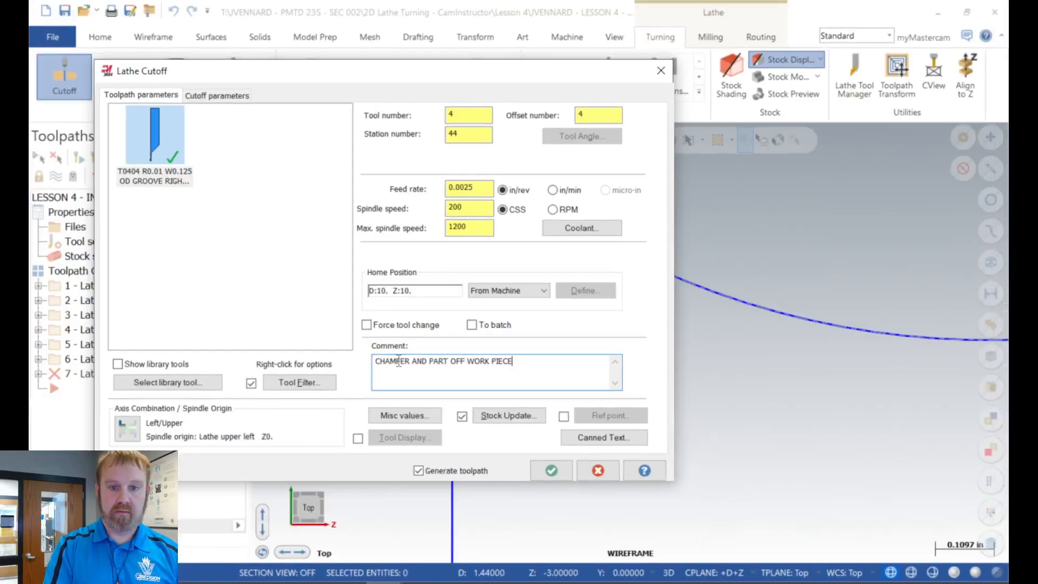
Step: Make the cutoff's entry amount and incremental retract radius measure from stock, and set the X tangent point to 0.05
{"action": "left_click", "coordinate": [209, 98]}
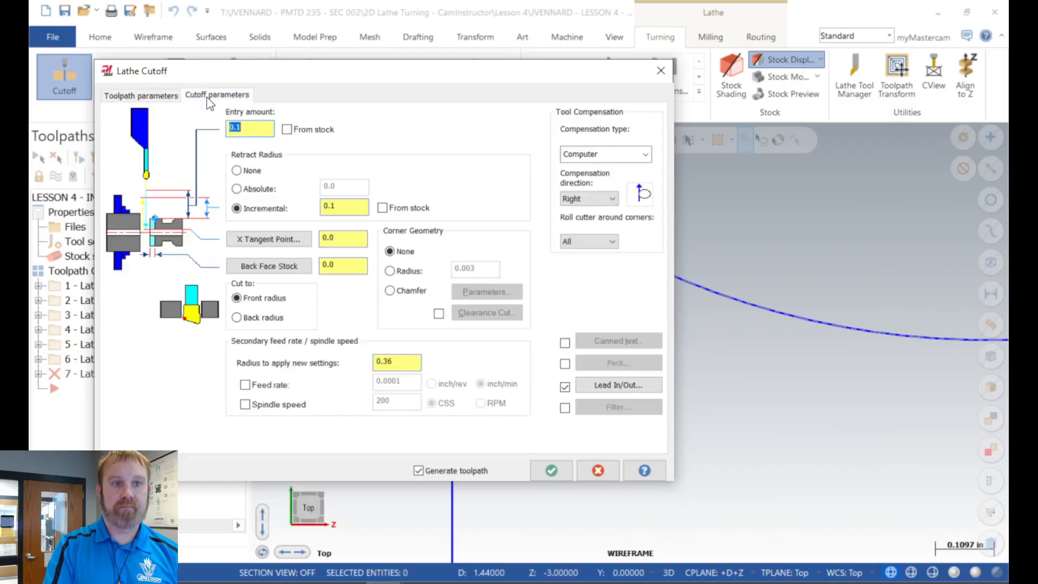
{"action": "left_click", "coordinate": [305, 131]}
{"action": "left_click", "coordinate": [389, 211]}
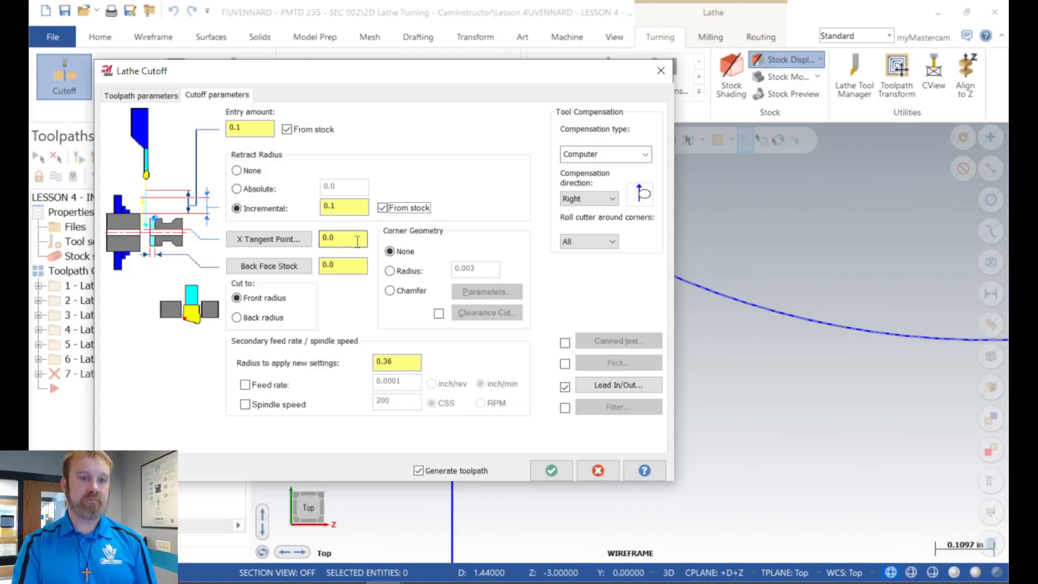
{"action": "left_click_drag", "start_coordinate": [357, 238], "coordinate": [318, 246]}
{"action": "type", "text": "-"}
{"action": "type", "text": "05"}
{"action": "key", "text": "Return"}
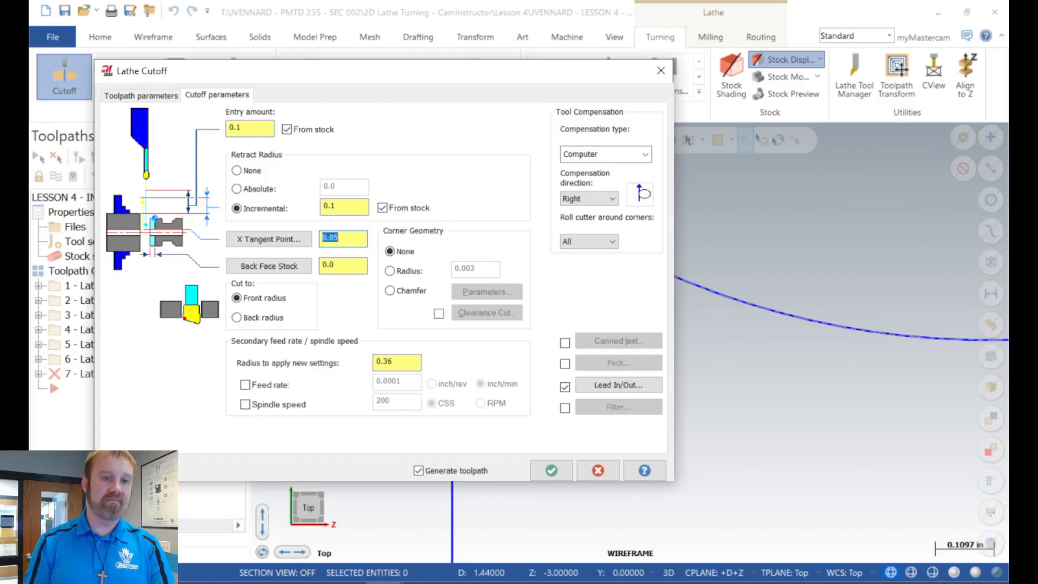
{"action": "left_click", "coordinate": [352, 241]}
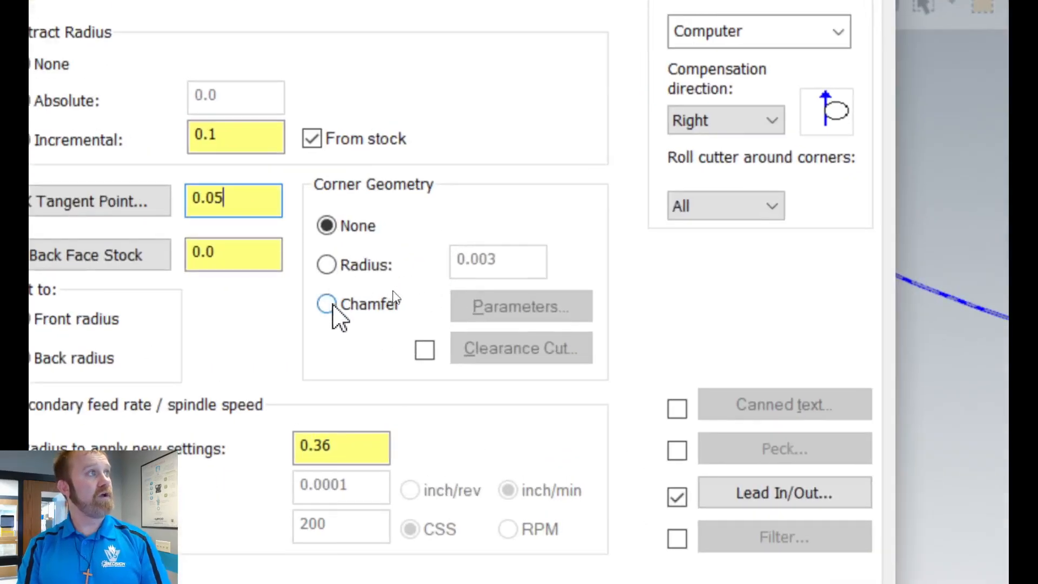
Step: Choose Chamfer as the cutoff's corner geometry and set the chamfer width to 0.063
{"action": "left_click", "coordinate": [331, 304]}
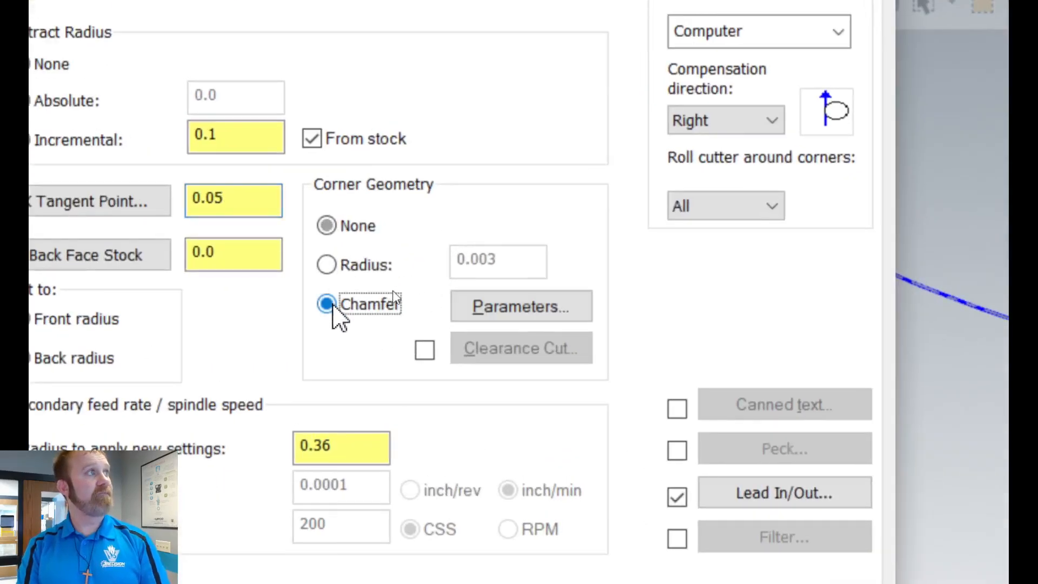
{"action": "left_click", "coordinate": [503, 306]}
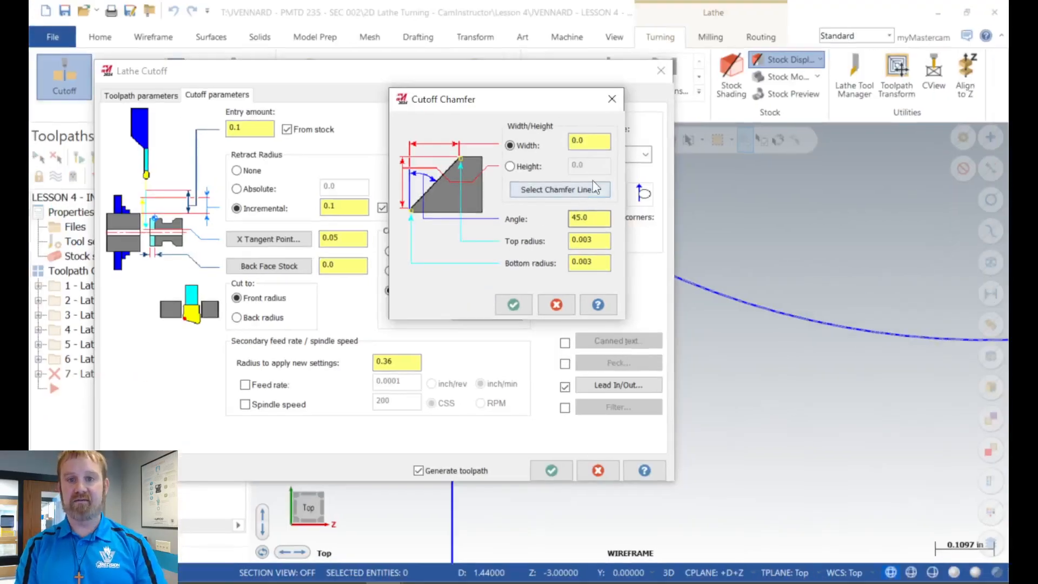
{"action": "double_click", "coordinate": [701, 5]}
{"action": "type", "text": ".063"}
{"action": "key", "text": "Return"}
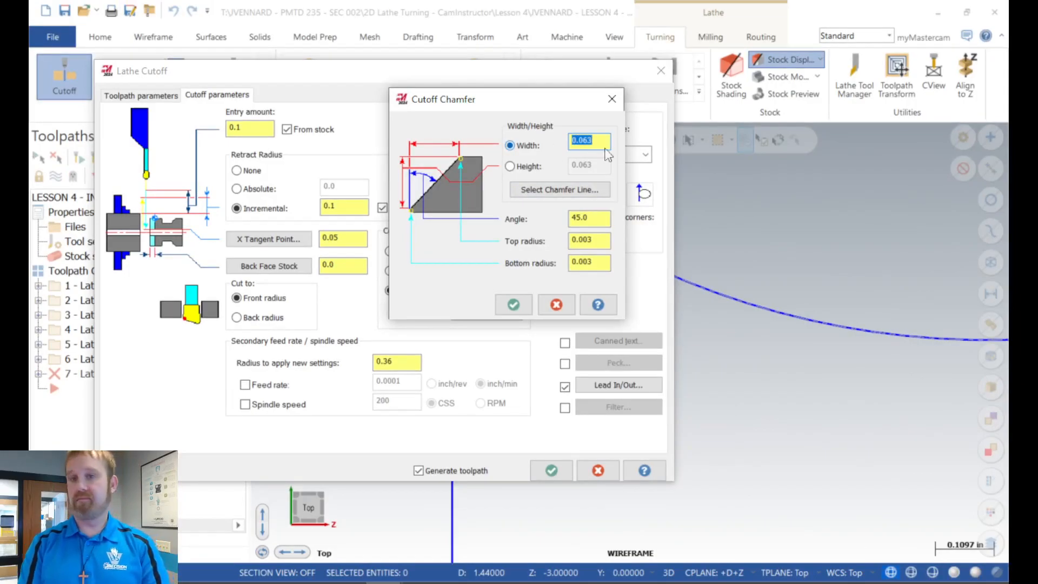
Step: Define the cutoff chamfer from the part's back chamfer line, compare the height and width options, and accept it with Width selected
{"action": "left_click", "coordinate": [536, 190]}
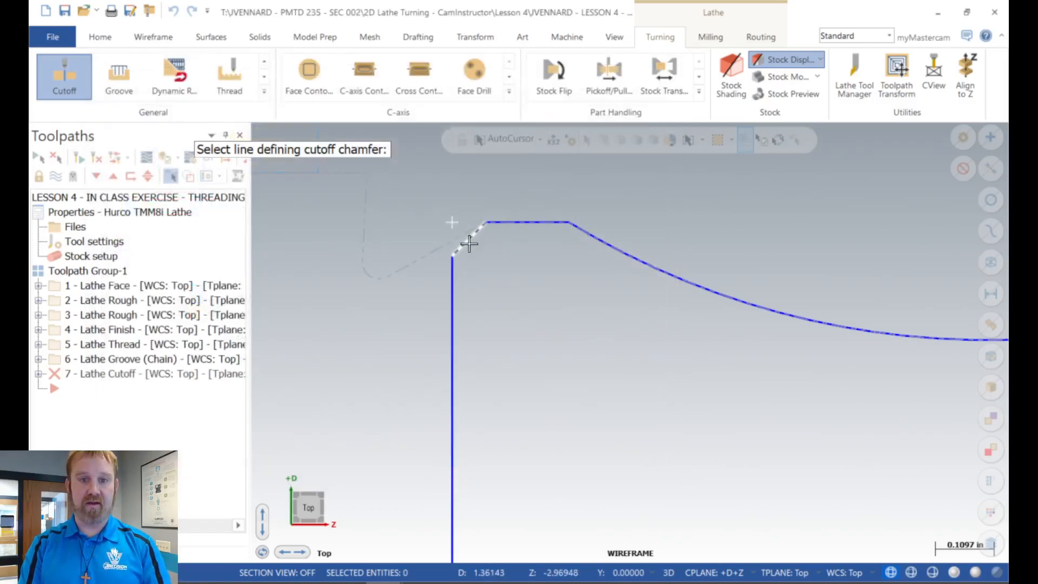
{"action": "left_click", "coordinate": [470, 238]}
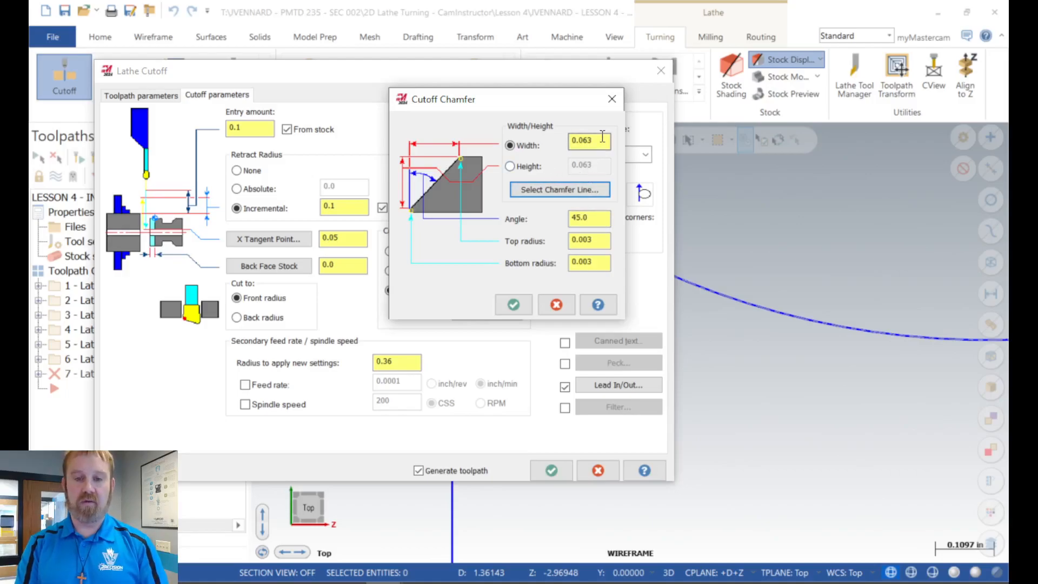
{"action": "left_click", "coordinate": [600, 221]}
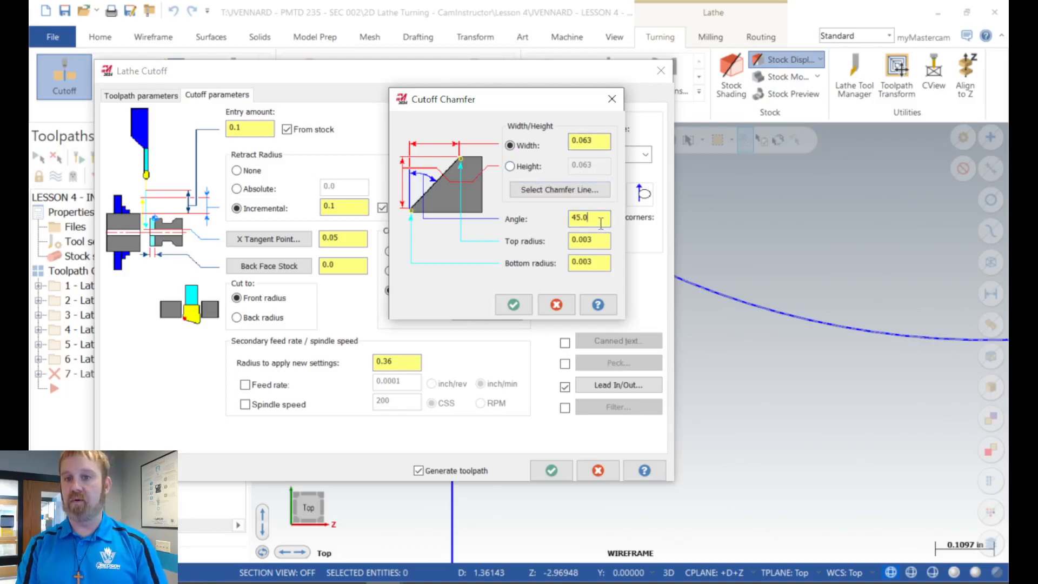
{"action": "left_click", "coordinate": [510, 167]}
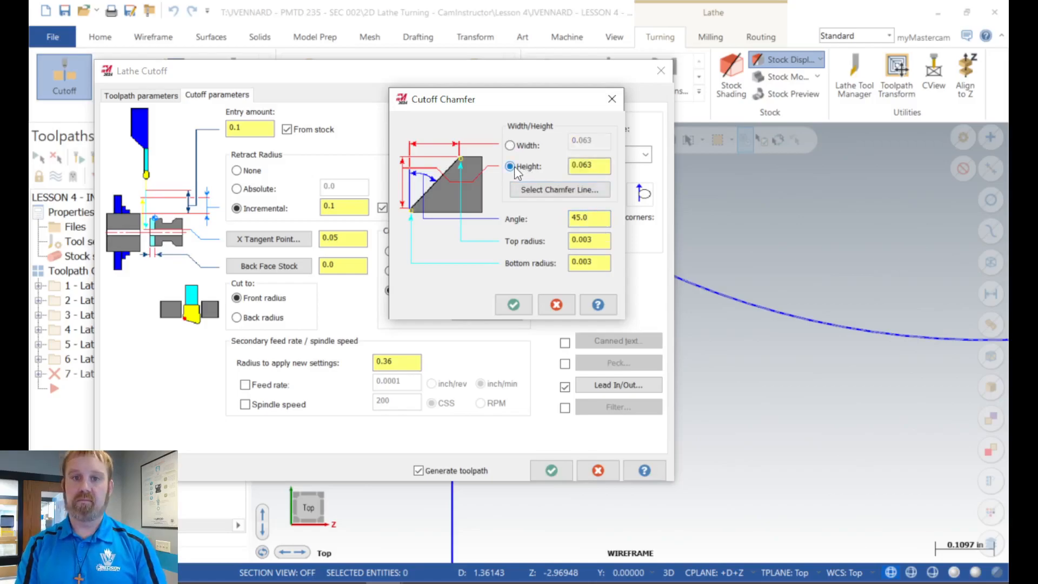
{"action": "left_click", "coordinate": [515, 145]}
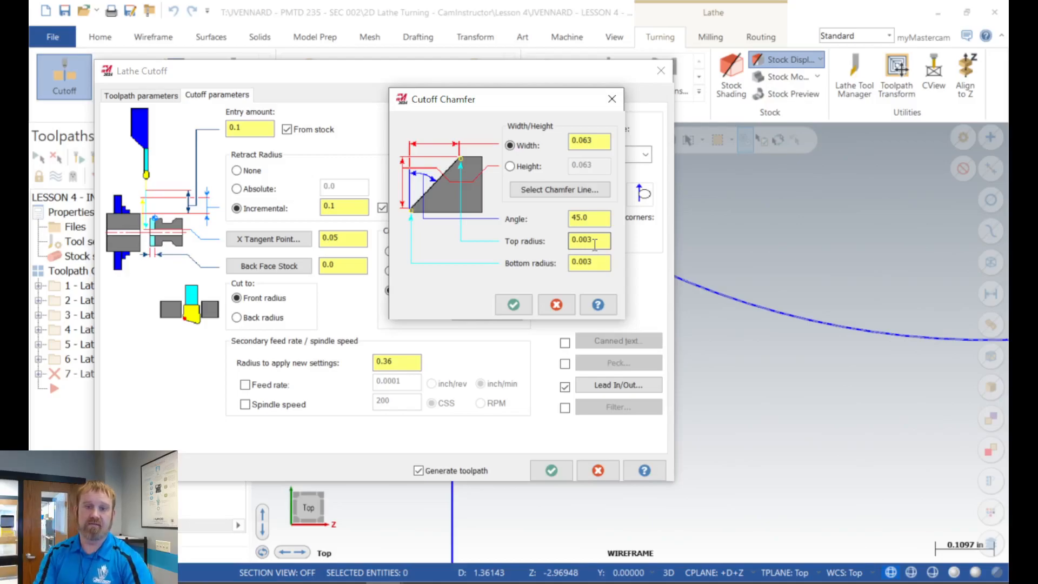
{"action": "left_click", "coordinate": [513, 306]}
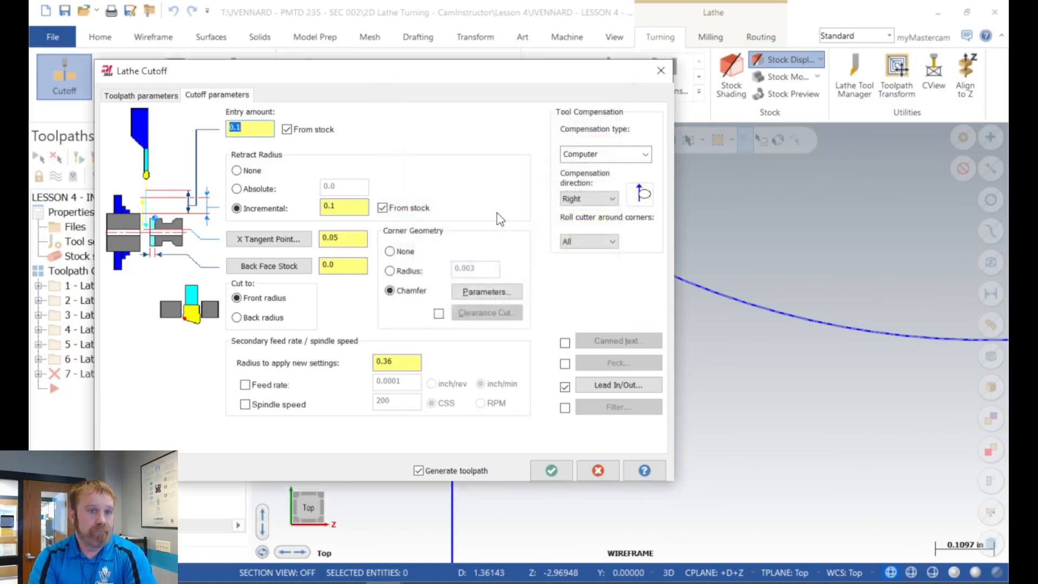
Step: Accept the Lathe Cutoff settings to generate its toolpath, and inspect the path around the back chamfer
{"action": "left_click", "coordinate": [551, 471]}
{"action": "scroll", "coordinate": [521, 382], "scroll_direction": "down", "scroll_amount": 2}
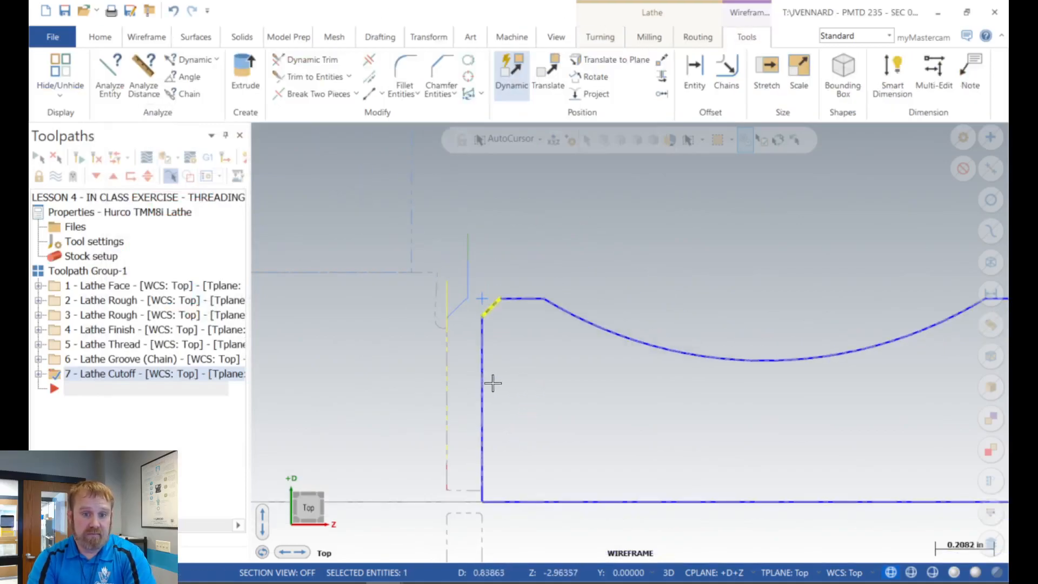
{"action": "scroll", "coordinate": [427, 372], "scroll_direction": "up", "scroll_amount": 2}
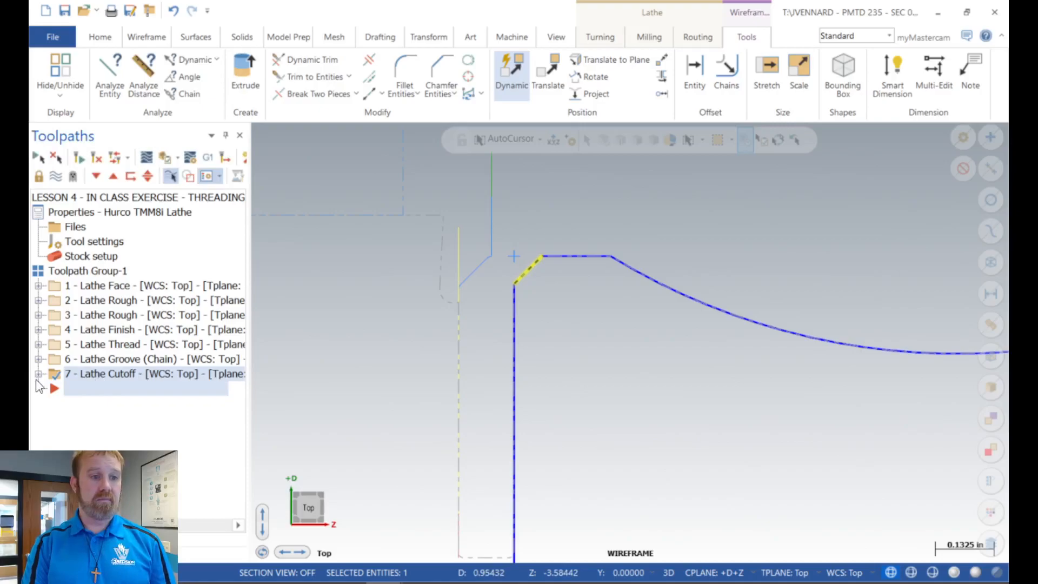
Step: Reopen the Lathe Cutoff operation's parameters, enable the clearance cut for the chamfer and open its settings
{"action": "left_click", "coordinate": [39, 374]}
{"action": "left_click", "coordinate": [127, 390]}
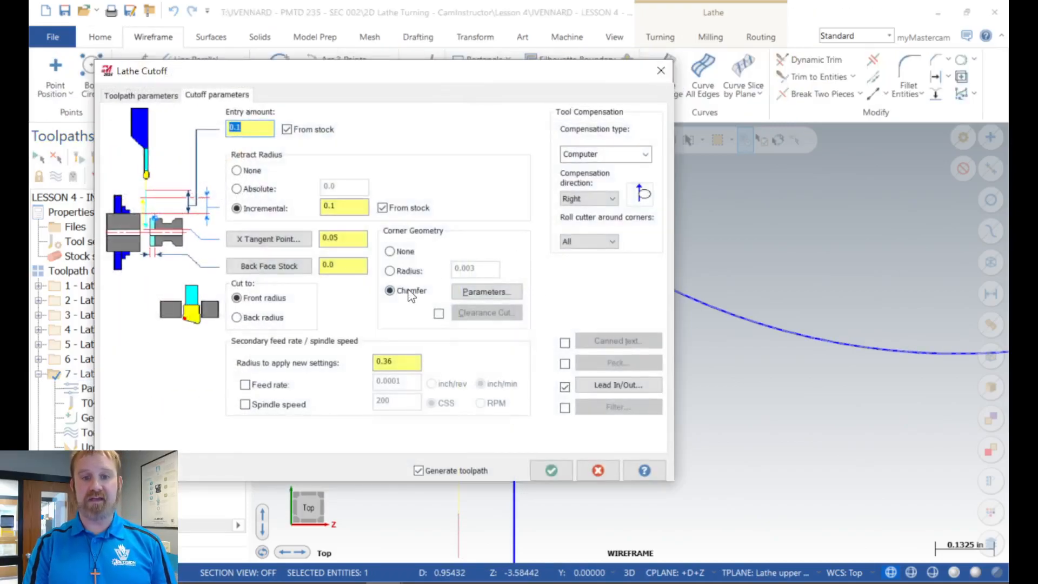
{"action": "left_click", "coordinate": [438, 314]}
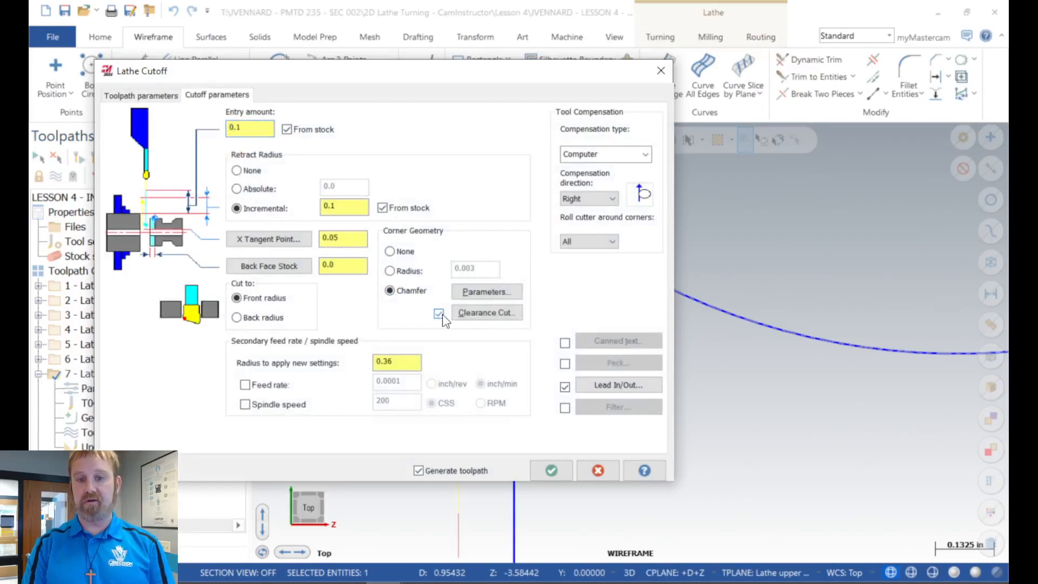
{"action": "left_click", "coordinate": [475, 313]}
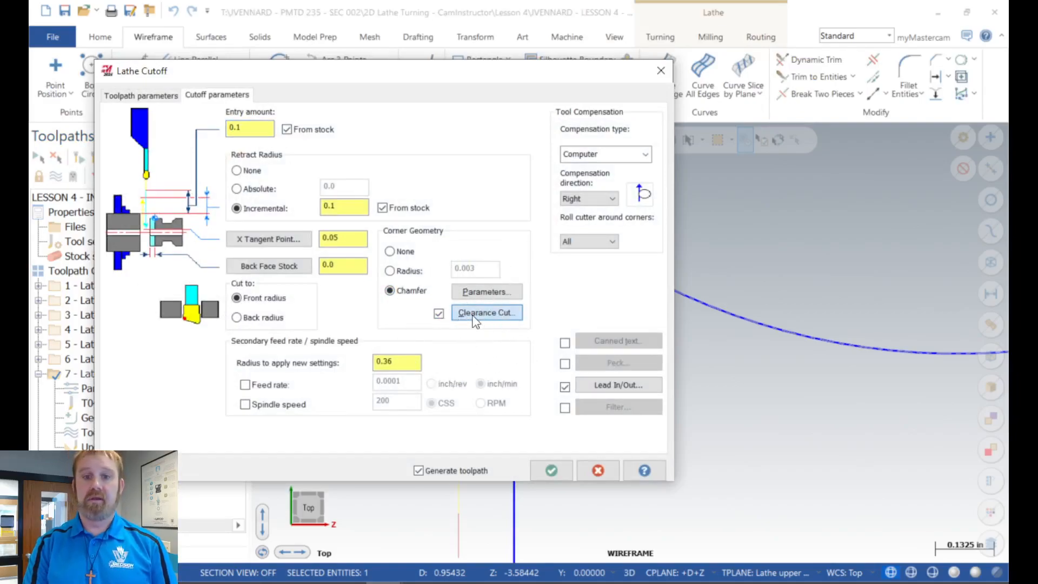
Step: Set the clearance cut to enter from stock with 0.01 X and Z increments, and accept the cutoff to regenerate its toolpath
{"action": "left_click_drag", "start_coordinate": [237, 163], "coordinate": [414, 79]}
{"action": "left_click", "coordinate": [431, 108]}
{"action": "key", "text": "Tab"}
{"action": "key", "text": "BackSpace"}
{"action": "type", "text": "0.01"}
{"action": "key", "text": "Tab"}
{"action": "type", "text": "0.01"}
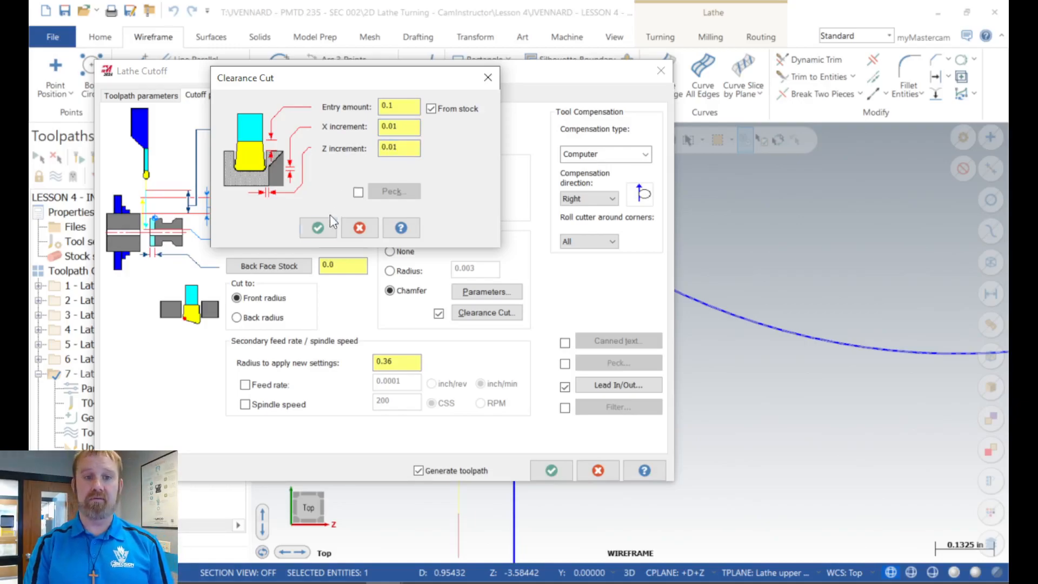
{"action": "left_click", "coordinate": [317, 227]}
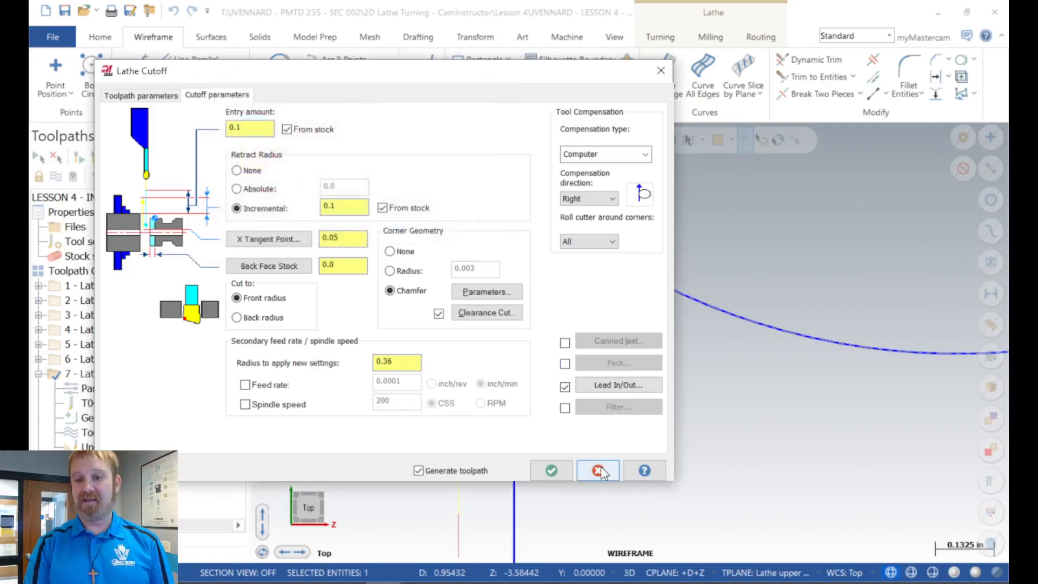
{"action": "left_click", "coordinate": [551, 472]}
{"action": "scroll", "coordinate": [464, 276], "scroll_direction": "up", "scroll_amount": 3}
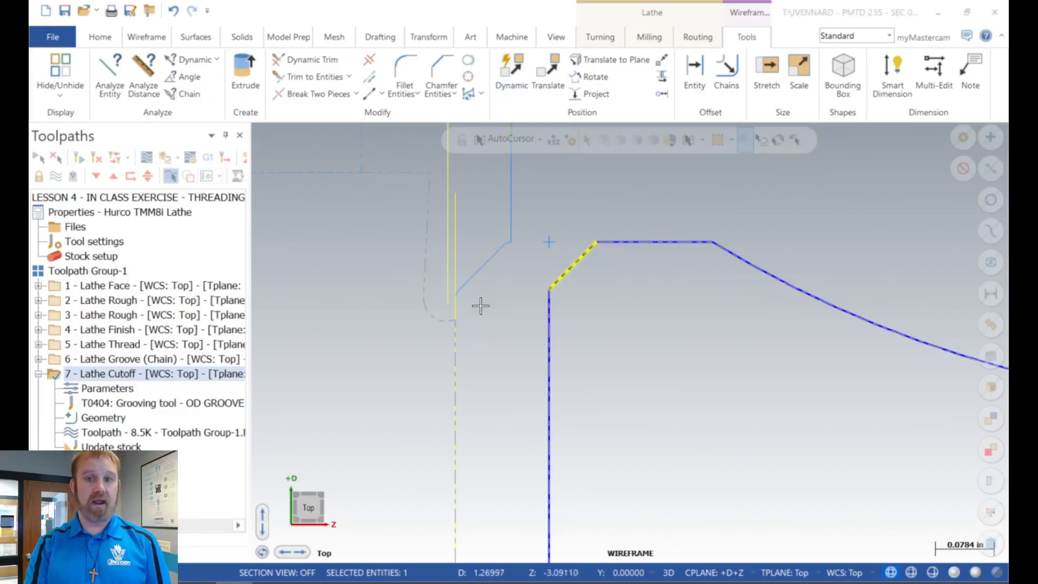
Step: Deselect the back chamfer line, collapse the Lathe Cutoff operation's details and view the whole part profile
{"action": "left_click", "coordinate": [558, 280]}
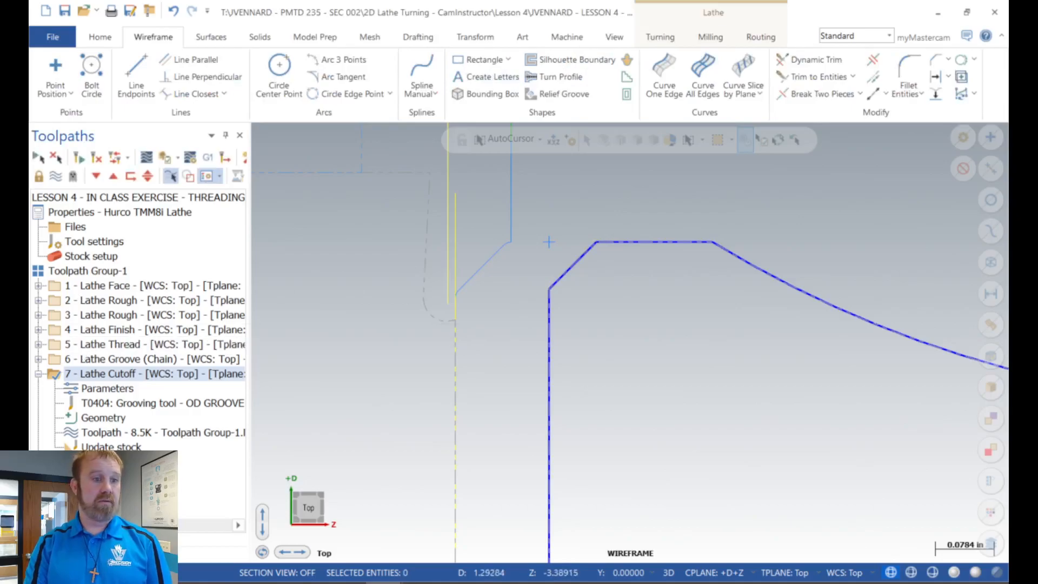
{"action": "left_click", "coordinate": [41, 374]}
{"action": "scroll", "coordinate": [447, 319], "scroll_direction": "down", "scroll_amount": 7}
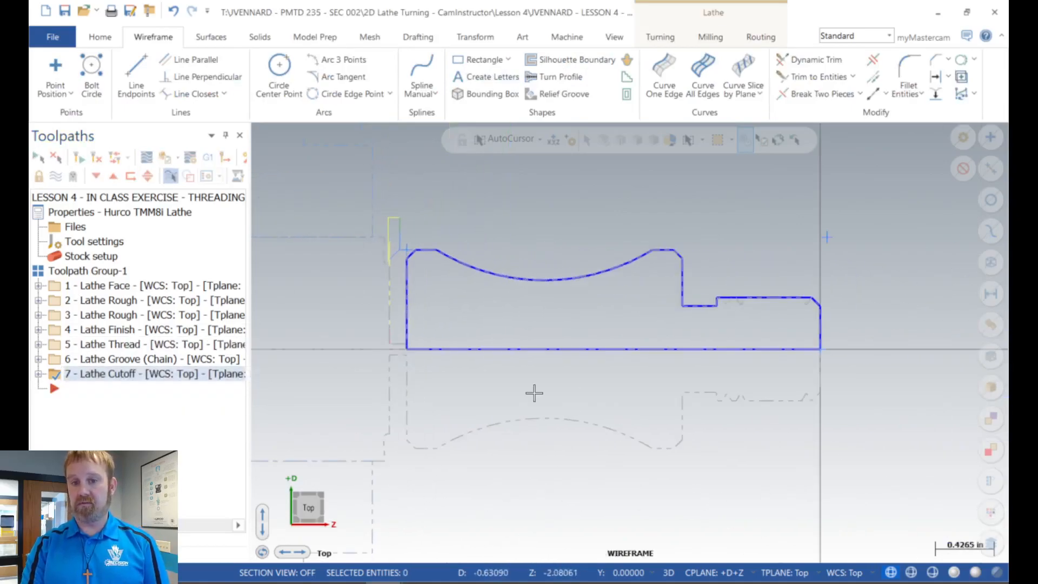
{"action": "scroll", "coordinate": [549, 394], "scroll_direction": "down", "scroll_amount": 1}
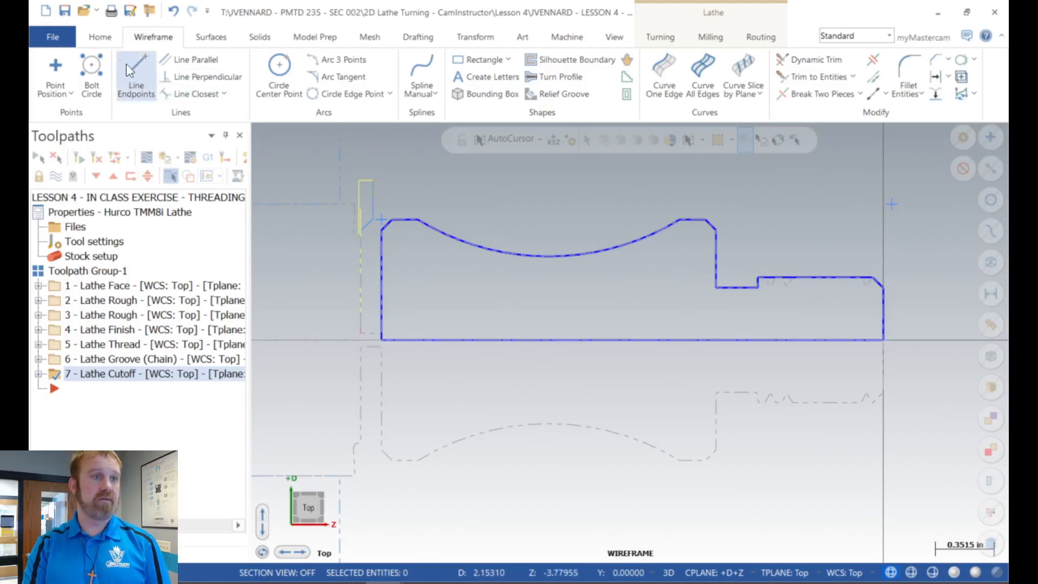